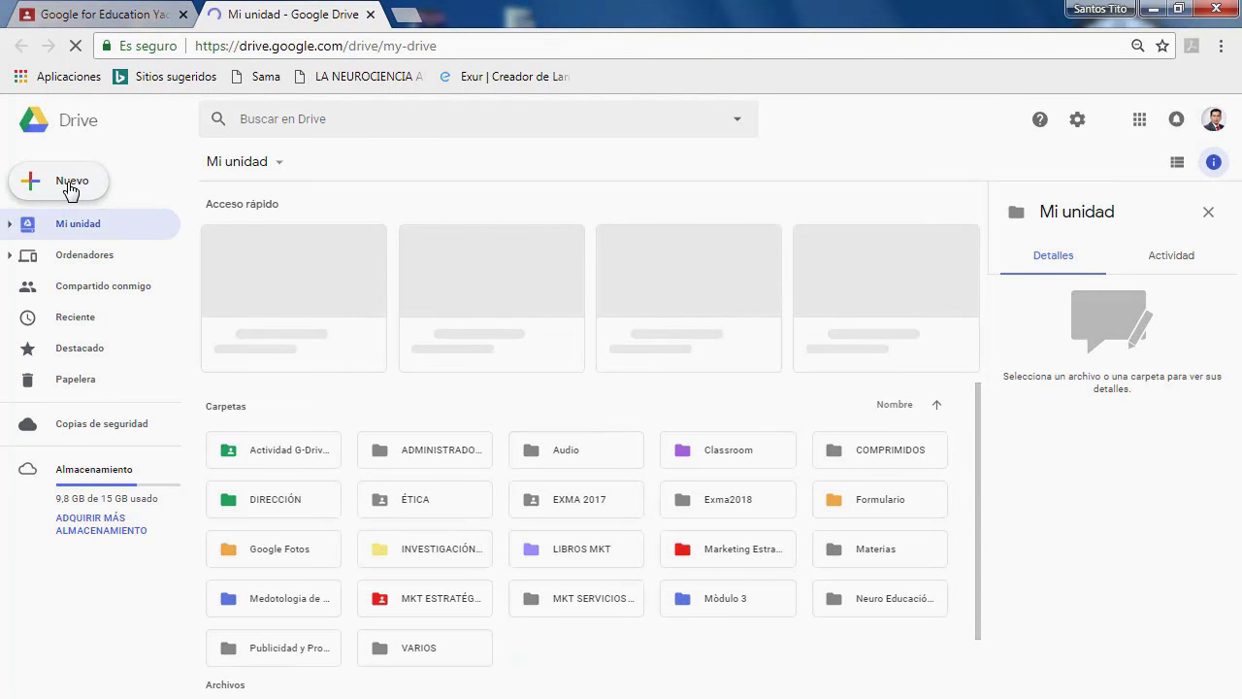
Create a new blank Google Sites website from Google Drive.
click(70, 190)
mouse_move(74, 371)
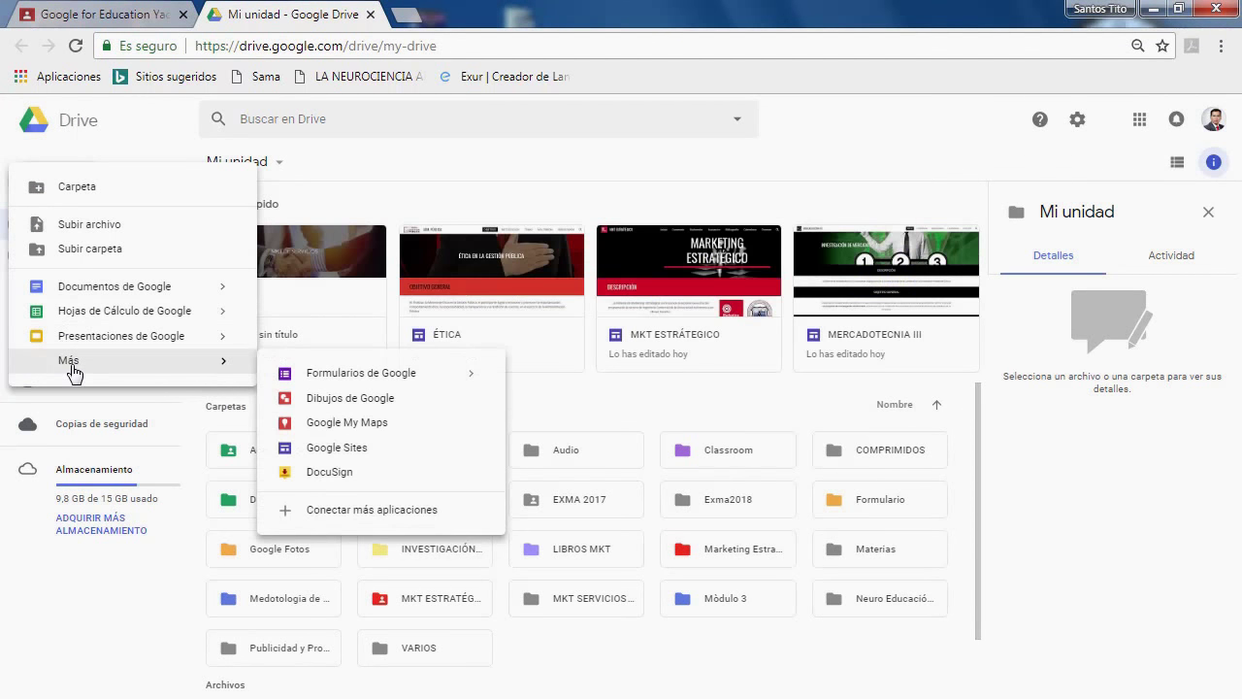
click(333, 452)
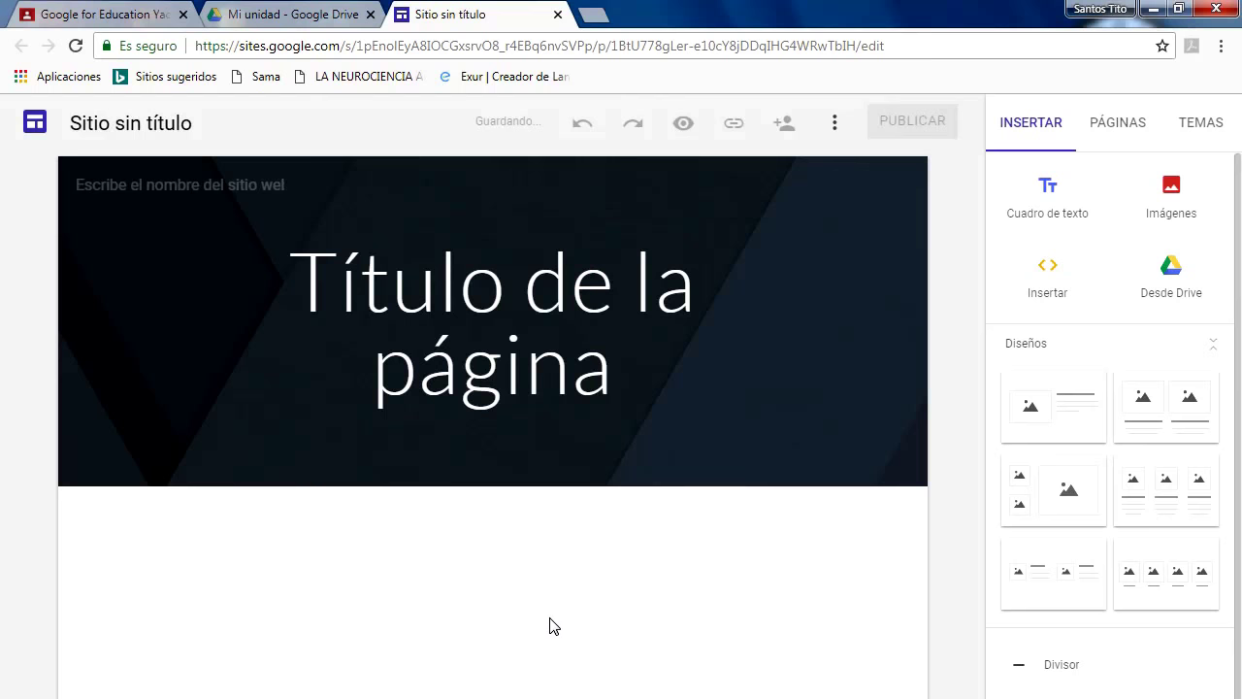
click(1212, 130)
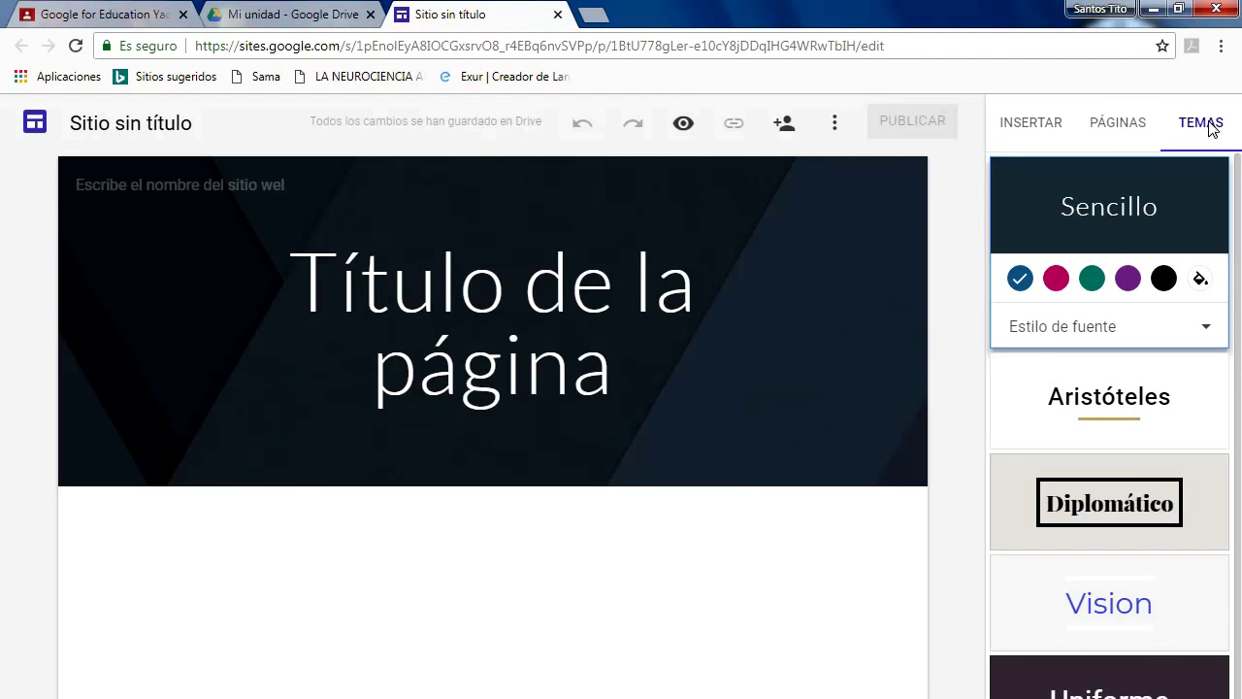
click(1126, 128)
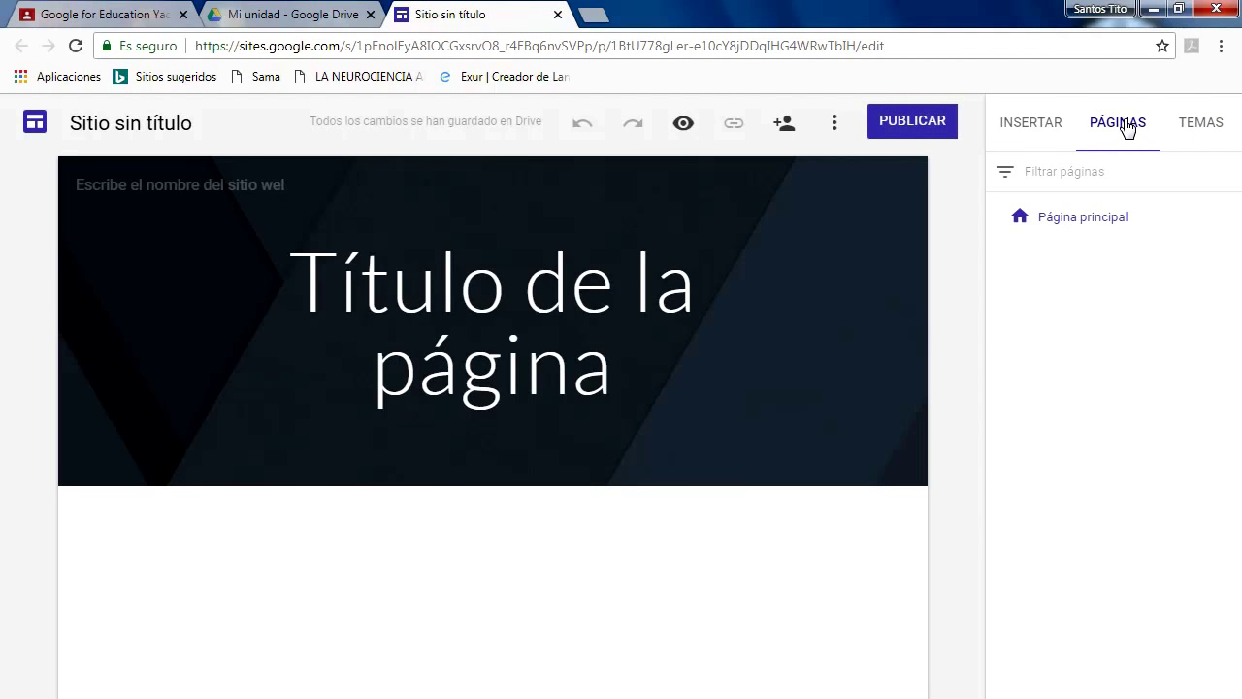
click(1046, 128)
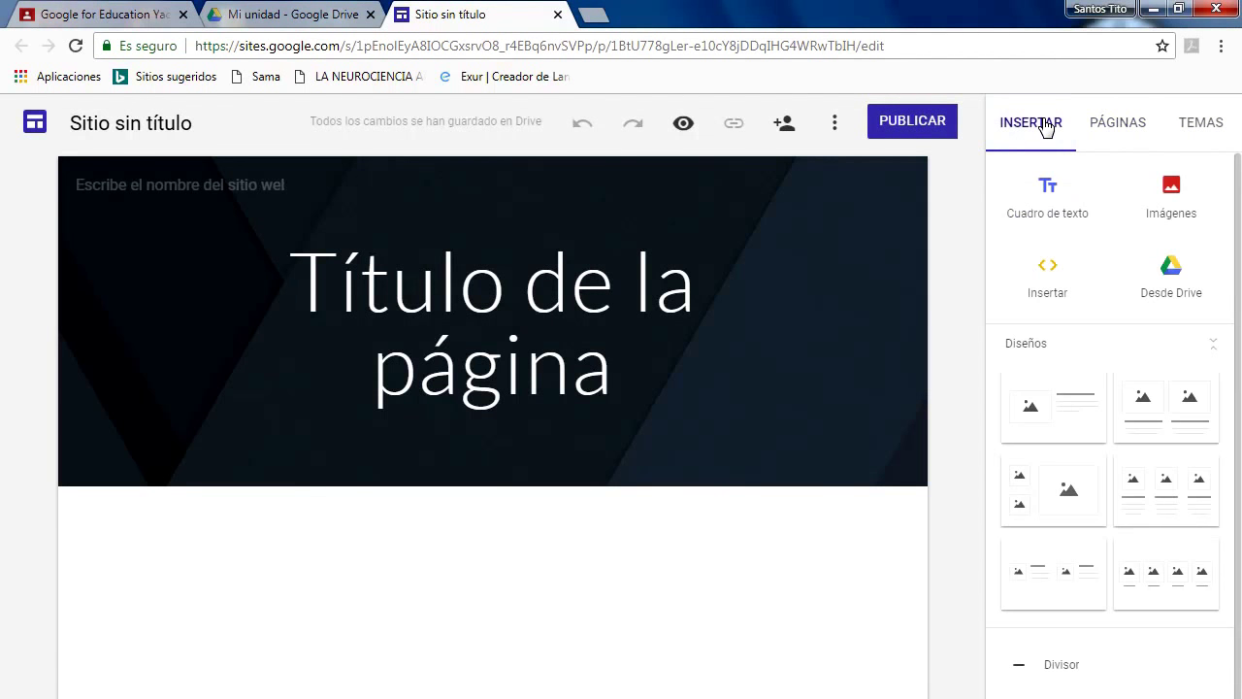
Try the Sencillo theme's pink, green, purple and black colours, and apply the Clásico font style with the blue colour.
click(1198, 126)
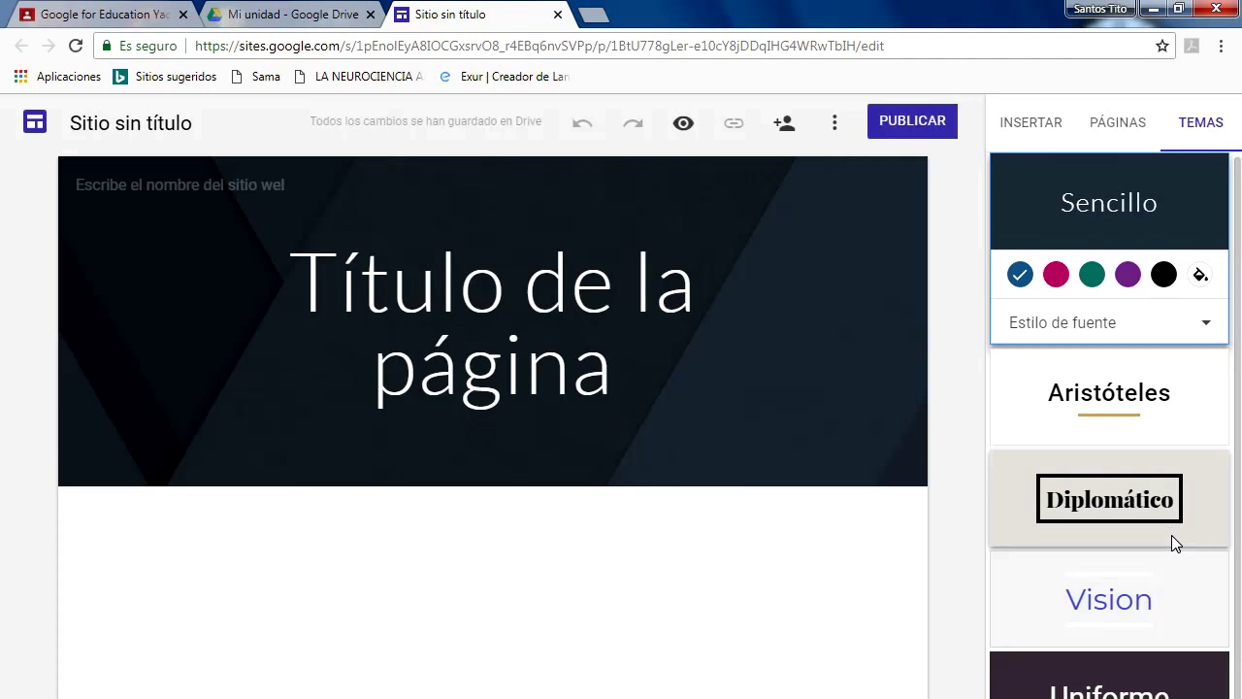
click(1066, 284)
click(1094, 281)
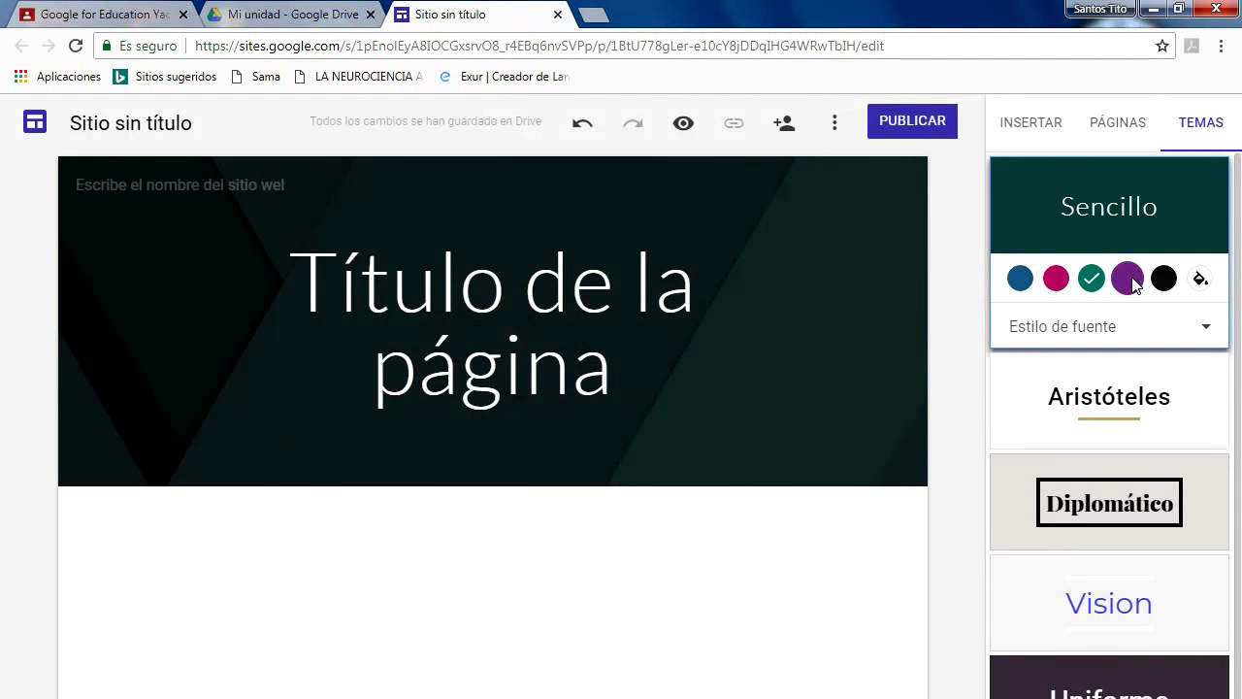
click(1129, 279)
click(1162, 281)
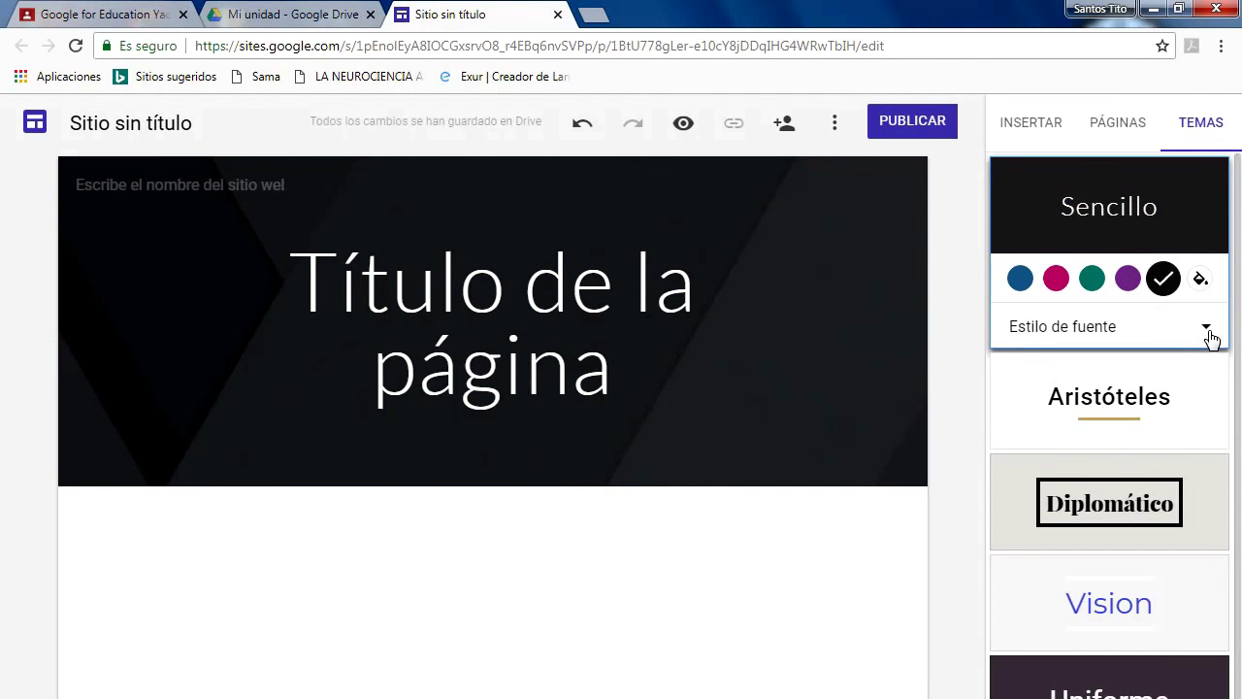
click(1209, 333)
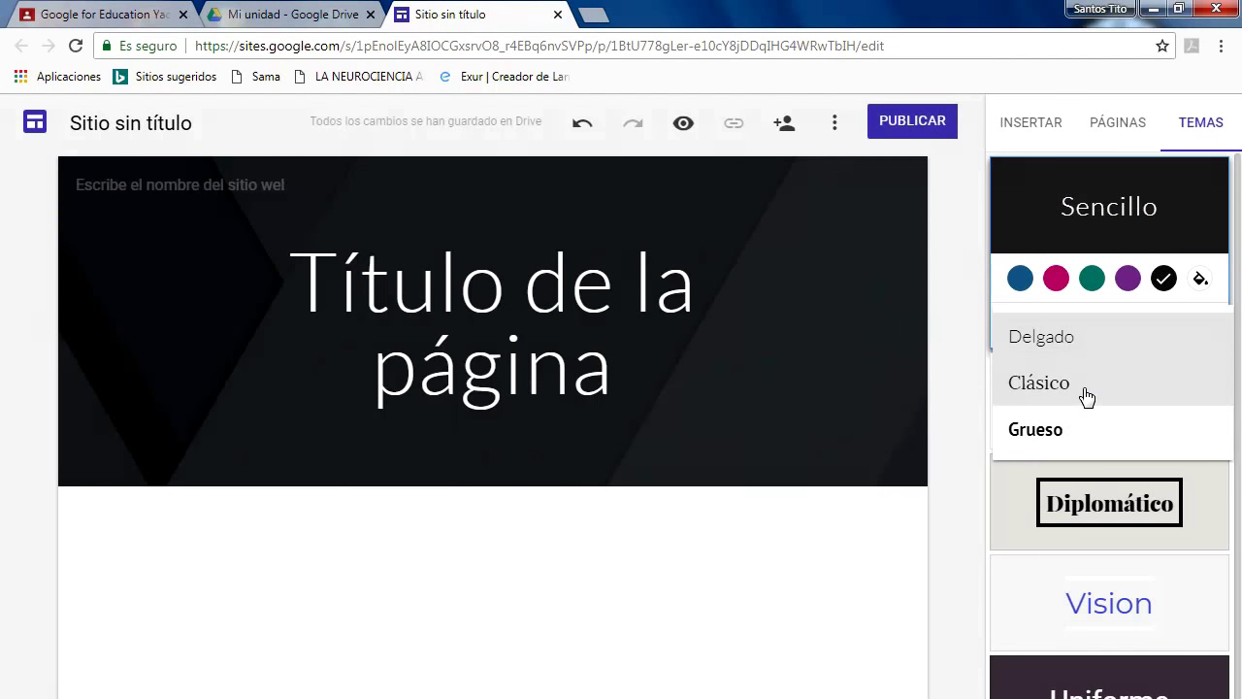
click(1086, 393)
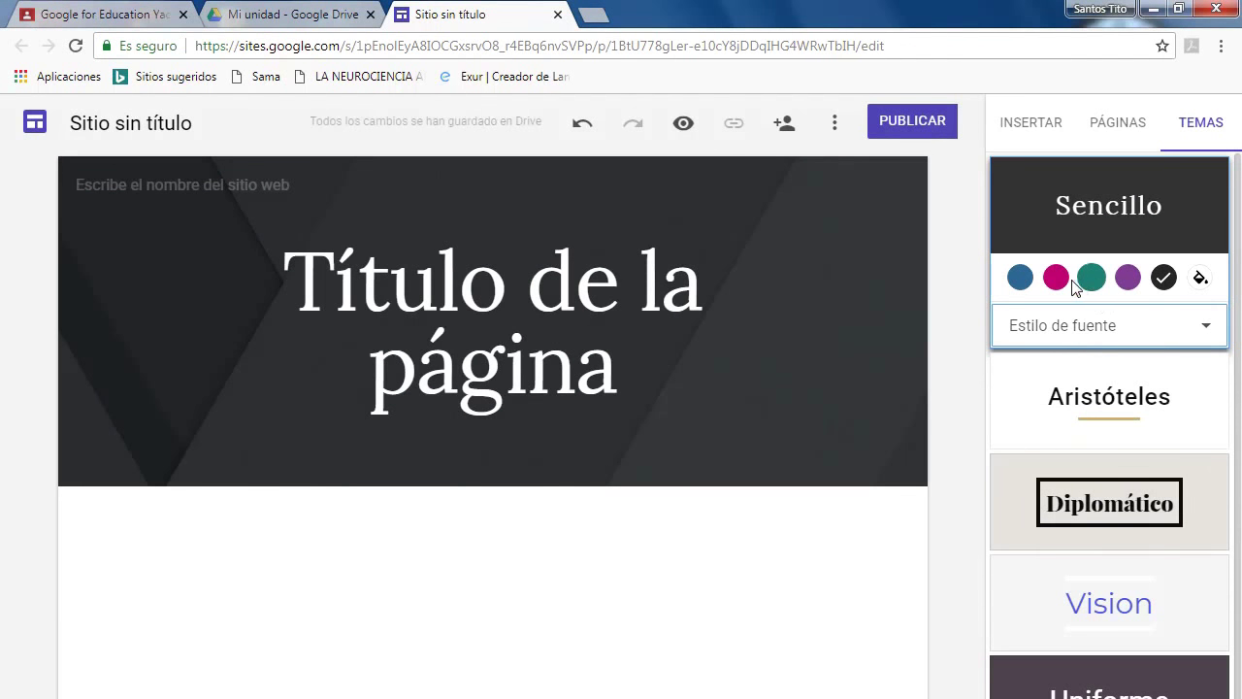
click(1019, 278)
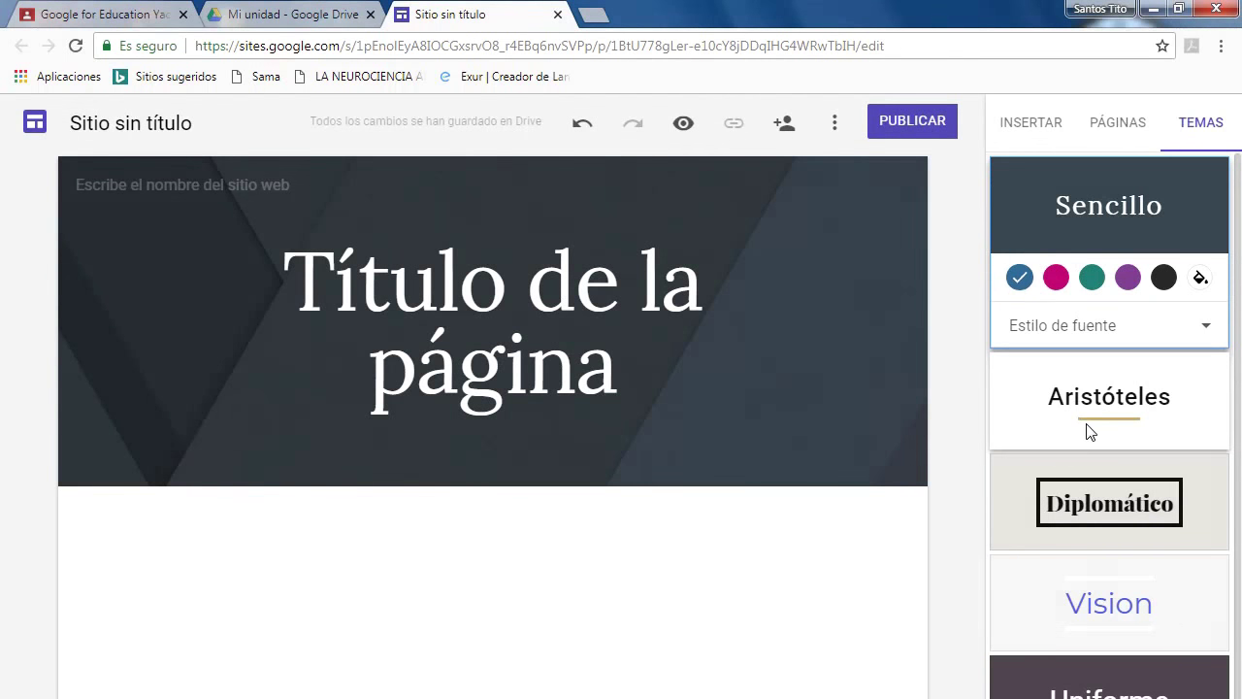
Try the Aristóteles, Diplomático and Vision themes on the site and return to the Sencillo theme.
click(1088, 431)
click(1108, 502)
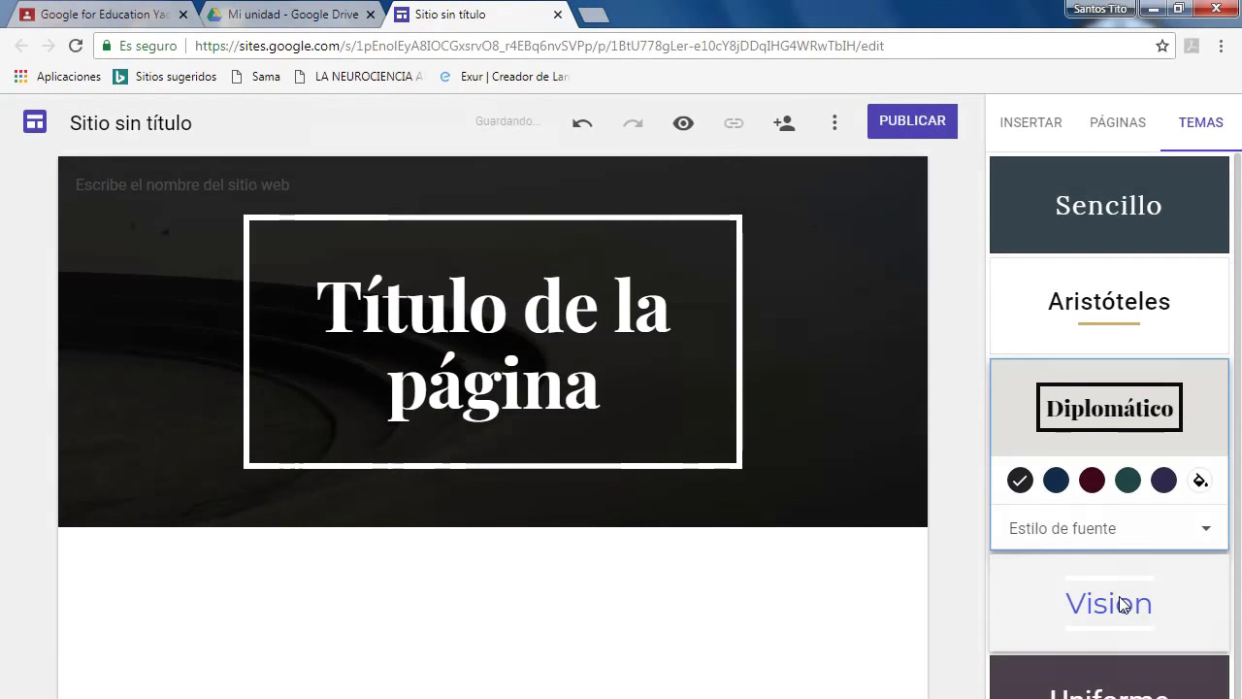
click(1122, 605)
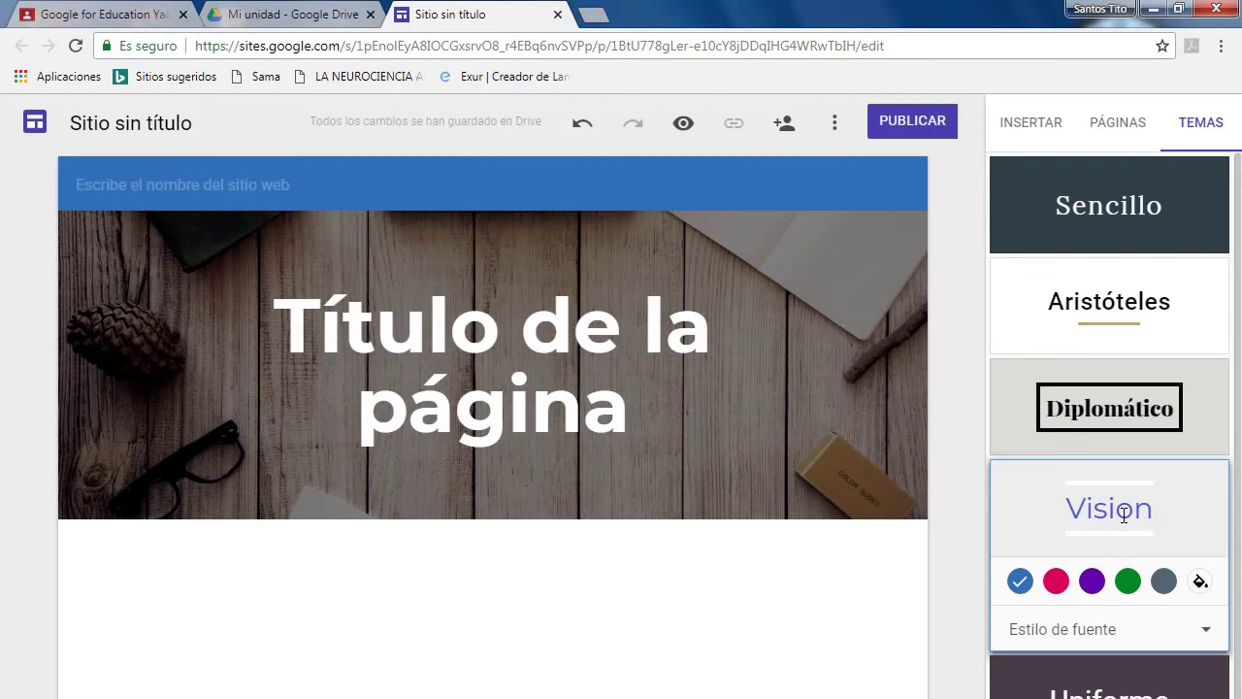
click(1118, 419)
click(1115, 332)
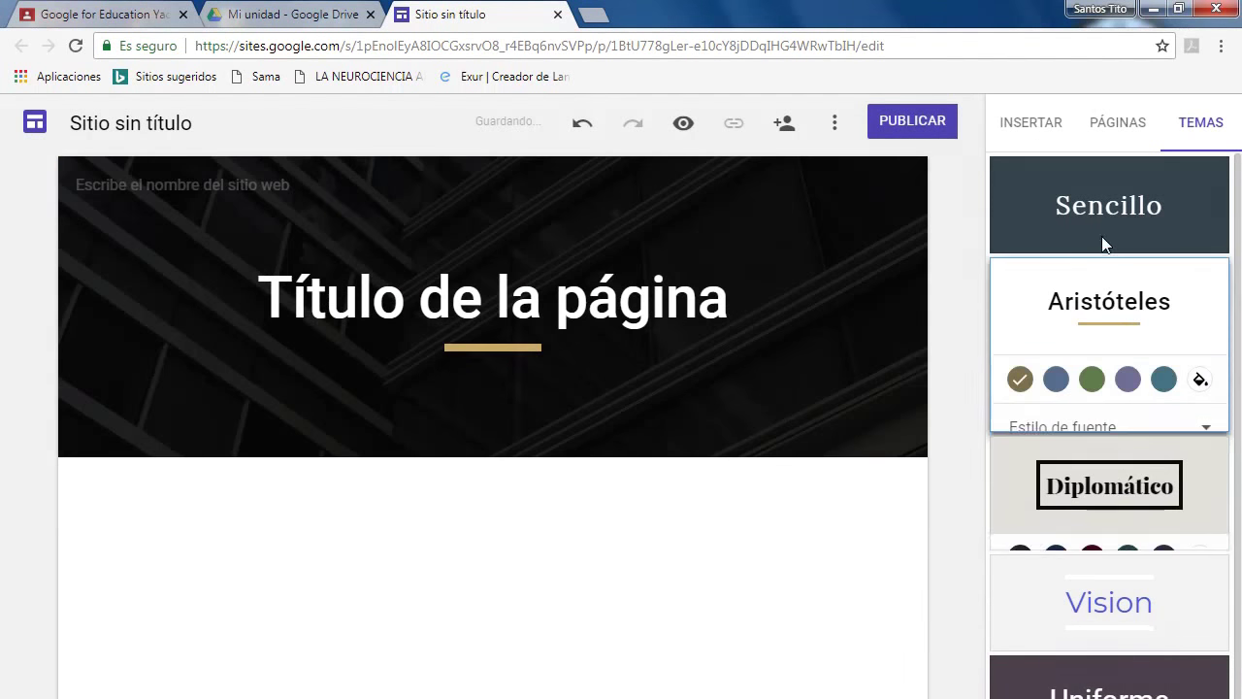
click(1098, 221)
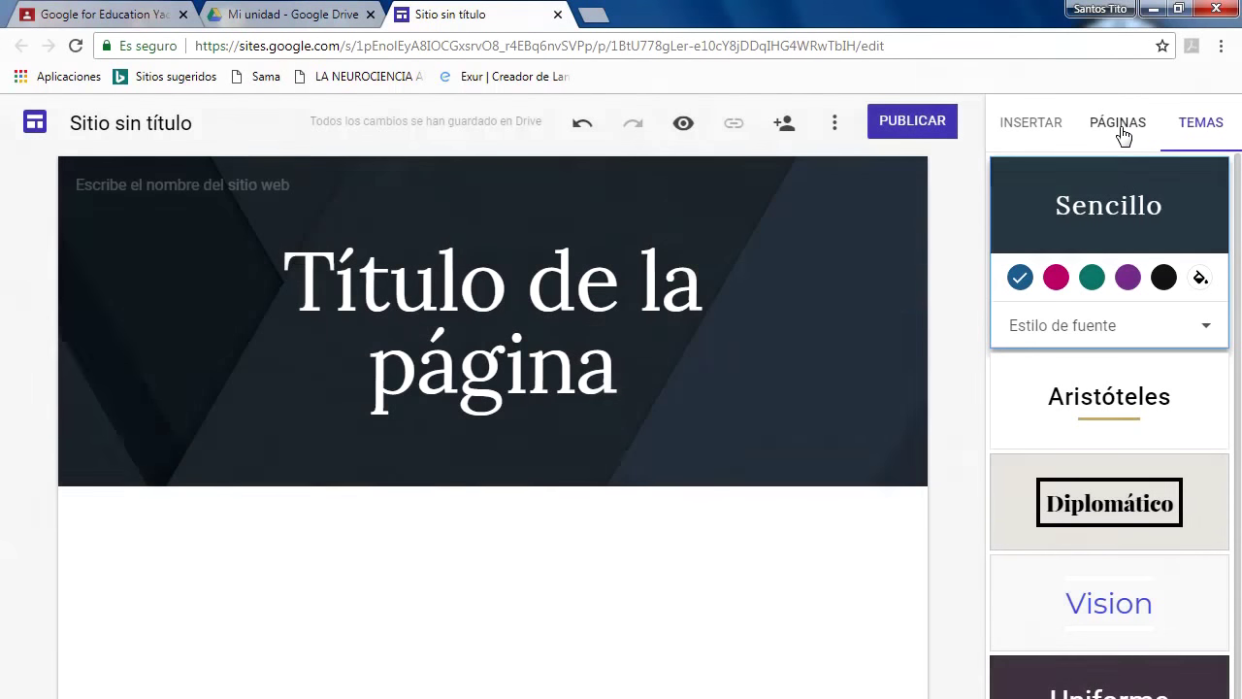
Show the site's page list, switch to the Word document and copy INICIO from its ESTRUCTURA list.
click(1123, 132)
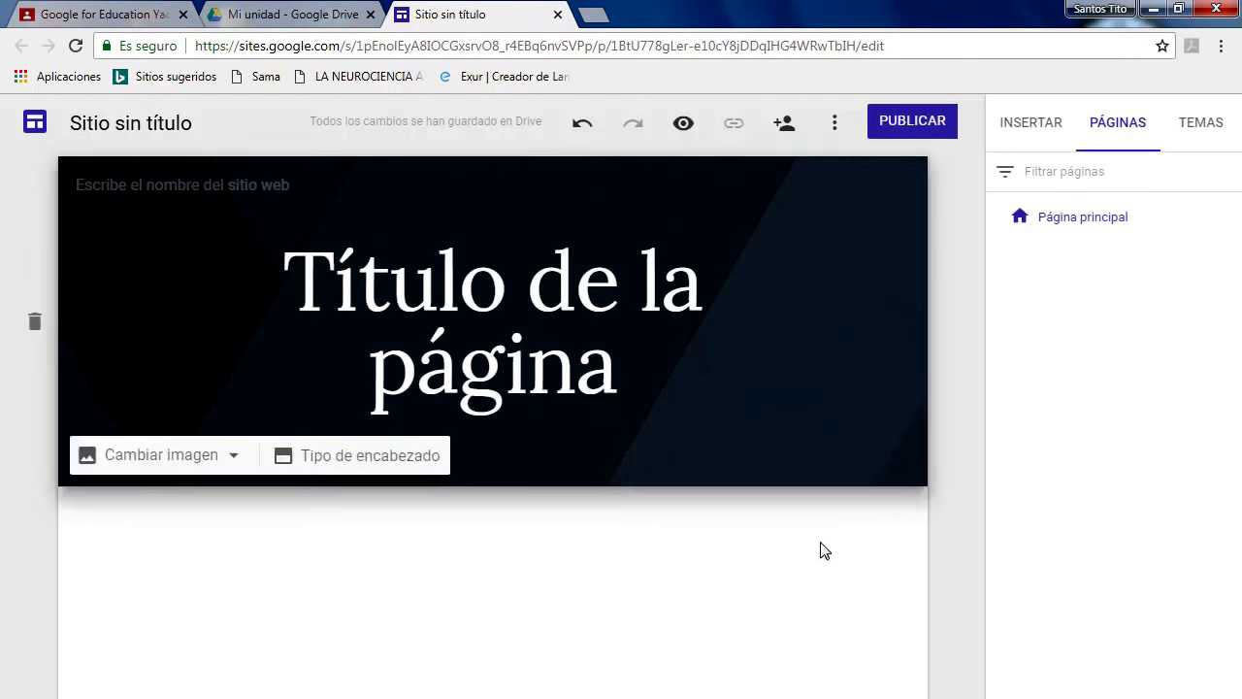
key(alt+Tab)
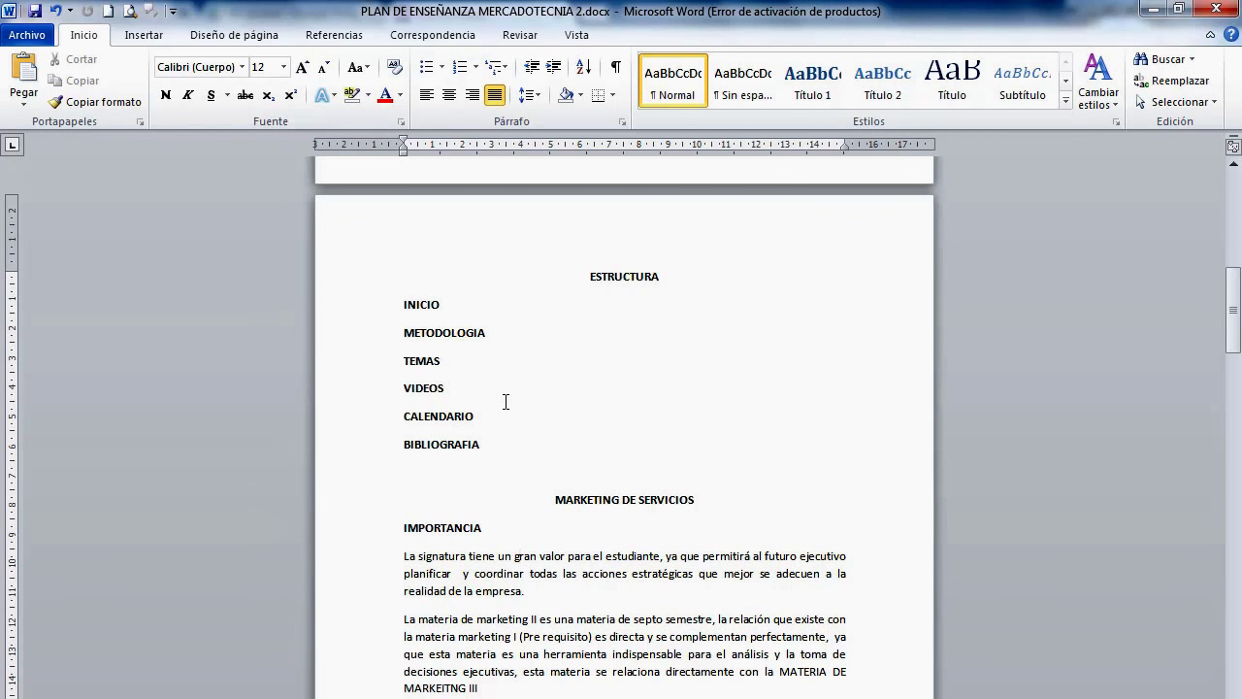
drag(403, 303, 460, 304)
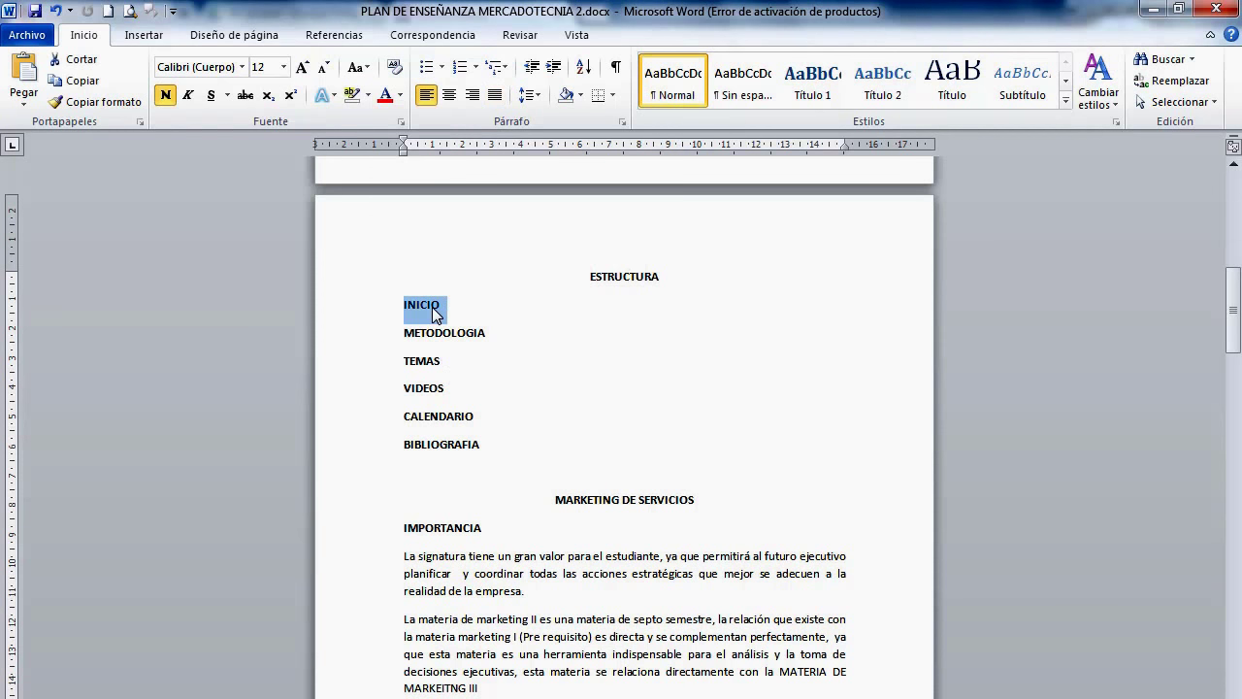
right_click(432, 307)
click(483, 339)
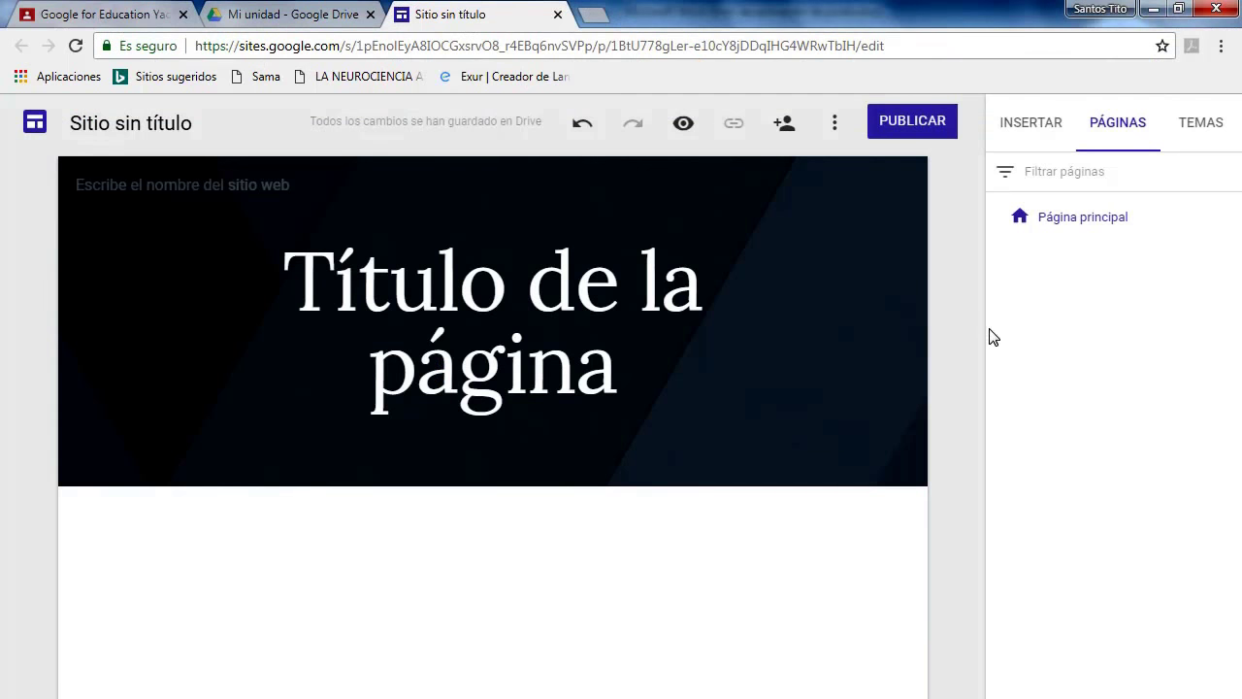
Back in Google Sites, add a subpage named INICIO under Página principal.
mouse_move(1146, 221)
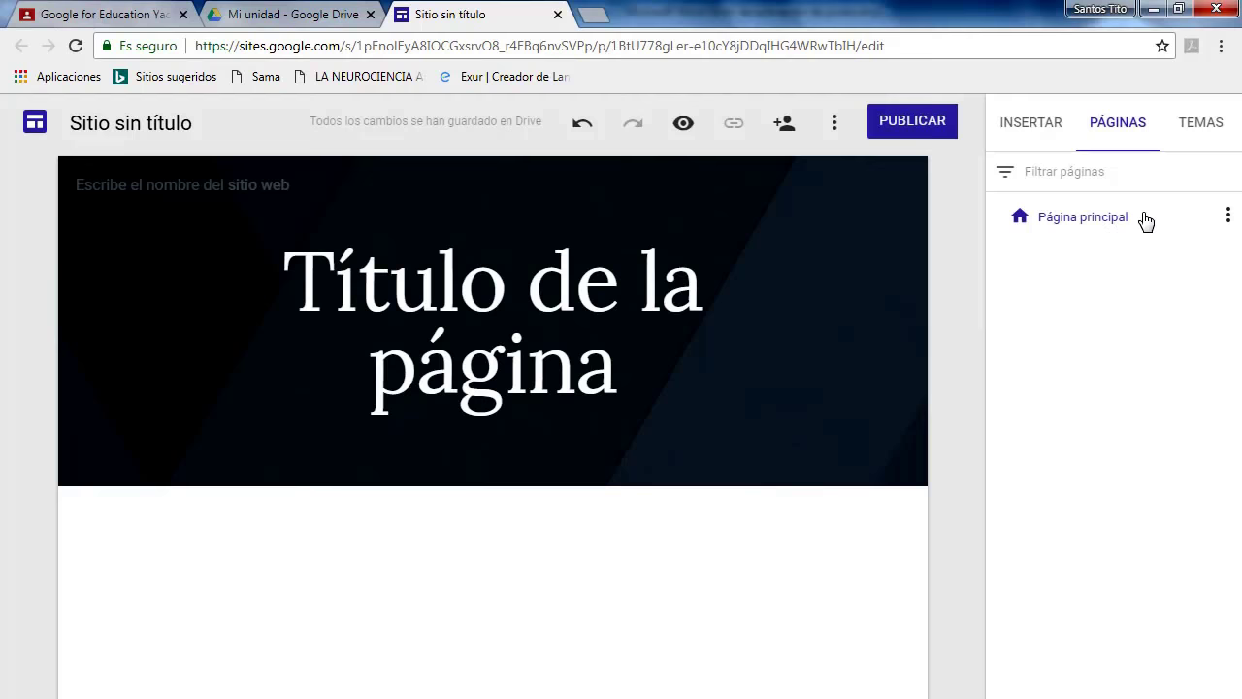
click(1228, 215)
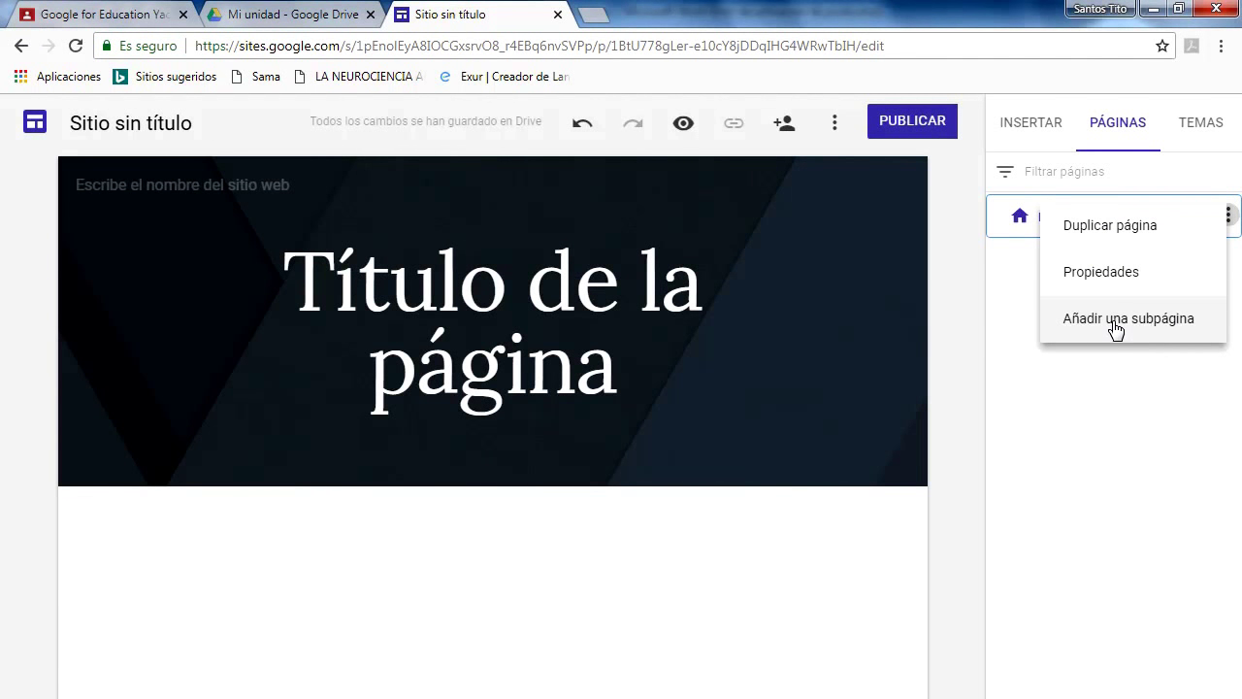
click(1231, 224)
click(1229, 224)
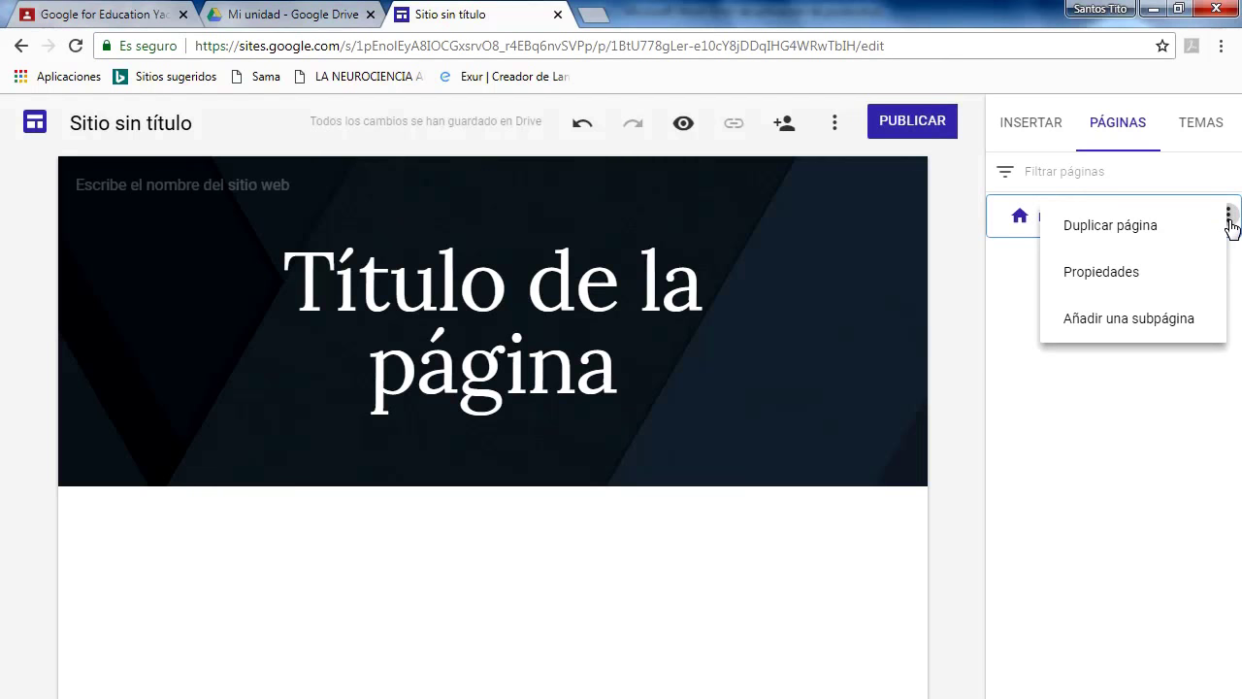
click(1152, 330)
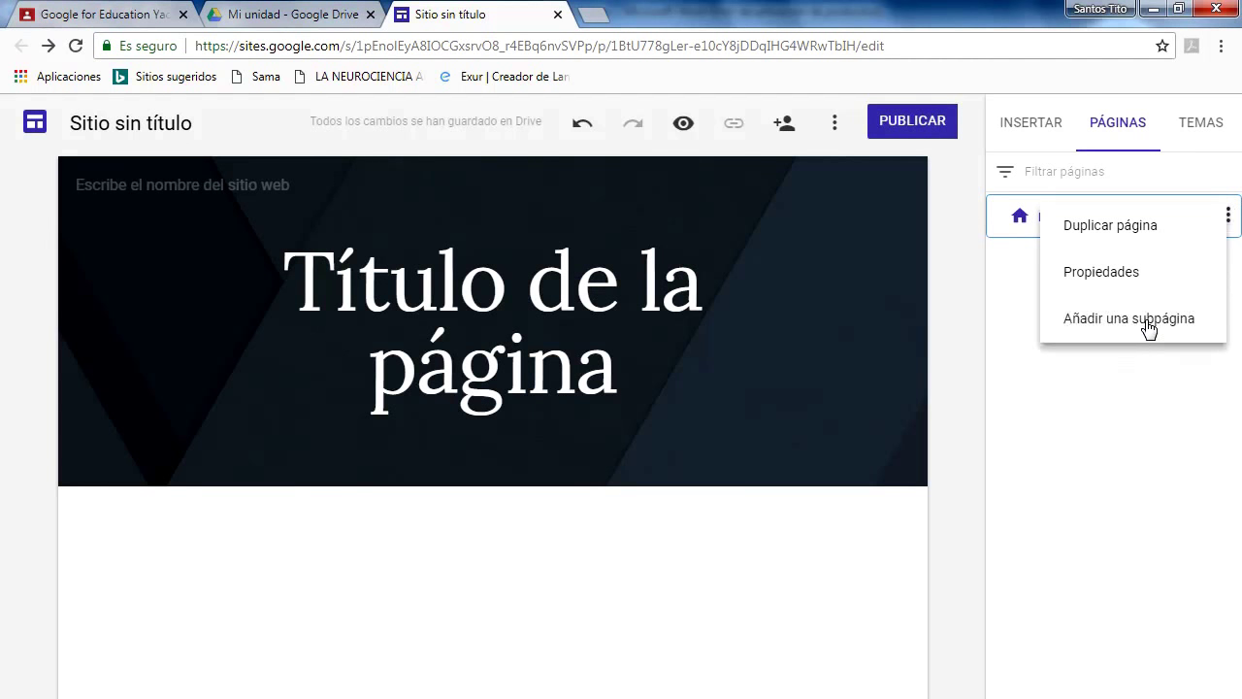
text(INICIO)
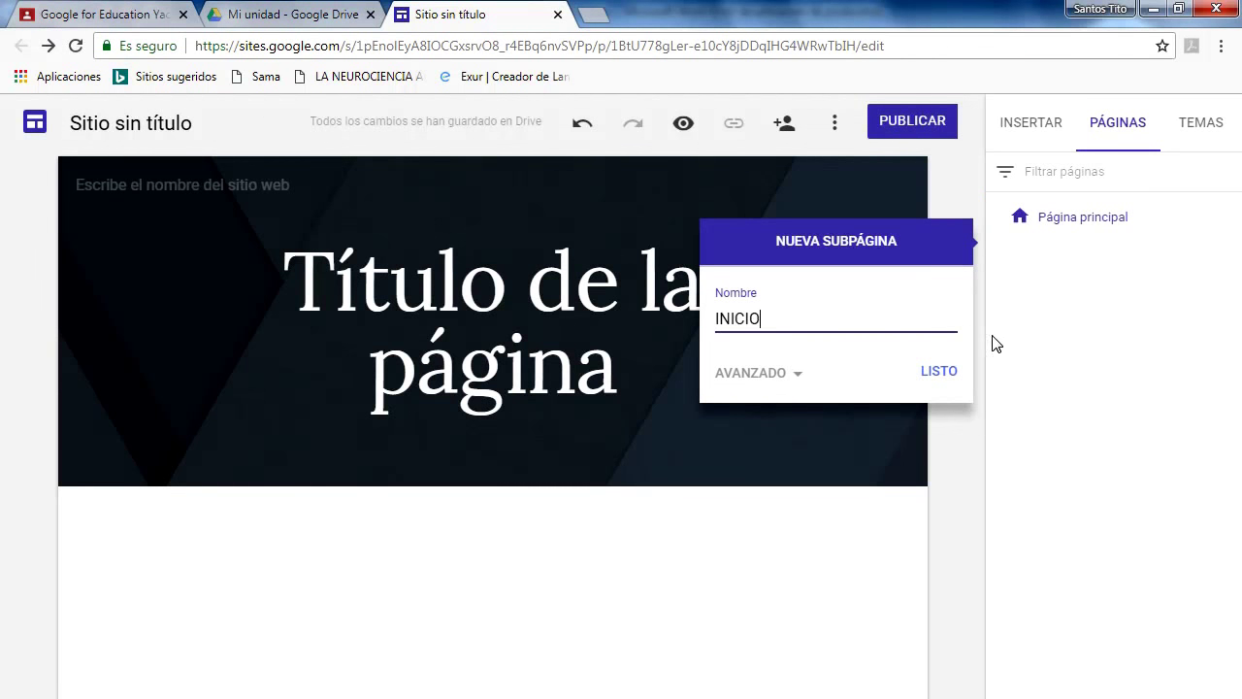
click(960, 377)
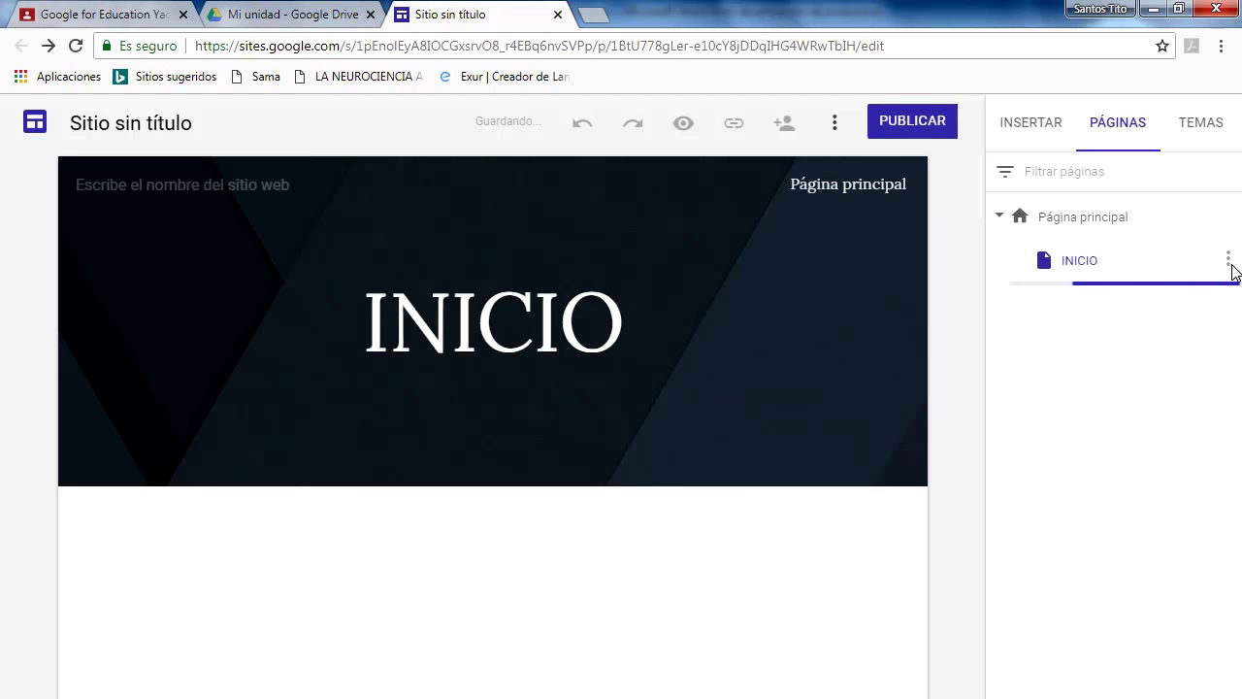
Switch to the Word document, copy METODOLOGIA from the ESTRUCTURA list and return to Google Sites.
key(alt+Tab)
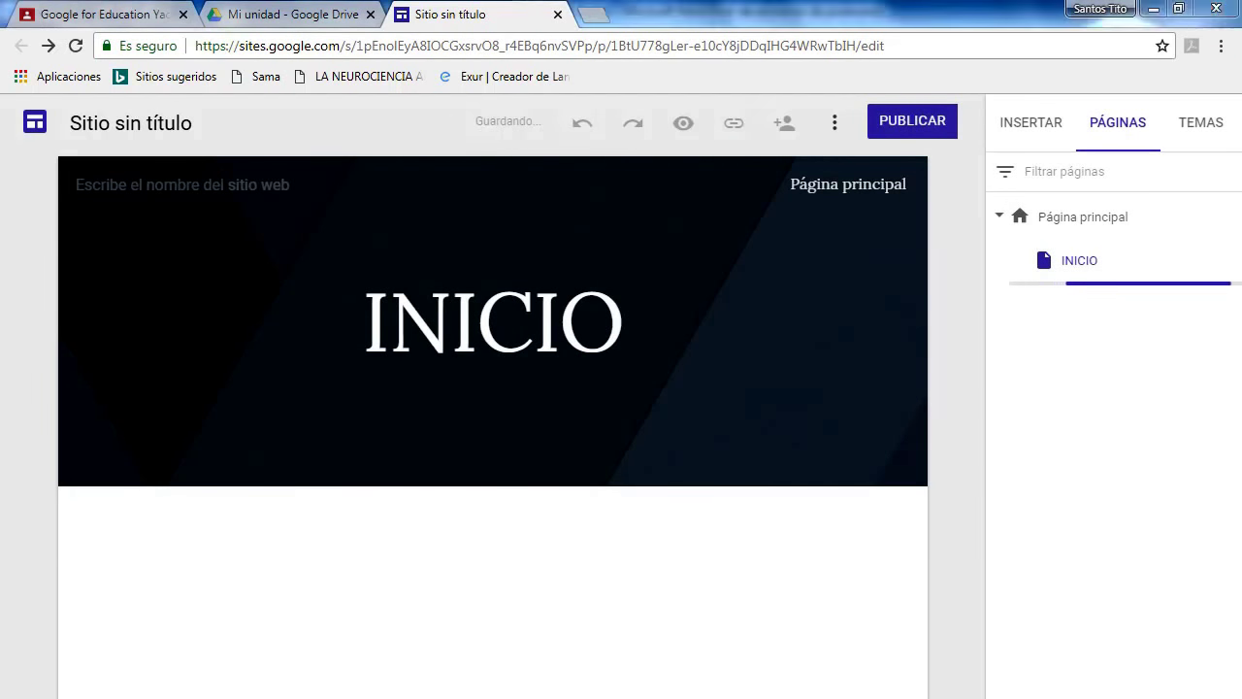
drag(402, 337, 506, 334)
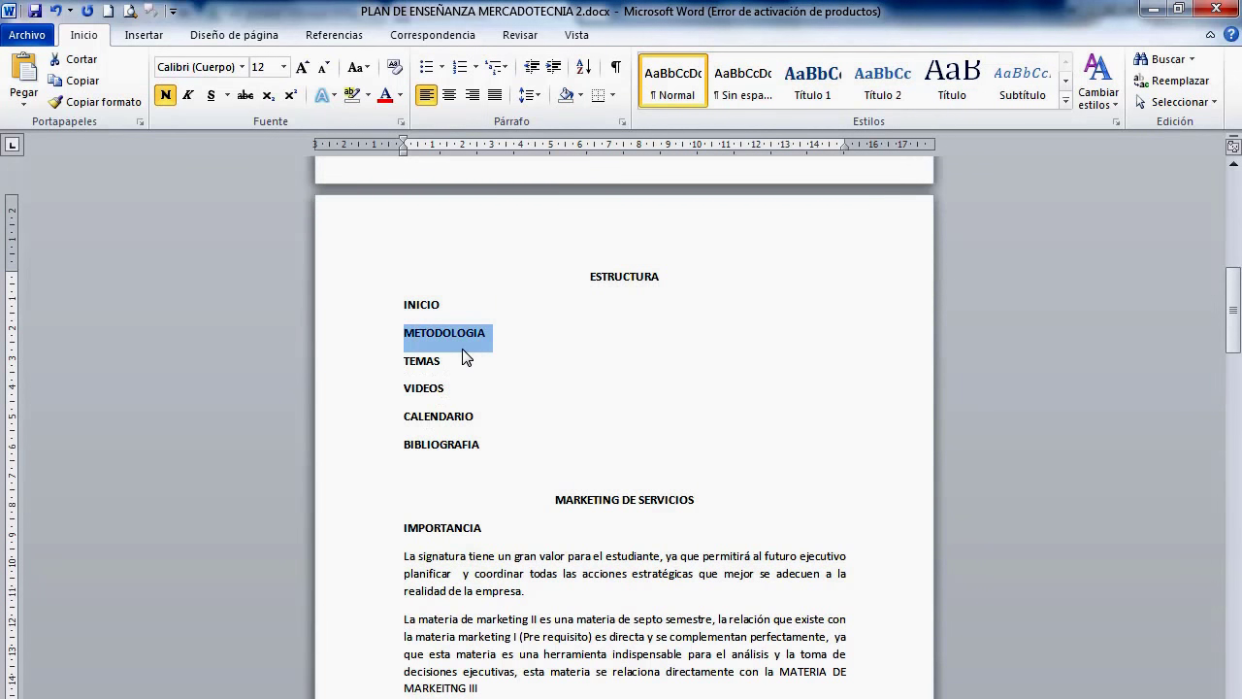
right_click(459, 343)
click(499, 374)
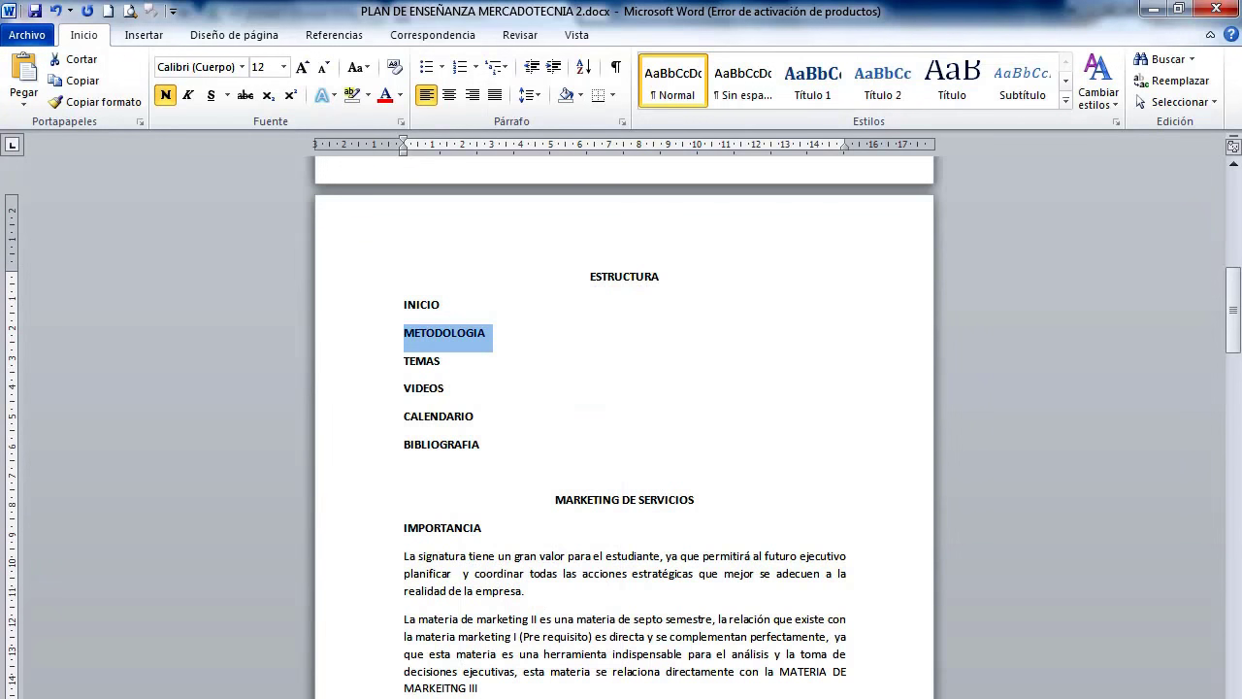
key(alt+Tab)
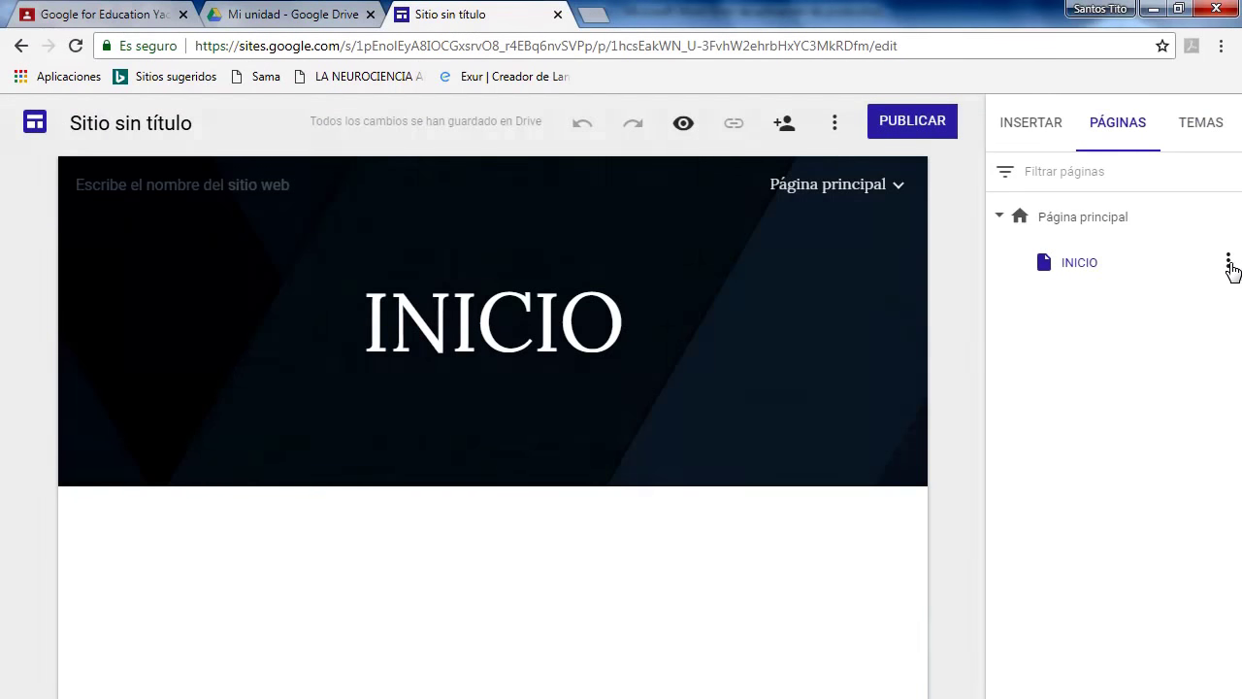
Add a second subpage under Página principal, named METODOLOGIA with the copied text.
click(1230, 268)
click(1232, 216)
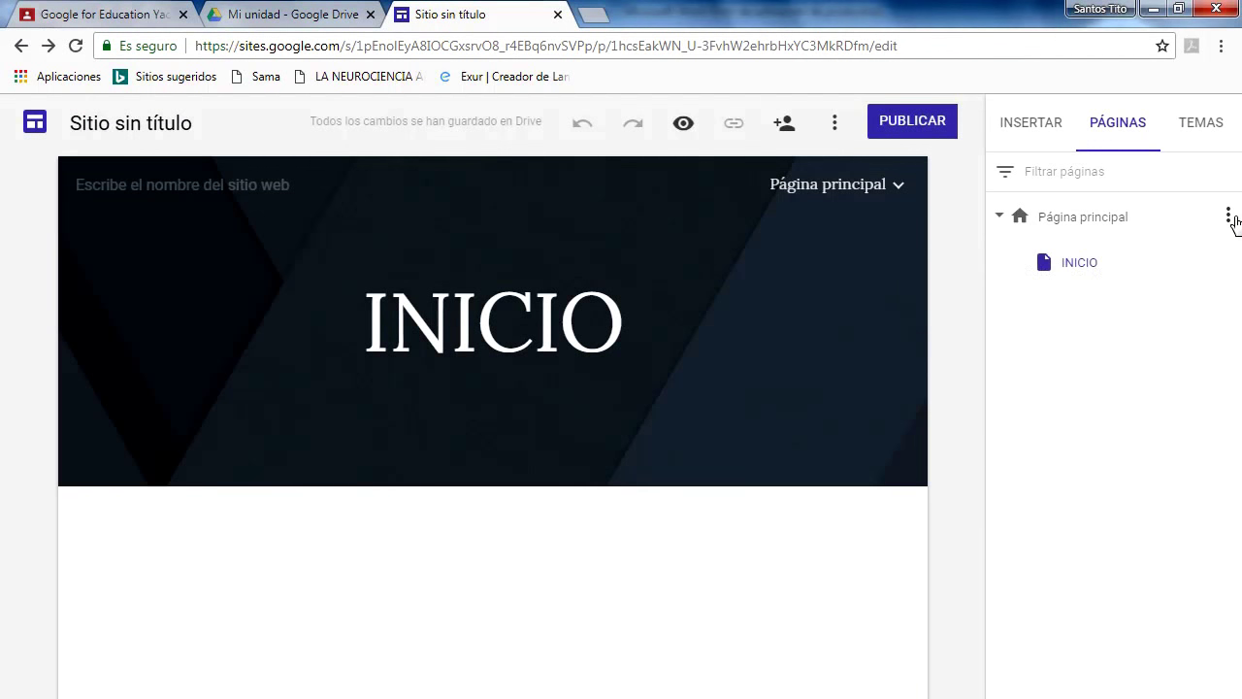
click(1230, 218)
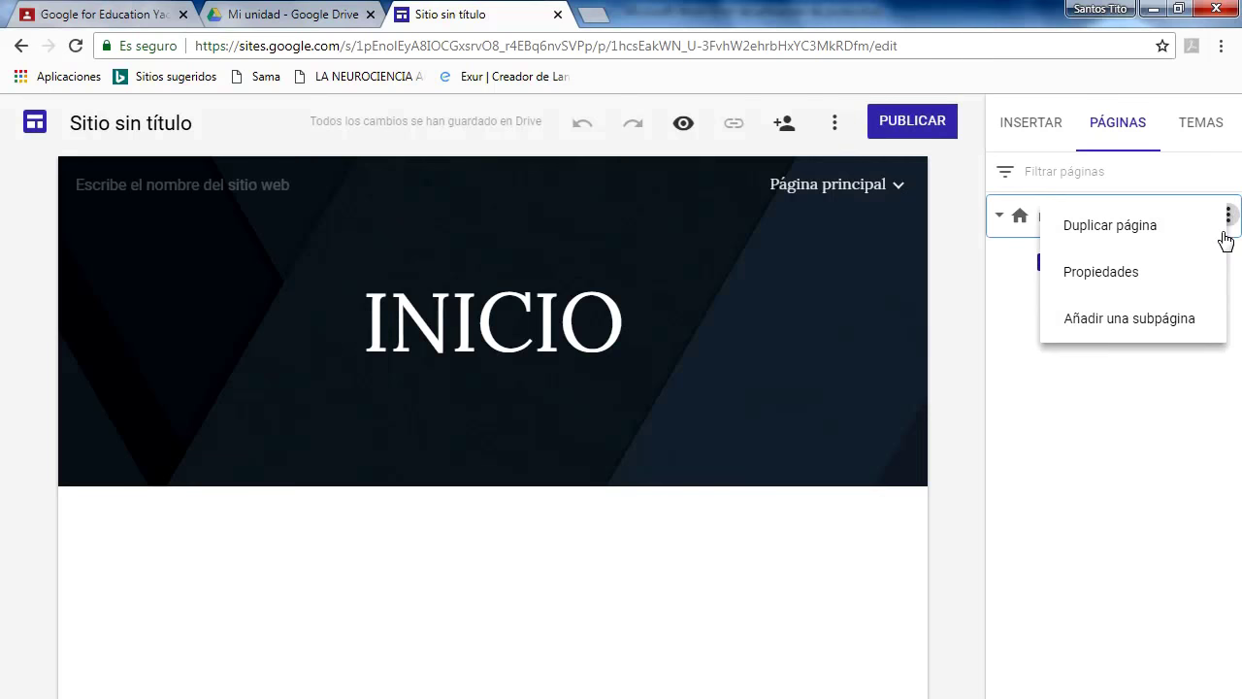
click(1186, 339)
key(ctrl+v)
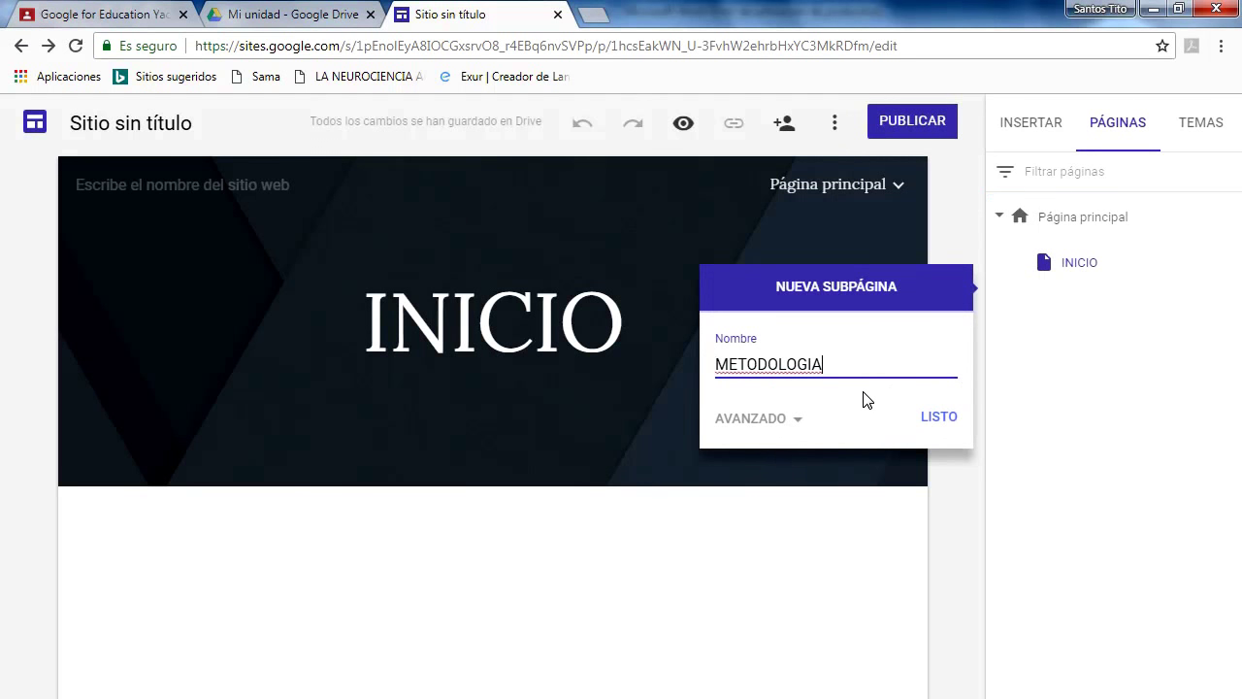
click(938, 417)
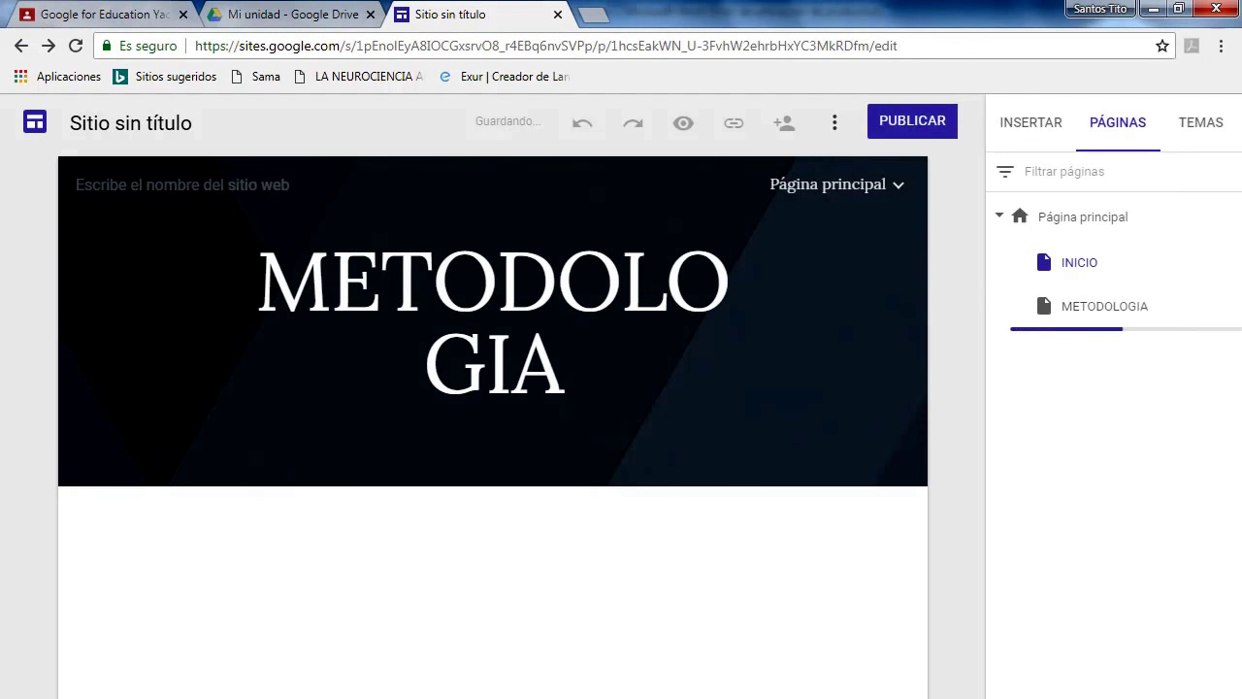
Switch to the Word document and copy TEMAS from the ESTRUCTURA list.
key(alt+Tab)
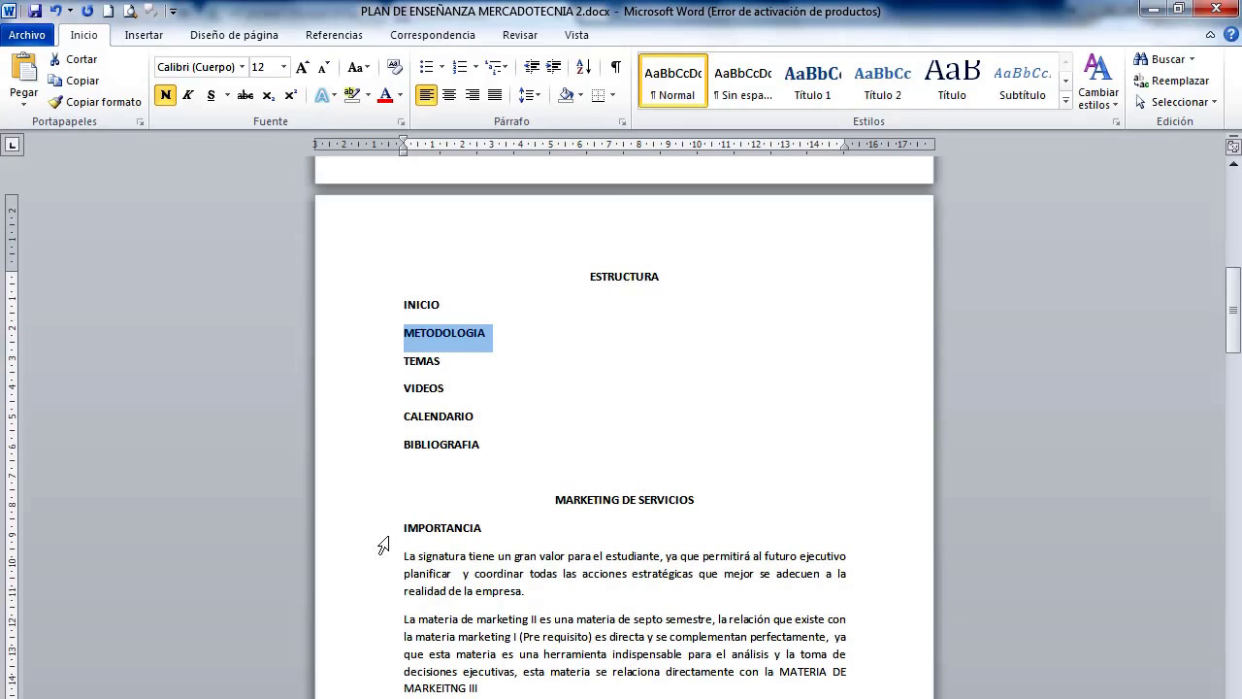
drag(405, 364, 446, 363)
right_click(427, 381)
click(446, 387)
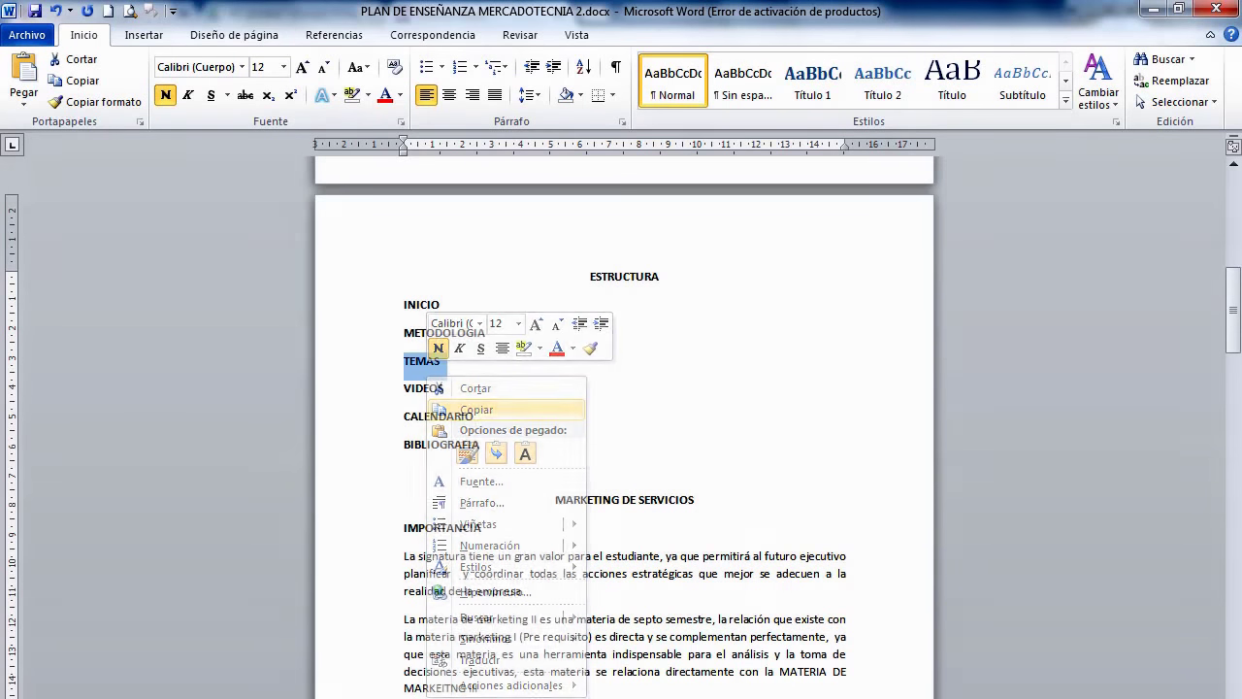
Back in Google Sites, add a subpage under Página principal, named TEMAS with the copied text.
key(alt+Tab)
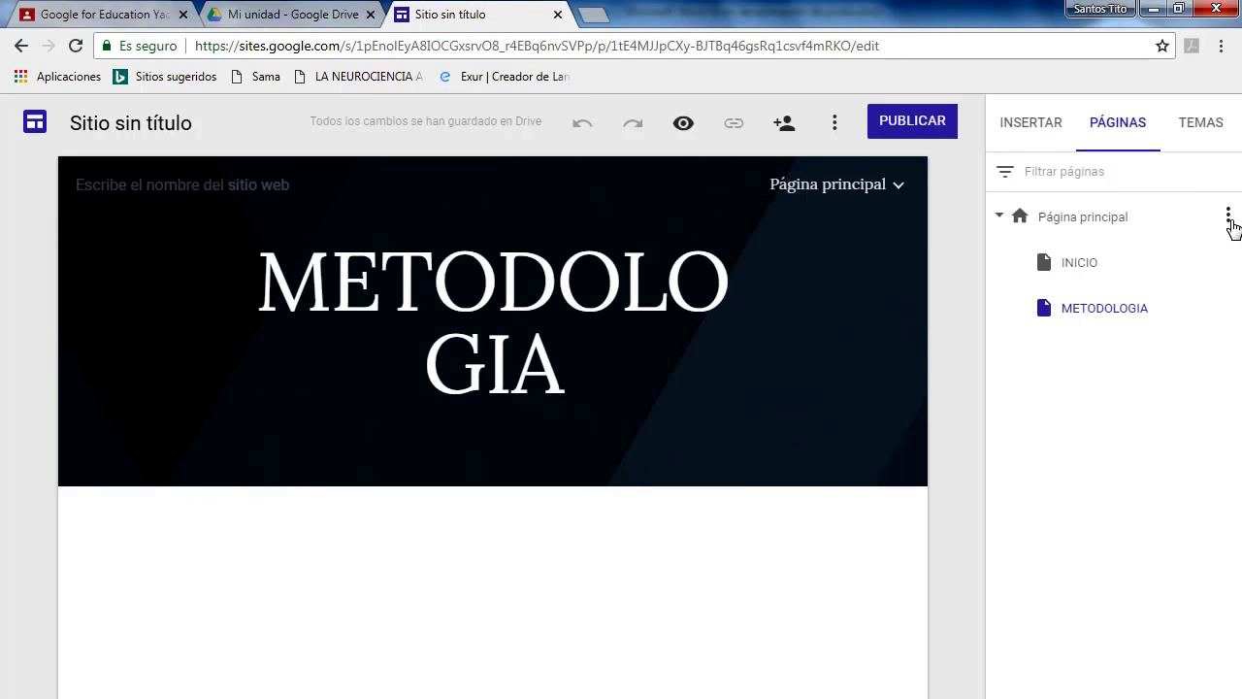
click(1227, 214)
click(1137, 320)
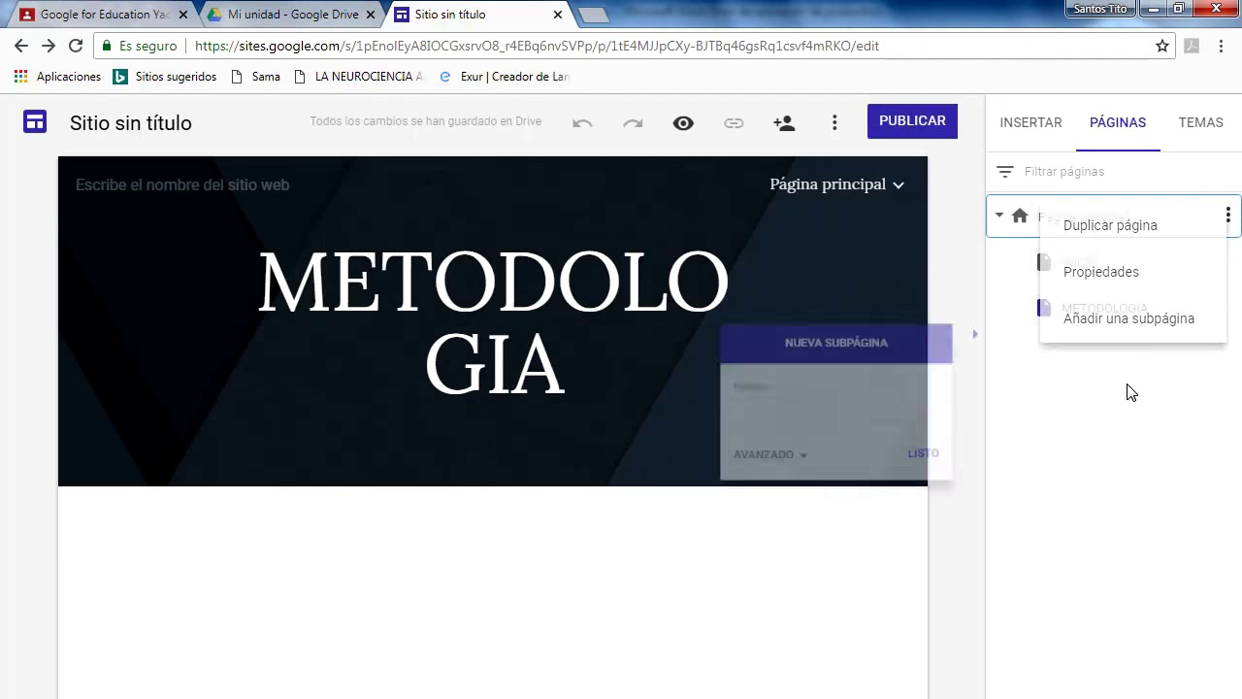
key(ctrl+v)
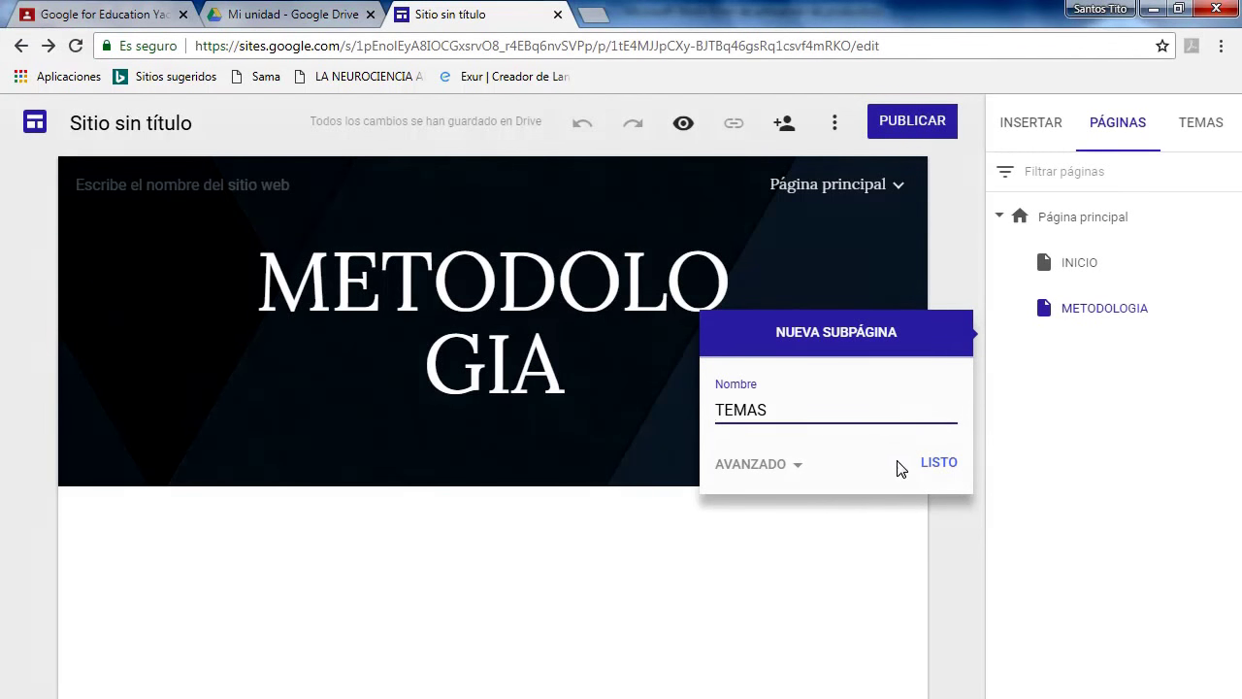
click(939, 464)
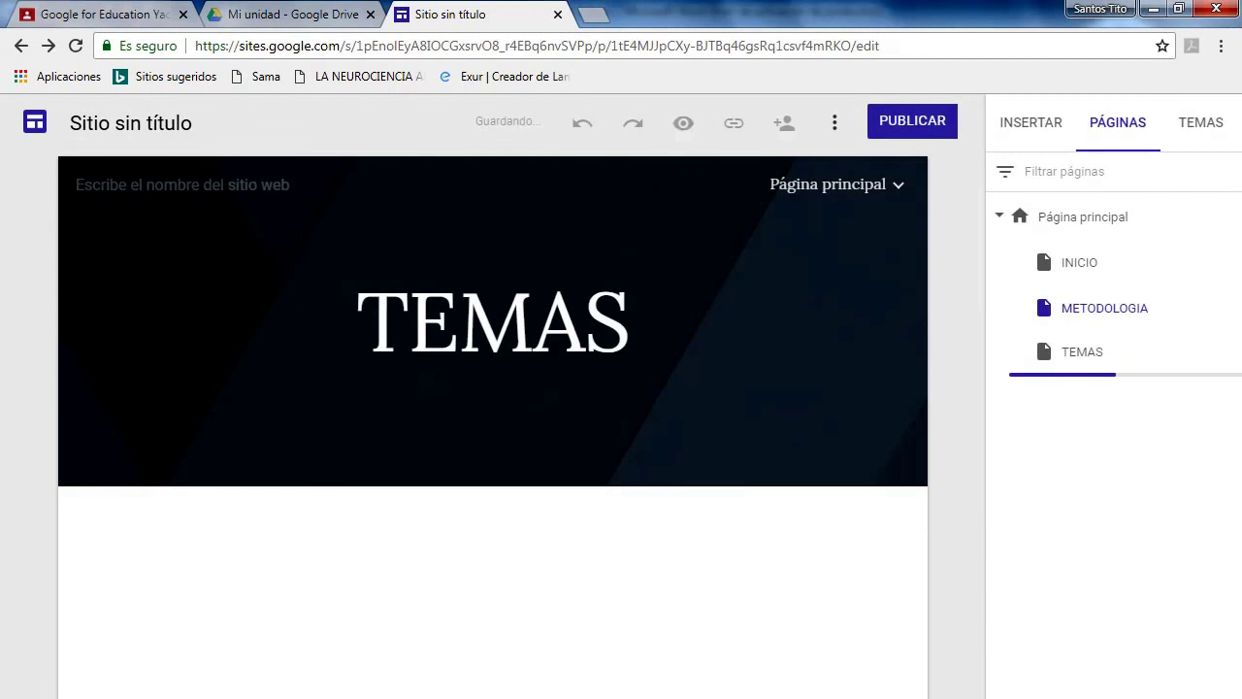
Switch to the Word document and copy VIDEOS from the ESTRUCTURA list.
key(alt+Tab)
drag(404, 392, 470, 382)
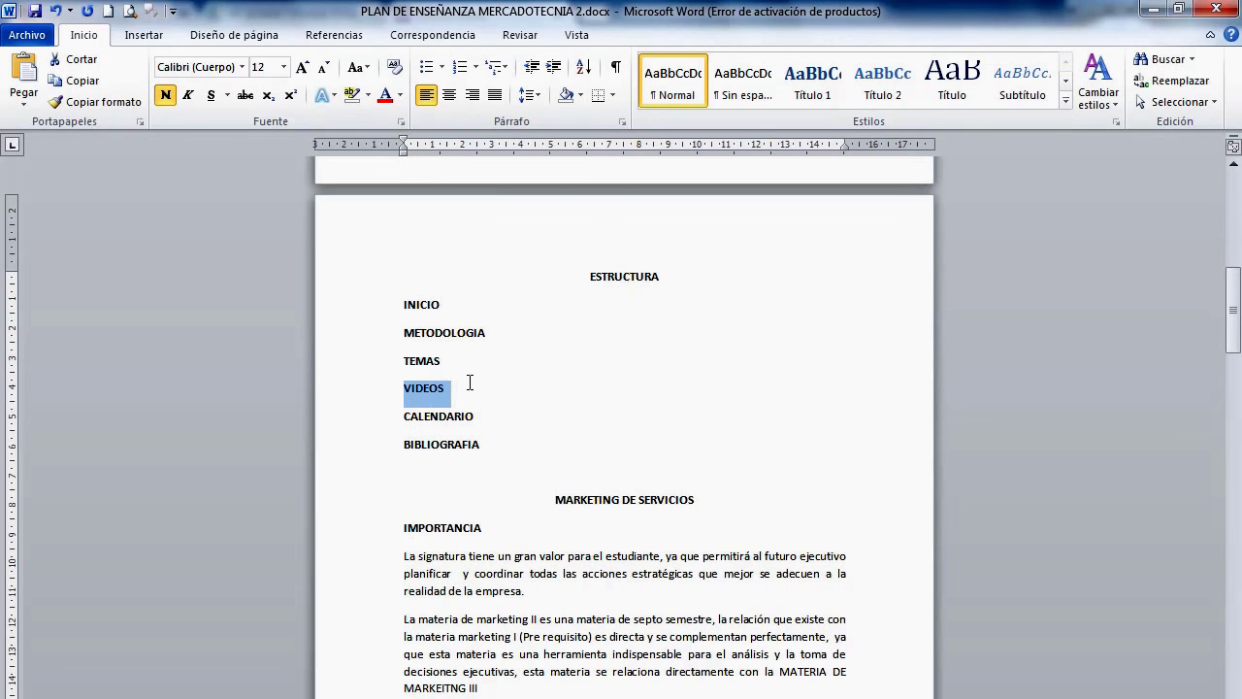
right_click(445, 392)
click(493, 423)
Return to Google Sites and add a subpage named VIDEOS under Página principal.
key(alt+Tab)
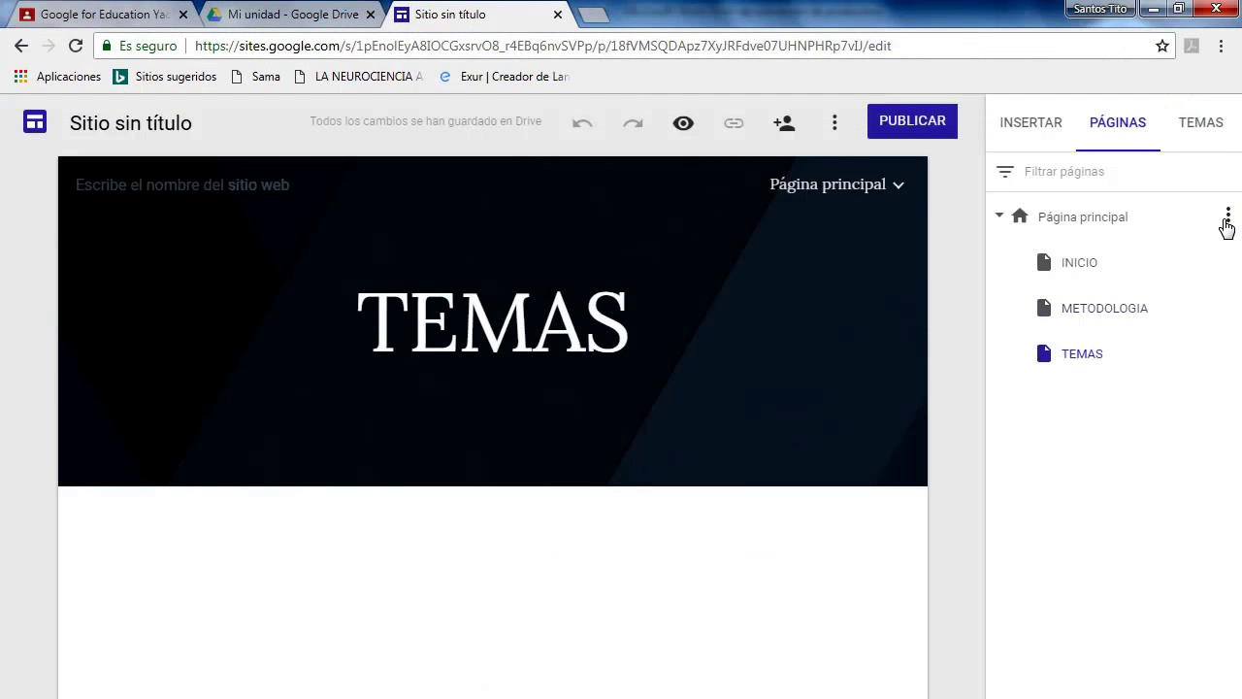
click(1227, 214)
click(1123, 320)
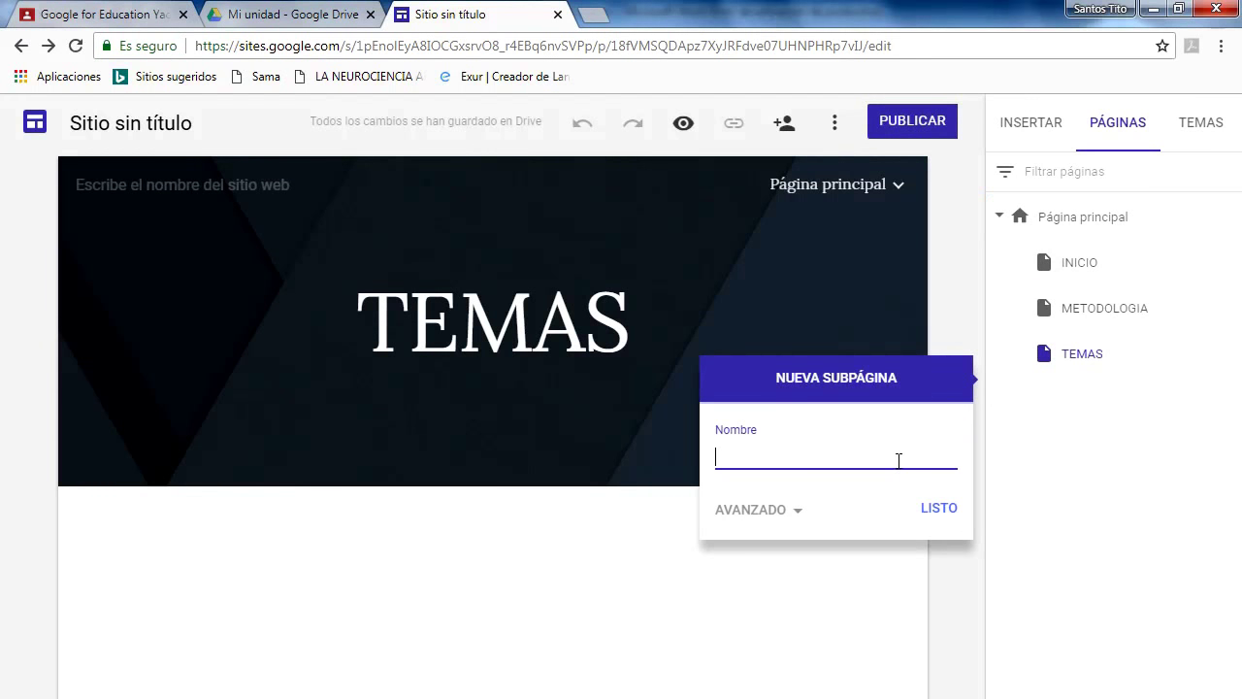
text(VIDEOS)
click(938, 507)
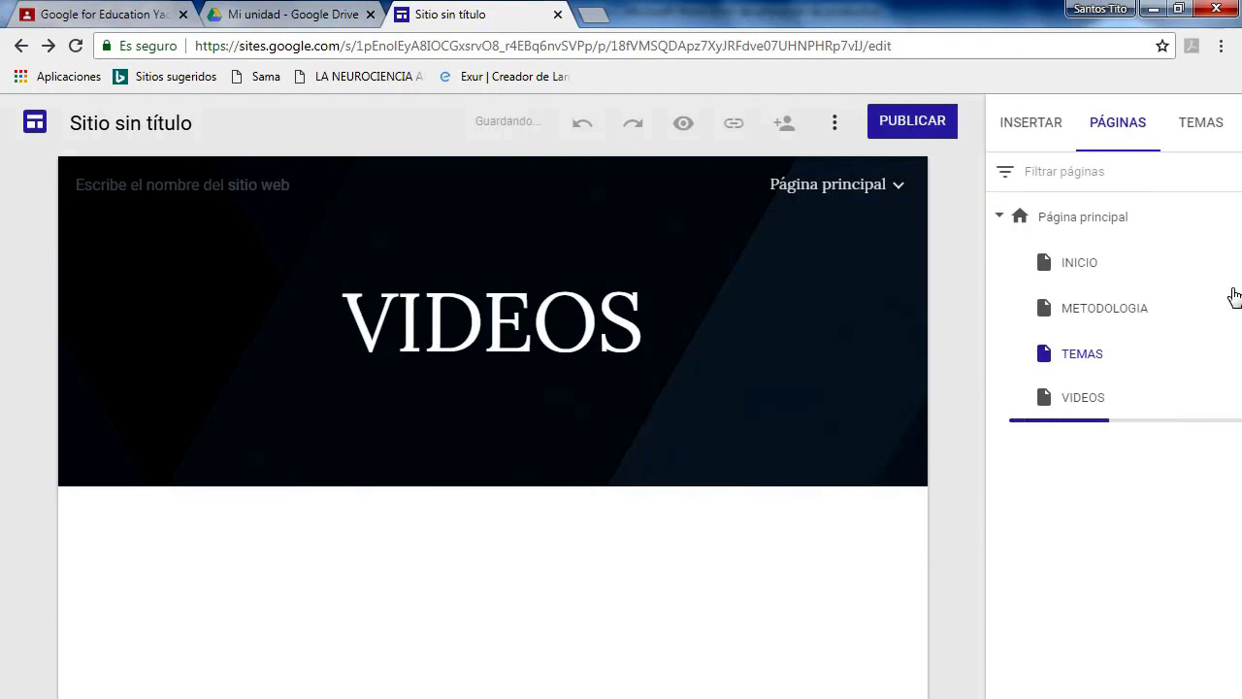
Switch to the Word document and copy CALENDARIO from the ESTRUCTURA list.
key(alt+Tab)
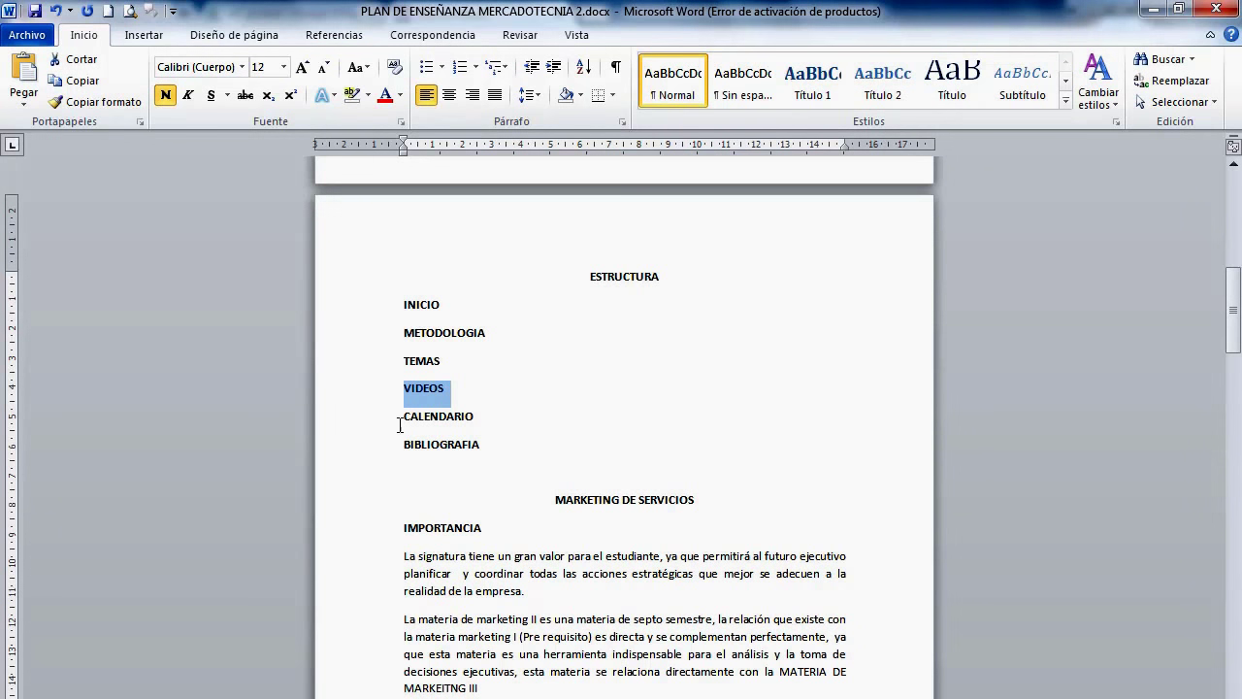
drag(400, 425, 455, 422)
right_click(452, 422)
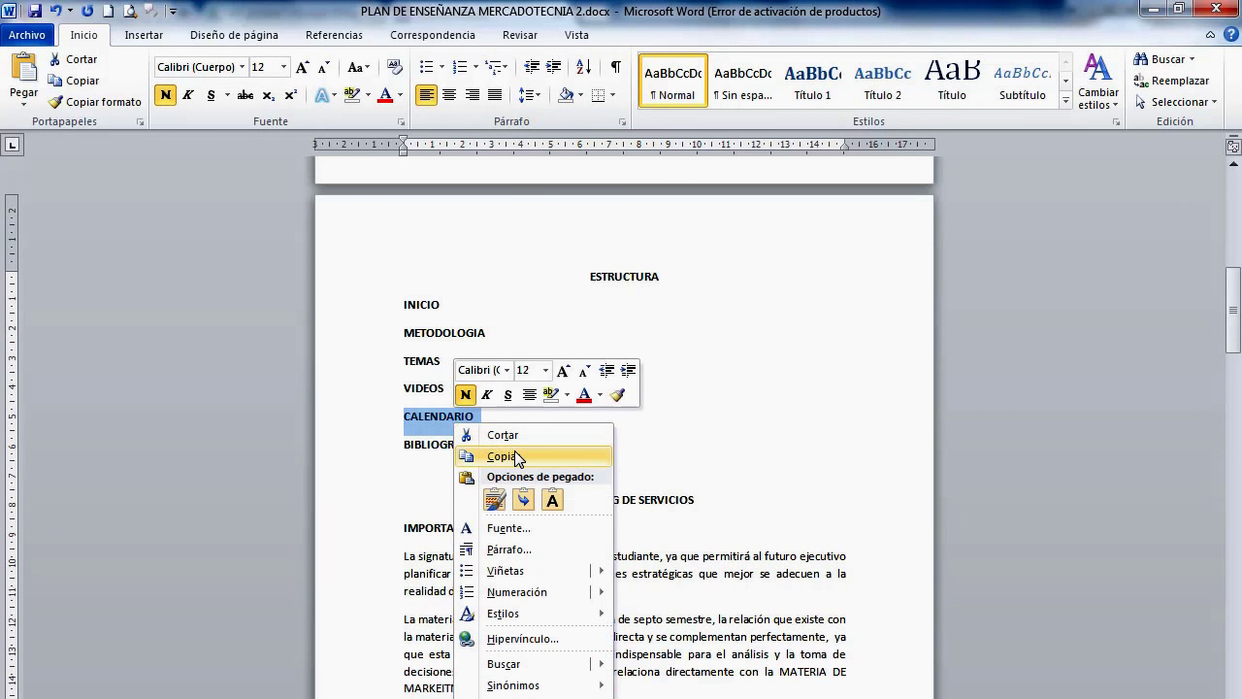
click(515, 456)
Return to Google Sites and add a subpage under Página principal, named CALENDARIO with the copied text.
key(alt+Tab)
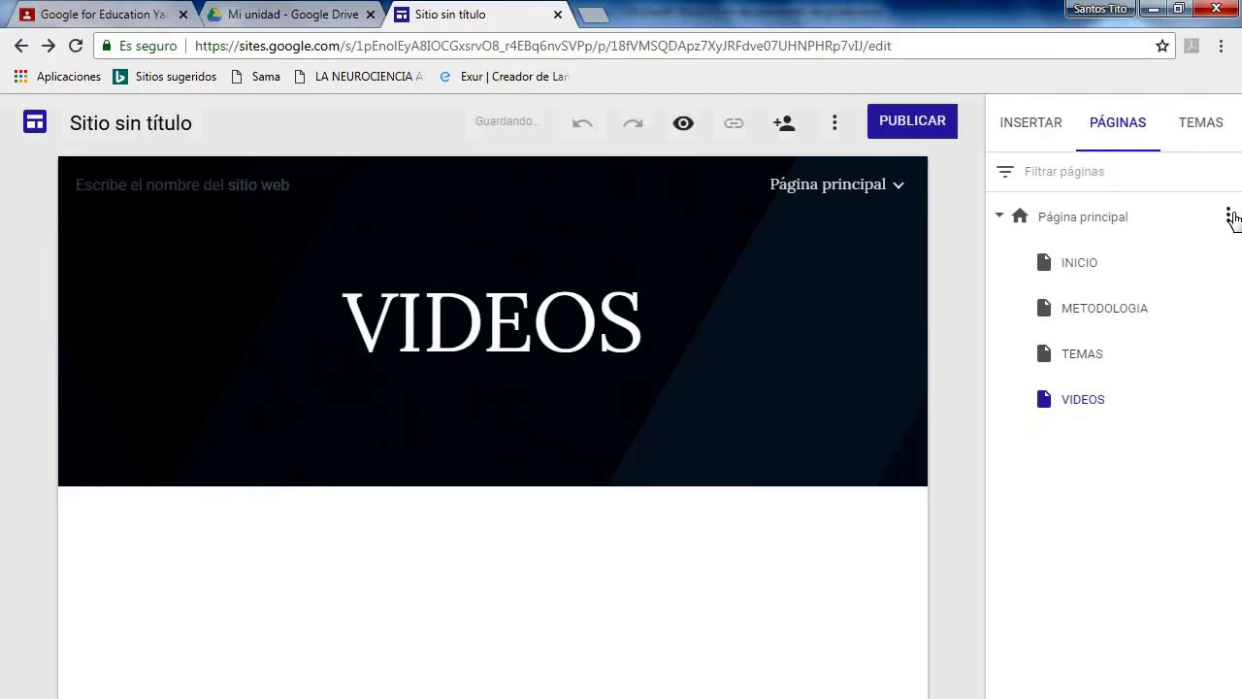
click(1229, 216)
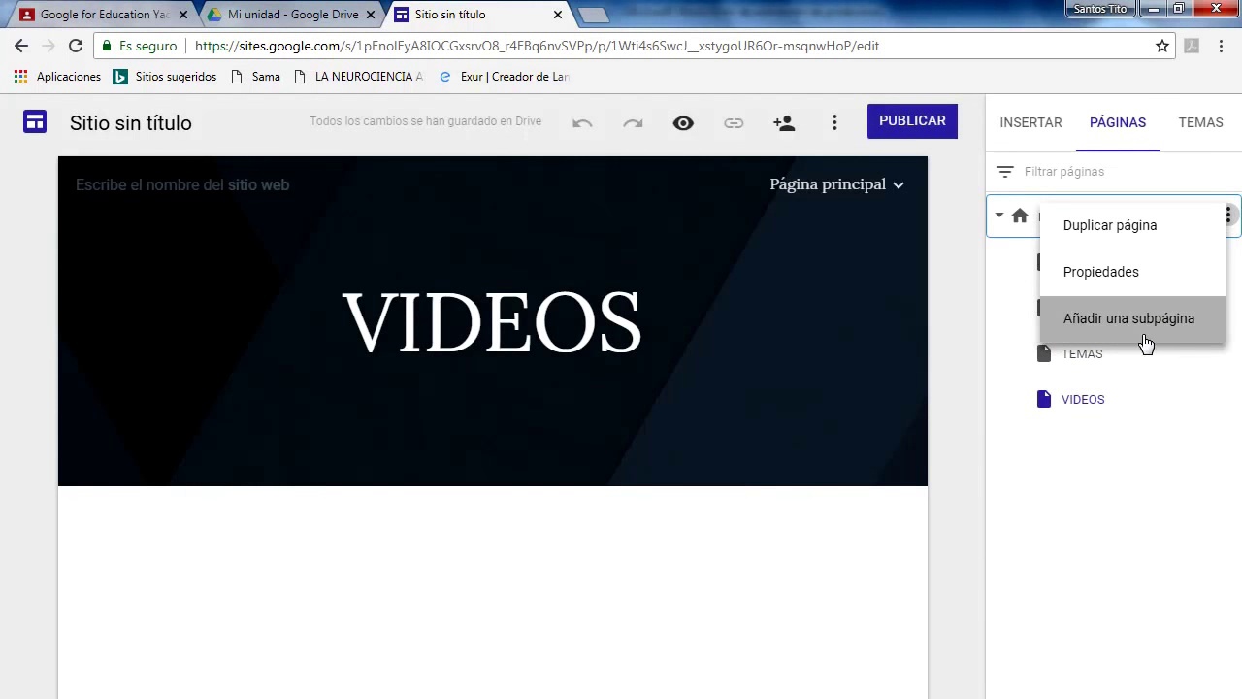
click(1149, 338)
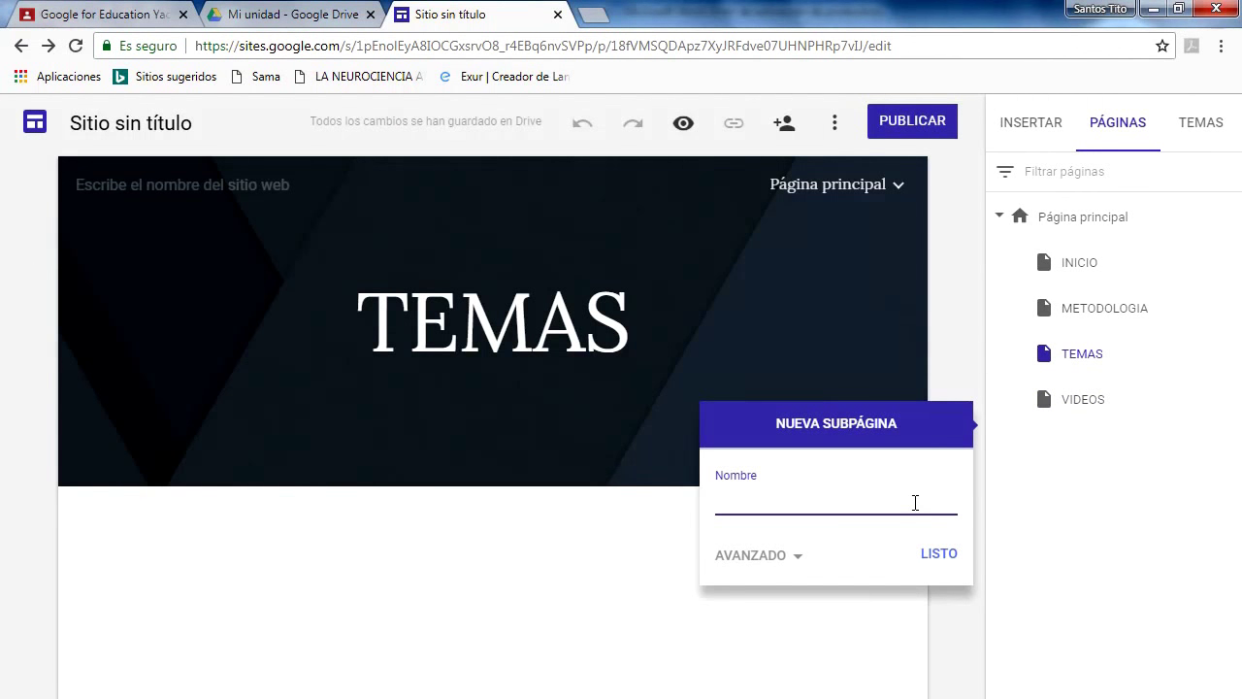
key(ctrl+v)
click(946, 554)
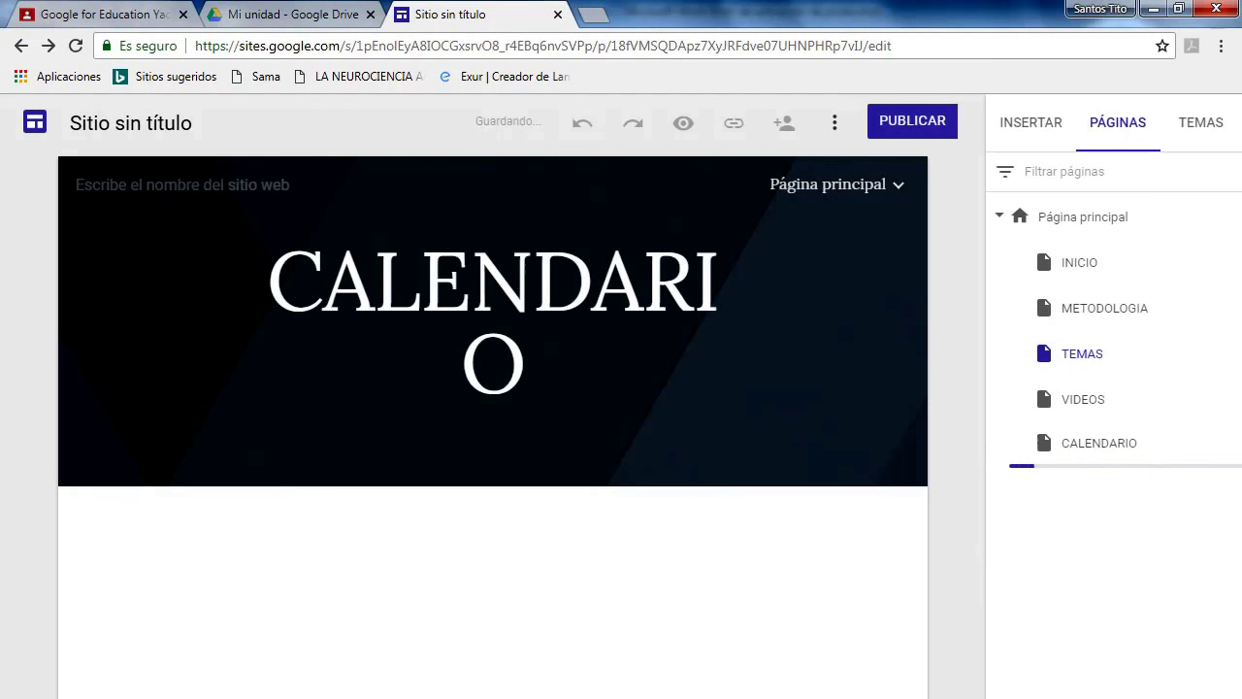
Switch to the Word document and copy BIBLIOGRAFIA, the last entry of the ESTRUCTURA list.
key(alt+Tab)
drag(406, 445, 480, 448)
right_click(473, 447)
click(524, 482)
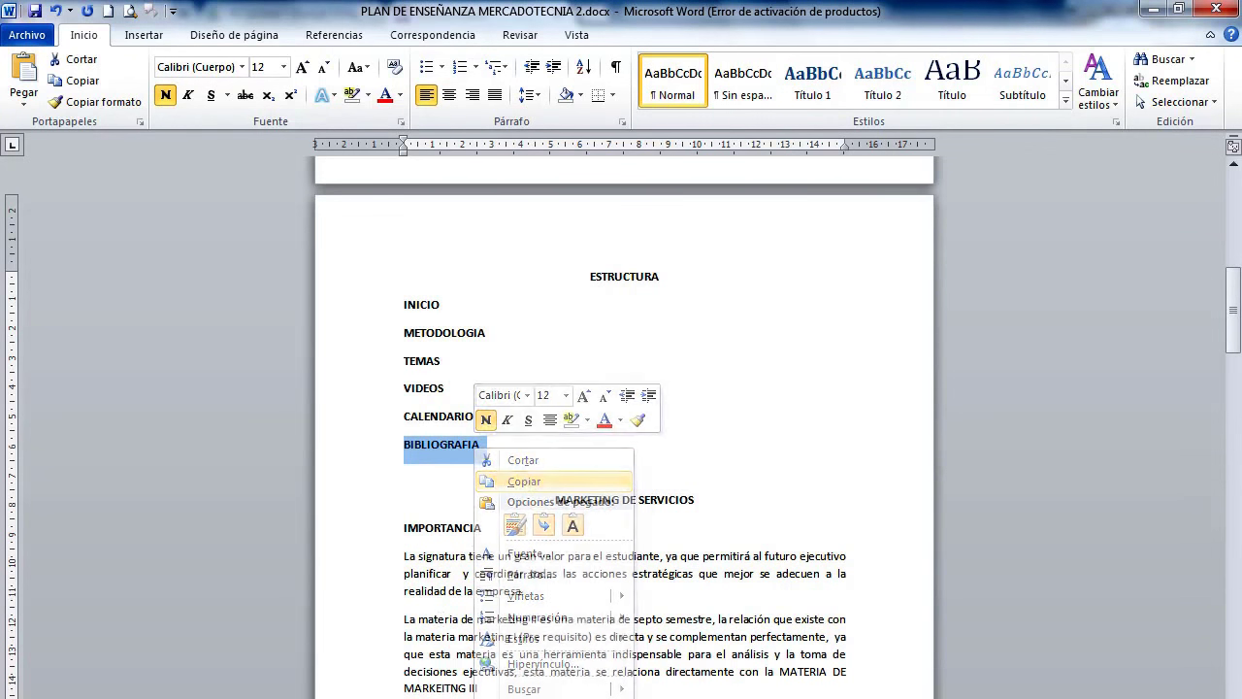
Back in Google Sites, add the last subpage under Página principal, named BIBLIOGRAFIA with the copied text.
key(alt+Tab)
click(1228, 217)
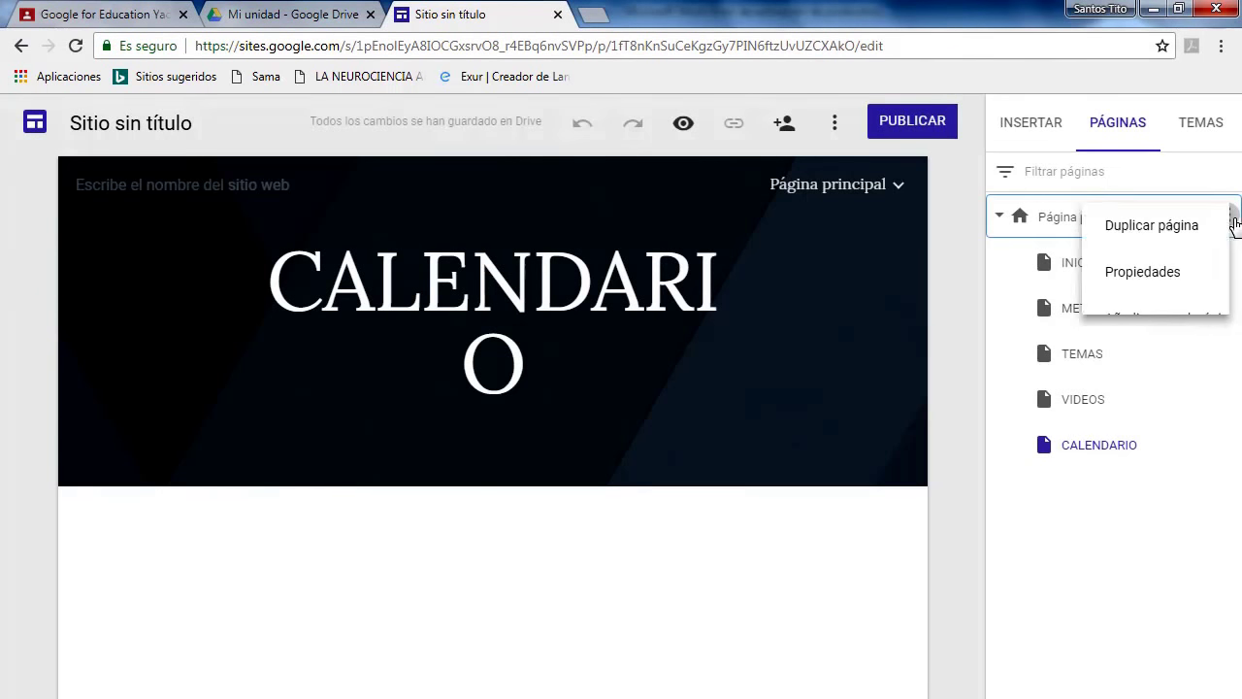
click(1141, 326)
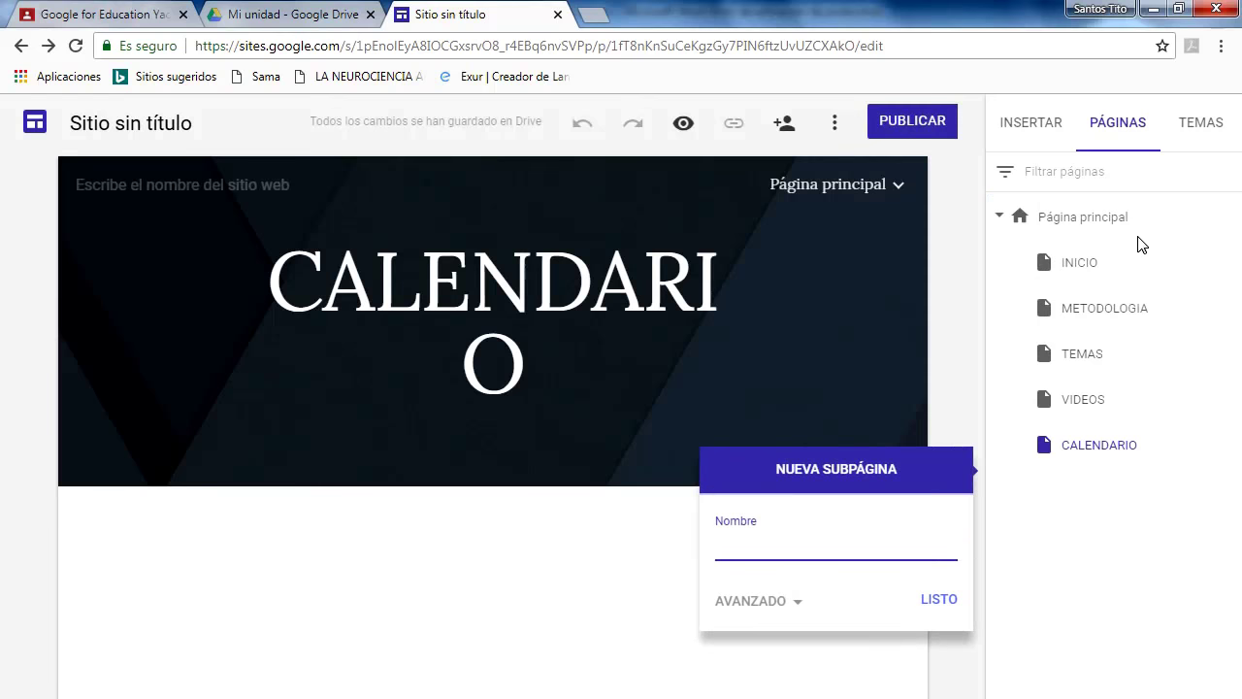
key(ctrl+v)
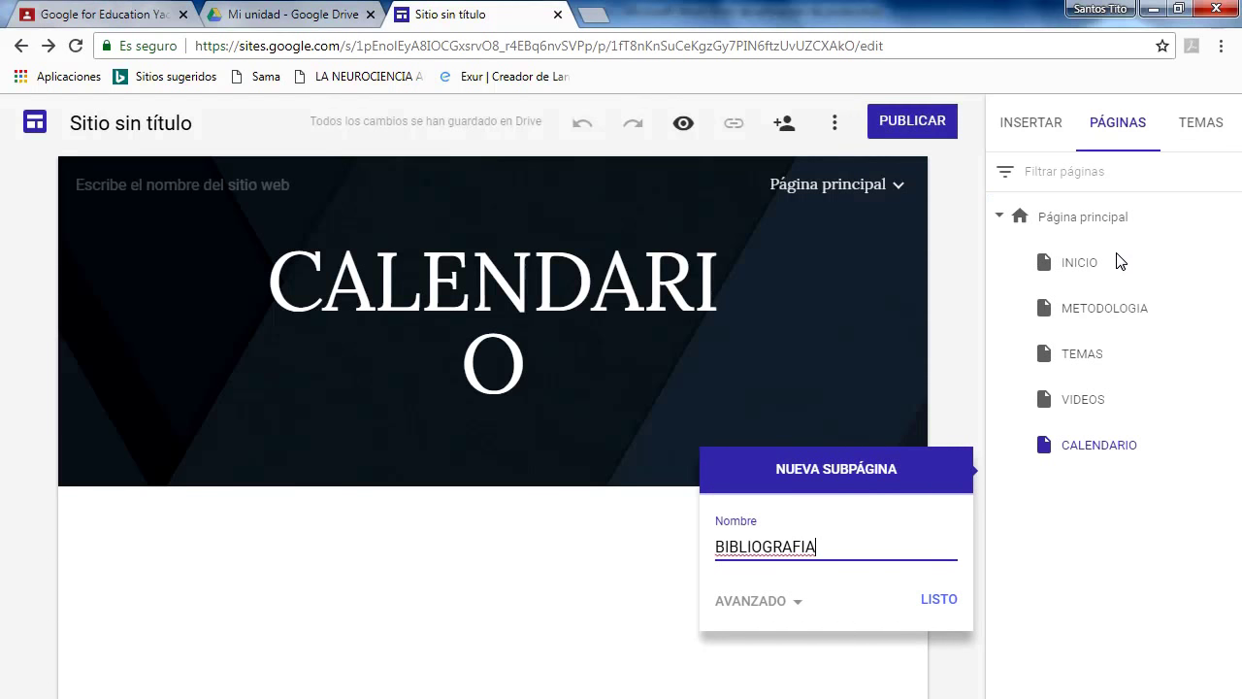
click(939, 600)
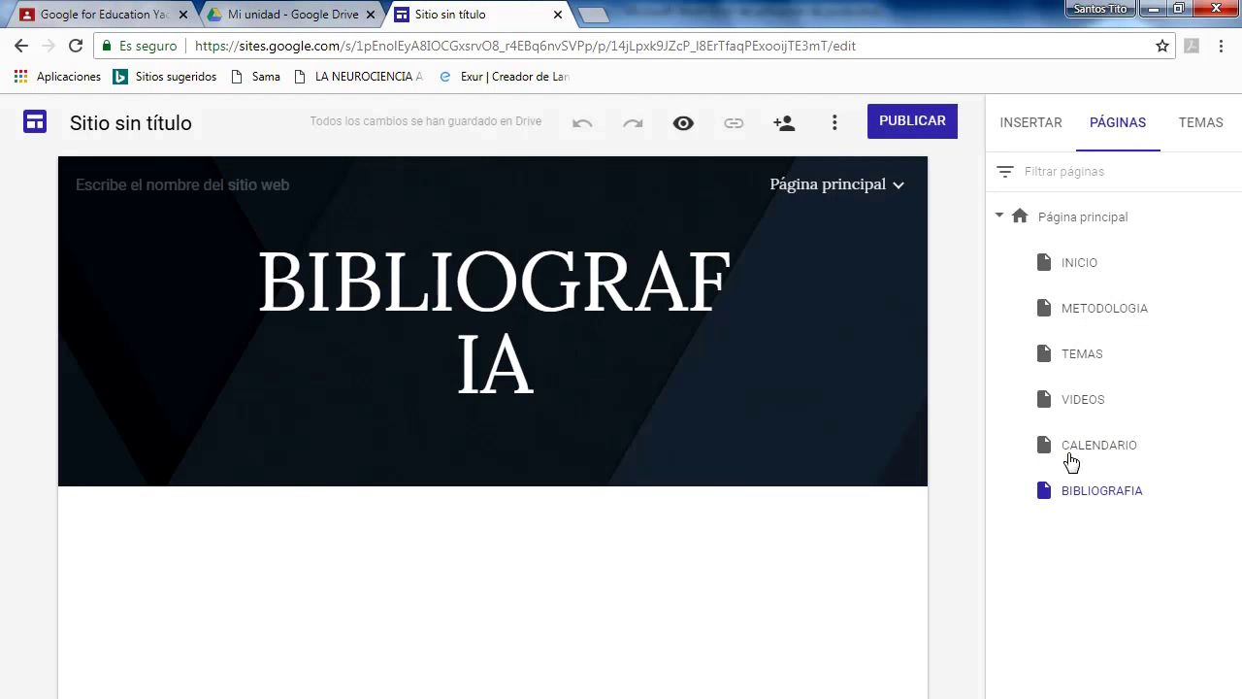
Open the INICIO subpage and replace its header title with MKT DE SERVICIOS.
click(1034, 127)
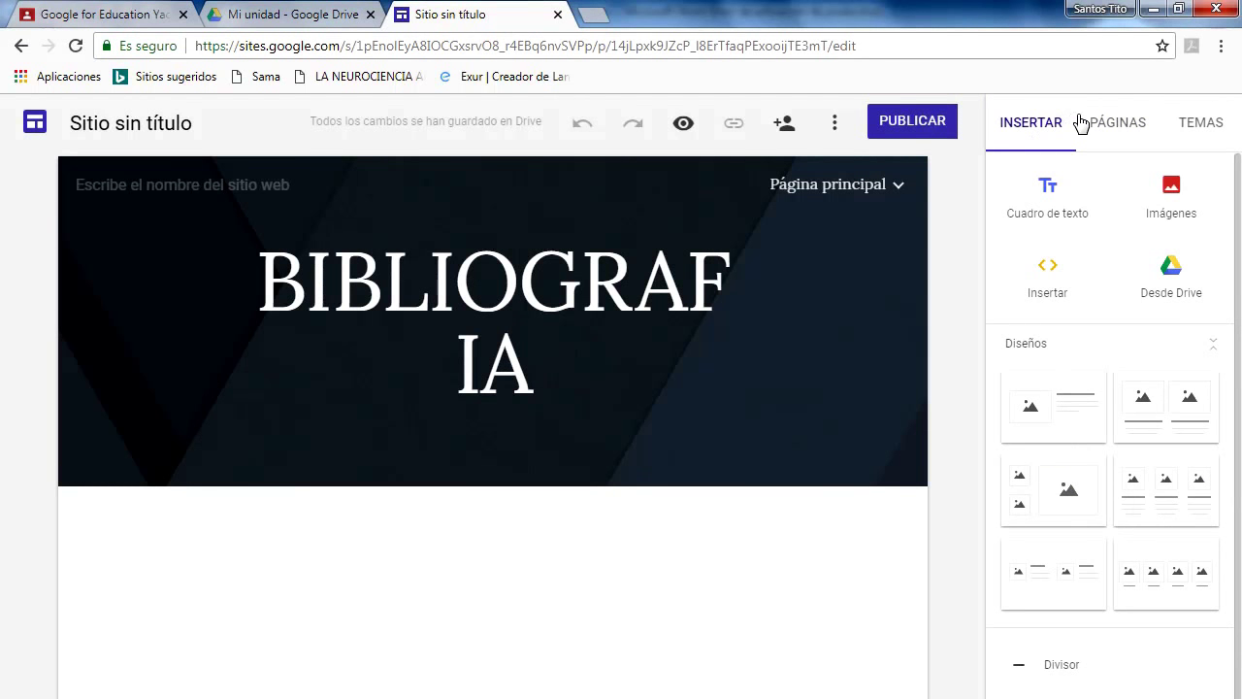
click(1113, 123)
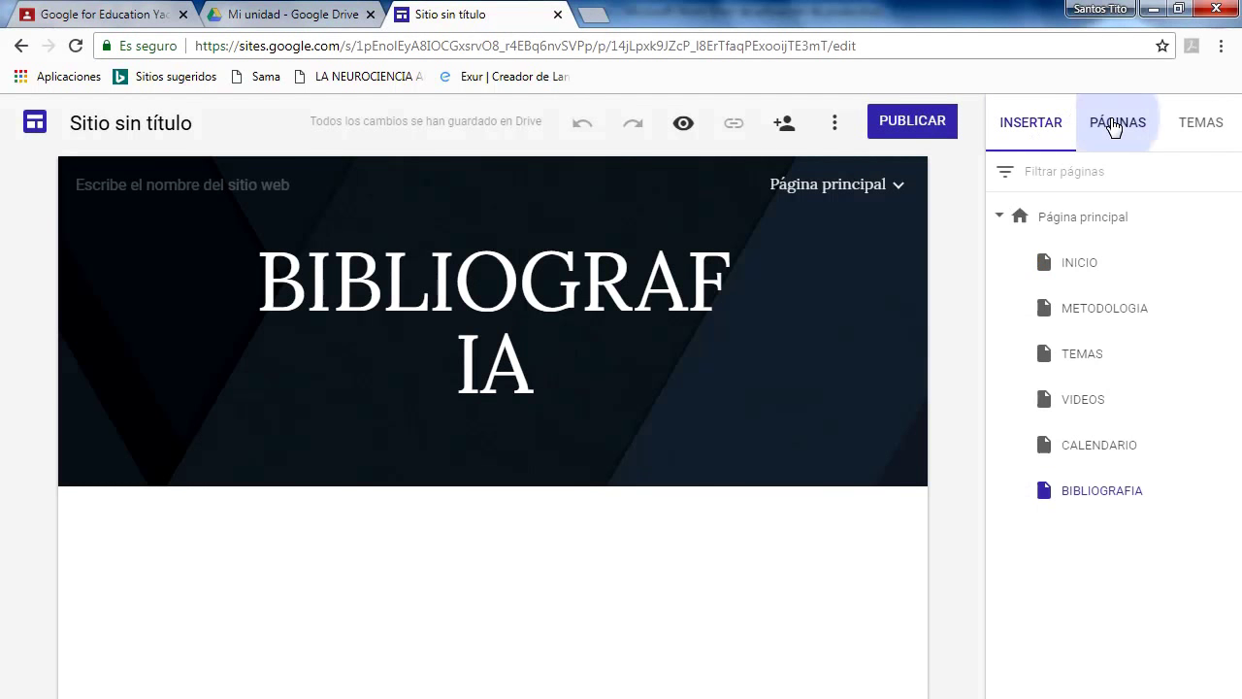
click(1085, 274)
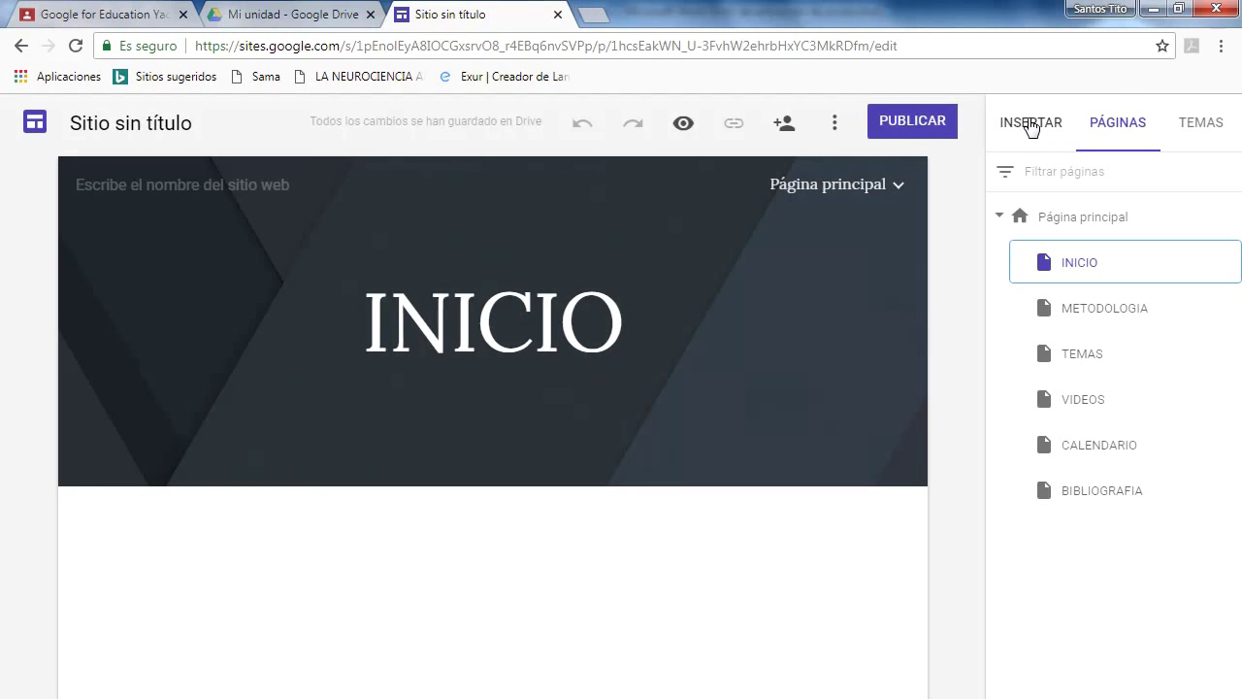
click(1030, 126)
click(440, 354)
drag(374, 332, 606, 331)
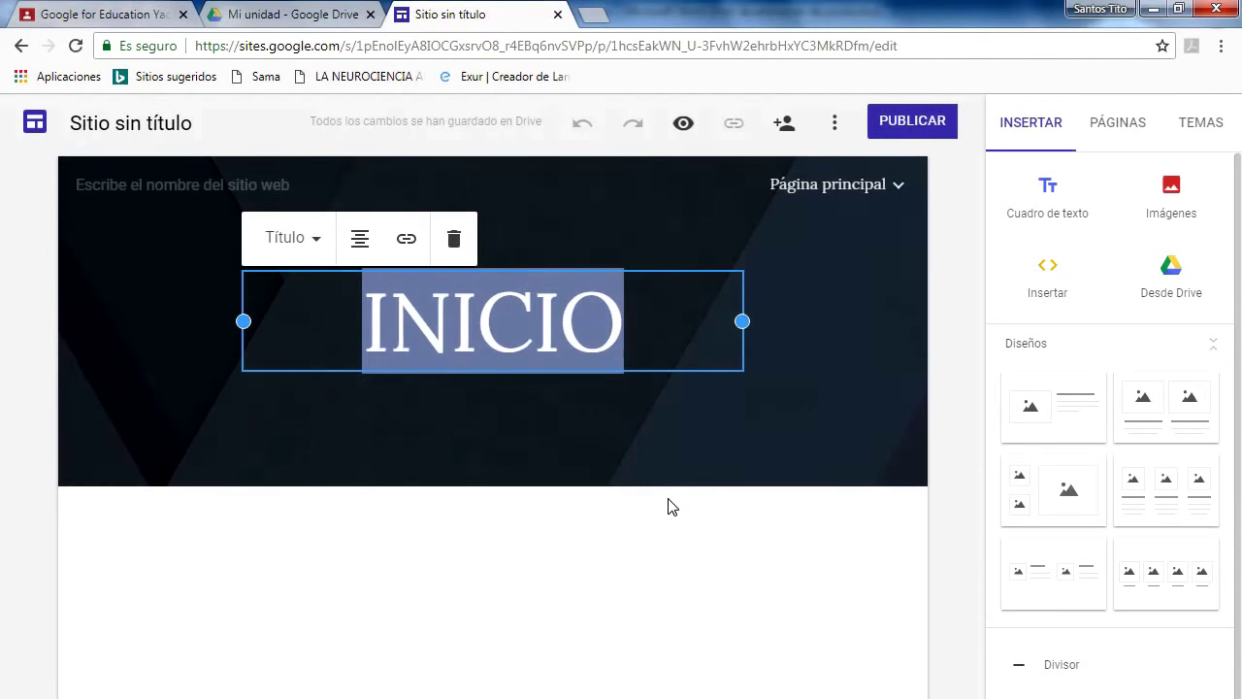
text(MK)
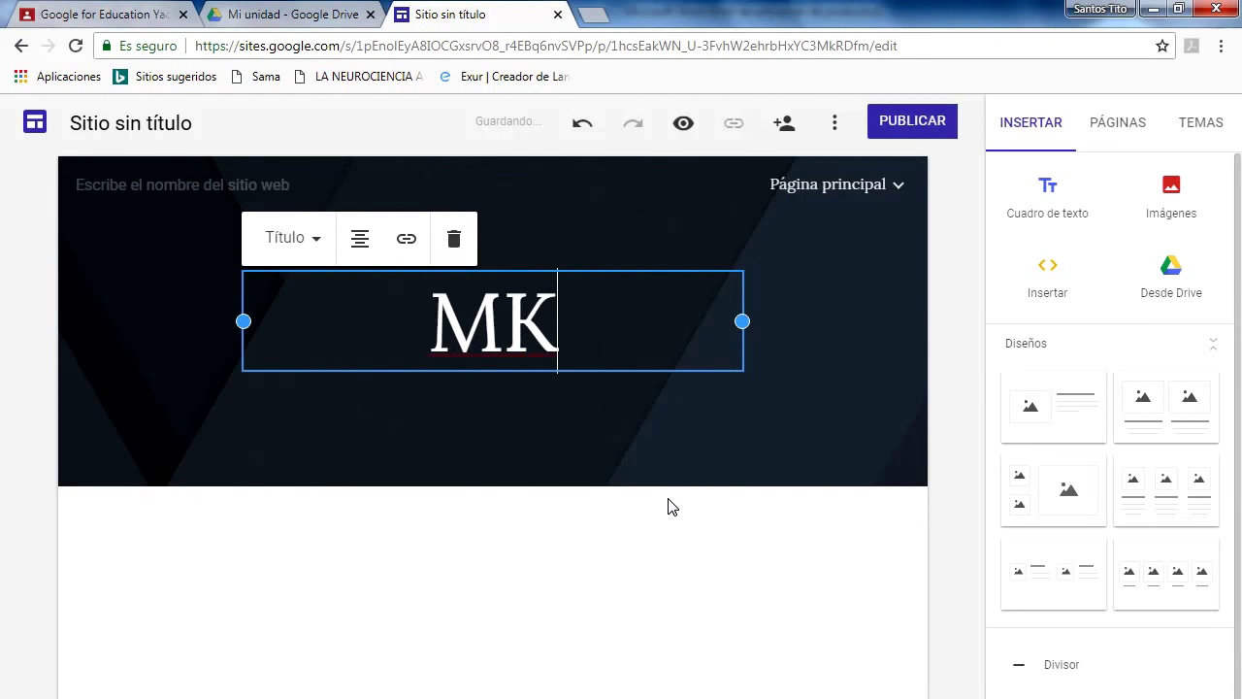
text(T DE SER)
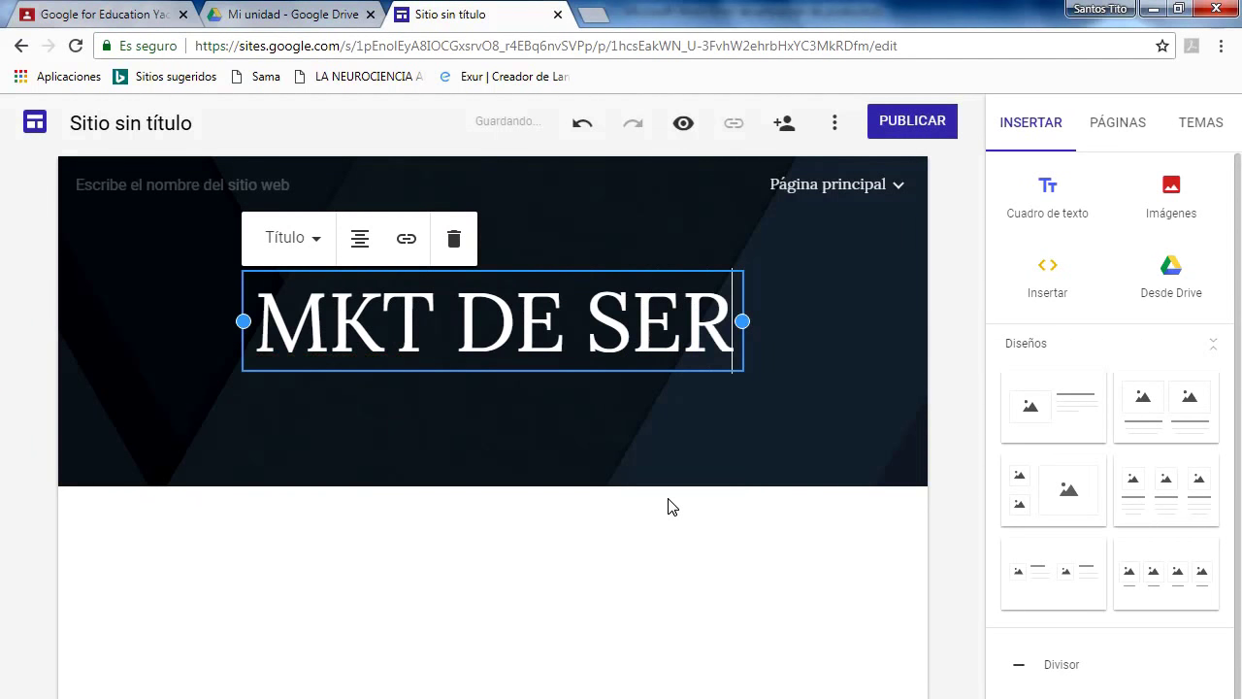
text(VICIOS)
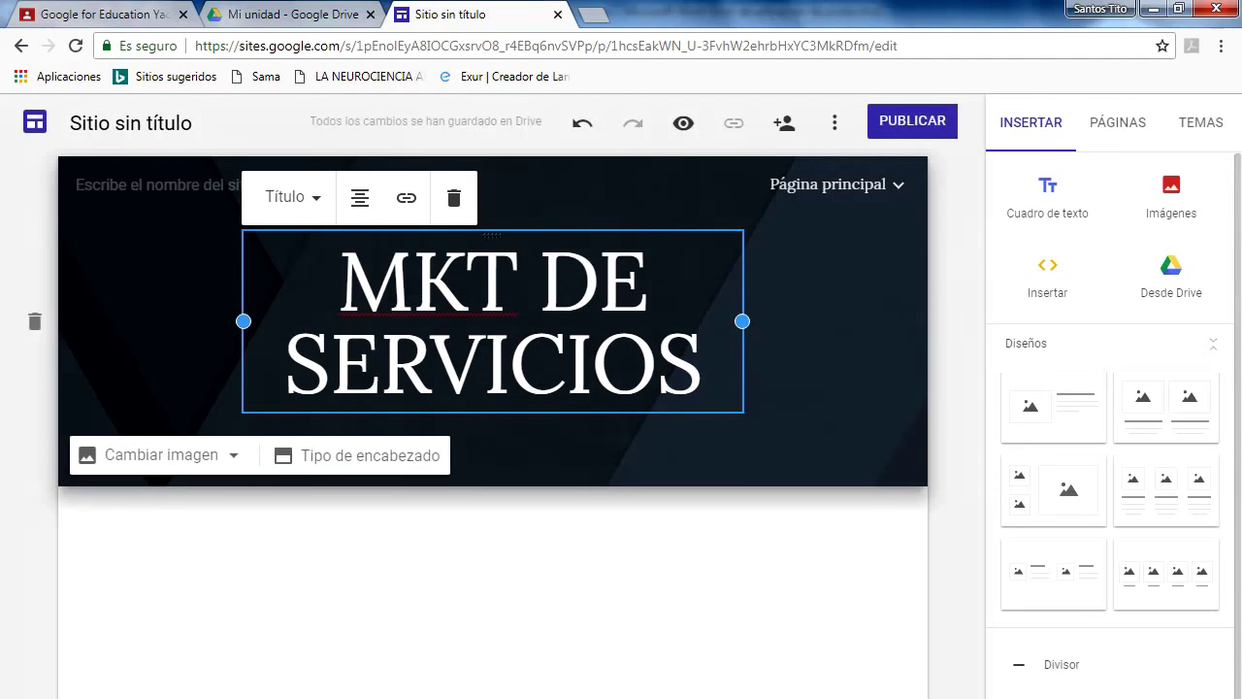
Change the text style of the MKT DE SERVICIOS header title to Encabezado.
drag(338, 281, 710, 344)
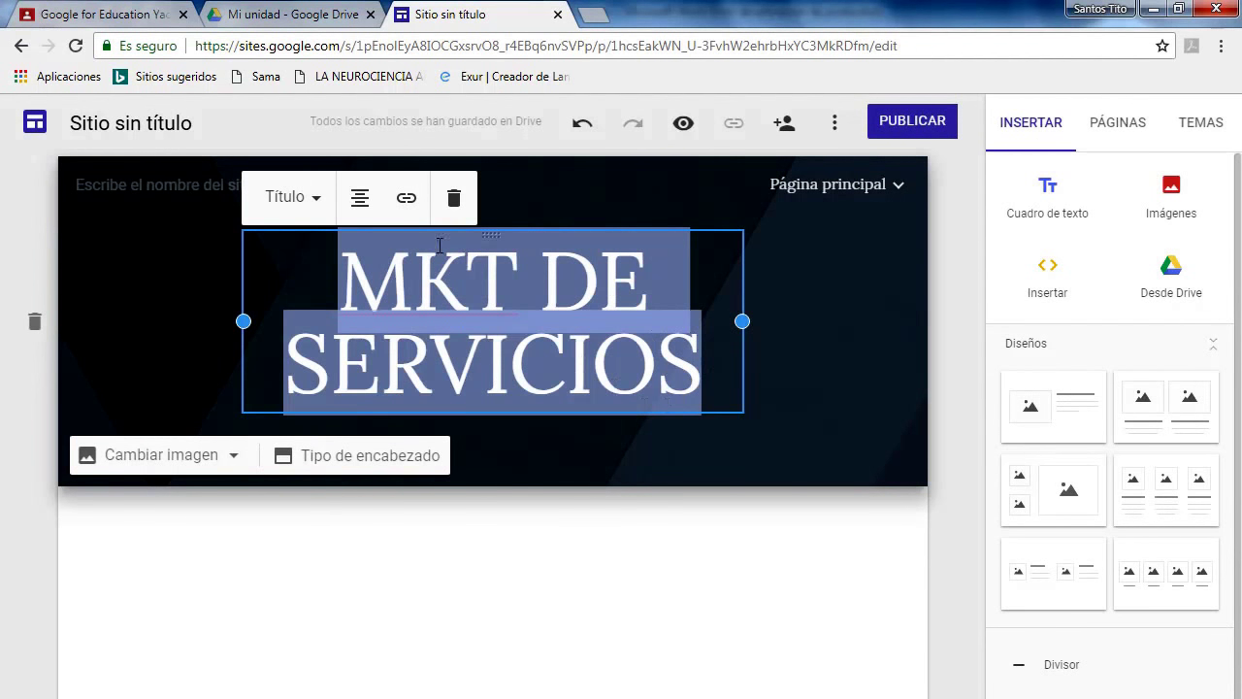
click(320, 200)
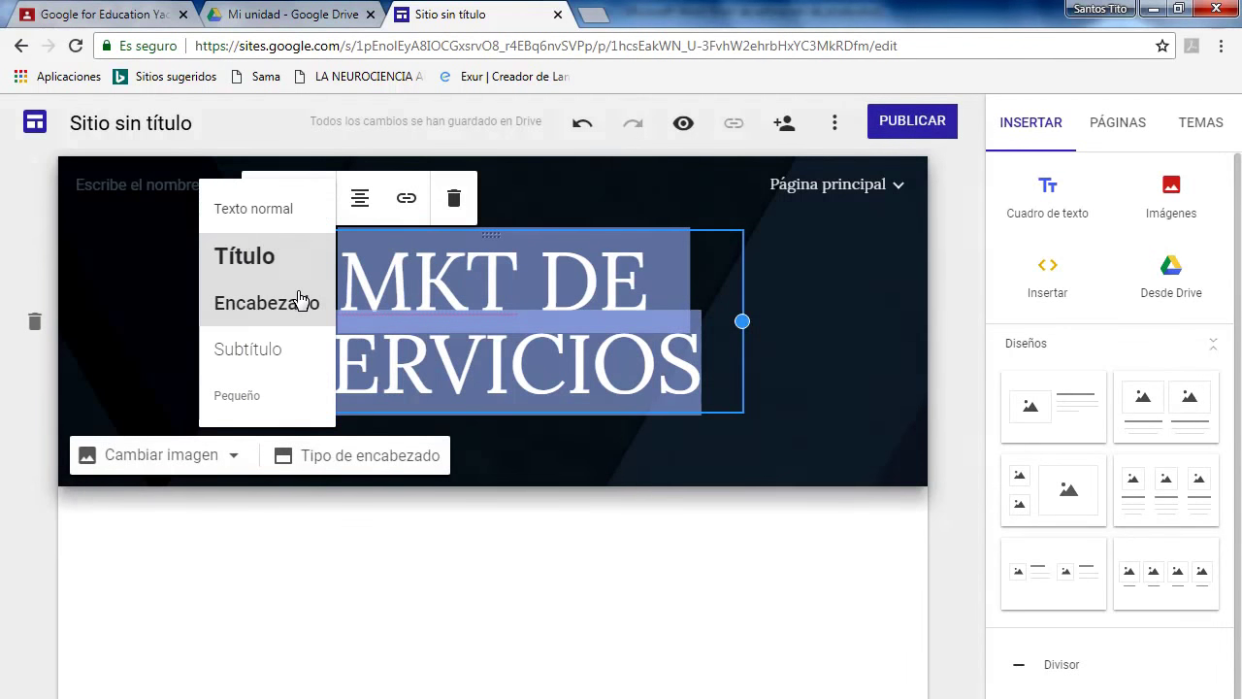
click(302, 297)
click(510, 384)
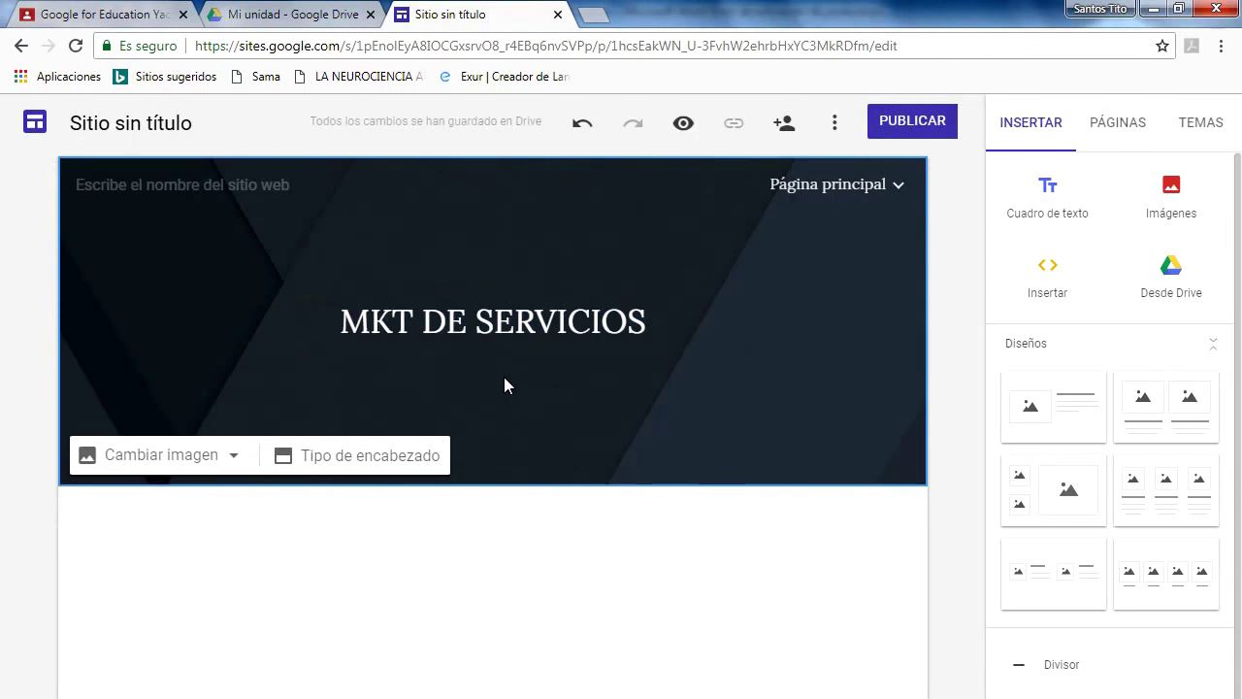
Enter MKT-DE-SERVICIOS as the website name in the page header.
click(194, 184)
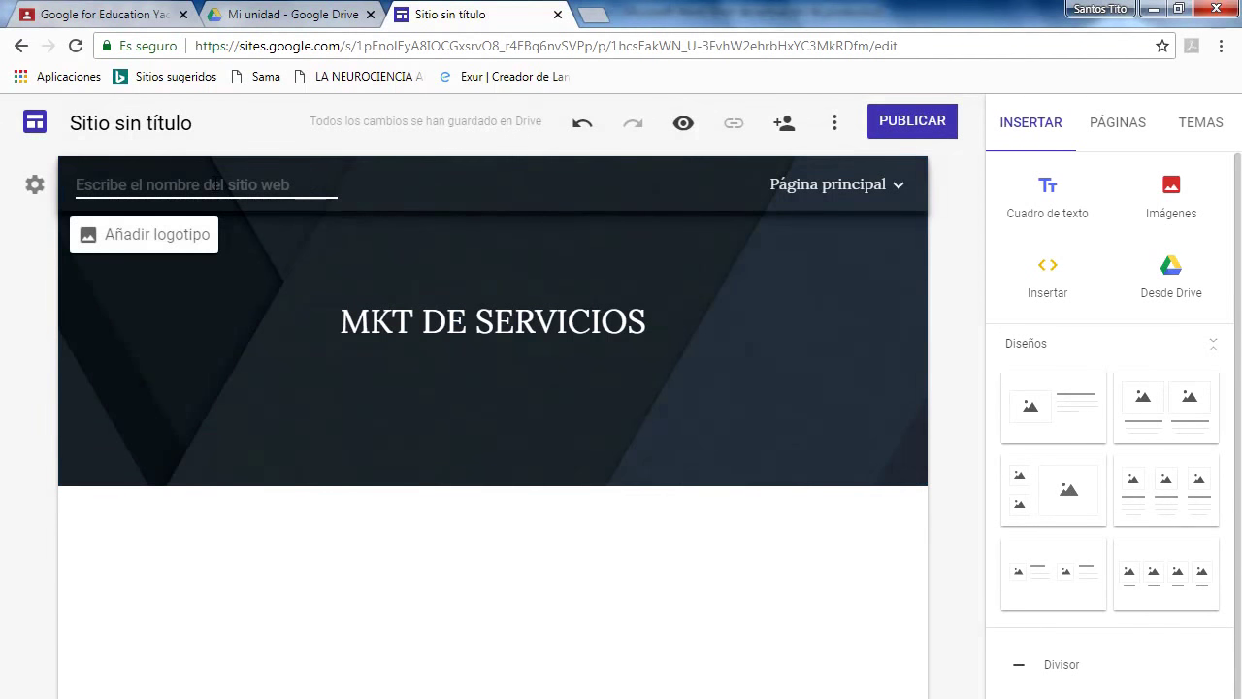
text(MKT-DE-SERVICIOS)
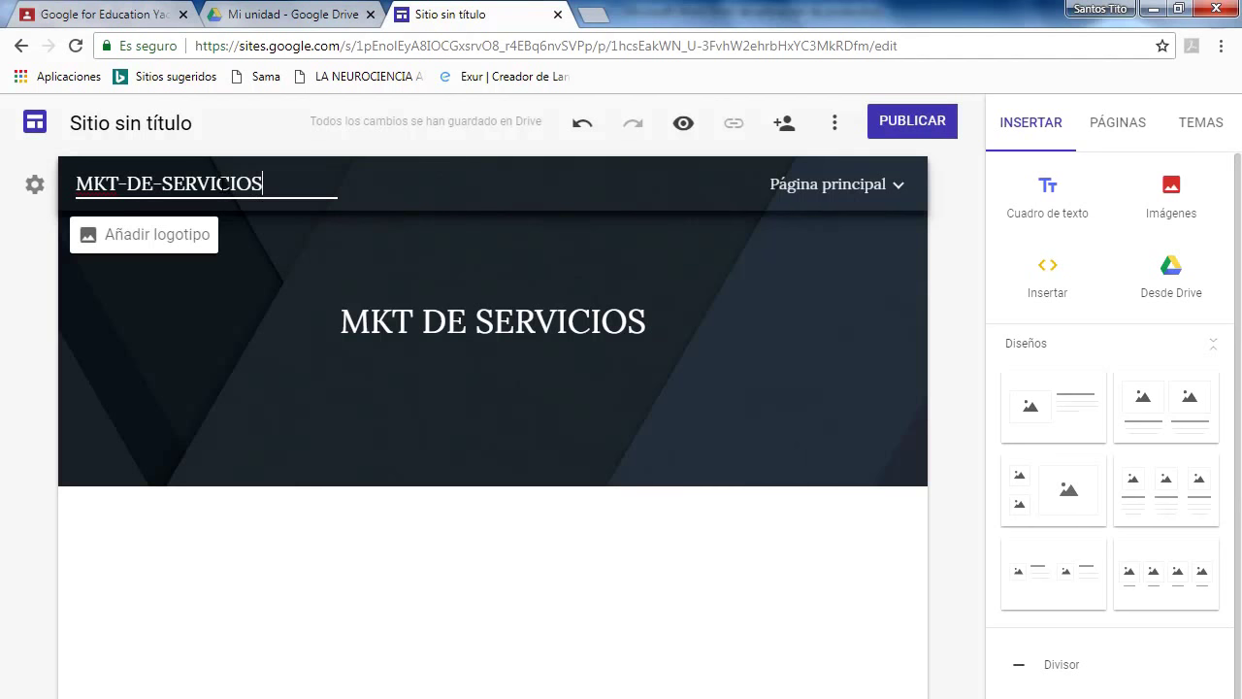
Start adding a logo by selecting an existing image and search Google images for MARKETING.
click(140, 245)
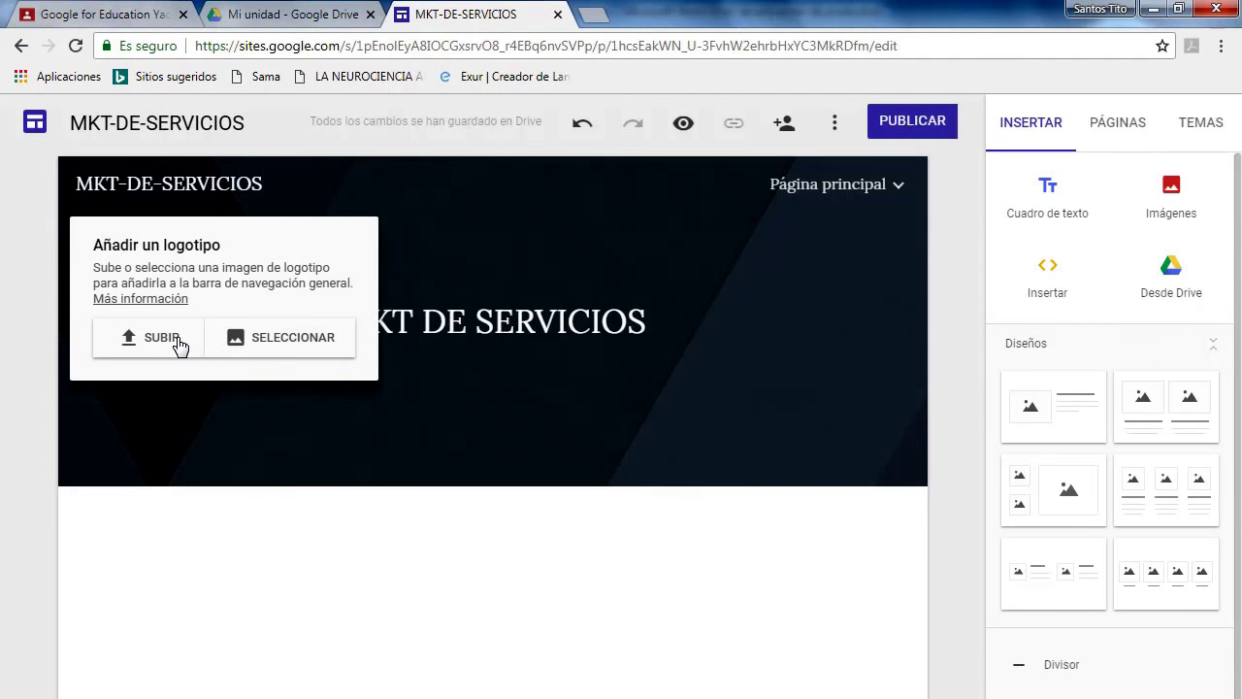
click(236, 339)
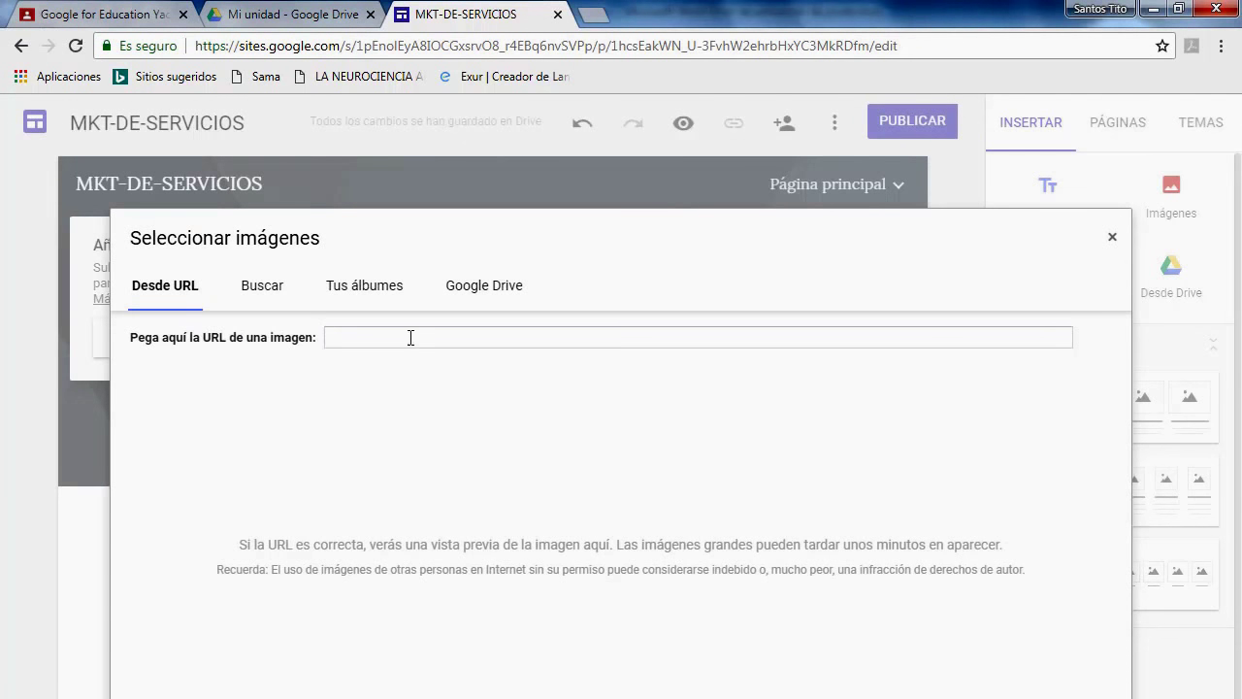
click(260, 287)
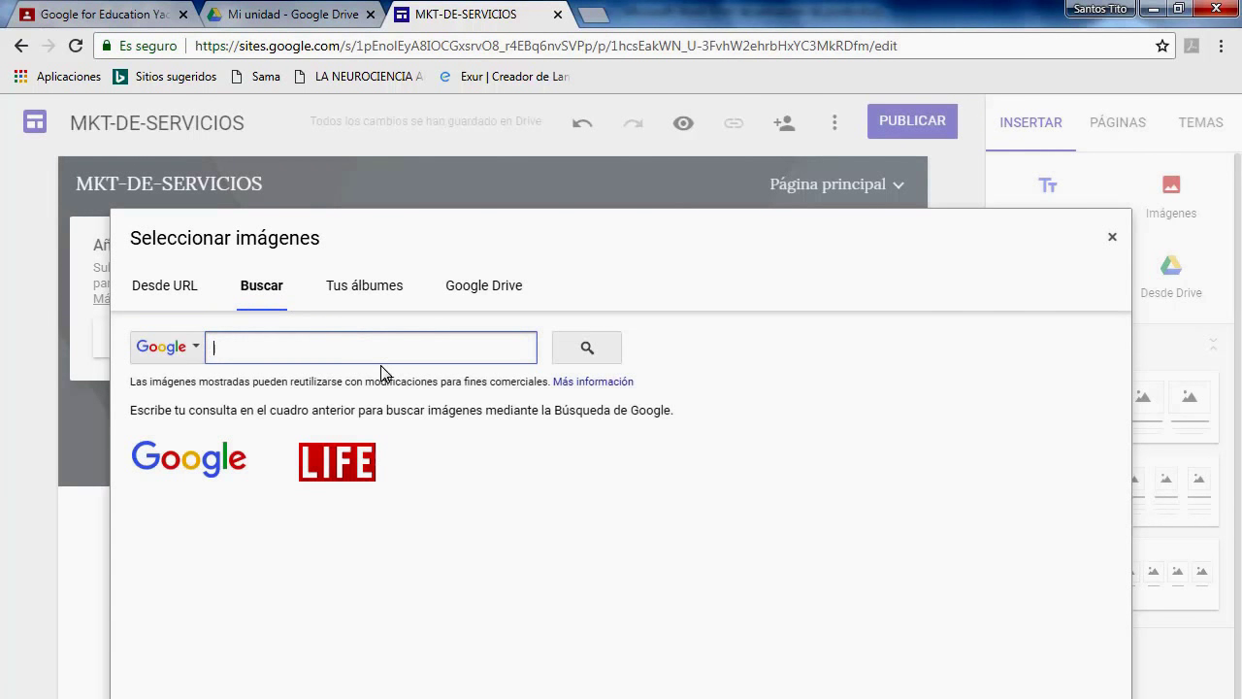
text(MAR)
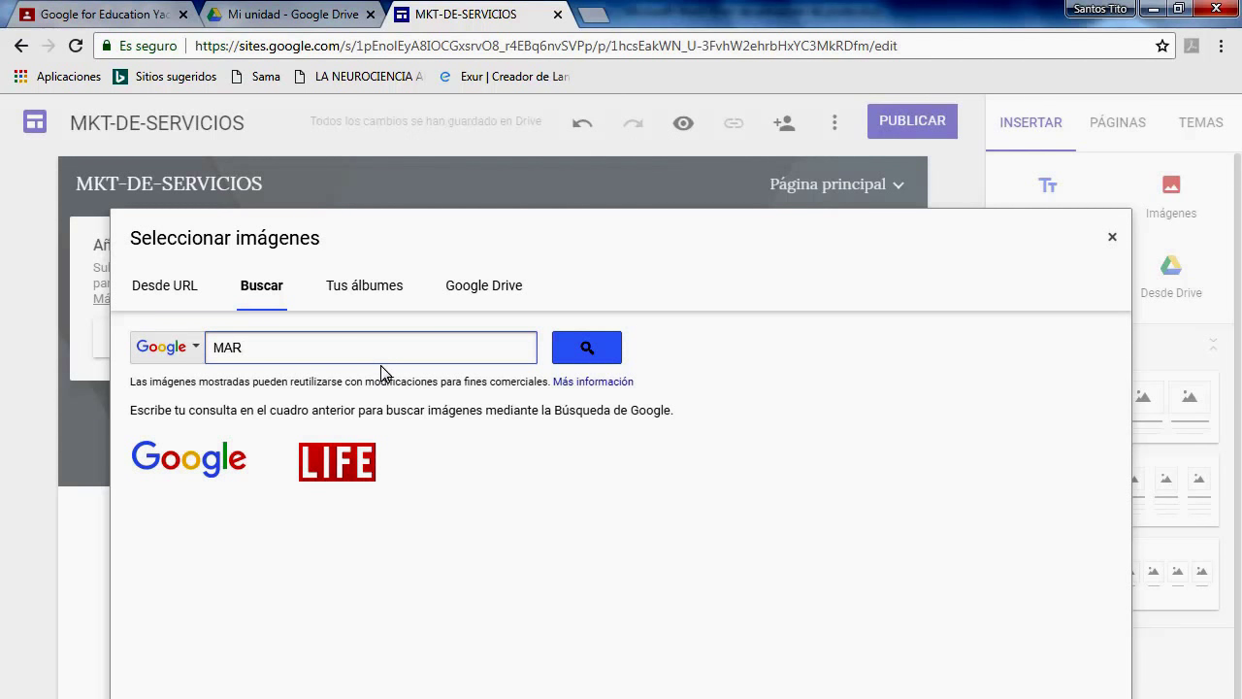
text(KETING)
key(Return)
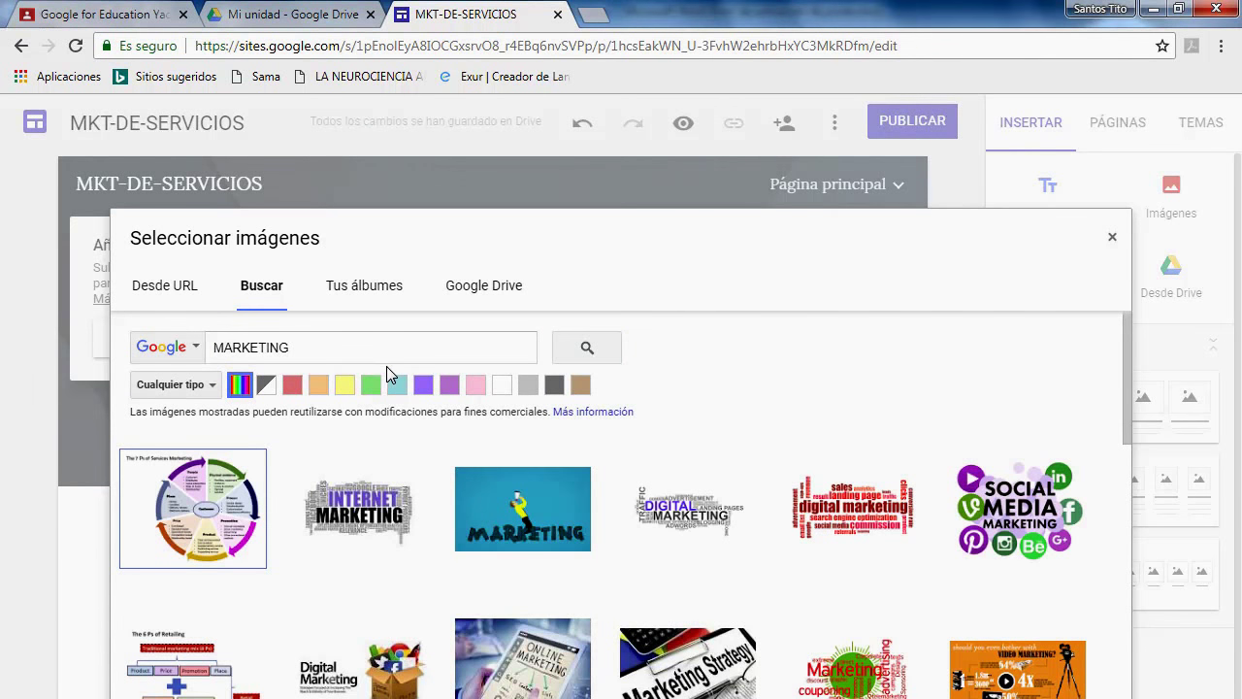
Choose the Marketing Mix image with the multicoloured M from the search results as the site logo.
scroll(688, 463, down, 3)
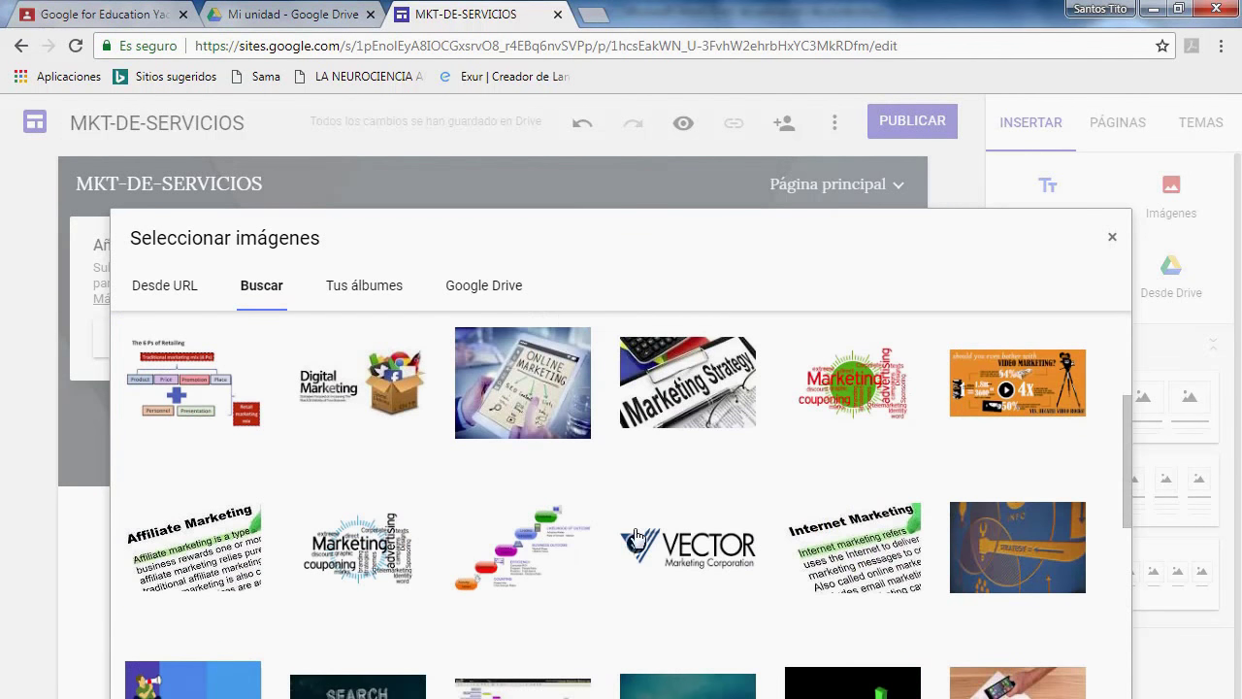
scroll(638, 494, down, 3)
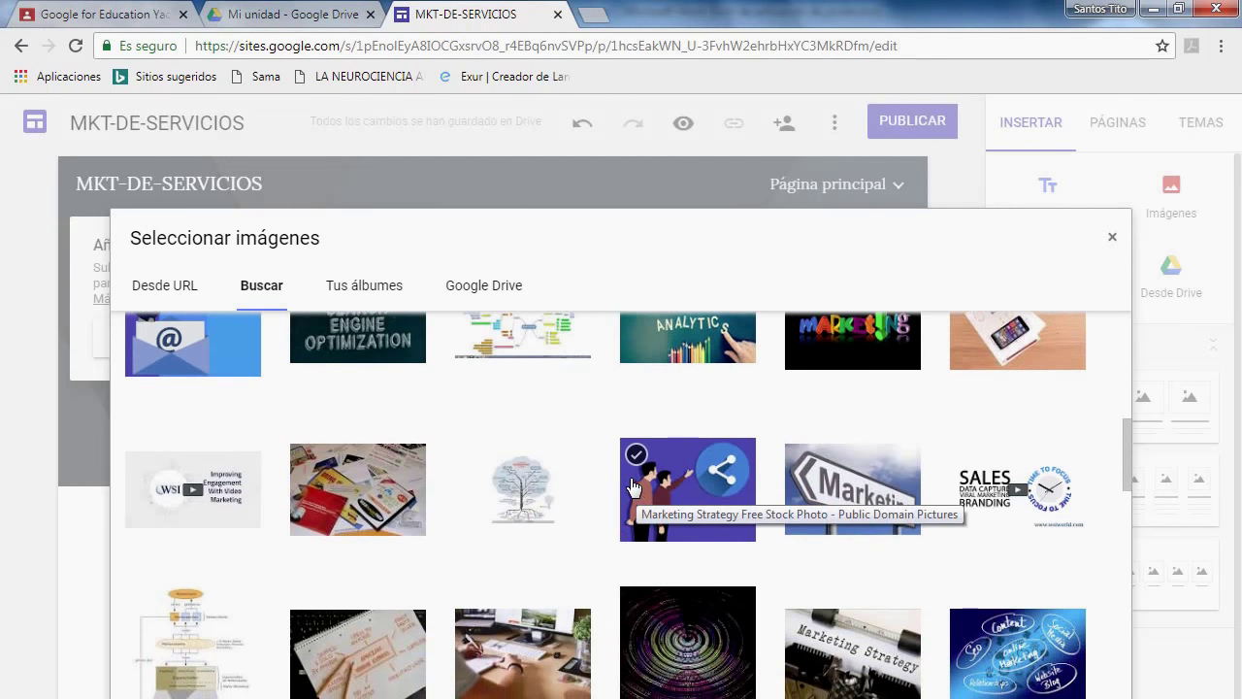
scroll(631, 485, down, 3)
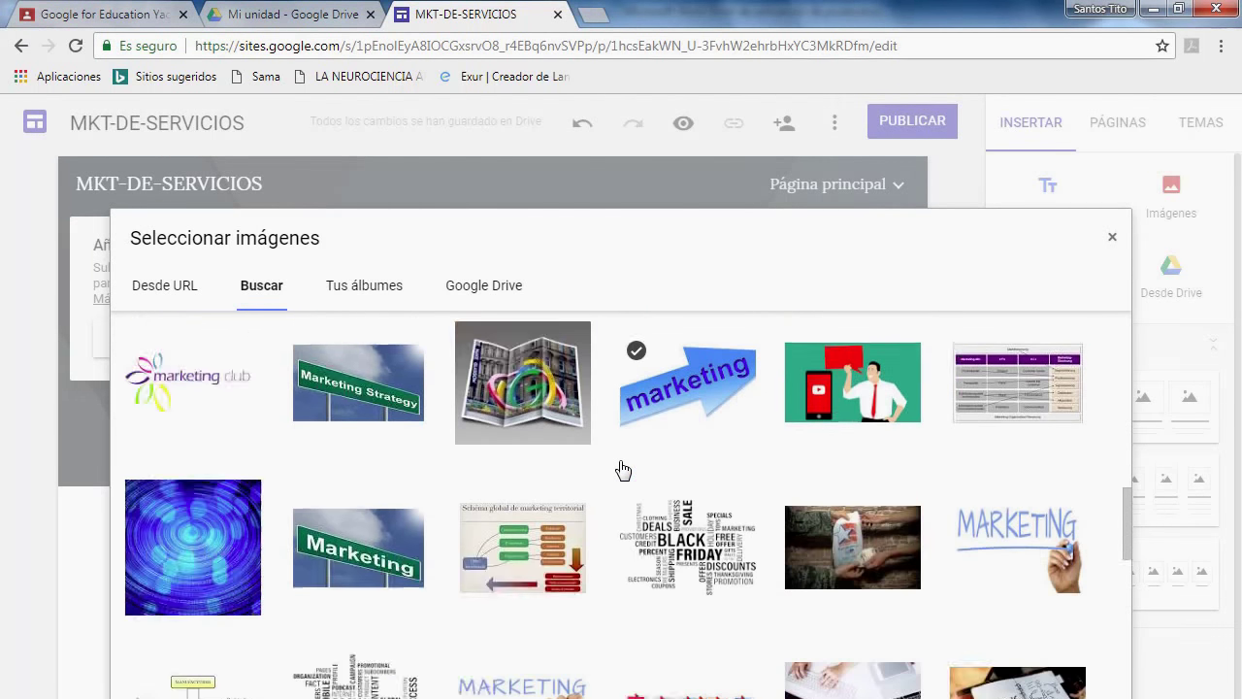
scroll(623, 469, down, 5)
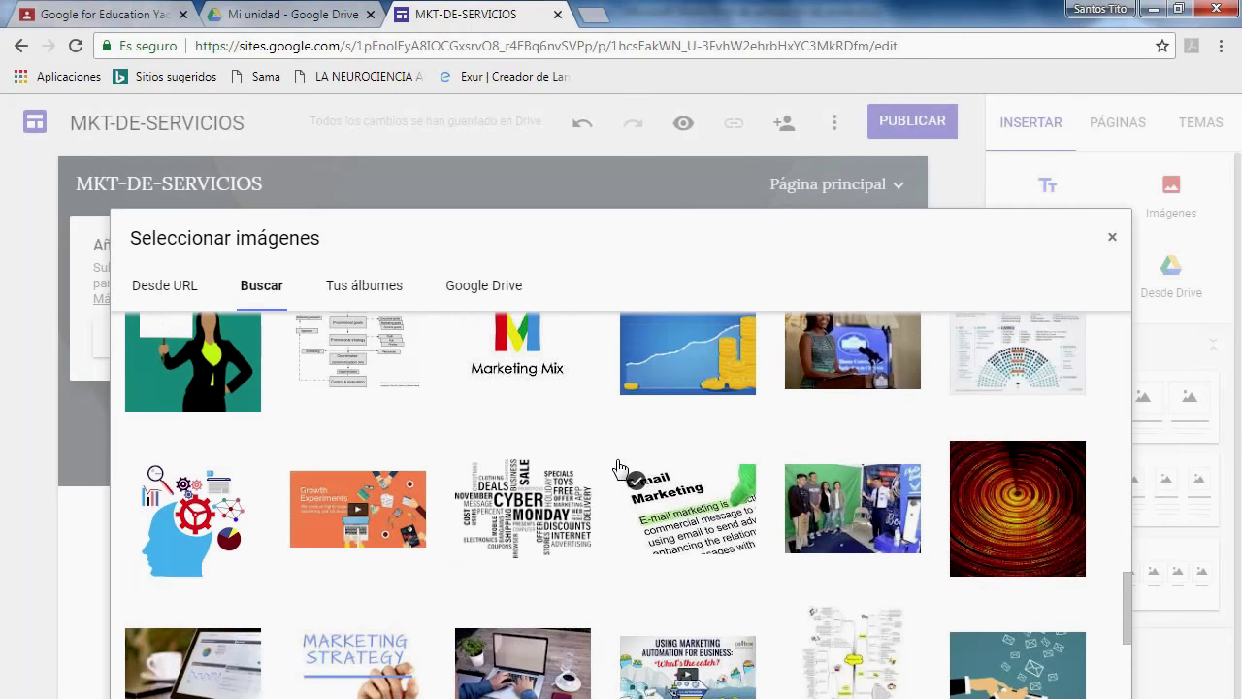
scroll(612, 464, up, 1)
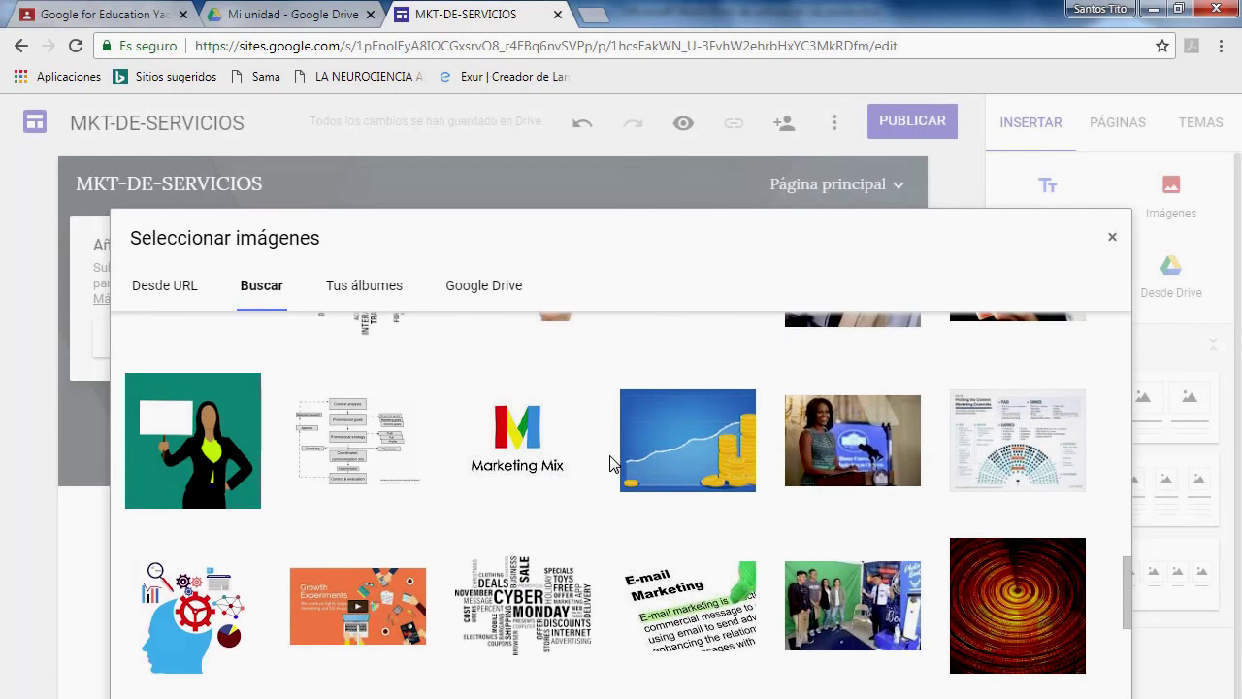
click(536, 445)
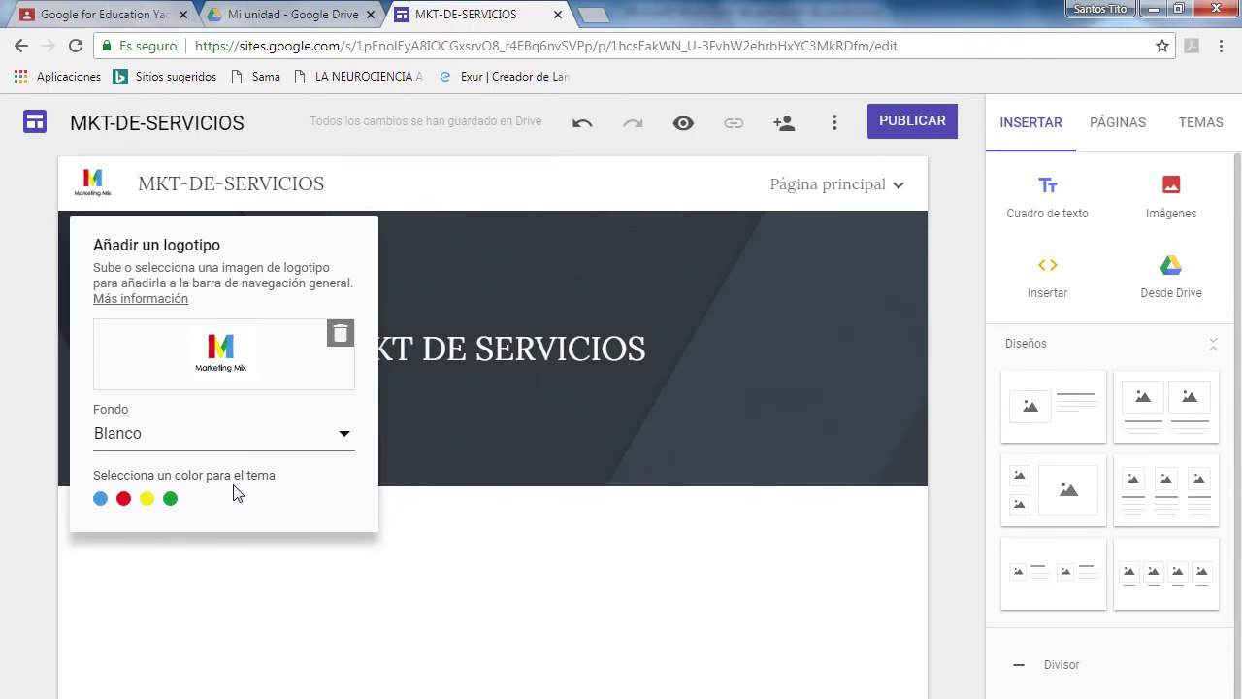
Try the Negro background for the navigation bar, set it back to Blanco, and close the logo settings.
click(344, 433)
click(181, 474)
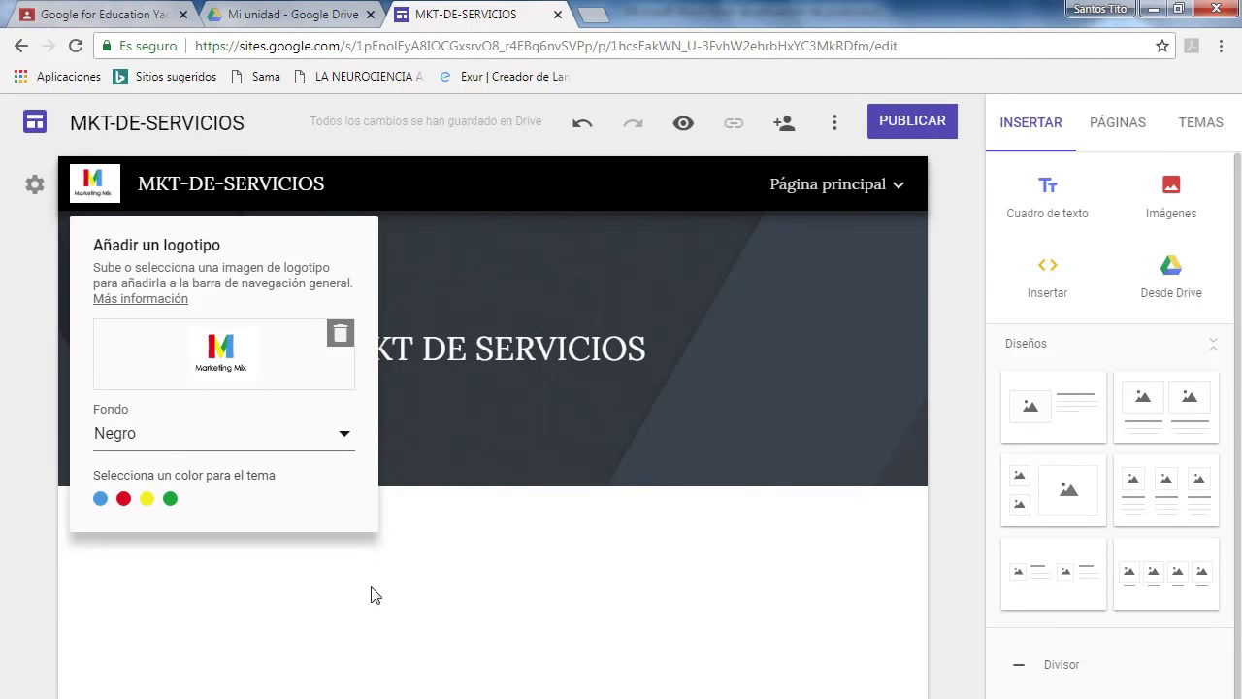
click(341, 435)
click(256, 404)
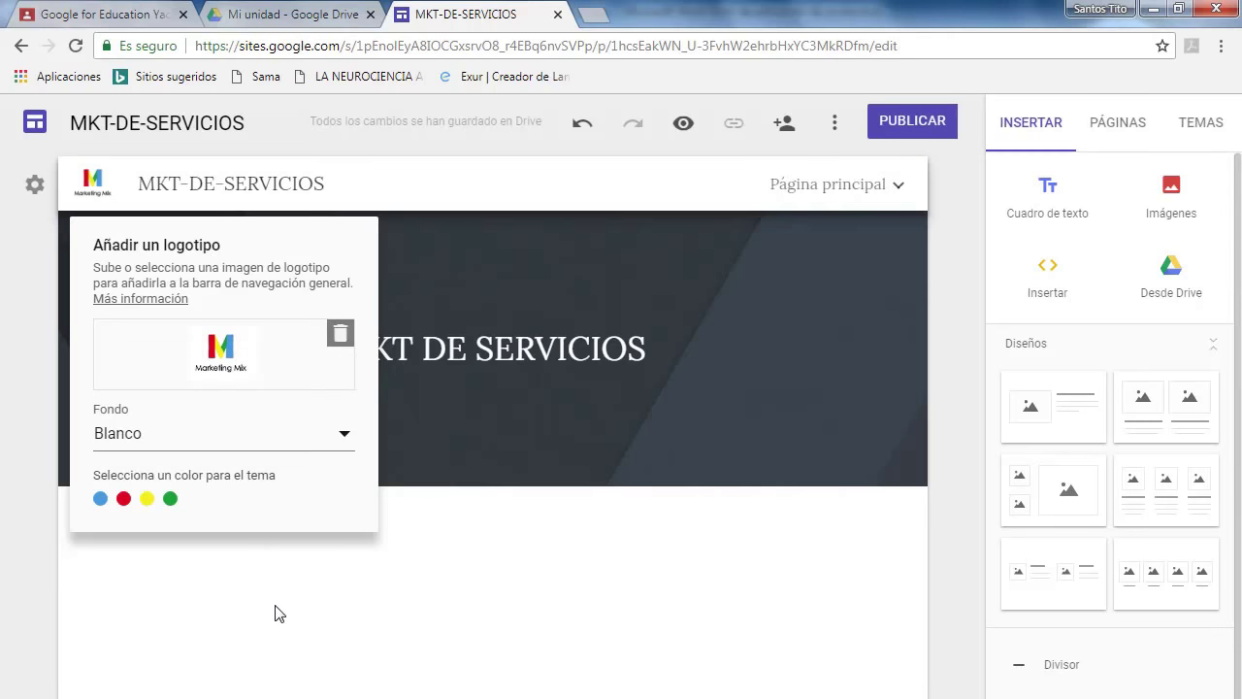
click(275, 614)
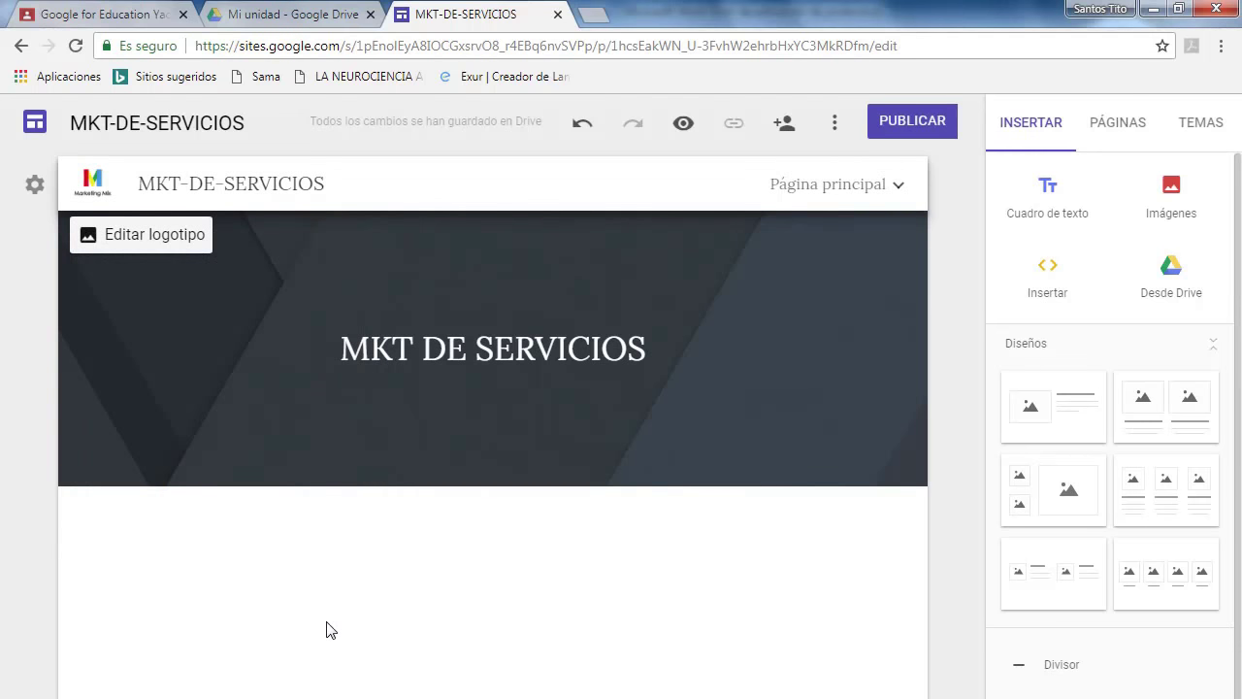
Replace the page header image with servicios.jpg from the MKT SERVICIOS folder in Google Drive.
mouse_move(357, 435)
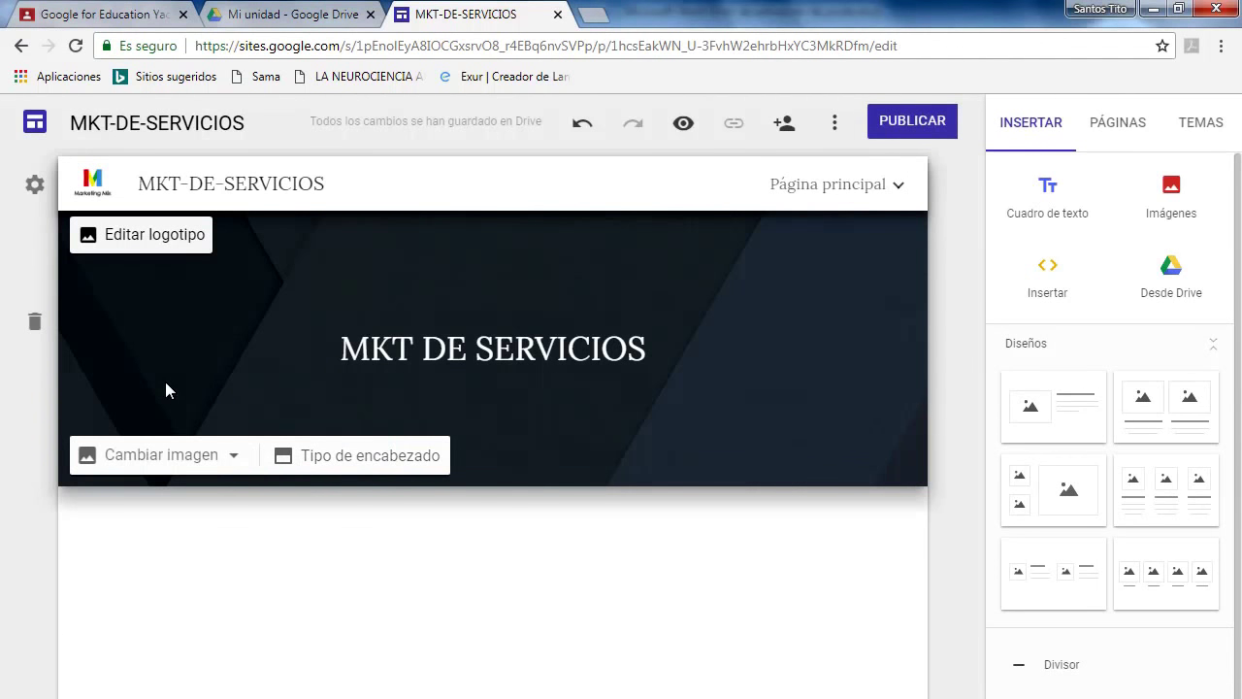
click(166, 385)
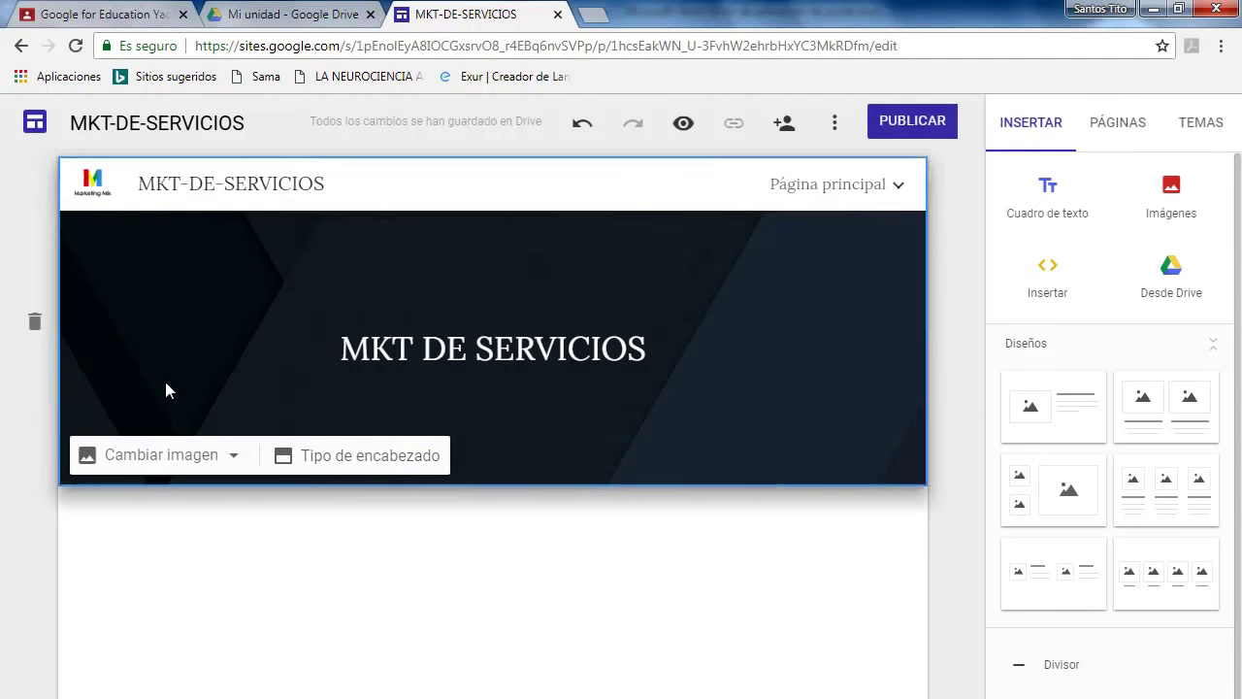
click(235, 462)
click(183, 562)
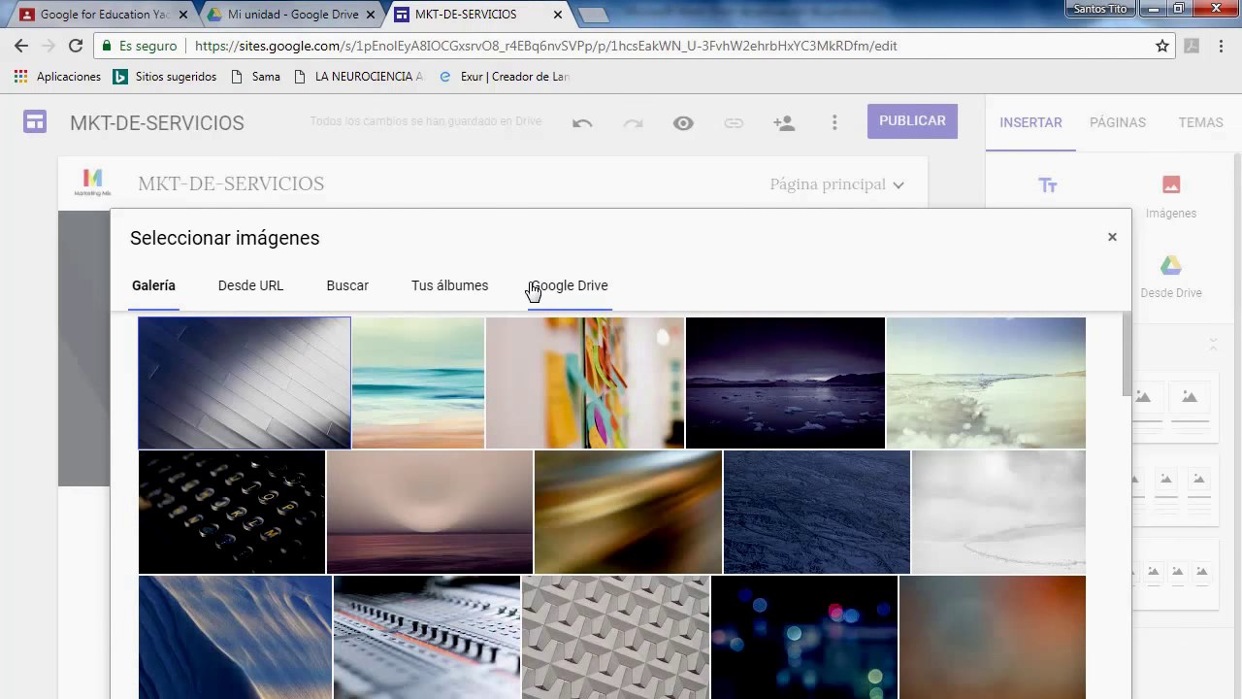
click(533, 287)
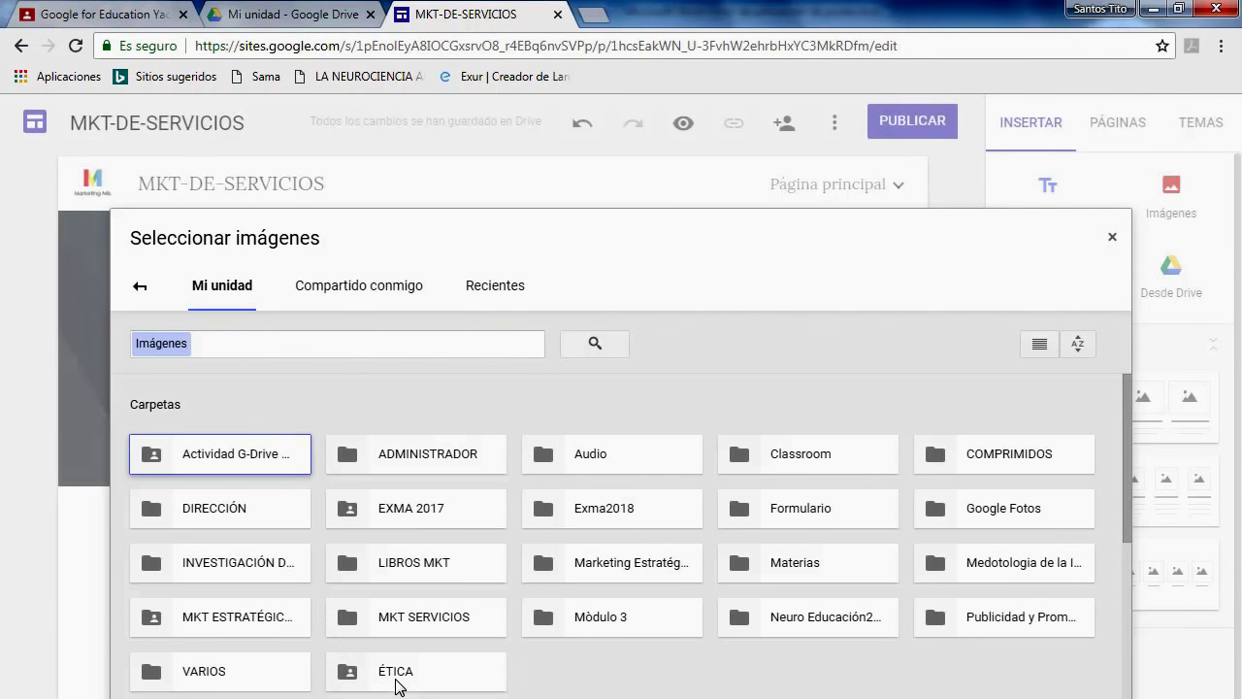
click(437, 624)
double_click(437, 623)
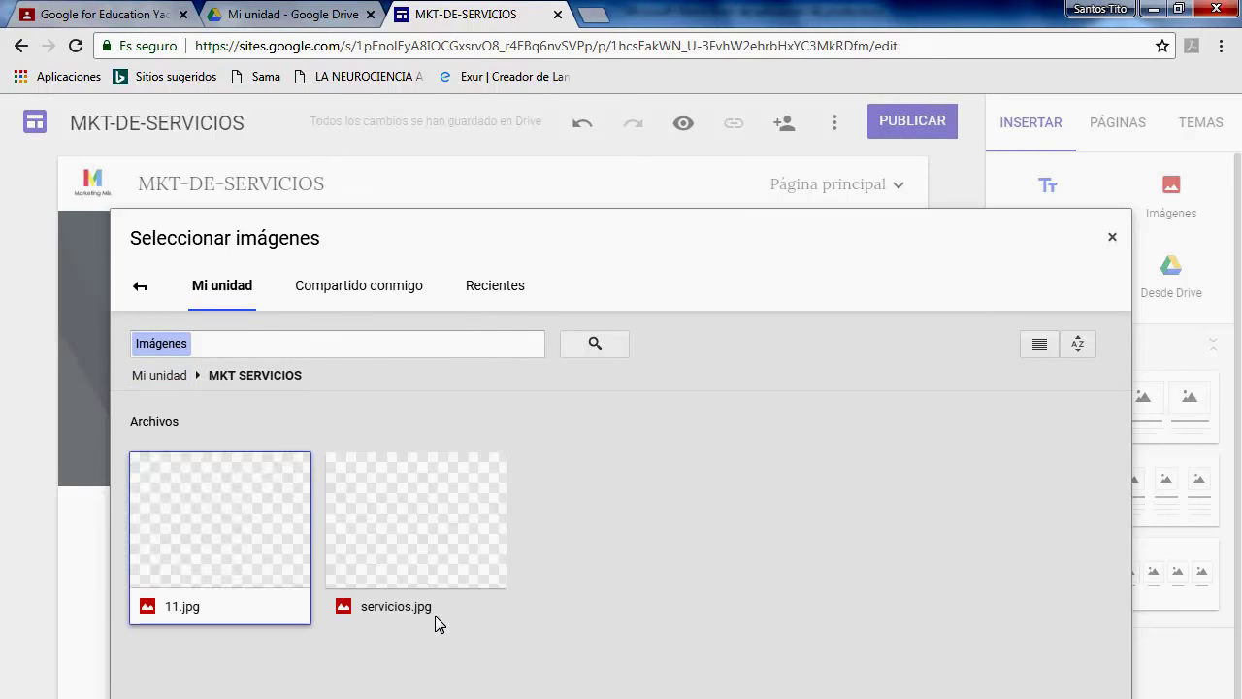
click(411, 579)
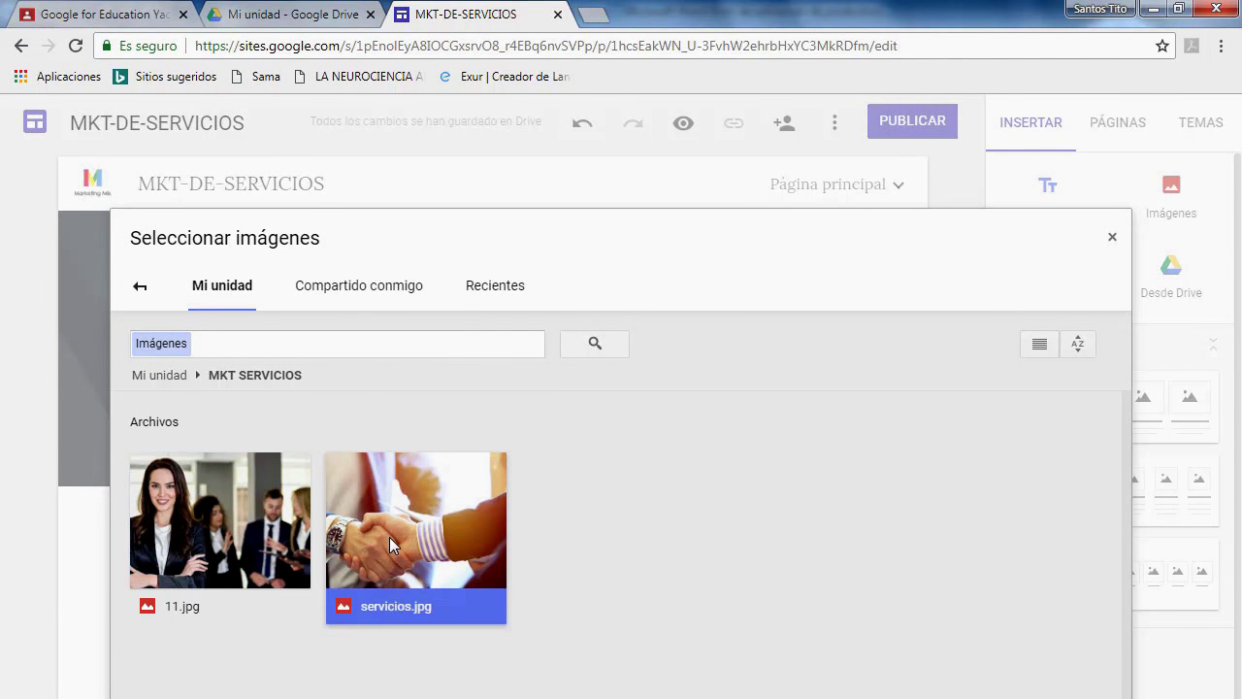
key(Return)
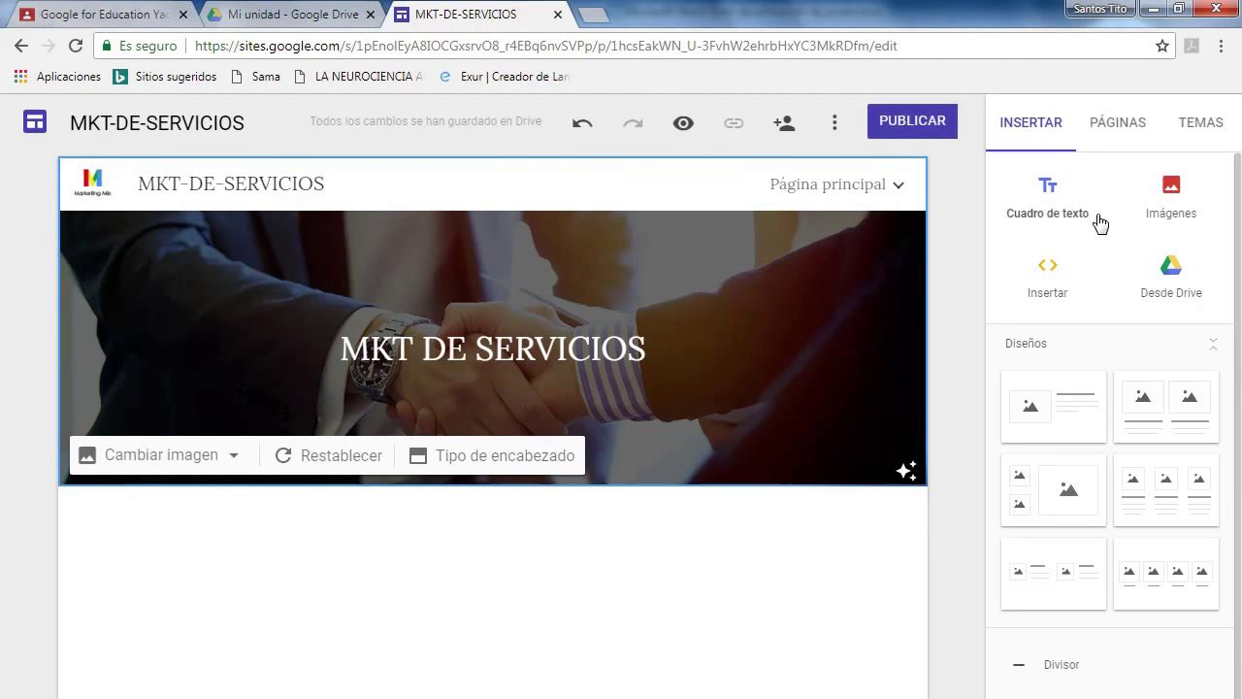
Insert a text box below the header and paste the IMPORTANCIA heading copied from the Word document into it.
click(1047, 207)
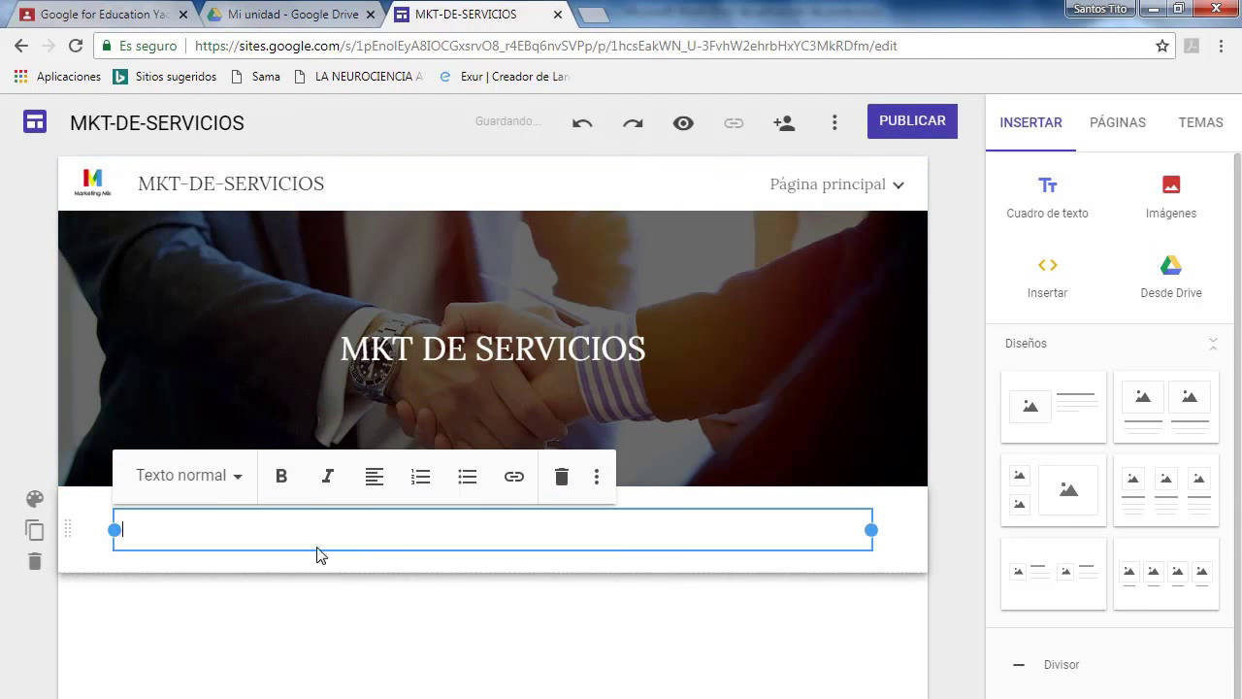
key(alt+Tab)
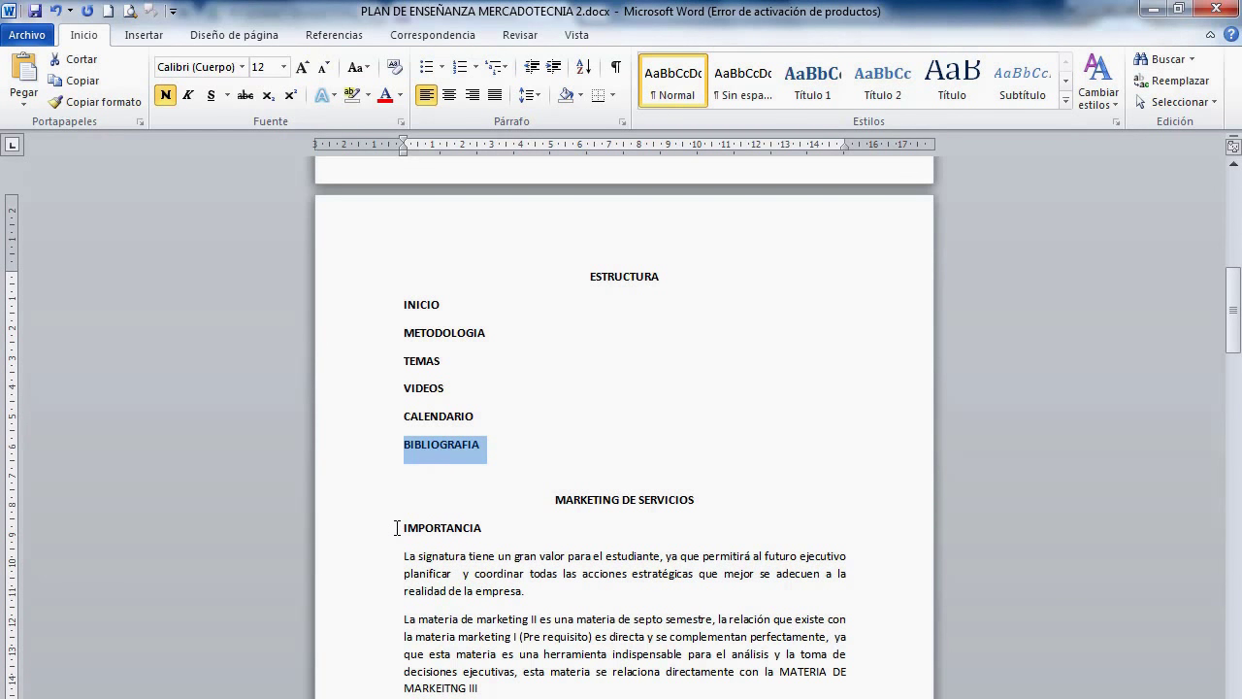
drag(396, 528, 532, 529)
right_click(459, 531)
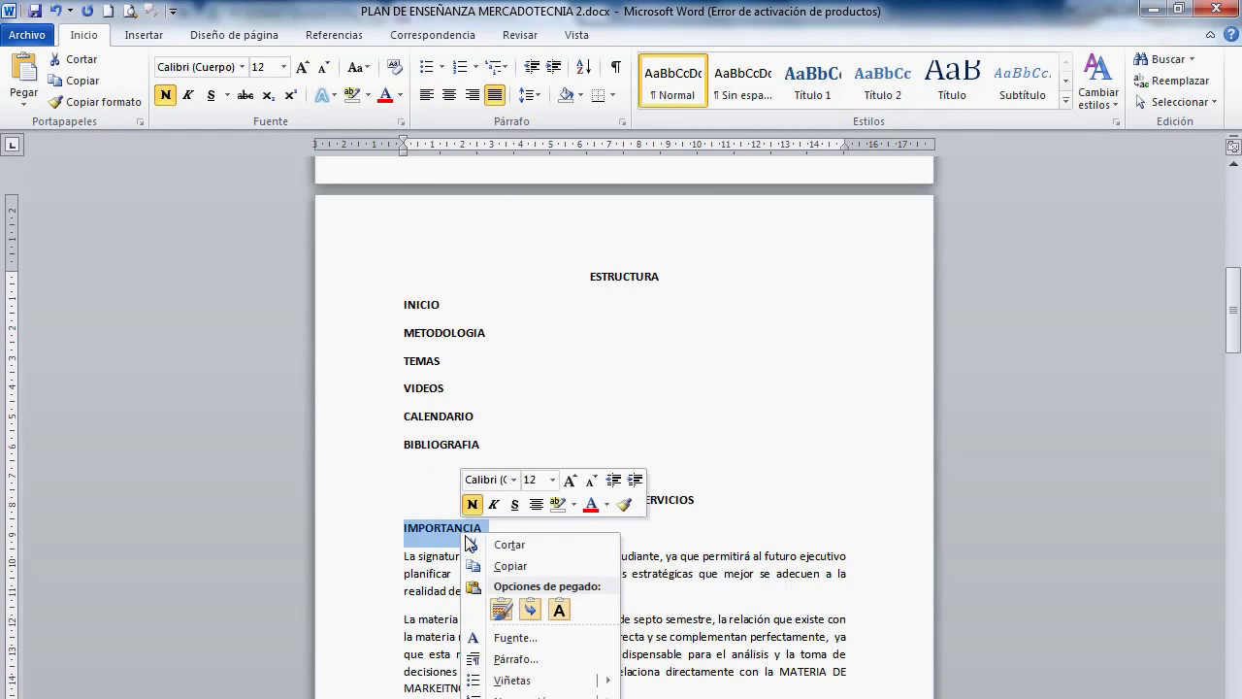
click(514, 565)
key(alt+Tab)
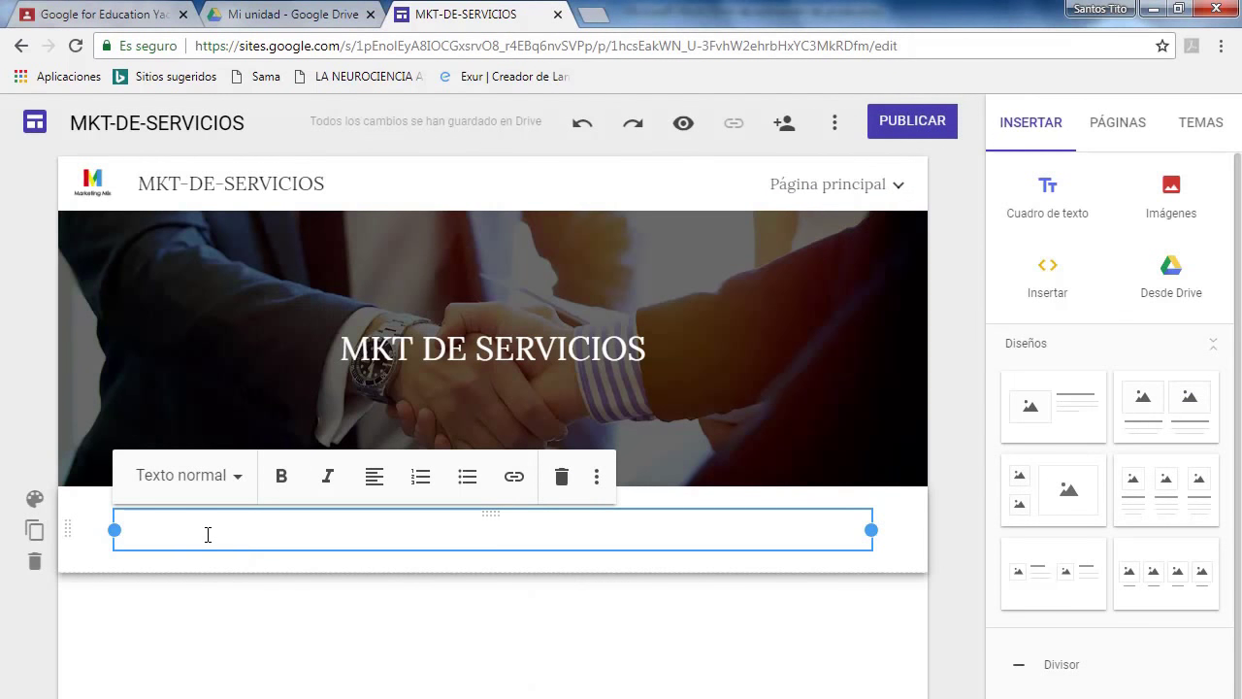
key(ctrl+v)
Format the IMPORTANCIA text as Encabezado and apply the Énfasis 2 style to its section.
click(240, 480)
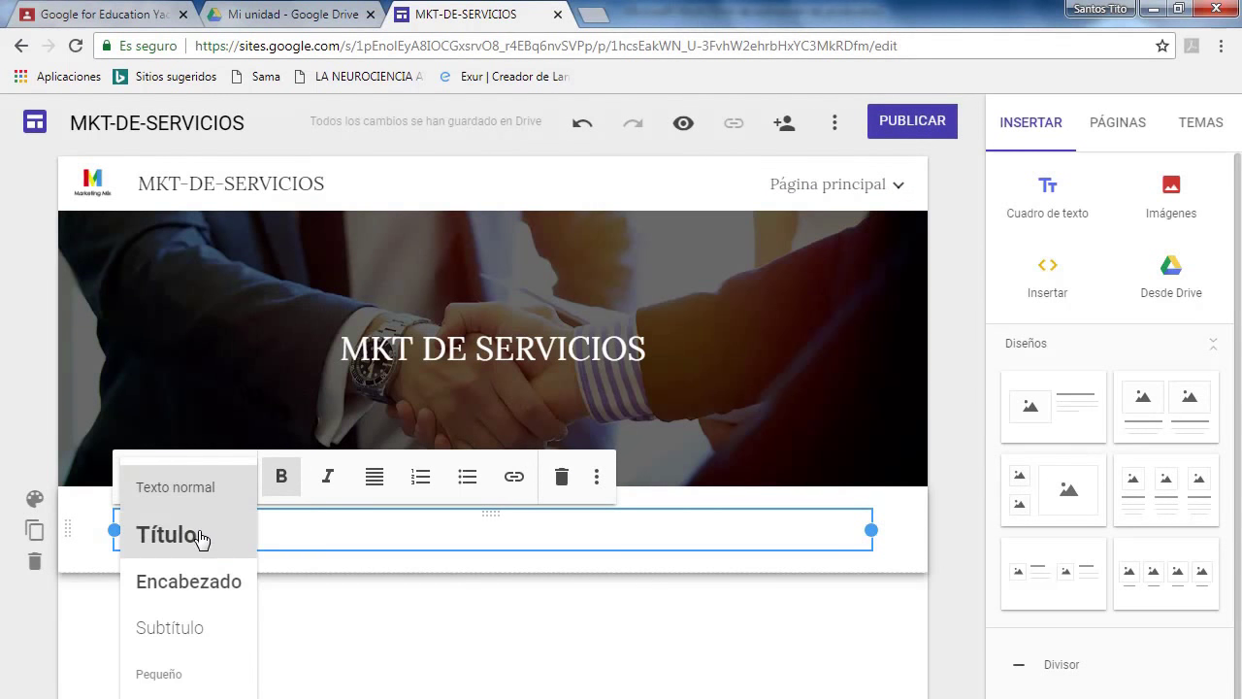
click(199, 582)
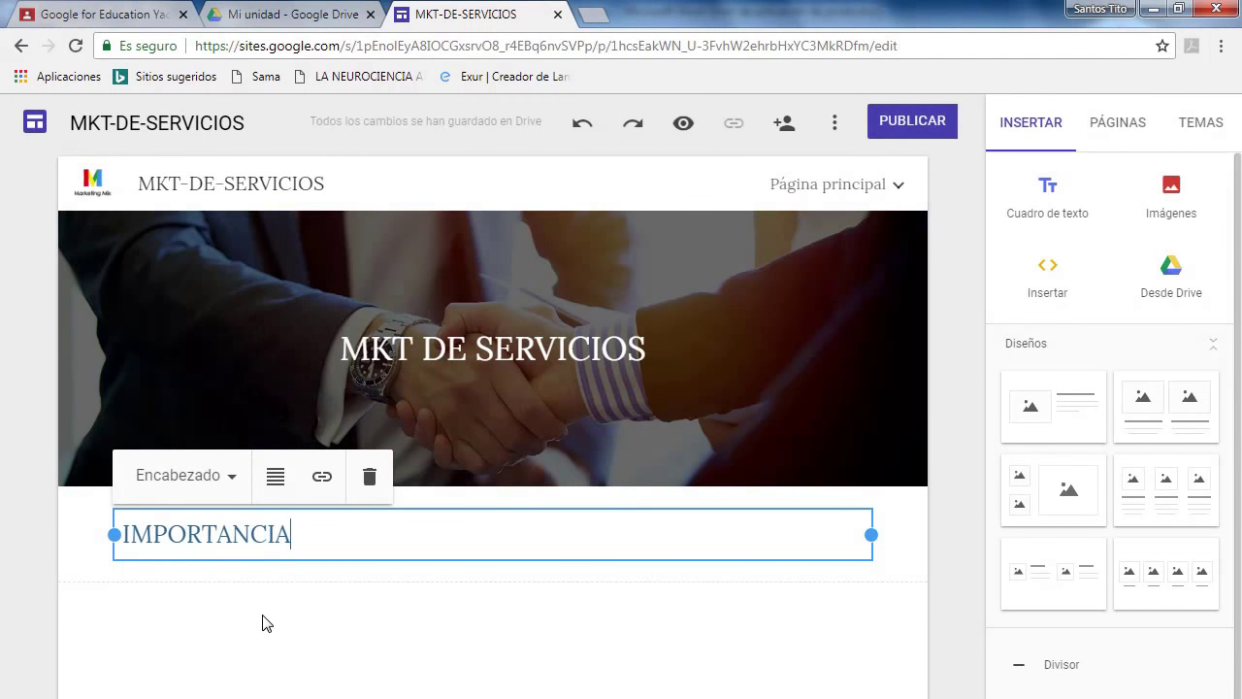
click(267, 623)
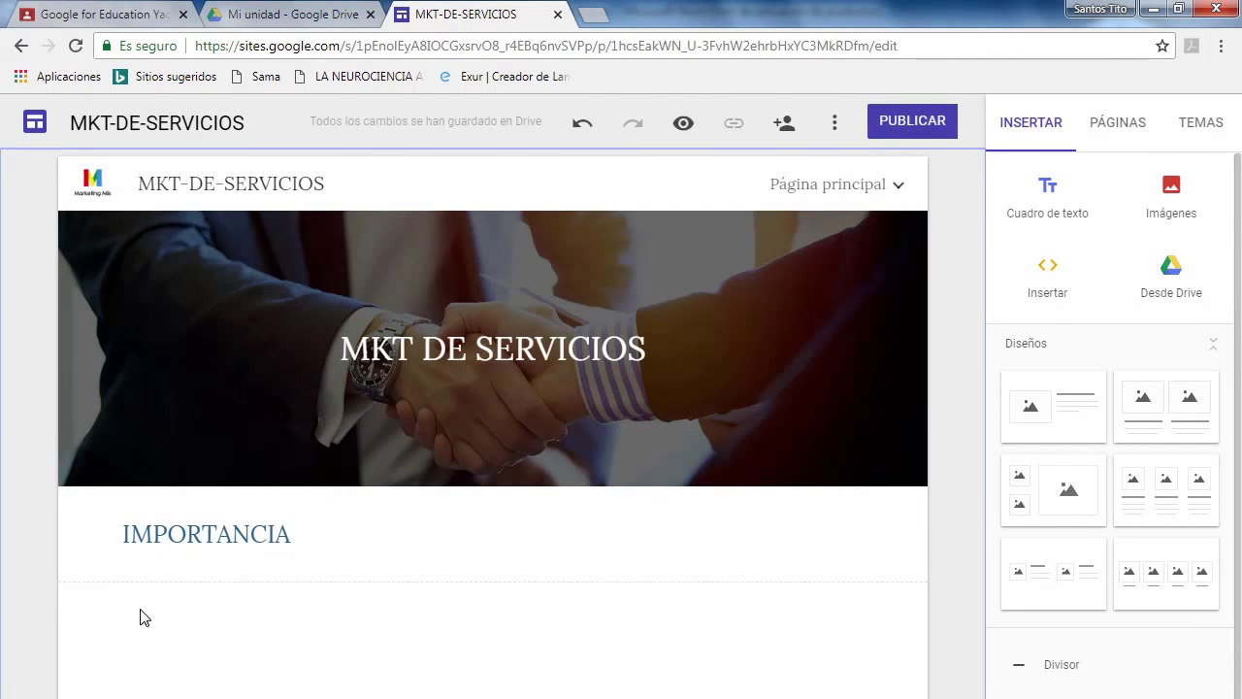
click(33, 503)
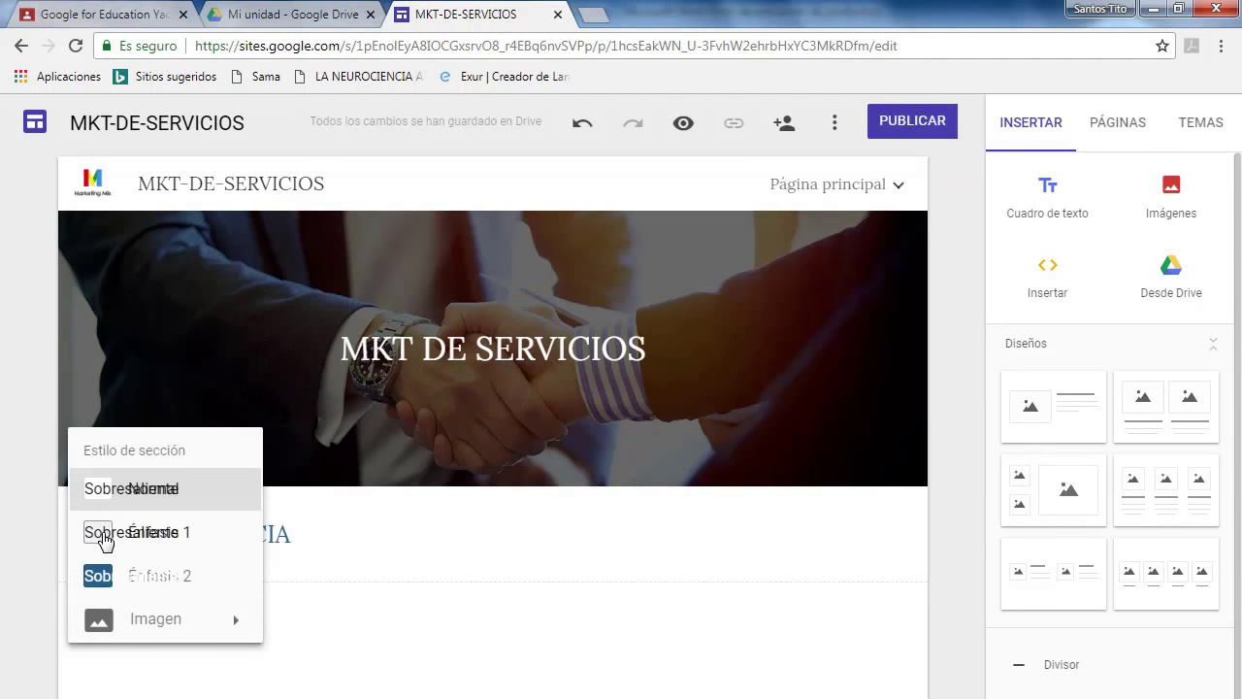
click(100, 574)
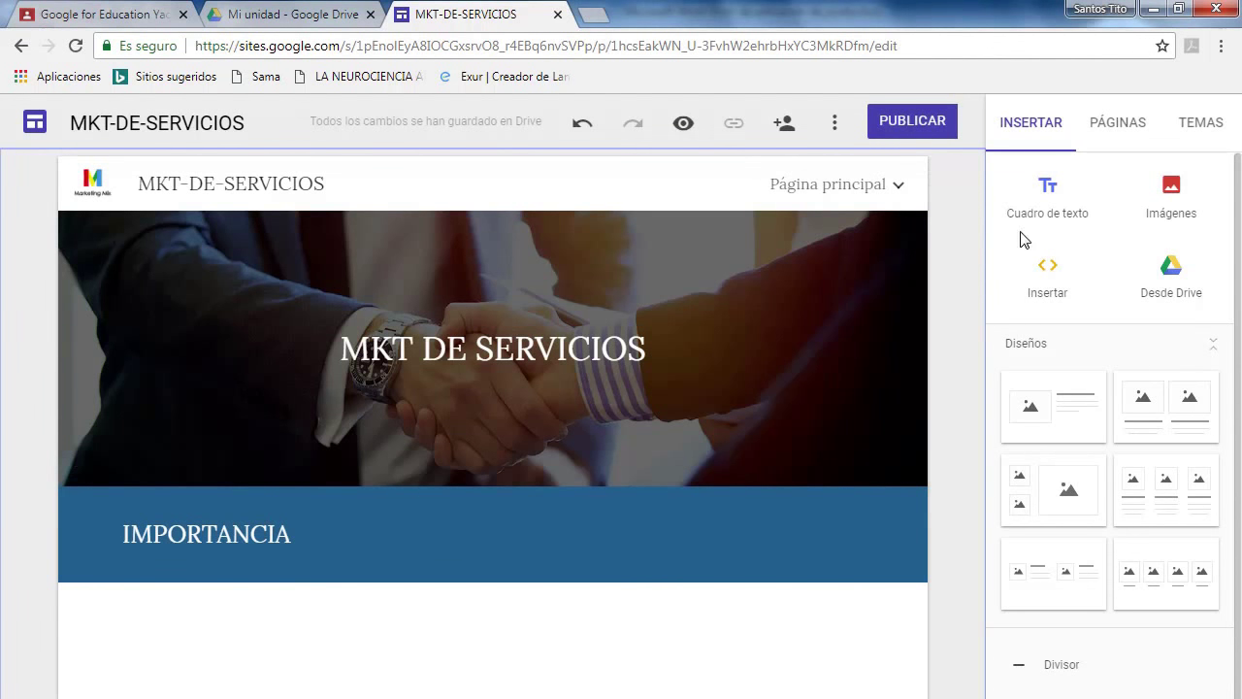
Insert a text box below the IMPORTANCIA section and paste the two paragraphs under IMPORTANCIA copied from the Word document.
click(1043, 216)
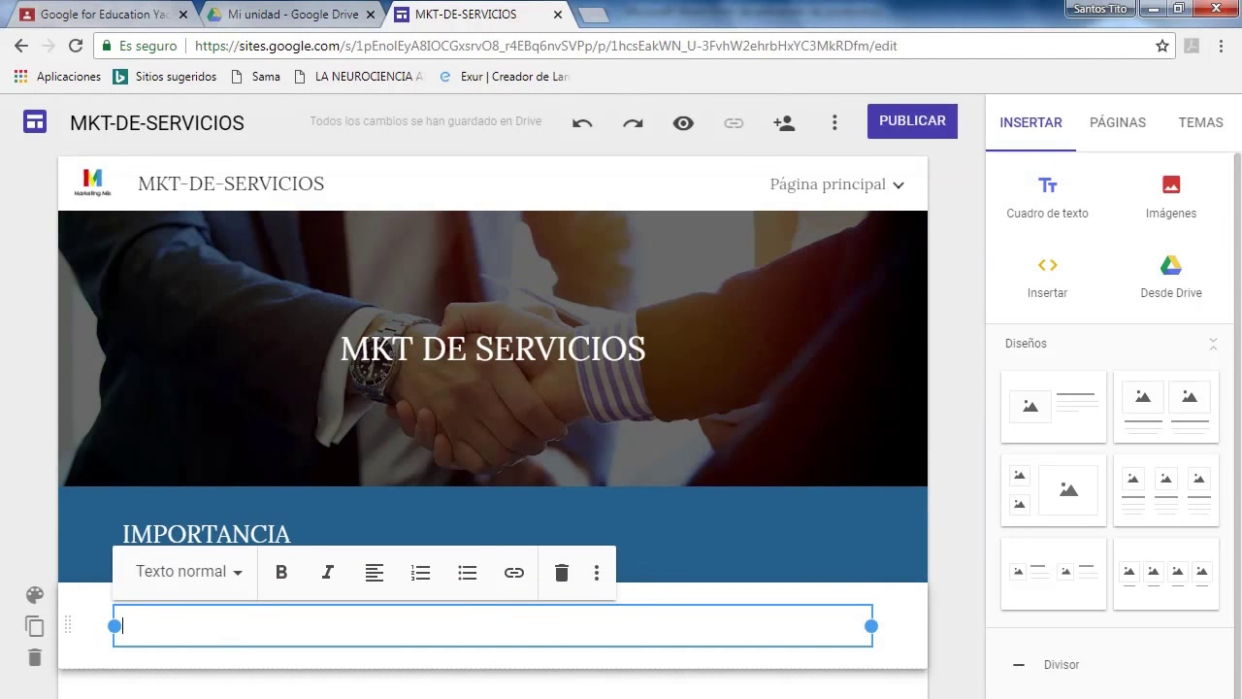
key(alt+Tab)
drag(402, 563, 485, 693)
right_click(442, 665)
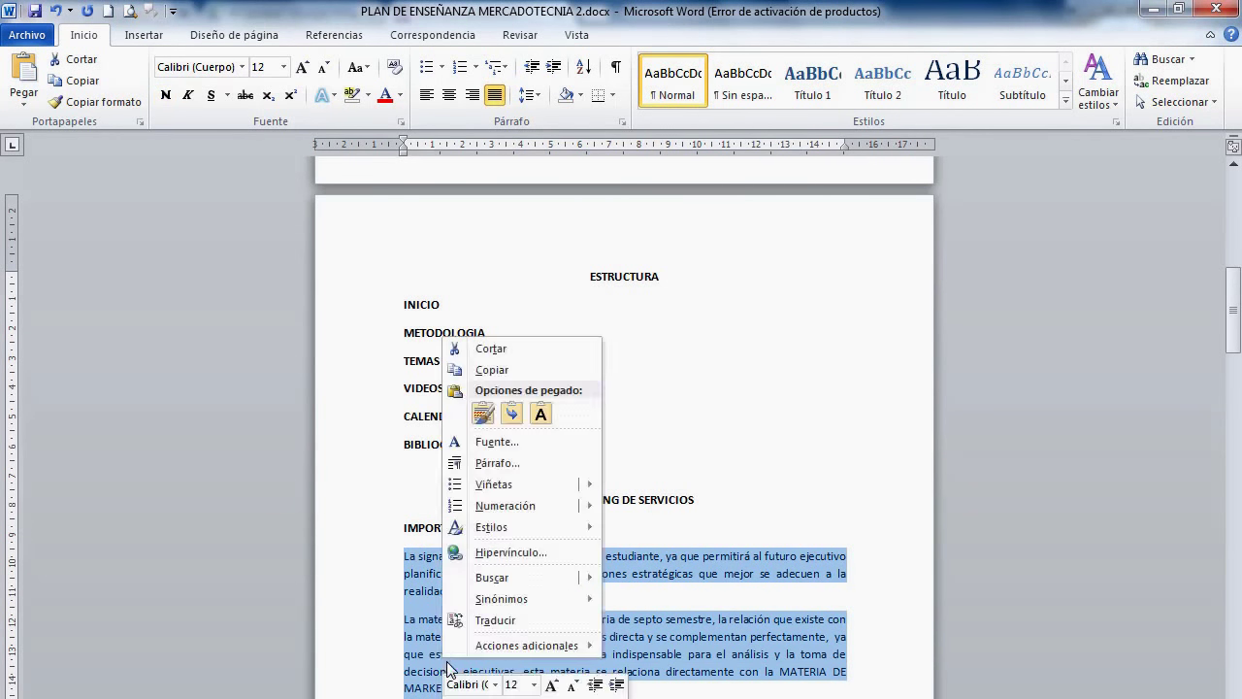
click(518, 372)
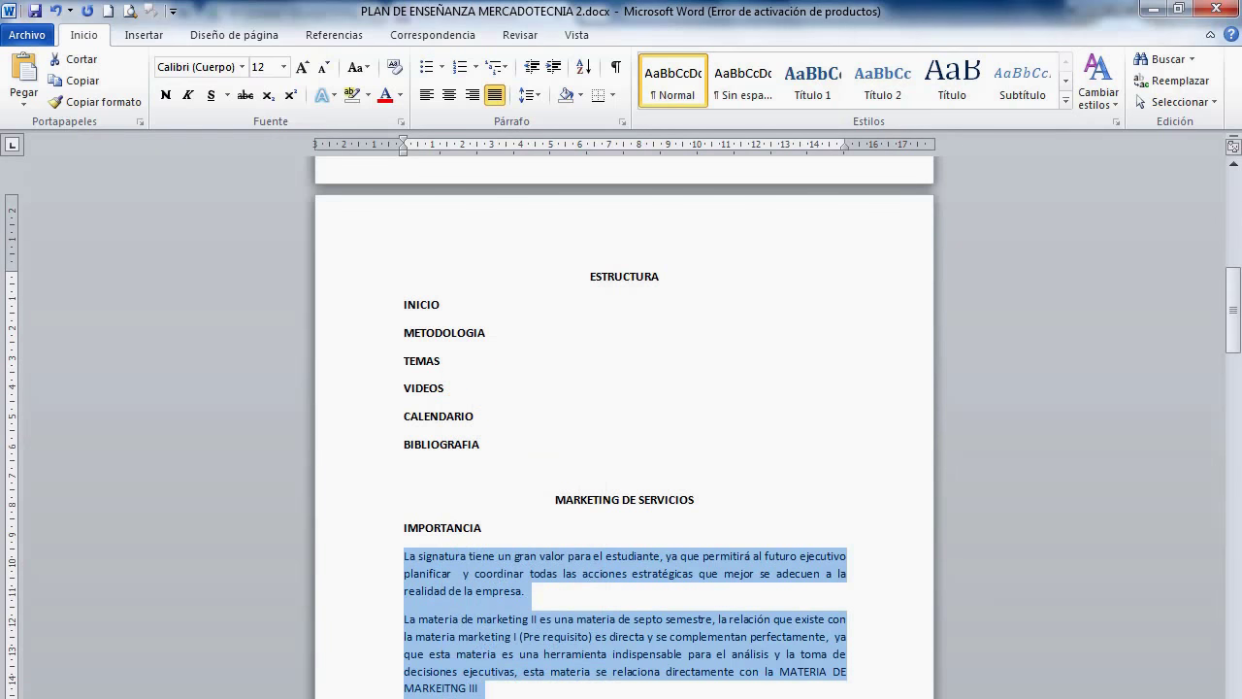
key(alt+Tab)
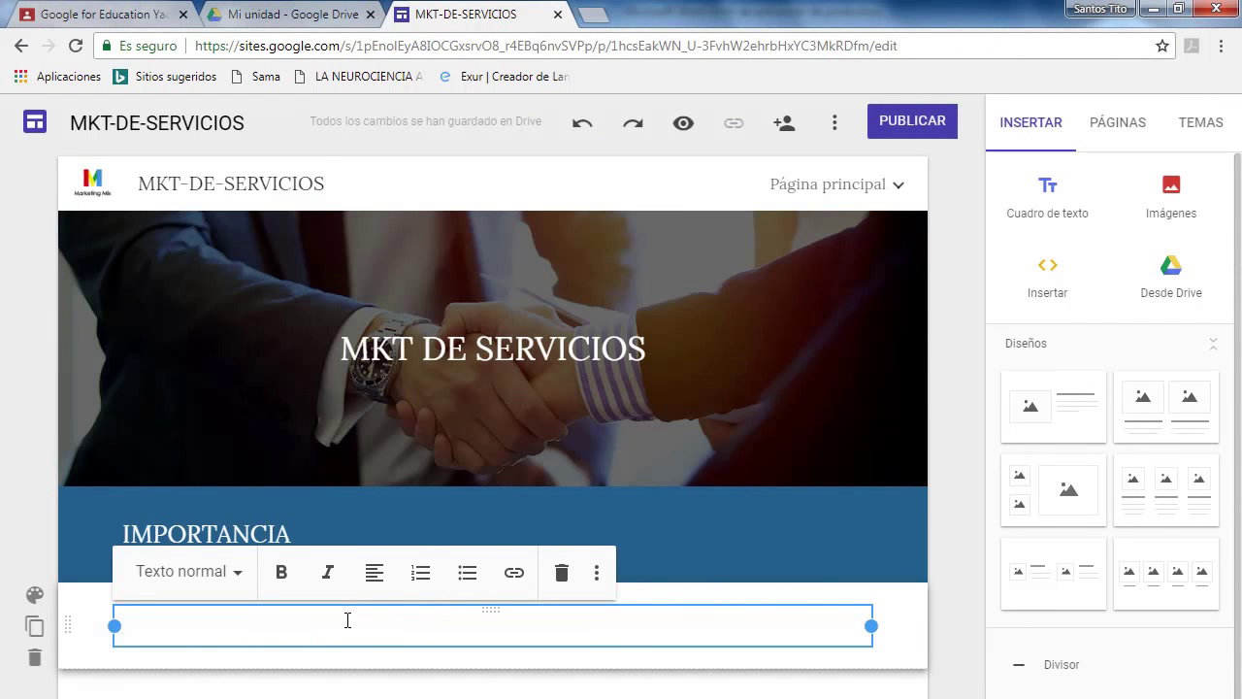
key(ctrl+v)
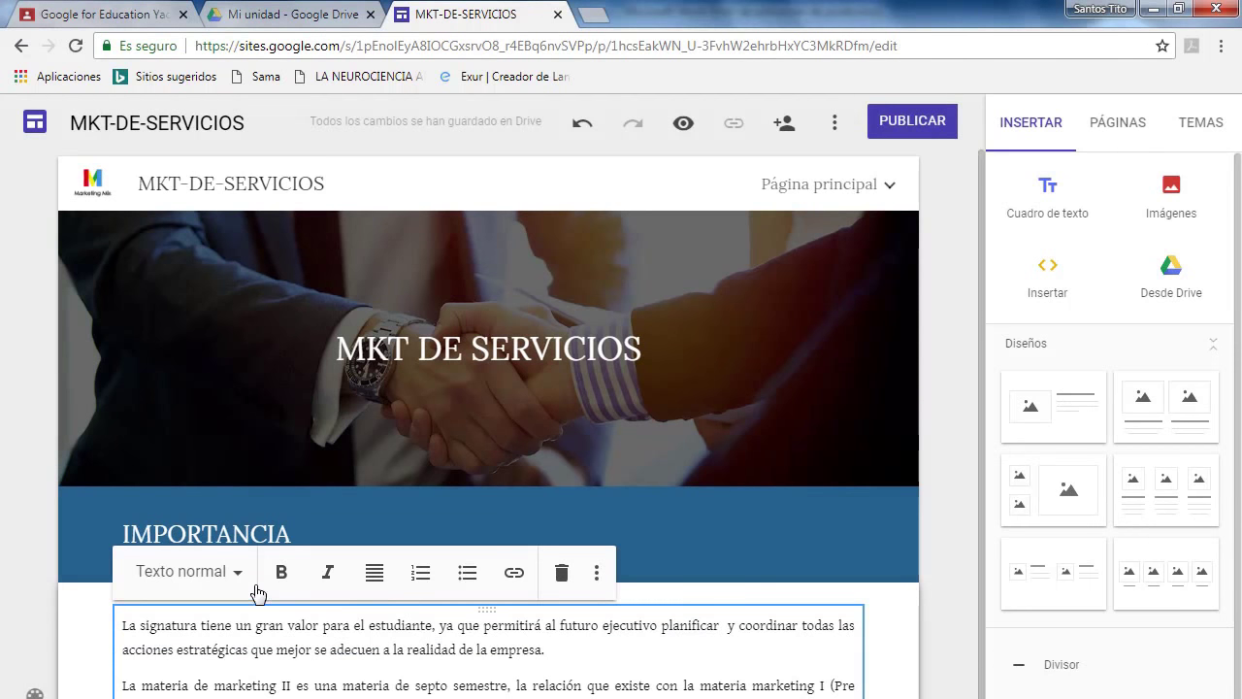
Insert a text box below the IMPORTANCIA paragraphs and paste the PROPÓSITOS DE ENSEÑANZA heading copied from the Word document into it.
key(Escape)
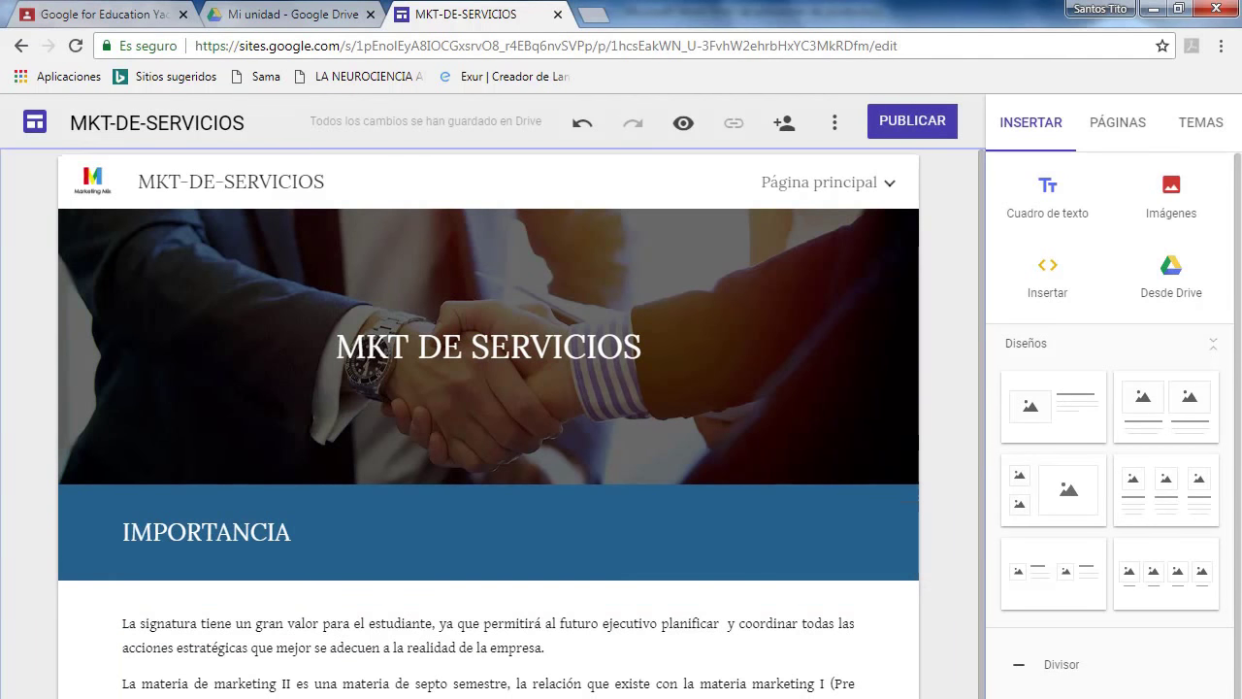
scroll(493, 417, down, 1)
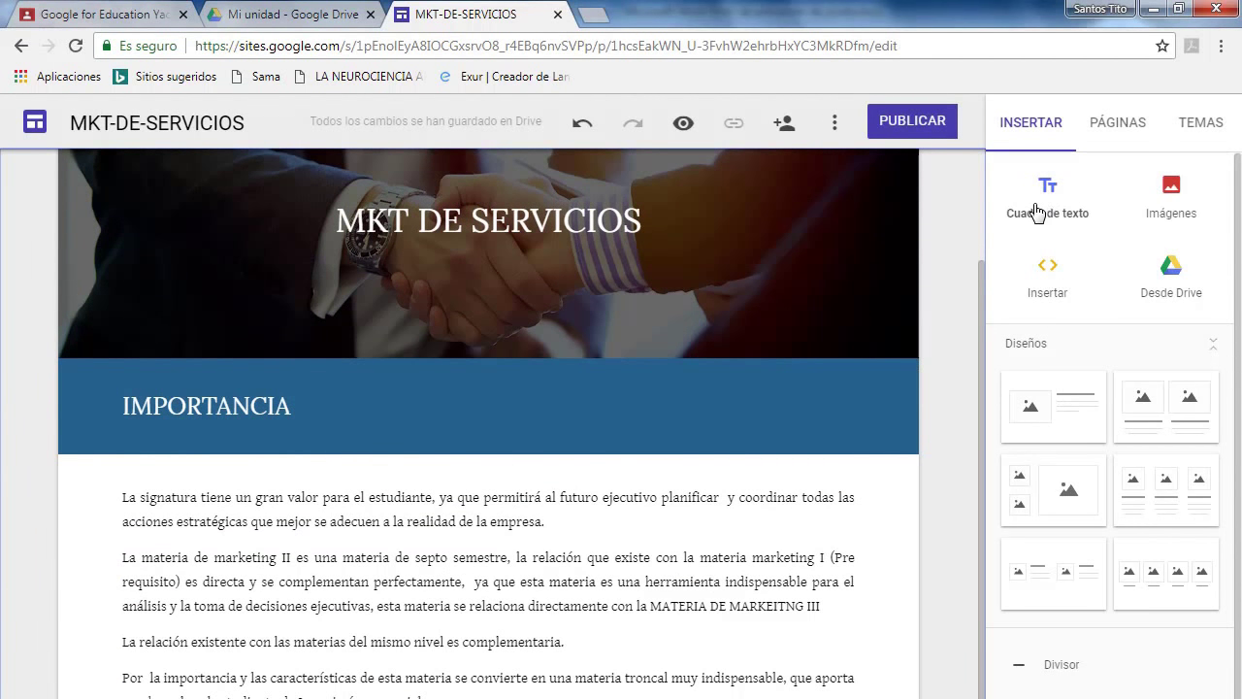
click(1031, 209)
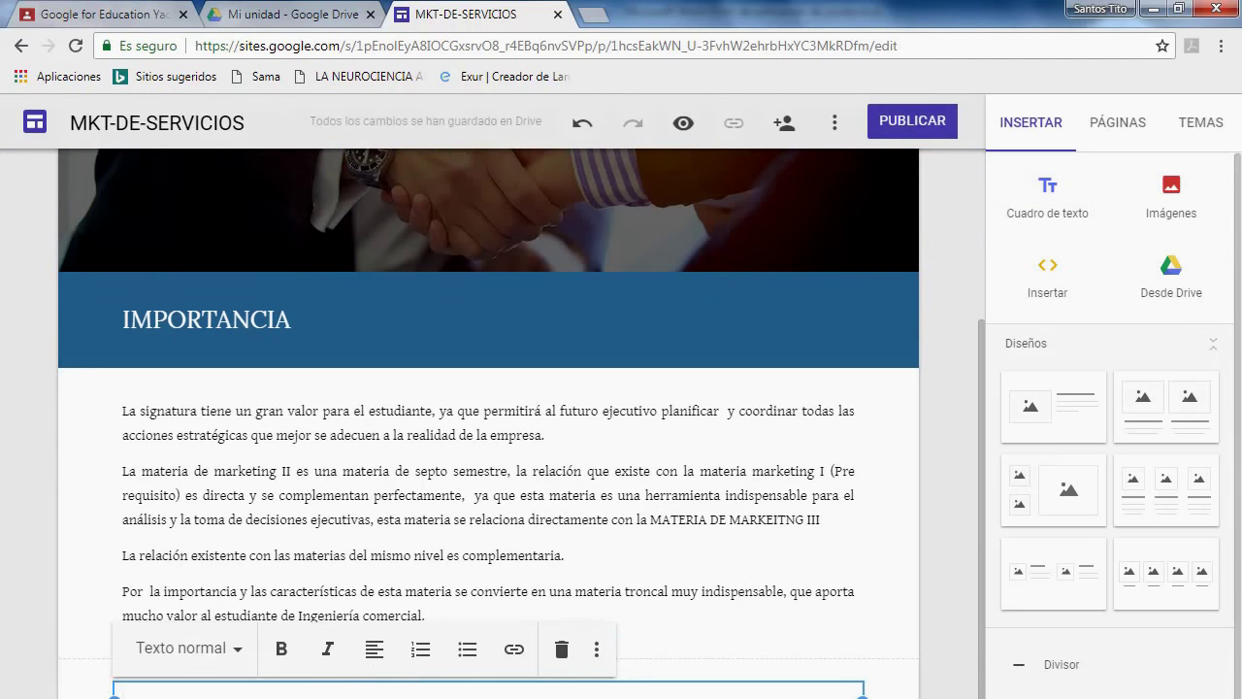
key(alt+Tab)
drag(540, 697, 541, 668)
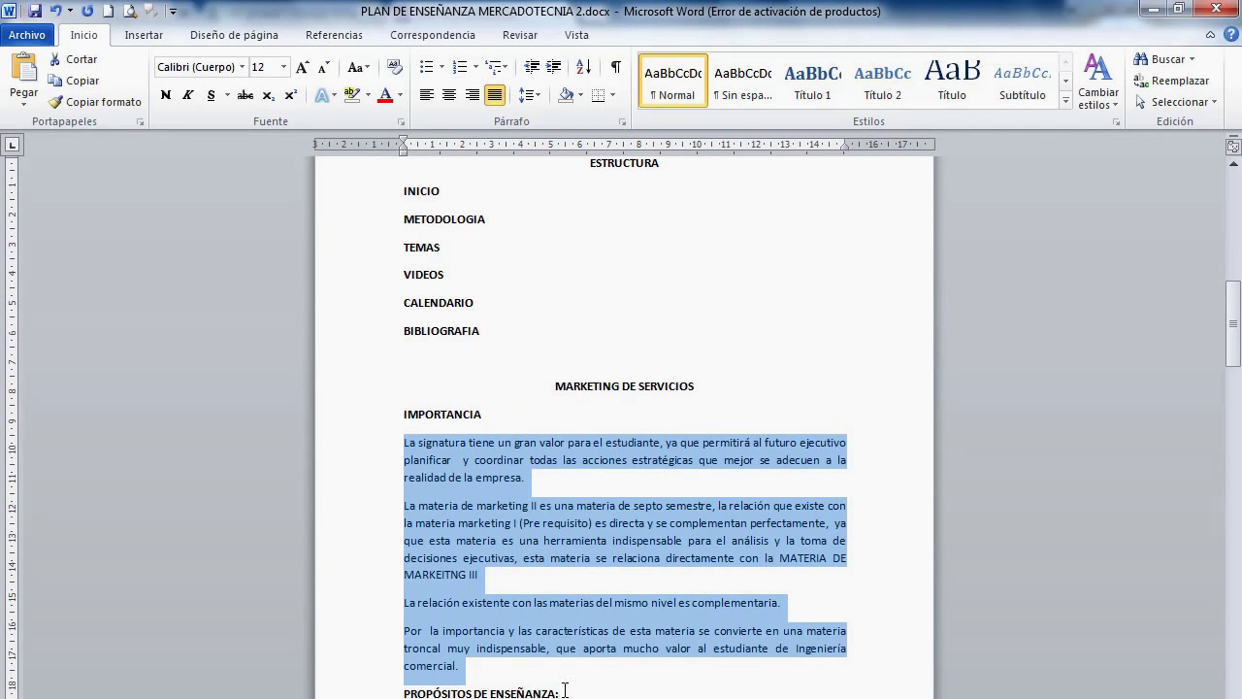
triple_click(565, 690)
right_click(423, 691)
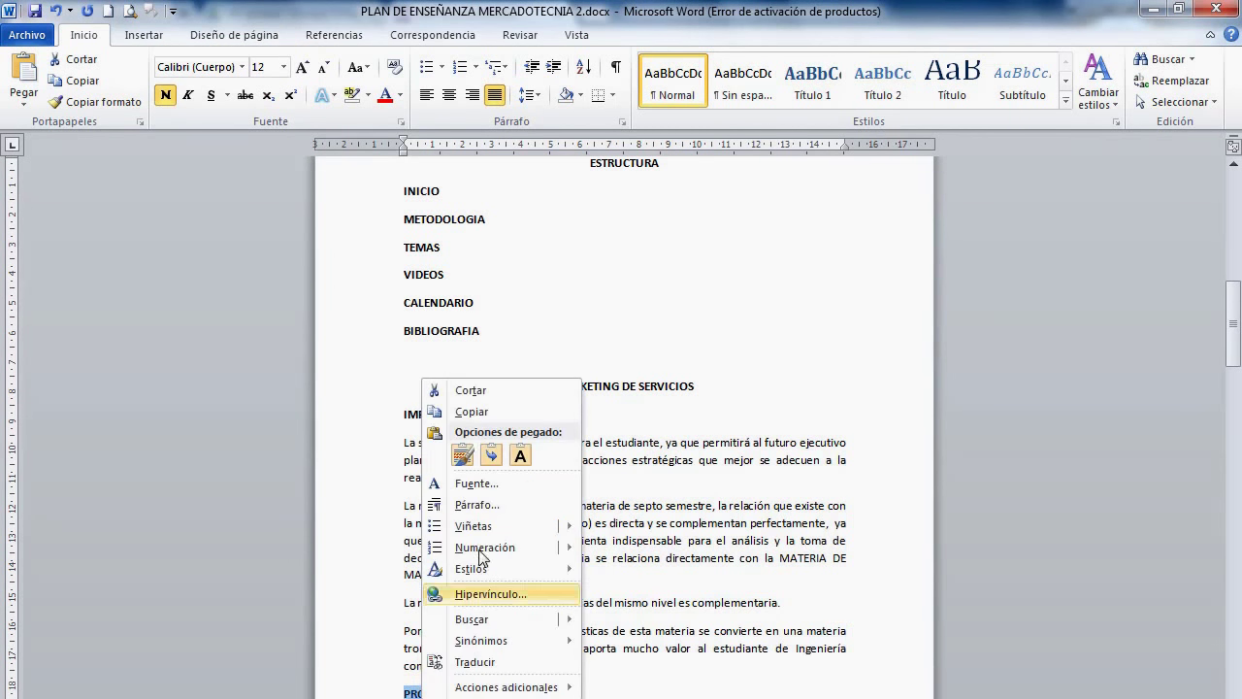
click(472, 412)
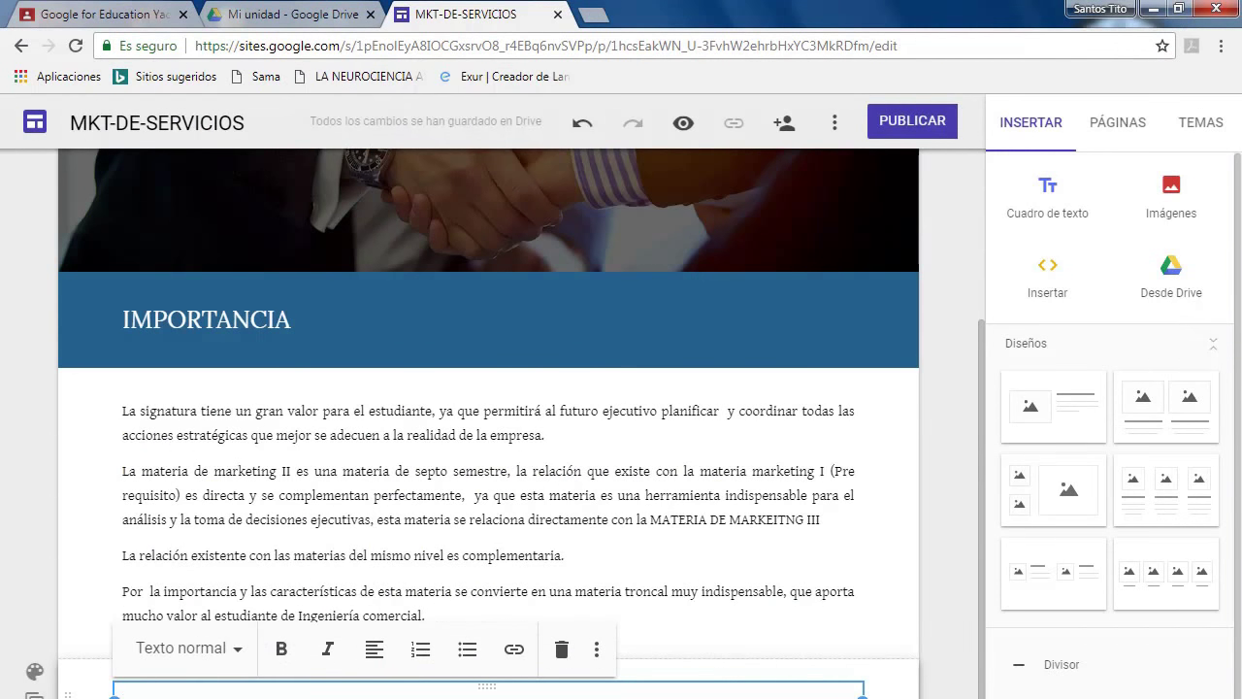
key(ctrl+v)
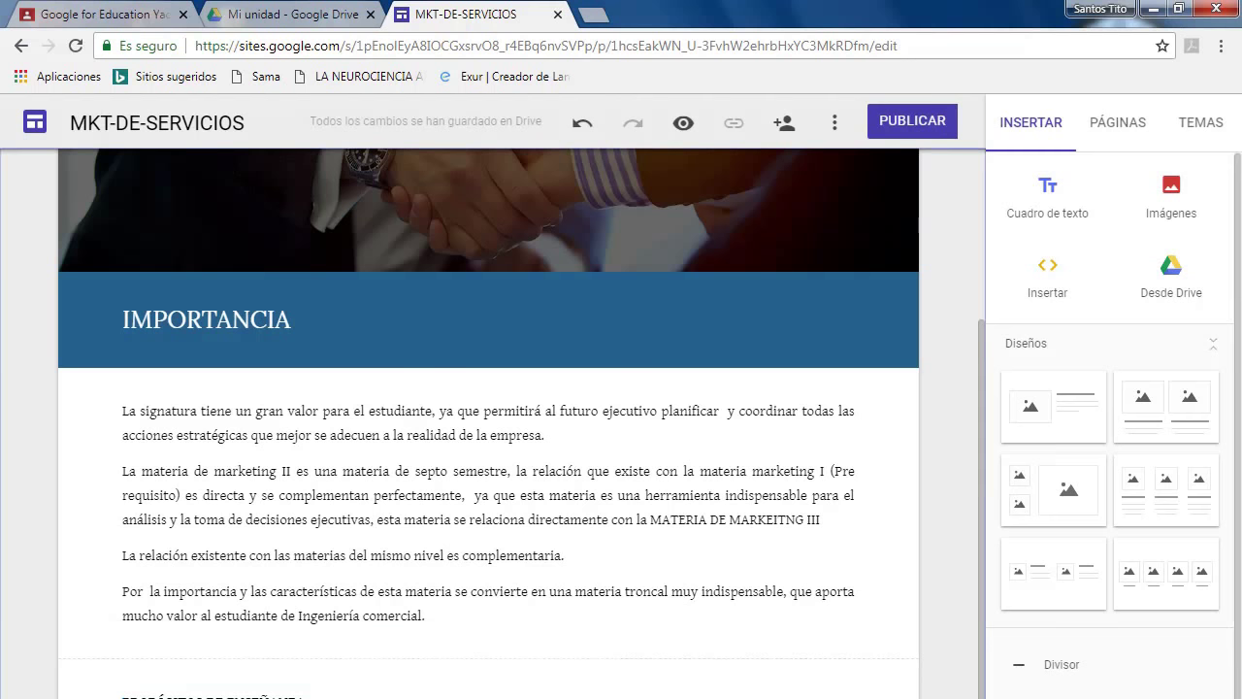
Format the PROPÓSITOS DE ENSEÑANZA text as Encabezado and apply the Énfasis 2 style to its section.
drag(309, 695, 123, 696)
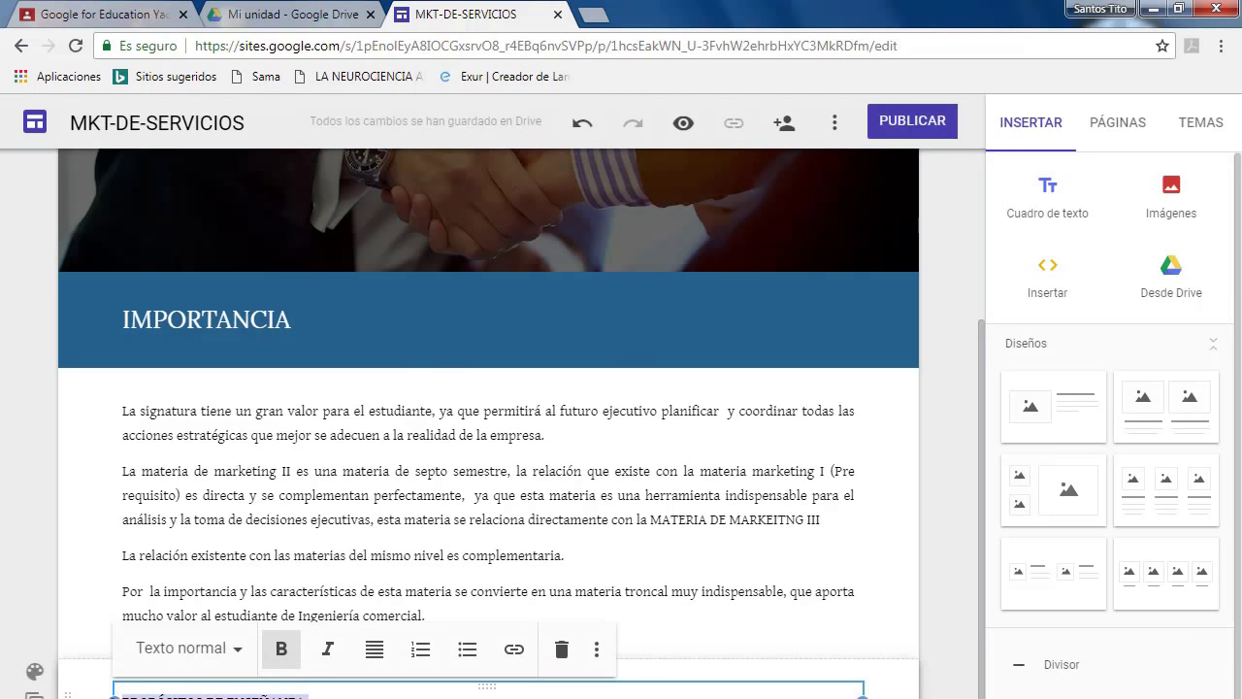
click(222, 659)
click(184, 688)
key(Escape)
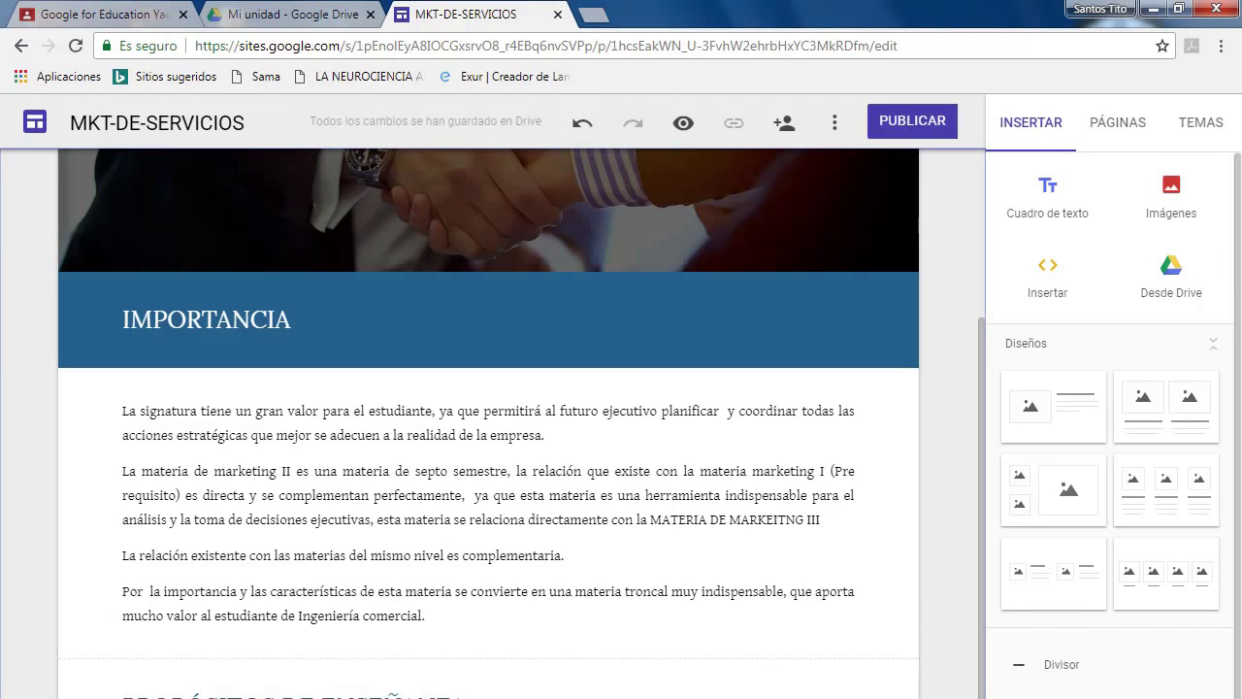
click(30, 669)
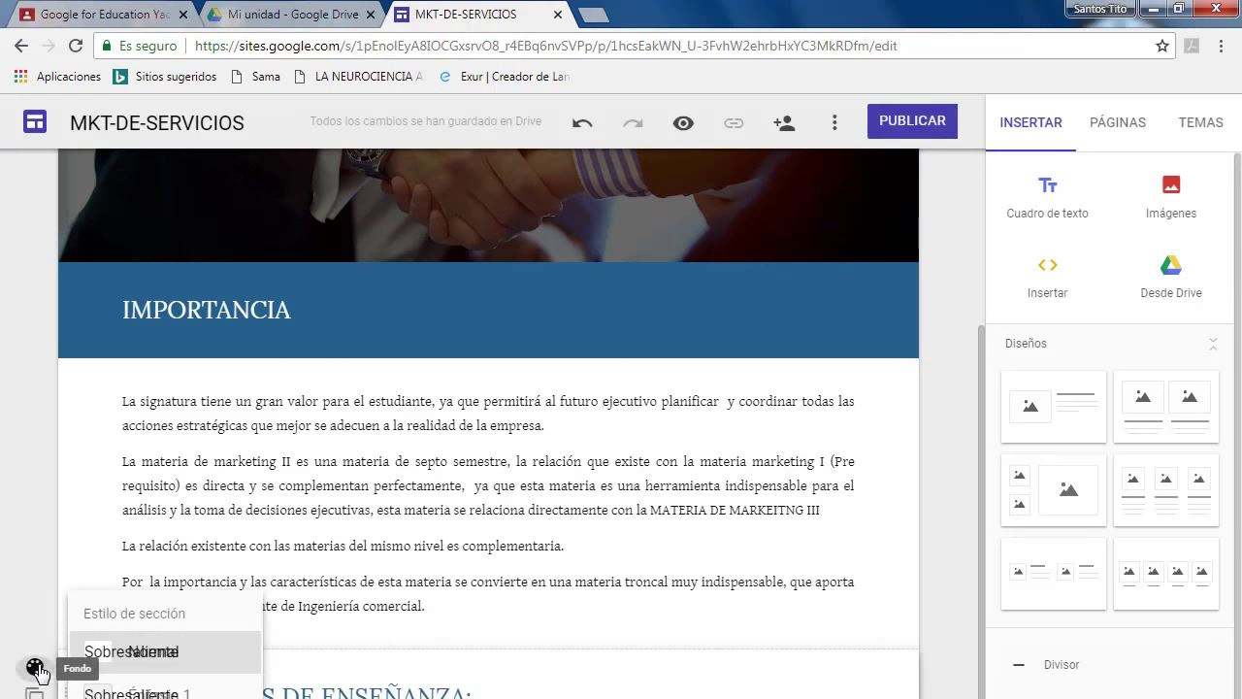
click(131, 651)
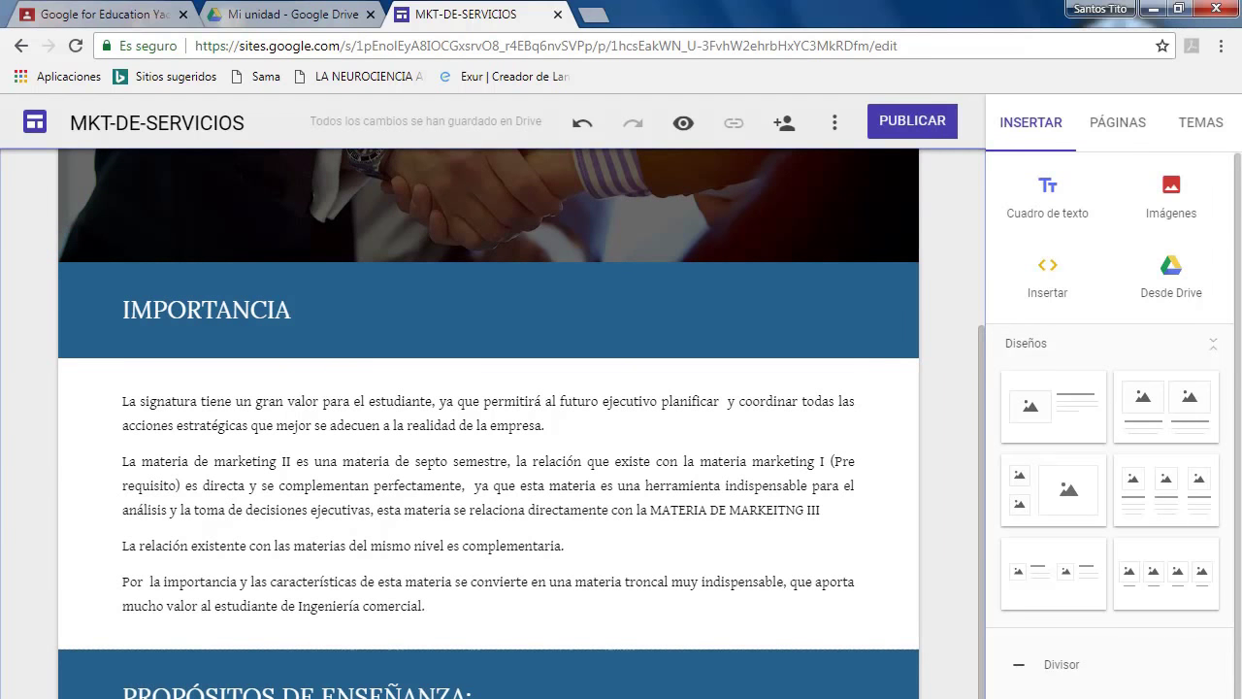
Insert a text box below the PROPÓSITOS DE ENSEÑANZA section and paste the two paragraphs under that heading copied from the Word document.
click(1067, 209)
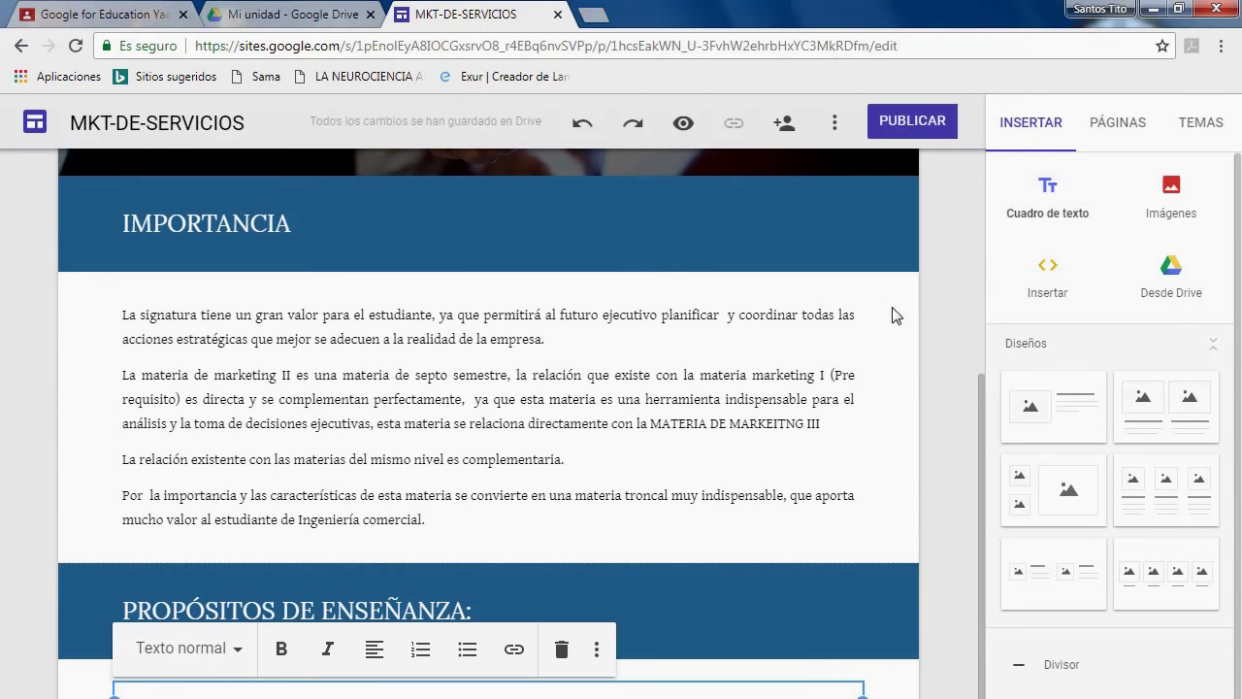
key(alt+Tab)
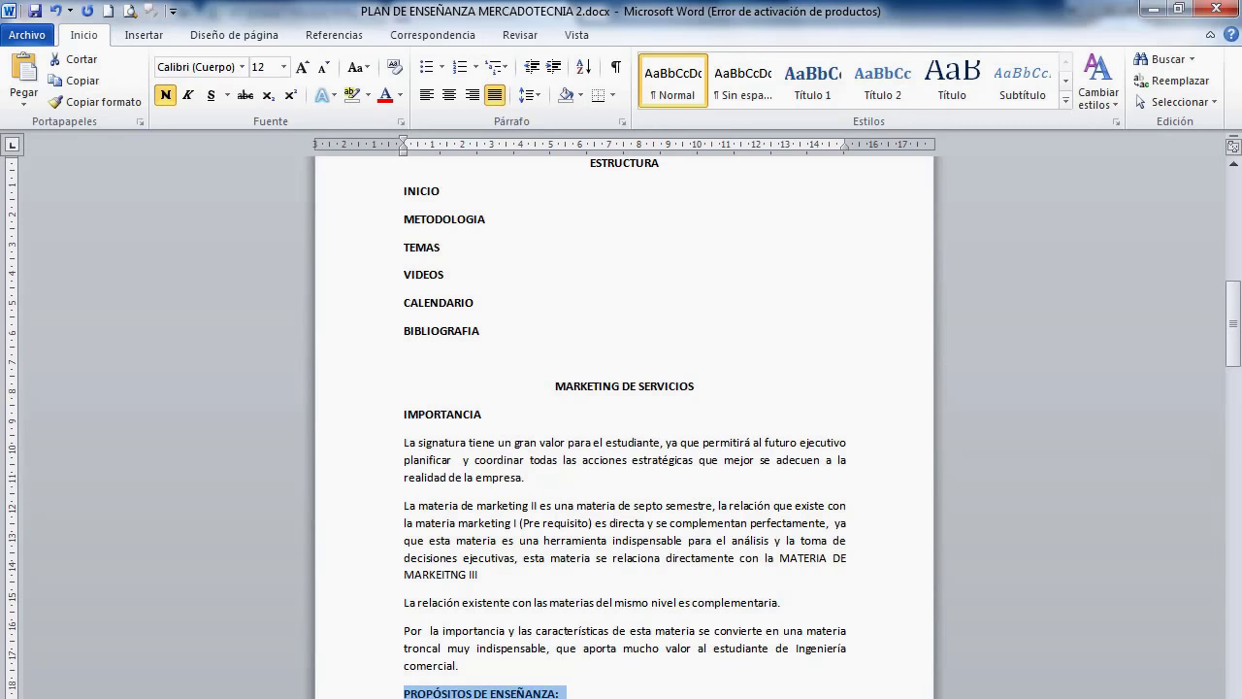
scroll(624, 427, down, 2)
triple_click(407, 656)
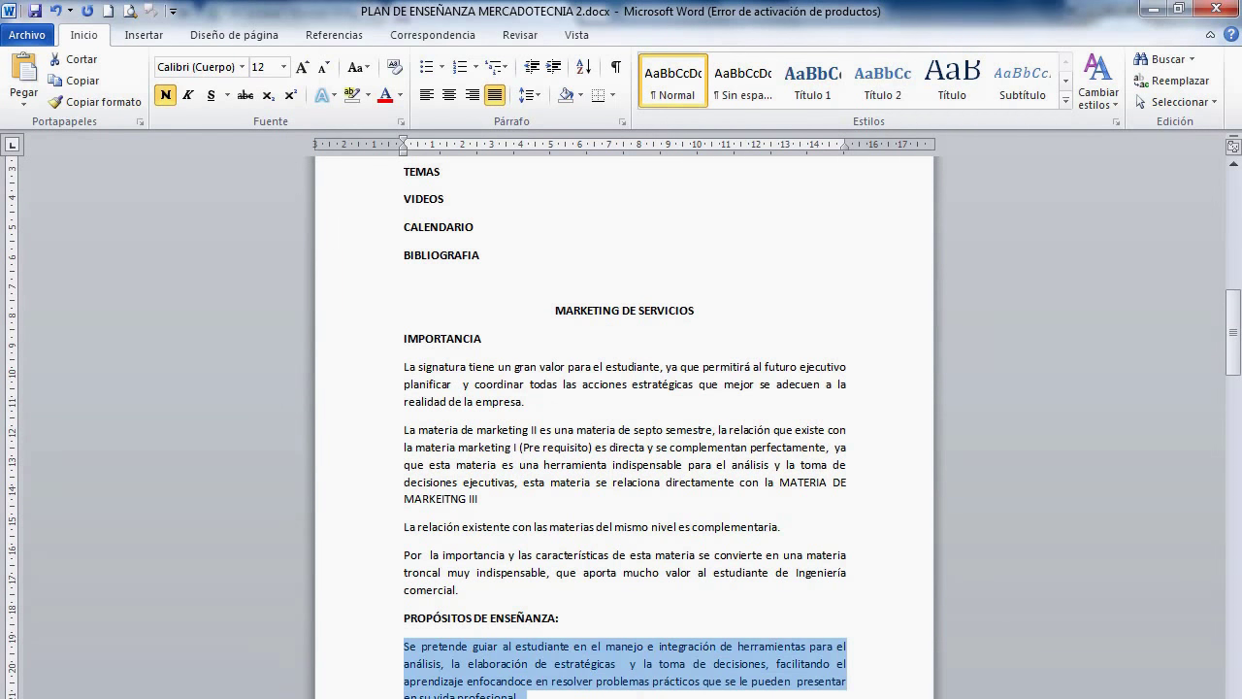
right_click(482, 679)
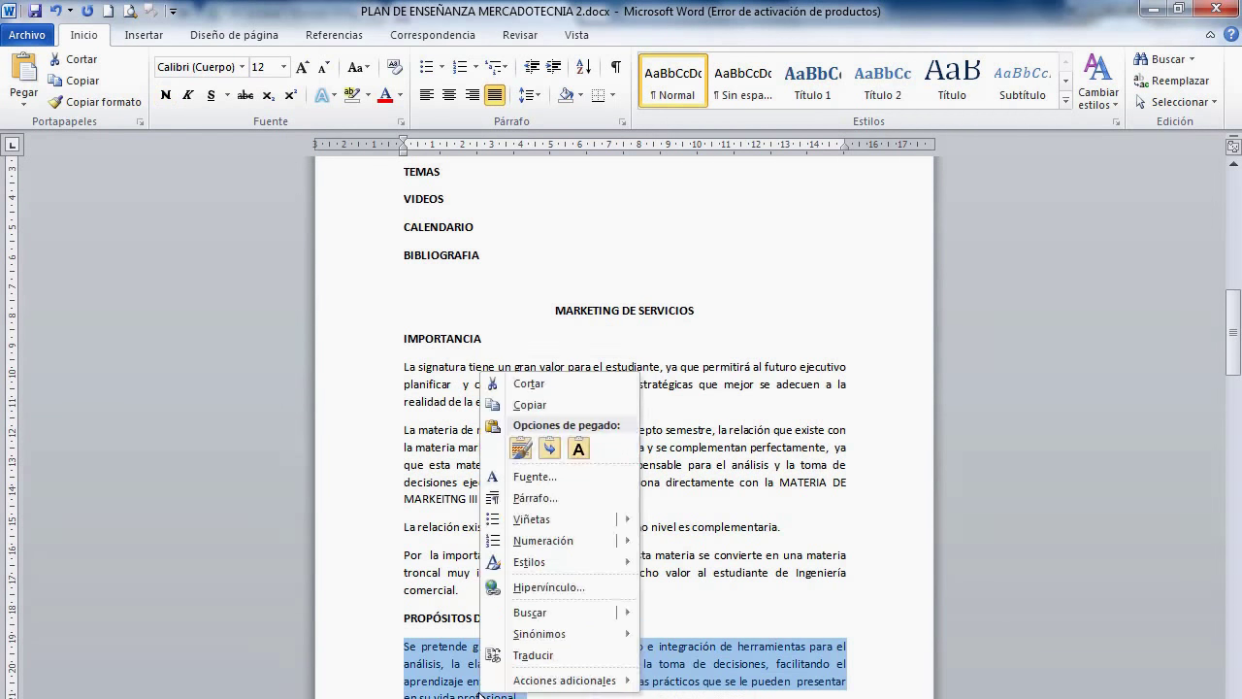
click(551, 407)
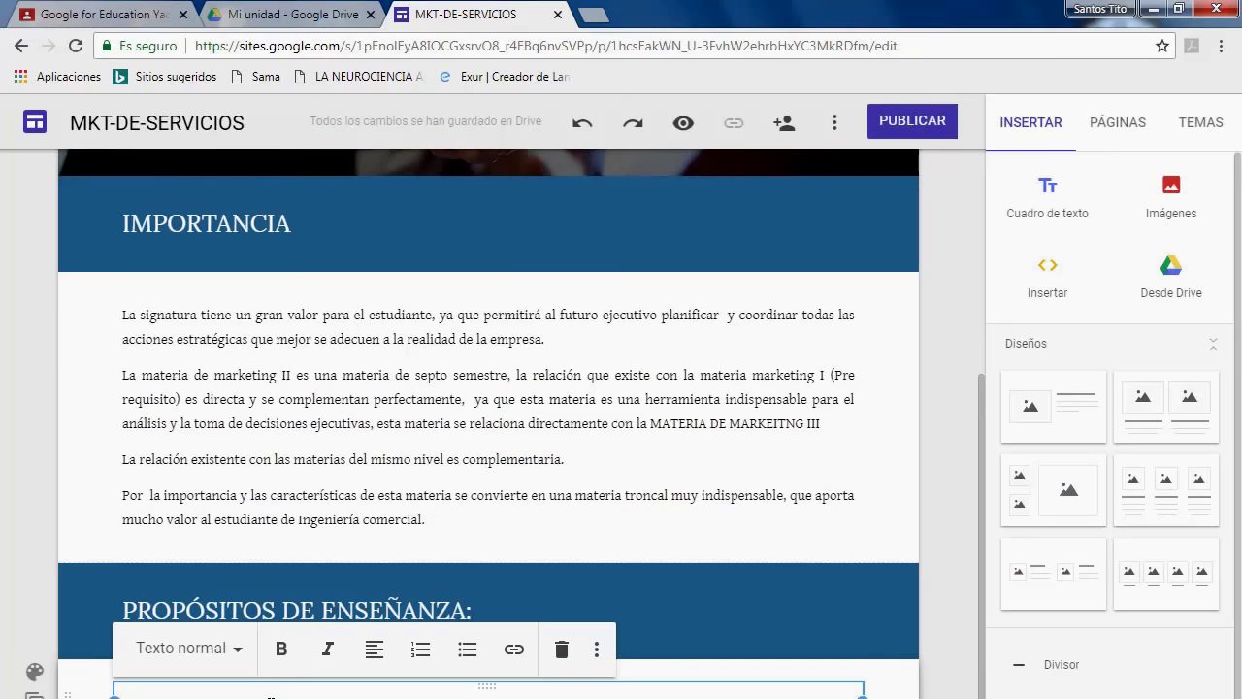
key(ctrl+v)
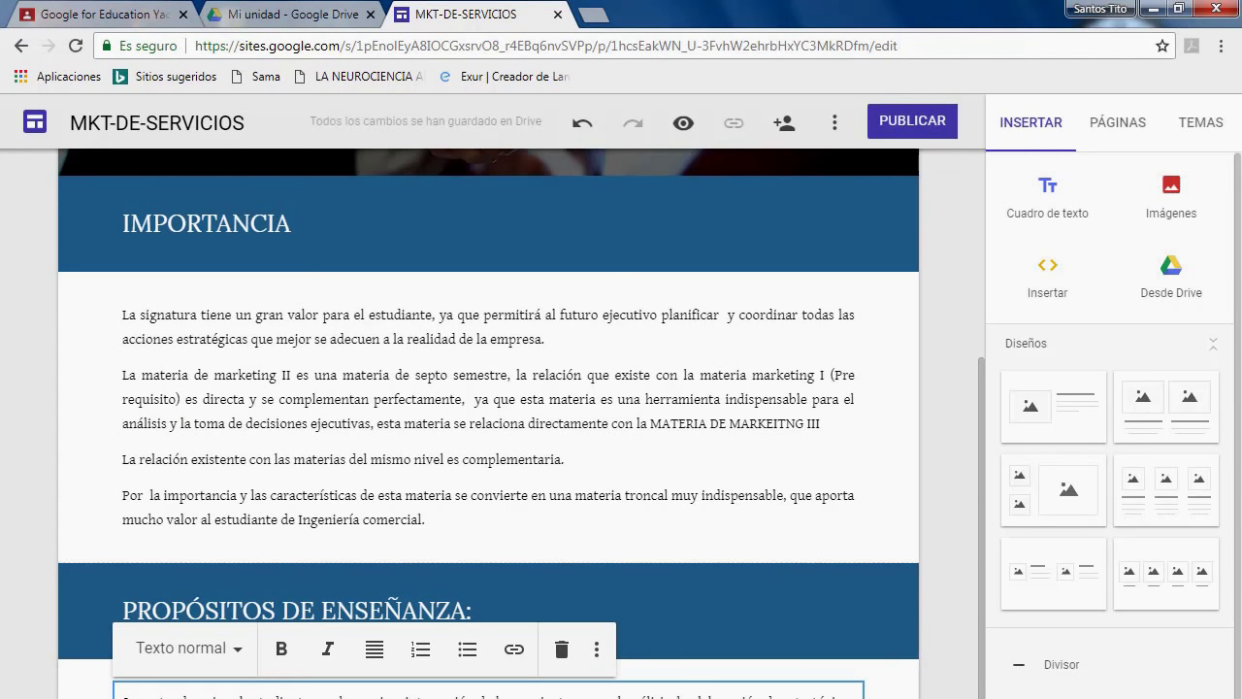
scroll(488, 423, down, 1)
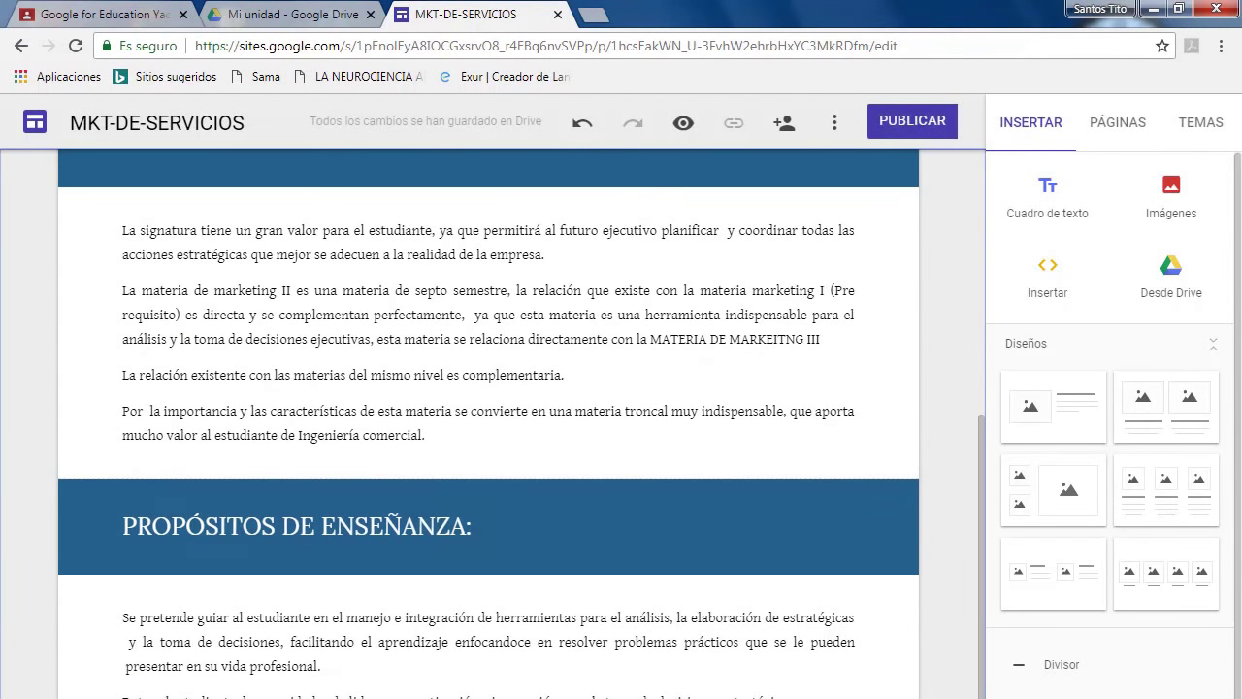
scroll(460, 419, up, 5)
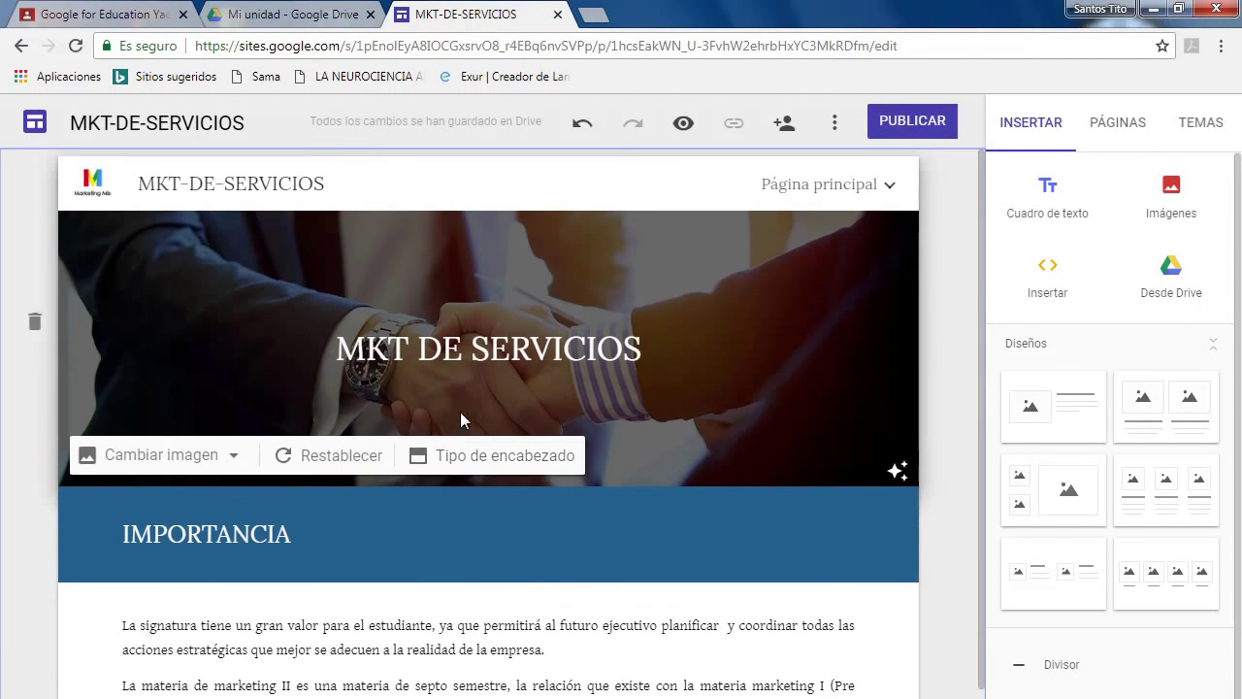
scroll(461, 415, down, 5)
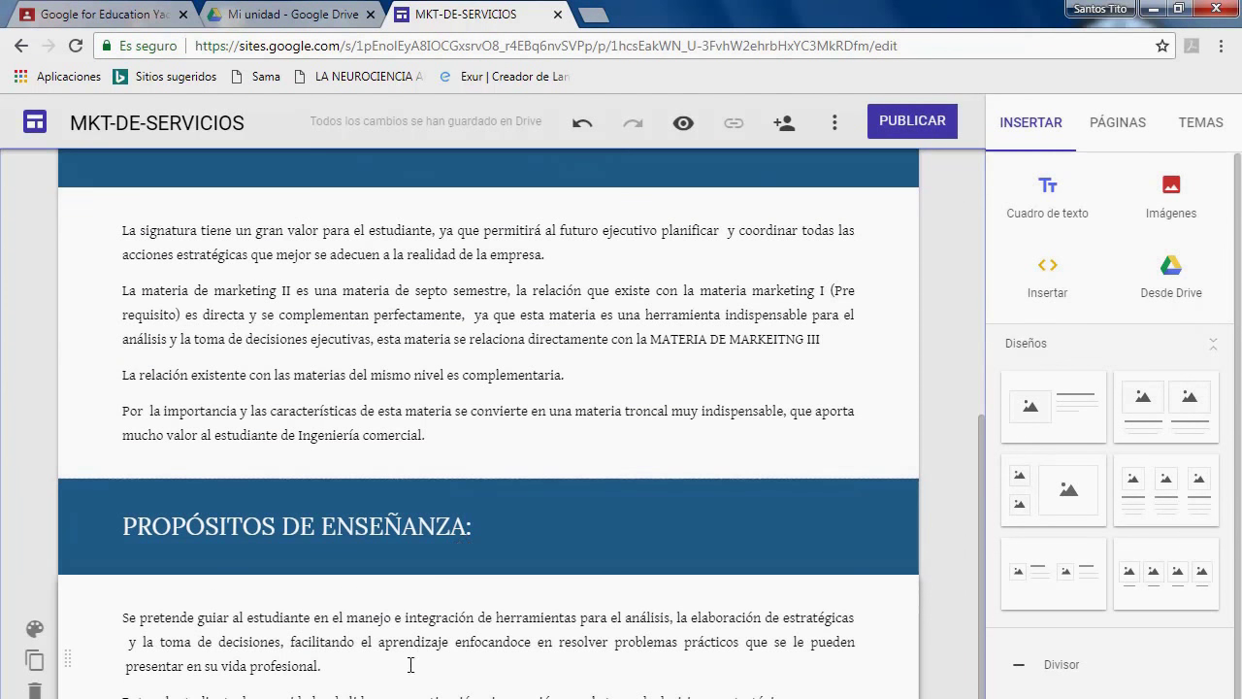
Insert a text box below the teaching-purpose paragraphs and paste the COMPETENCIAS DE APRENDIZAJE heading copied from the Word document into it.
click(1034, 207)
key(alt+Tab)
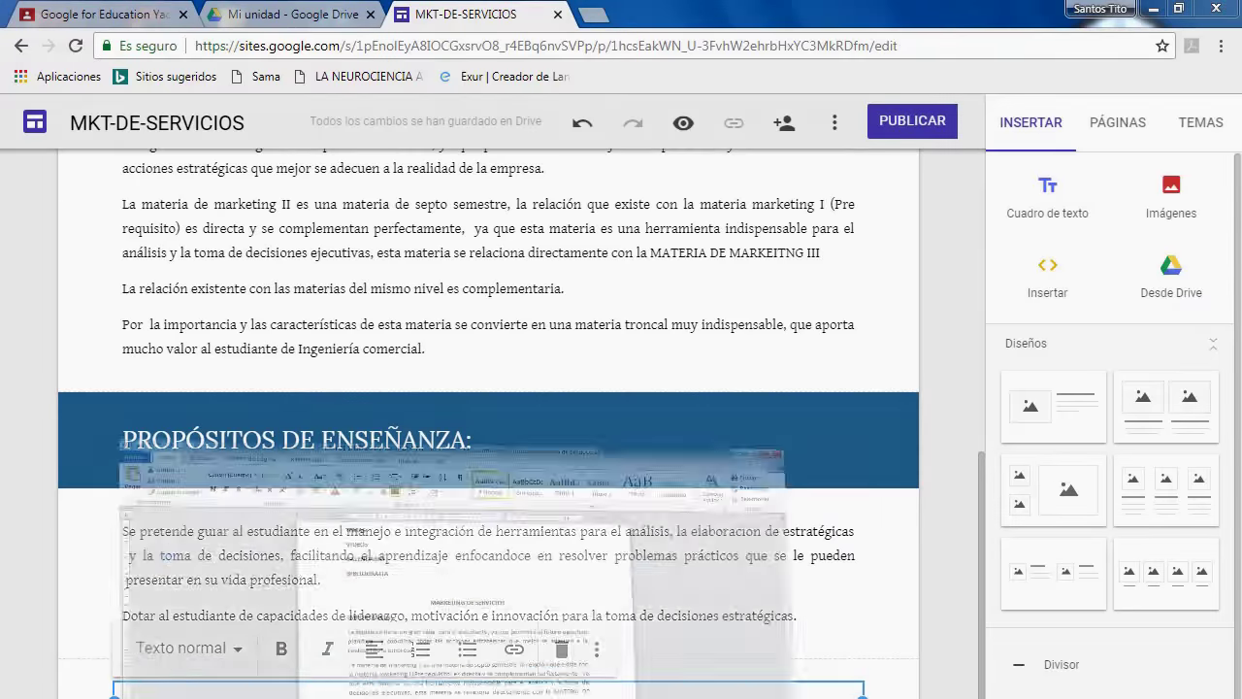
scroll(620, 426, down, 2)
scroll(561, 536, down, 5)
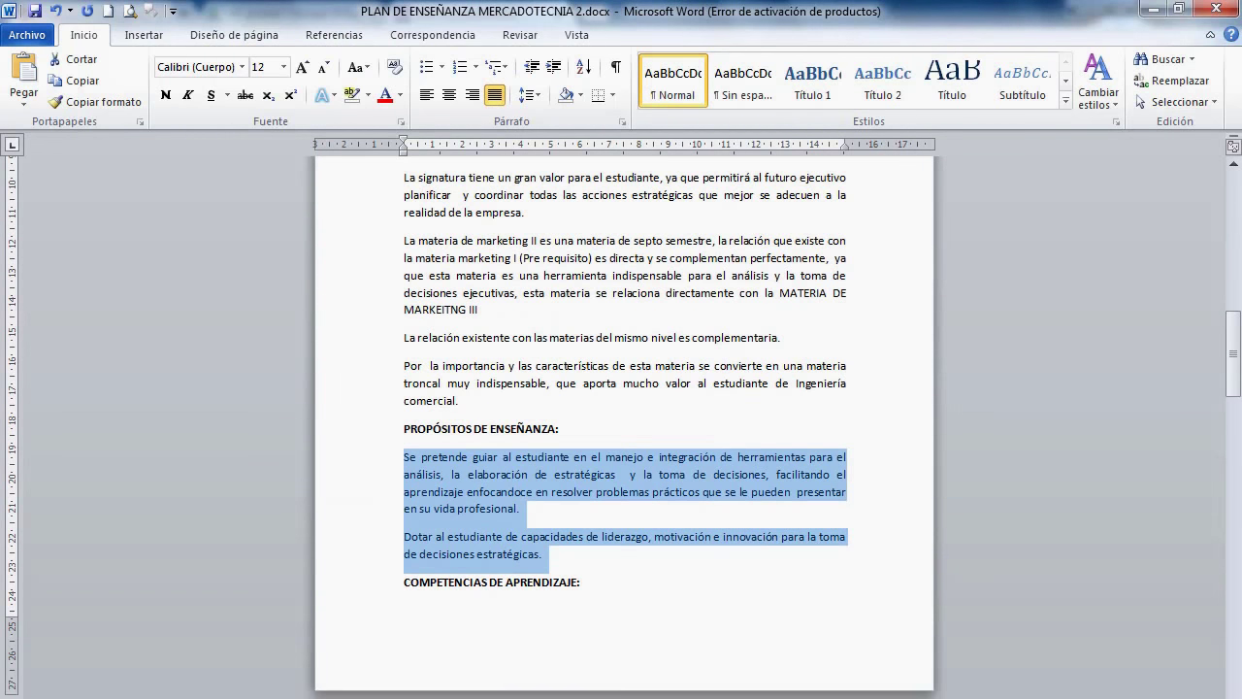
drag(590, 470, 415, 476)
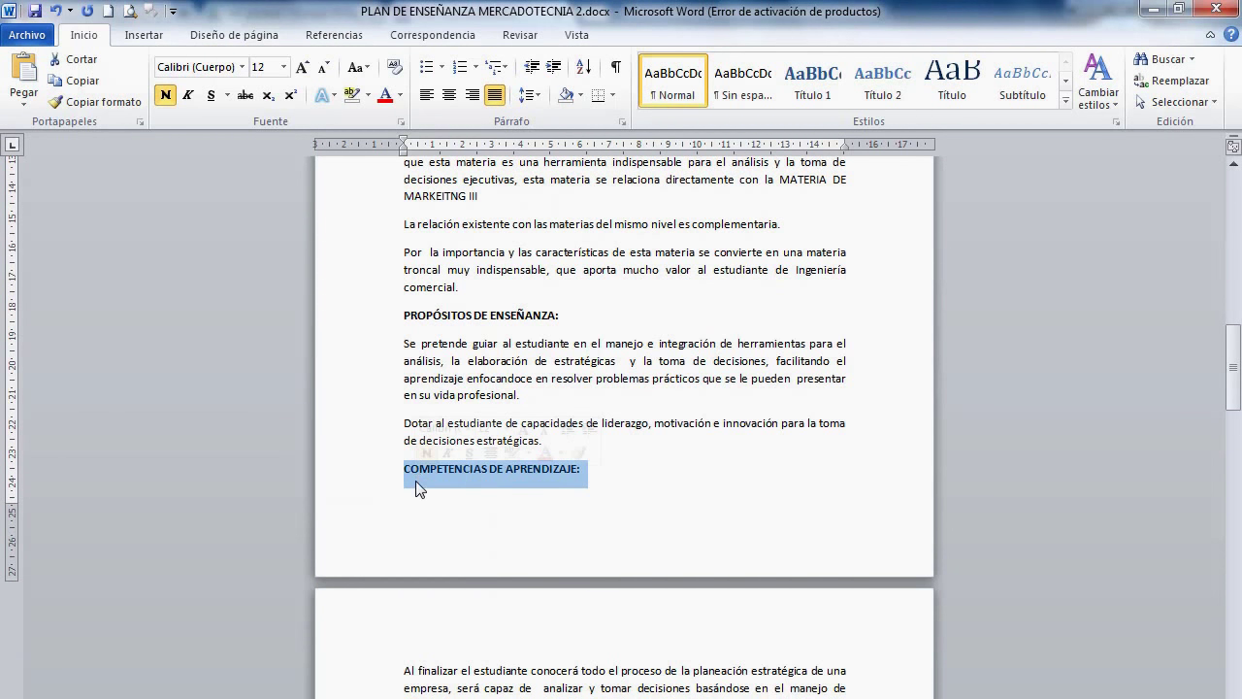
right_click(417, 481)
click(474, 514)
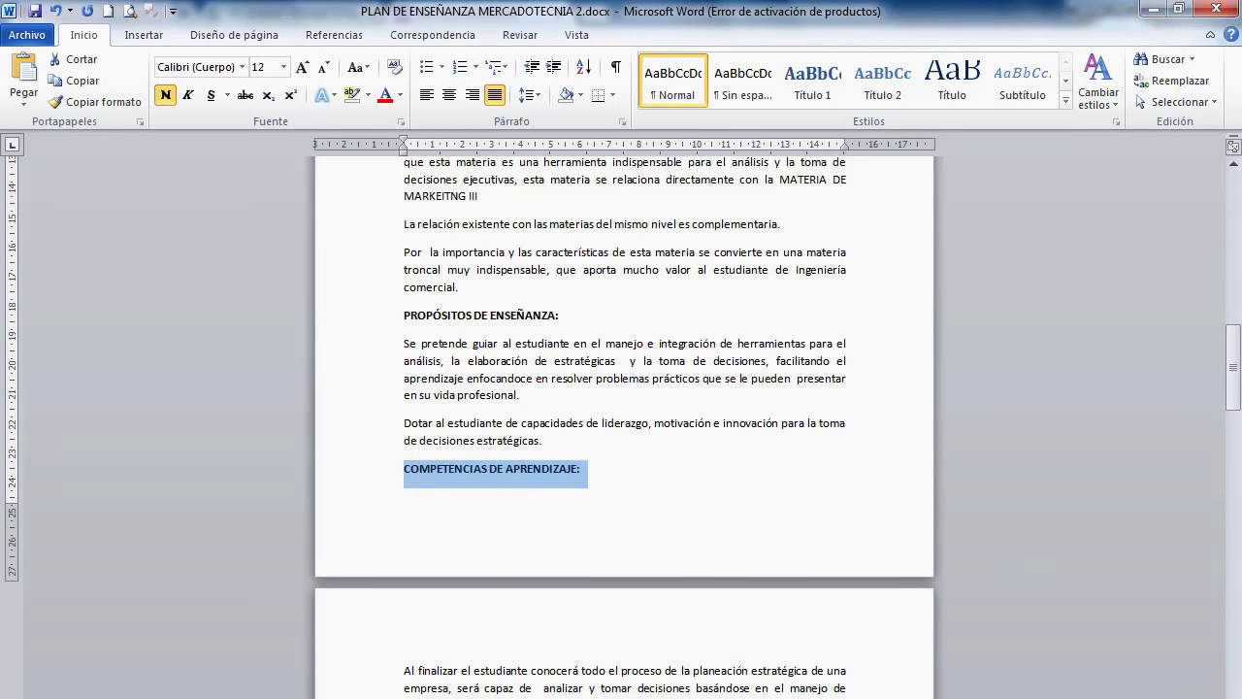
key(alt+Tab)
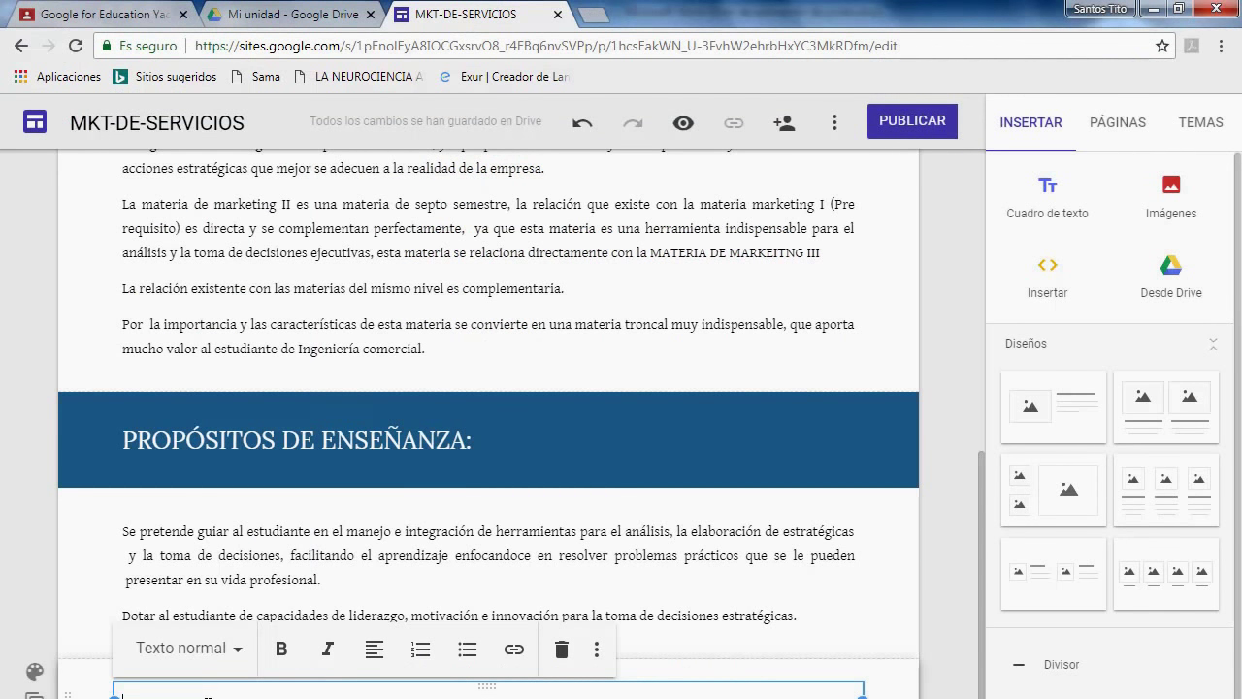
key(ctrl+v)
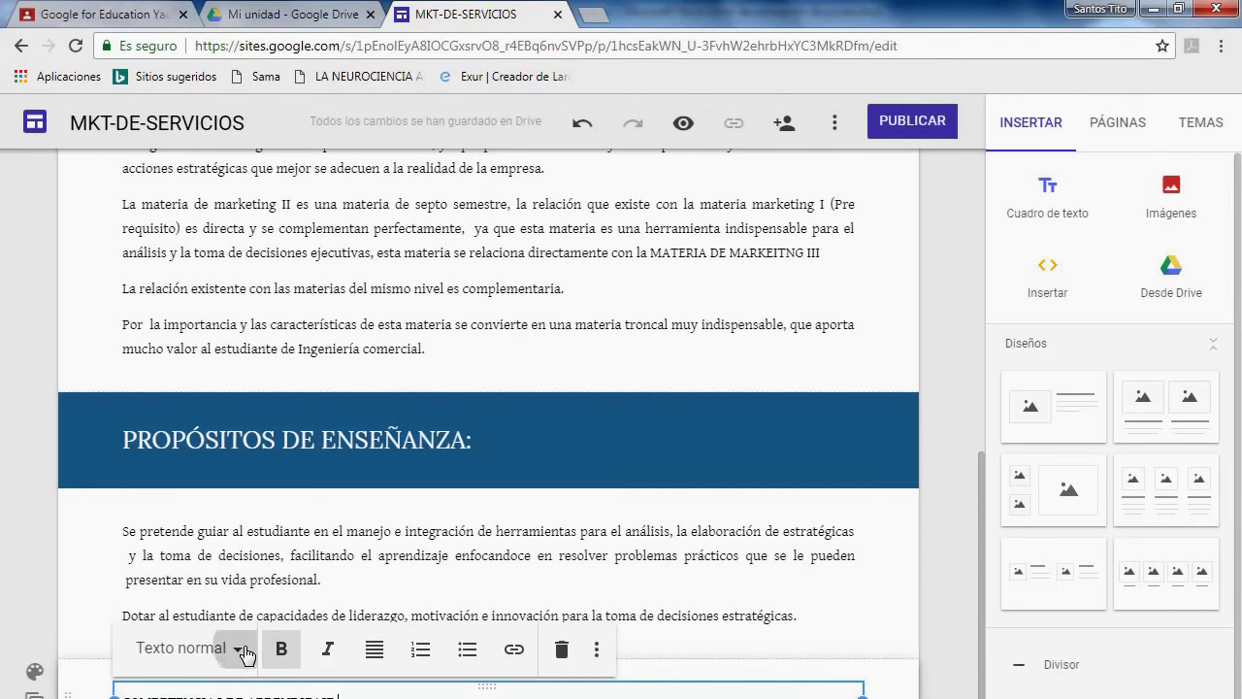
Format the COMPETENCIAS DE APRENDIZAJE text as Encabezado and apply the Énfasis 2 style to its section.
click(237, 648)
key(ctrl+z)
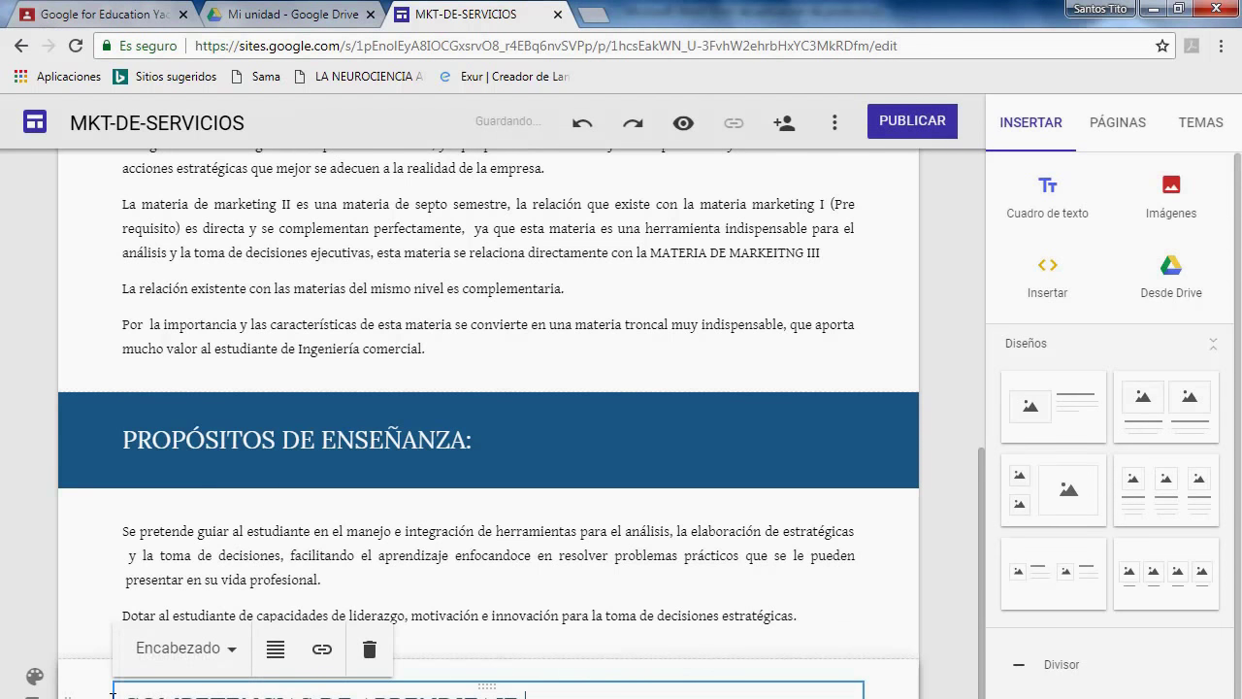
click(35, 677)
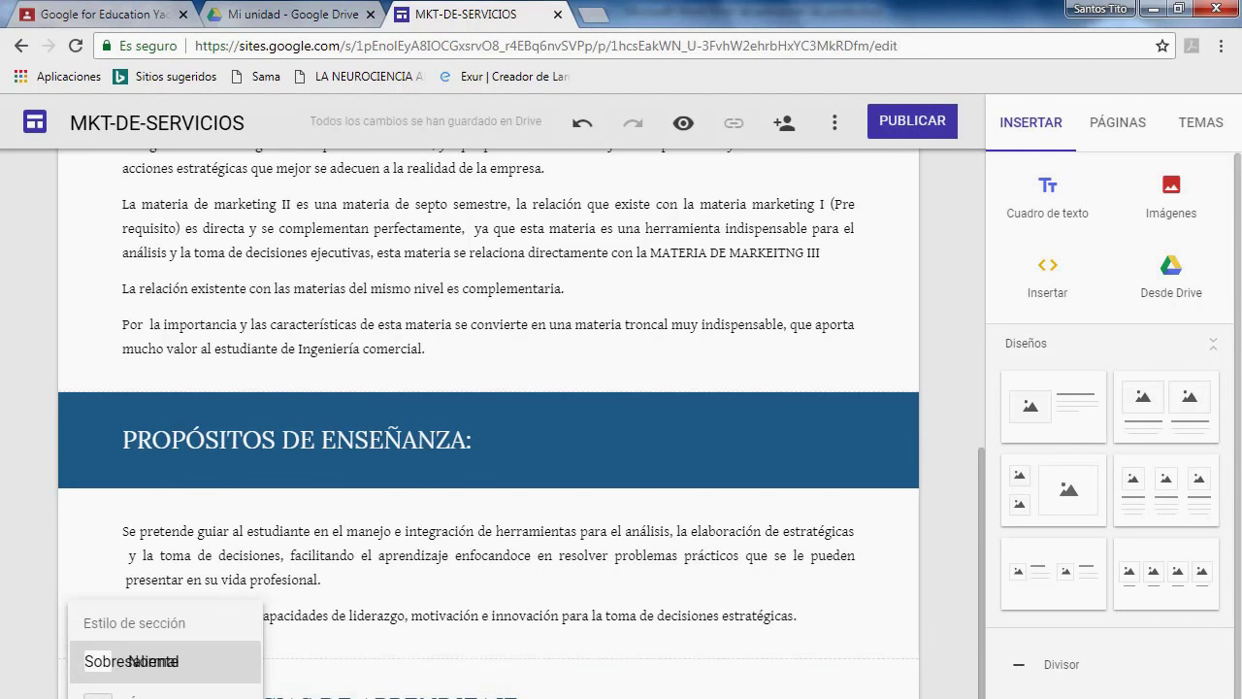
click(98, 661)
scroll(489, 423, up, 3)
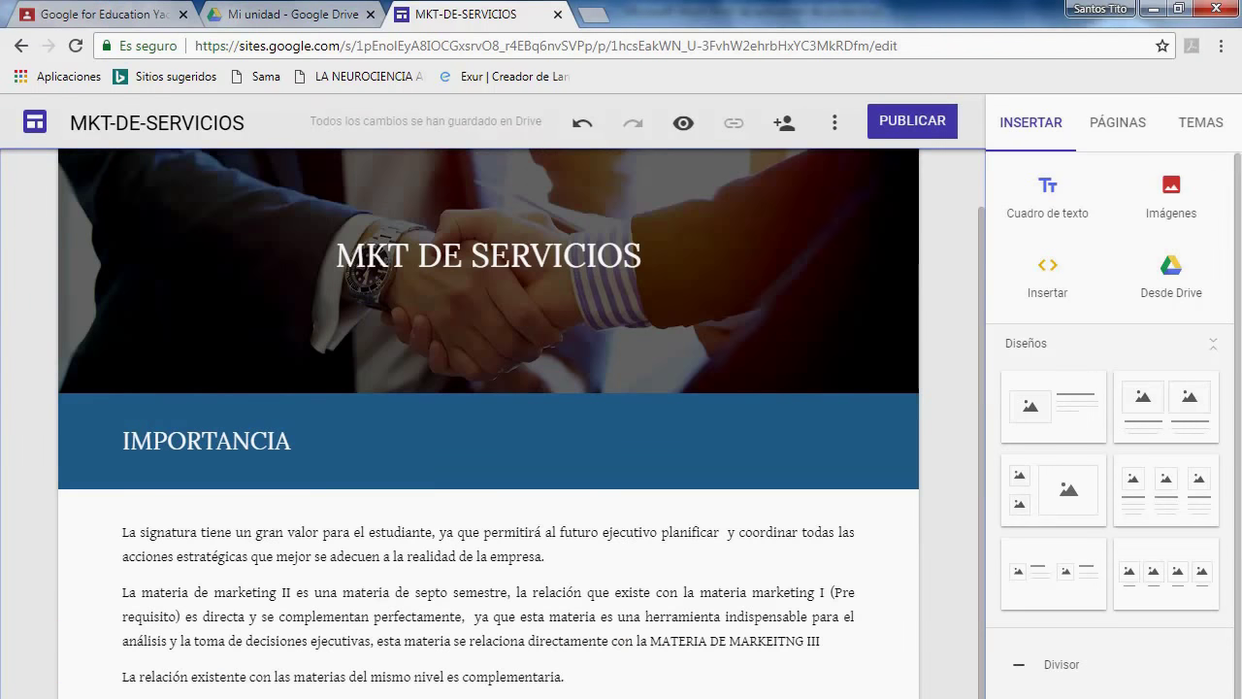
scroll(489, 423, down, 3)
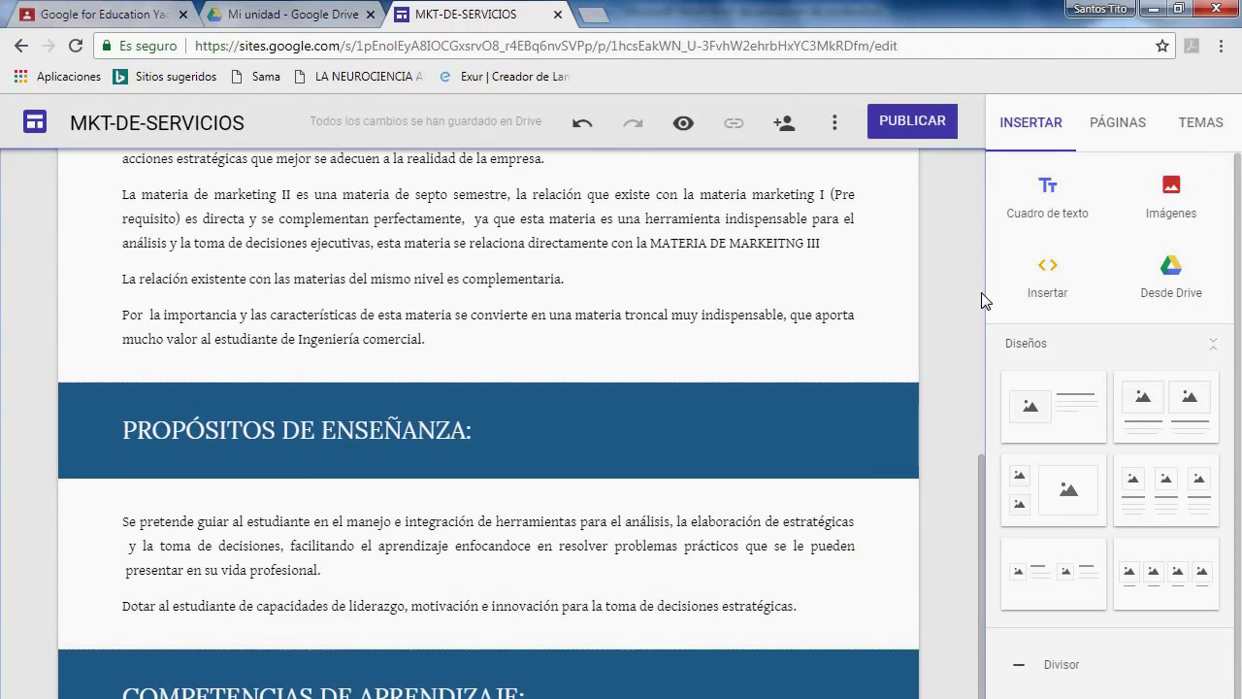
Insert a text box below the COMPETENCIAS DE APRENDIZAJE section and paste the paragraph beginning "Al finalizar el estudiante" copied from the Word document.
click(1031, 205)
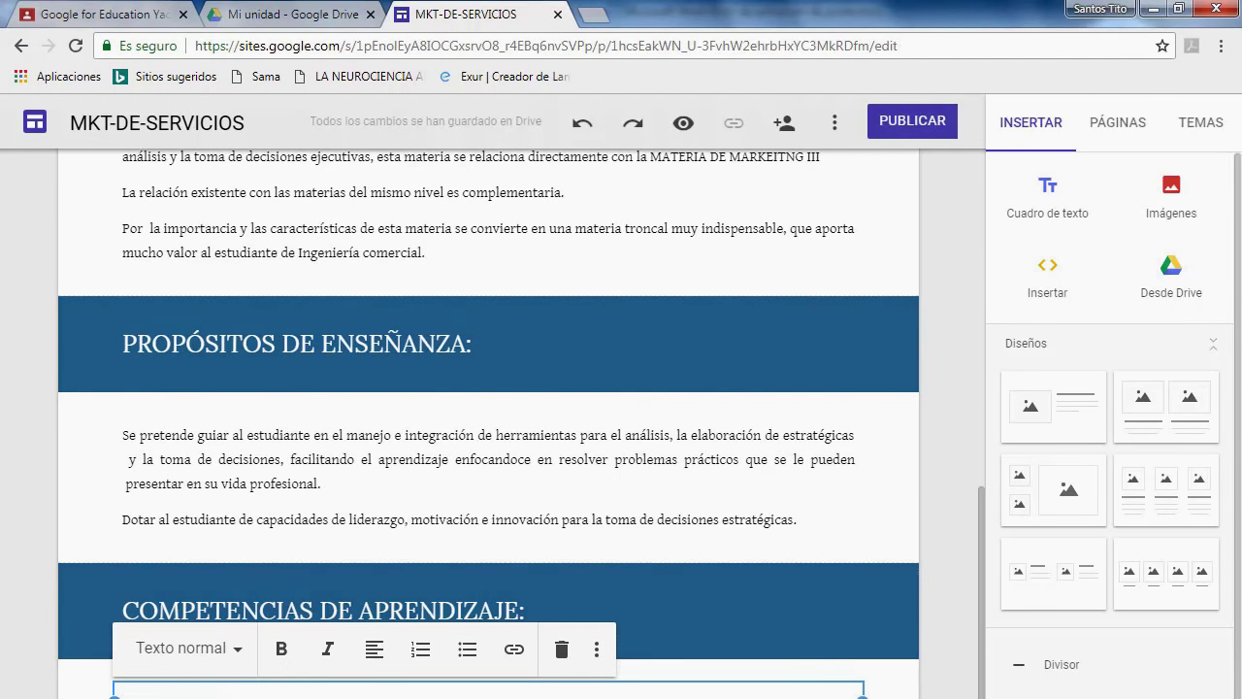
key(alt+Tab)
drag(406, 632, 573, 681)
right_click(573, 682)
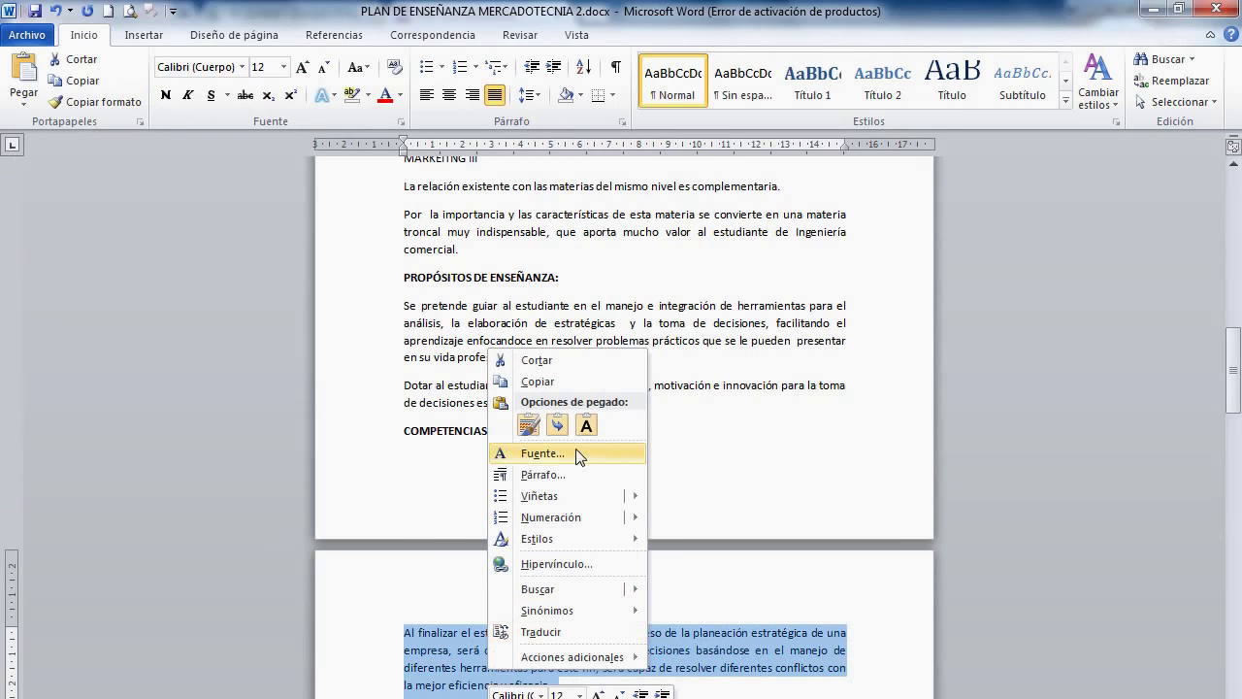
click(538, 381)
key(alt+Tab)
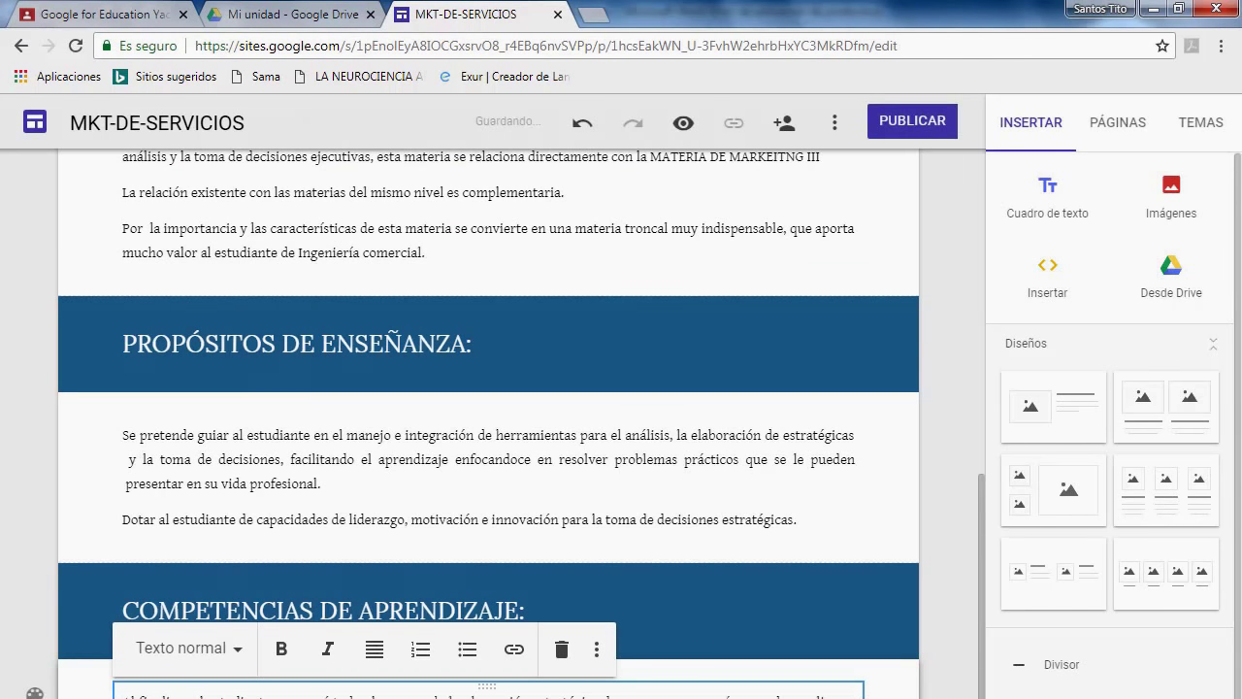
key(BackSpace)
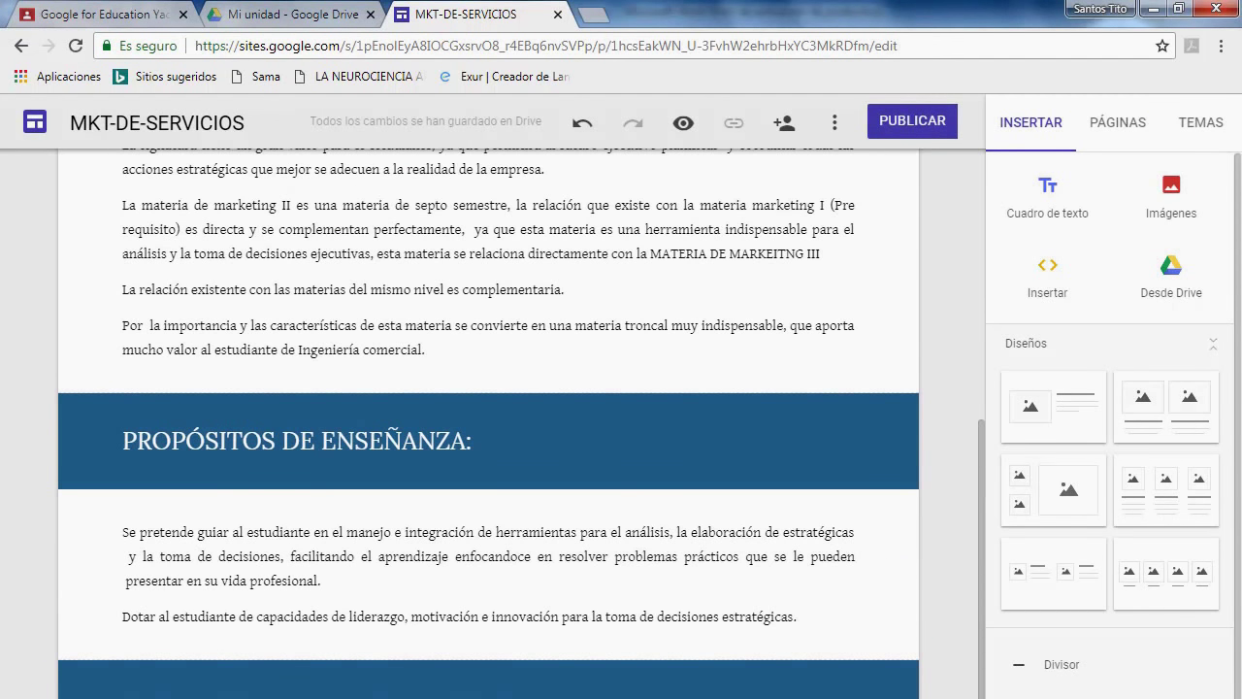
scroll(489, 417, up, 5)
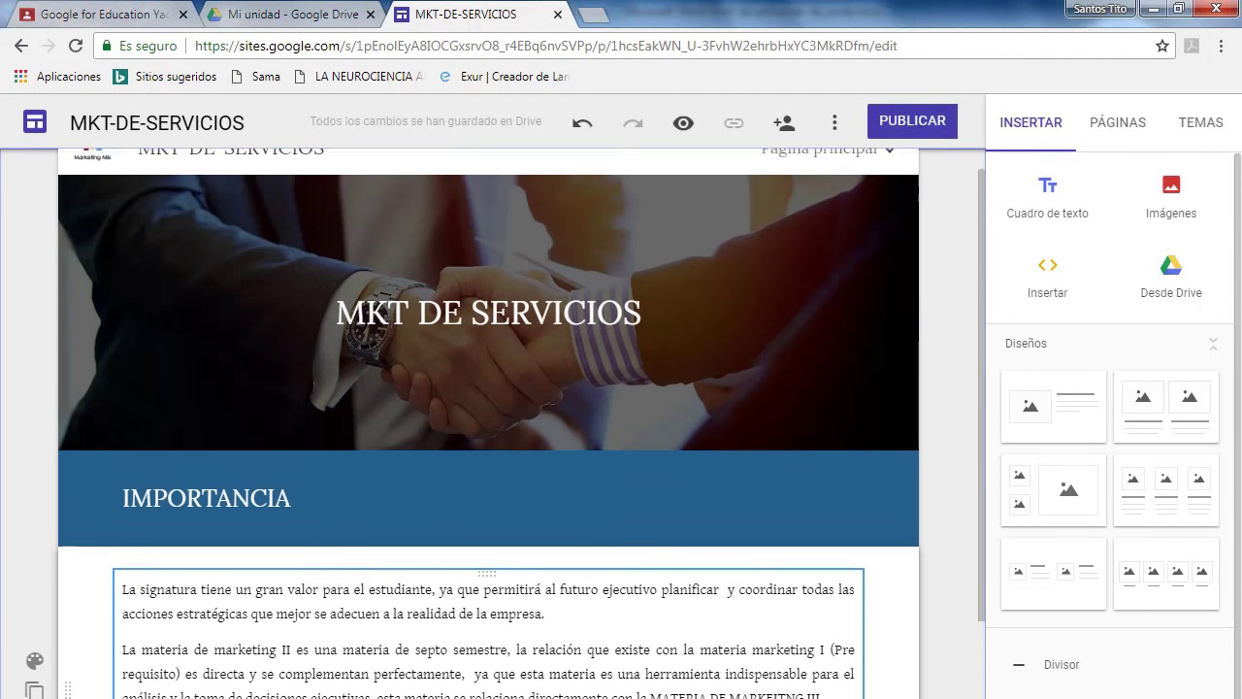
Review the sections of the INICIO page from the header image down to COMPETENCIAS DE APRENDIZAJE.
scroll(537, 672, down, 7)
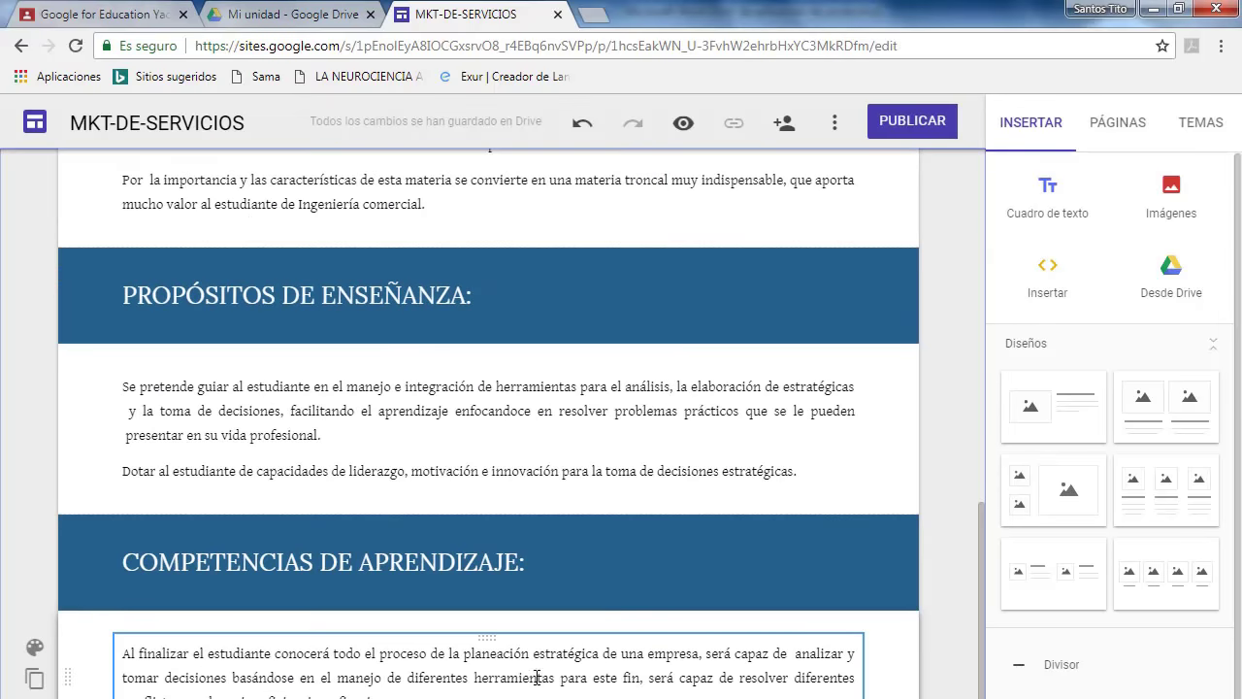
scroll(537, 681, up, 7)
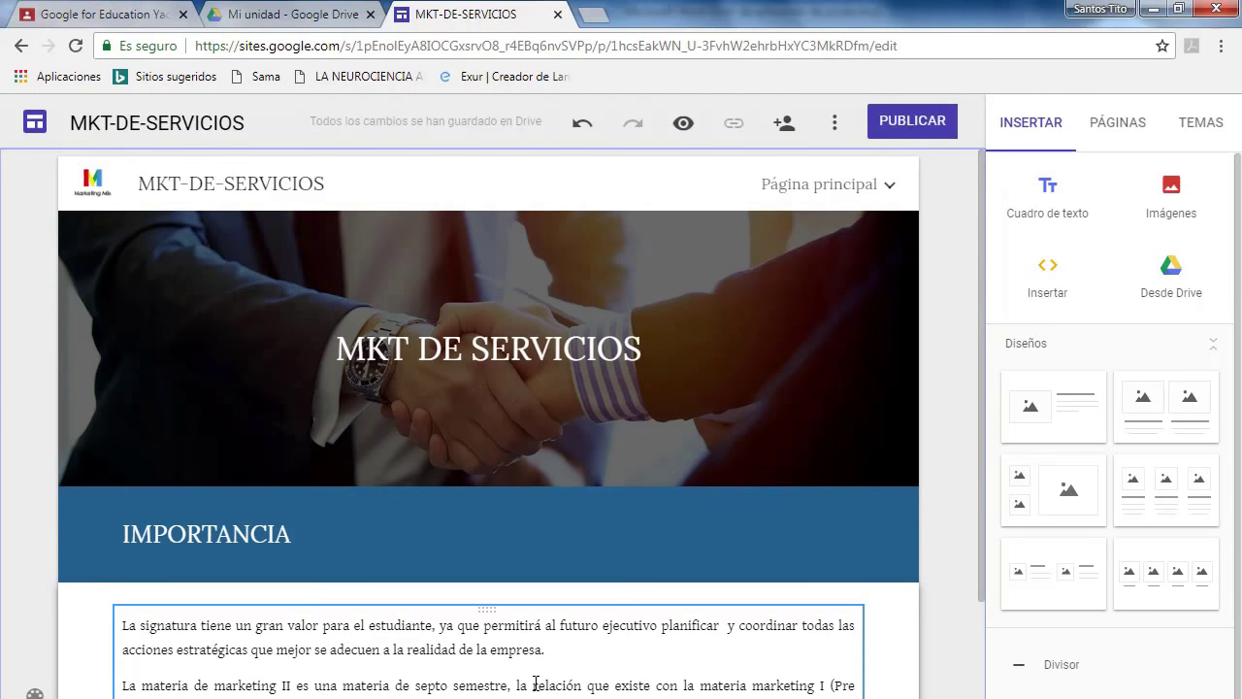
scroll(532, 685, down, 7)
scroll(532, 685, up, 7)
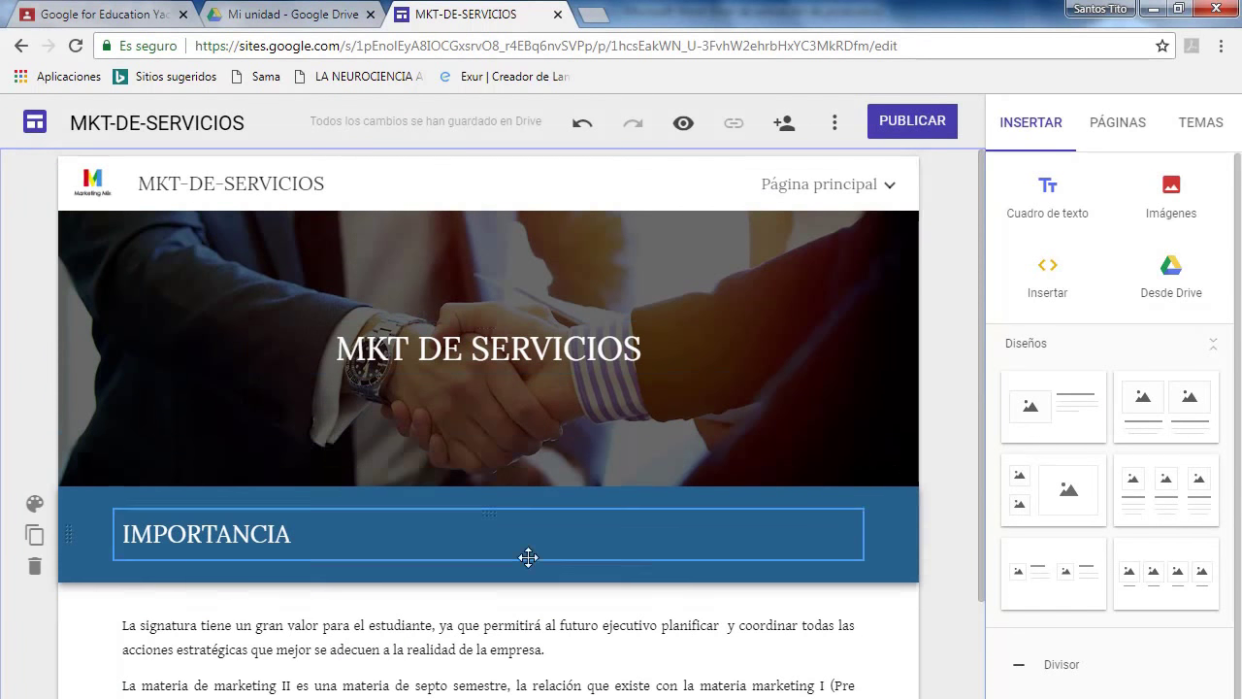
scroll(436, 553, down, 1)
scroll(346, 548, down, 4)
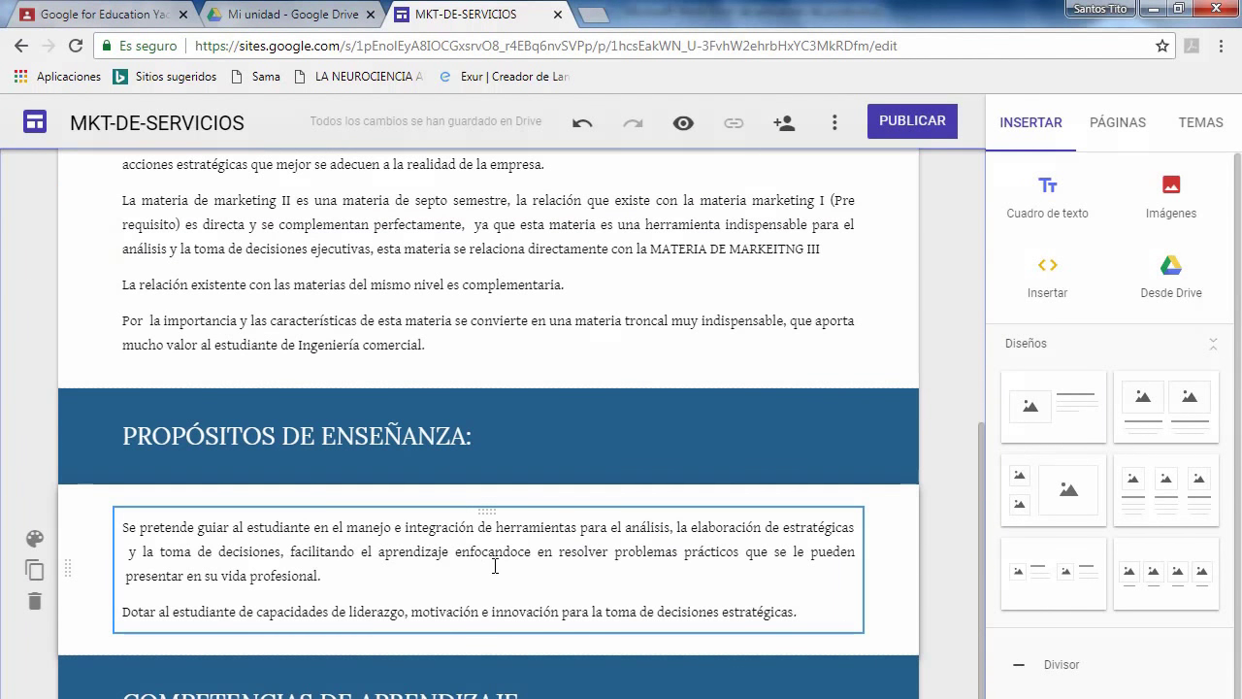
scroll(476, 559, down, 1)
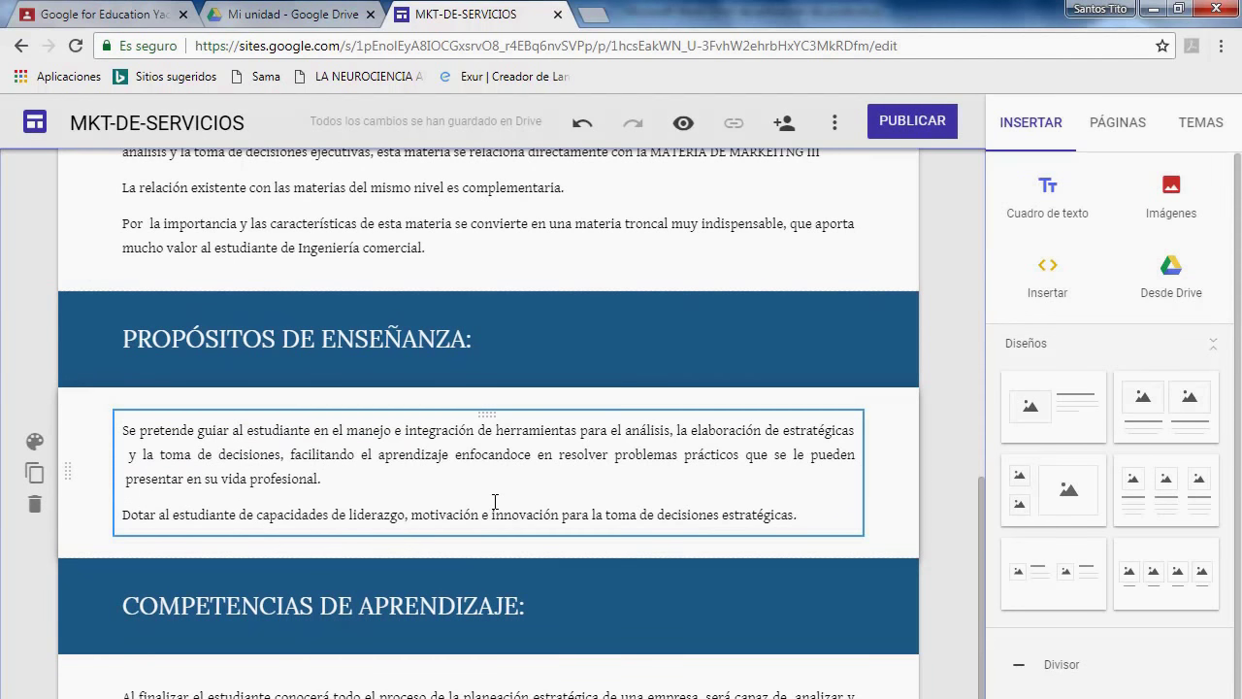
scroll(470, 585, down, 1)
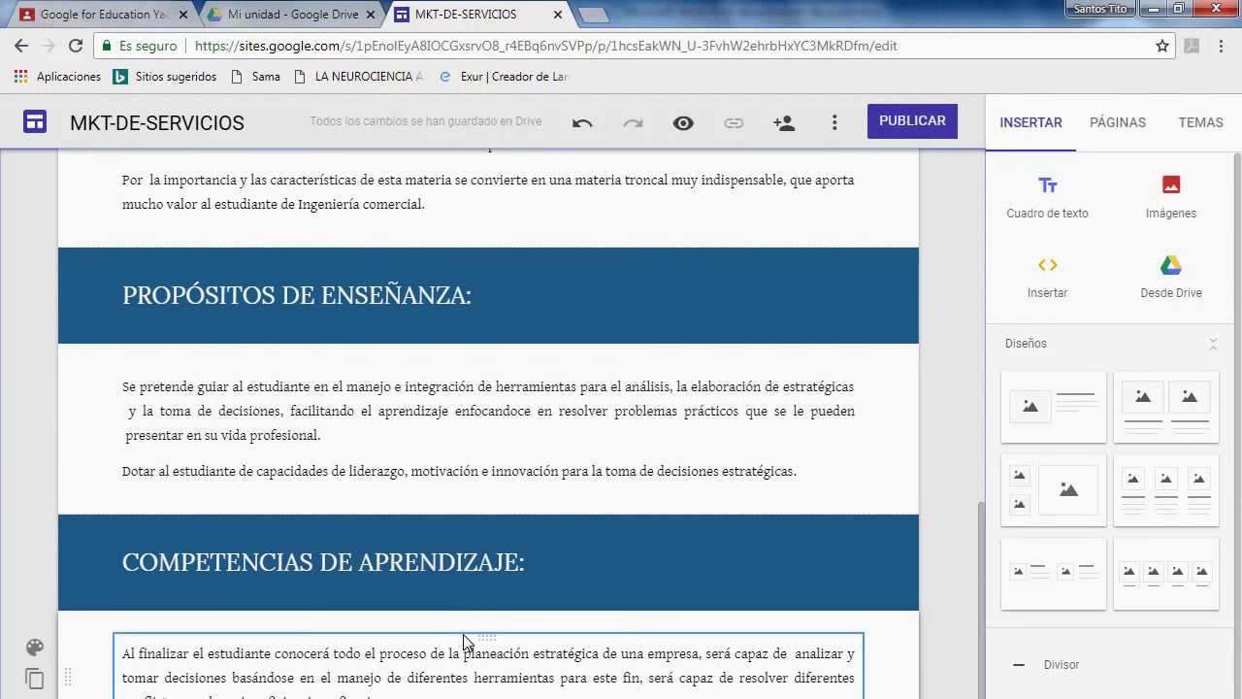
Add a colon to the end of the IMPORTANCIA heading and check it against the other section headings.
scroll(496, 655, up, 5)
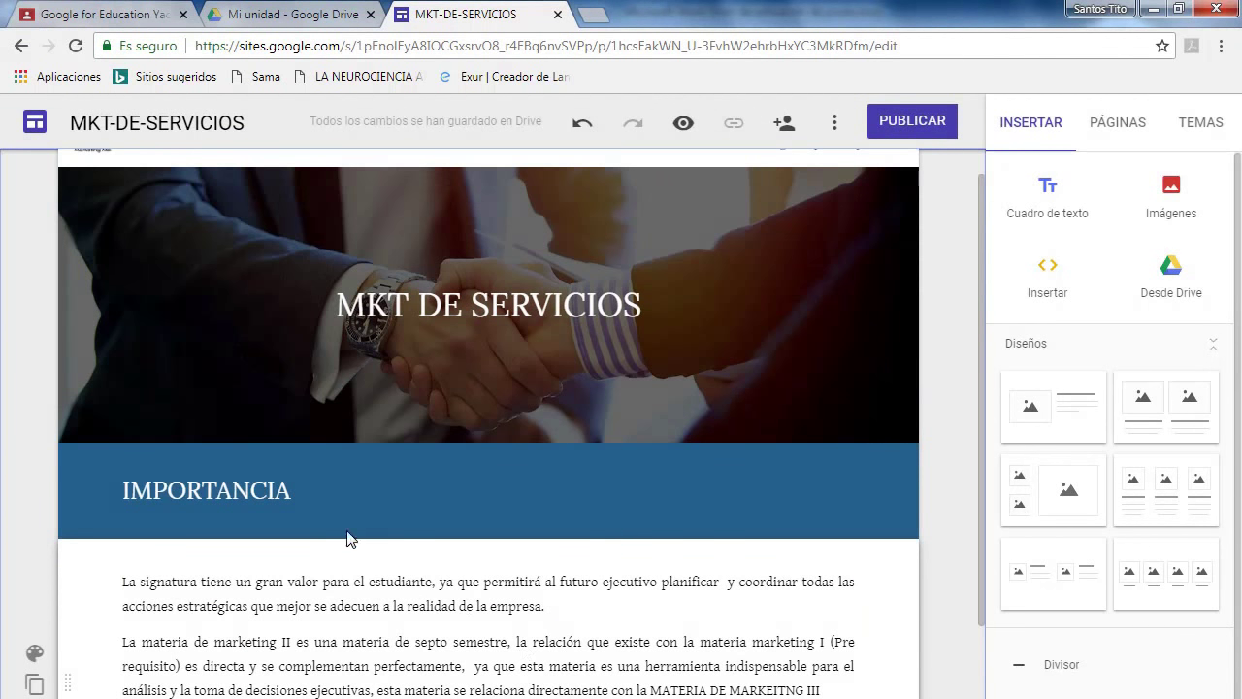
click(293, 495)
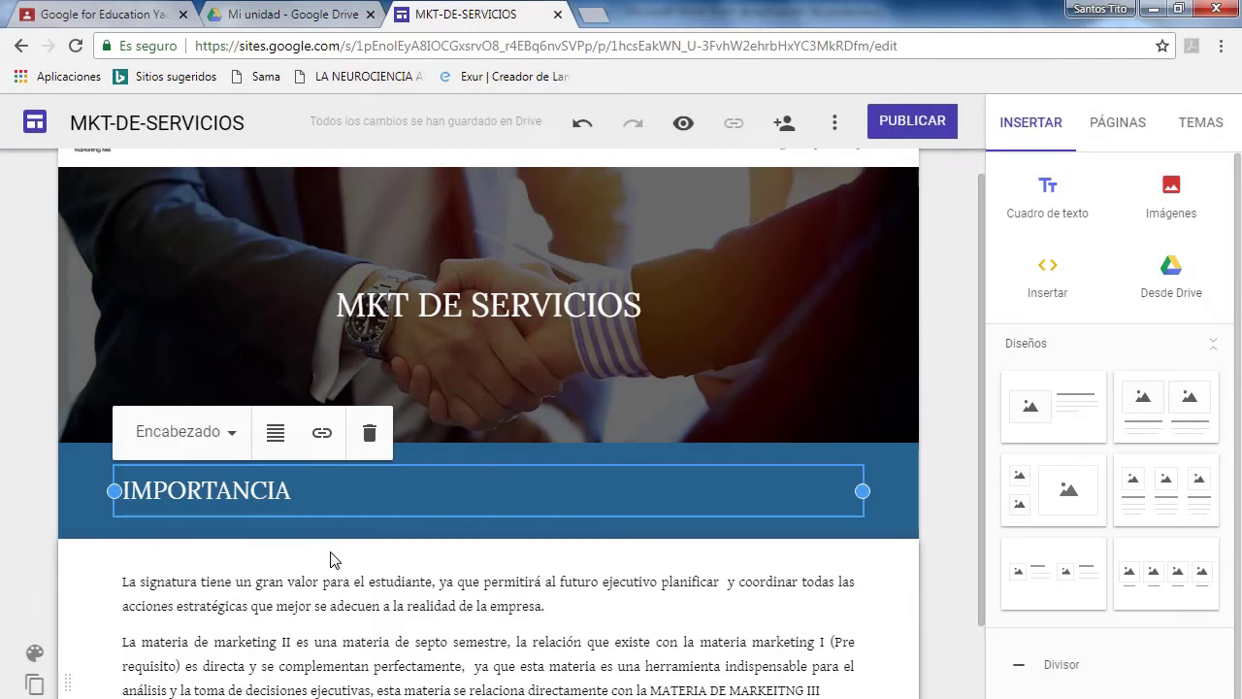
text(:)
click(544, 605)
scroll(485, 631, down, 2)
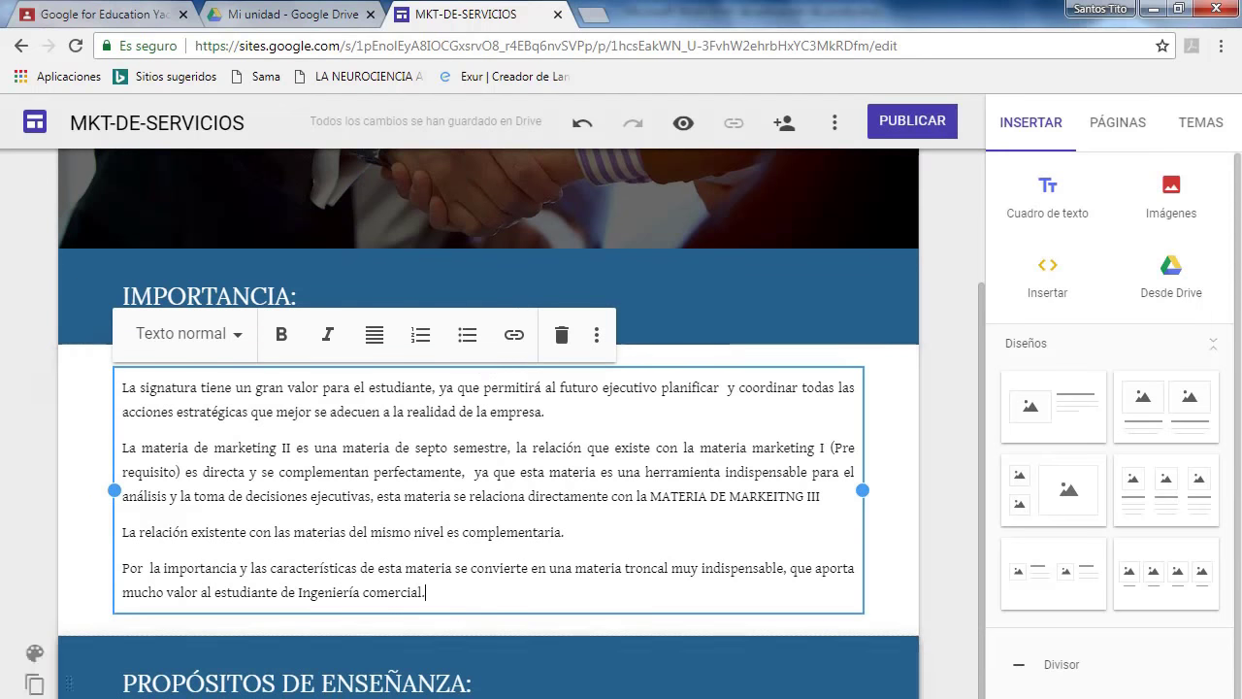
scroll(475, 602, down, 2)
scroll(492, 605, down, 2)
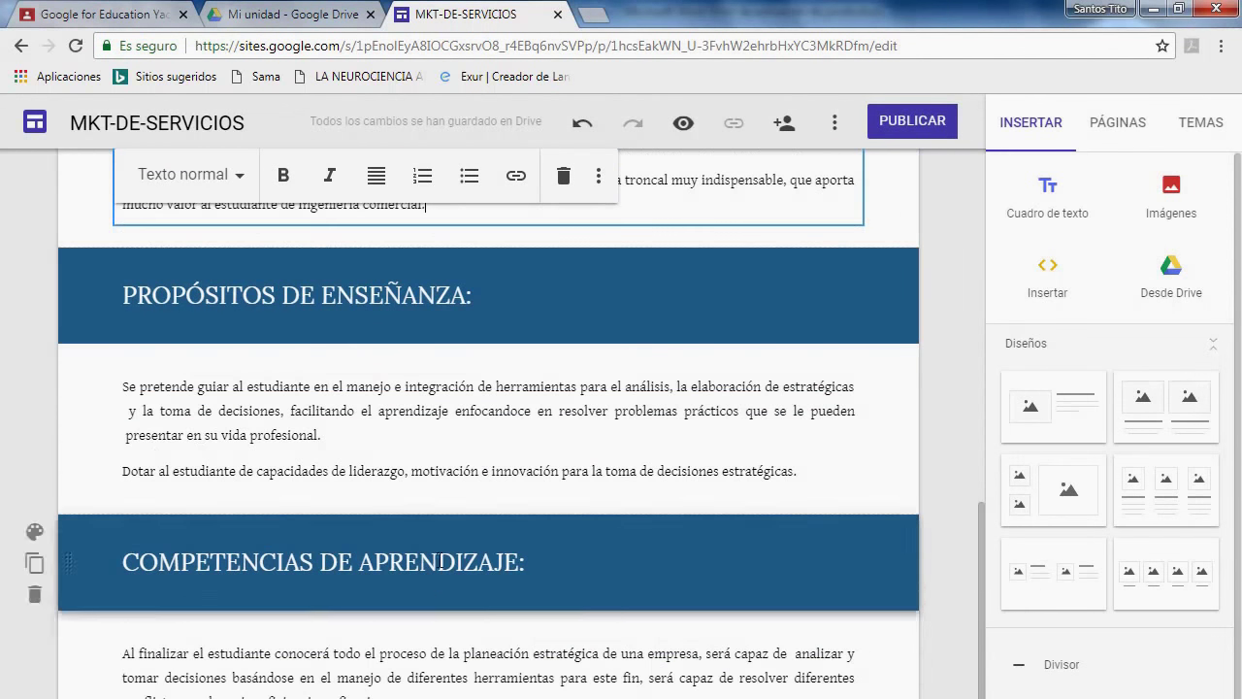
scroll(576, 563, up, 3)
scroll(651, 484, up, 3)
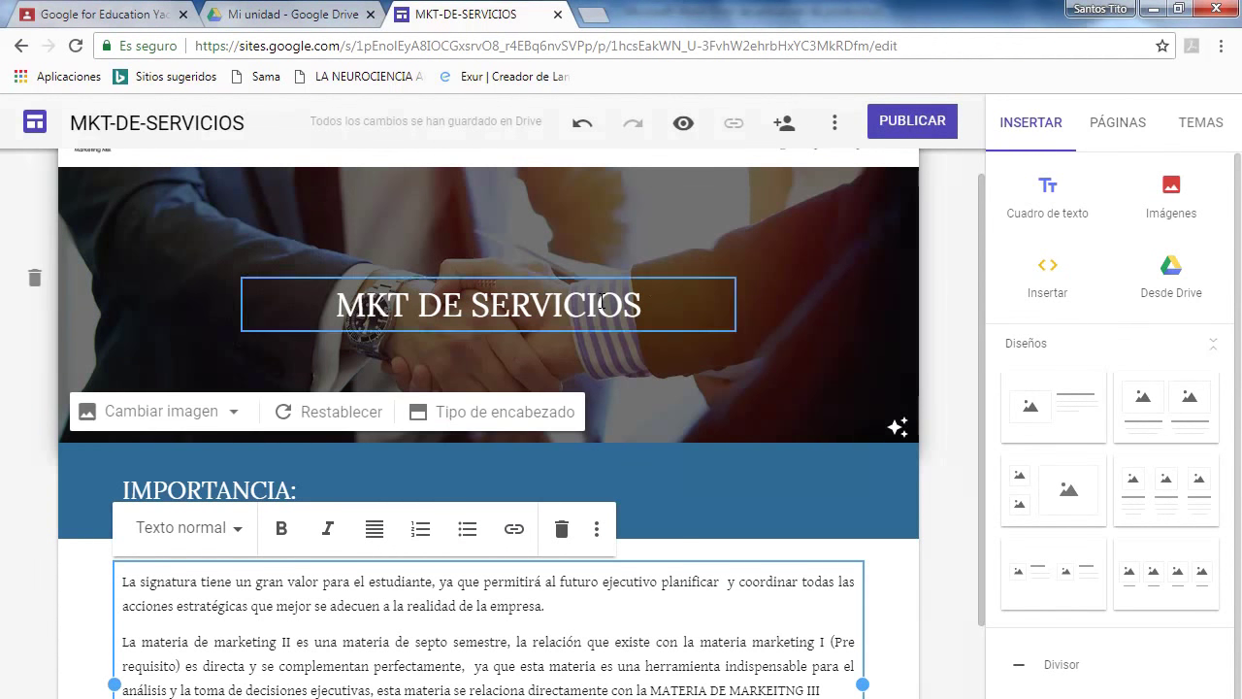
Open the METODOLOGIA page for editing and format its header title as Encabezado.
click(1117, 136)
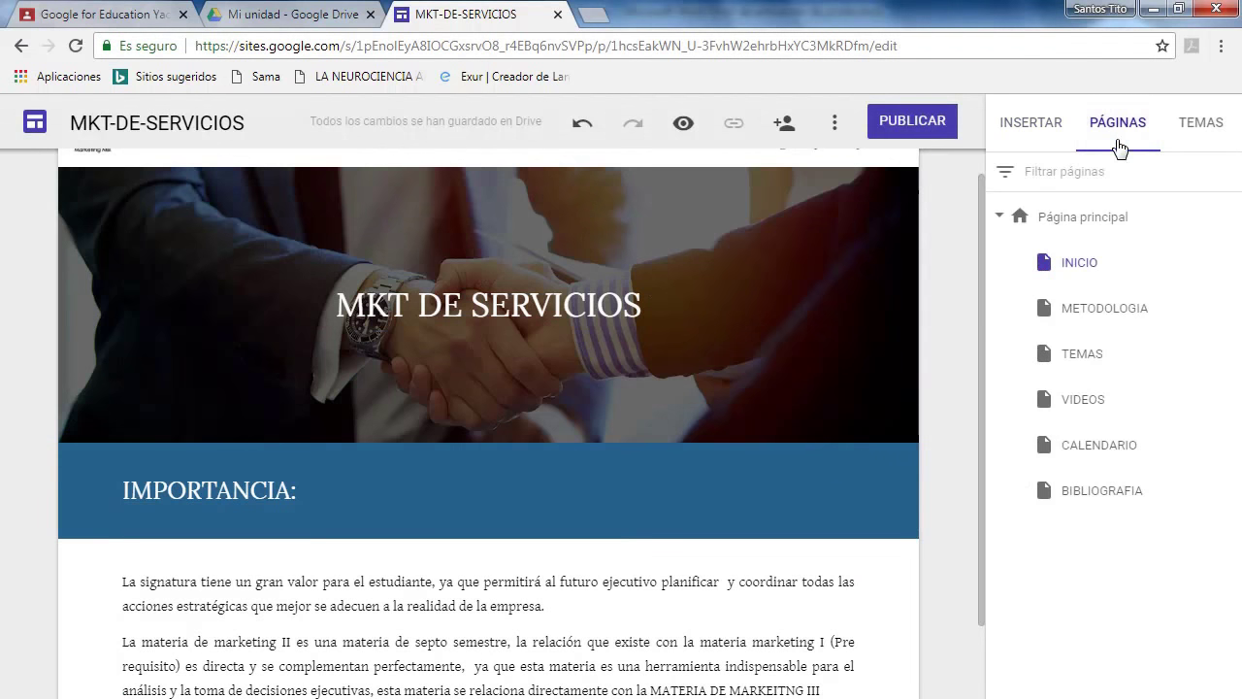
click(1104, 318)
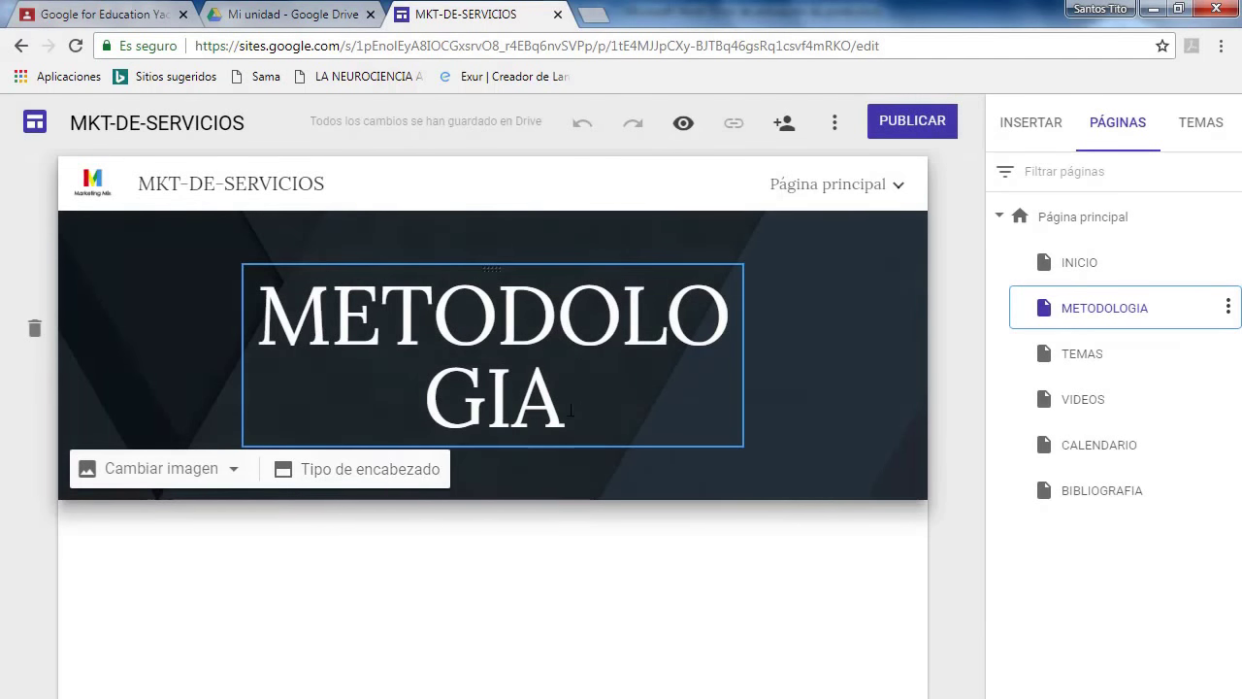
drag(570, 411, 245, 323)
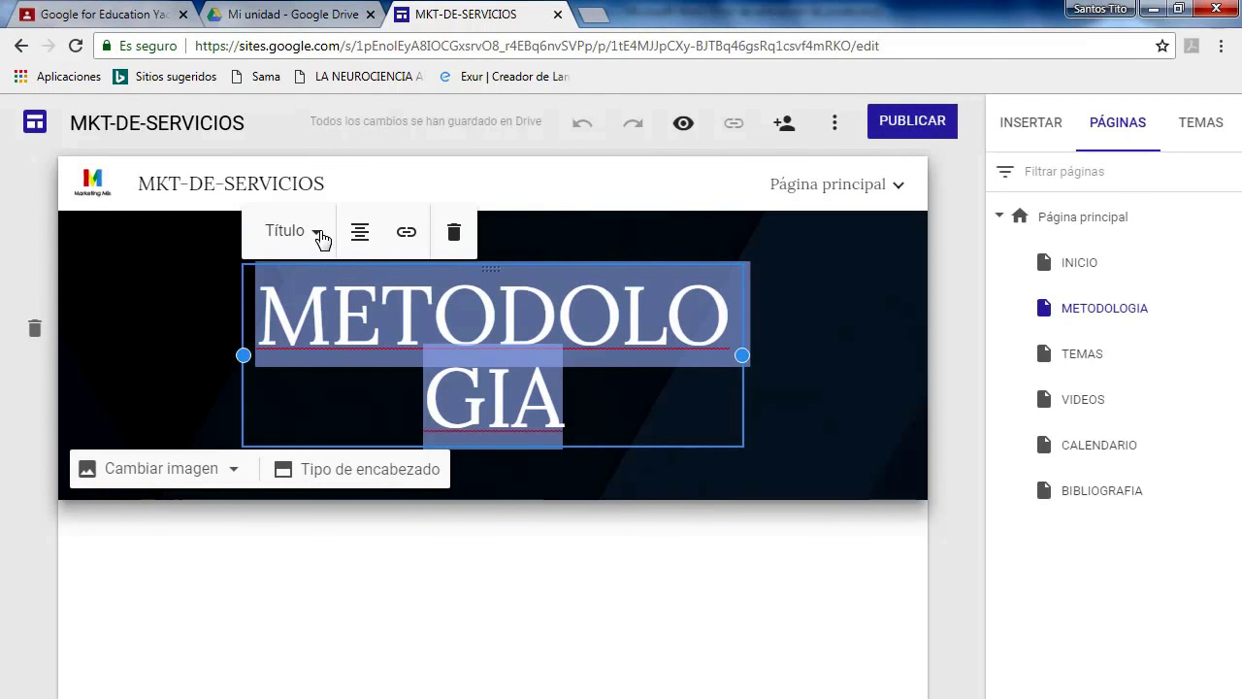
click(317, 233)
click(274, 337)
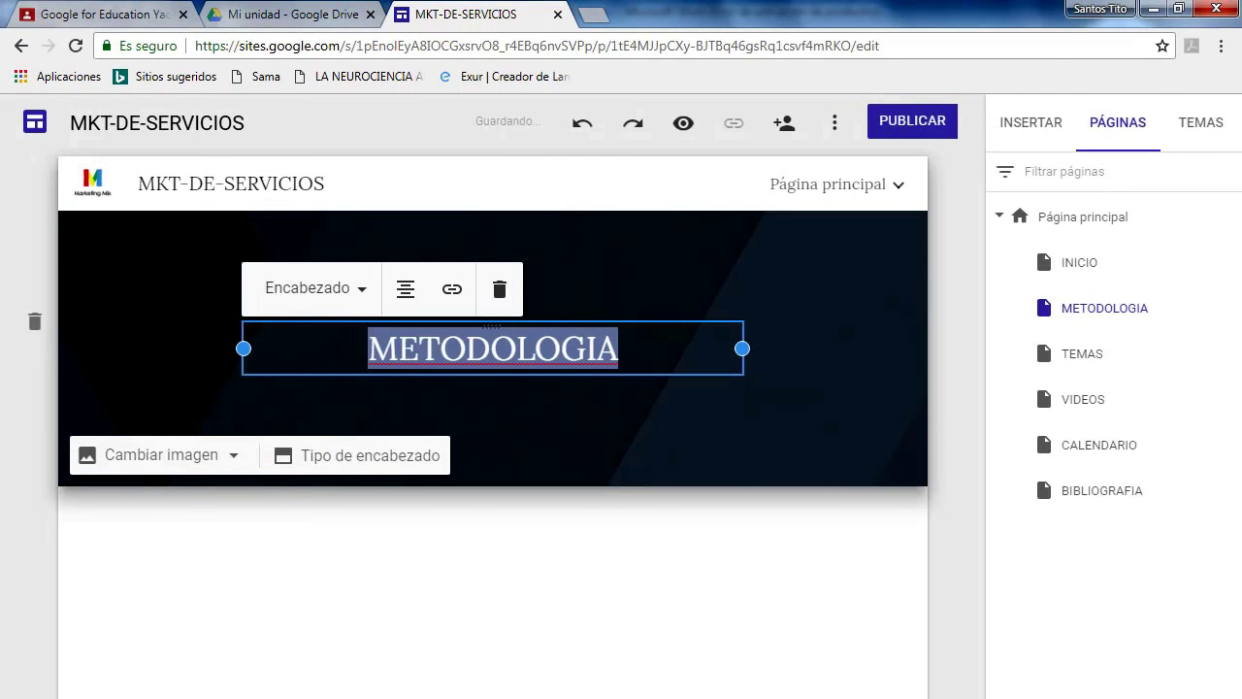
Correct the spelling of the page's header title to METODOLOGÍA using the spelling suggestion.
click(571, 431)
right_click(501, 355)
click(482, 355)
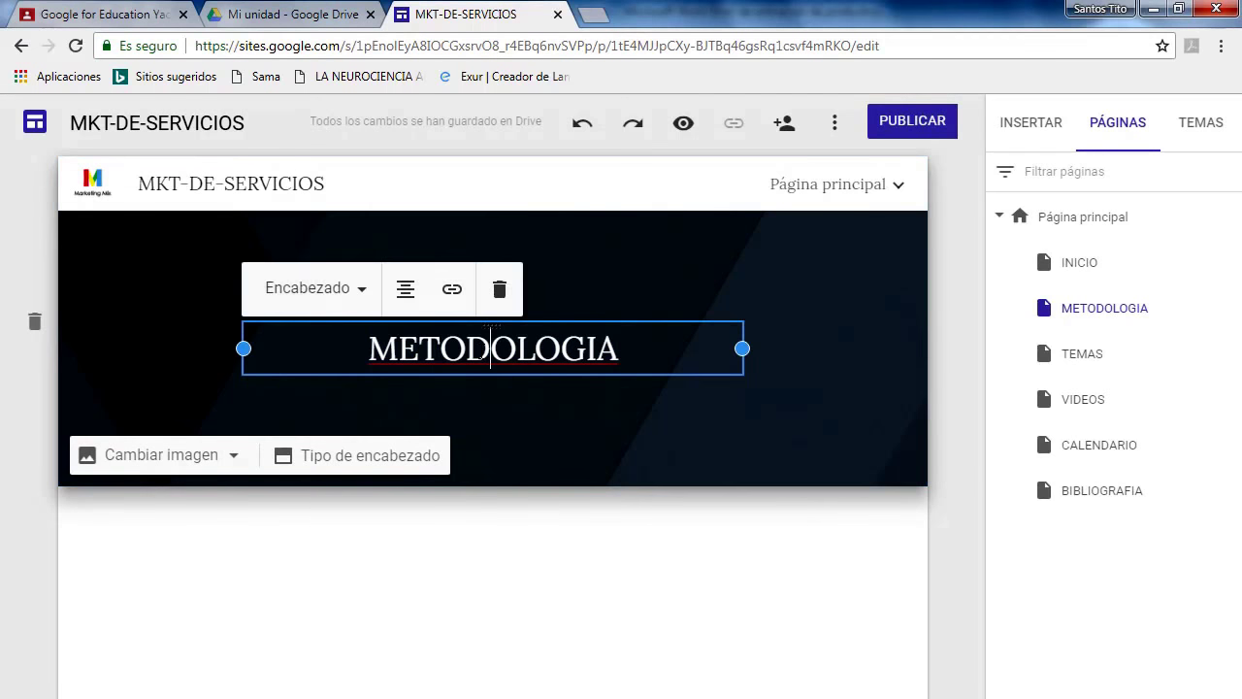
right_click(490, 349)
click(505, 363)
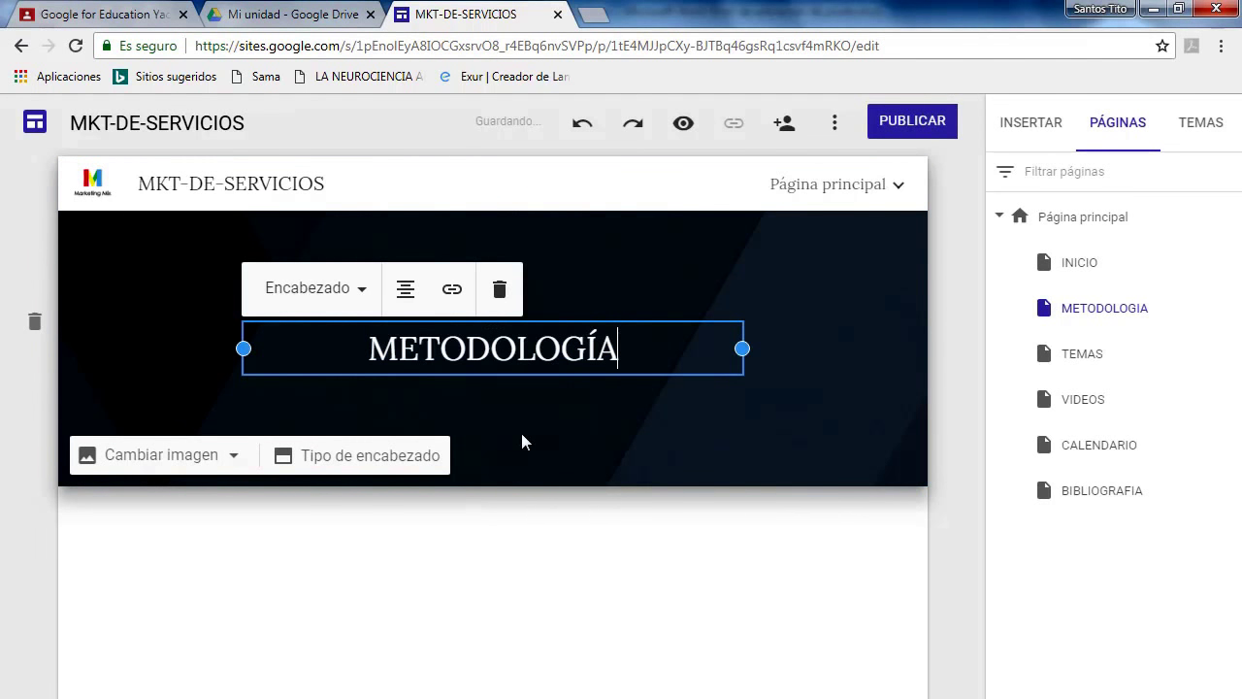
click(521, 433)
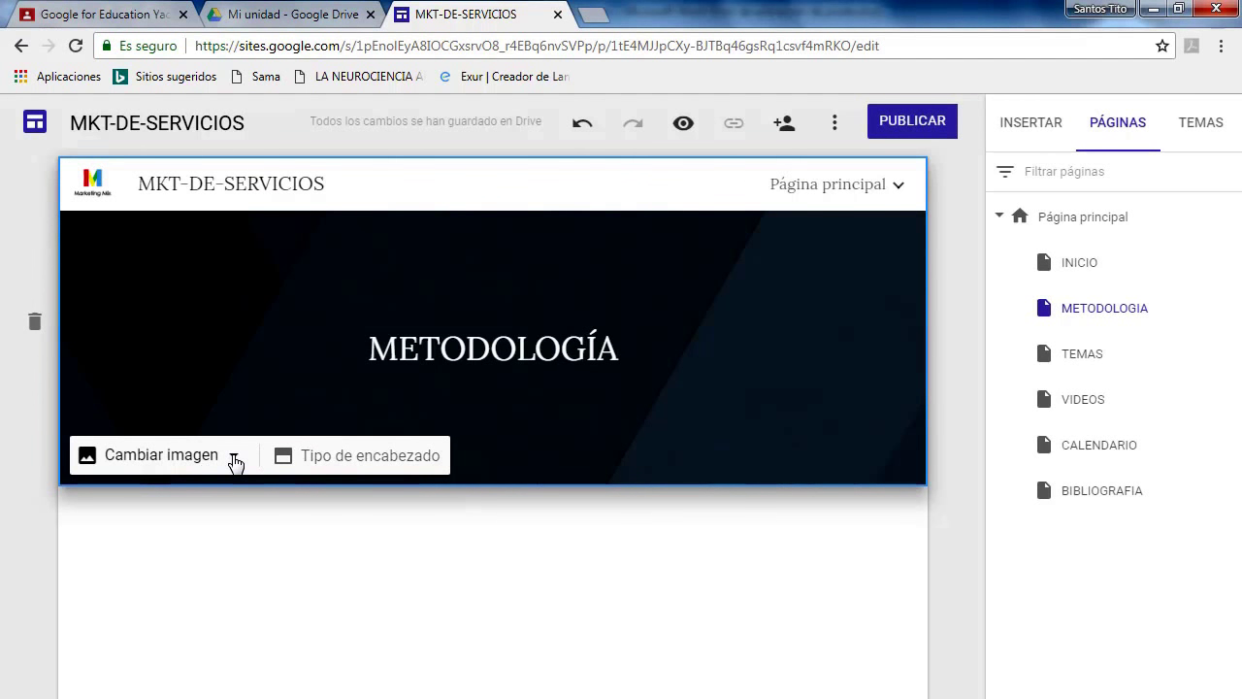
Change the METODOLOGÍA header image to 11.jpg from the MKT SERVICIOS folder in Google Drive.
click(234, 458)
click(191, 572)
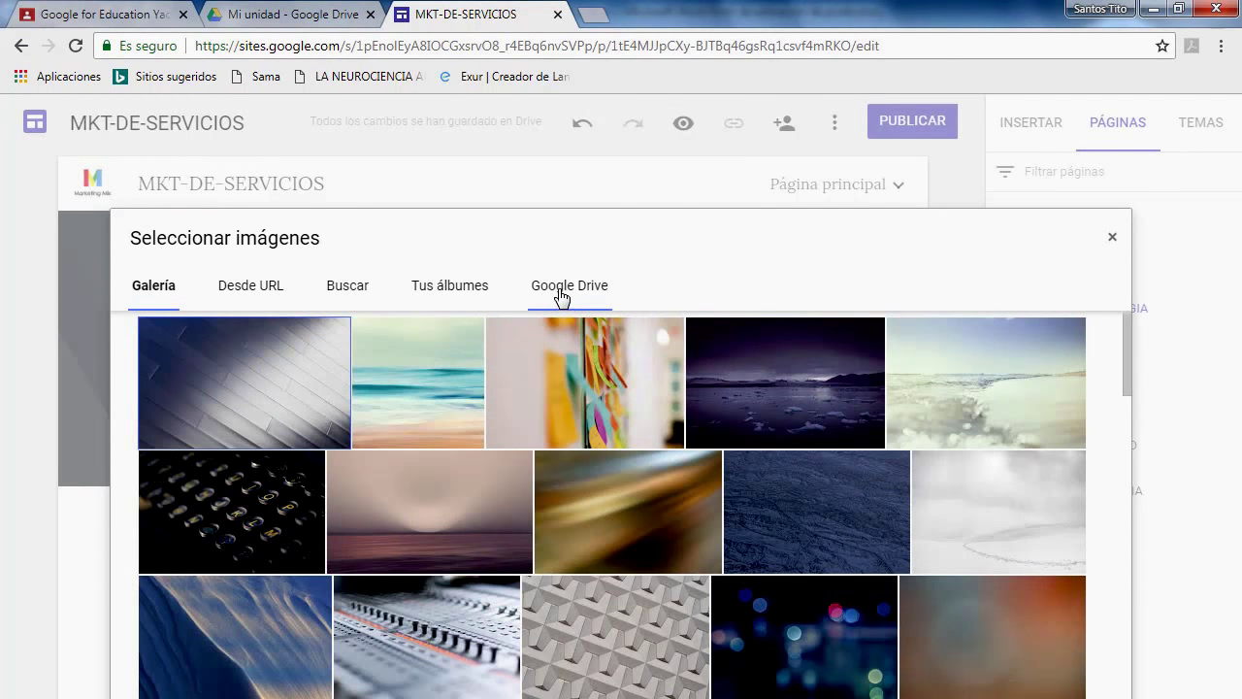
click(560, 291)
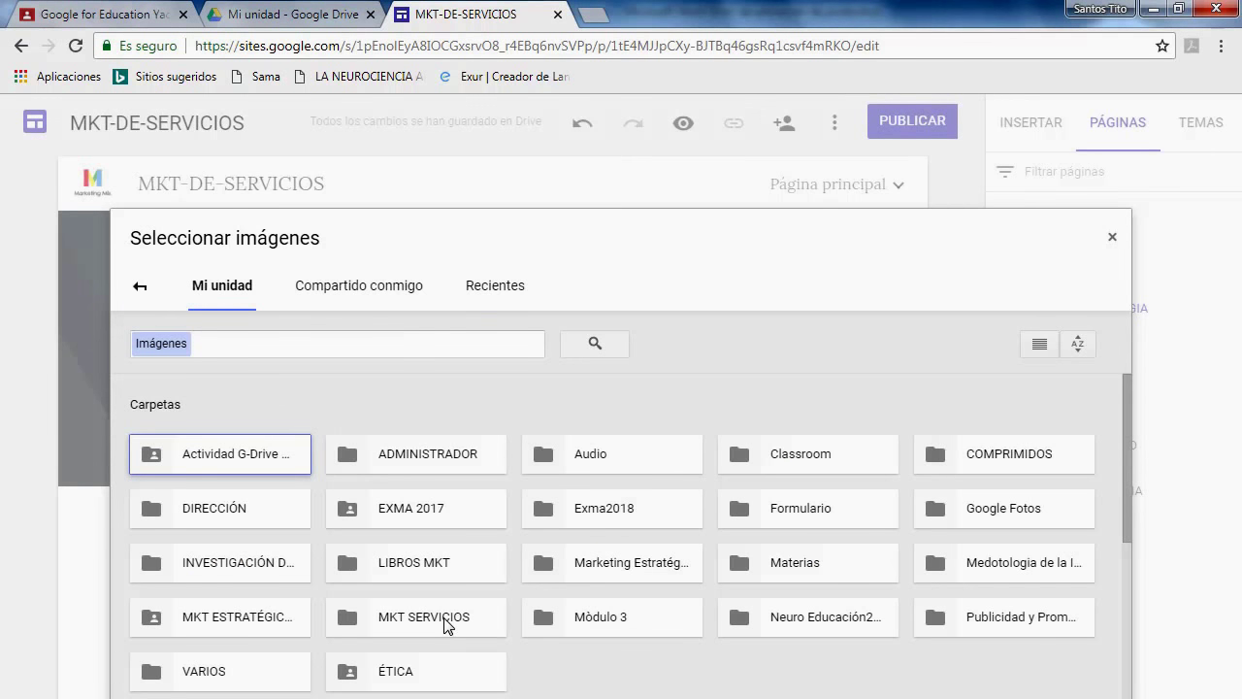
click(443, 621)
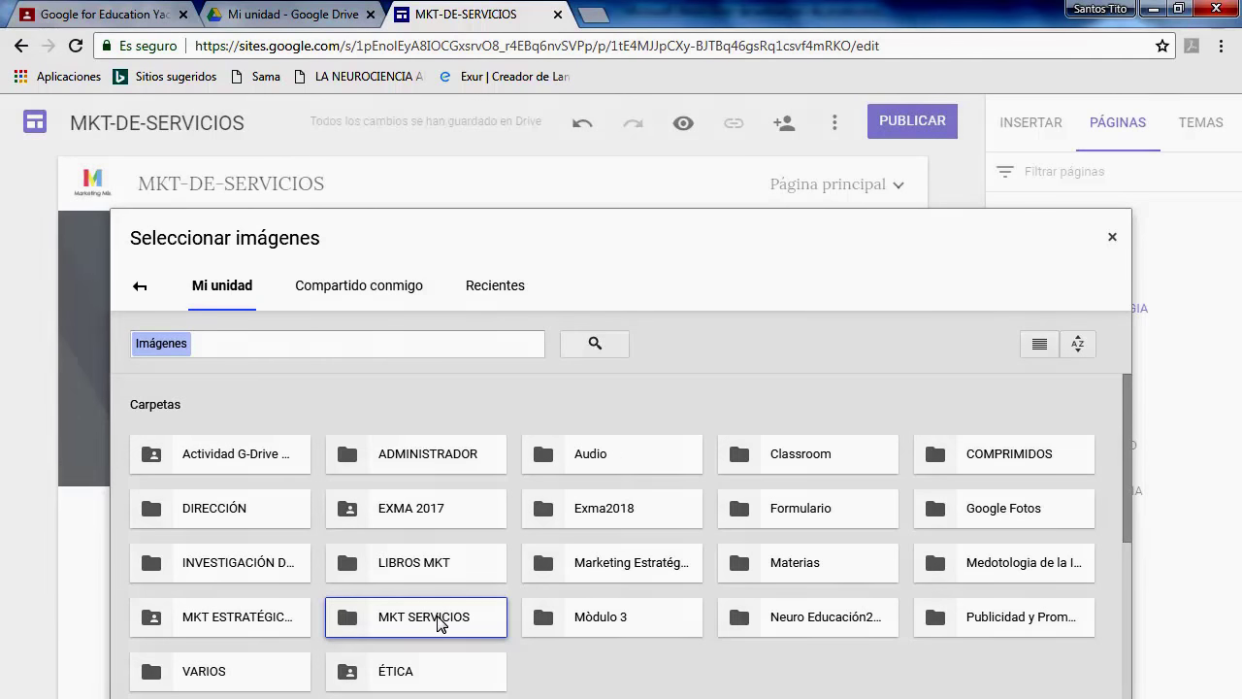
double_click(438, 616)
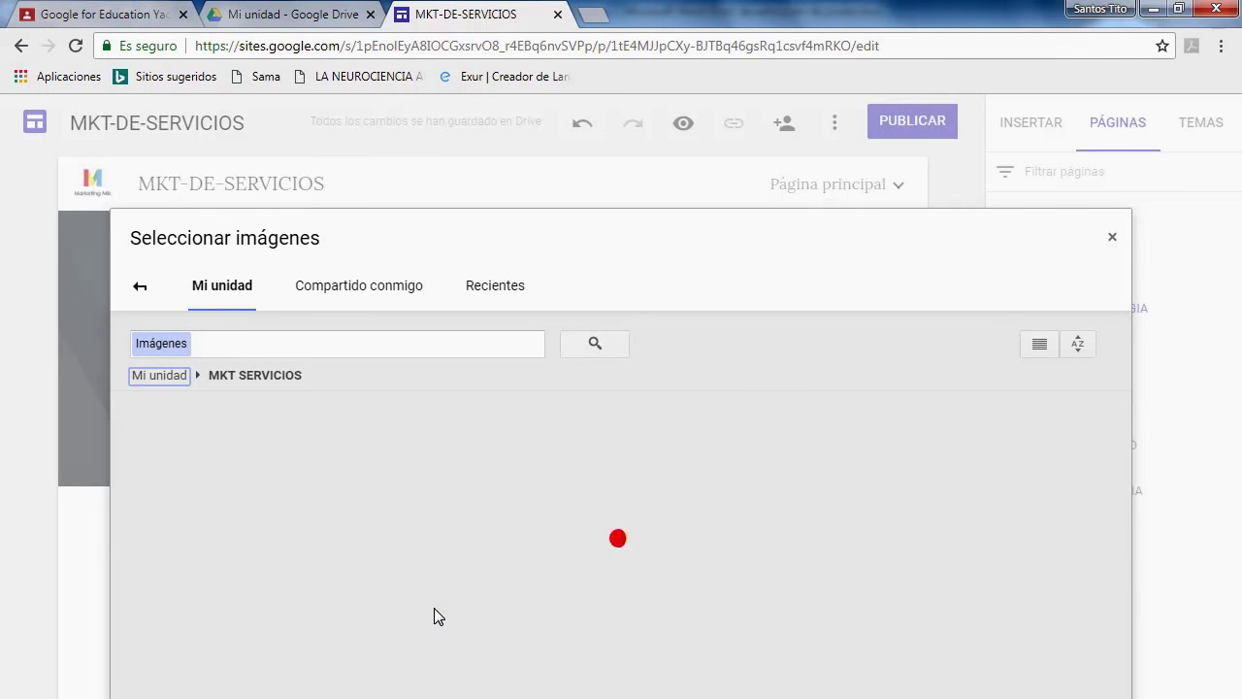
click(200, 548)
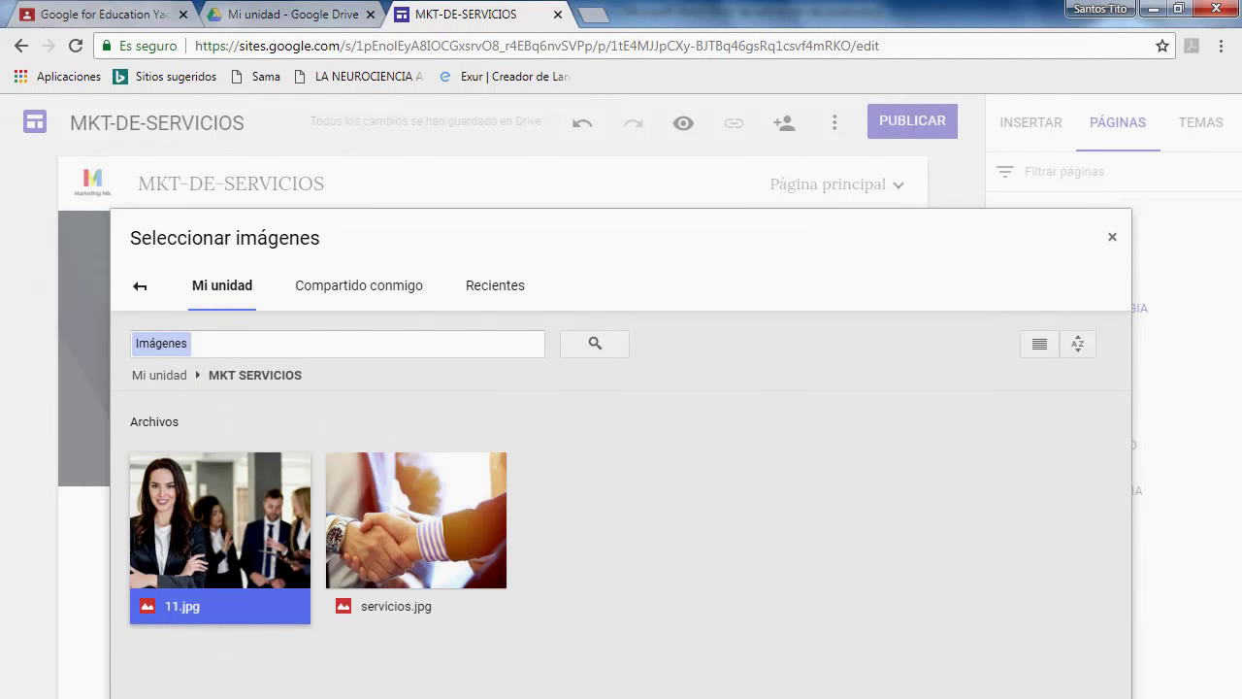
click(488, 688)
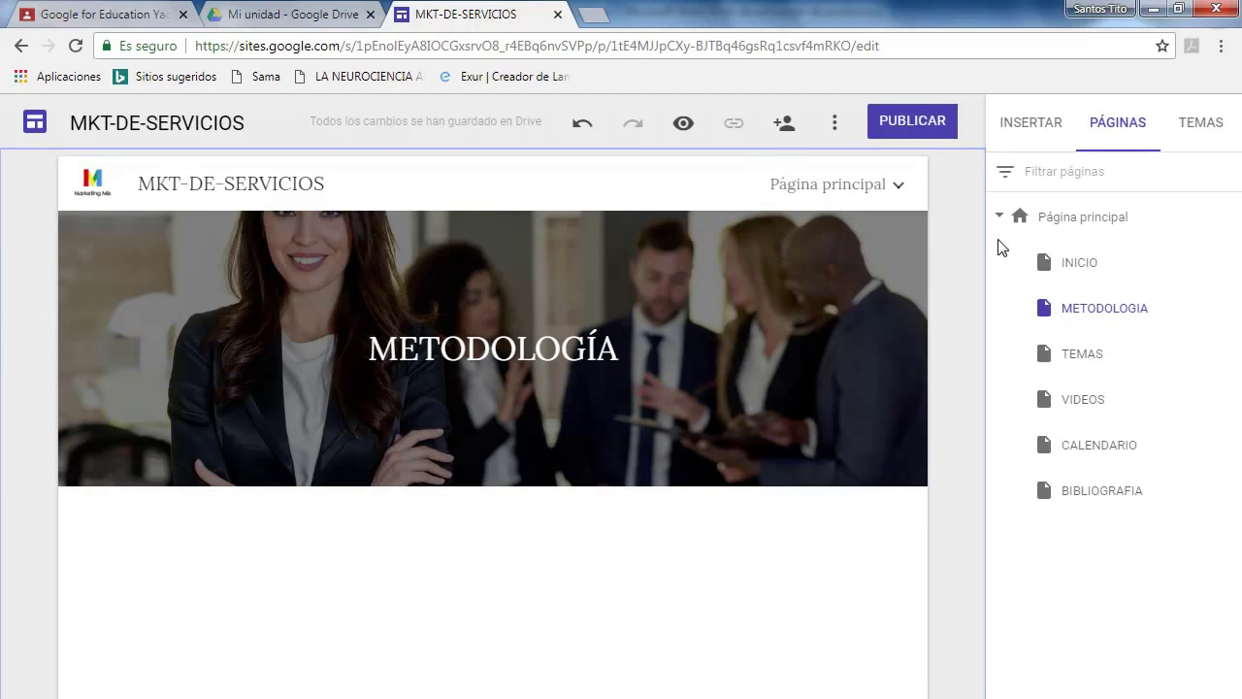
Insert a text box below the header and paste the METODOLOGÍA heading copied from the Word document into it.
click(1029, 126)
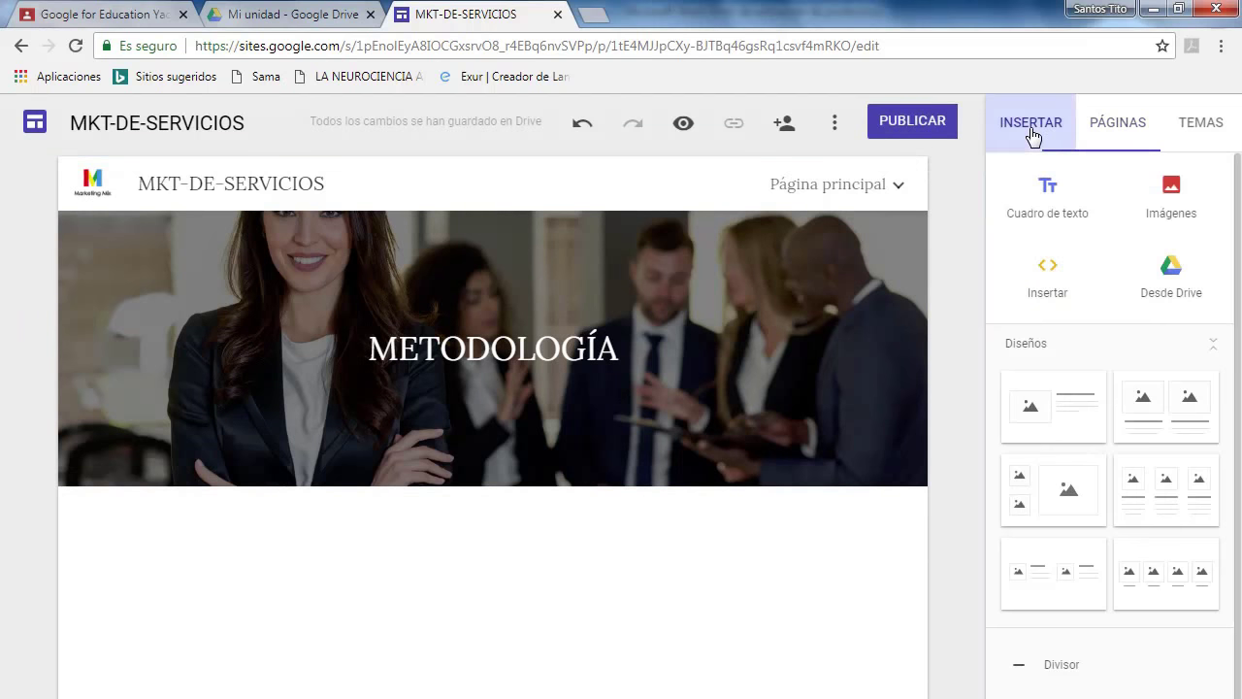
click(1045, 198)
key(alt+Tab)
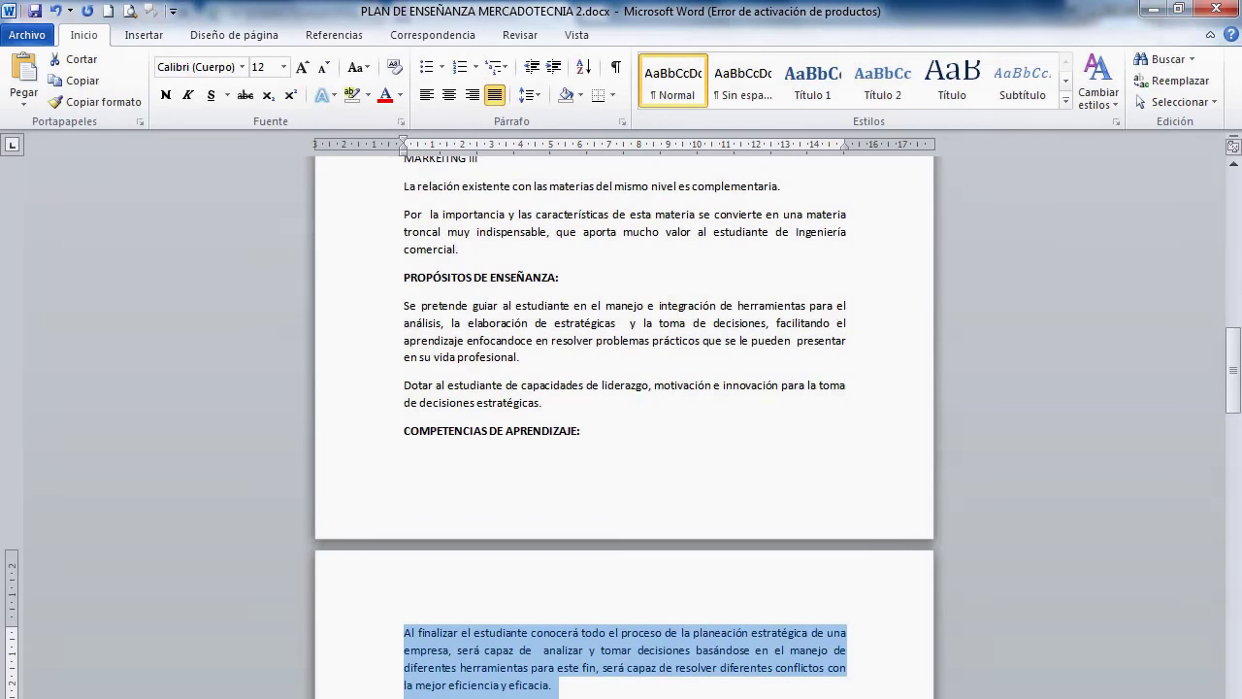
scroll(432, 627, down, 3)
drag(395, 586, 550, 593)
key(ctrl+c)
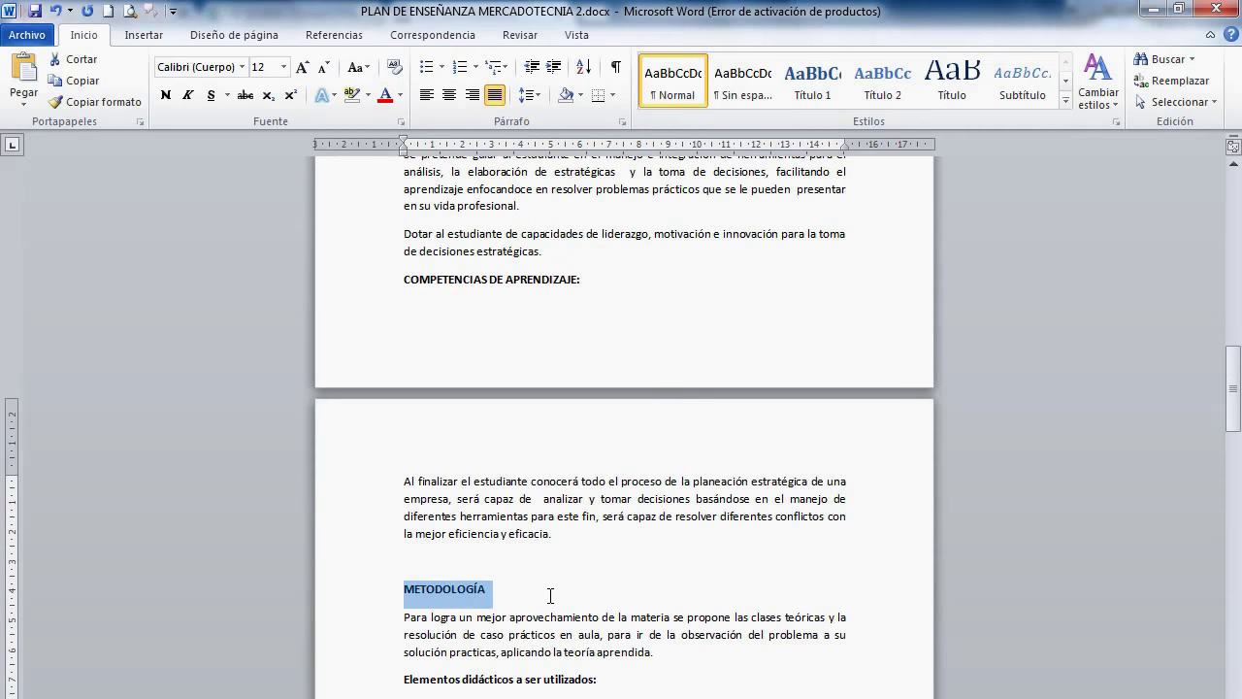
right_click(479, 594)
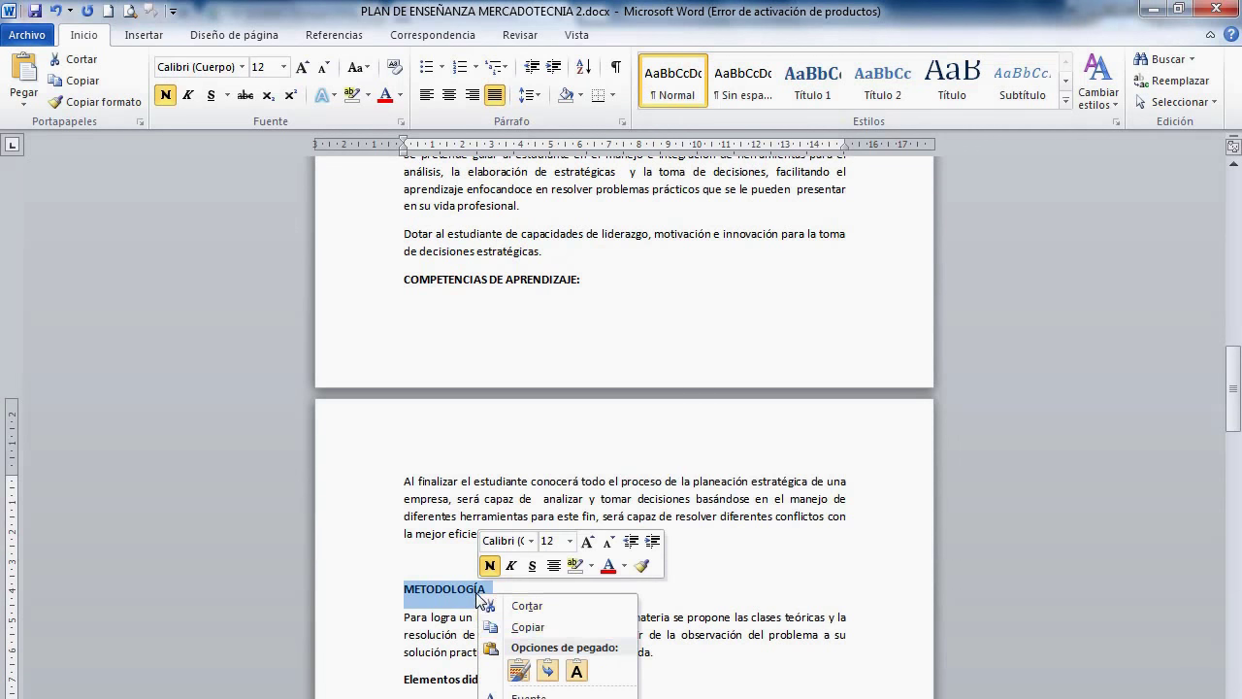
click(528, 627)
key(alt+Tab)
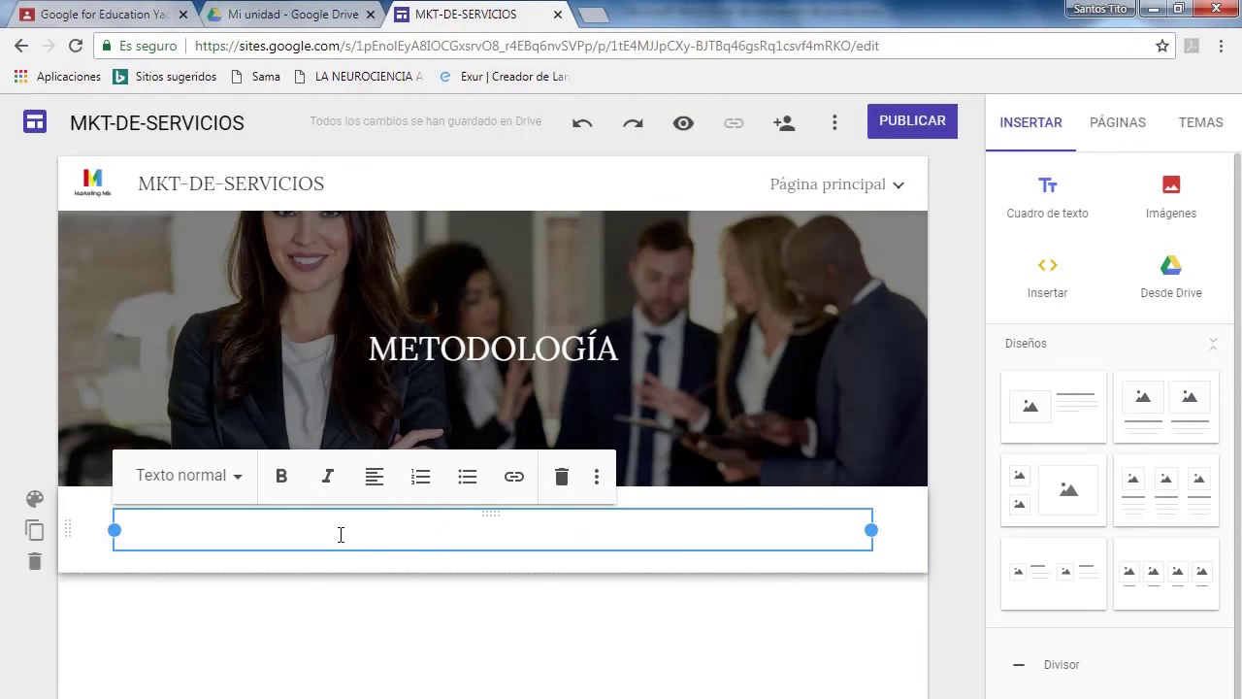
key(ctrl+v)
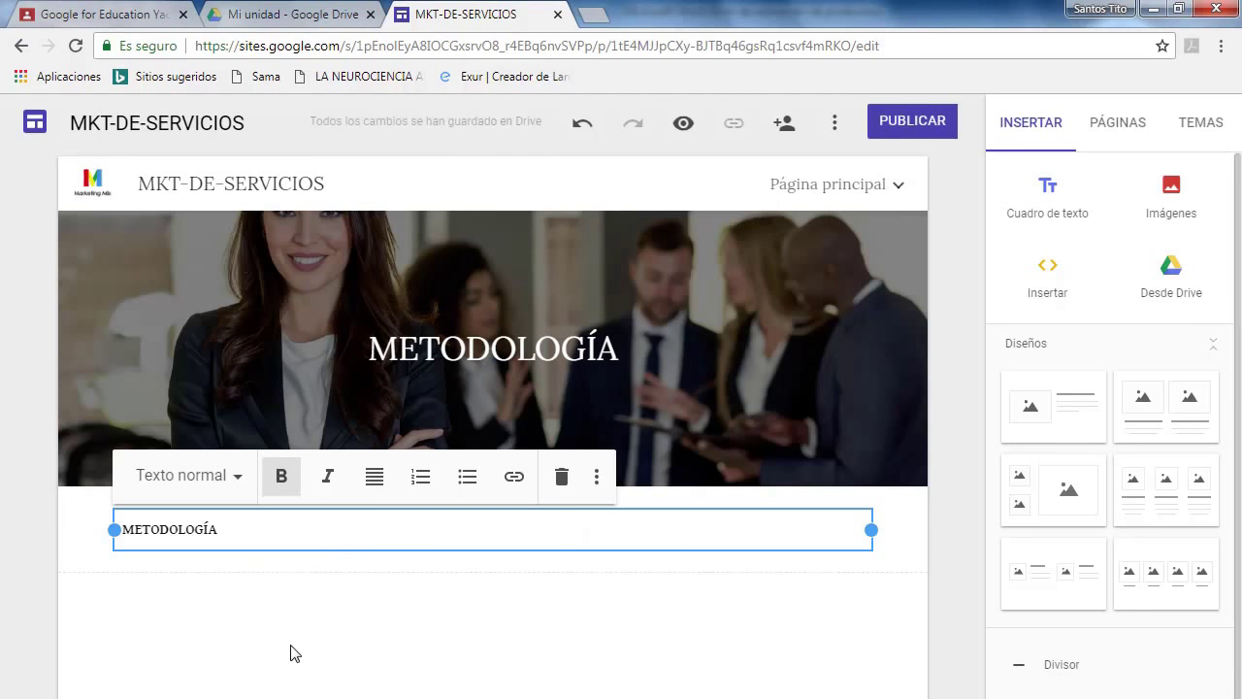
Format the pasted METODOLOGÍA text as Encabezado and apply the Énfasis 2 style to its section.
click(236, 475)
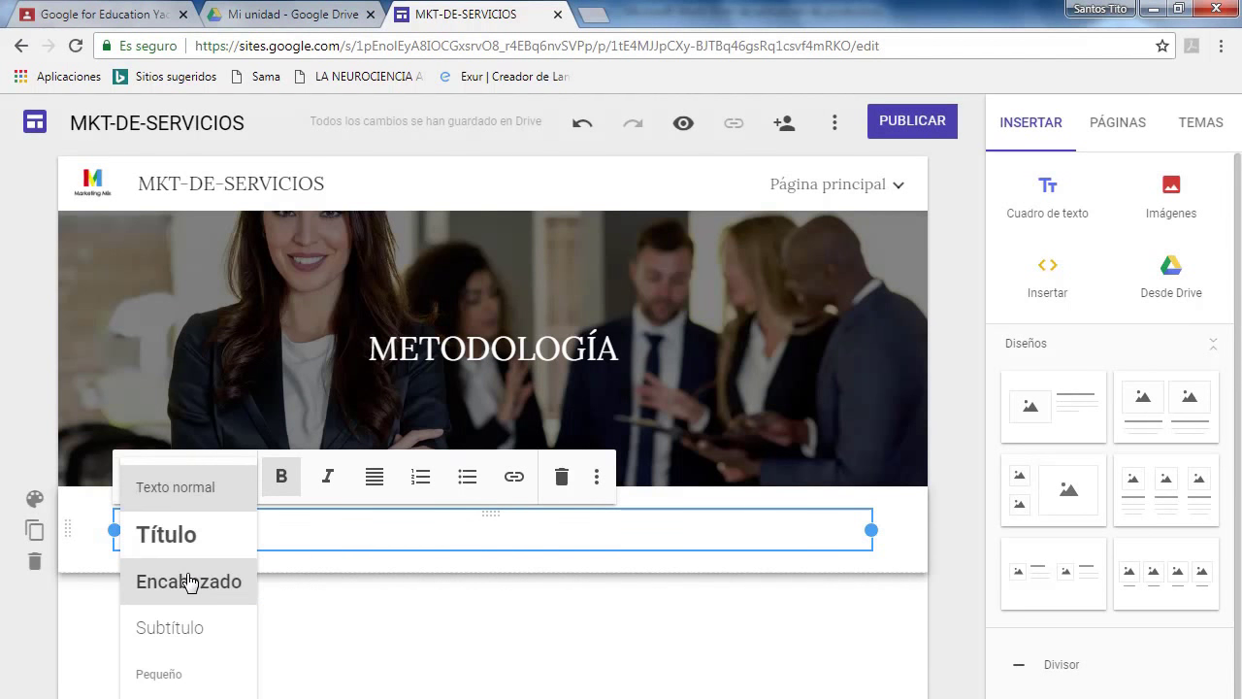
click(188, 579)
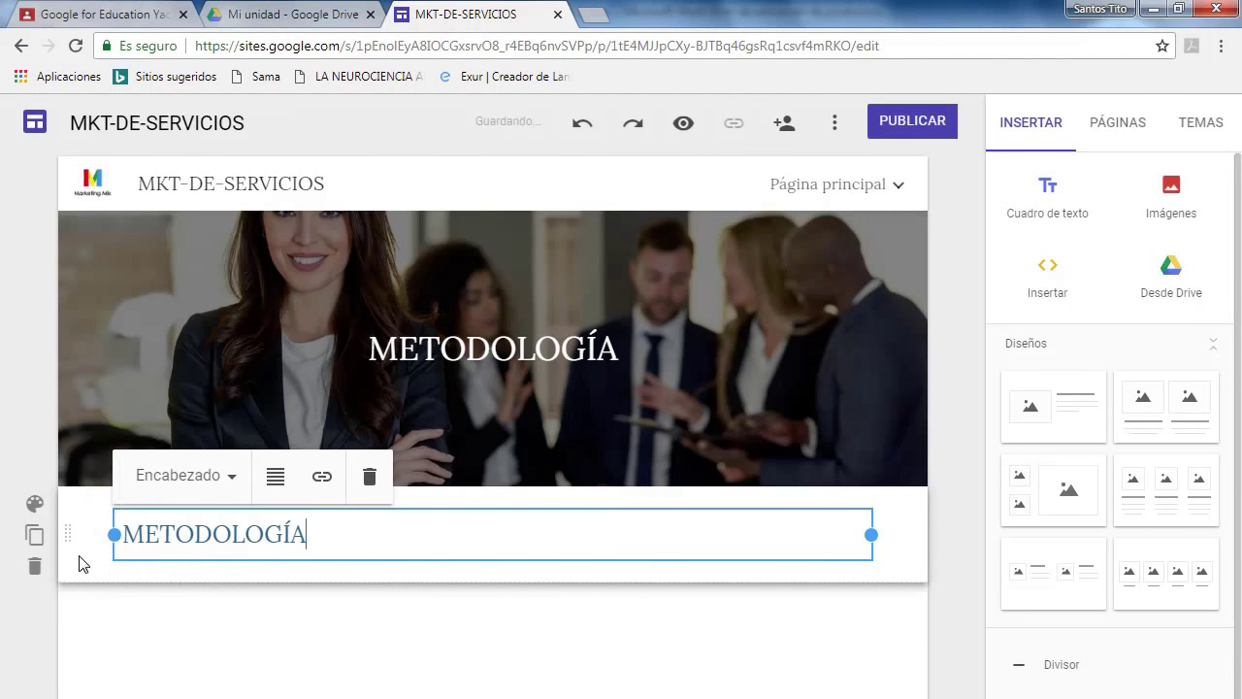
click(35, 502)
click(184, 574)
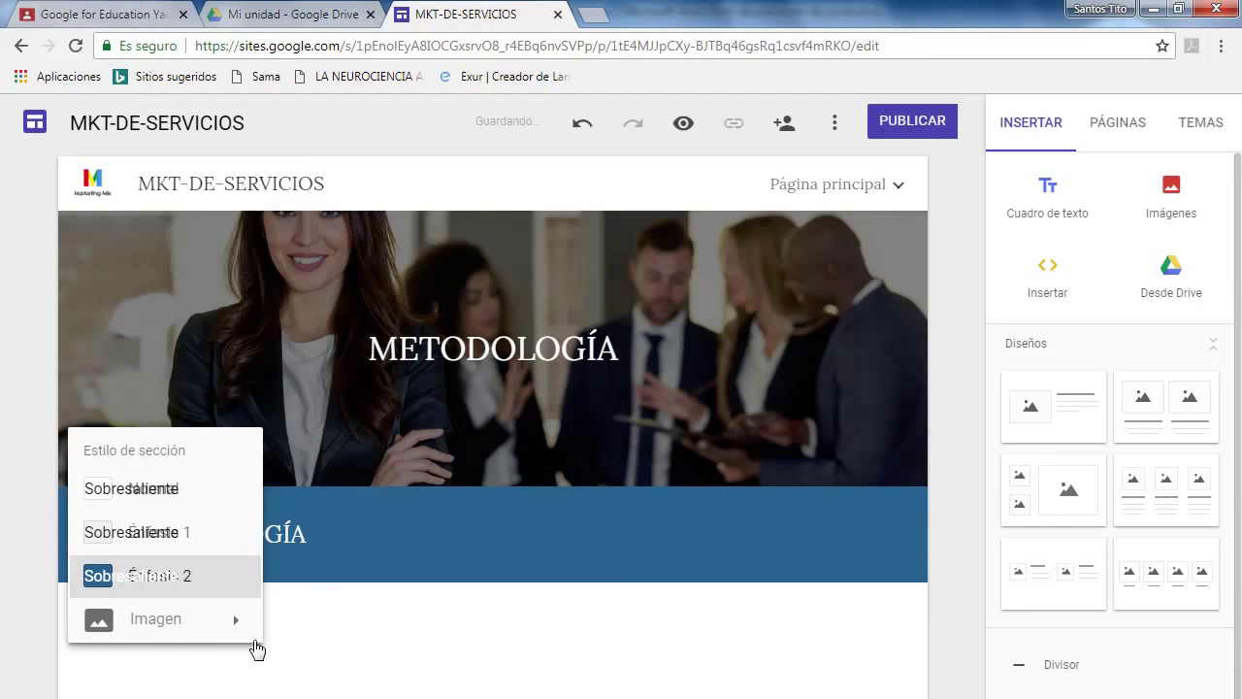
click(255, 651)
Insert a text box below the METODOLOGÍA heading and paste the methodology paragraph and Elementos didácticos list copied from the Word document.
click(1047, 194)
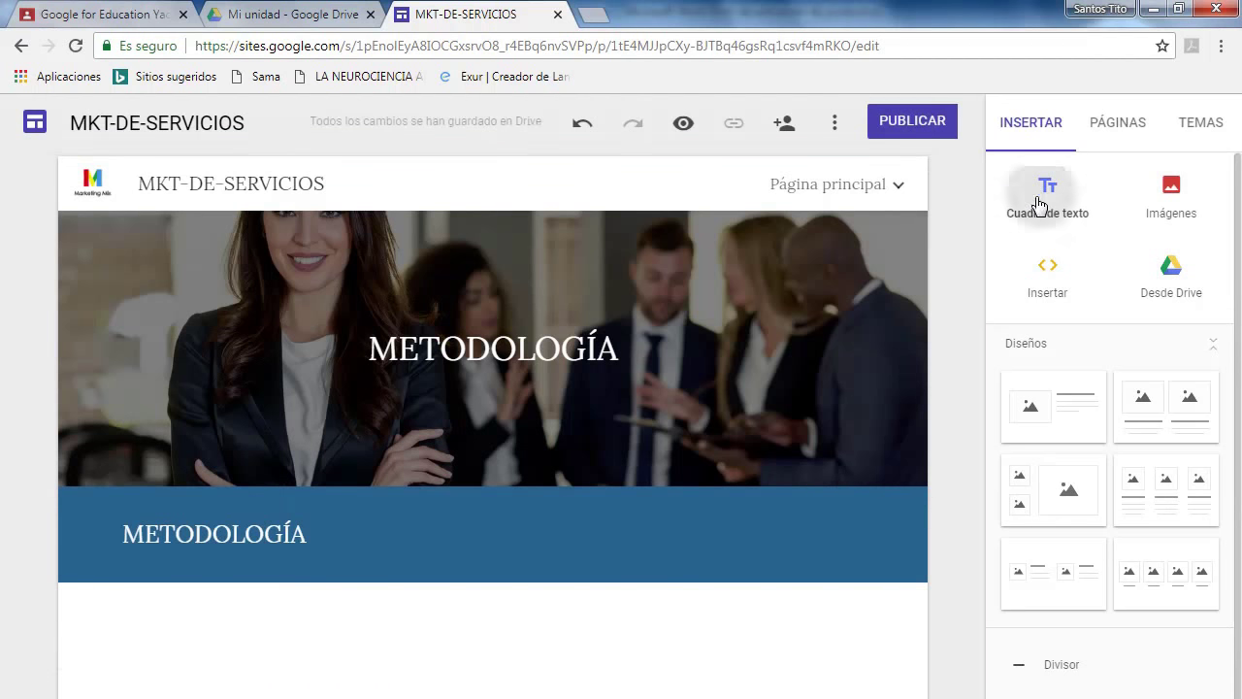
key(alt+Tab)
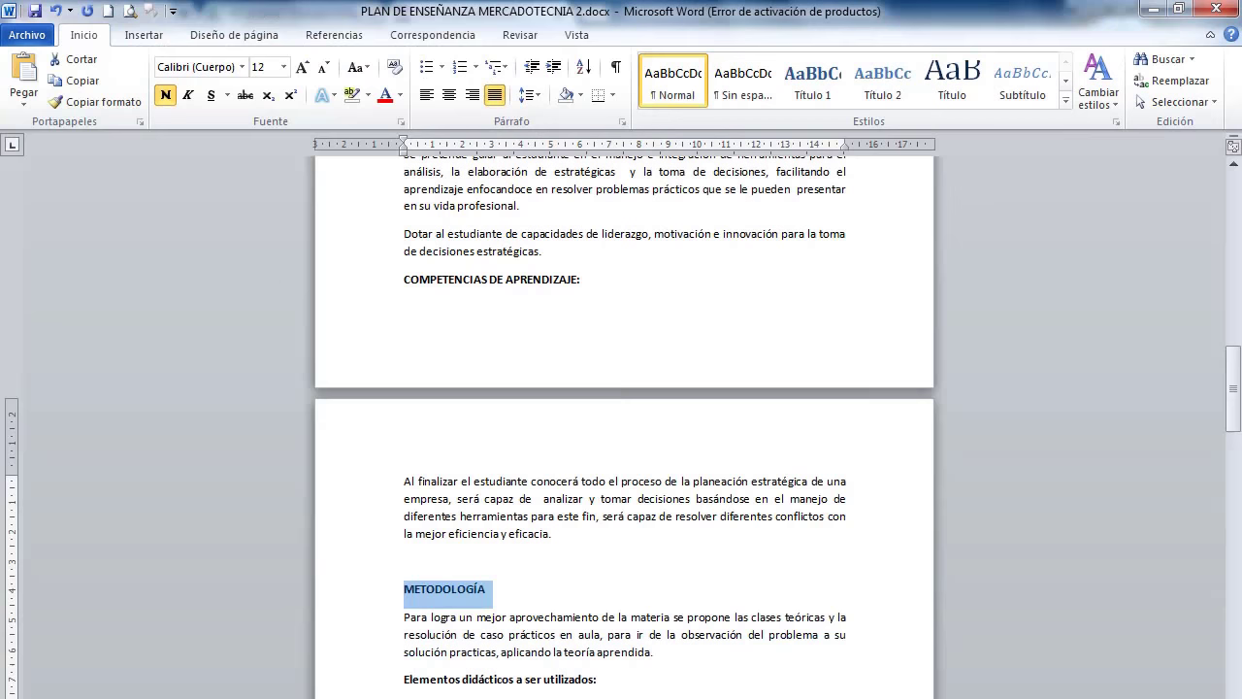
scroll(428, 640, down, 1)
drag(405, 583, 611, 696)
key(ctrl+c)
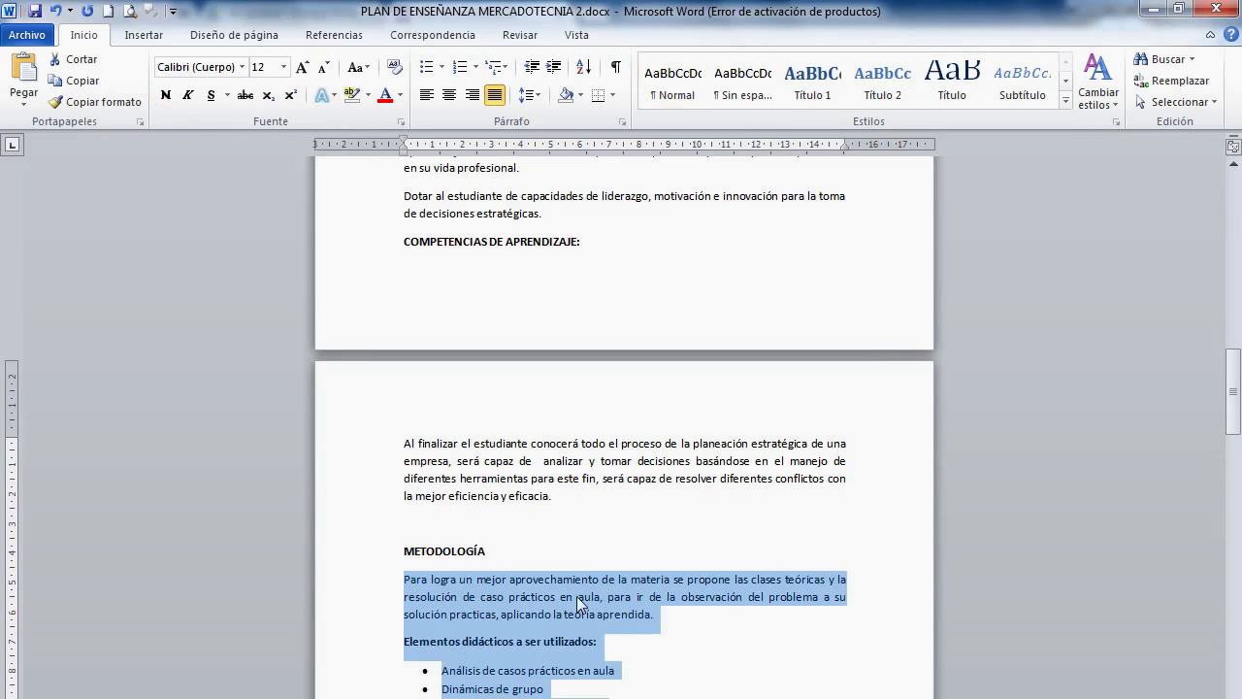
right_click(550, 618)
click(592, 640)
key(alt+Tab)
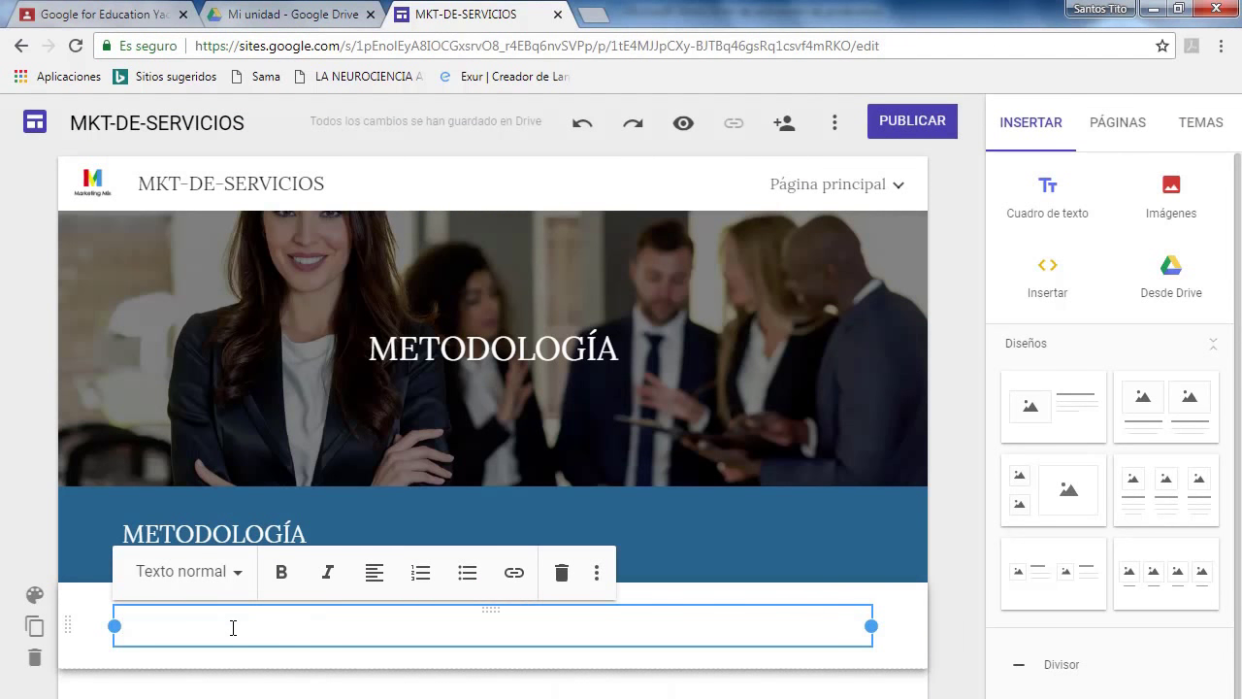
key(ctrl+v)
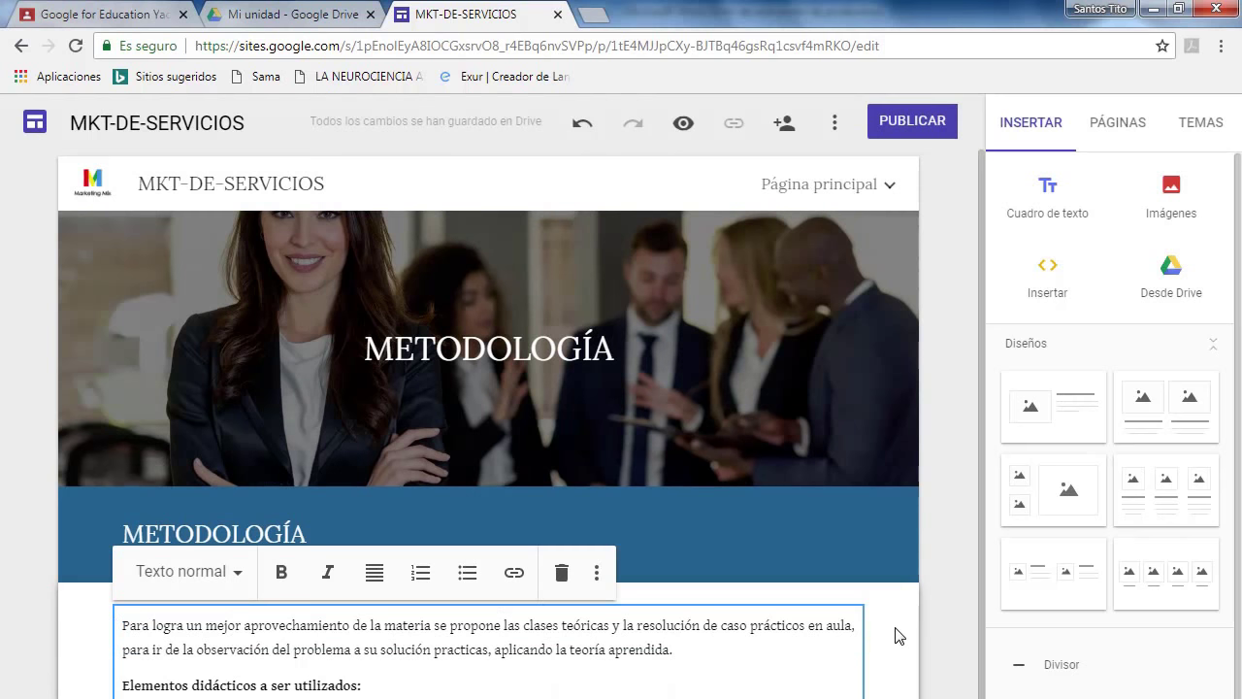
scroll(494, 626, down, 2)
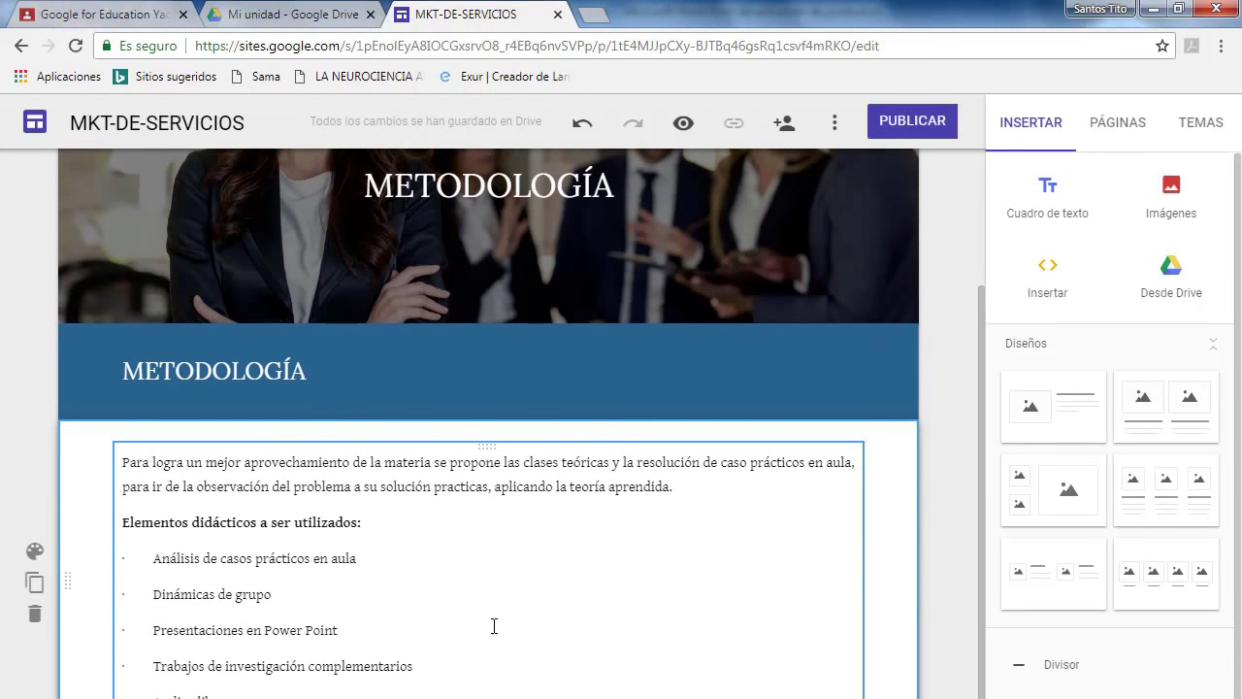
scroll(603, 685, up, 2)
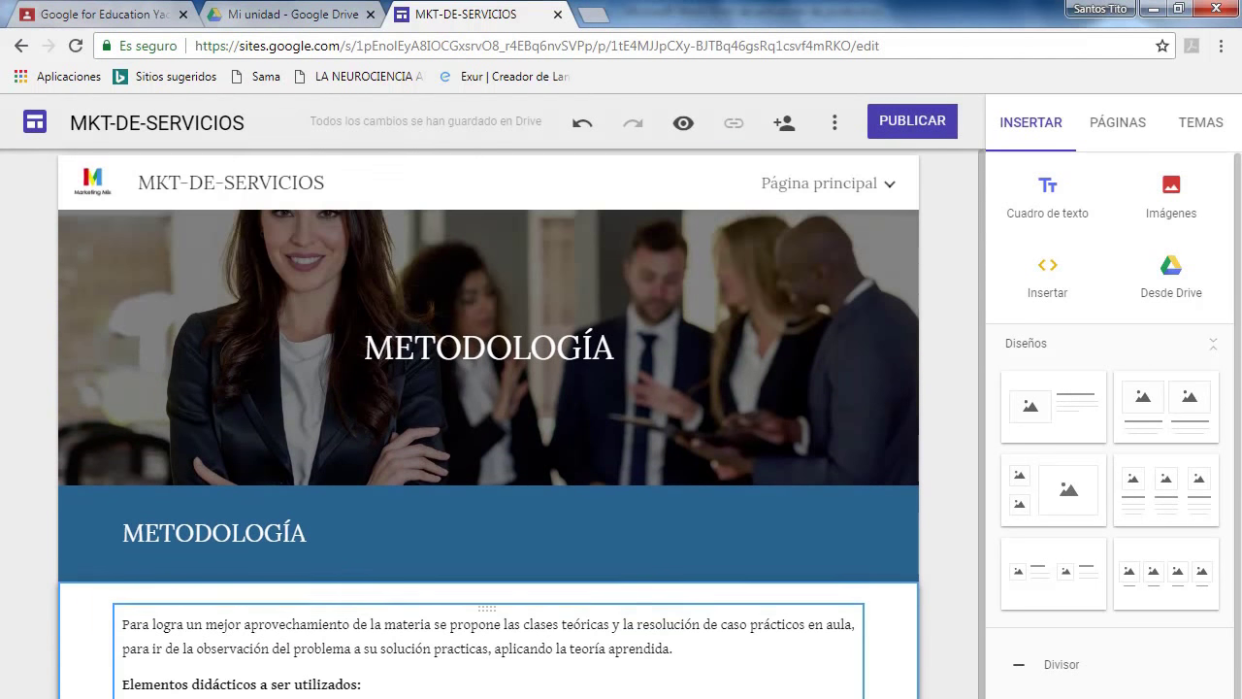
Open the TEMAS page and change its header image to 11.jpg from the MKT SERVICIOS folder in Google Drive.
click(1135, 124)
click(1092, 357)
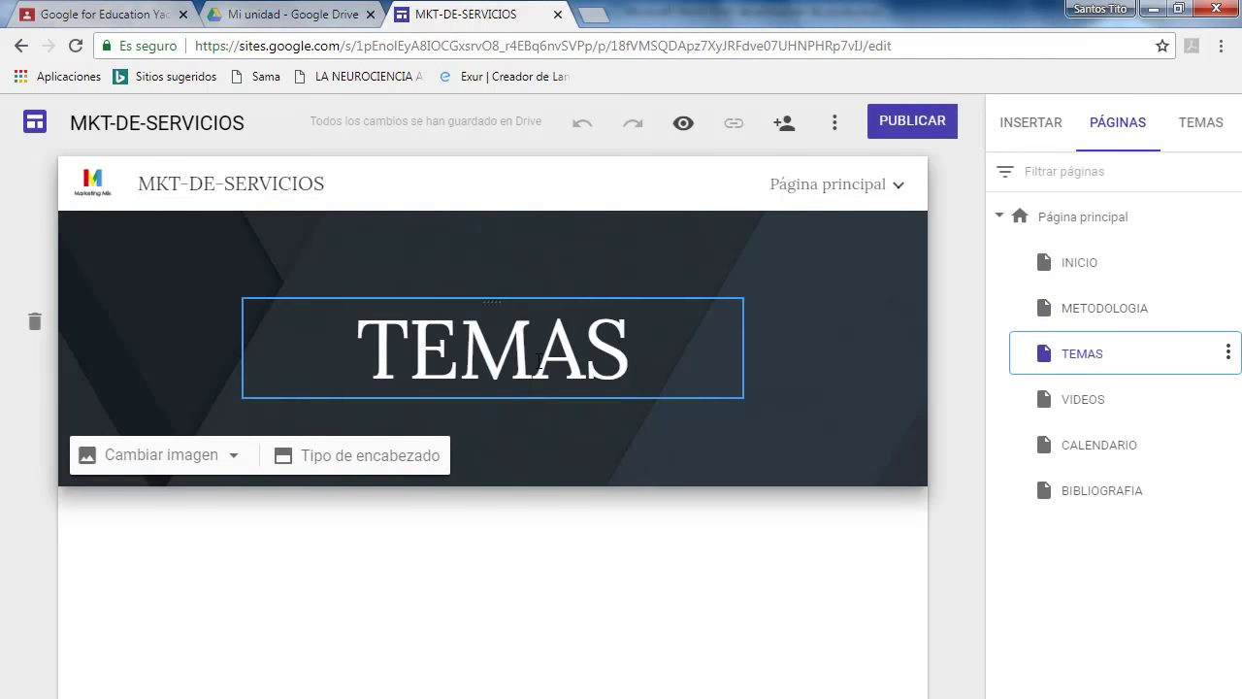
click(190, 456)
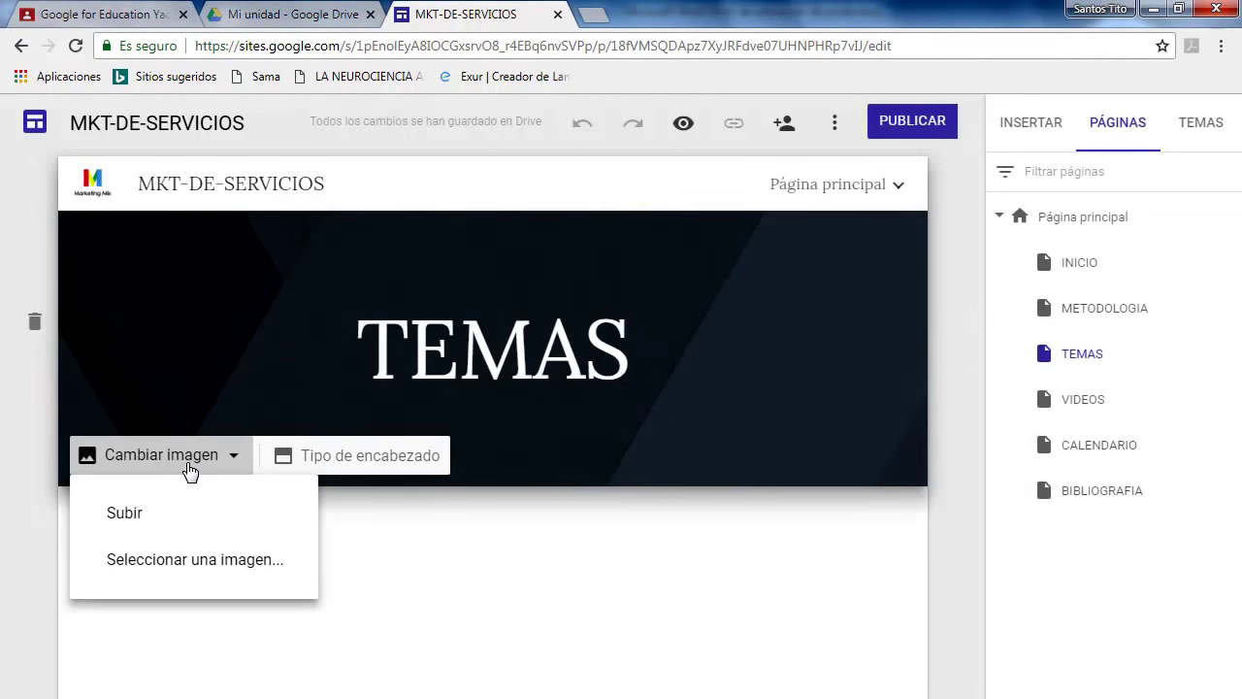
click(165, 560)
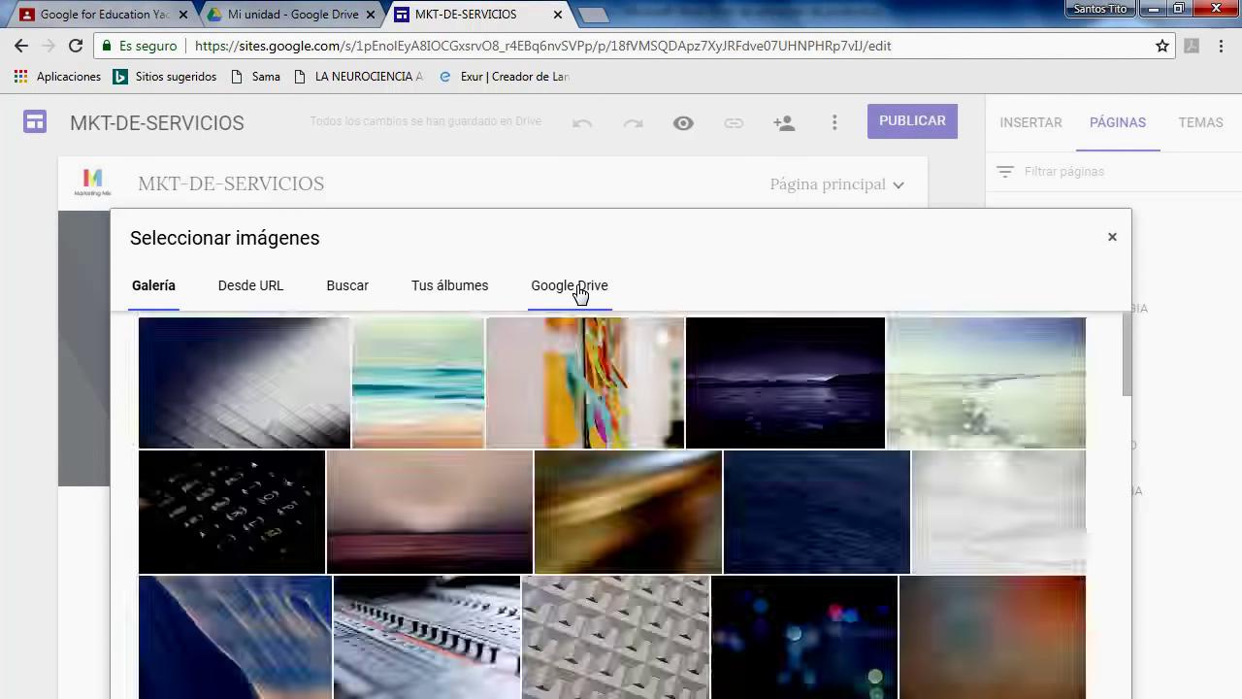
click(572, 289)
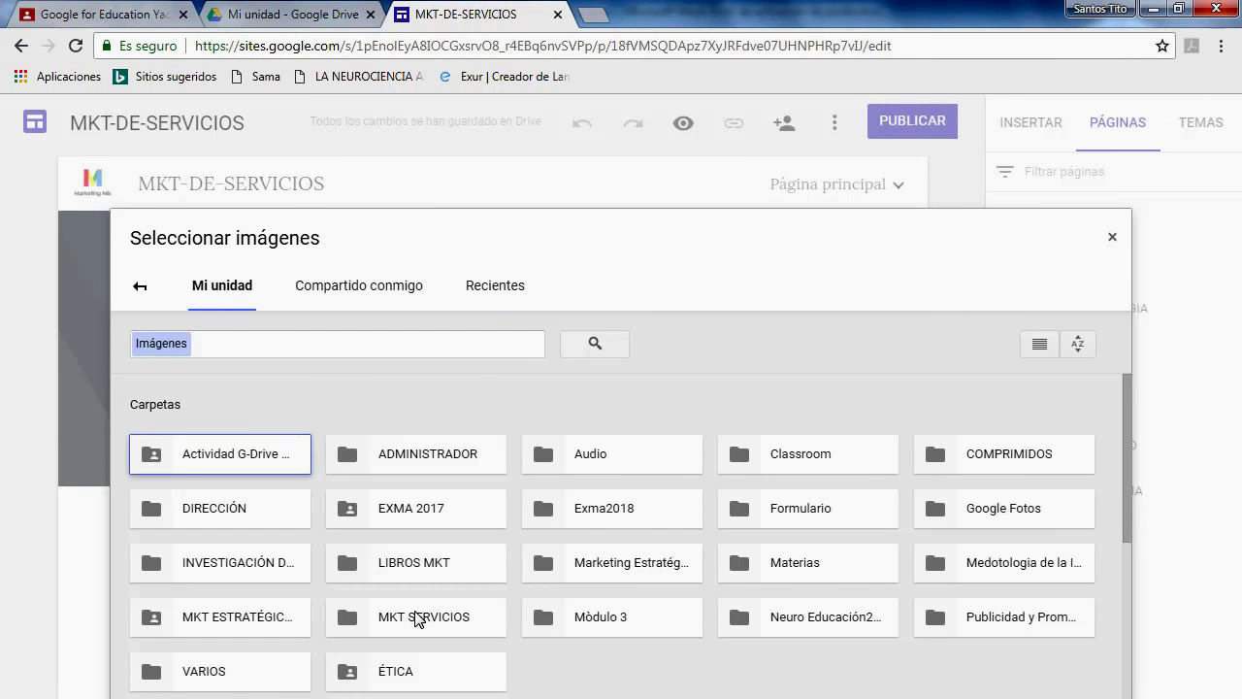
double_click(416, 618)
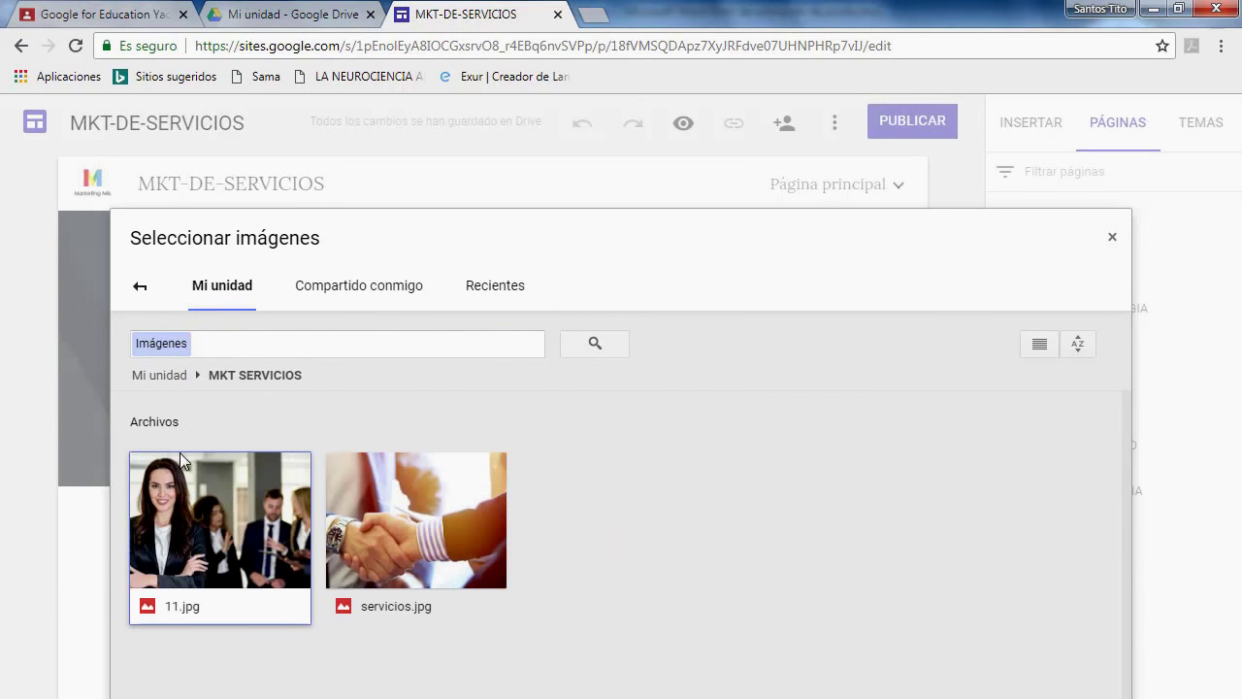
double_click(181, 454)
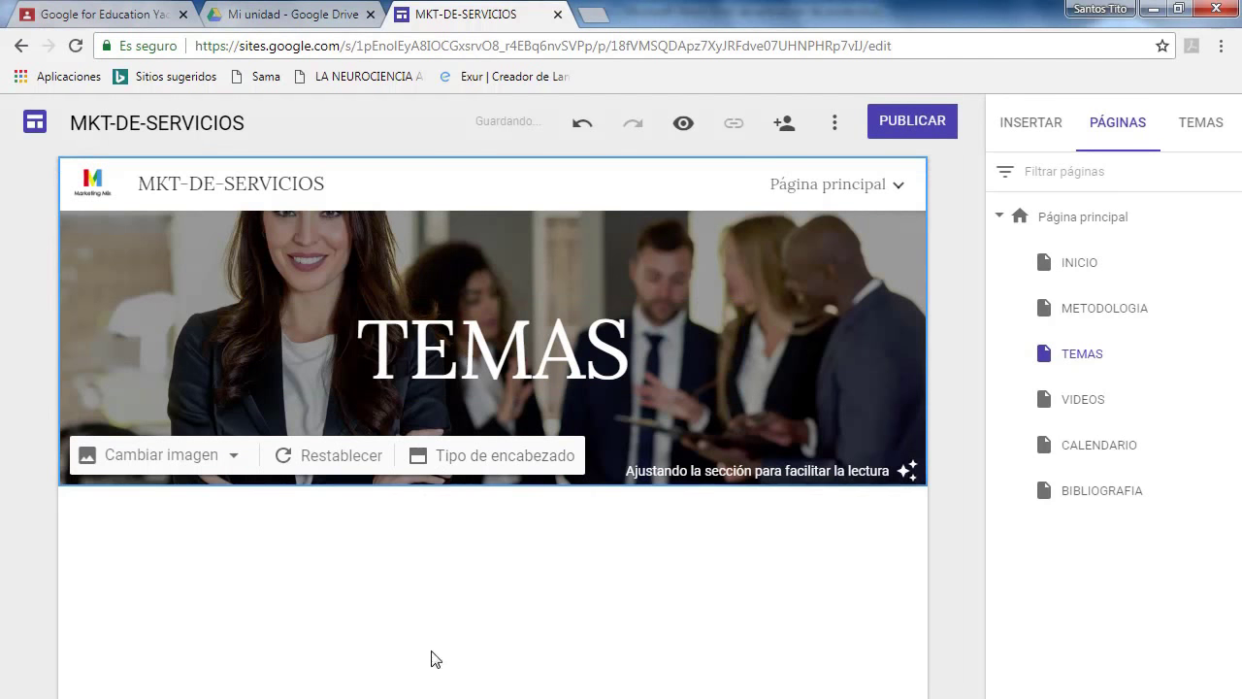
Format the TEMAS title in the page header as Encabezado.
click(441, 349)
double_click(442, 349)
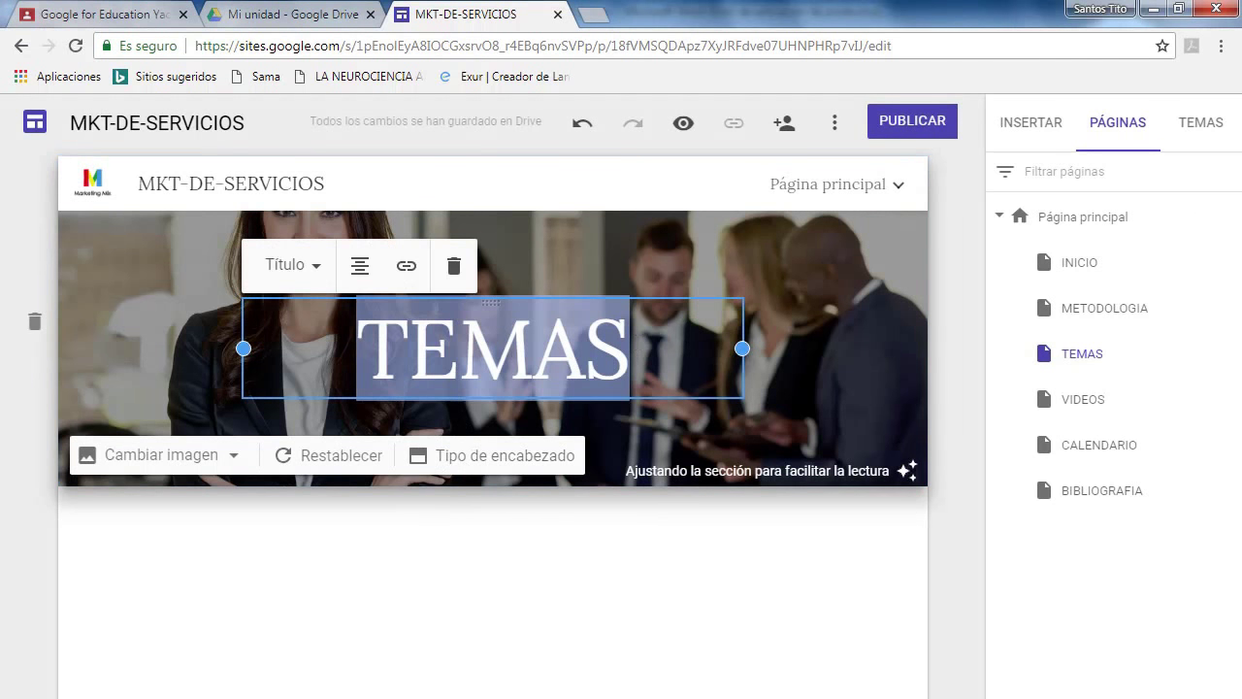
click(323, 276)
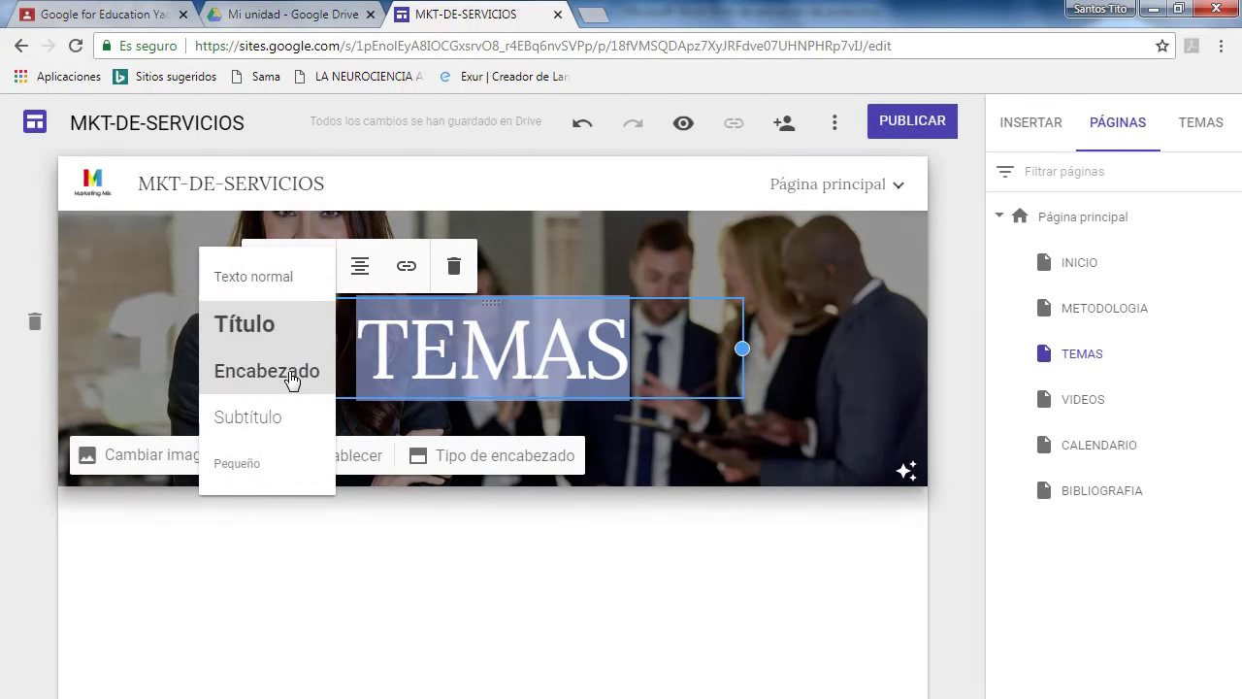
click(291, 376)
click(513, 602)
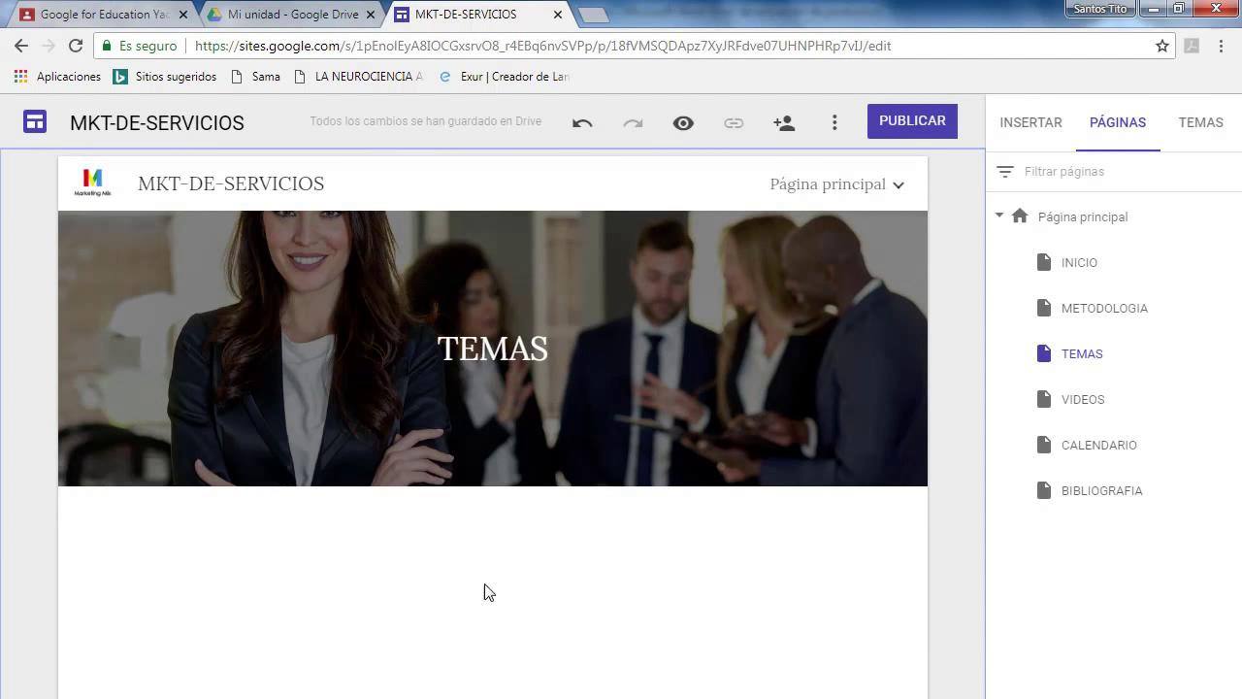
Insert the Mercadotecnia I and Mercadotecnia III PDFs from the MKT SERVICIOS Drive folder and arrange them side by side below the TEMAS header.
click(1030, 124)
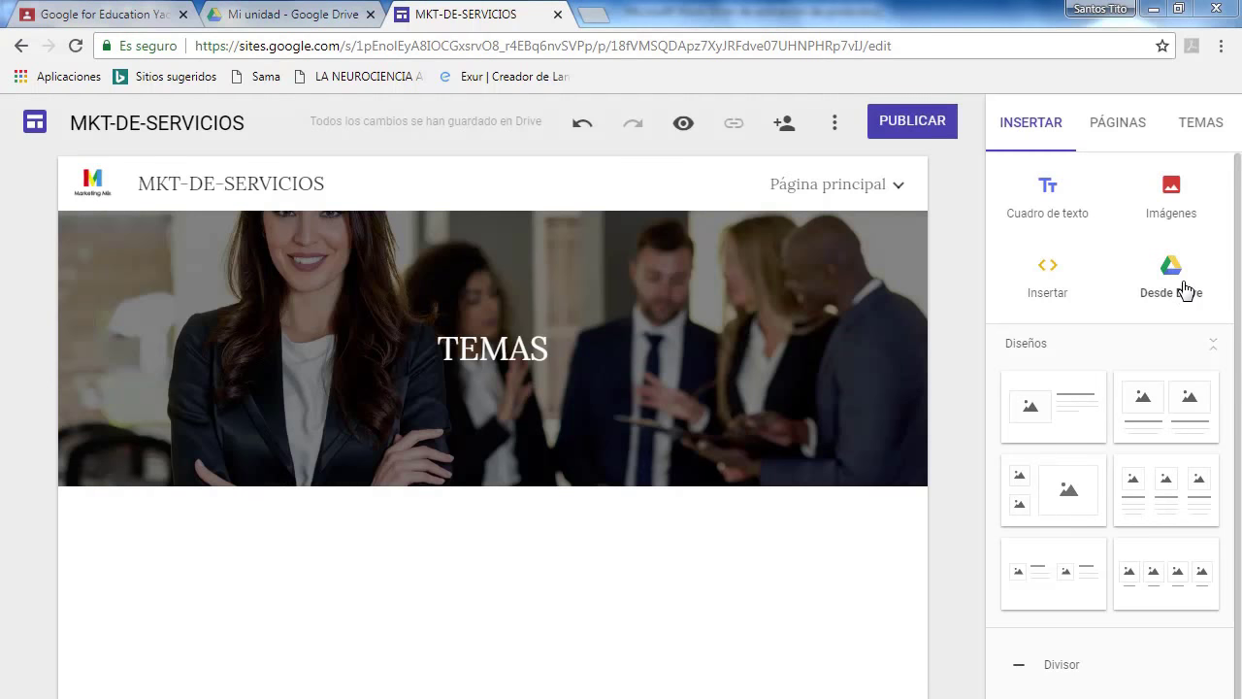
click(1174, 279)
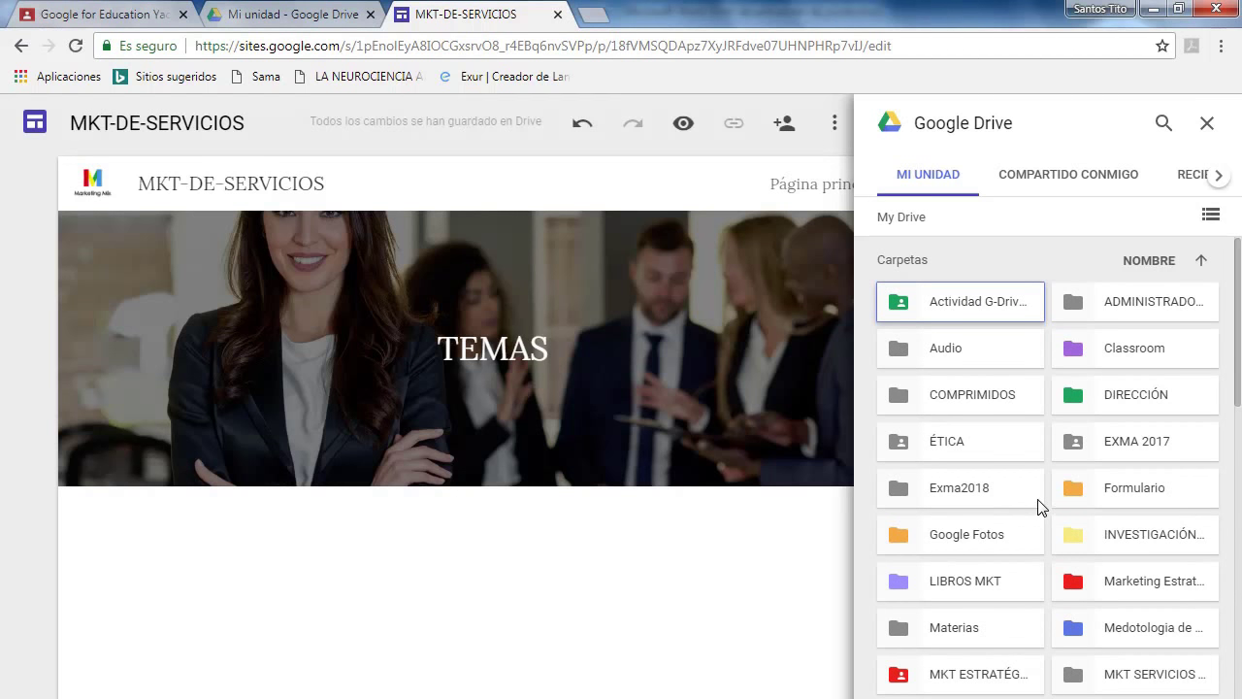
click(1116, 673)
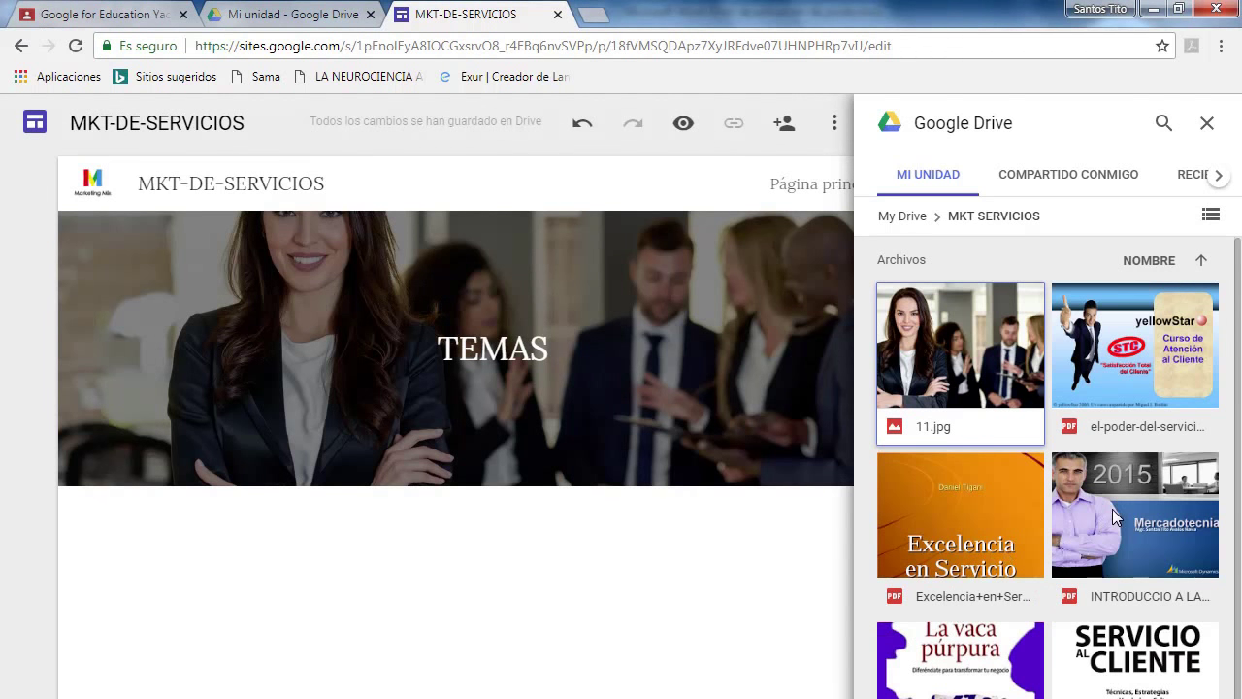
click(1112, 509)
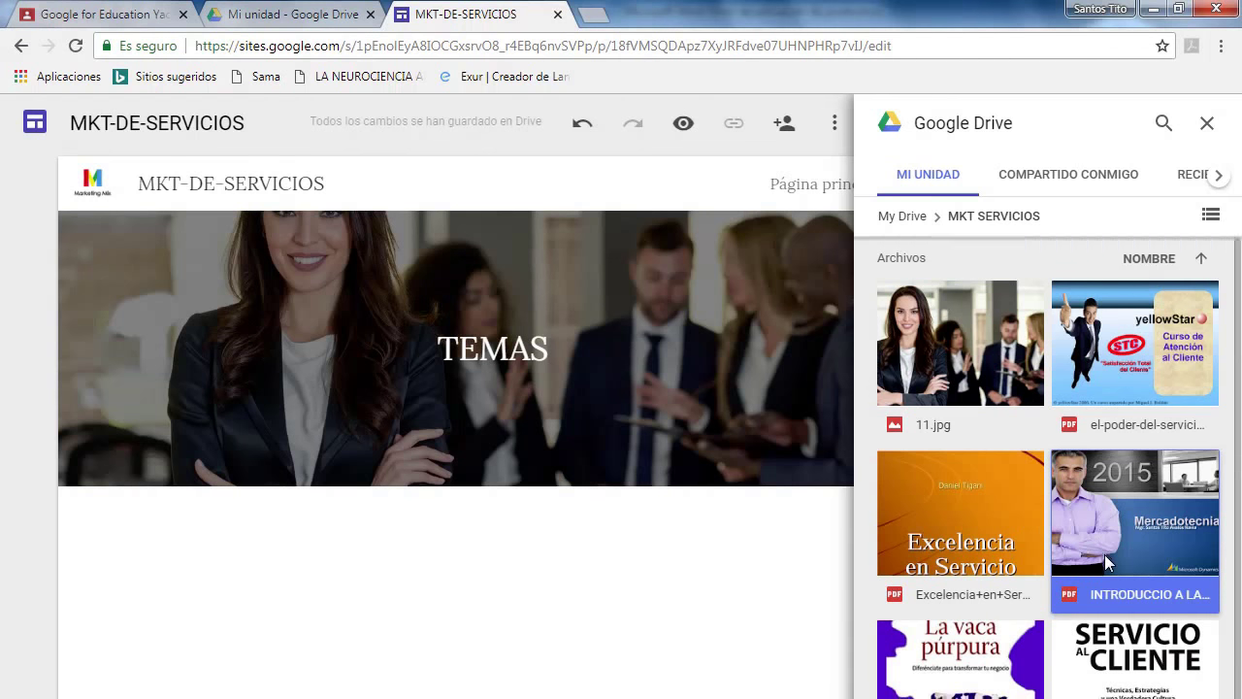
scroll(1106, 563, down, 3)
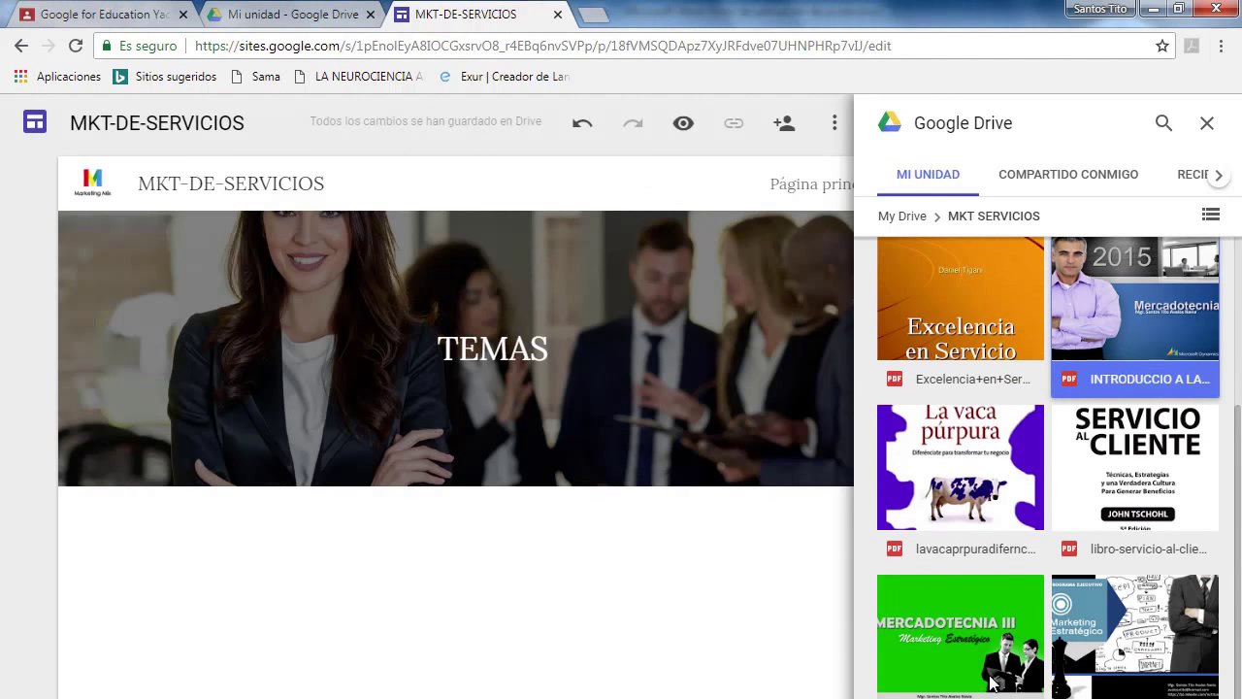
double_click(961, 636)
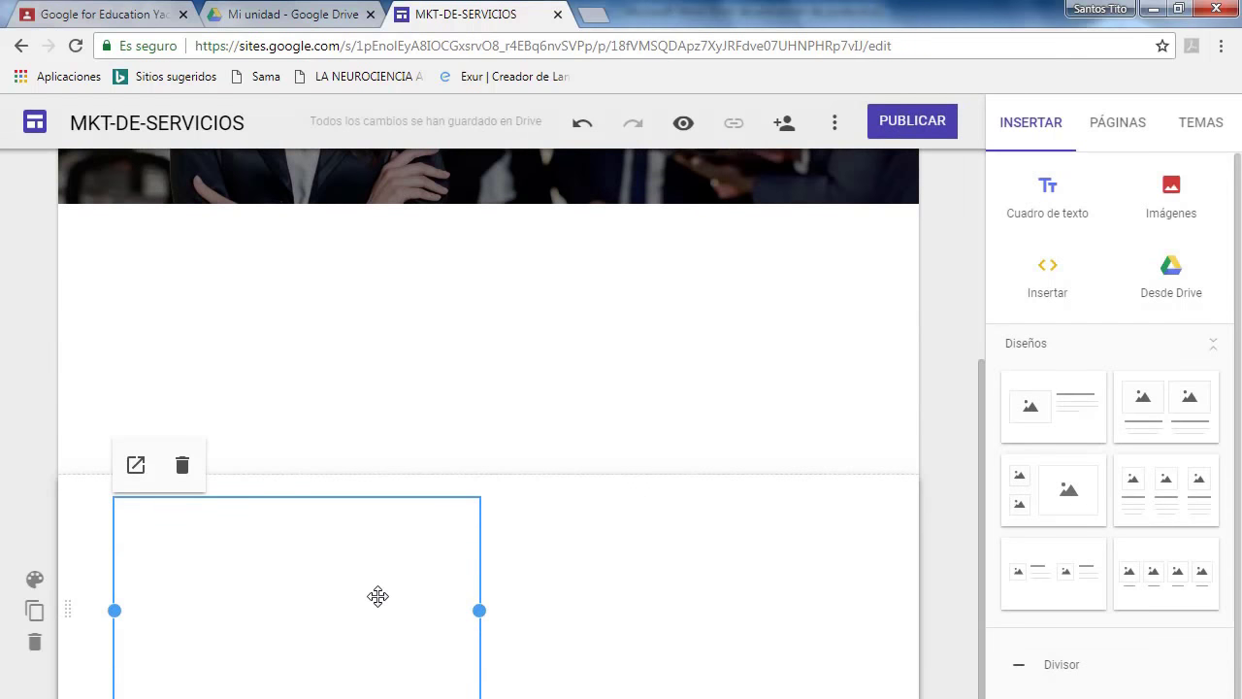
drag(377, 596, 360, 379)
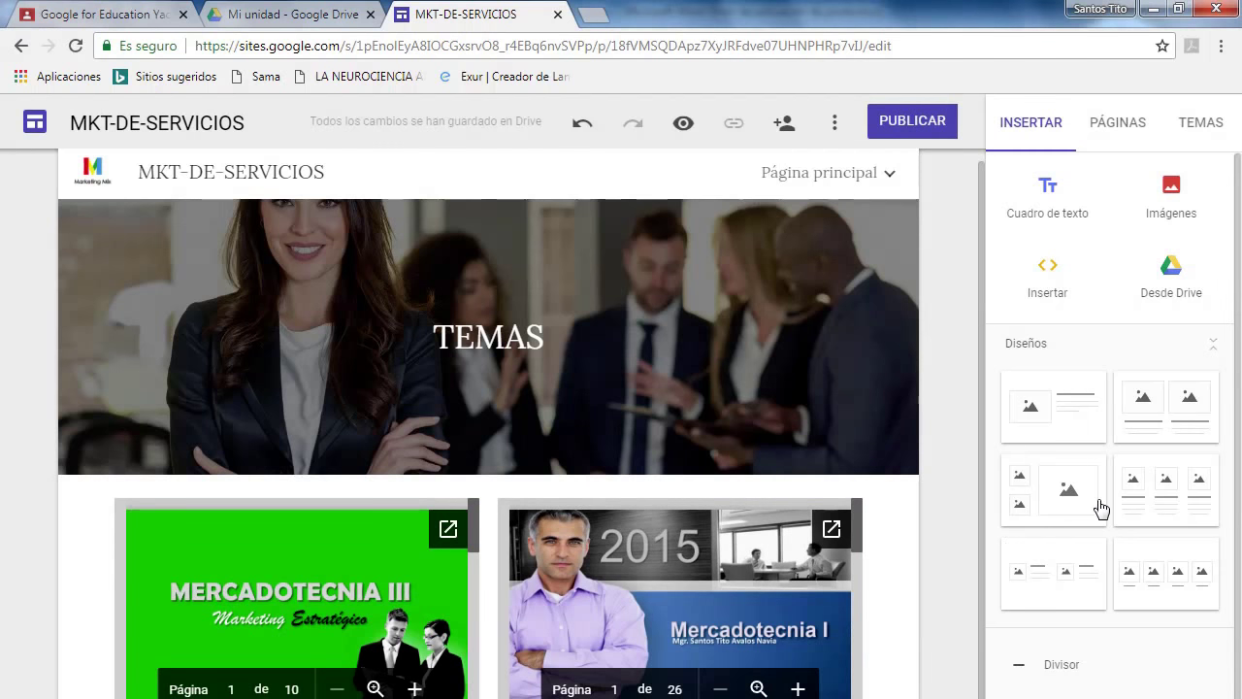
Insert the yellowStar customer service course and Marketing Estratégico PDFs from the MKT SERVICIOS Drive folder into the TEMAS page.
click(1168, 308)
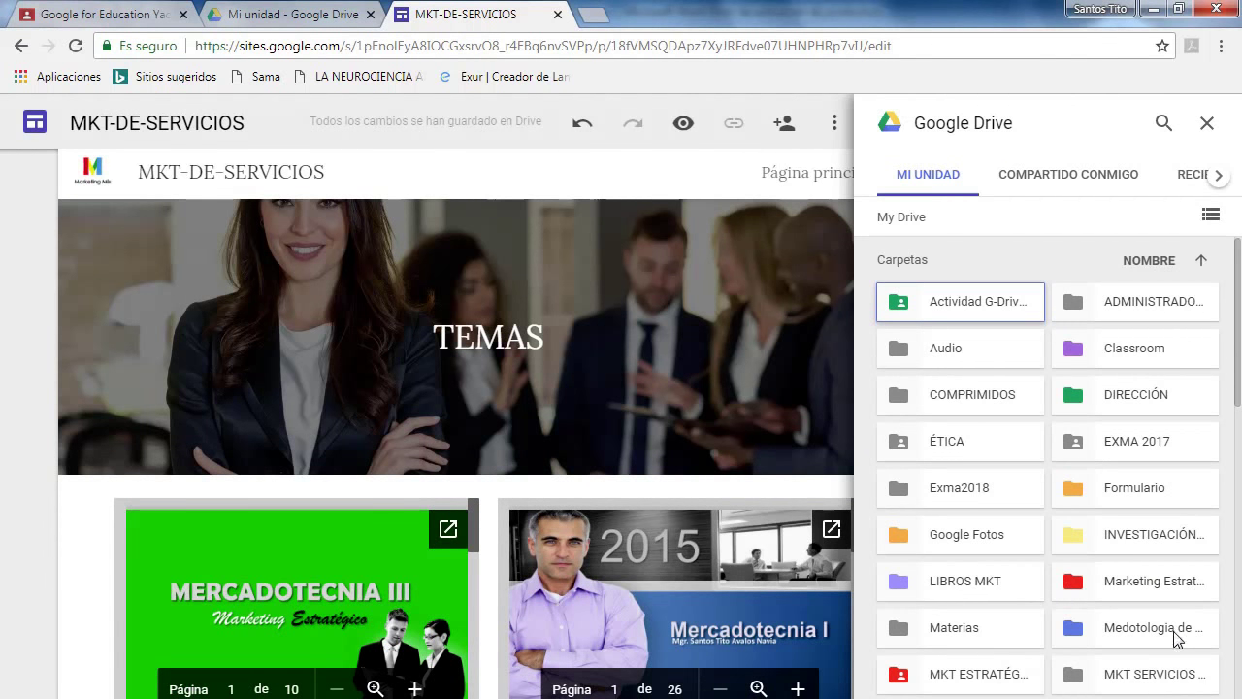
click(1161, 679)
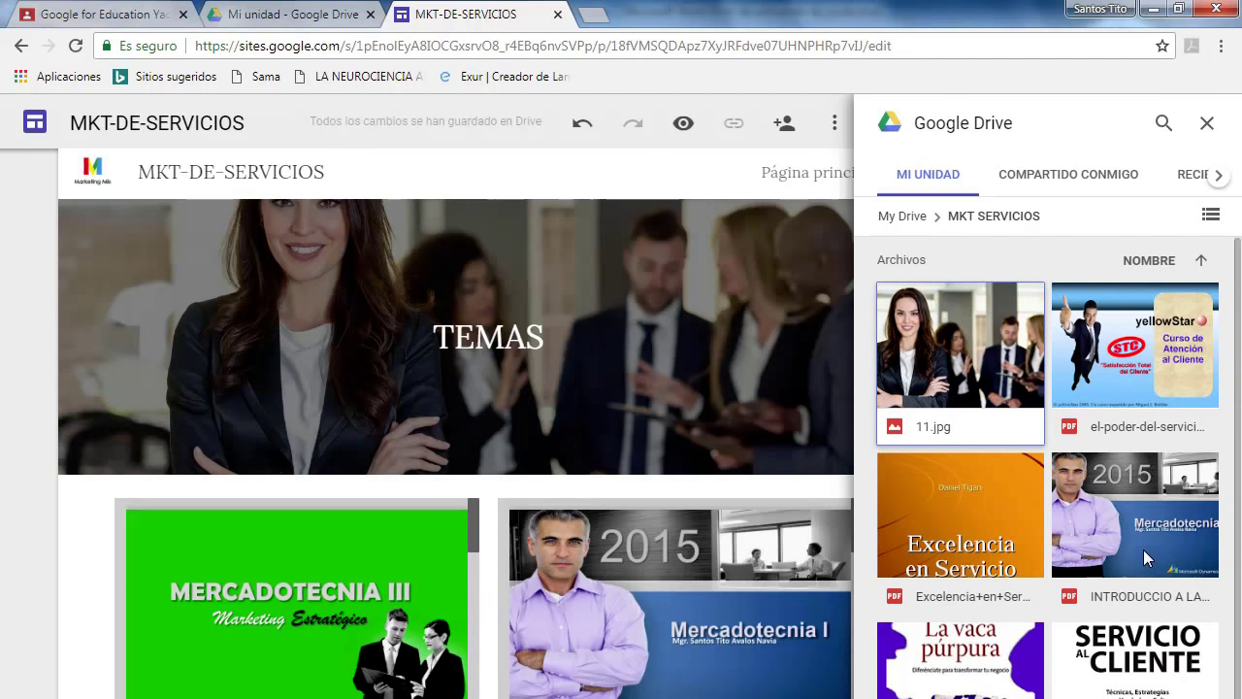
scroll(1145, 558, down, 3)
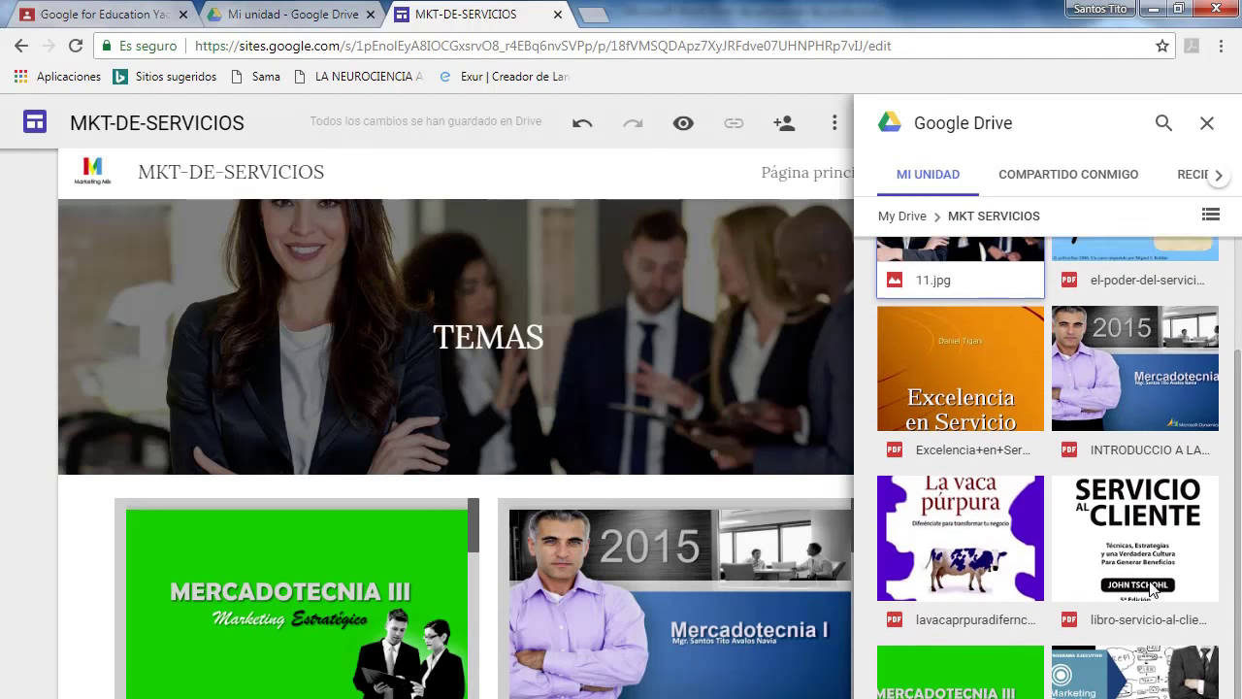
scroll(1152, 589, up, 1)
click(1102, 295)
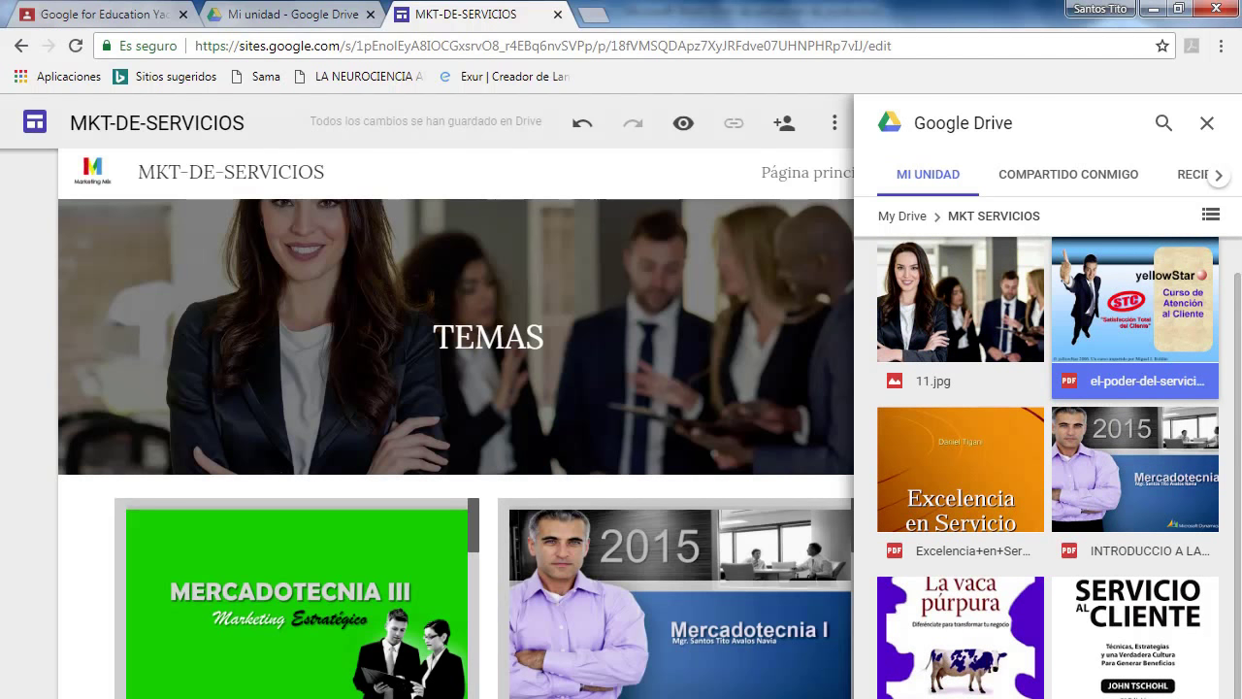
scroll(1048, 466, down, 3)
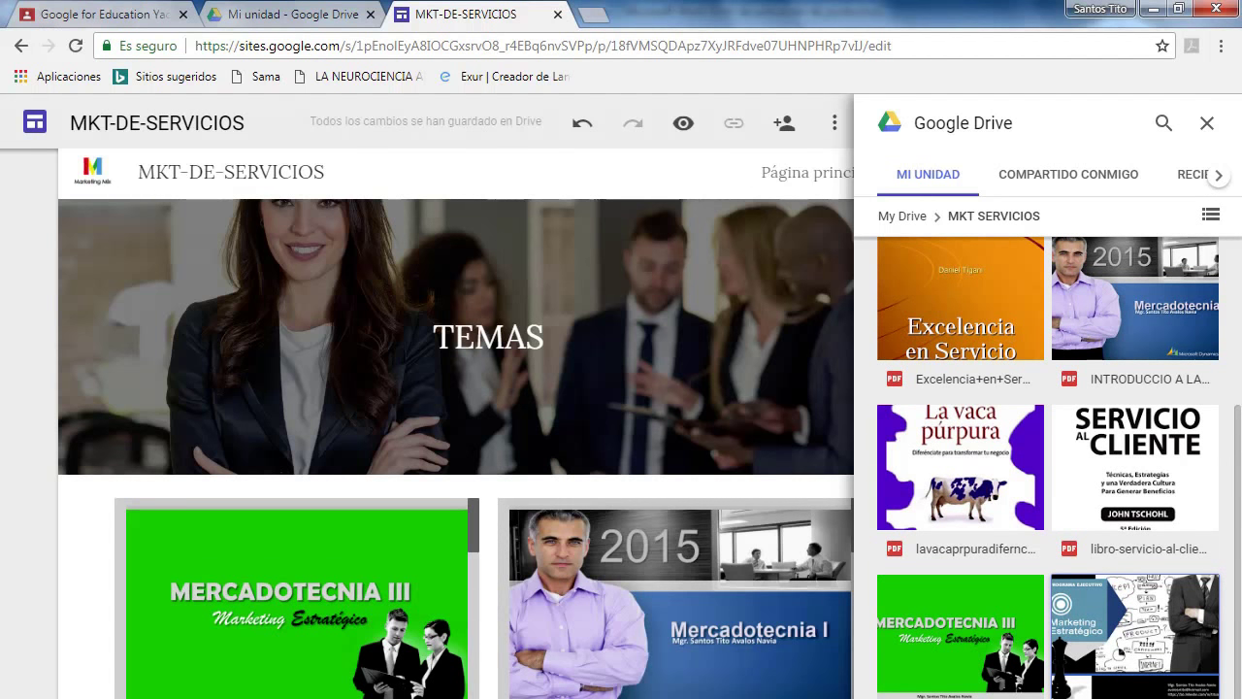
double_click(961, 631)
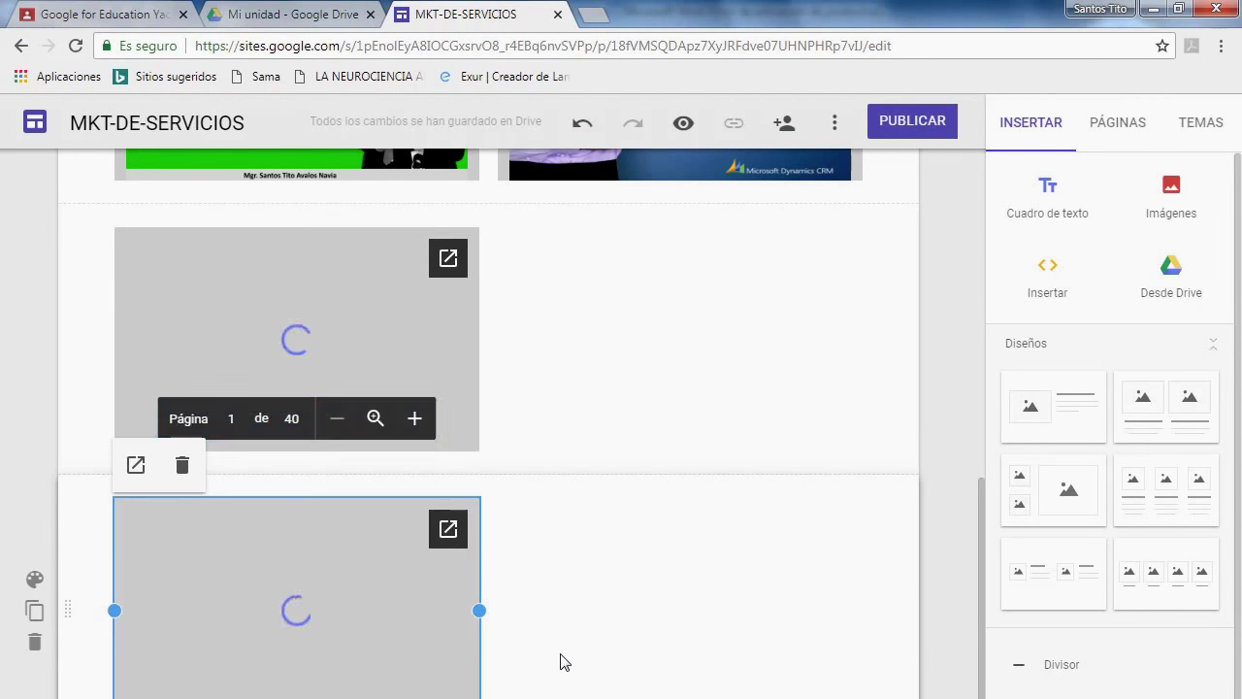
Place the Marketing Estratégico document beside the yellowStar course document and delete the Mercadotecnia III document.
scroll(599, 640, up, 1)
drag(498, 573, 695, 574)
scroll(504, 494, up, 1)
click(401, 362)
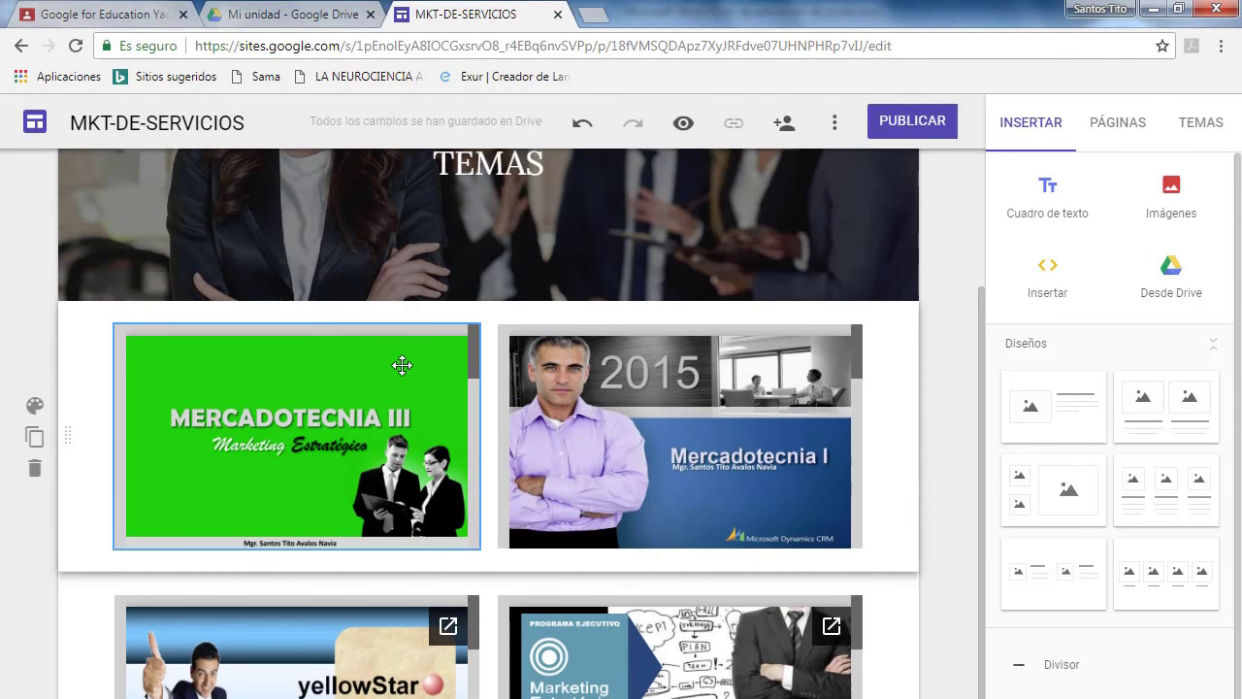
key(Delete)
Move the yellowStar course document into the free space beside Mercadotecnia I and place another document beside Marketing Estratégico.
drag(277, 695, 330, 566)
scroll(442, 667, down, 2)
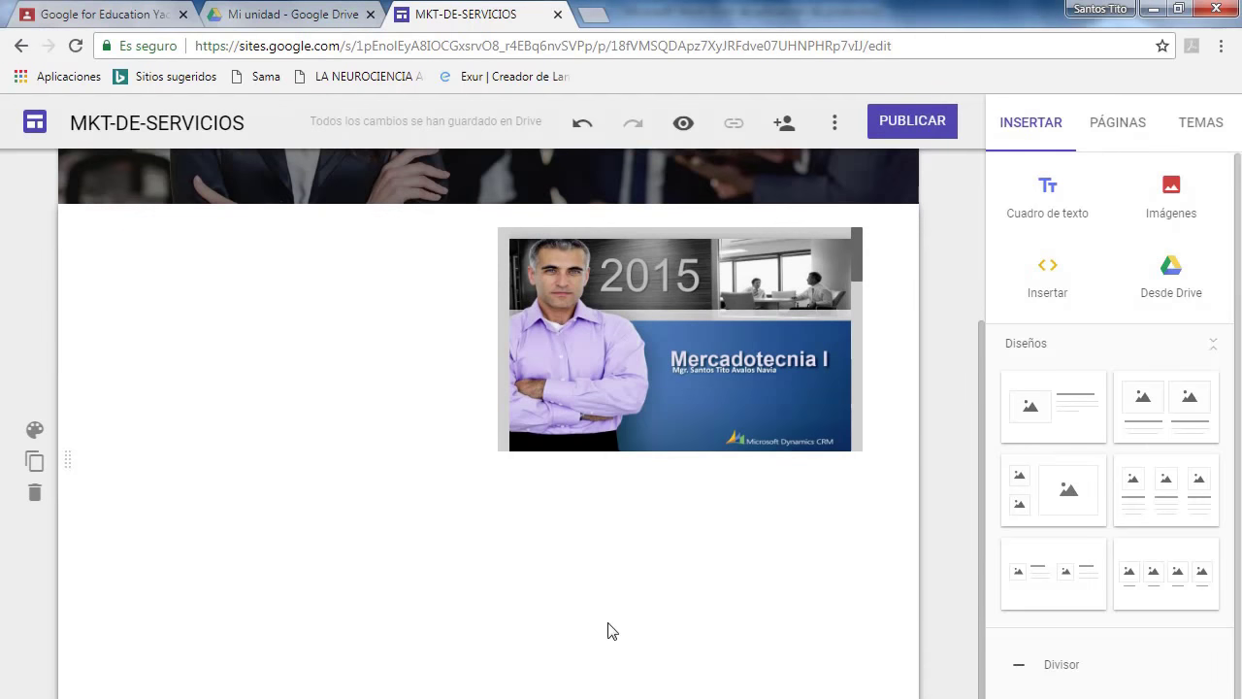
click(351, 491)
drag(351, 492, 421, 647)
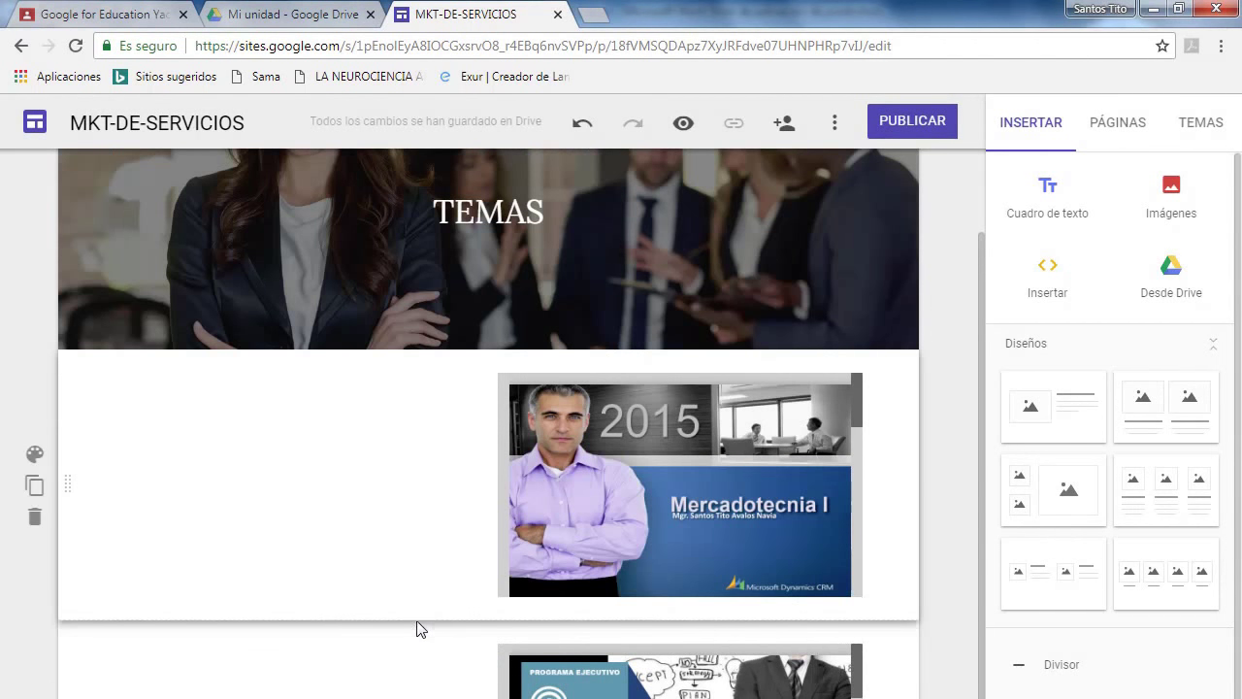
scroll(404, 656, down, 1)
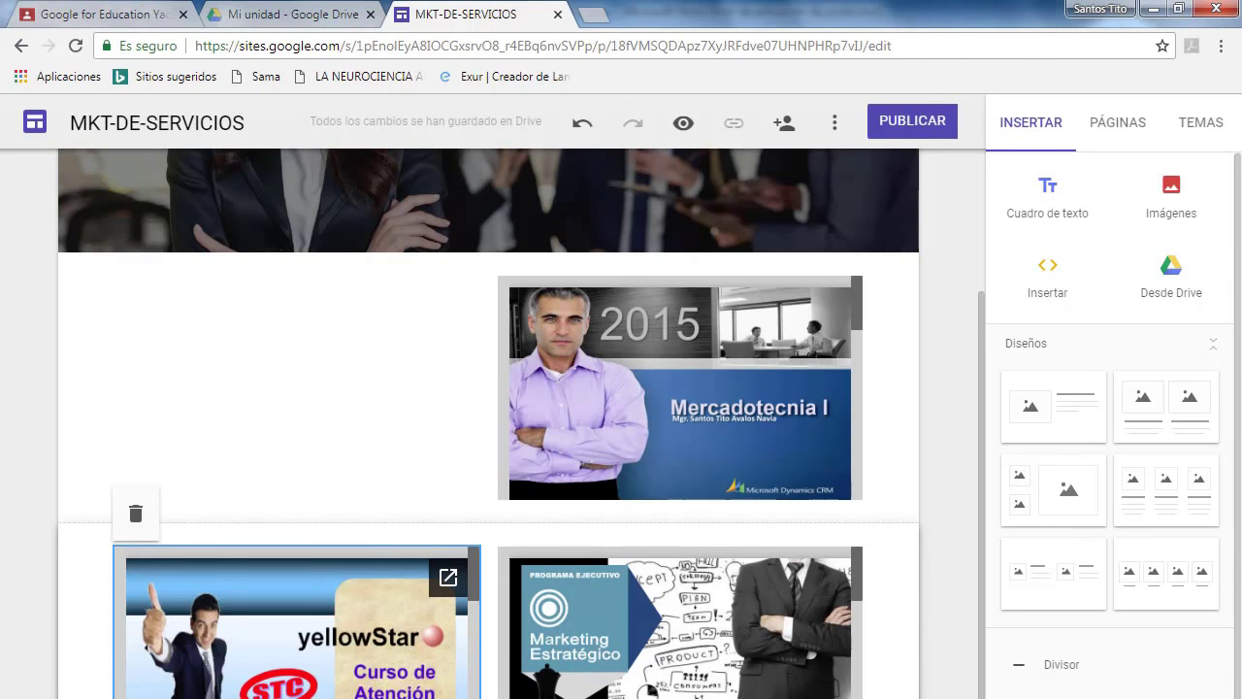
drag(310, 689, 305, 659)
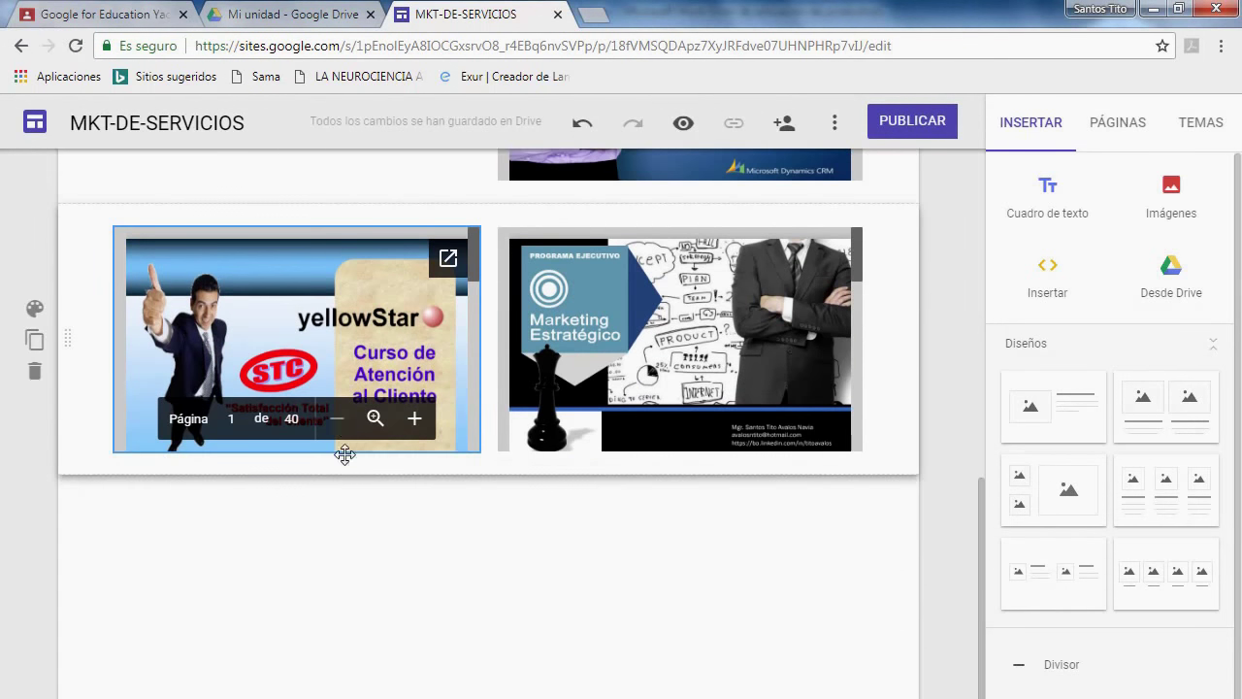
scroll(346, 571, up, 2)
drag(326, 546, 327, 371)
drag(308, 694, 308, 485)
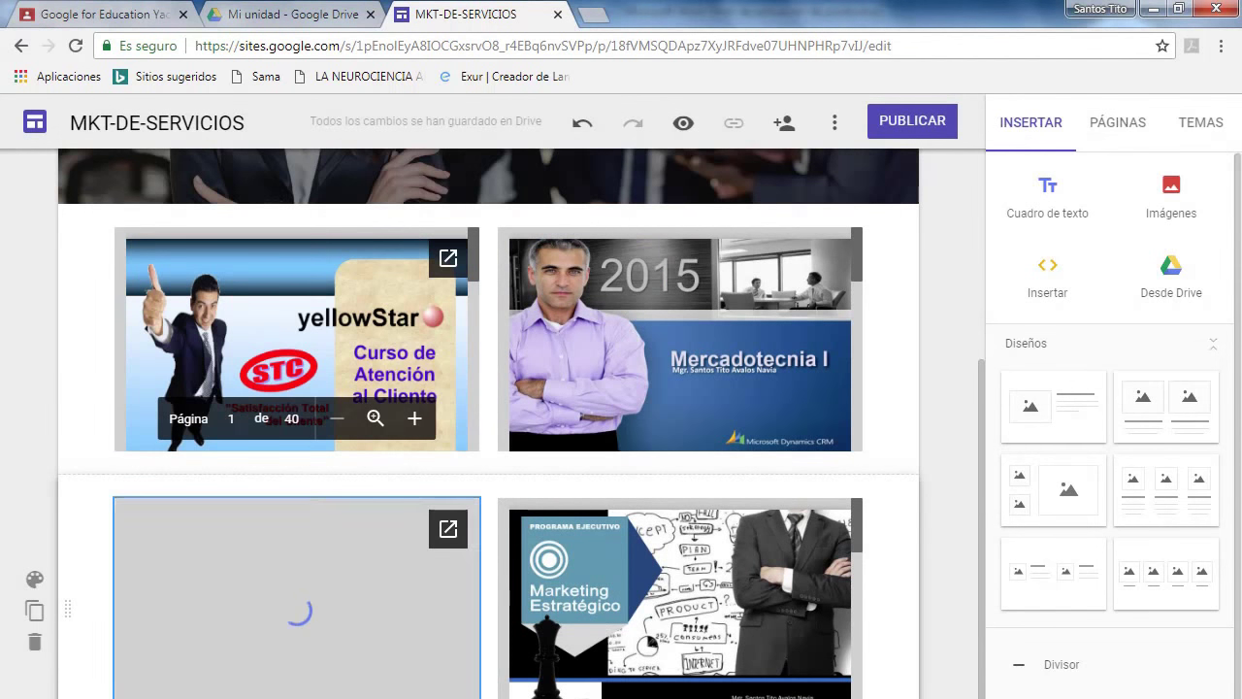
scroll(669, 669, up, 2)
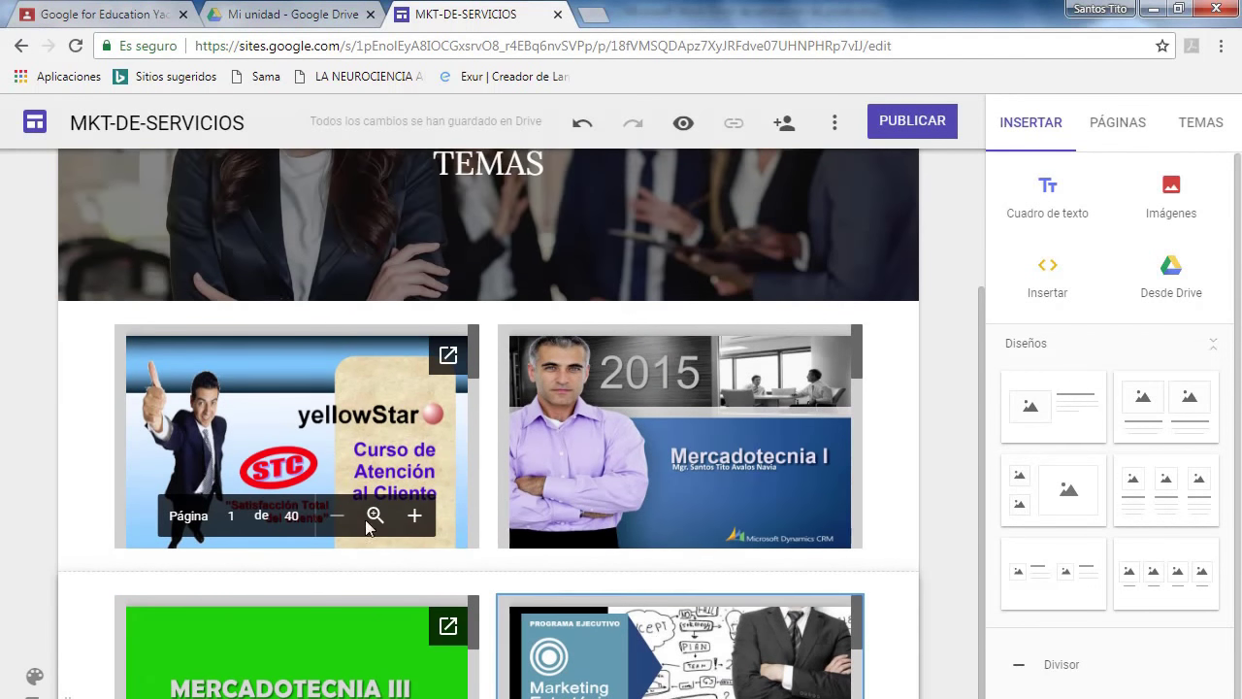
scroll(692, 595, down, 2)
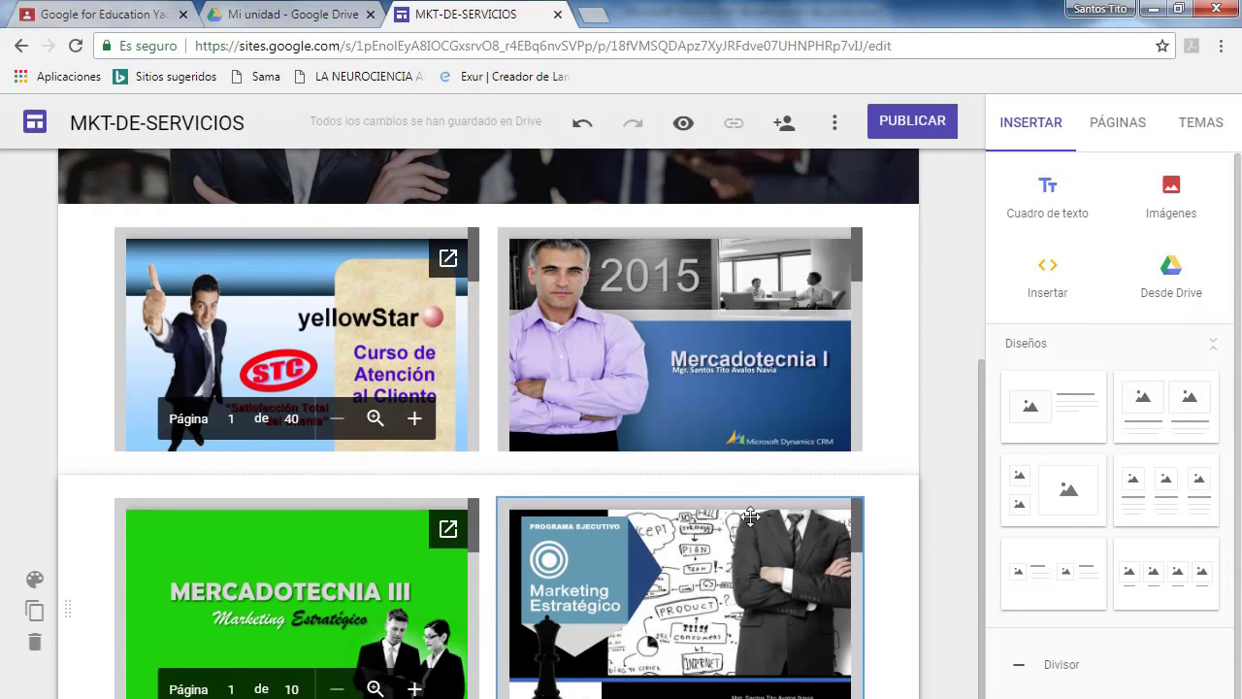
Set the VIDEOS page's header image to 11.jpg from the MKT SERVICIOS Drive folder.
click(1118, 126)
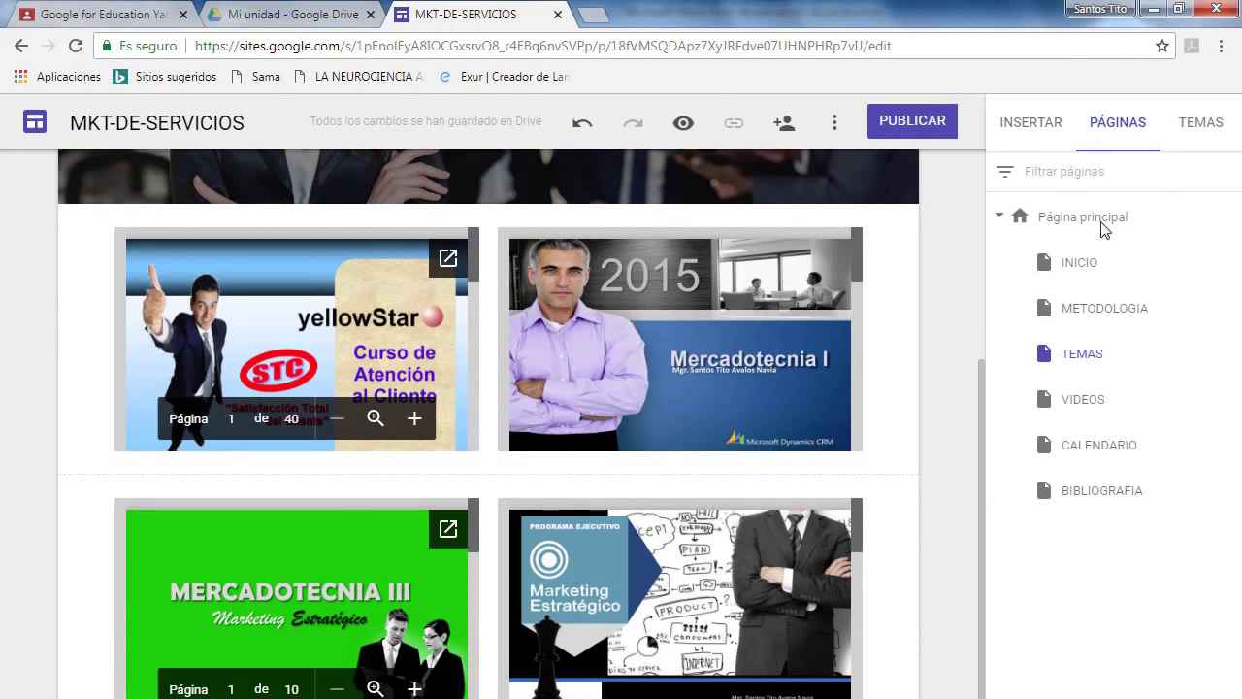
click(1085, 411)
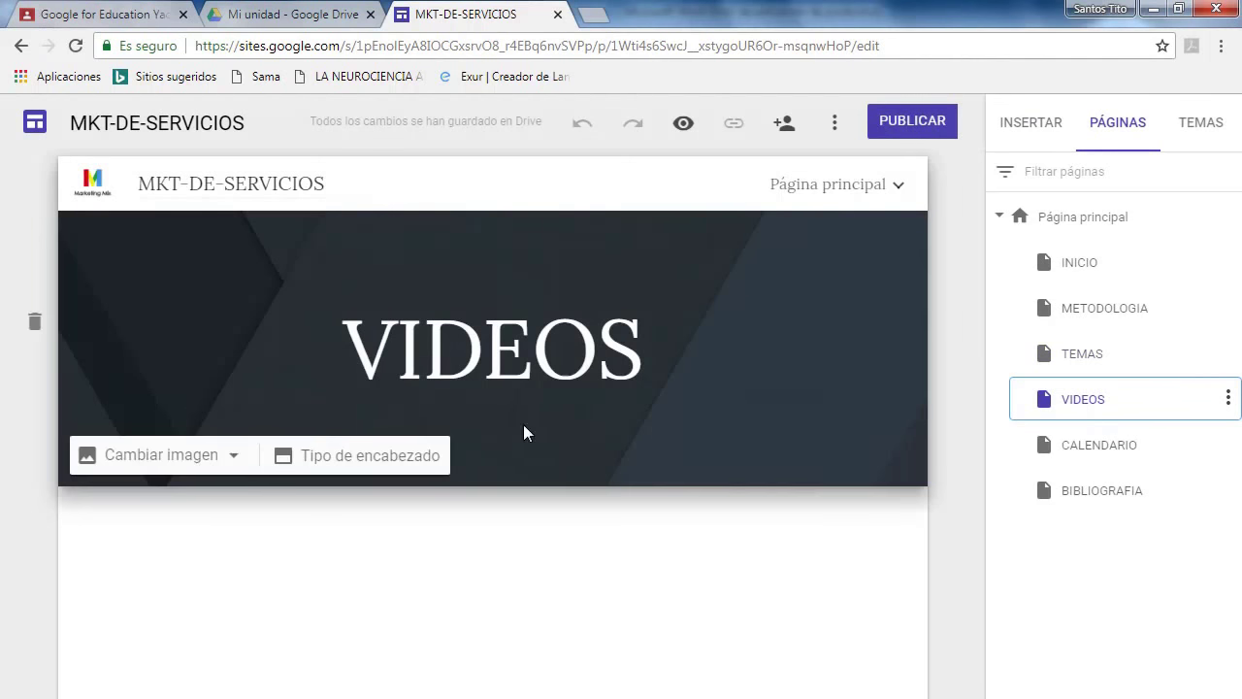
click(210, 460)
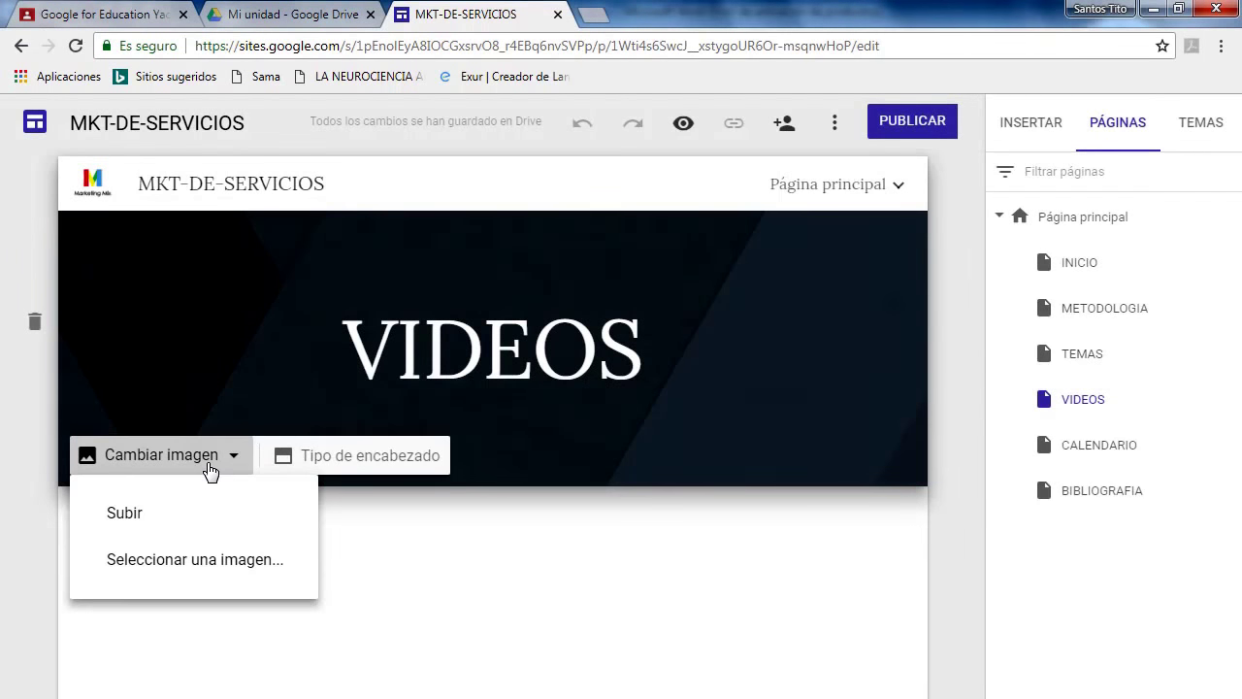
click(166, 562)
click(566, 294)
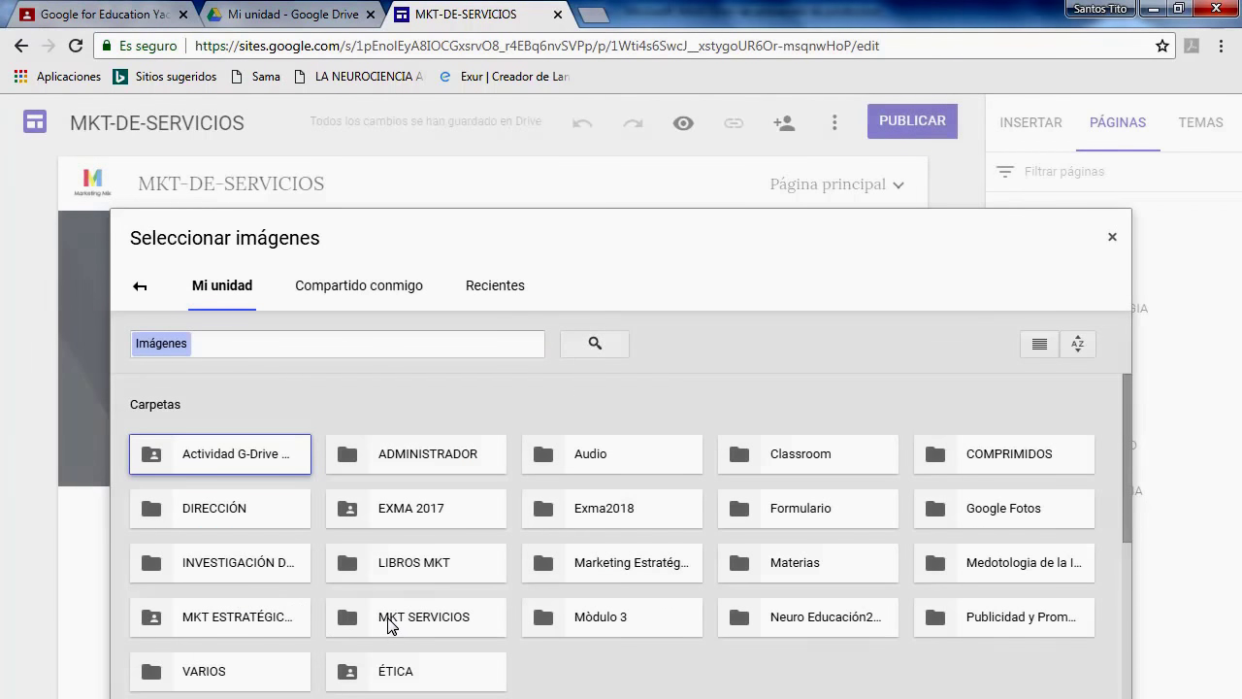
click(385, 620)
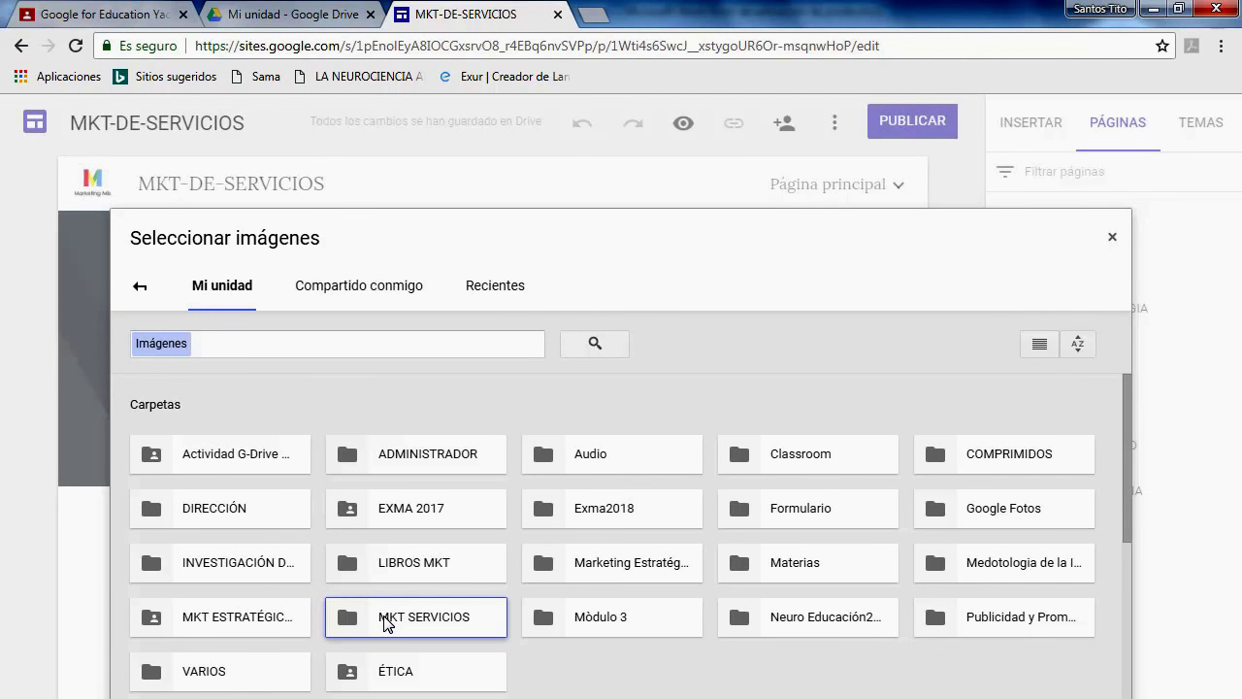
double_click(385, 621)
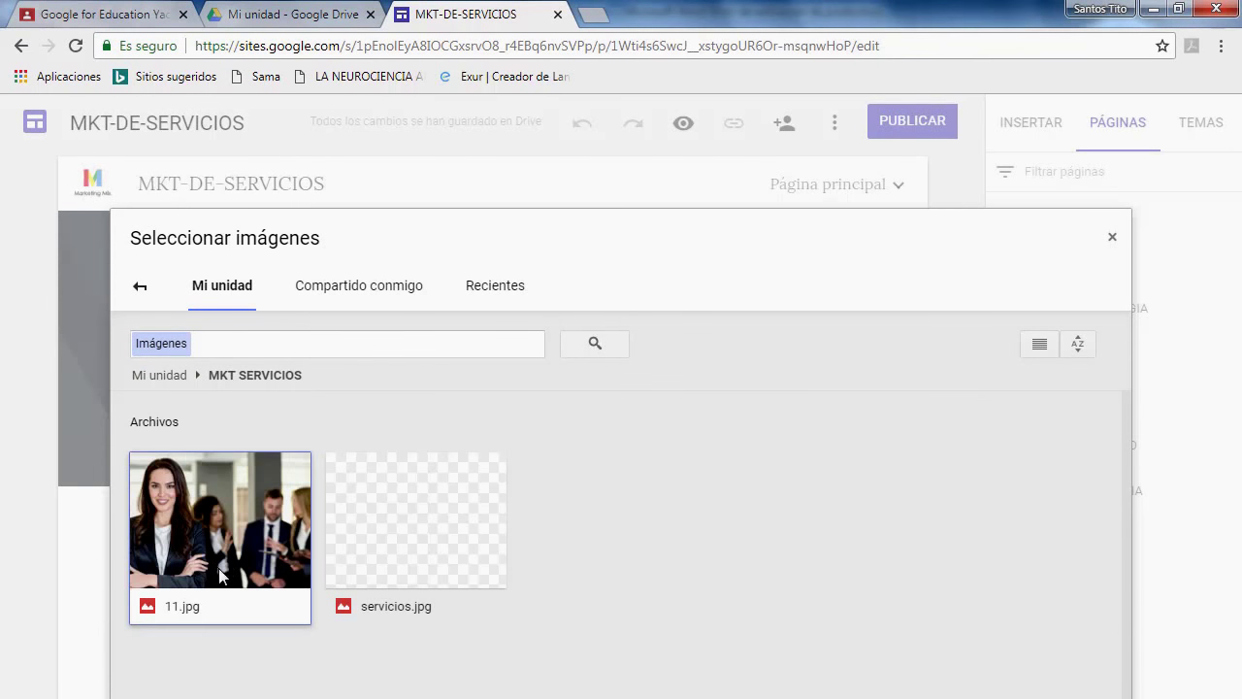
double_click(219, 575)
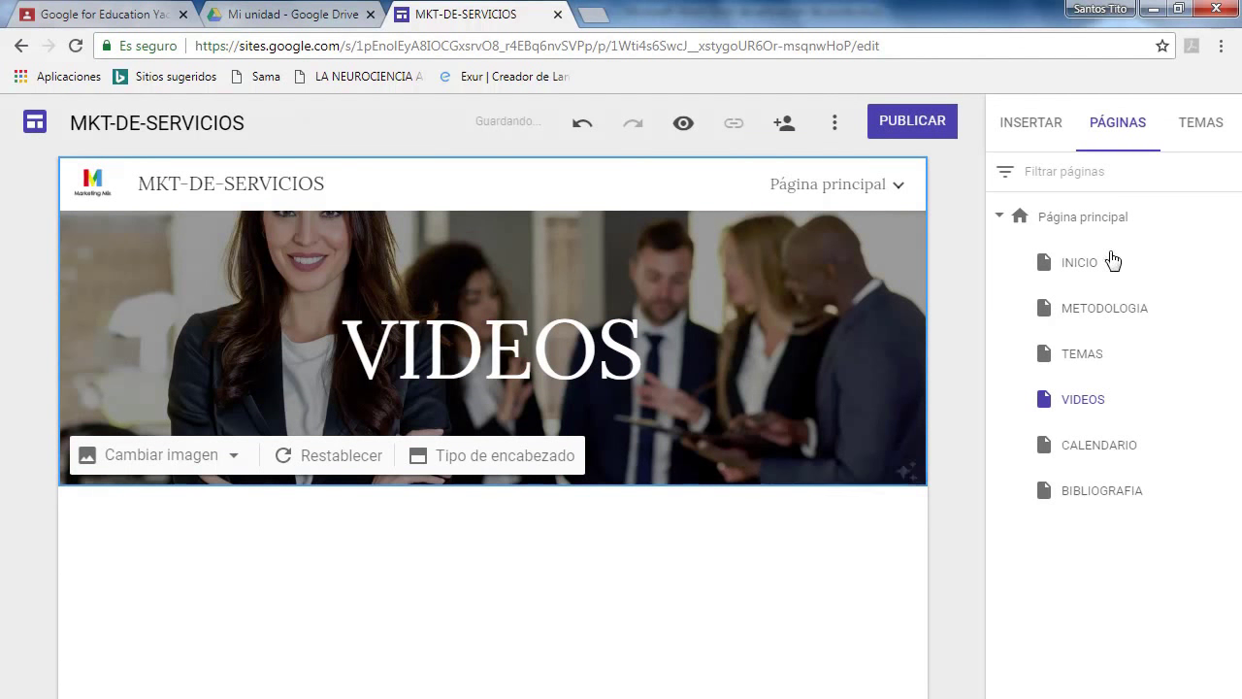
Search YouTube for MARKETING DE SERVICIOS and insert the 2-minute video of that title below the VIDEOS header.
click(1054, 124)
scroll(1113, 427, down, 2)
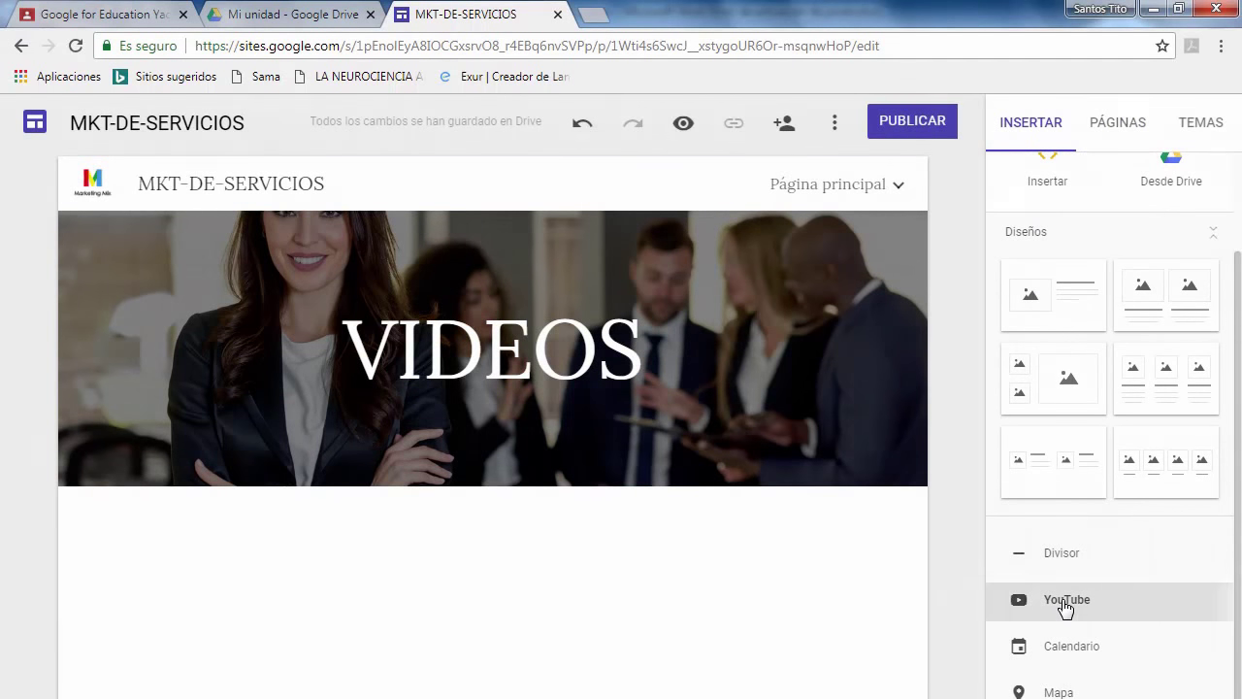
click(1032, 604)
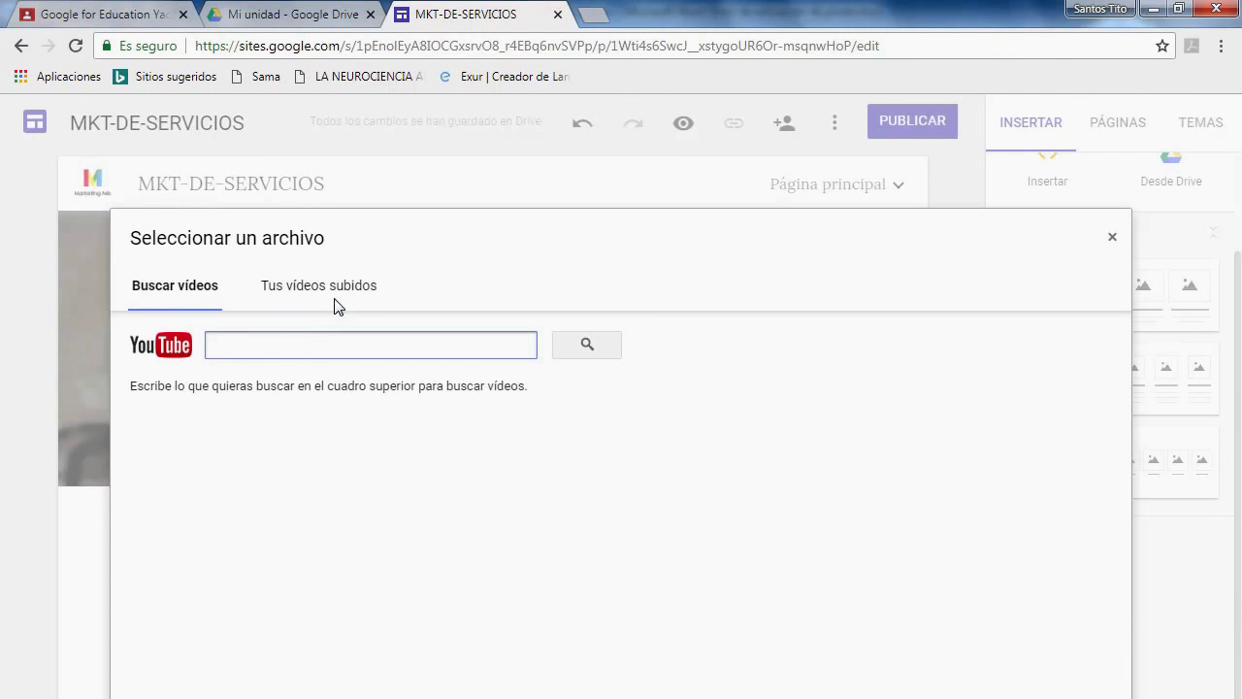
click(292, 342)
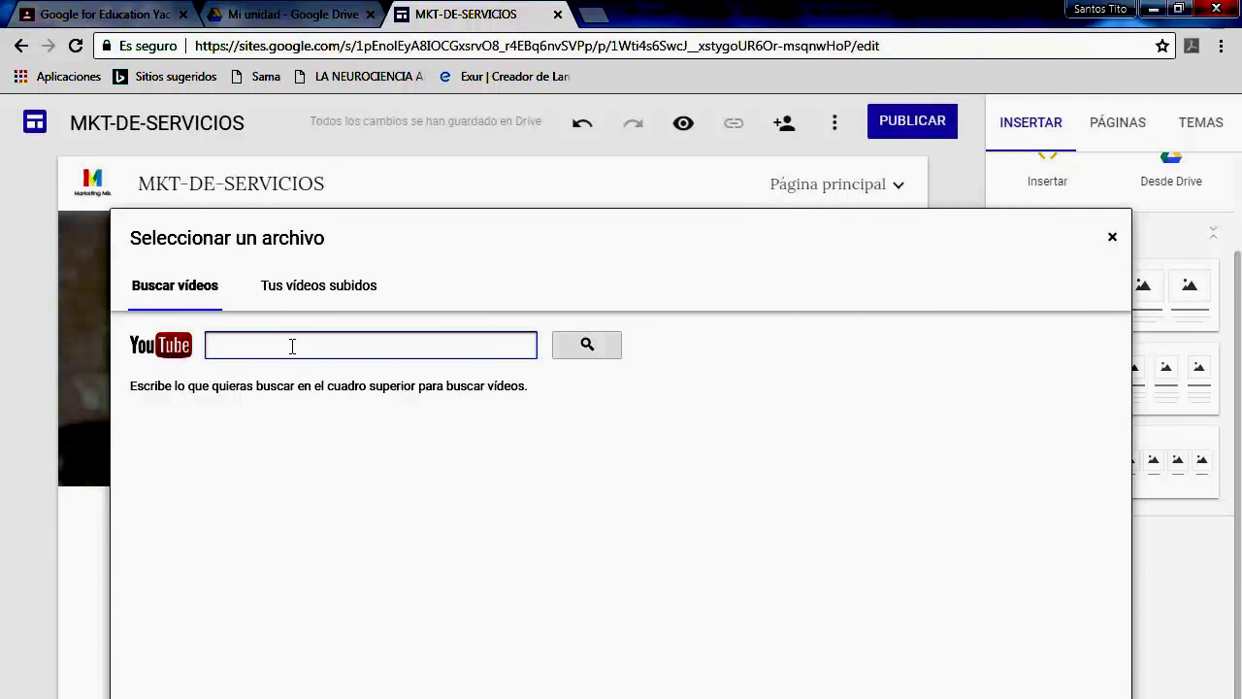
text(S)
key(BackSpace)
text(MAK)
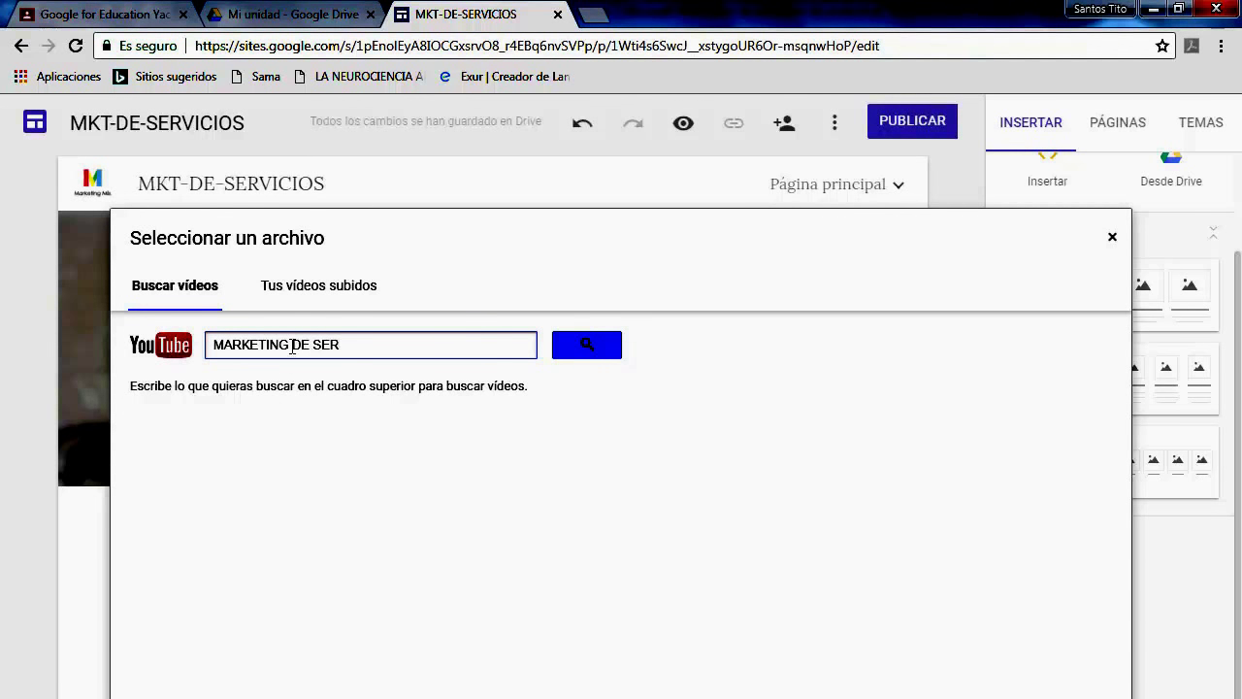
key(Return)
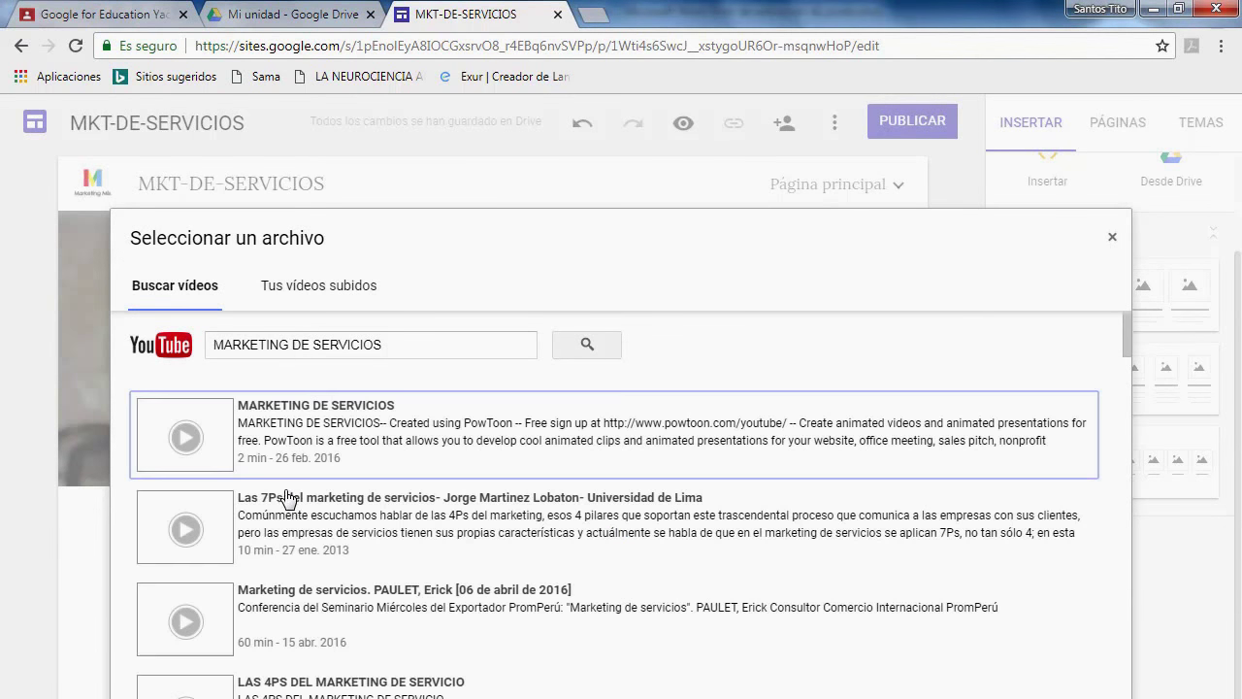
click(258, 429)
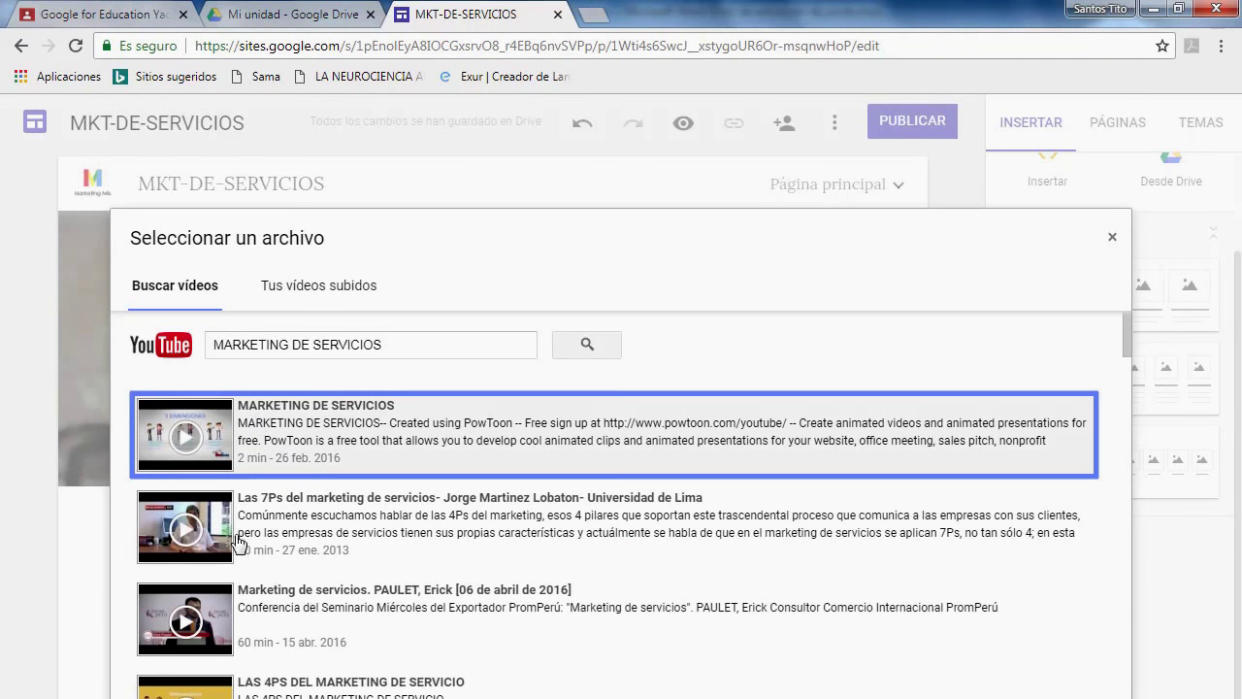
key(Return)
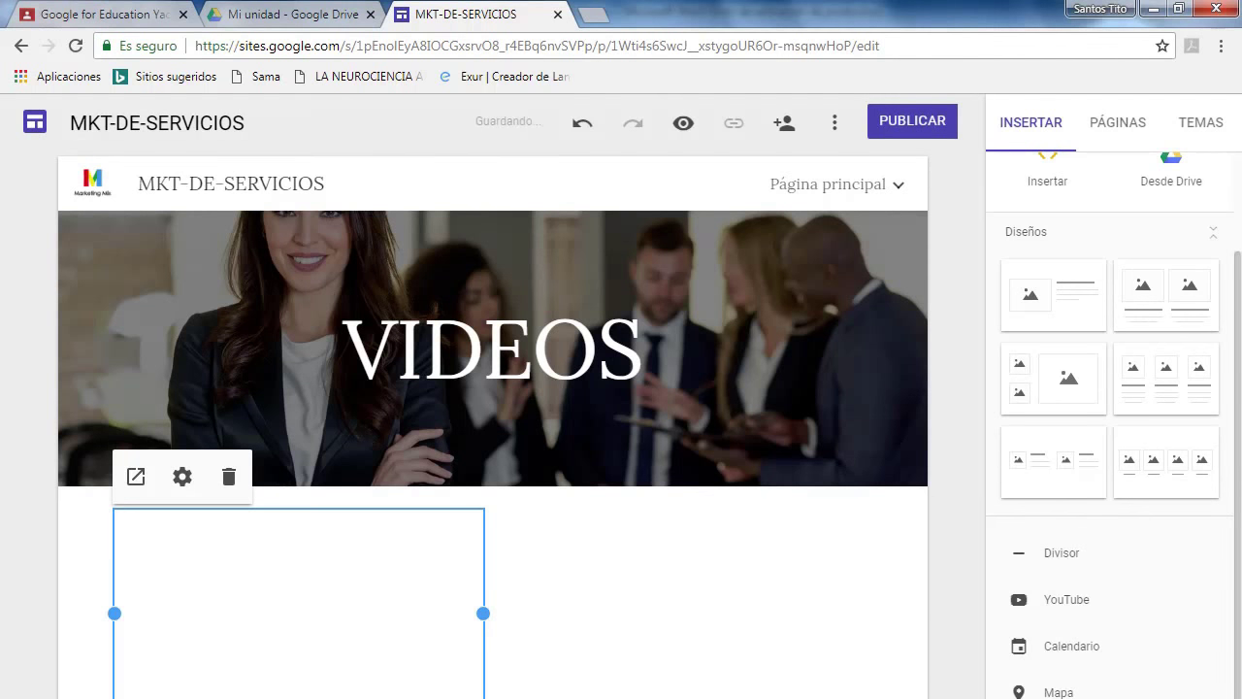
click(547, 663)
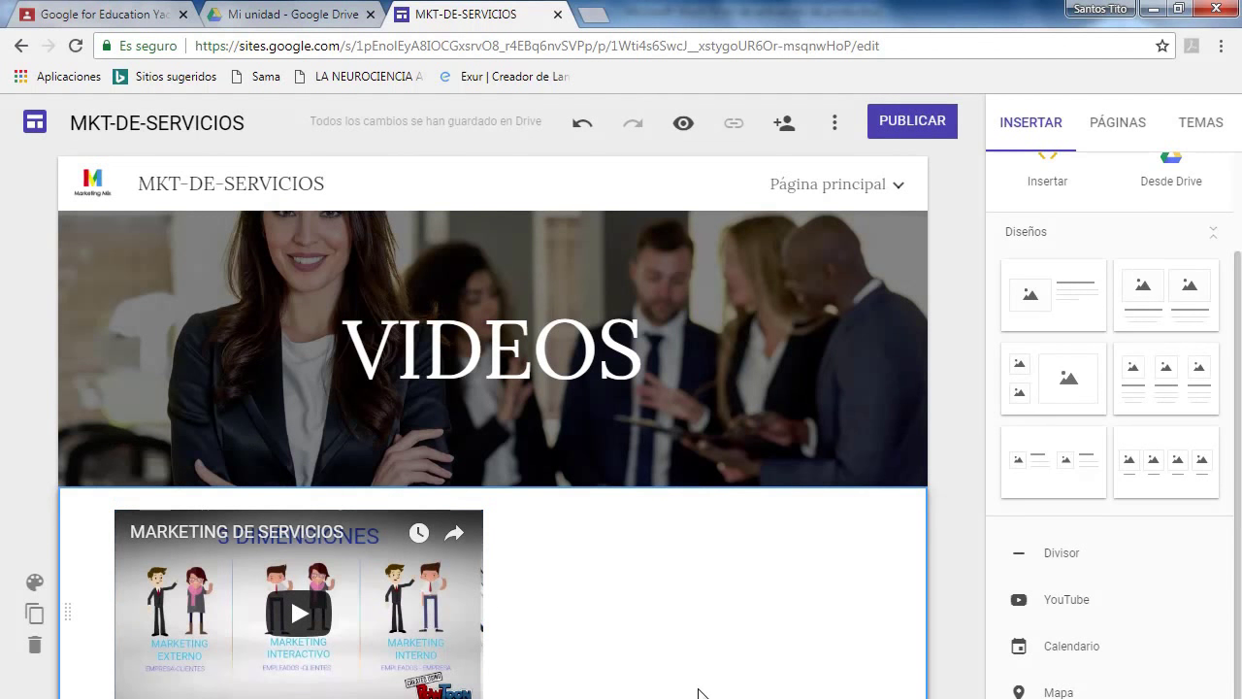
Change the CALENDARIO page's header title to the Encabezado text style.
click(1120, 127)
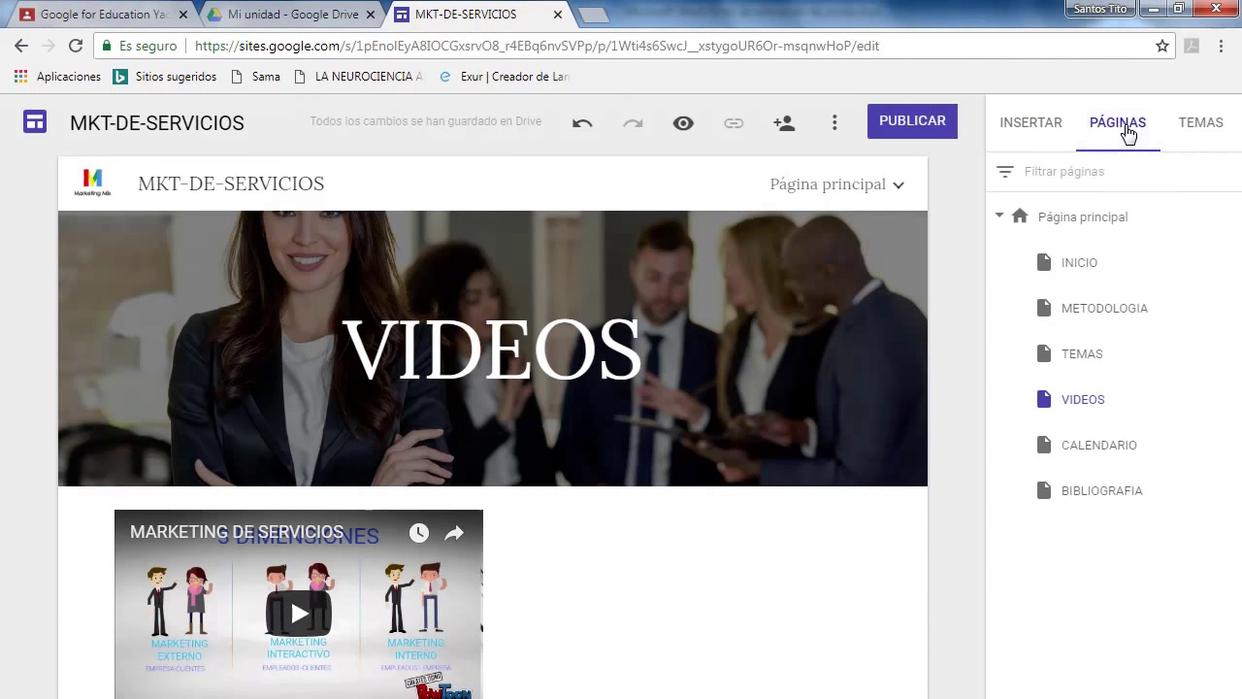
click(1096, 453)
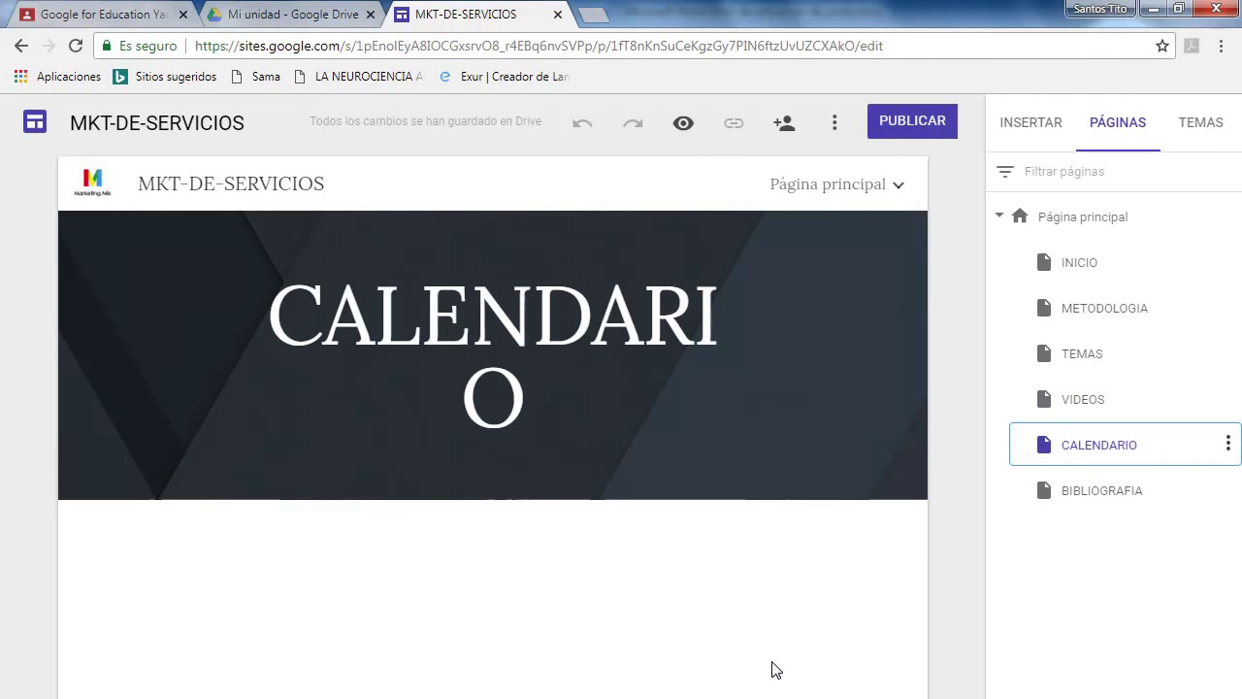
click(590, 291)
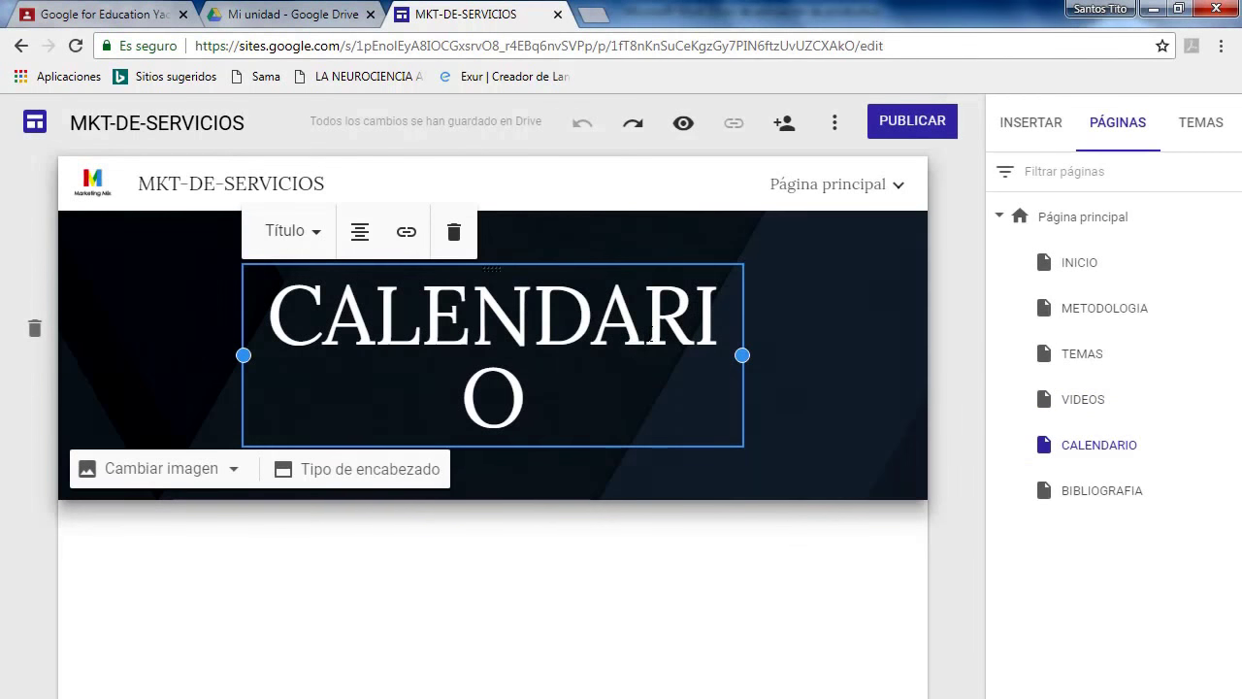
drag(526, 397, 269, 330)
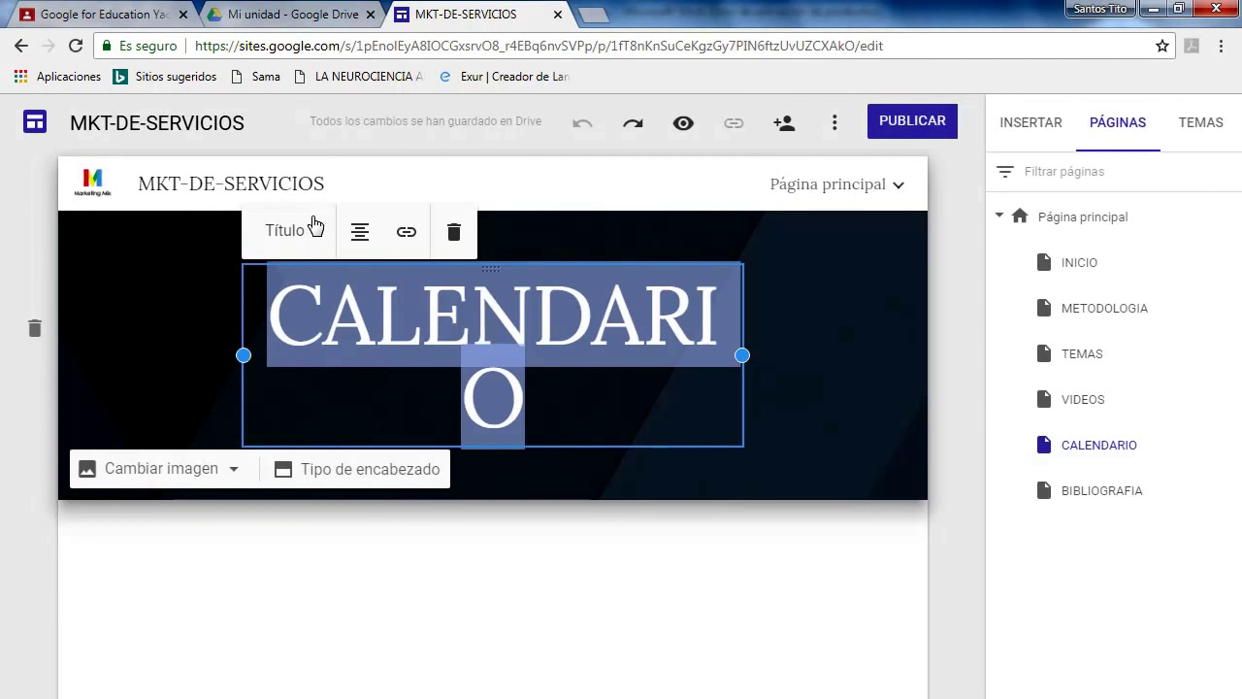
click(320, 230)
click(296, 335)
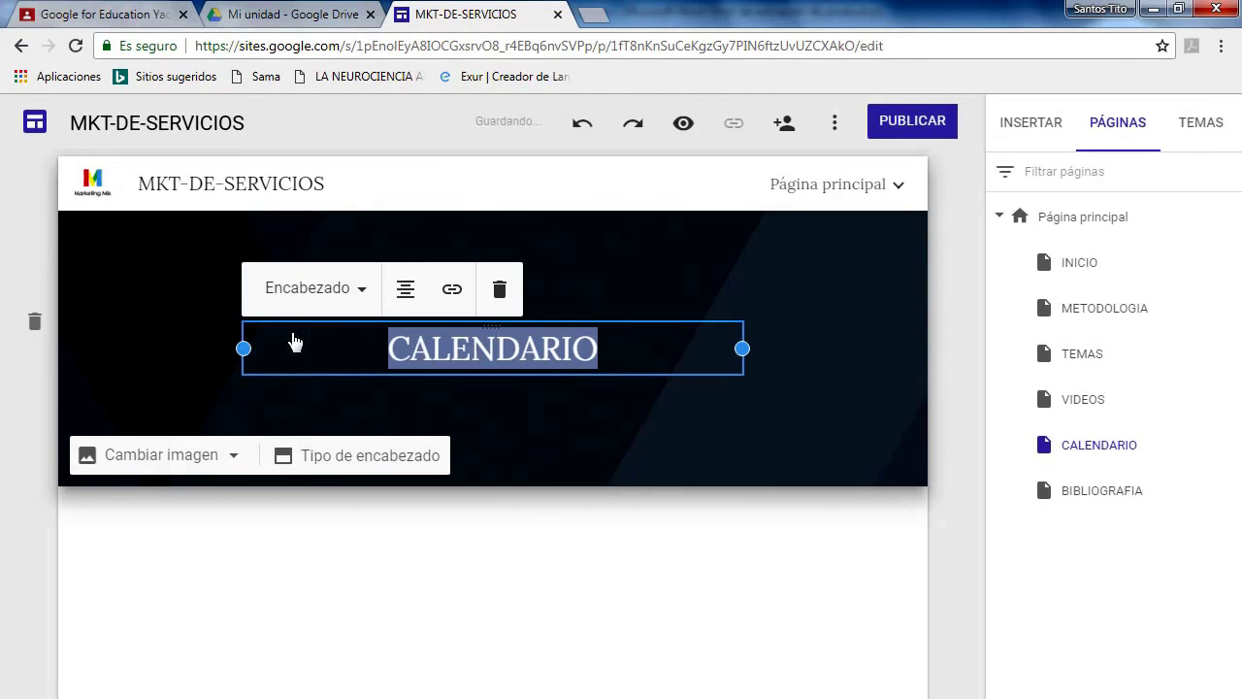
Replace the CALENDARIO page's header image with 11.jpg from the MKT SERVICIOS folder in Google Drive.
click(233, 464)
click(205, 565)
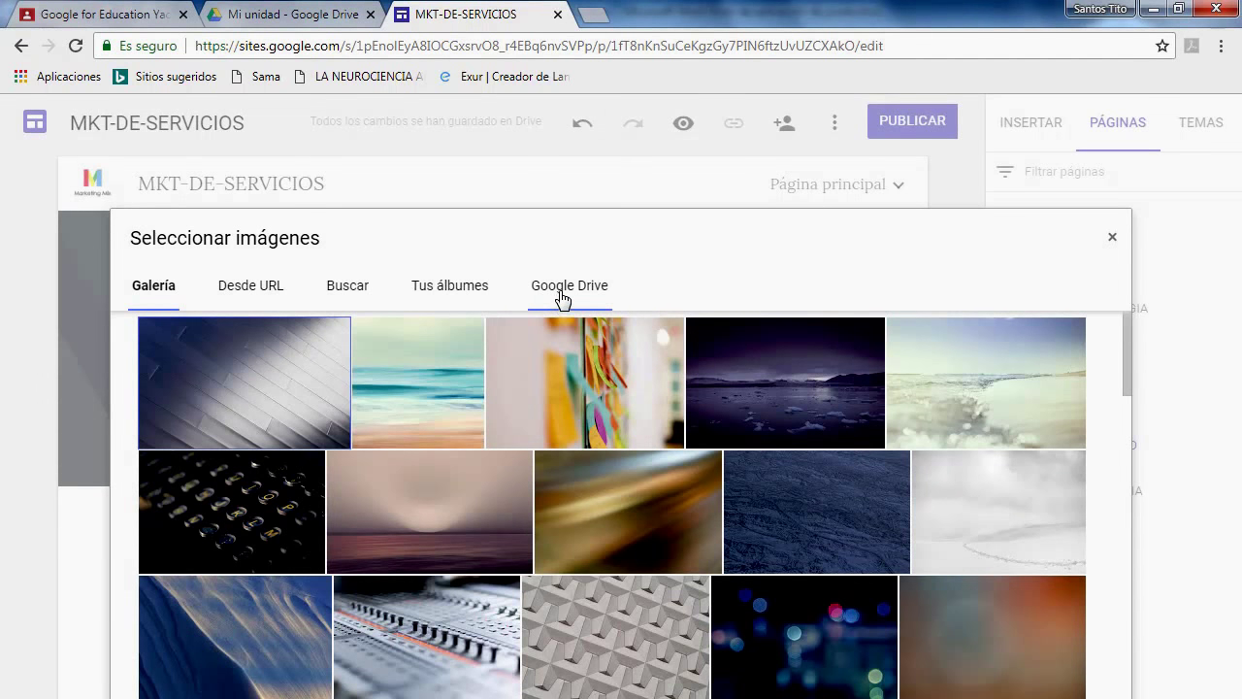
click(563, 299)
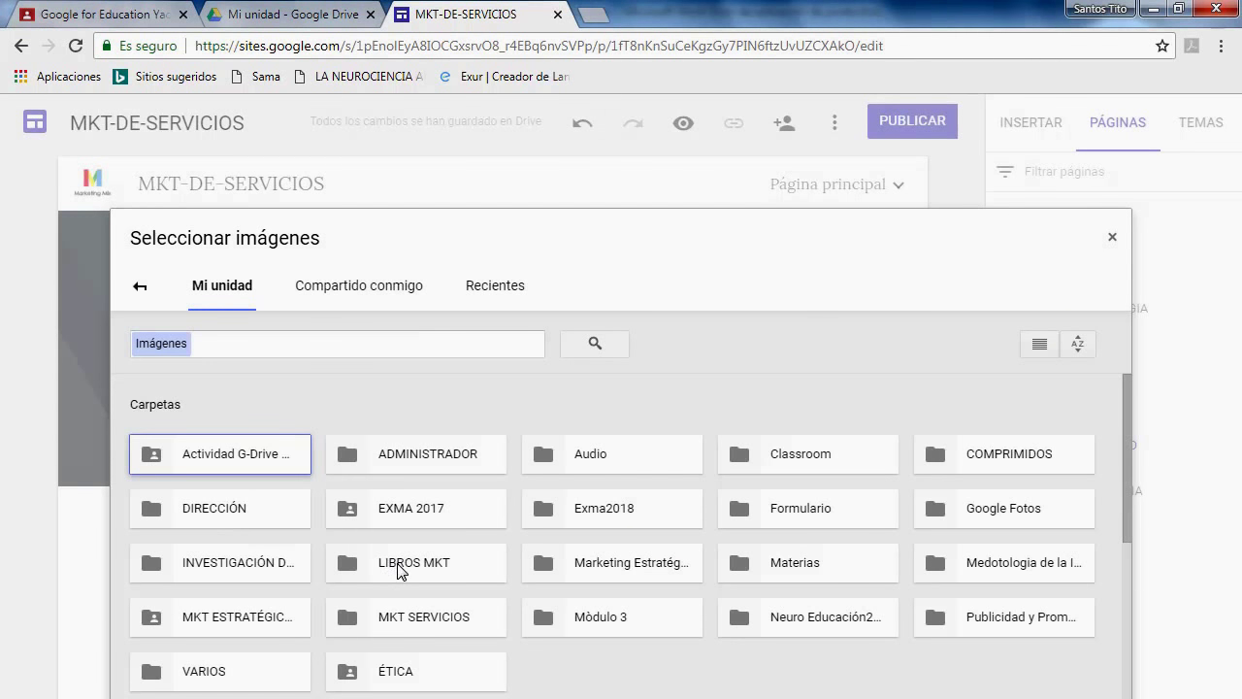
double_click(414, 617)
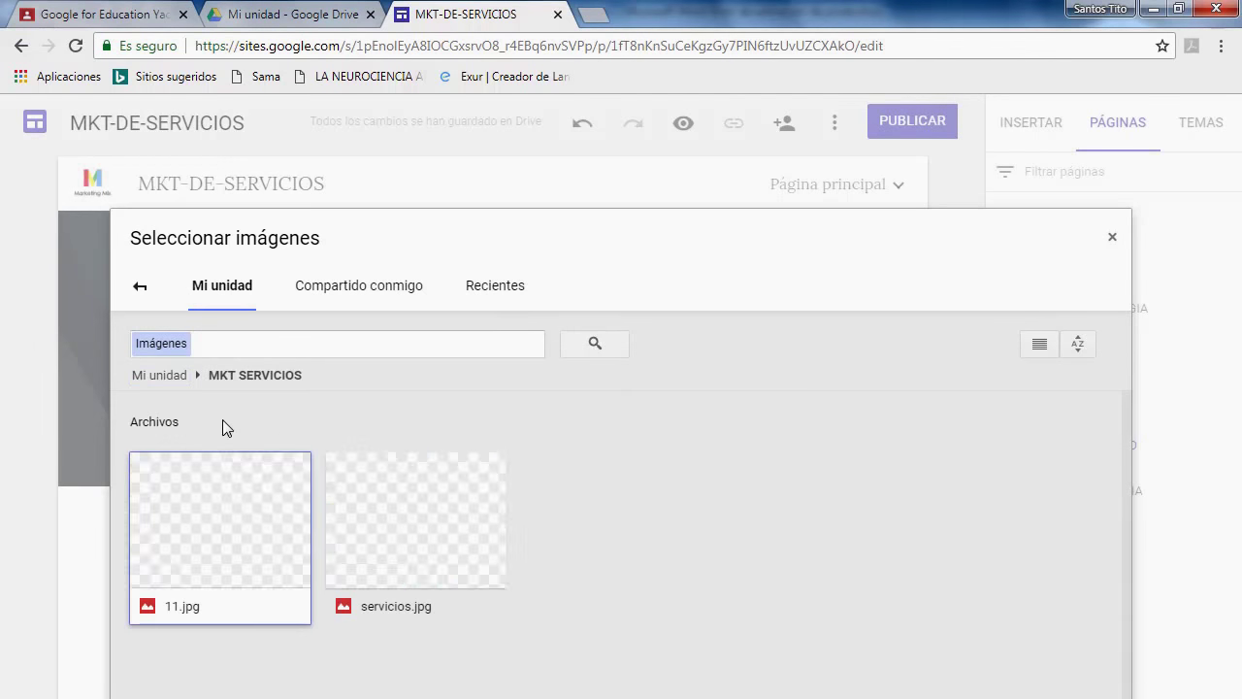
click(275, 568)
click(219, 679)
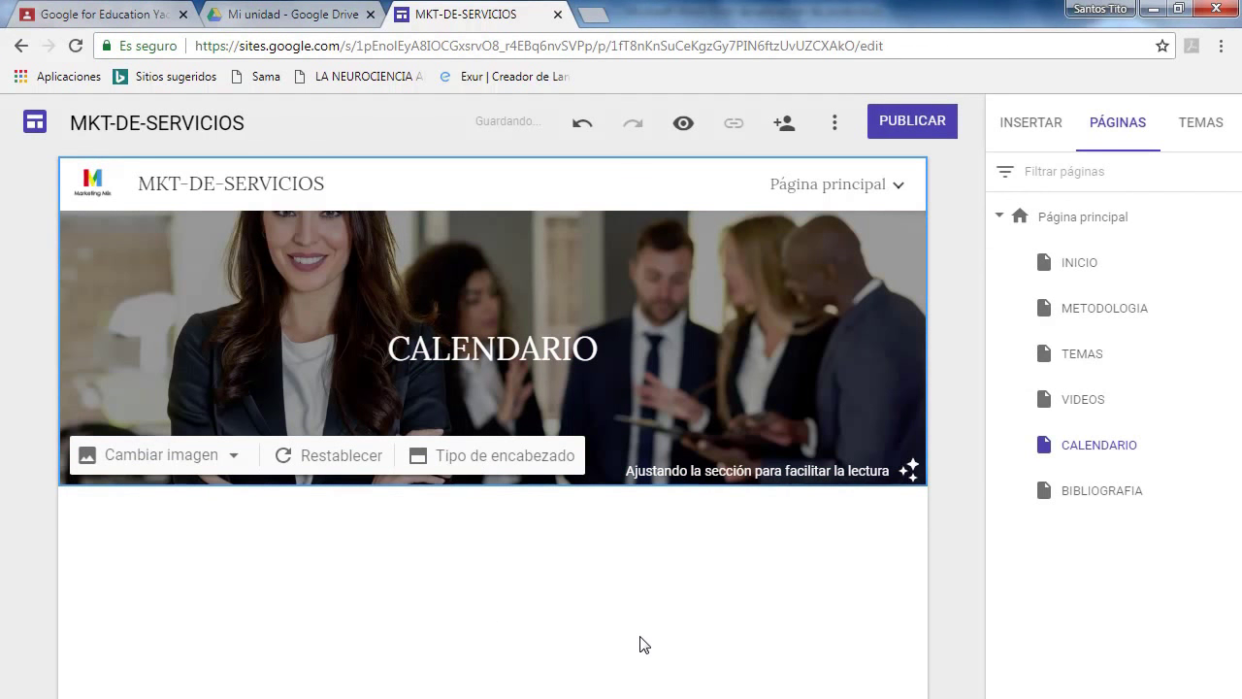
Check which calendars are available to insert into the CALENDARIO page, without inserting any.
click(1018, 136)
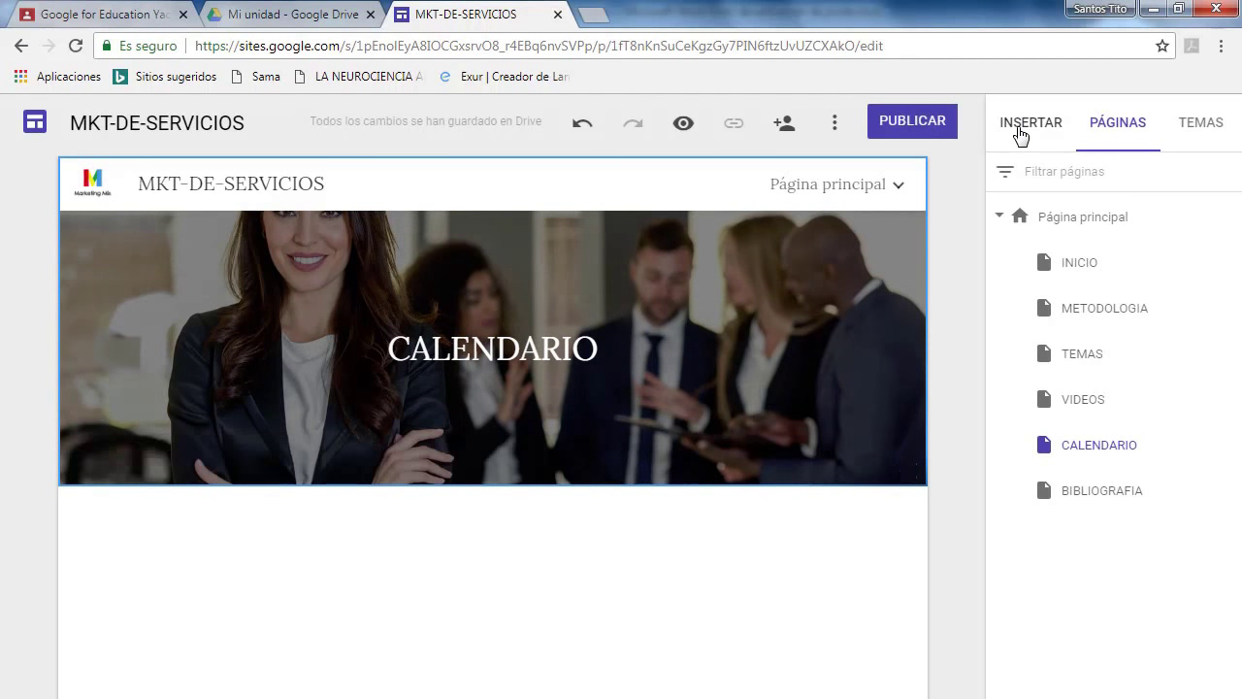
scroll(1199, 678, up, 2)
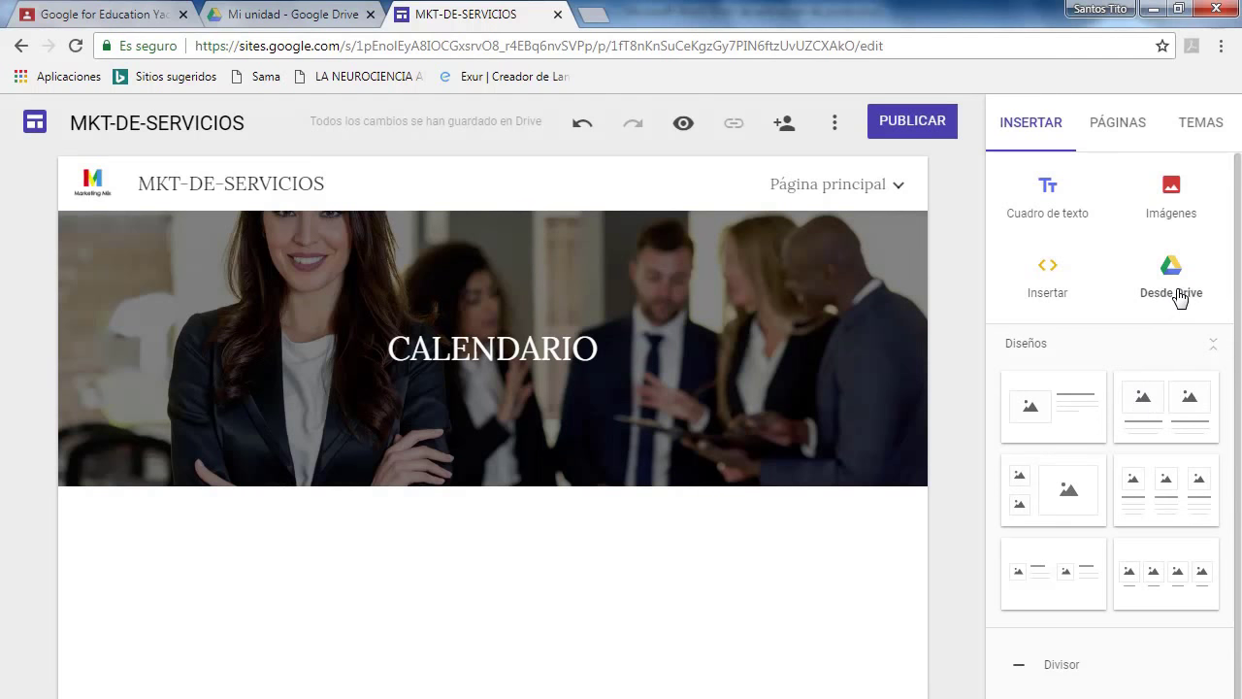
scroll(1131, 685, down, 1)
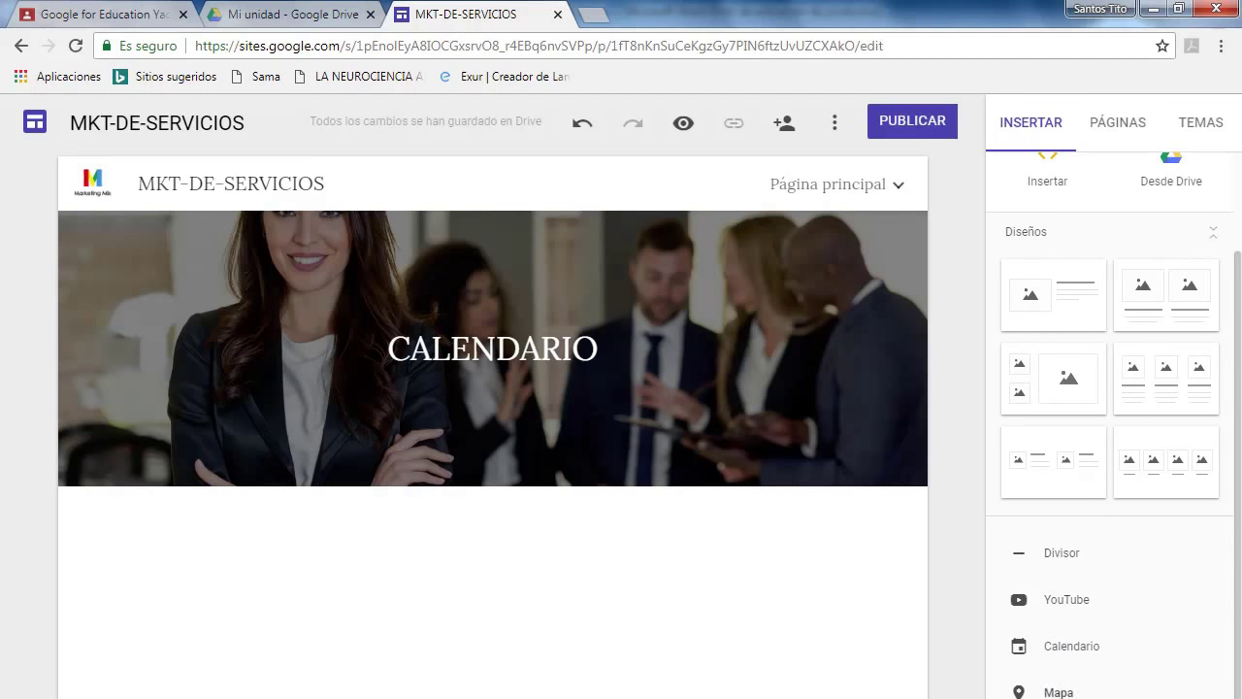
click(1072, 646)
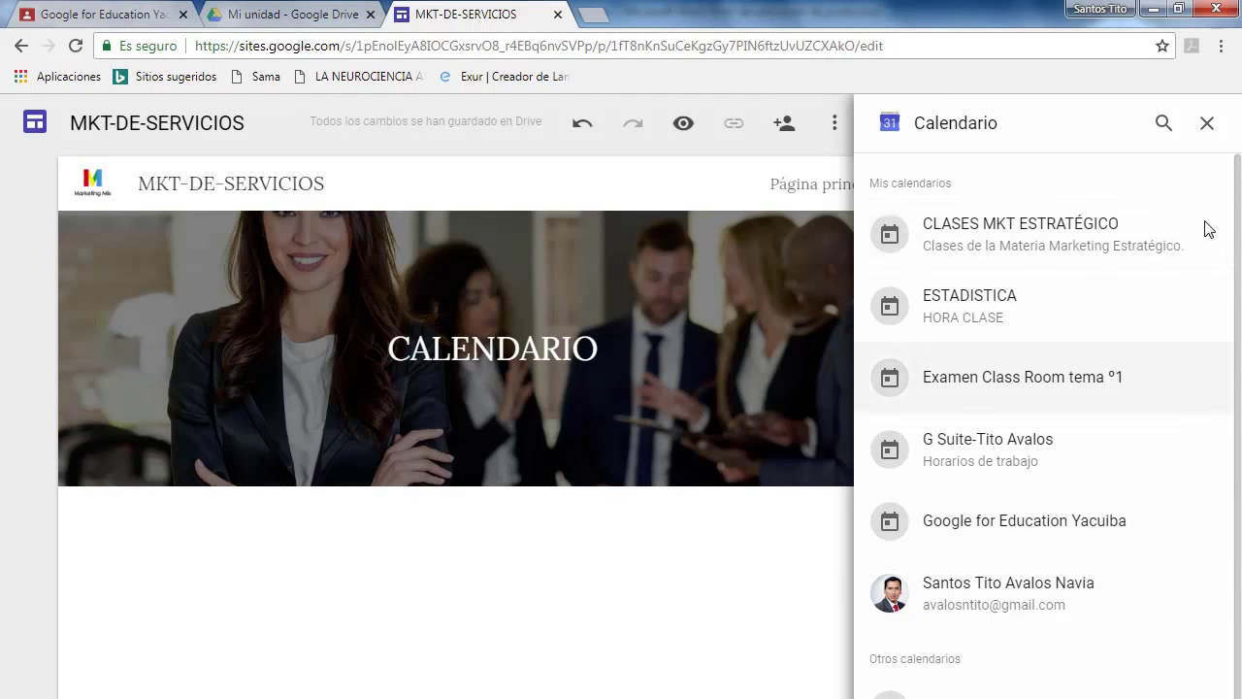
click(1209, 124)
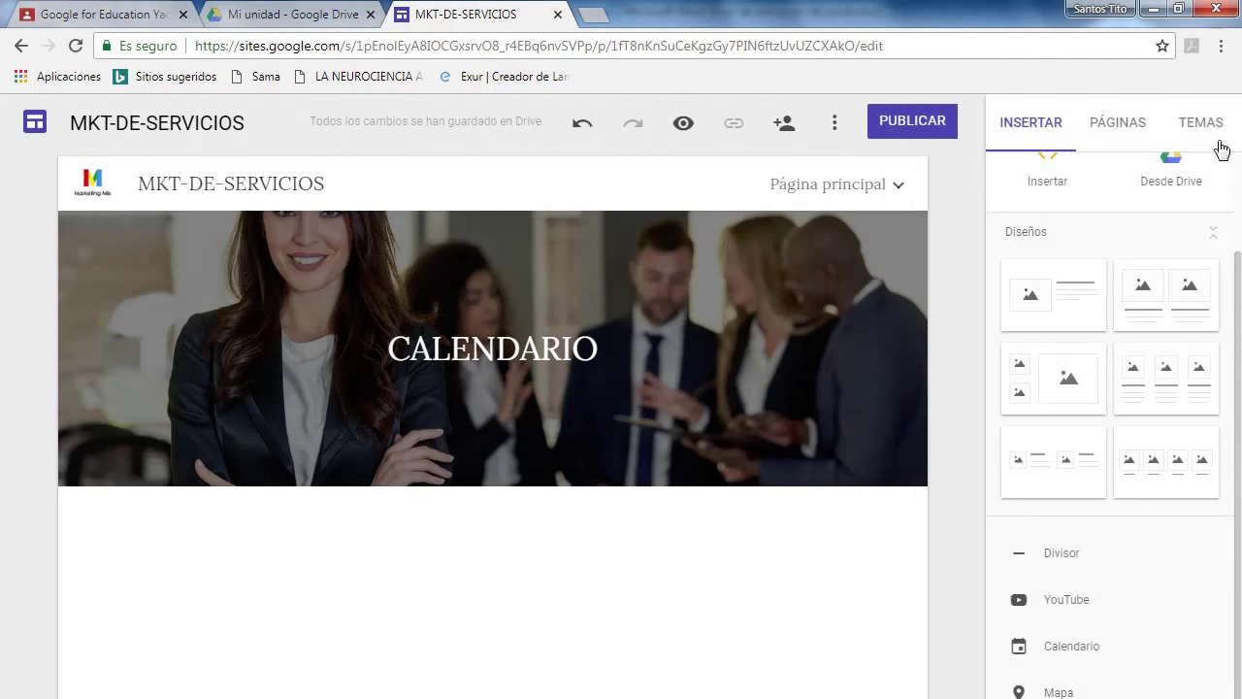
Switch to Google Drive and open Google Calendar from its apps.
click(276, 14)
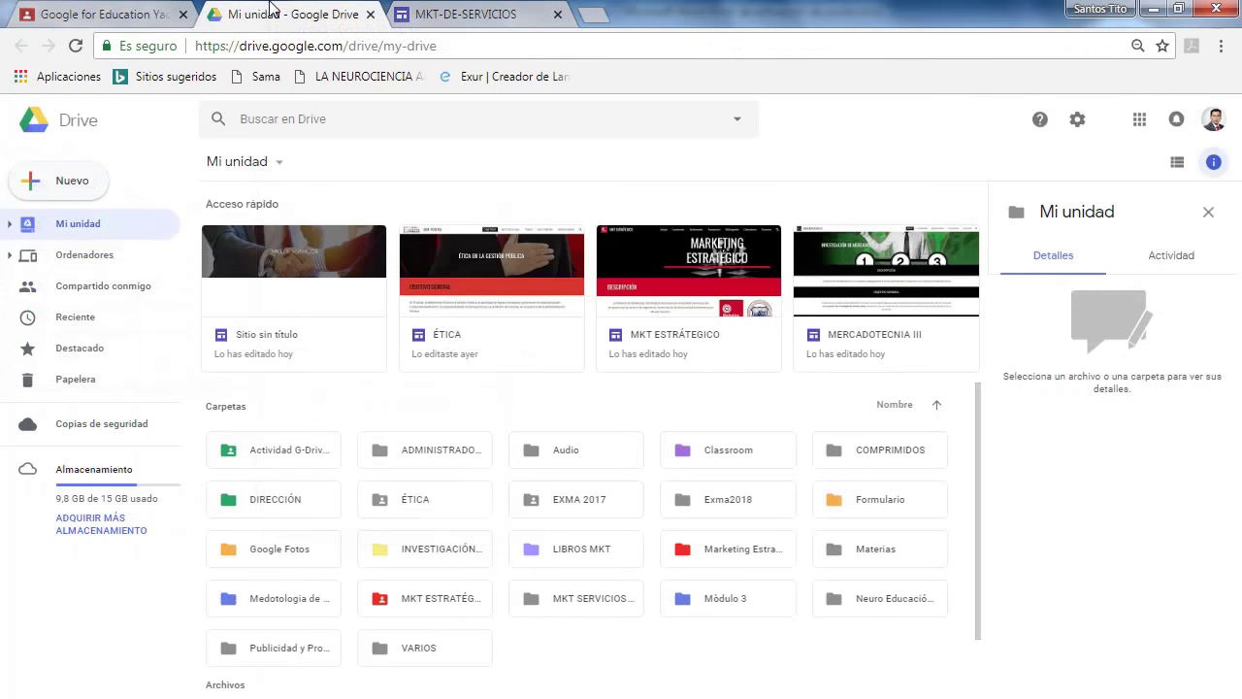
click(1140, 124)
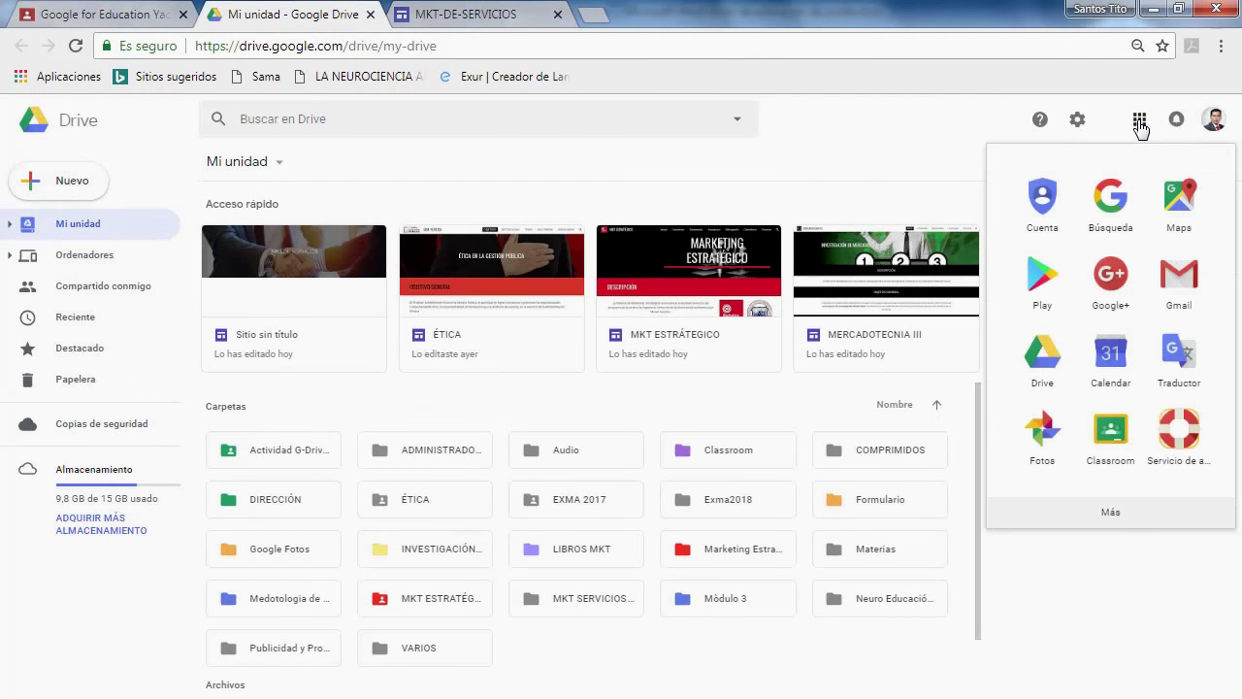
click(1118, 359)
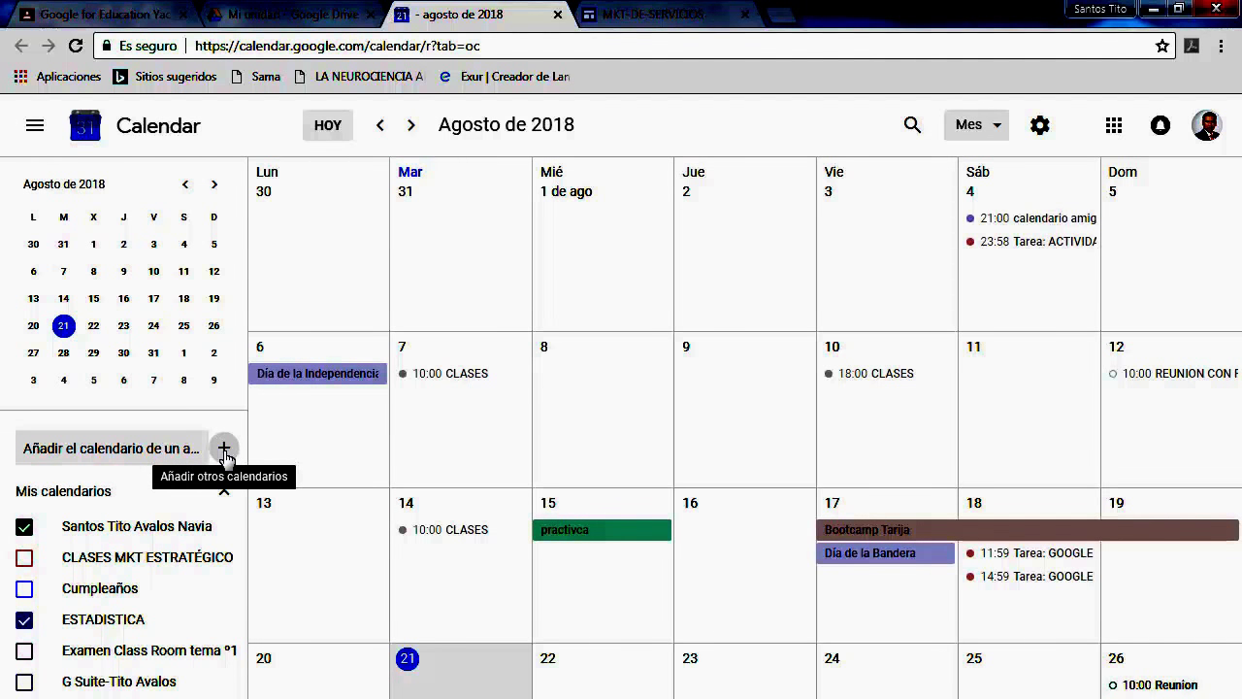
Create a calendar named "MKT DE SERVICIOS" with the description "Calendario de la materia Mkt de Servicios" and return to the month view.
click(224, 450)
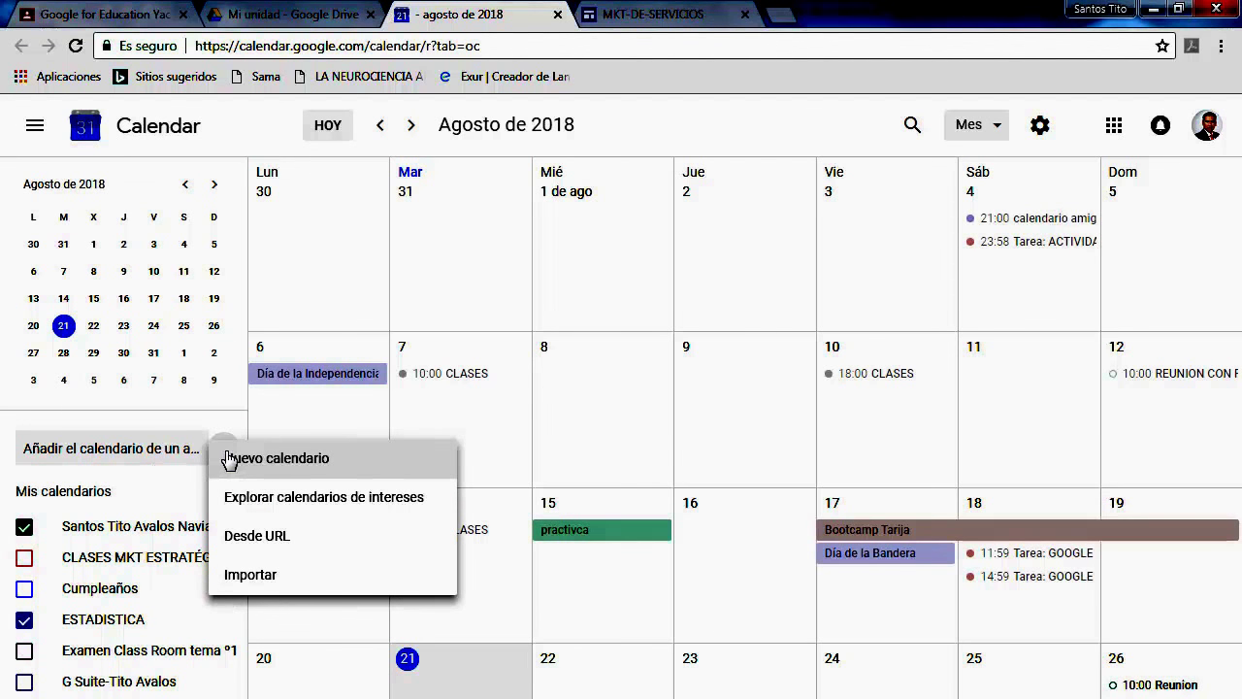
click(257, 462)
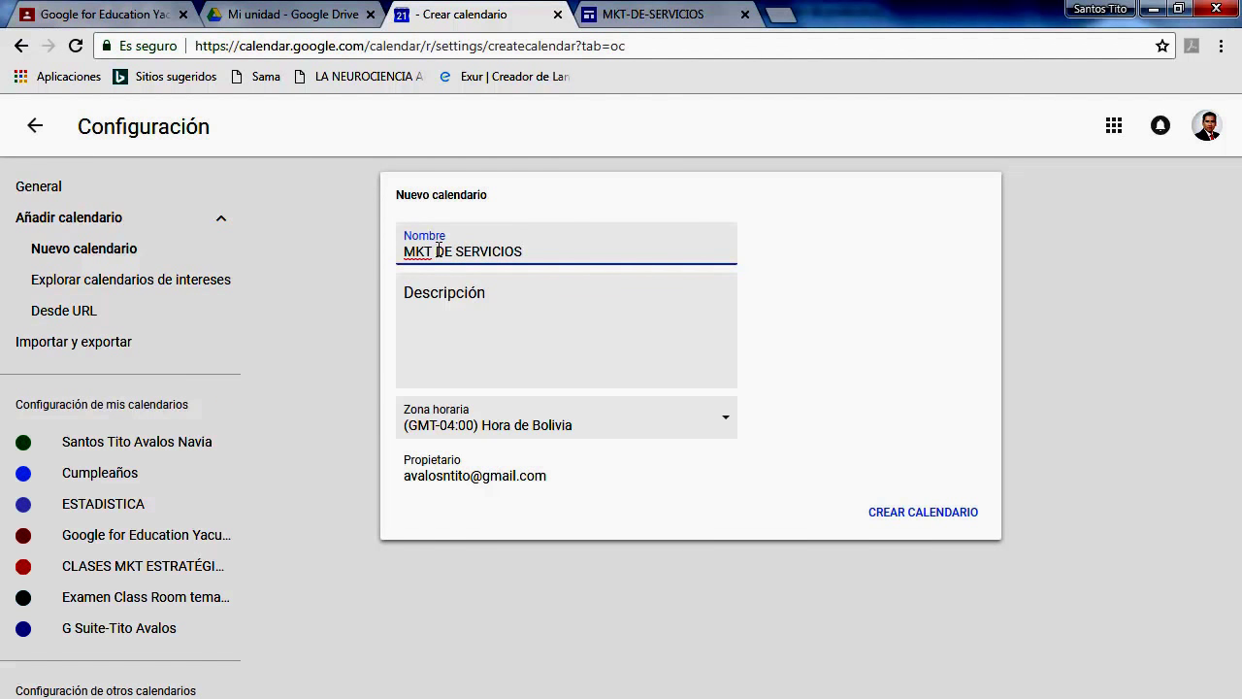
click(489, 296)
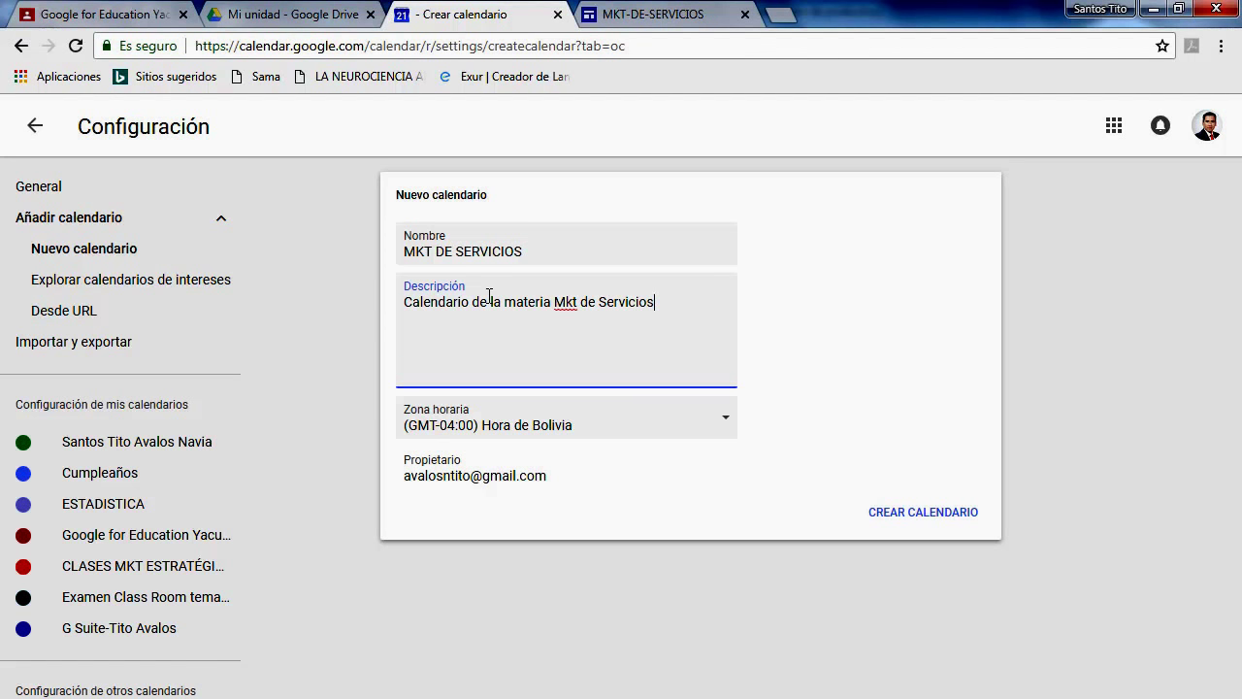
click(894, 521)
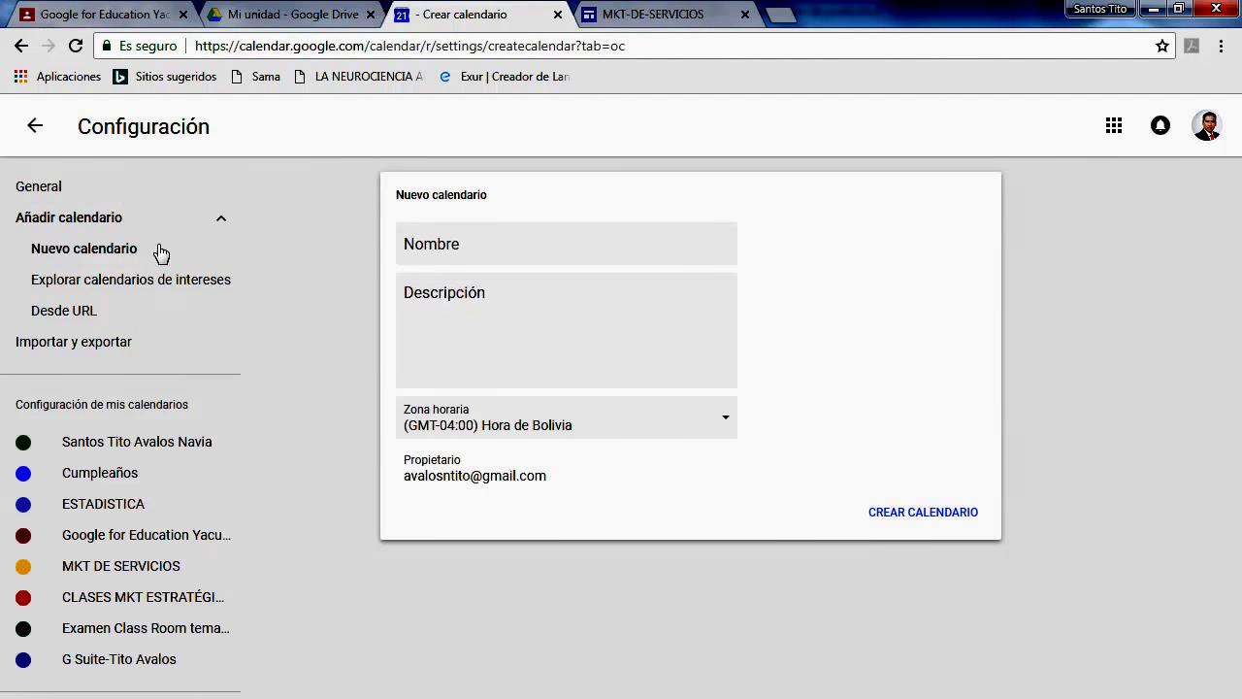
click(35, 126)
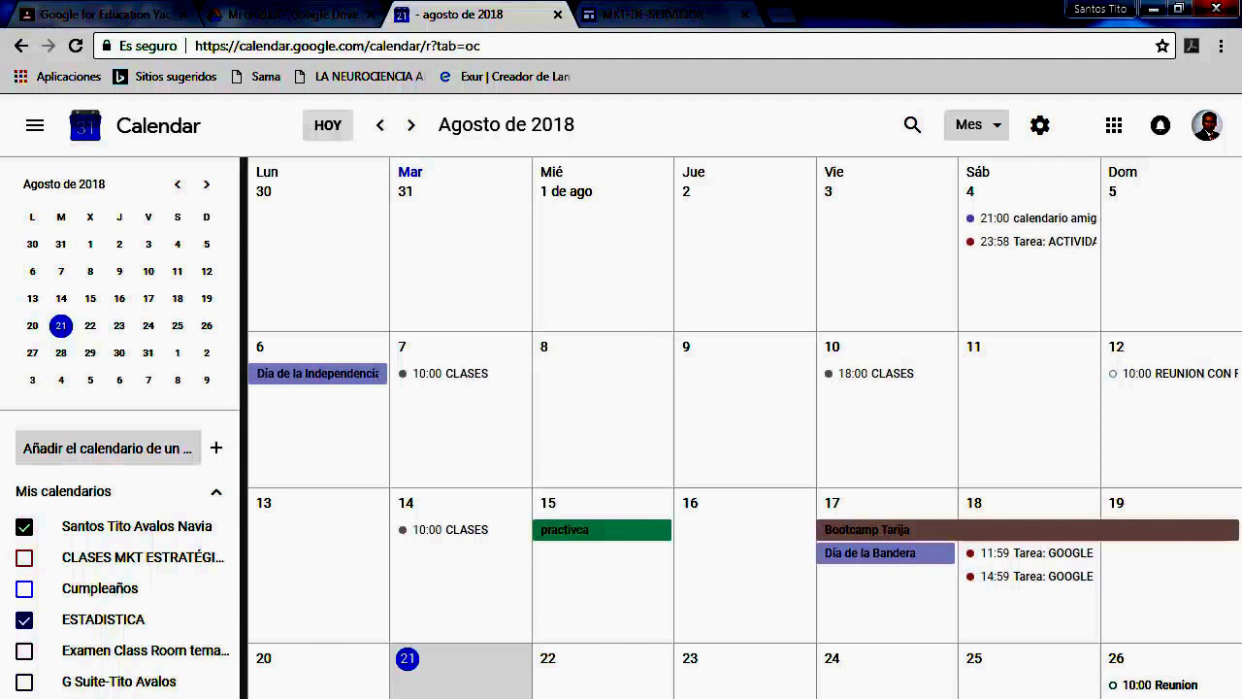
Look through the list of own calendars for the MKT DE SERVICIOS calendar.
scroll(160, 669, down, 1)
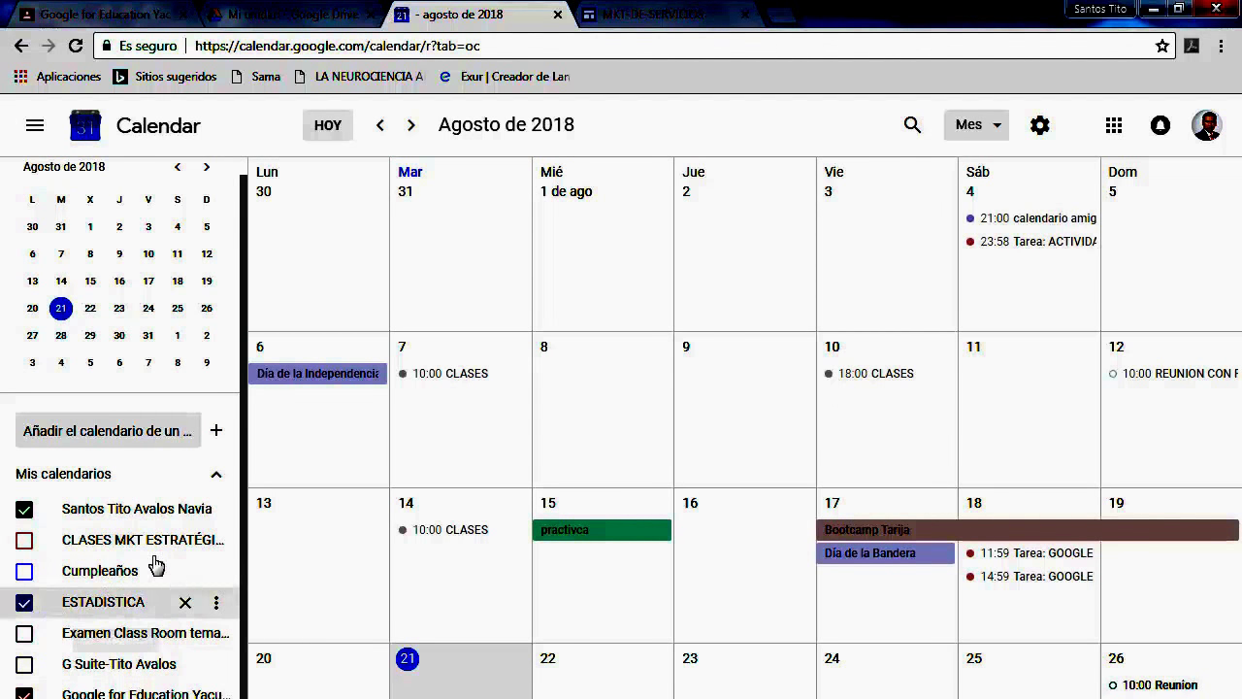
click(216, 474)
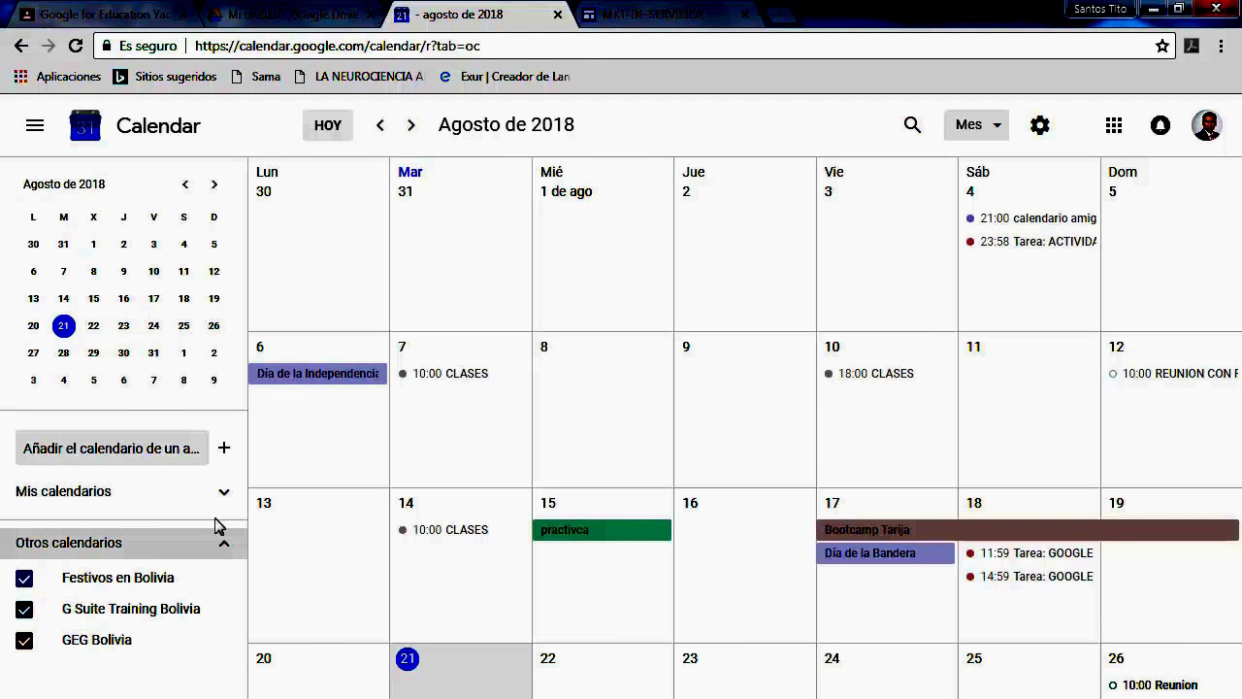
click(223, 491)
scroll(156, 587, down, 1)
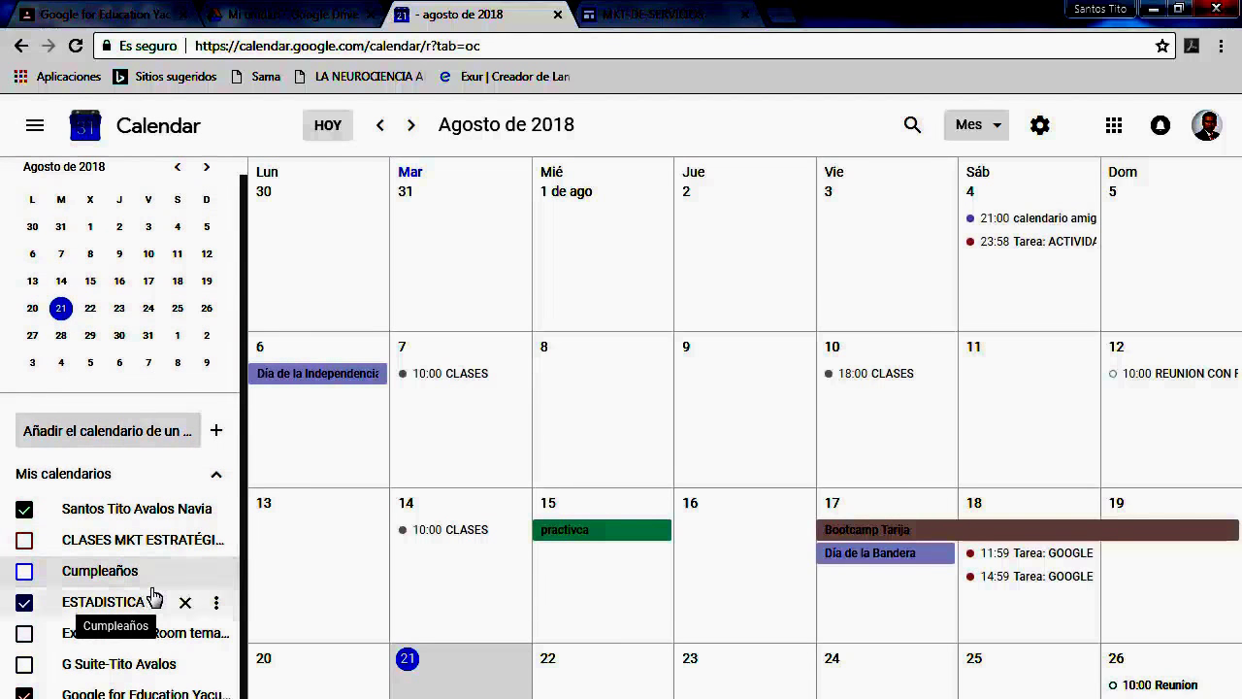
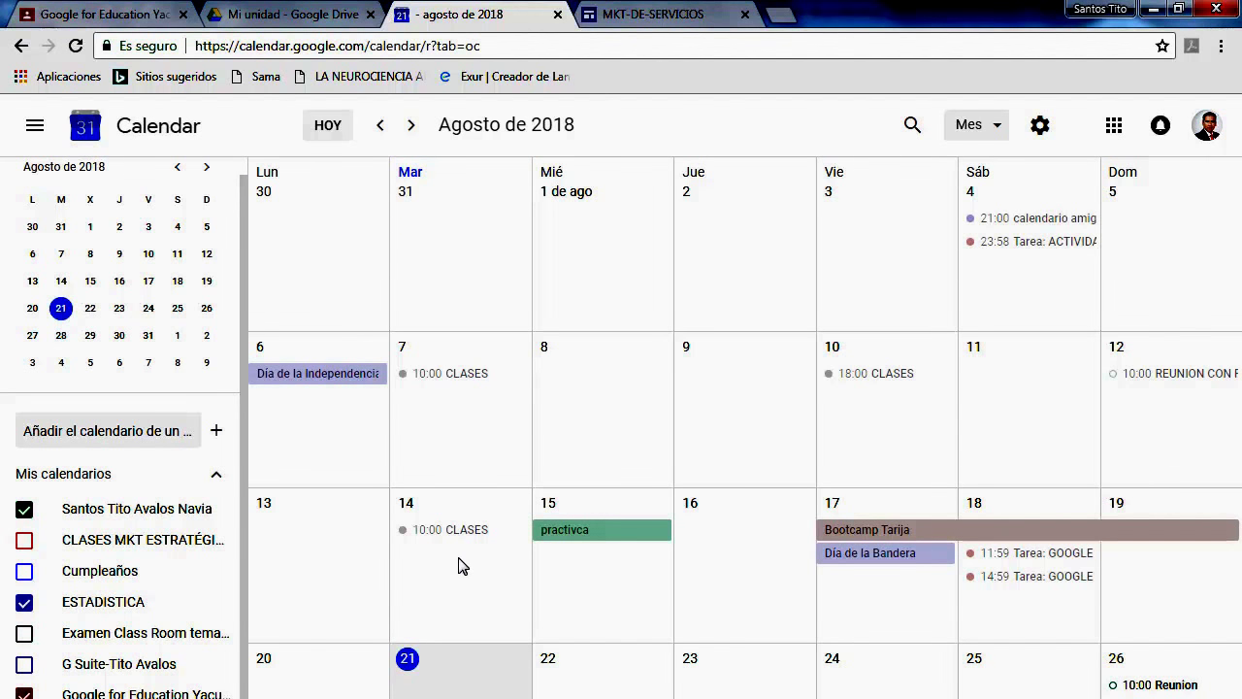
Start an event on 14 August 2018 titled "clases de MKT DE SERVICIOS" and open its full details.
click(460, 564)
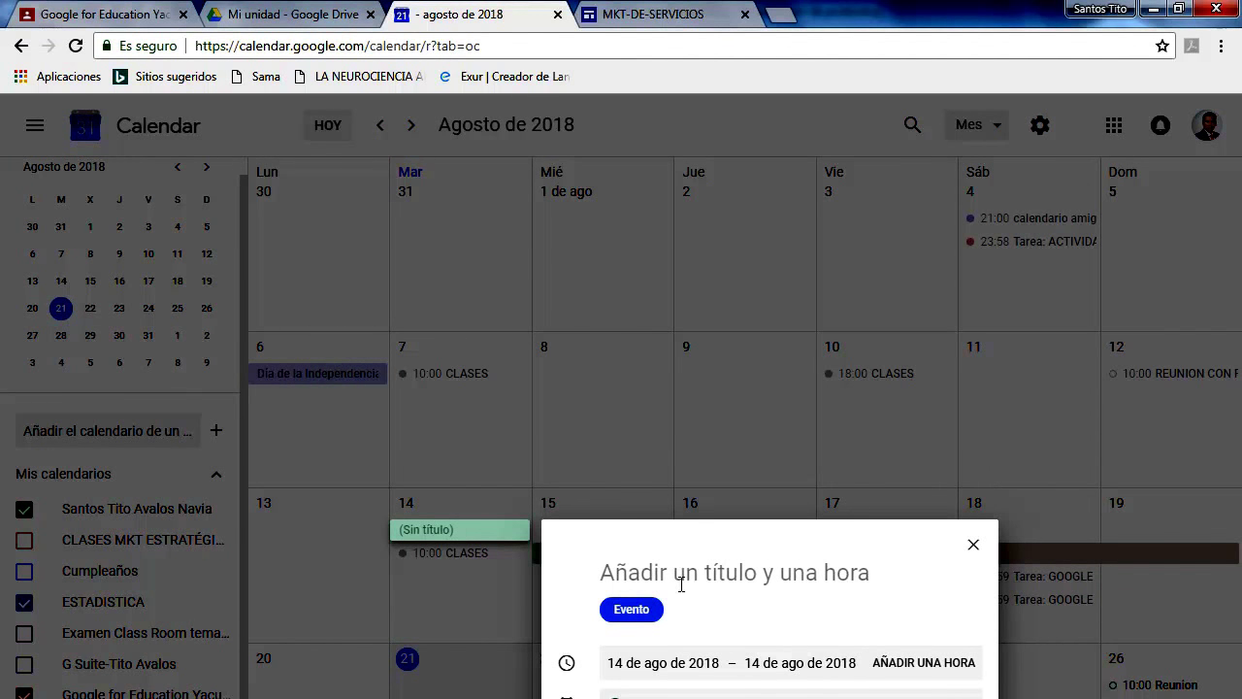
text(clases)
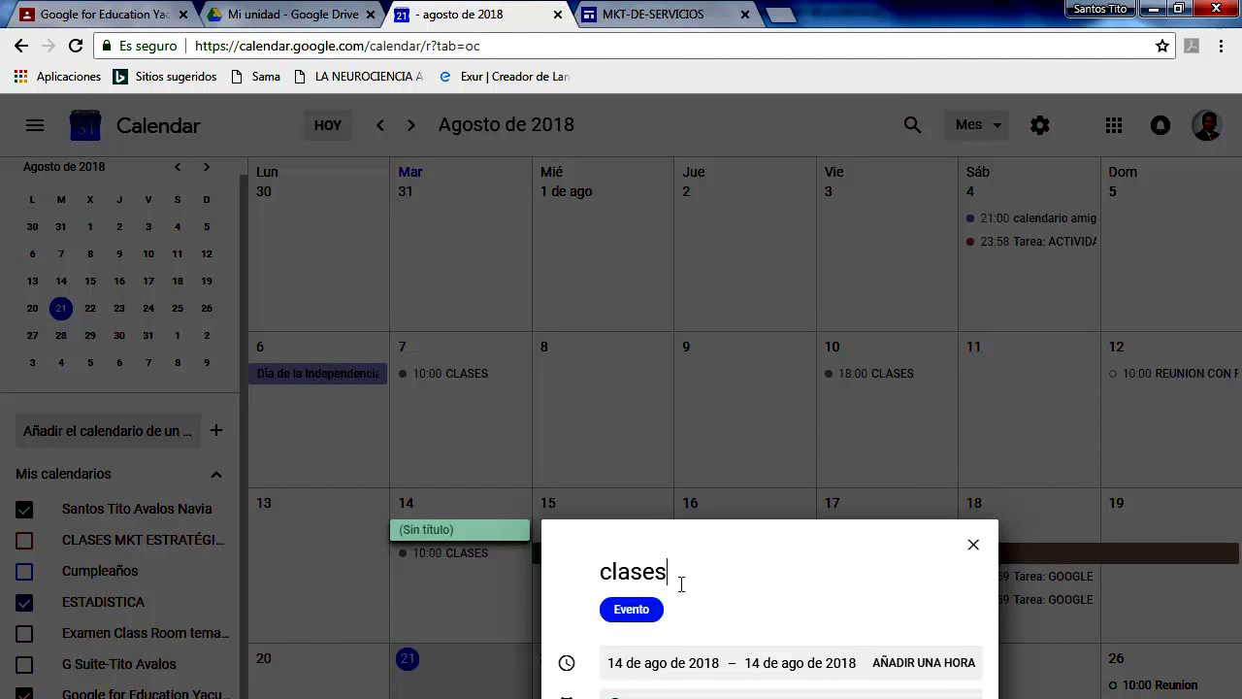
text( de MKT DE)
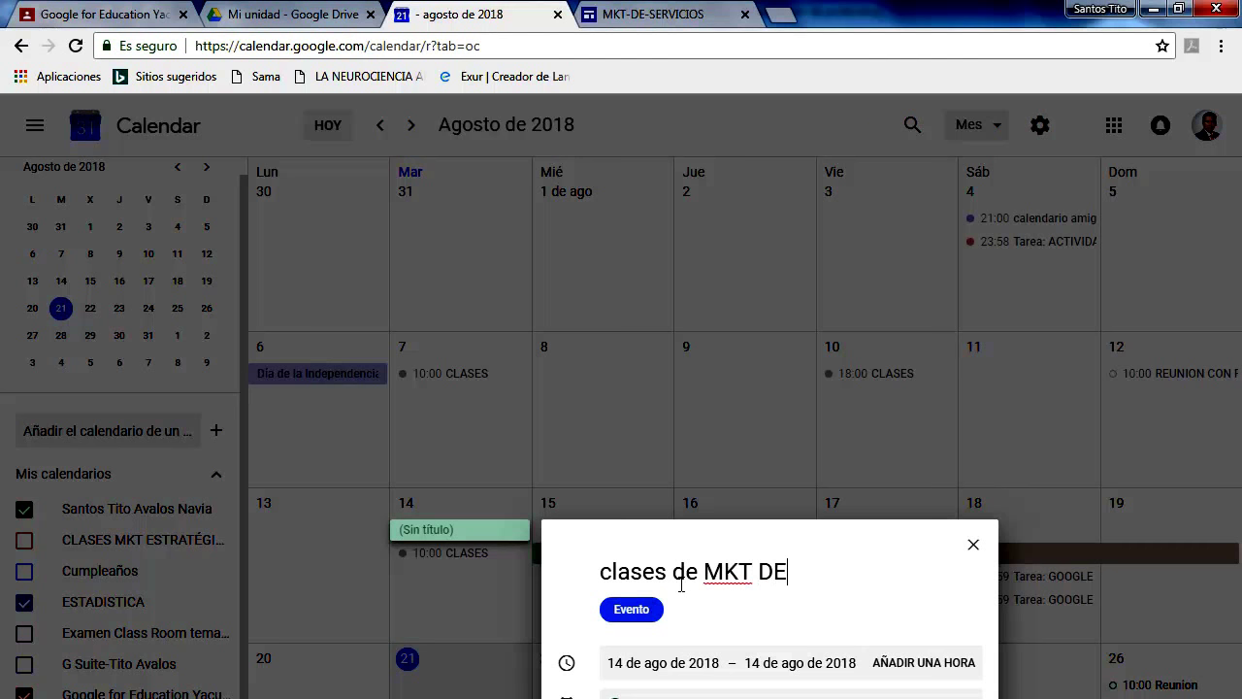
text( SERVICIOS)
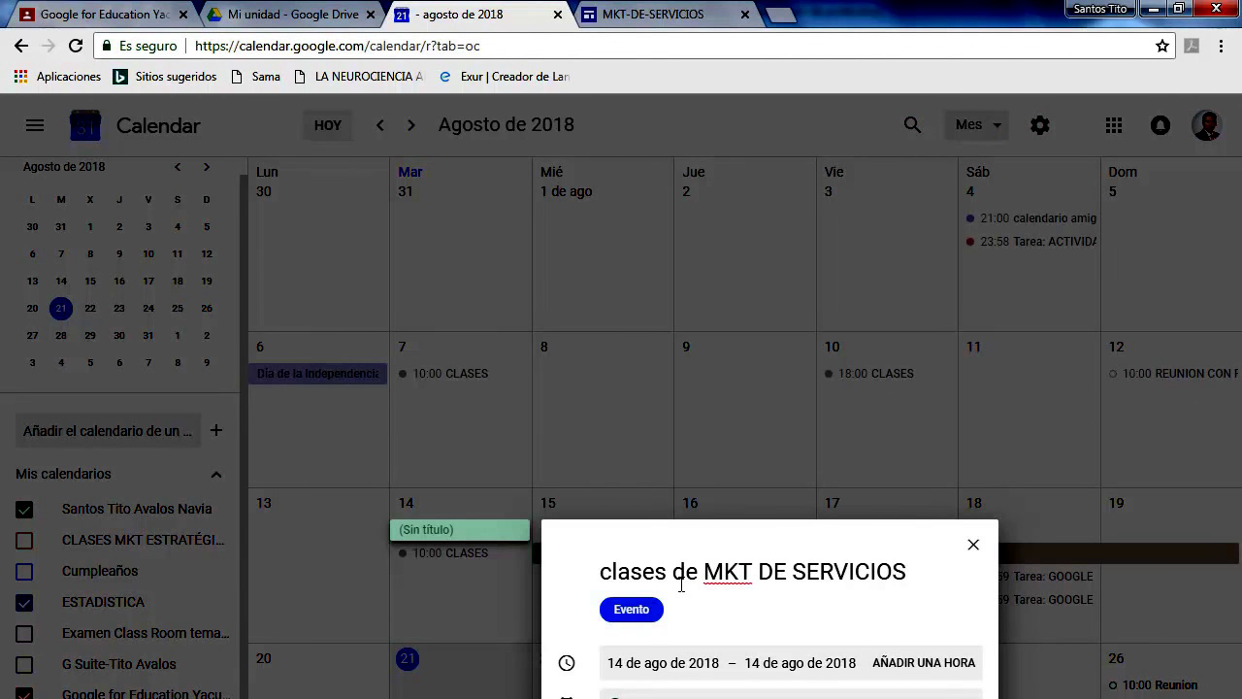
key(Return)
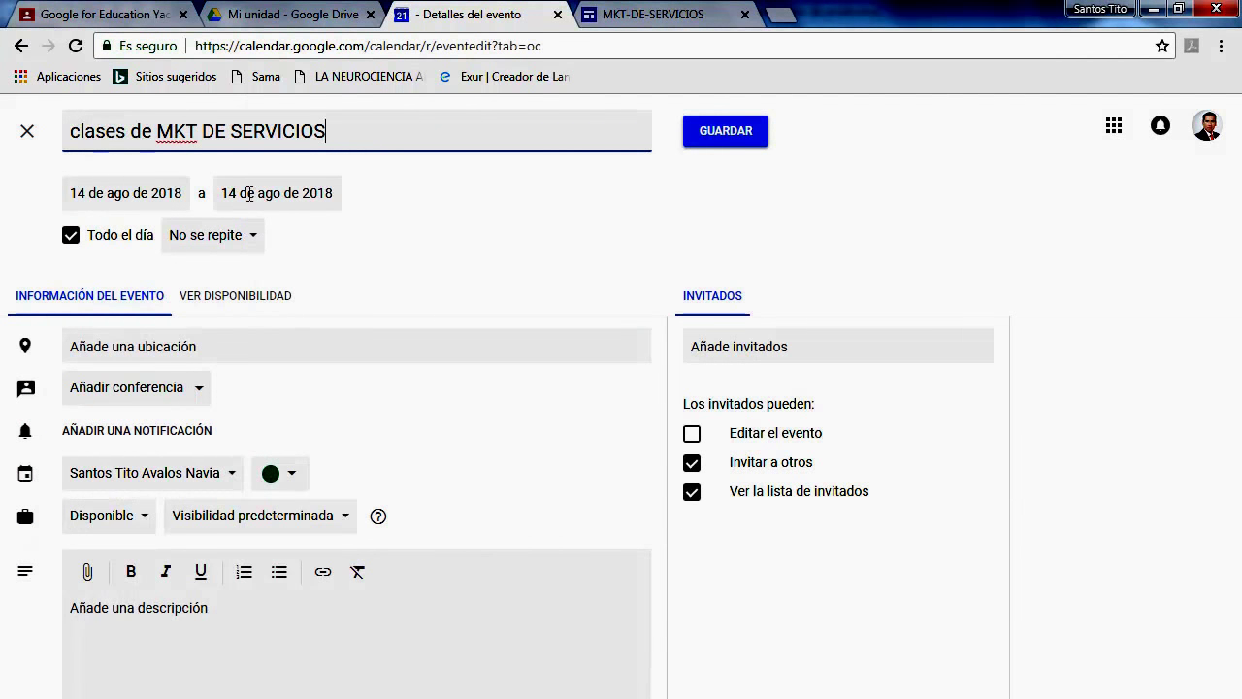
Turn off the all-day option for the event and set its start time to 19:00.
click(121, 238)
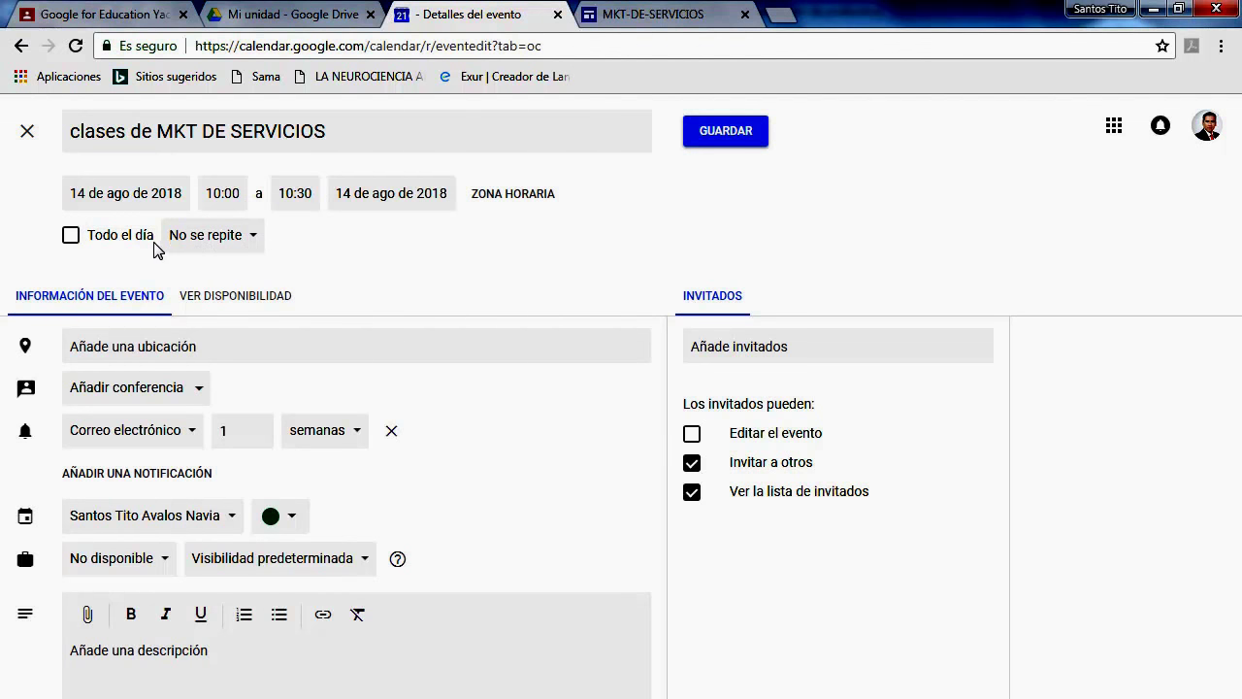
click(242, 197)
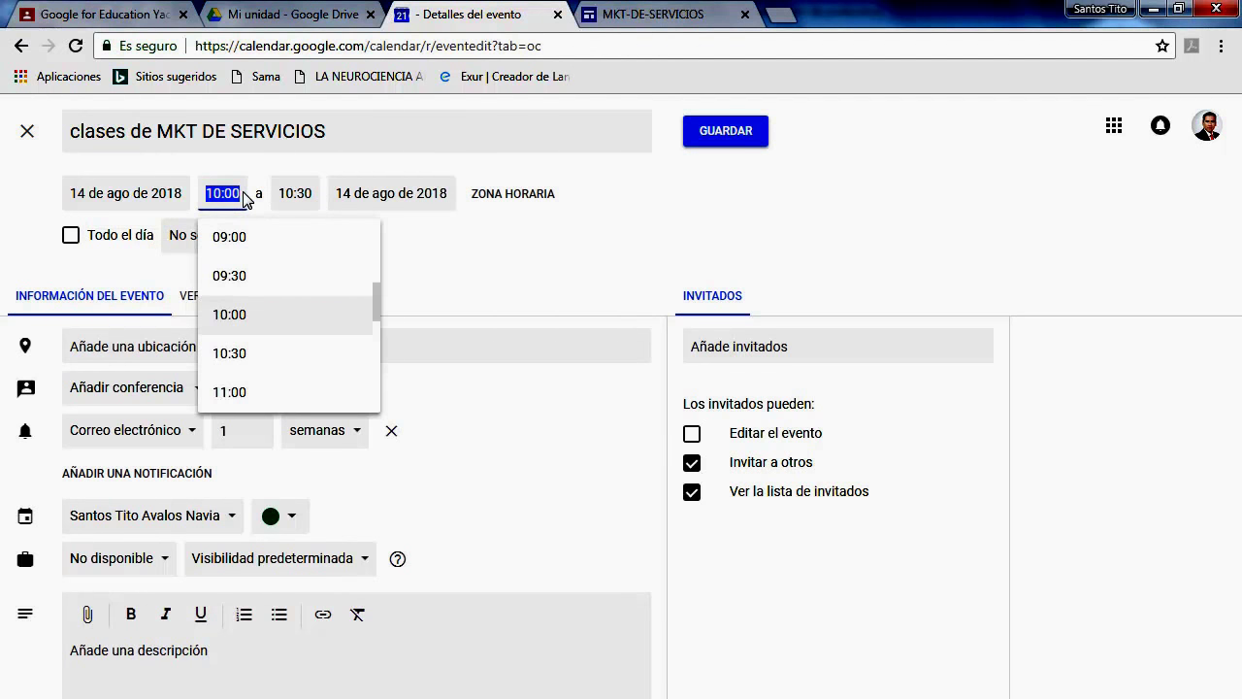
scroll(242, 312, down, 4)
scroll(249, 327, down, 4)
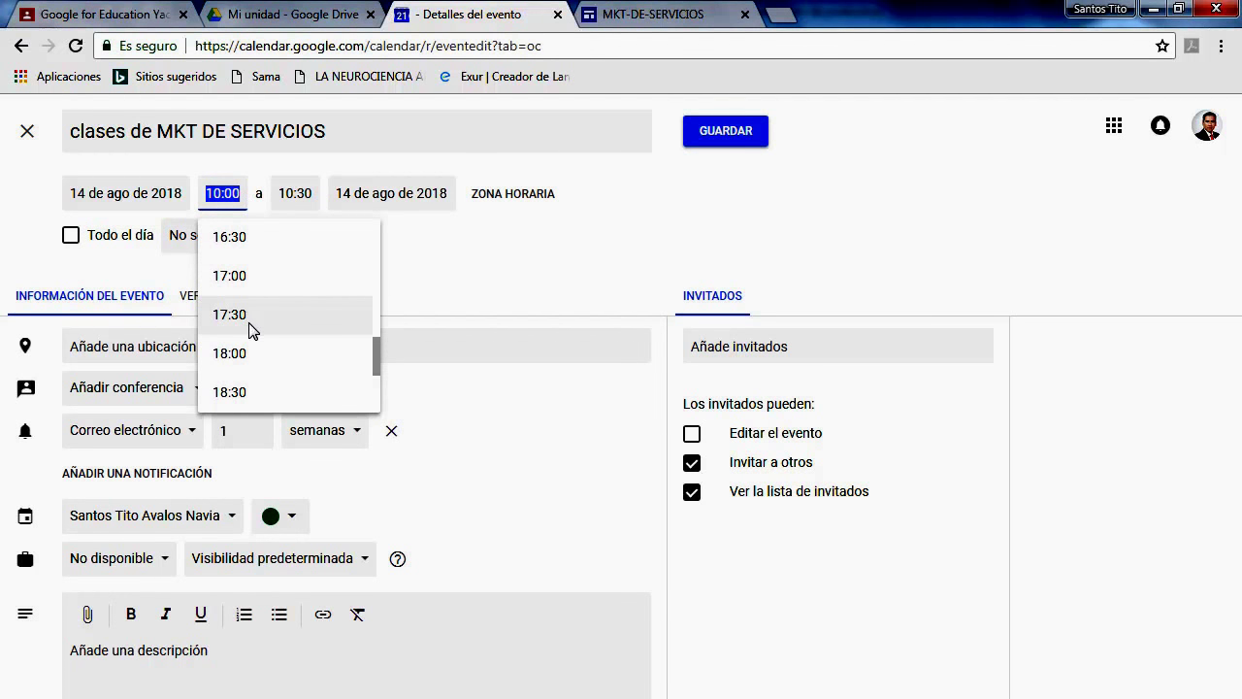
scroll(260, 339, up, 1)
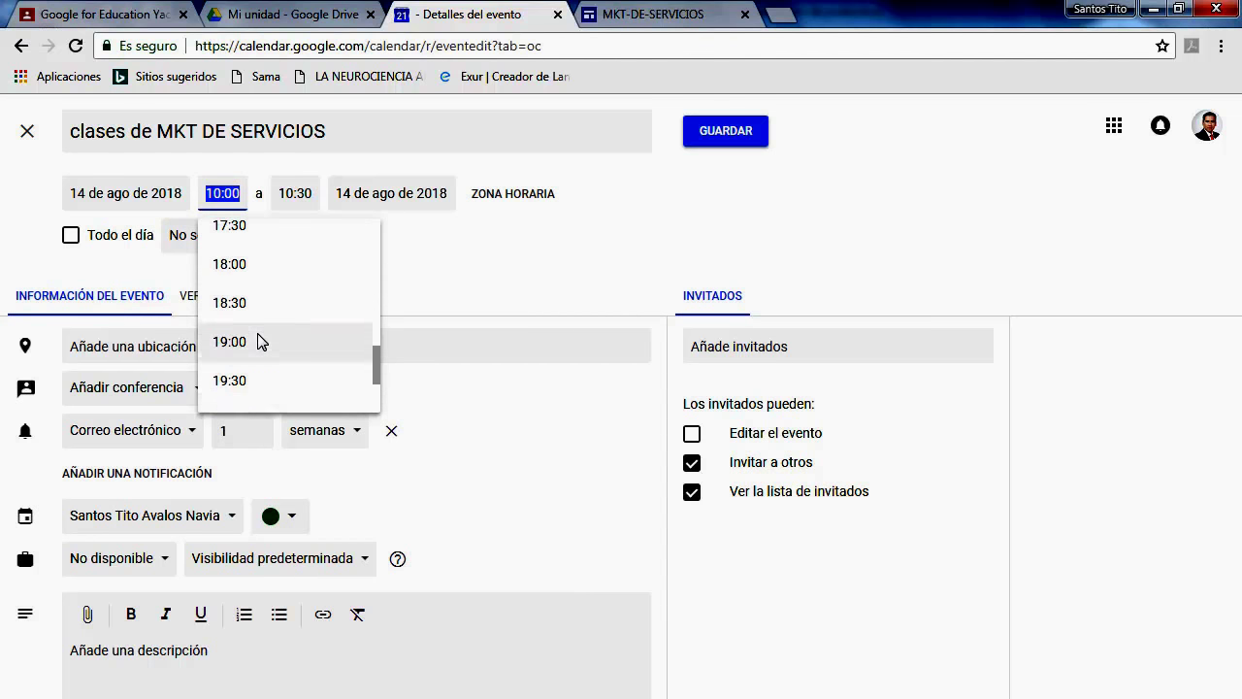
scroll(260, 340, up, 3)
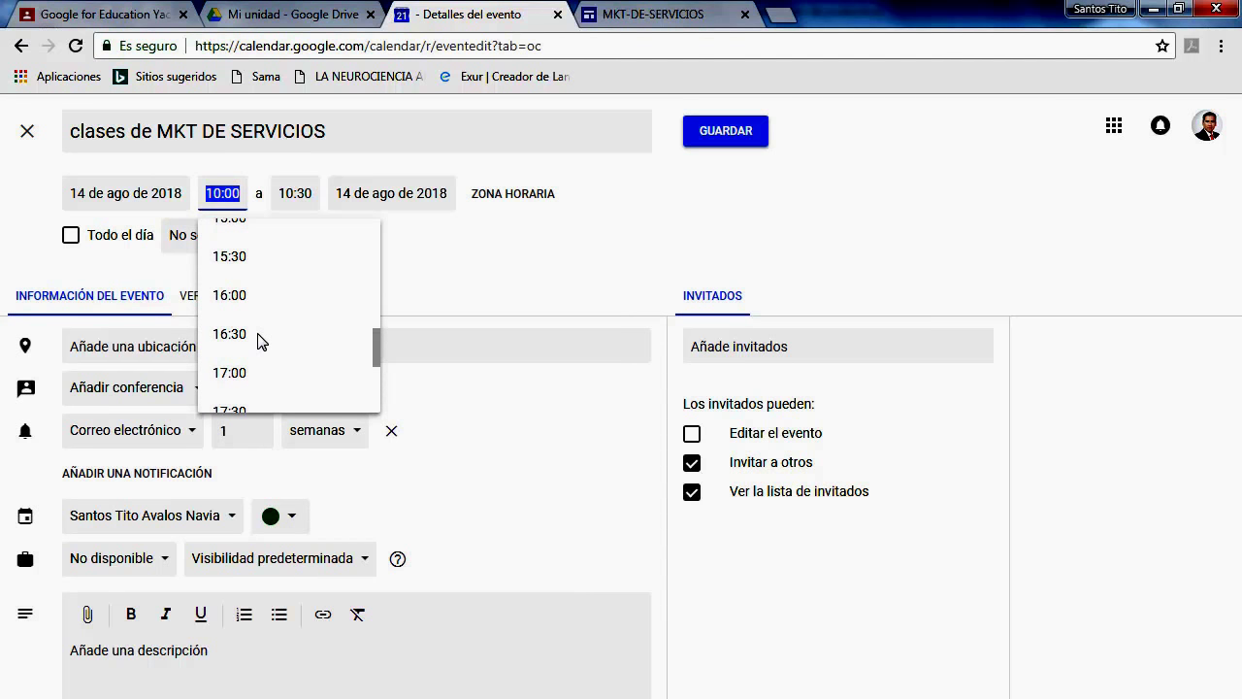
scroll(260, 340, down, 1)
scroll(260, 340, down, 1)
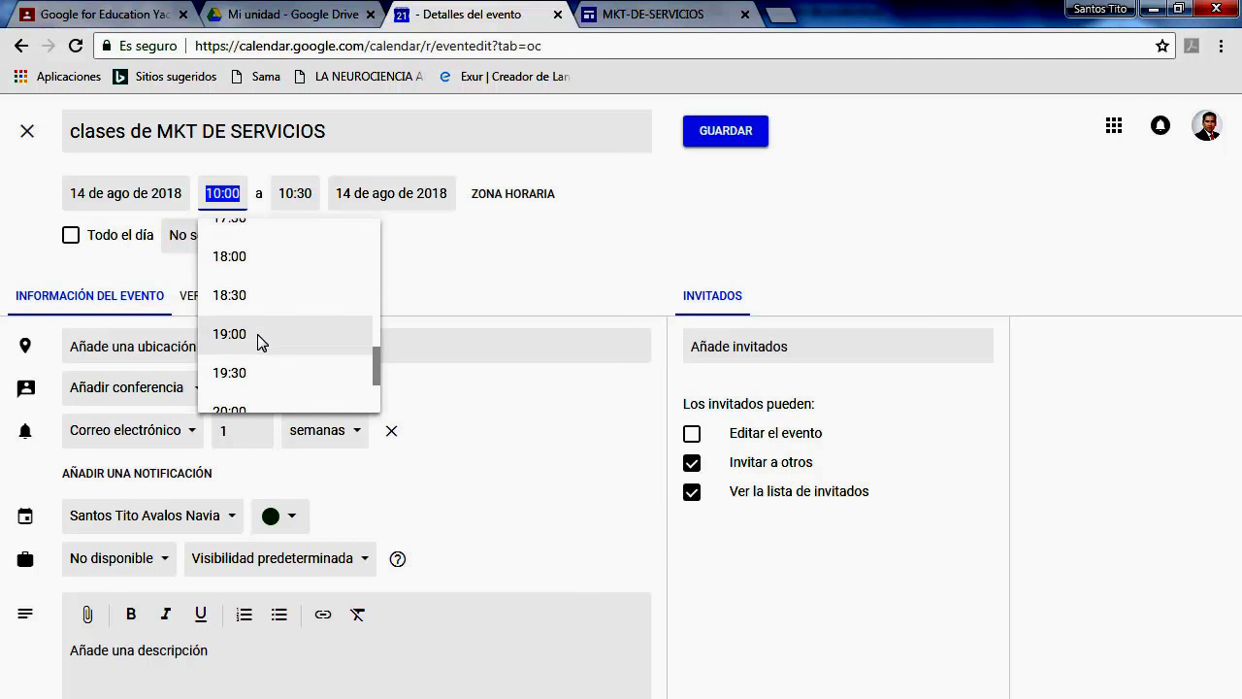
click(230, 333)
Set the event's end time to 22:00 on the same day.
click(310, 193)
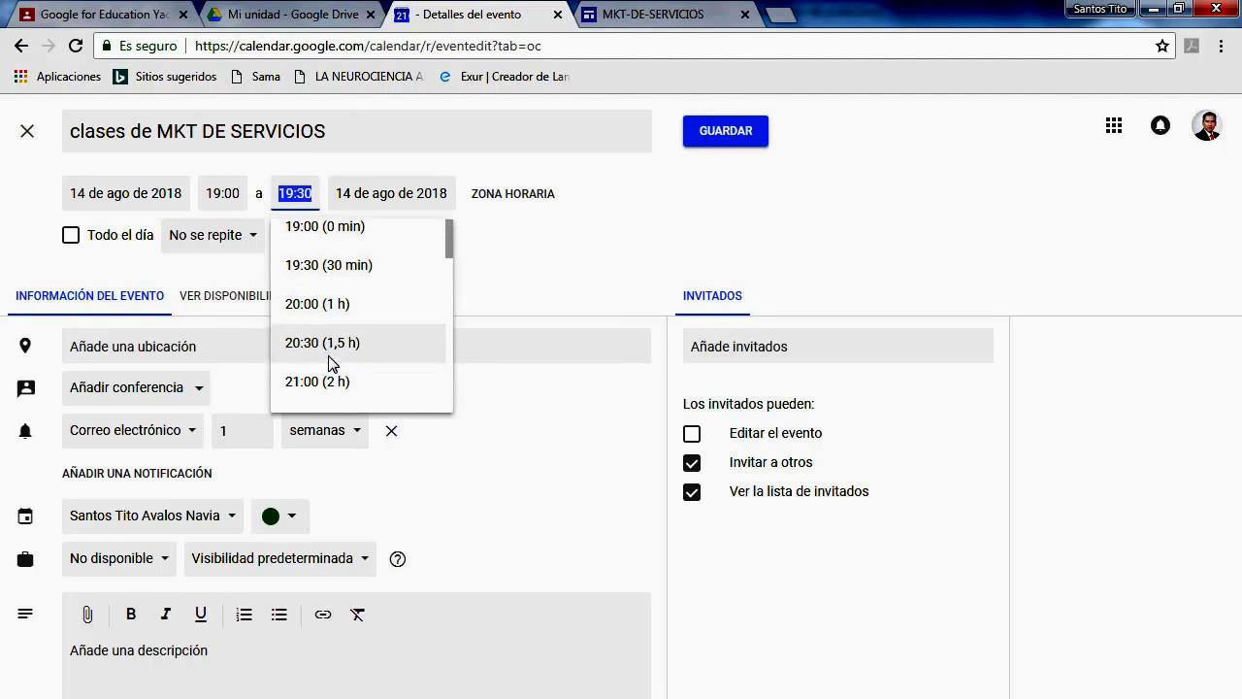
scroll(329, 357, down, 2)
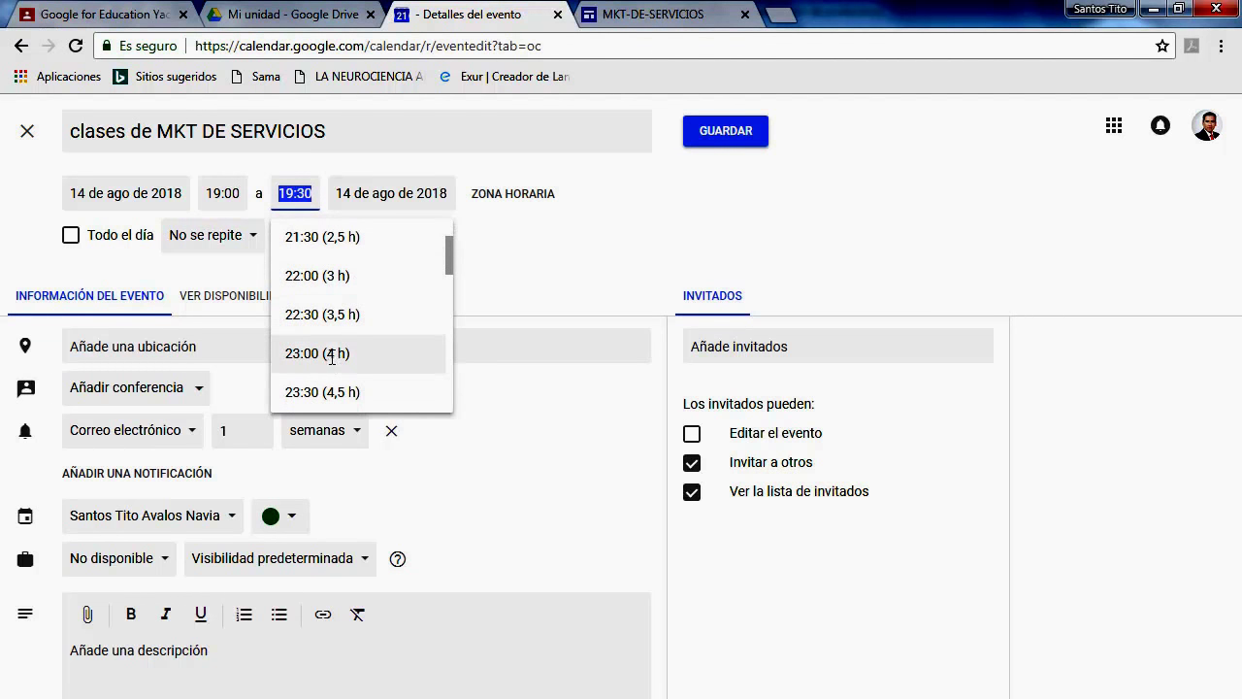
click(308, 278)
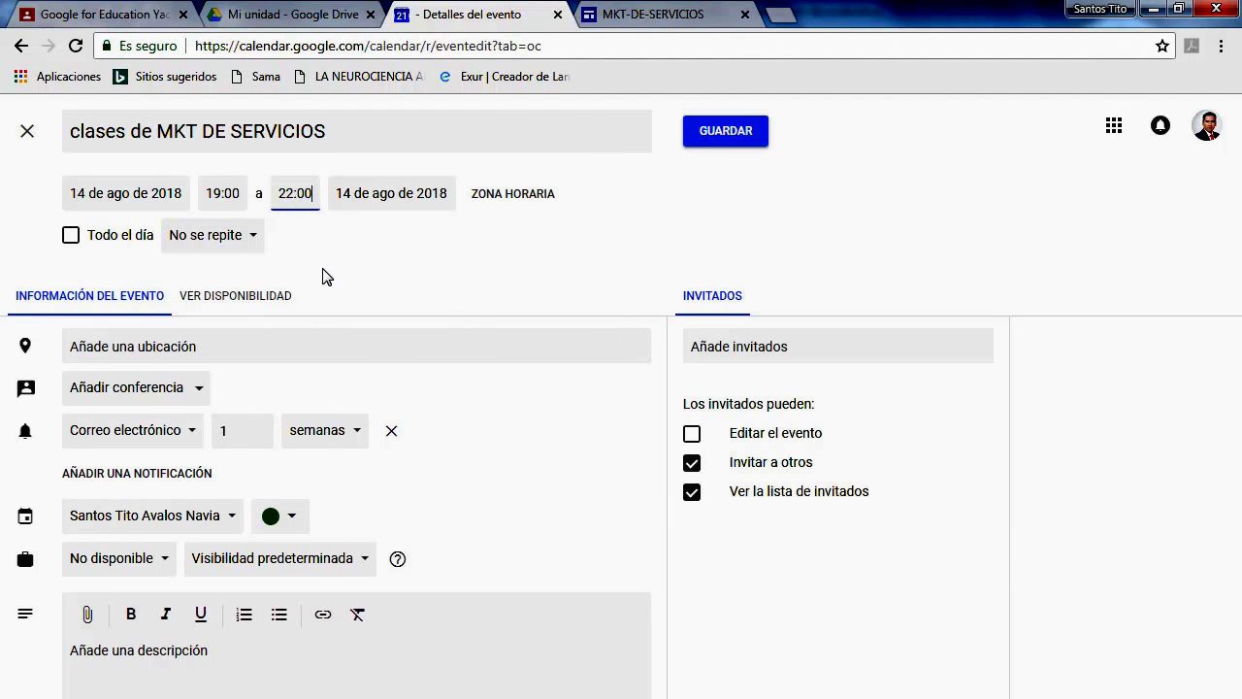
click(251, 241)
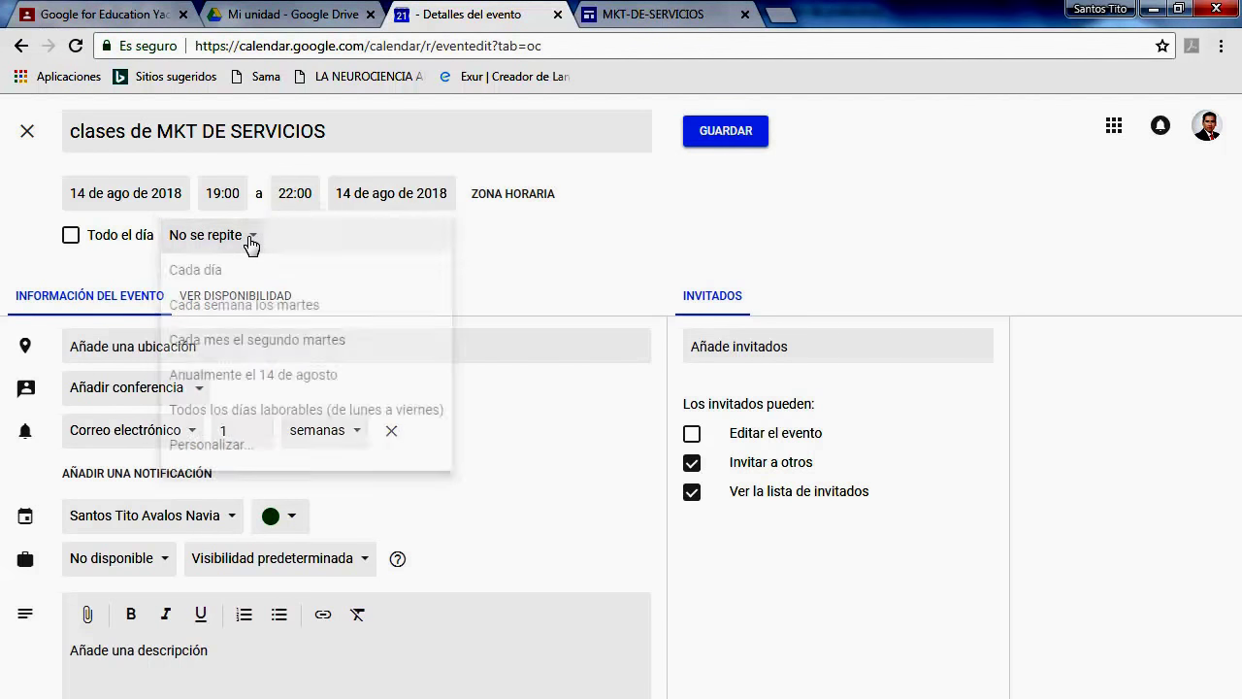
click(209, 444)
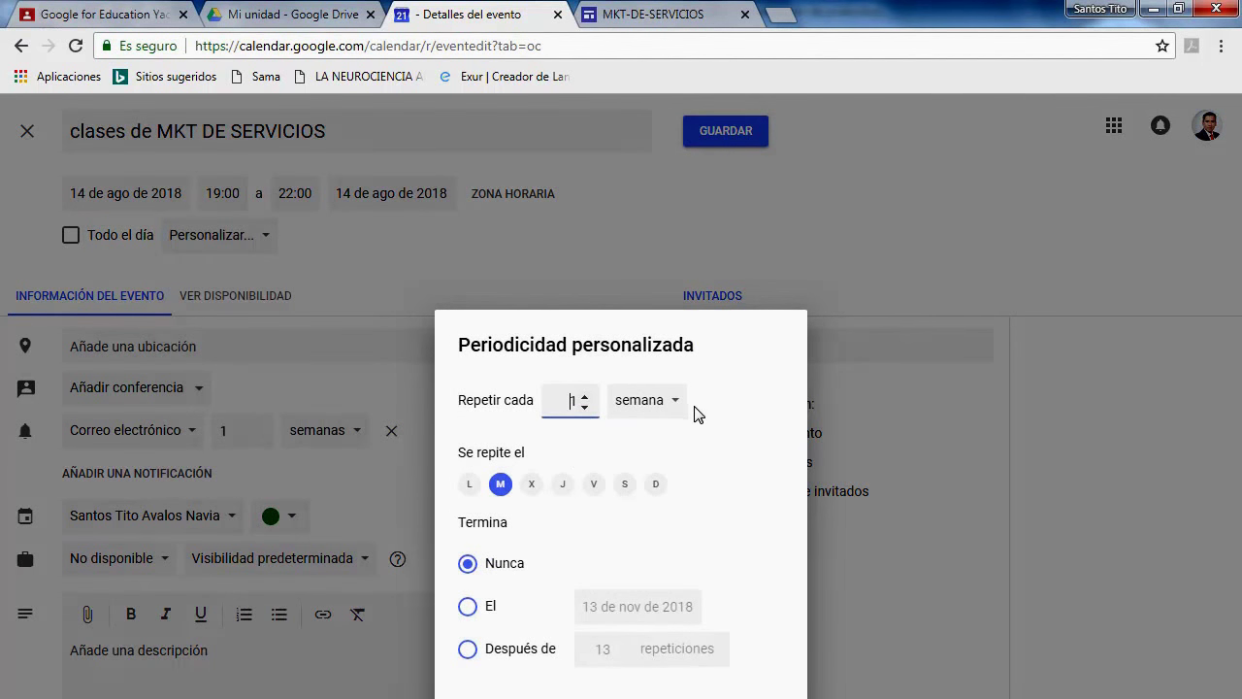
click(512, 648)
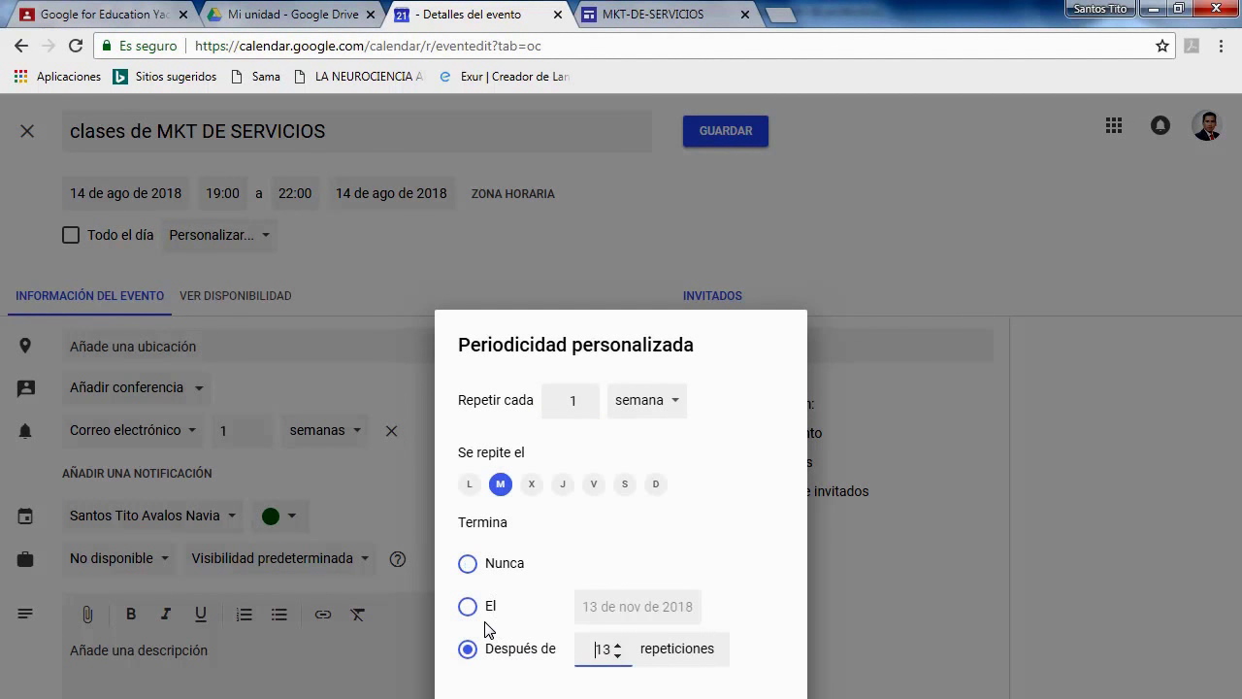
click(489, 607)
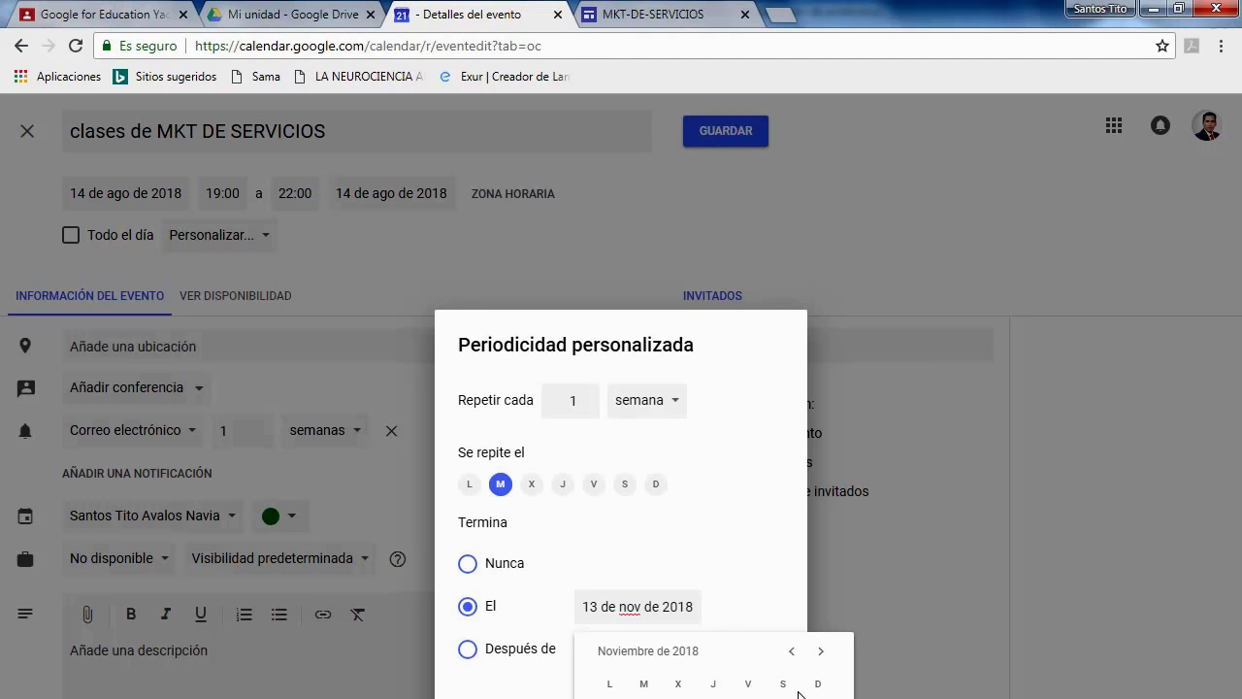
click(469, 650)
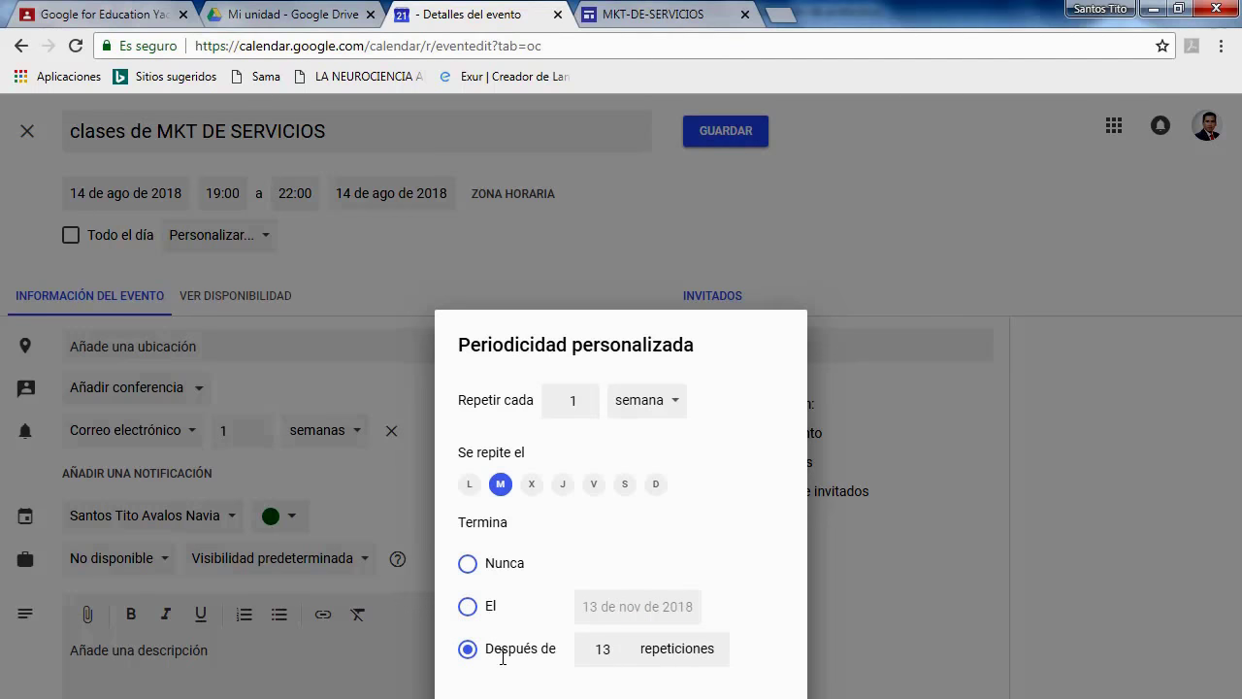
click(467, 608)
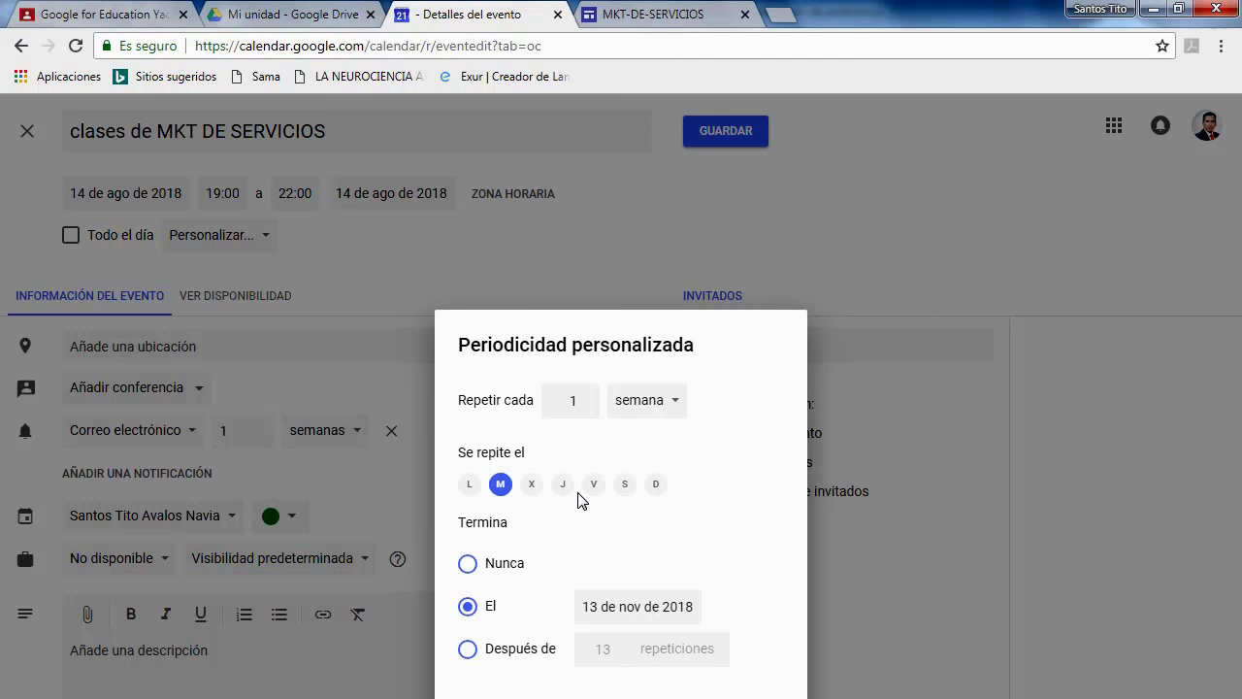
click(677, 404)
click(676, 406)
click(666, 607)
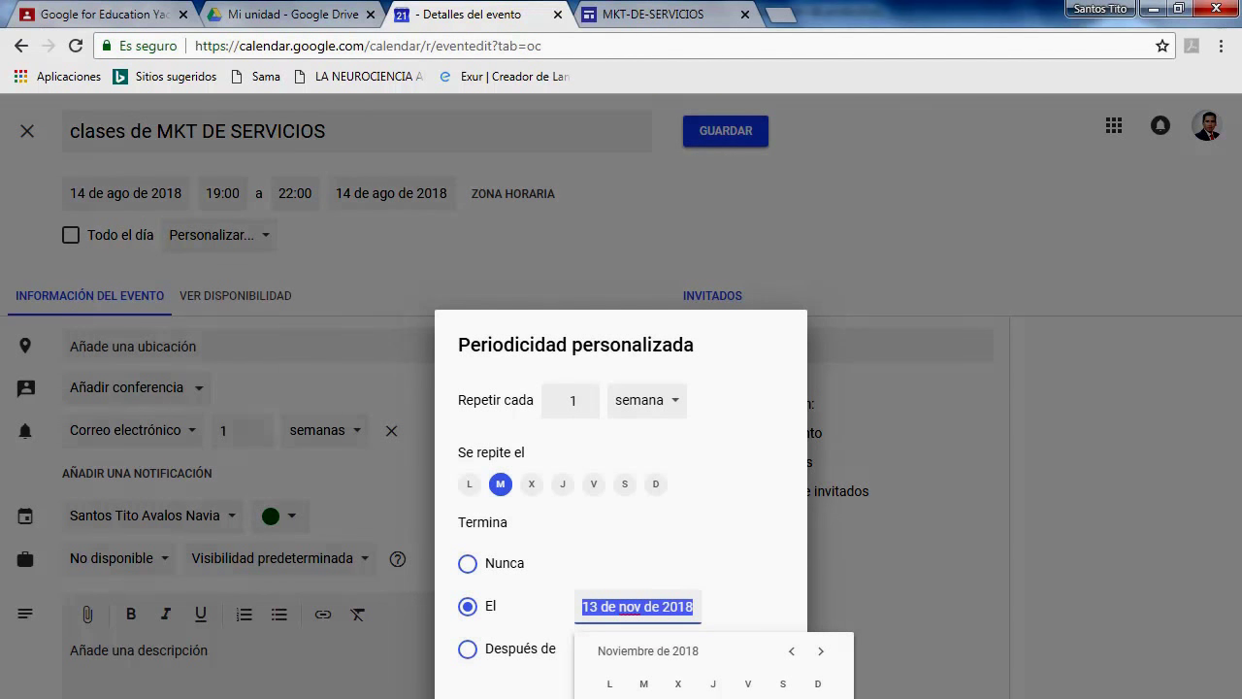
key(Escape)
key(Escape)
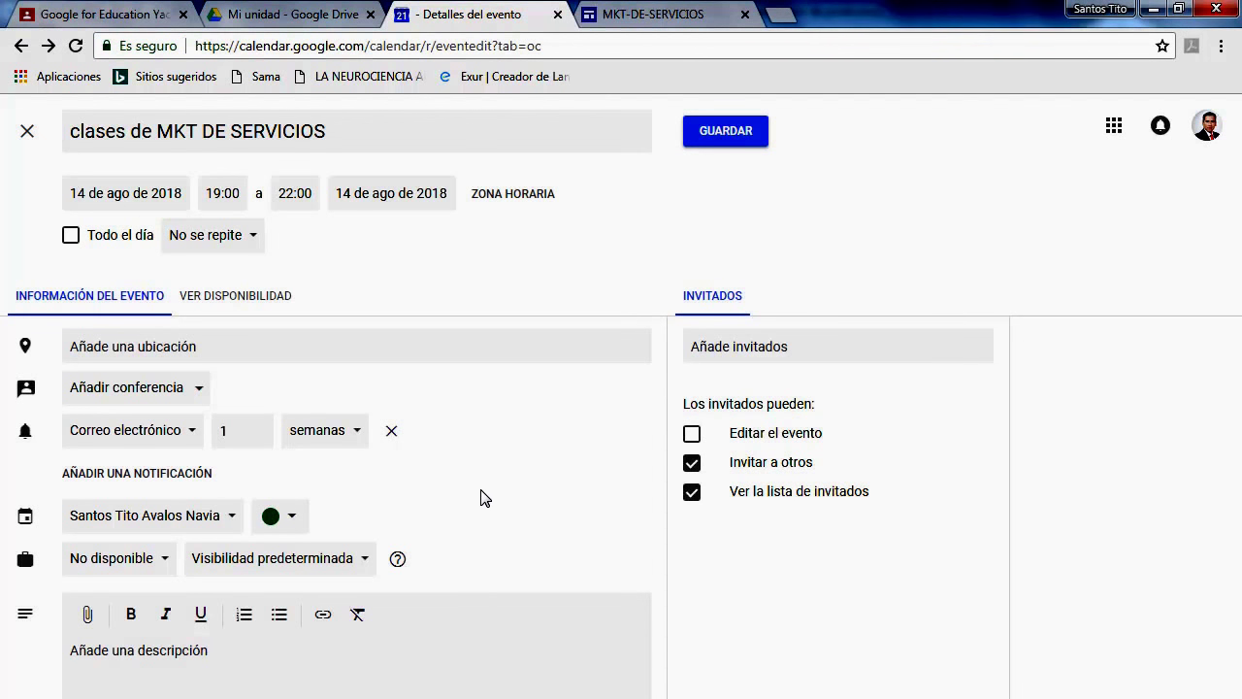
Make the 14 August class event repeat every week on Tuesdays with no end date and save it.
click(254, 243)
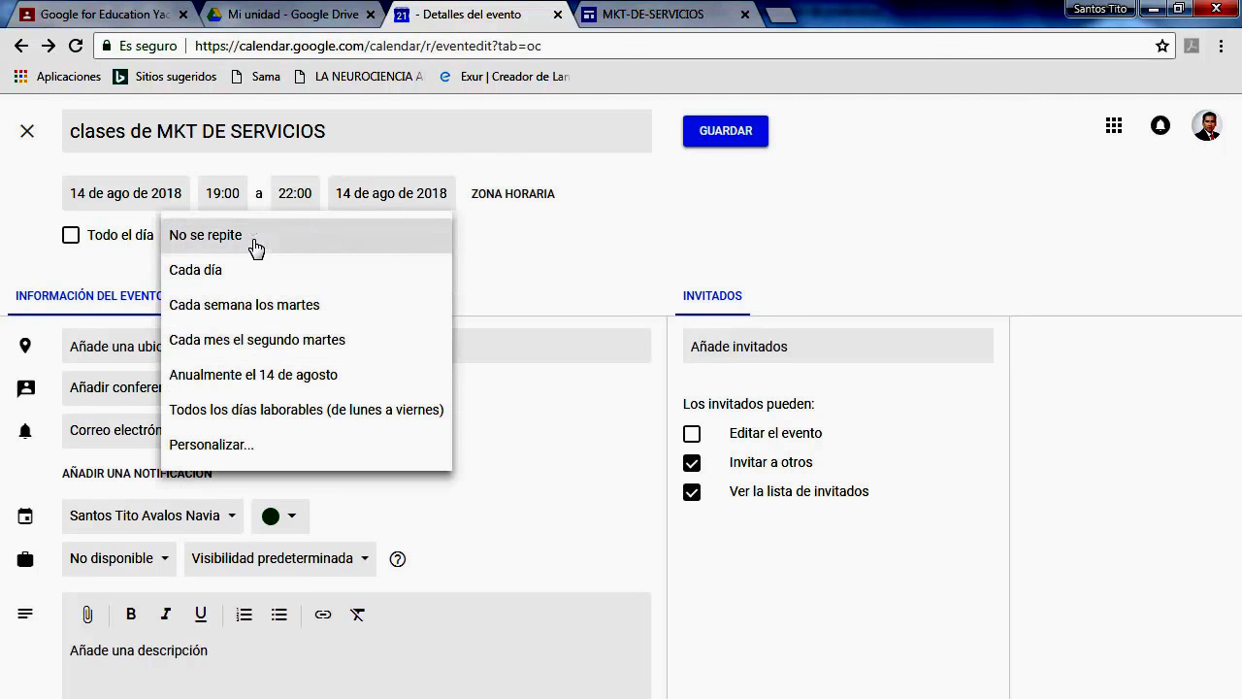
click(260, 317)
click(324, 238)
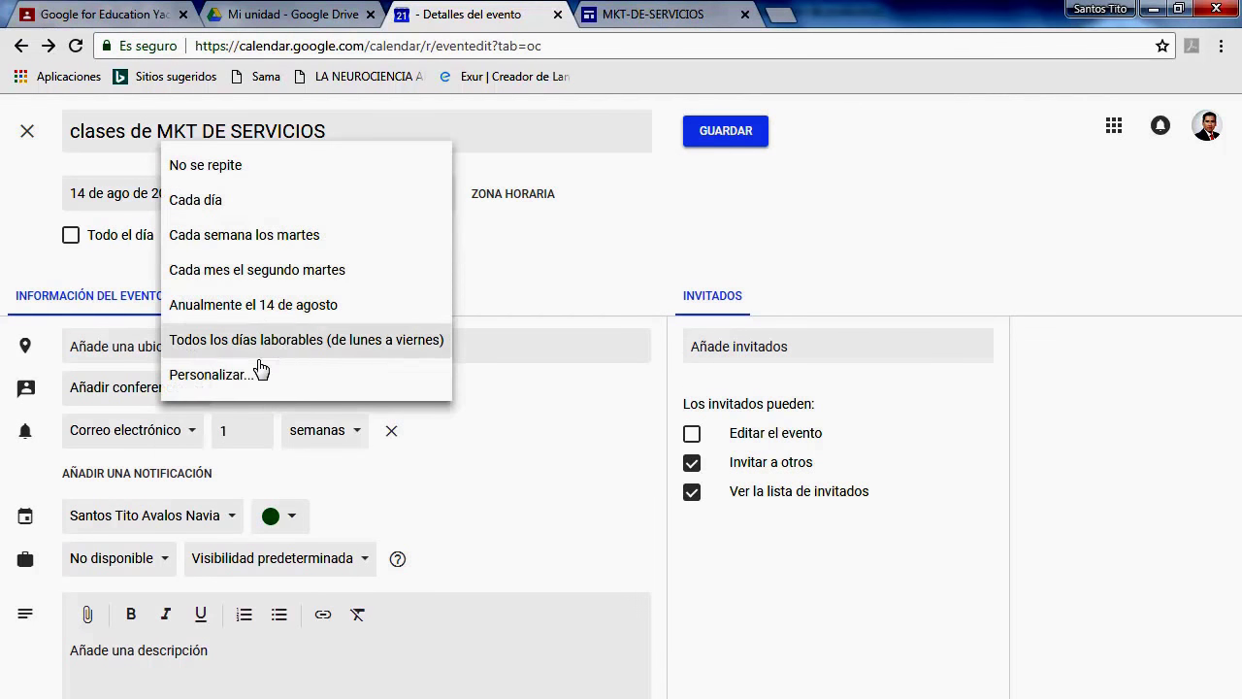
click(244, 378)
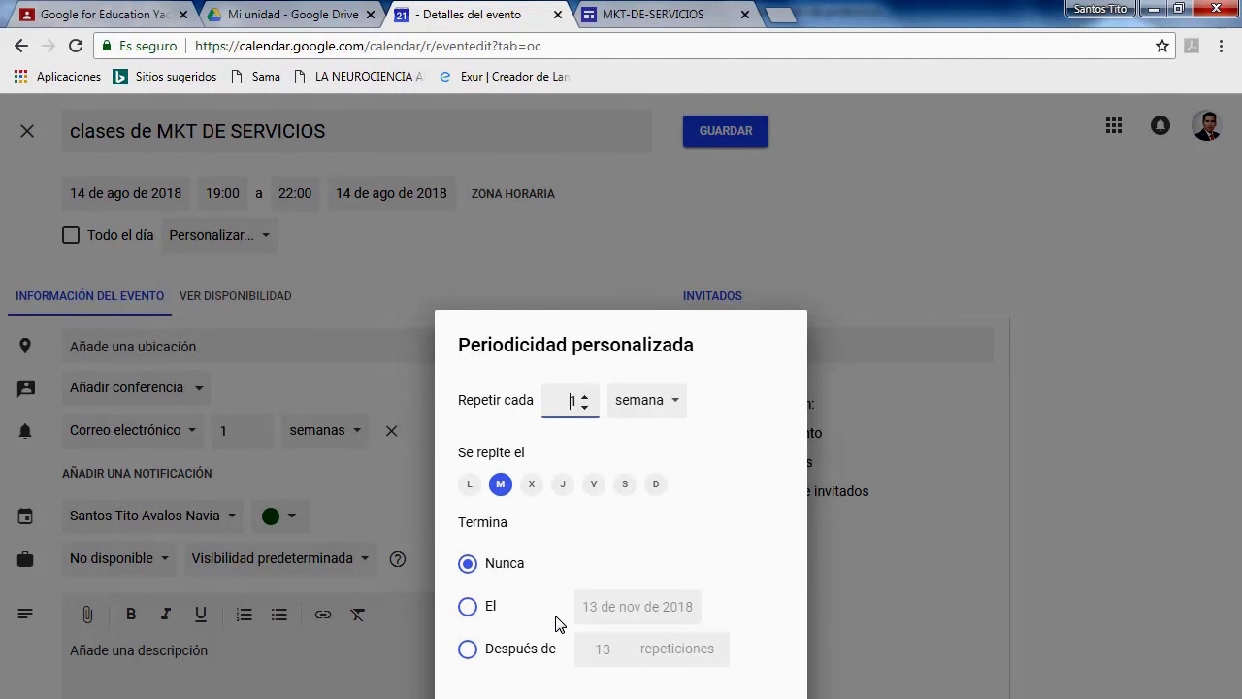
click(669, 406)
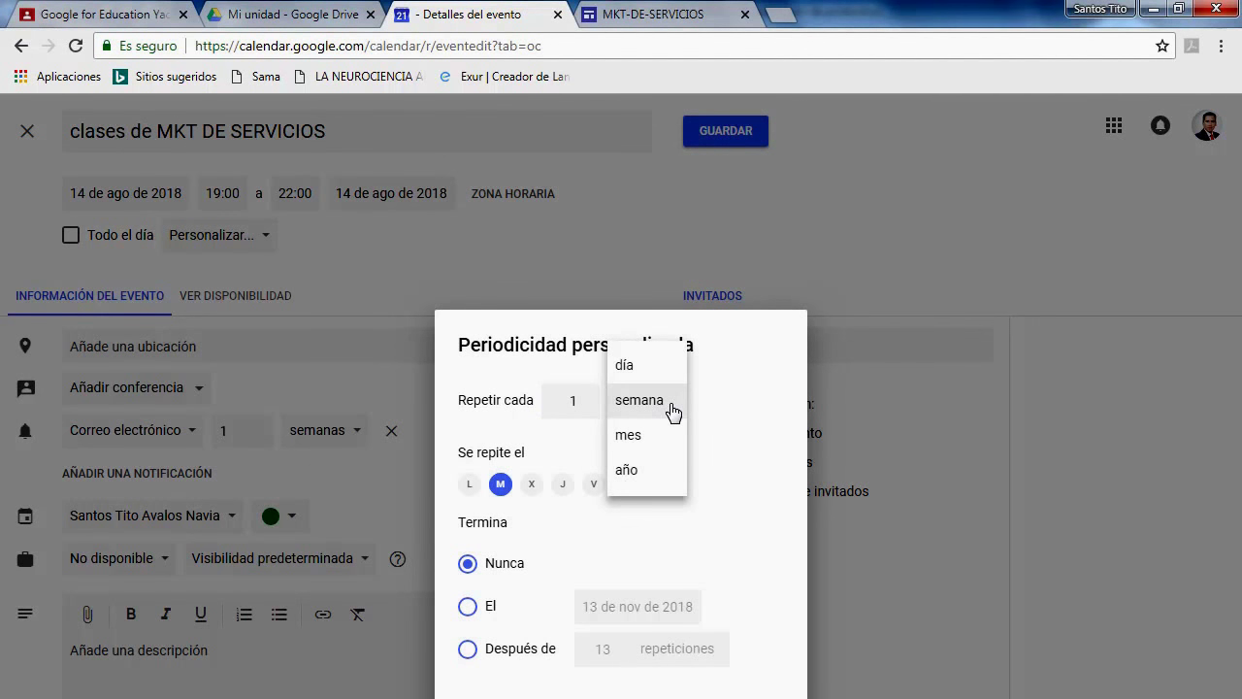
click(666, 405)
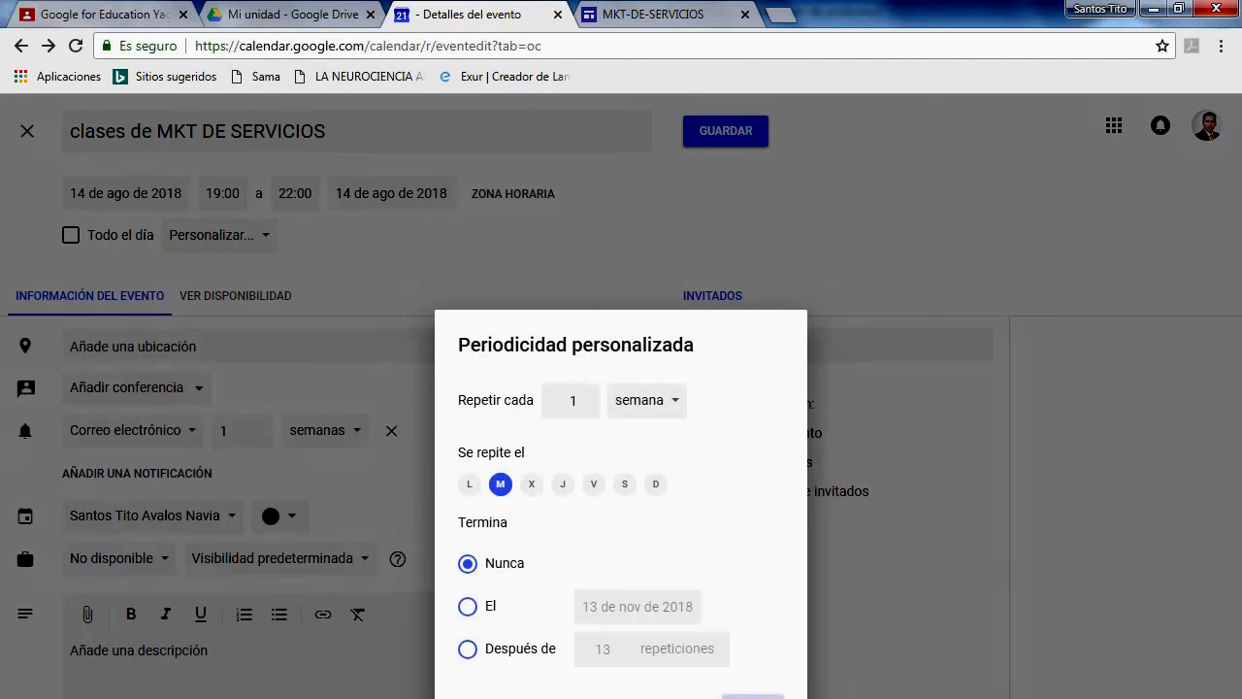
click(753, 695)
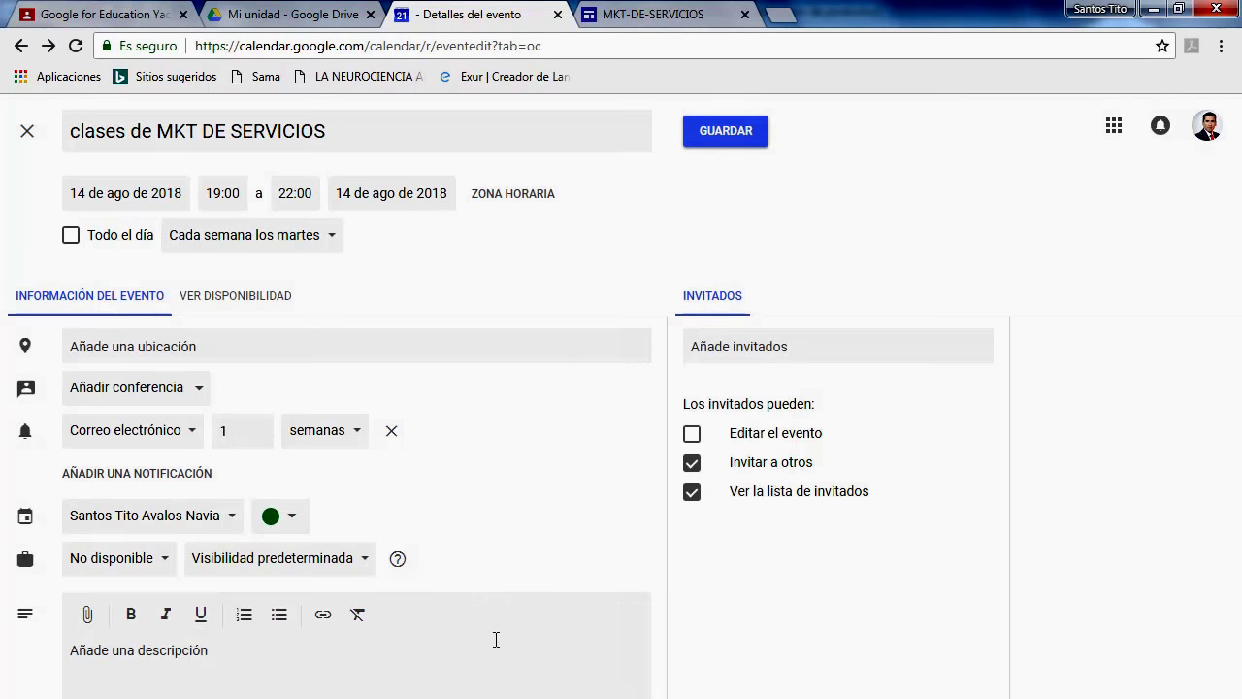
click(740, 138)
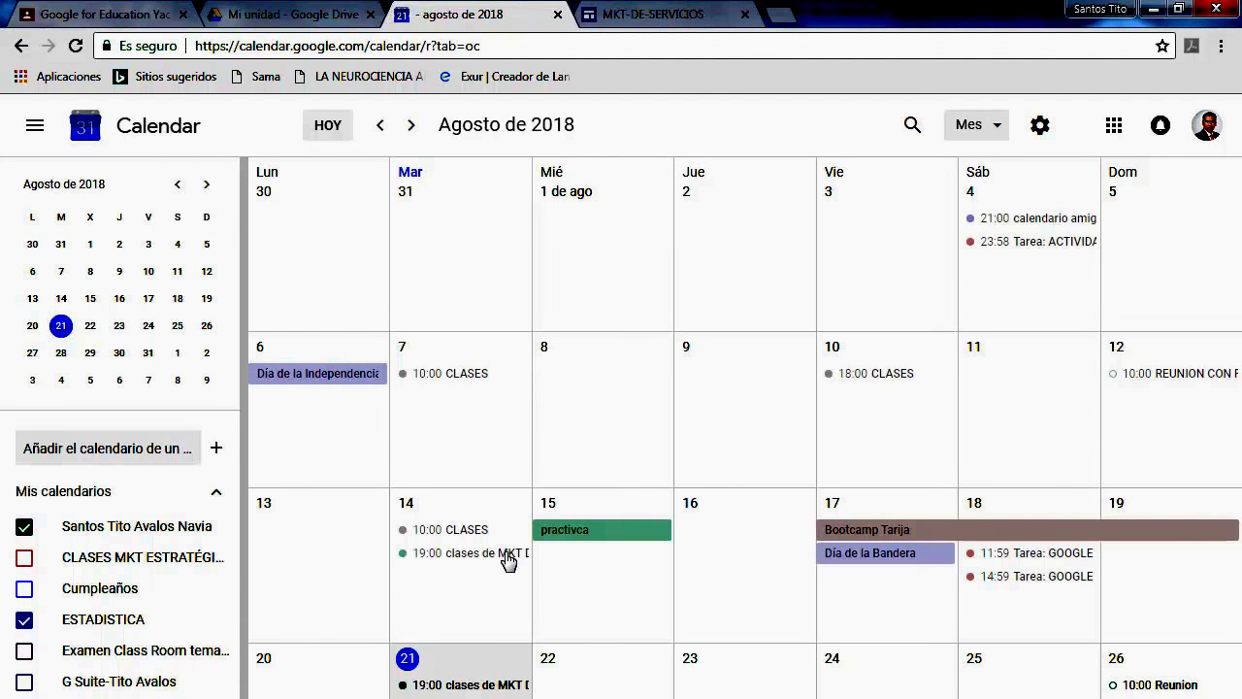
Browse the months around August 2018 and check the repeated class events on 28 August, 4 September and 11 September.
scroll(466, 601, down, 2)
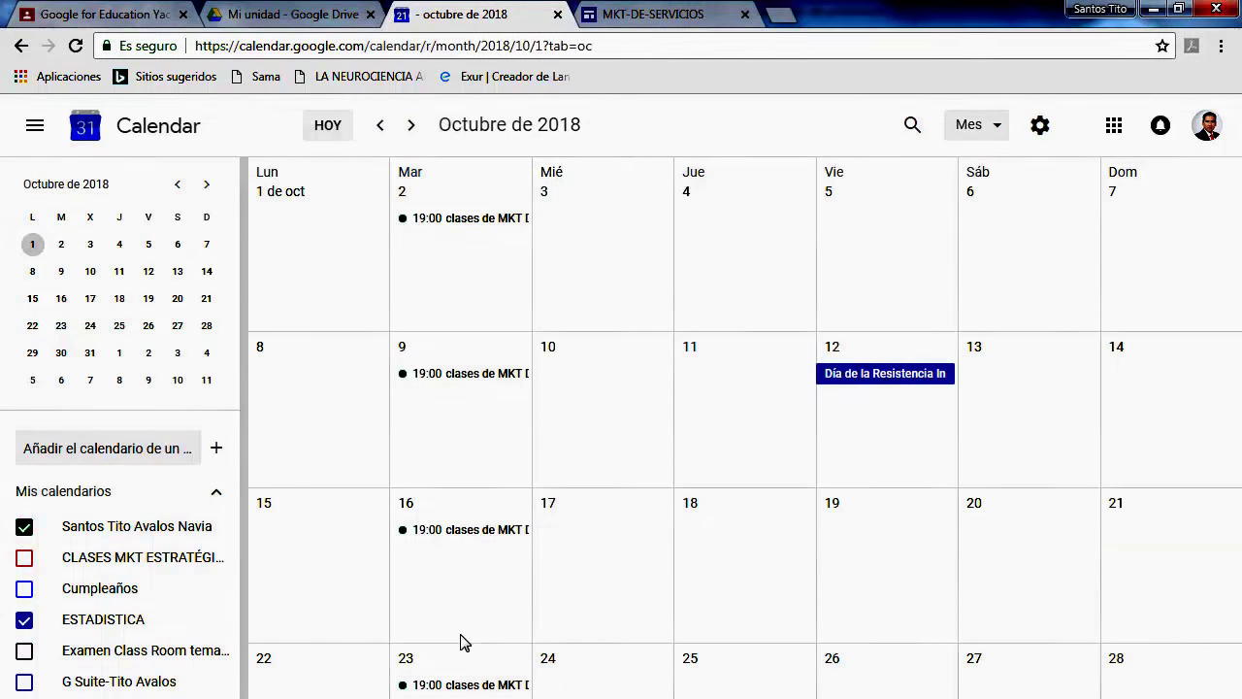
scroll(463, 573, up, 1)
scroll(464, 549, up, 1)
scroll(461, 567, down, 1)
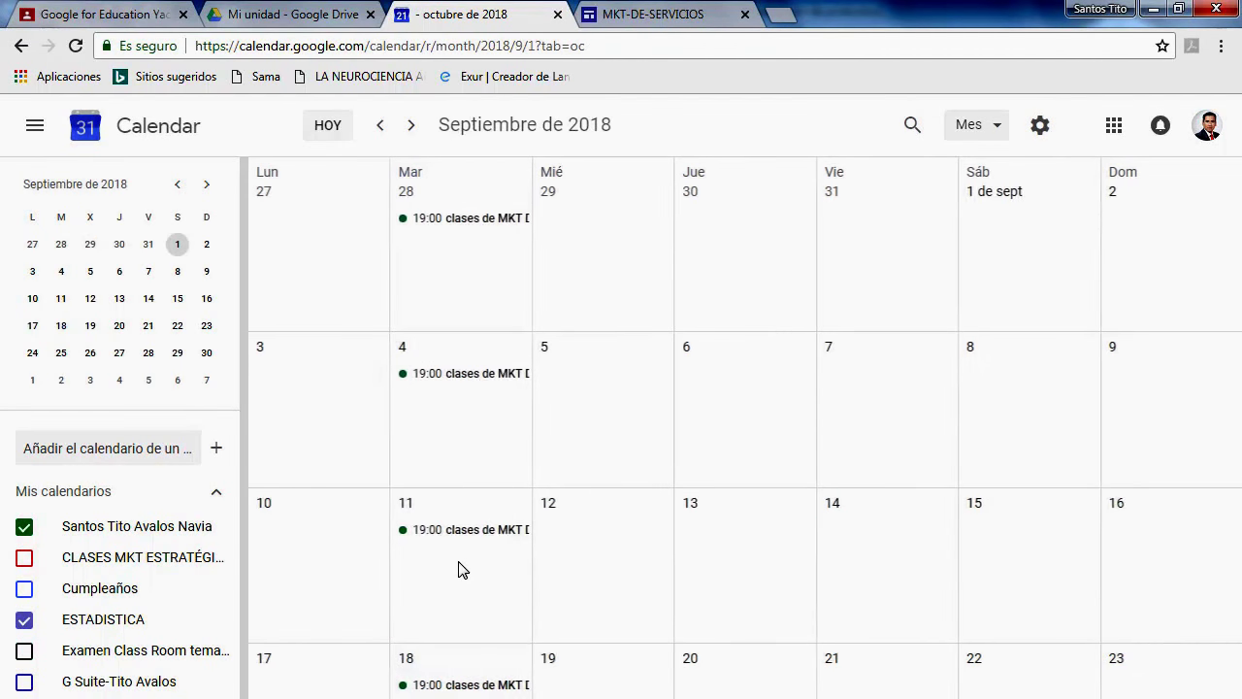
click(457, 374)
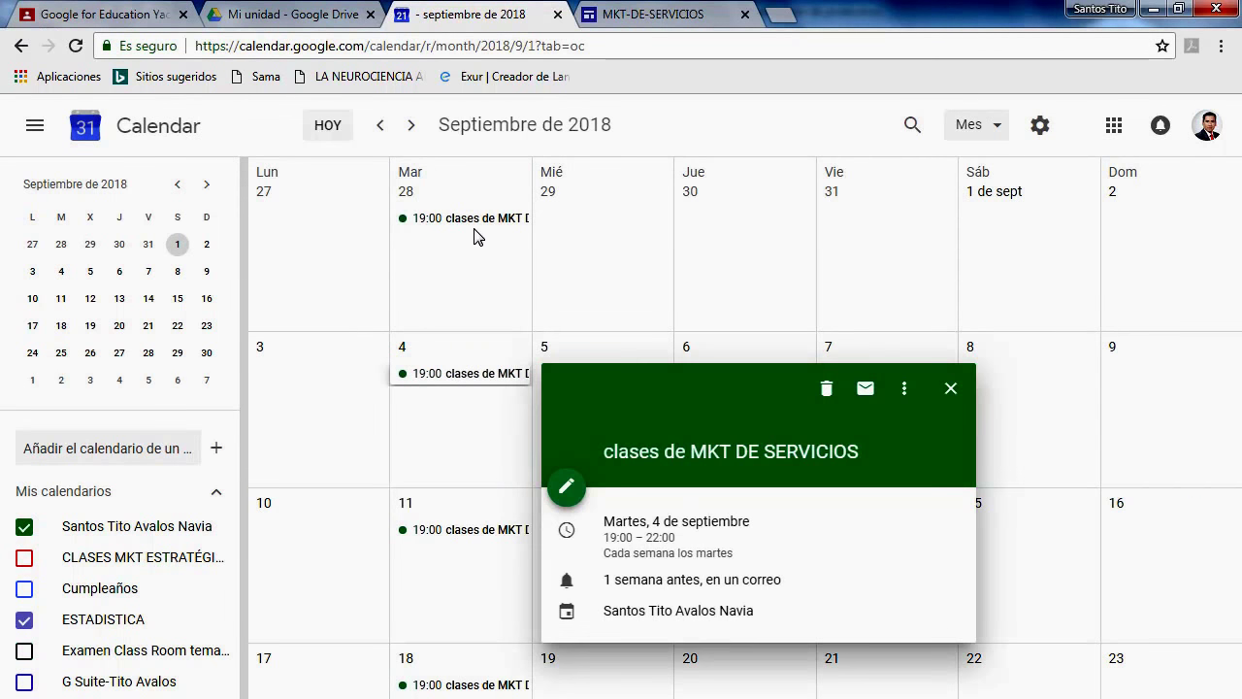
click(479, 221)
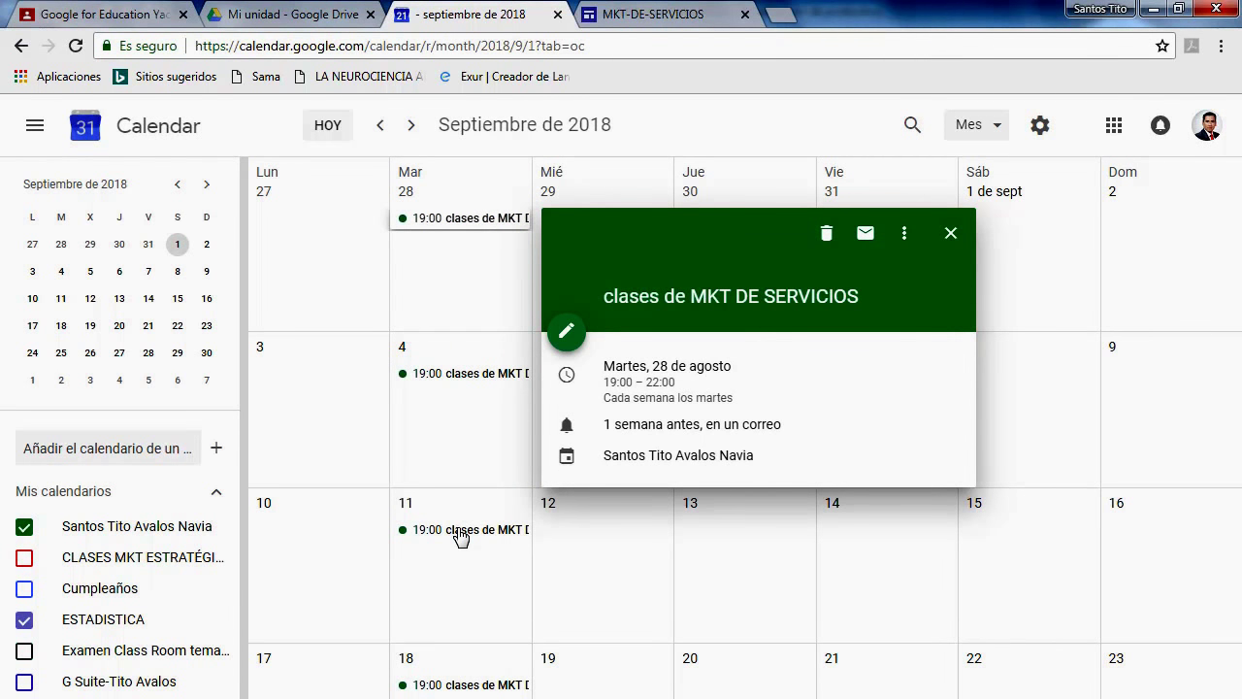
click(457, 529)
click(951, 544)
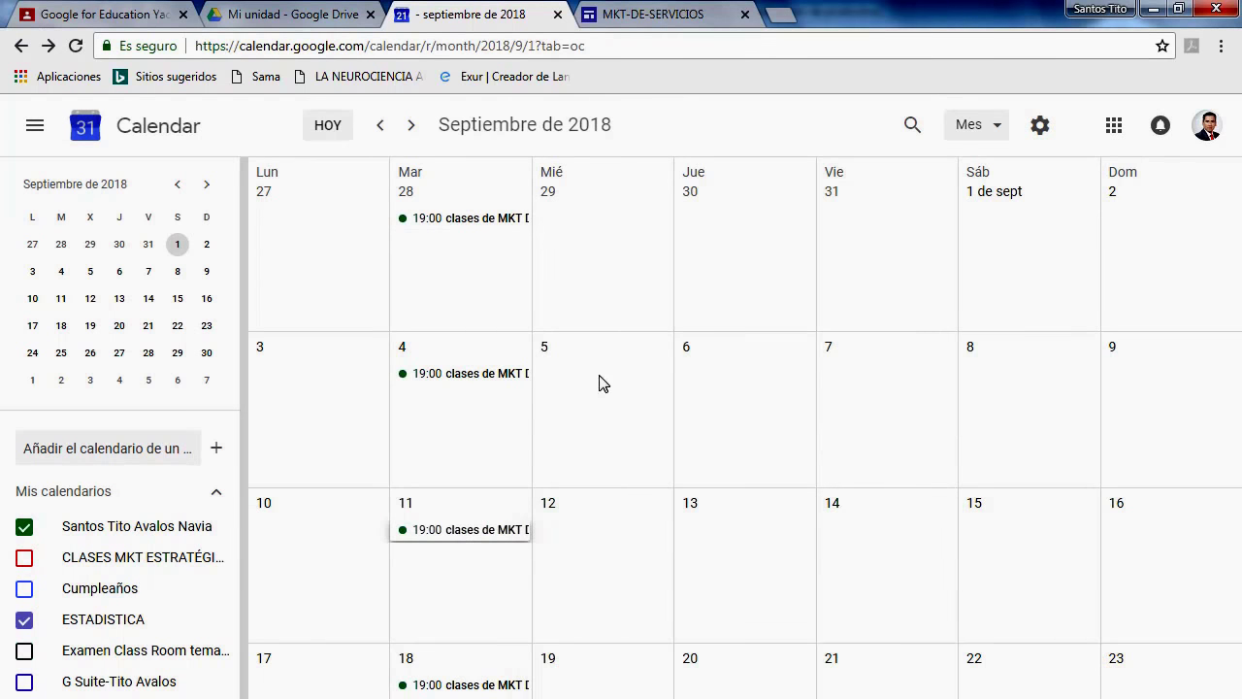
scroll(747, 491, up, 2)
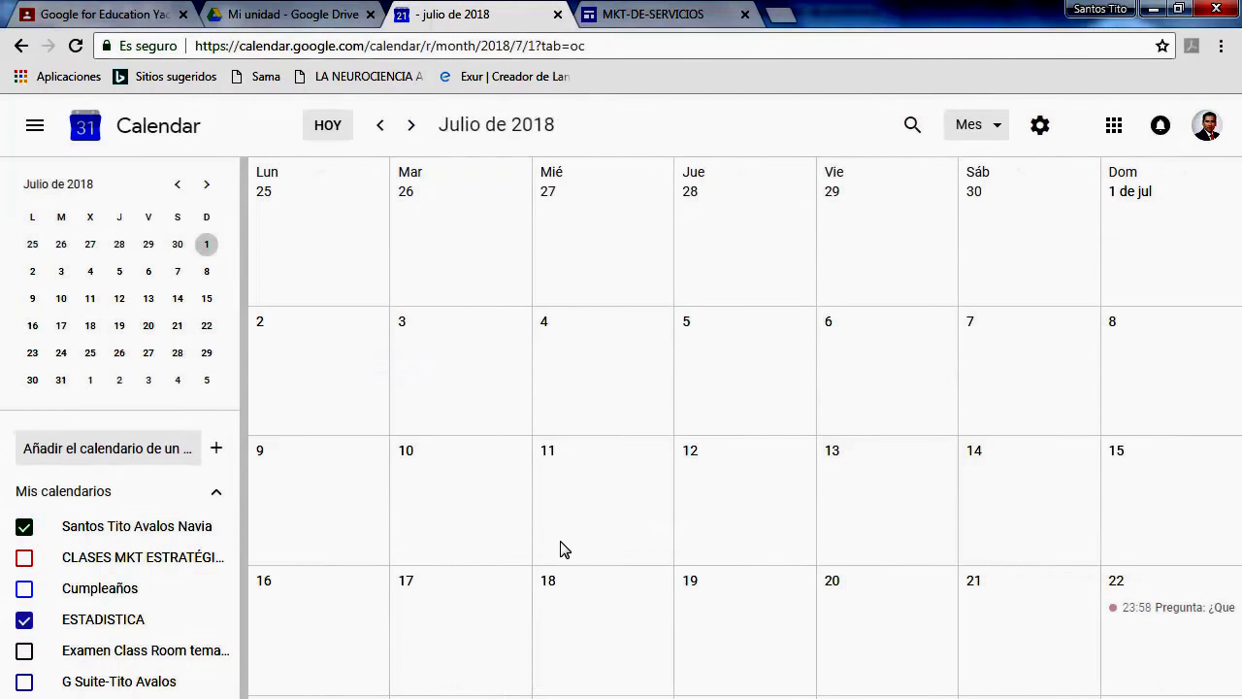
scroll(563, 549, down, 1)
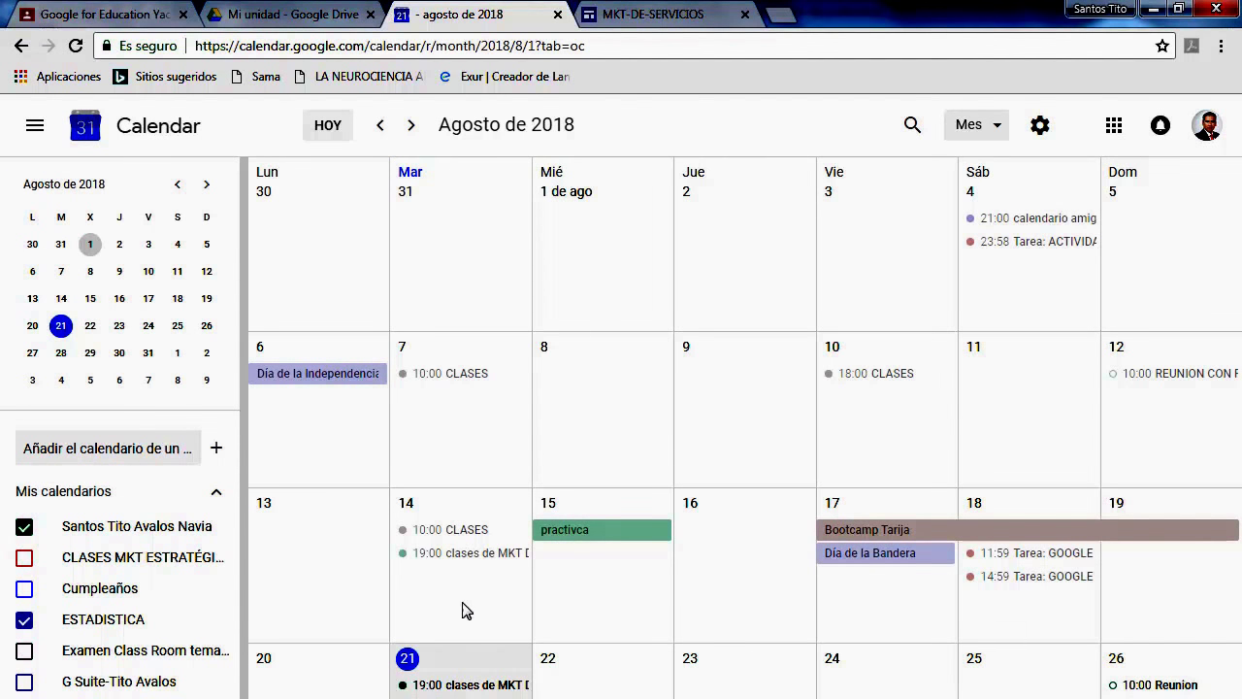
Start an event on 24 August 2018 titled "Clases de MKT de Servicios" and open its full details.
click(857, 692)
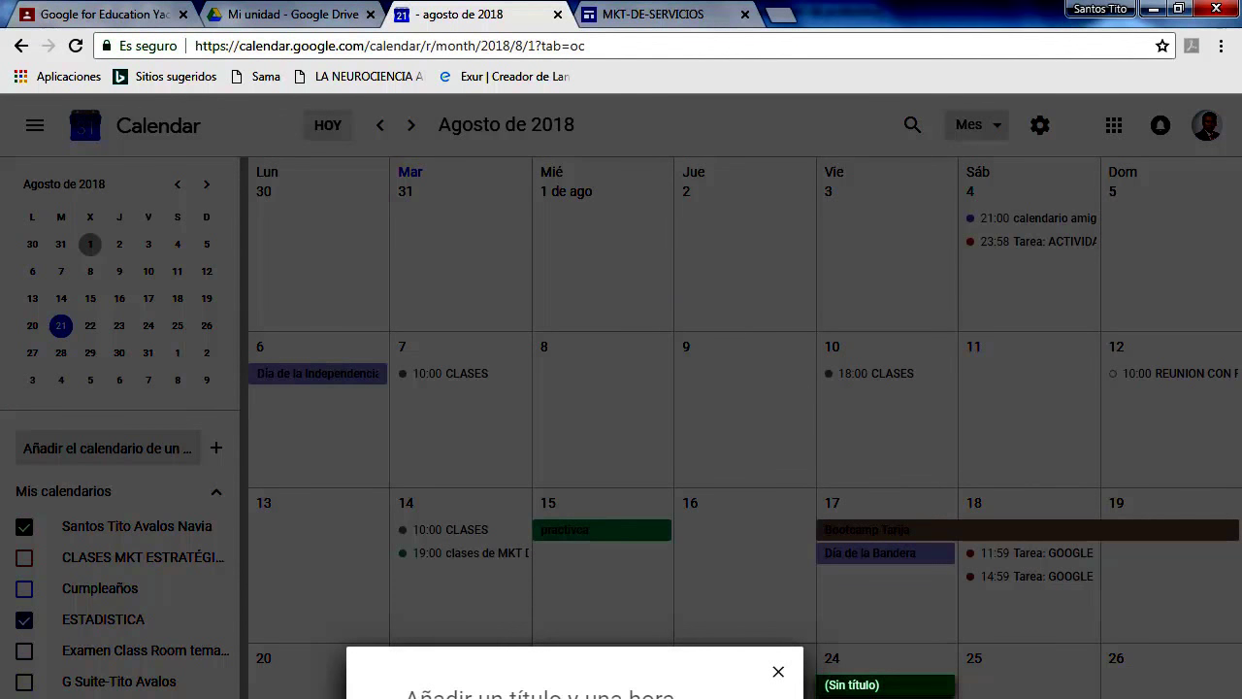
text(Clases de)
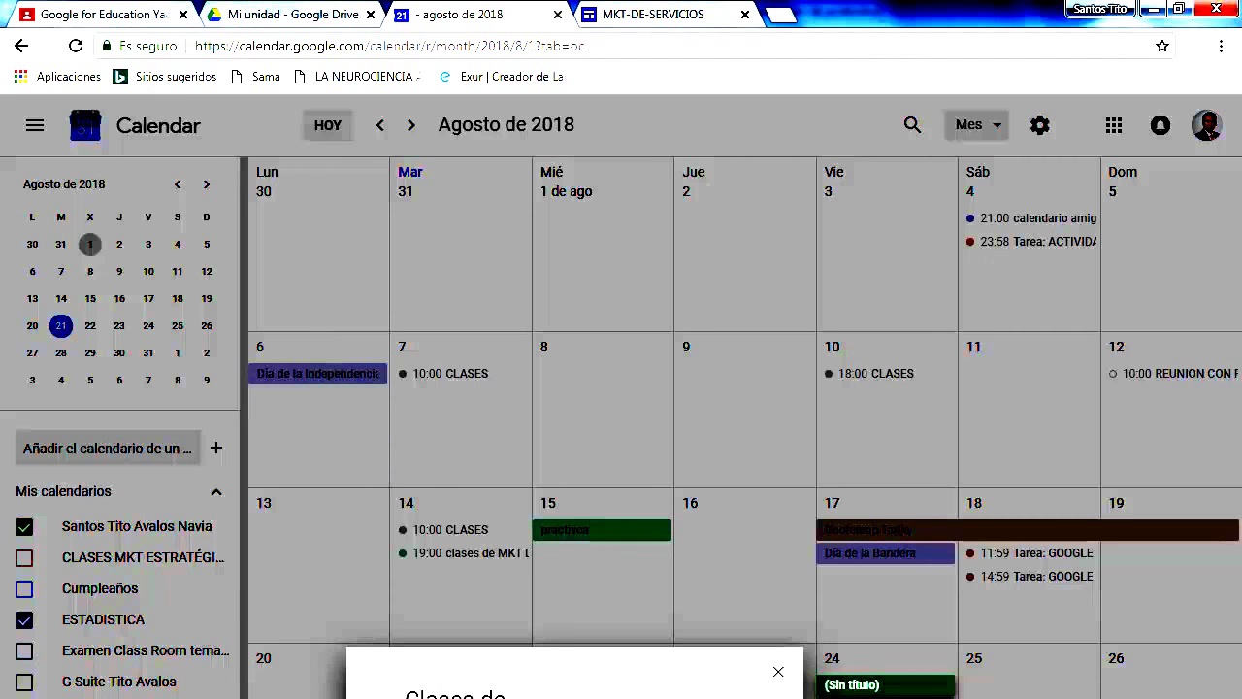
text( MKT de Servicios)
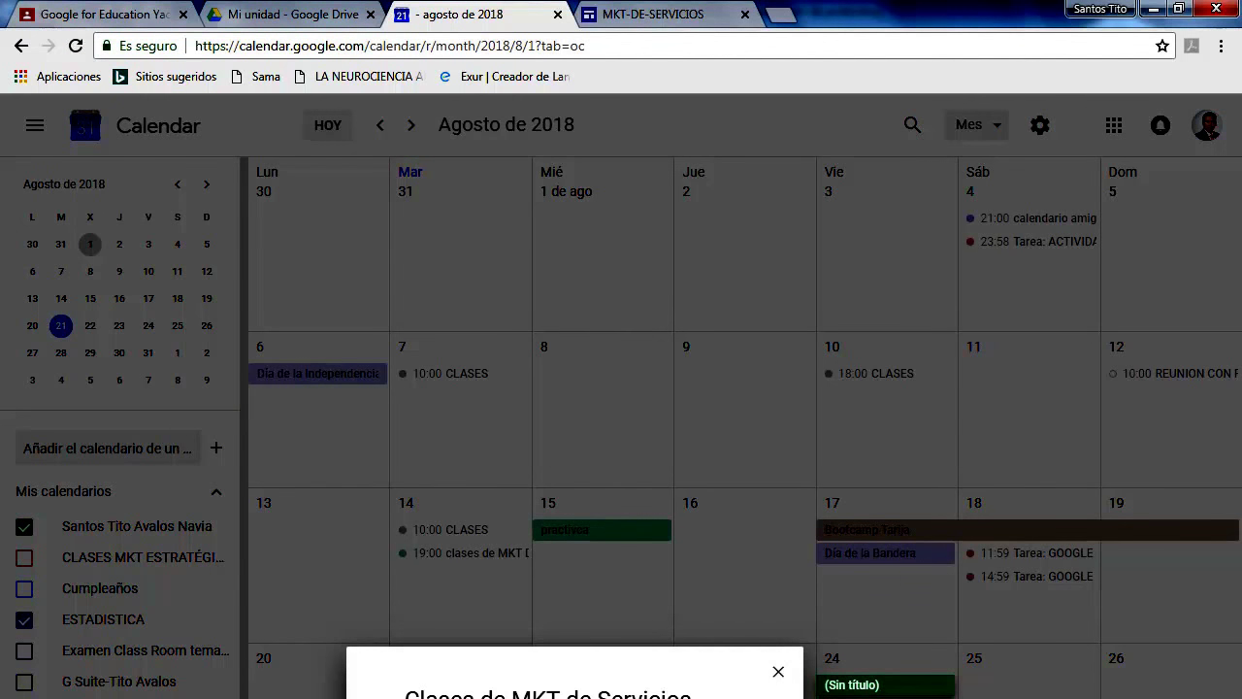
click(728, 694)
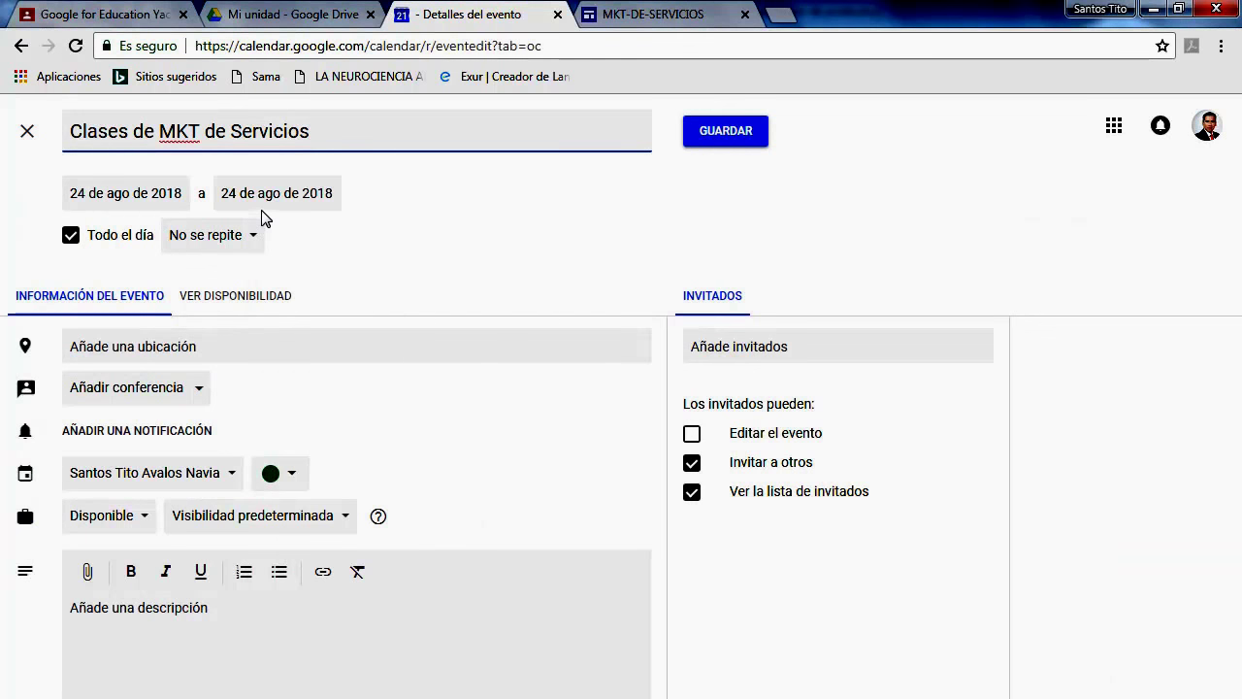
Turn off the all-day option for the 24 August event and schedule it from 17:00 to 19:00.
click(126, 243)
click(124, 237)
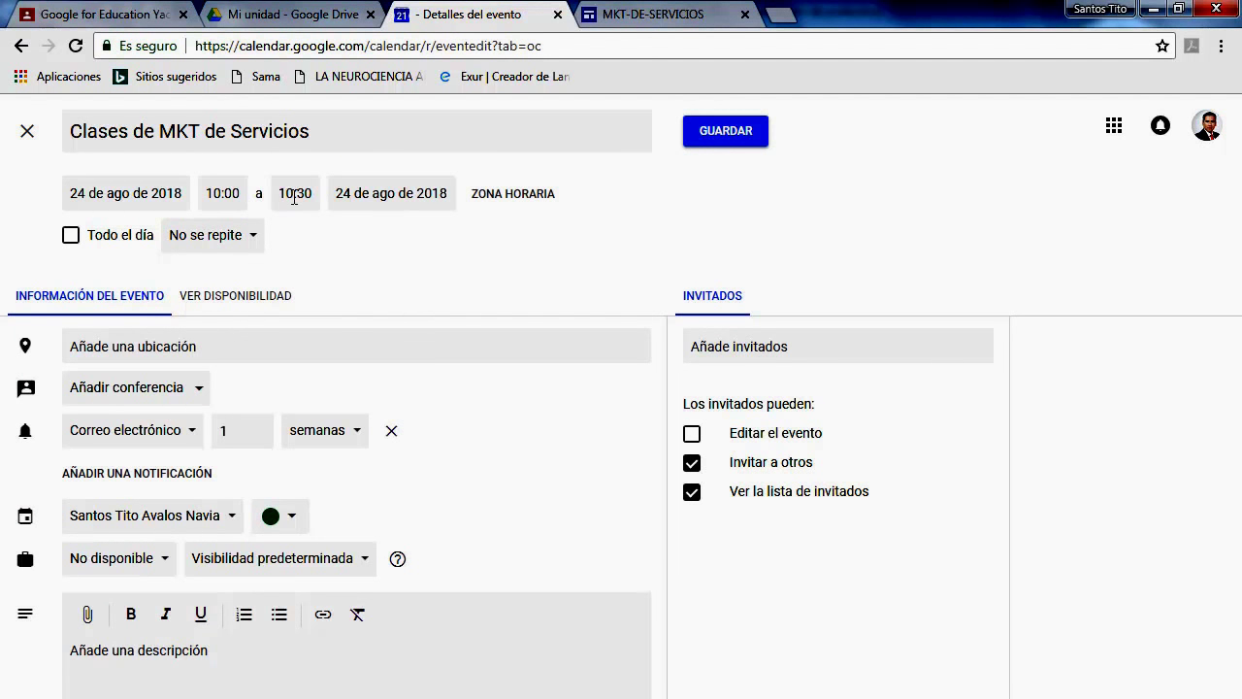
click(208, 200)
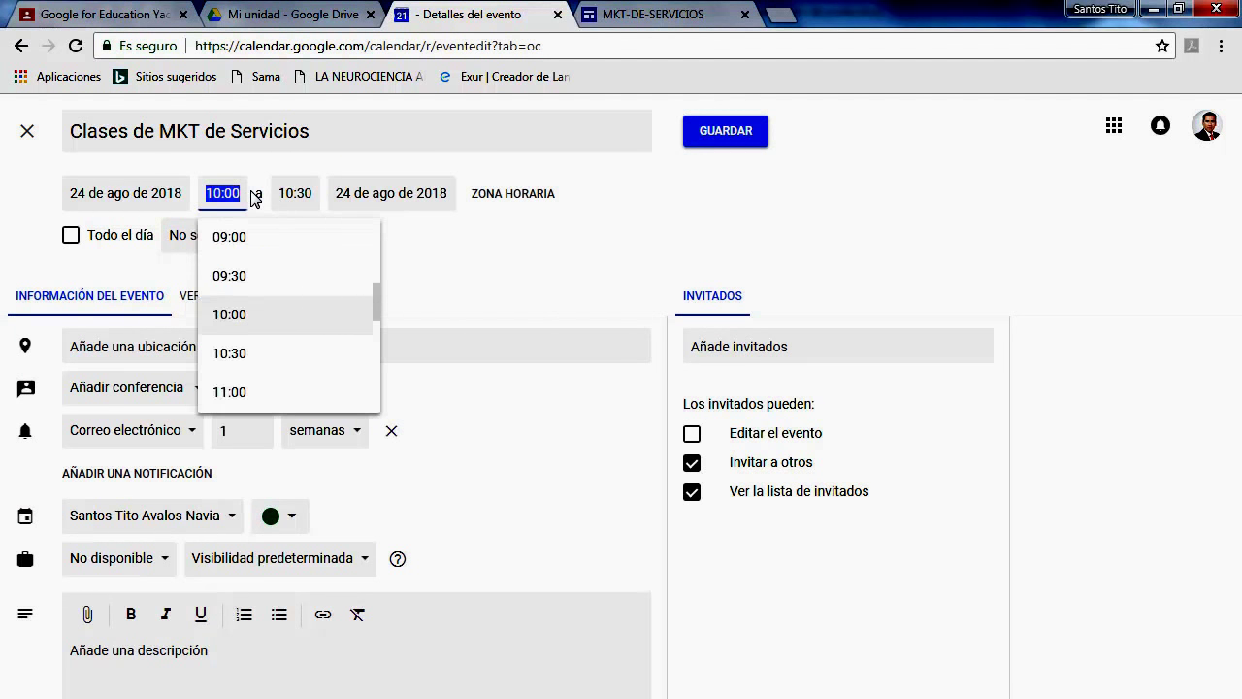
drag(378, 305, 373, 349)
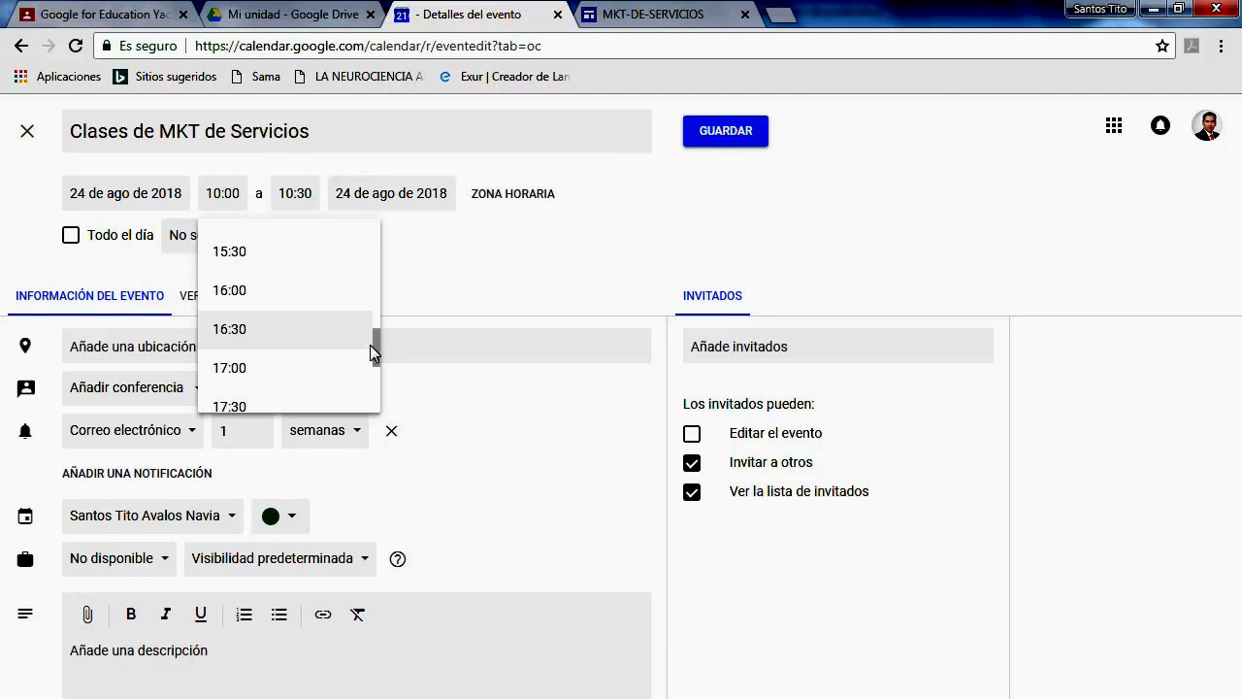
click(244, 365)
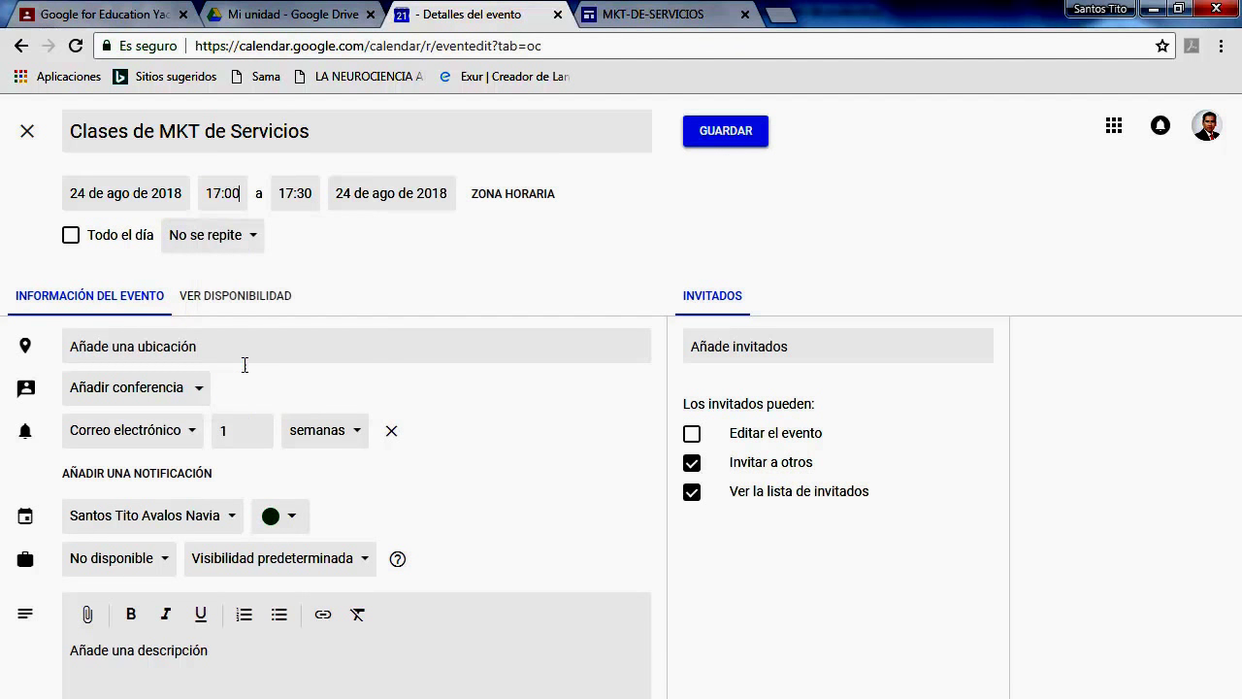
click(314, 199)
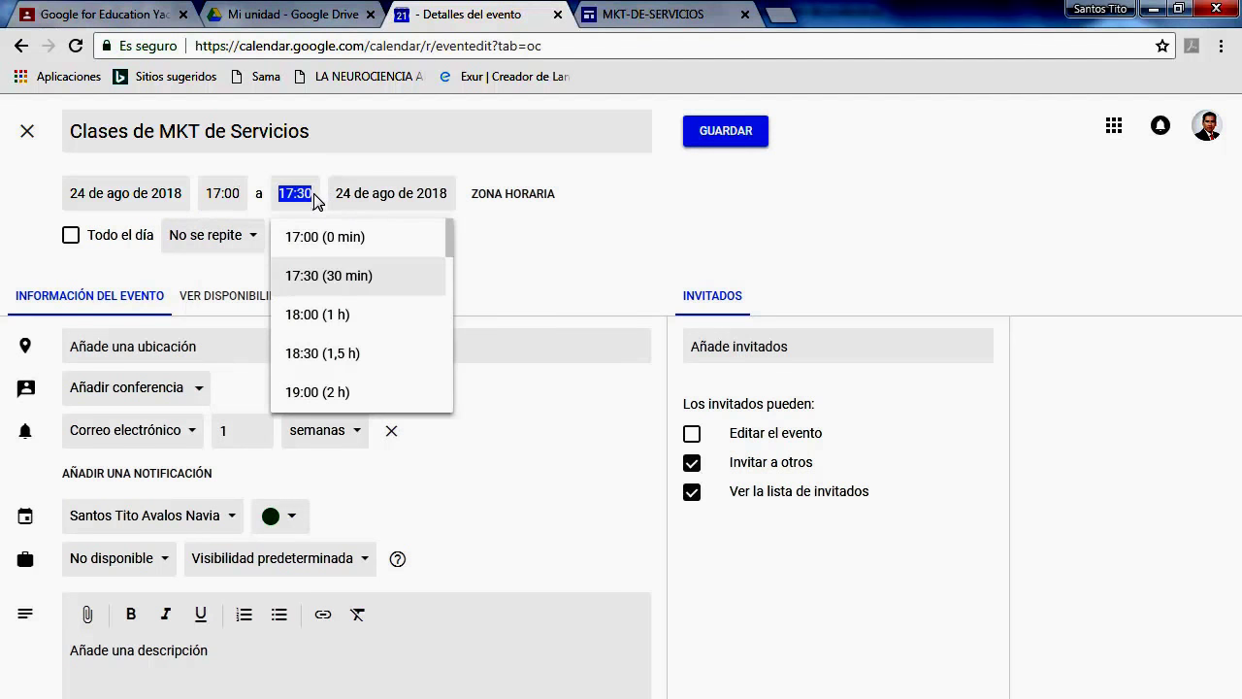
click(322, 390)
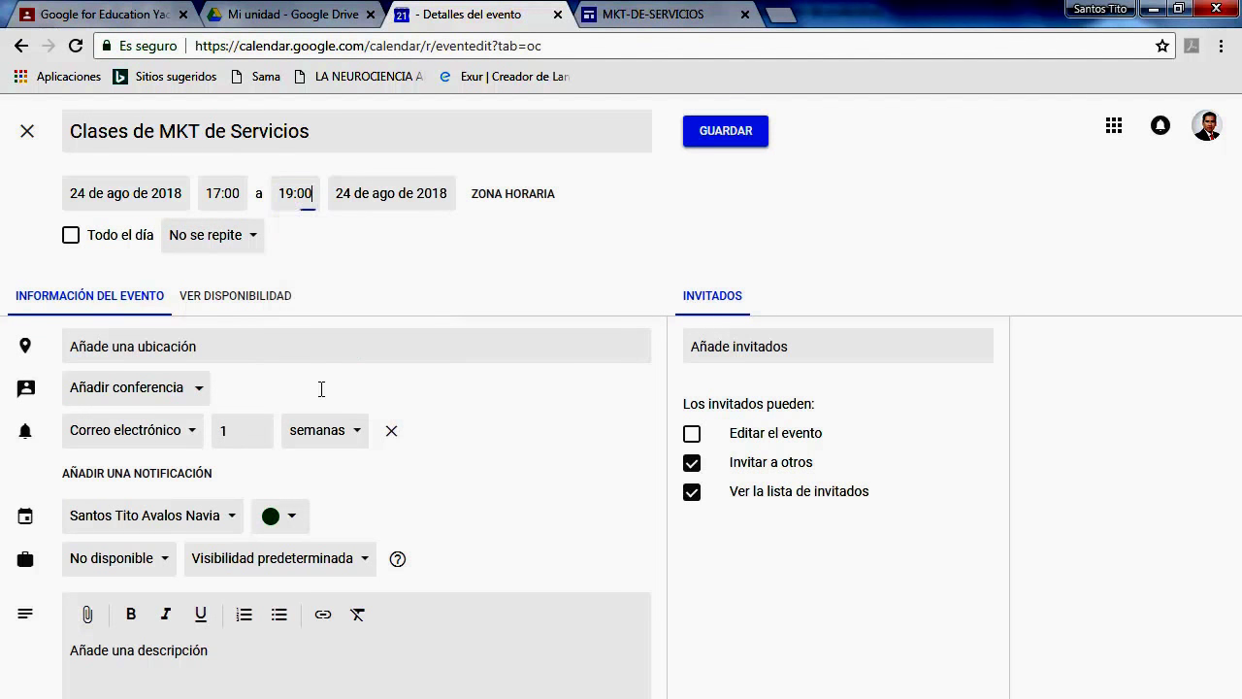
Make the 24 August event repeat every week on Fridays until 23 November 2018 and save it.
click(256, 238)
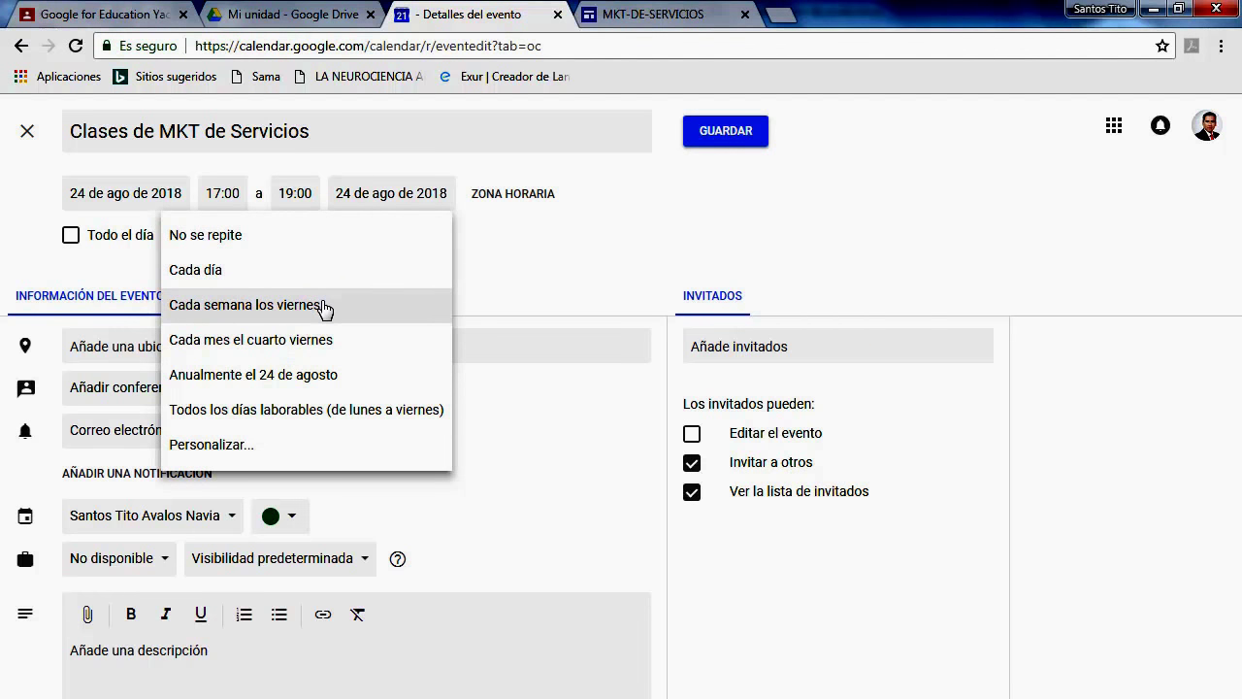
click(324, 308)
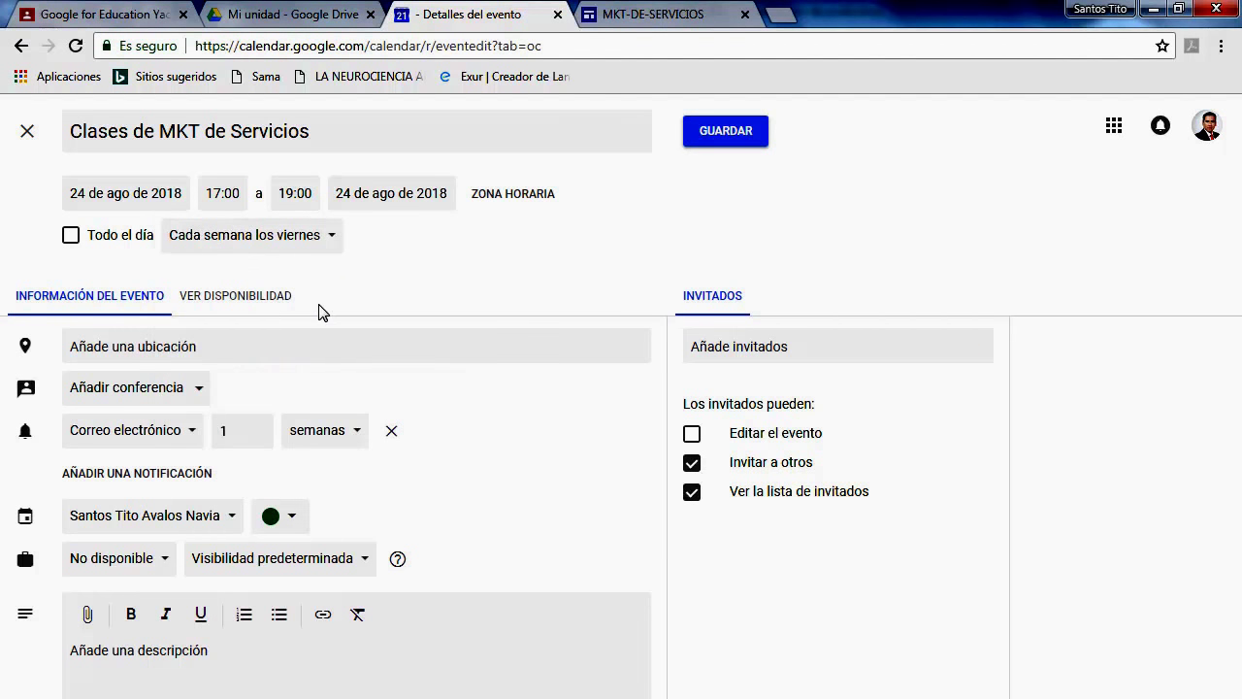
click(335, 241)
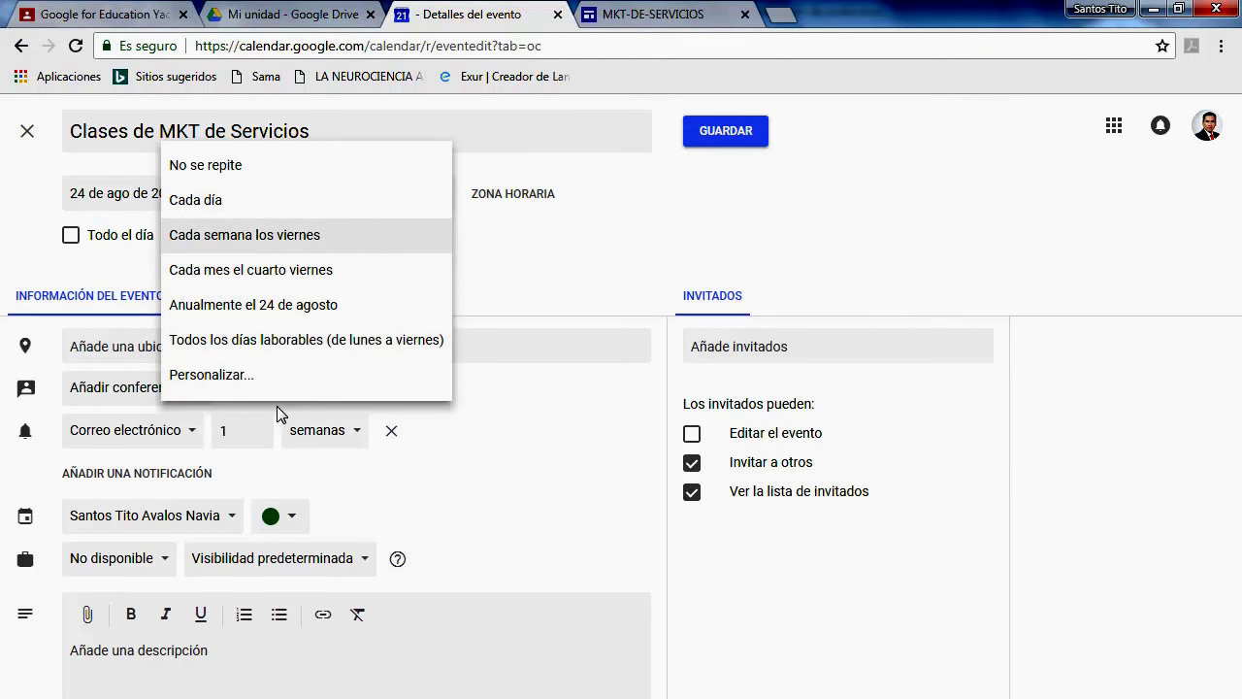
click(243, 378)
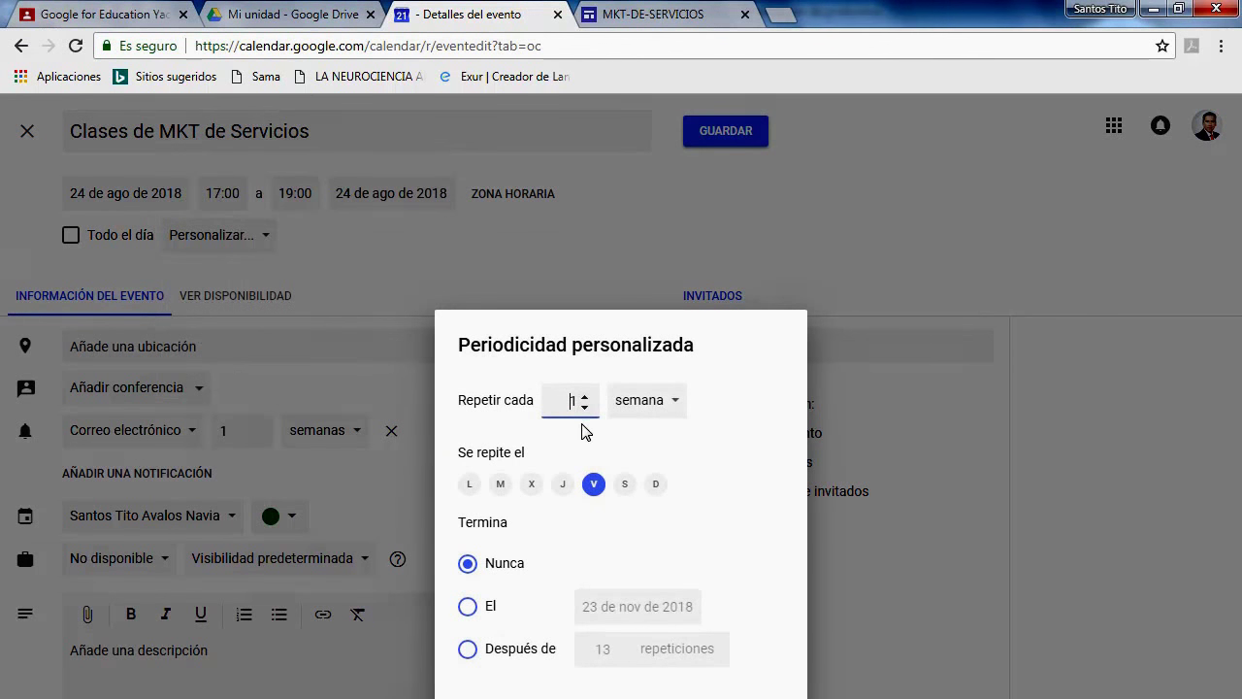
click(487, 608)
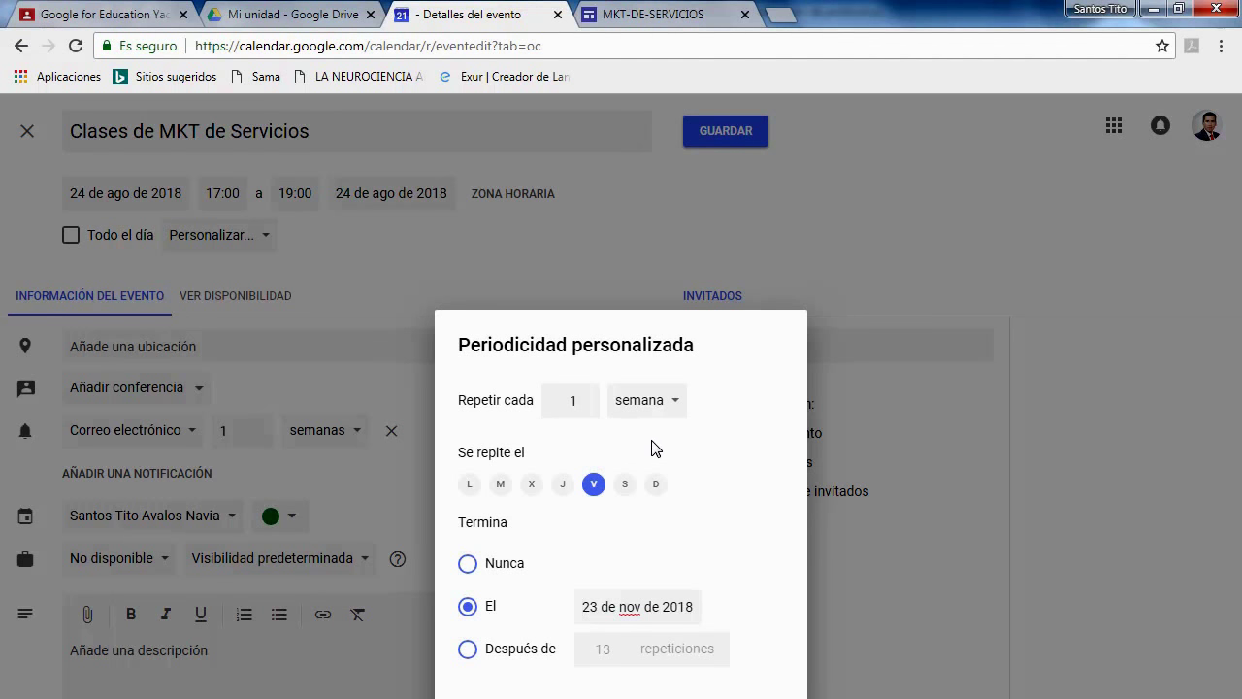
click(678, 413)
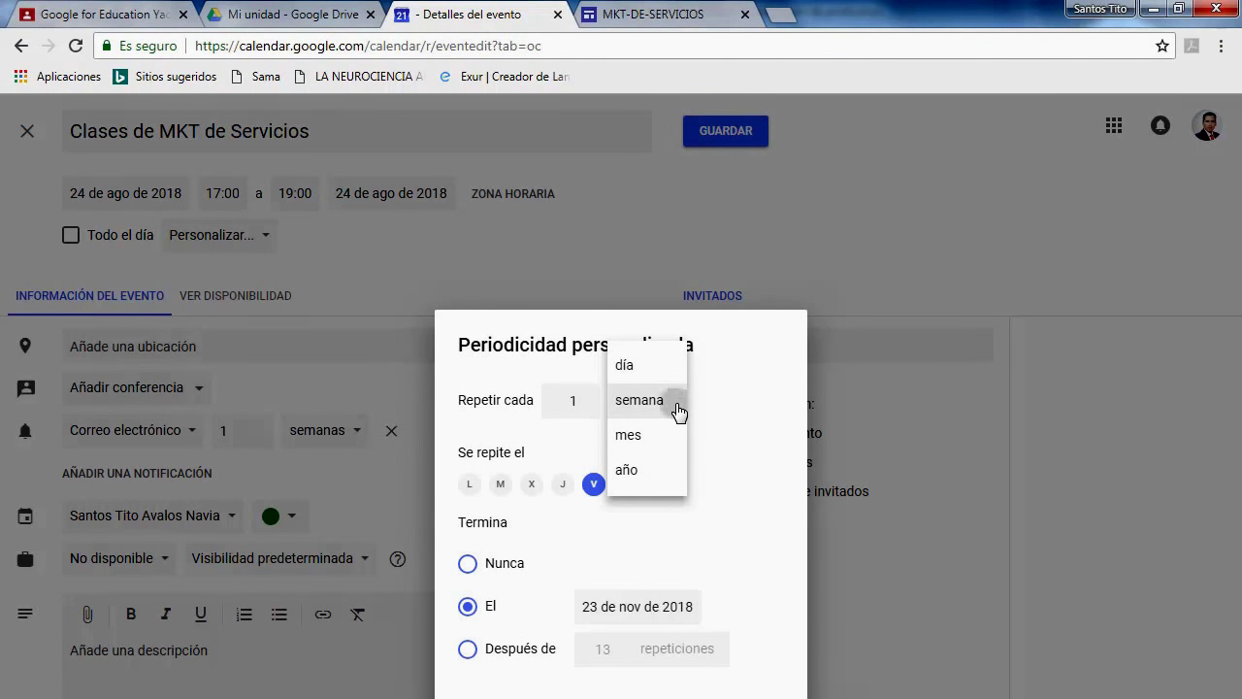
click(678, 412)
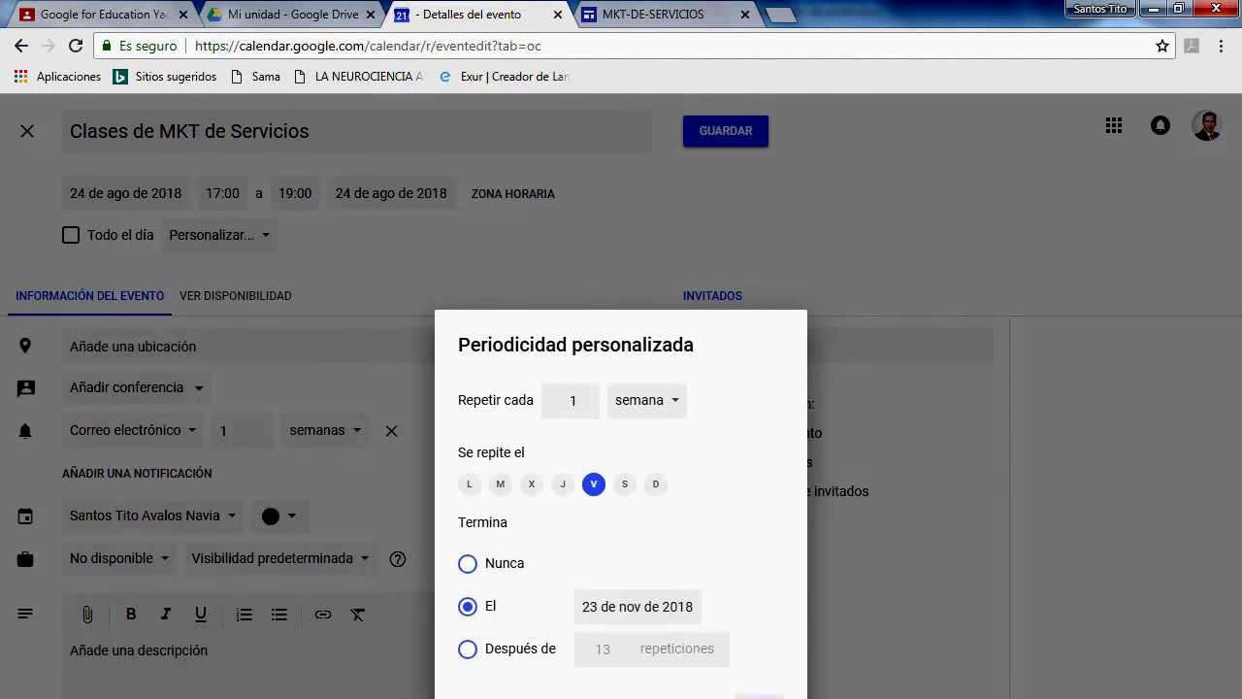
click(760, 695)
click(743, 144)
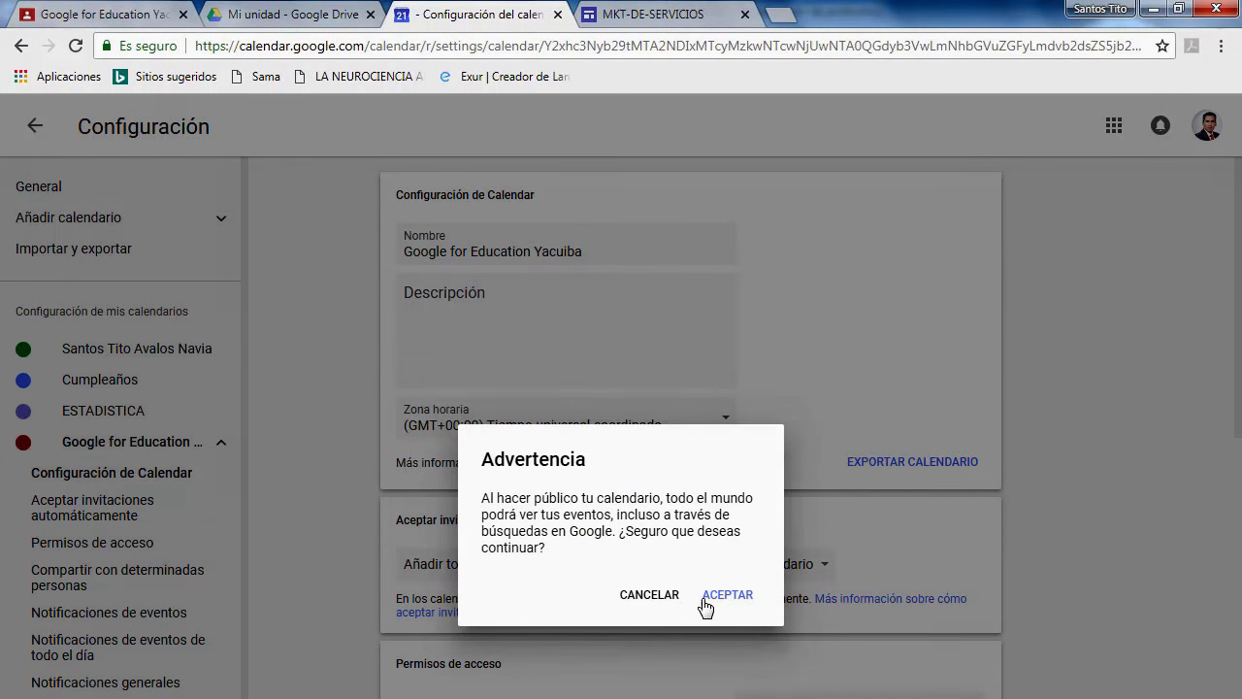
Accept making the Google for Education Yacuiba calendar public.
click(705, 604)
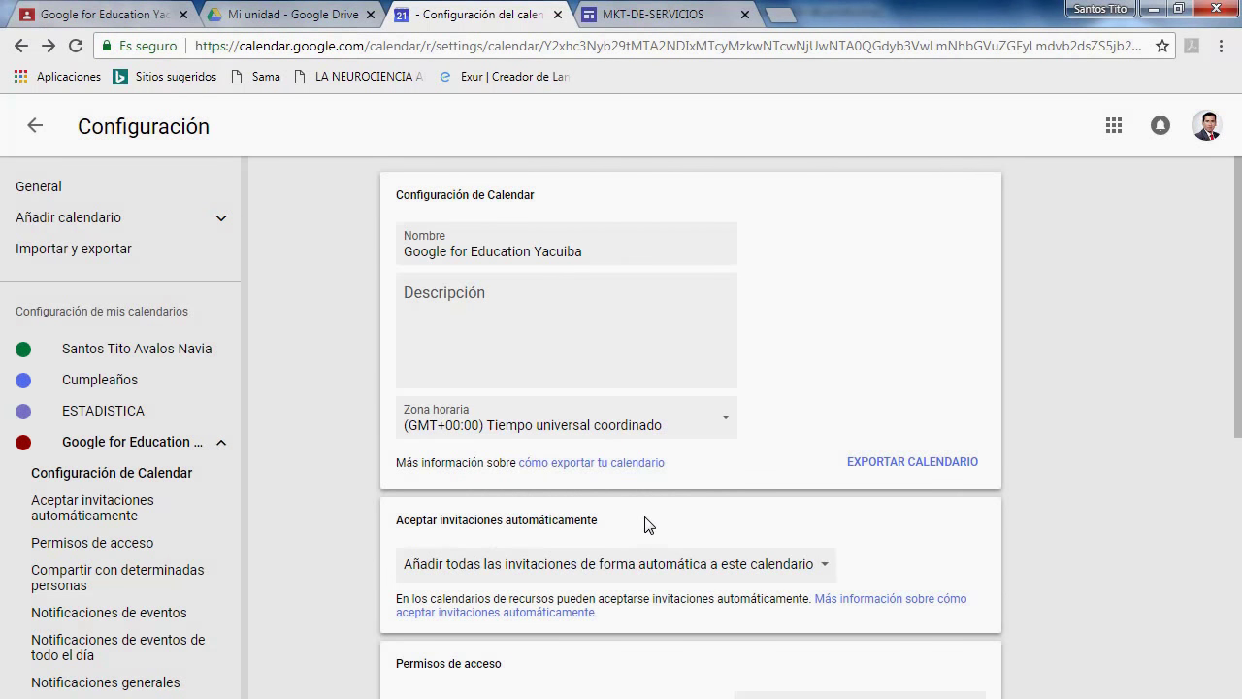
Switch to the MKT-DE-SERVICIOS site editor and search the calendars available for insertion for "MKT".
click(624, 17)
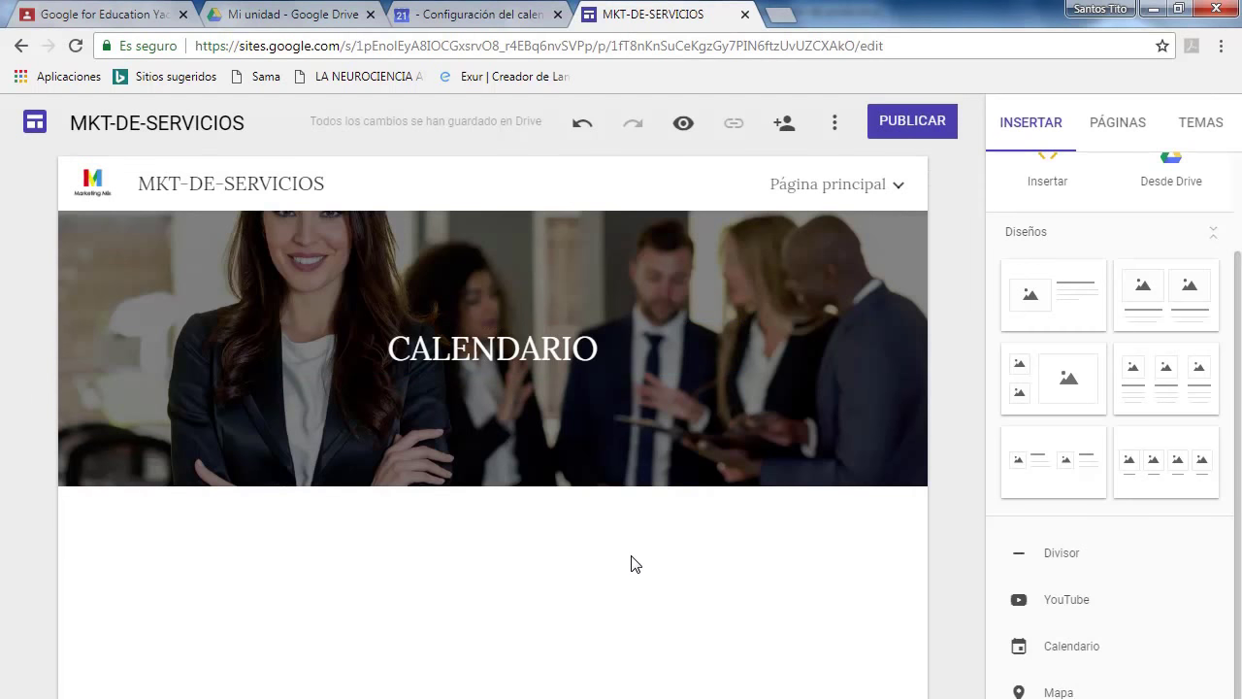
click(1072, 647)
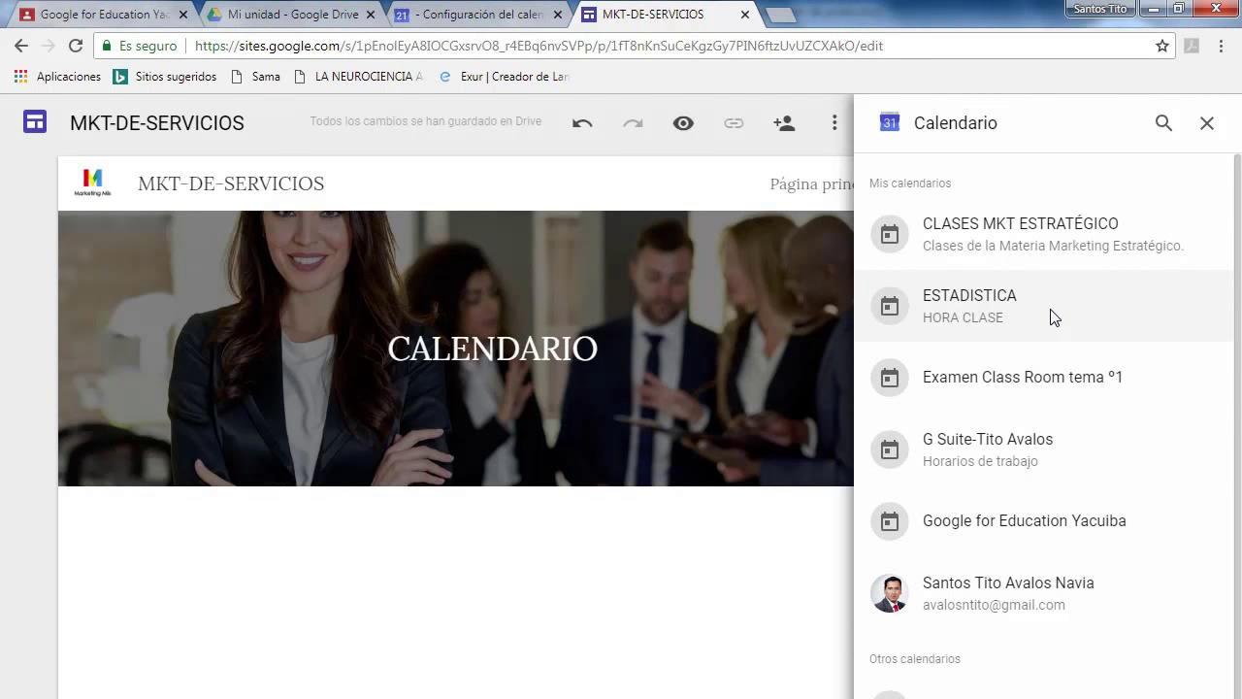
click(1166, 126)
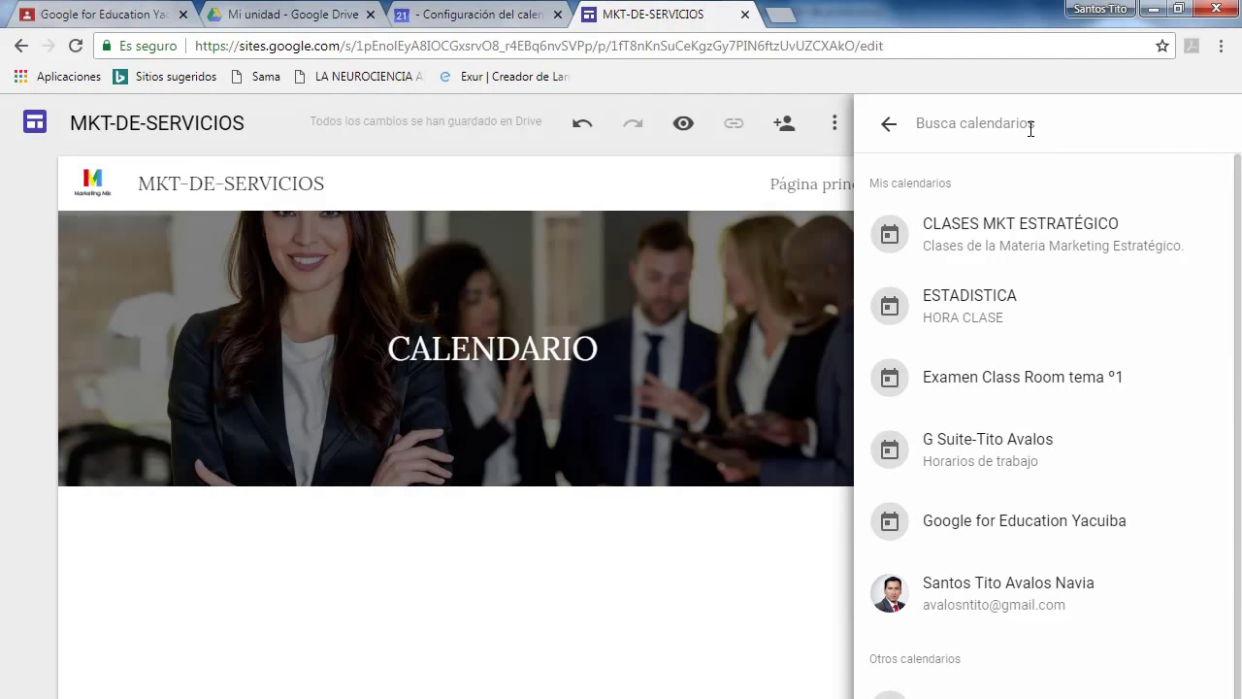
text(m)
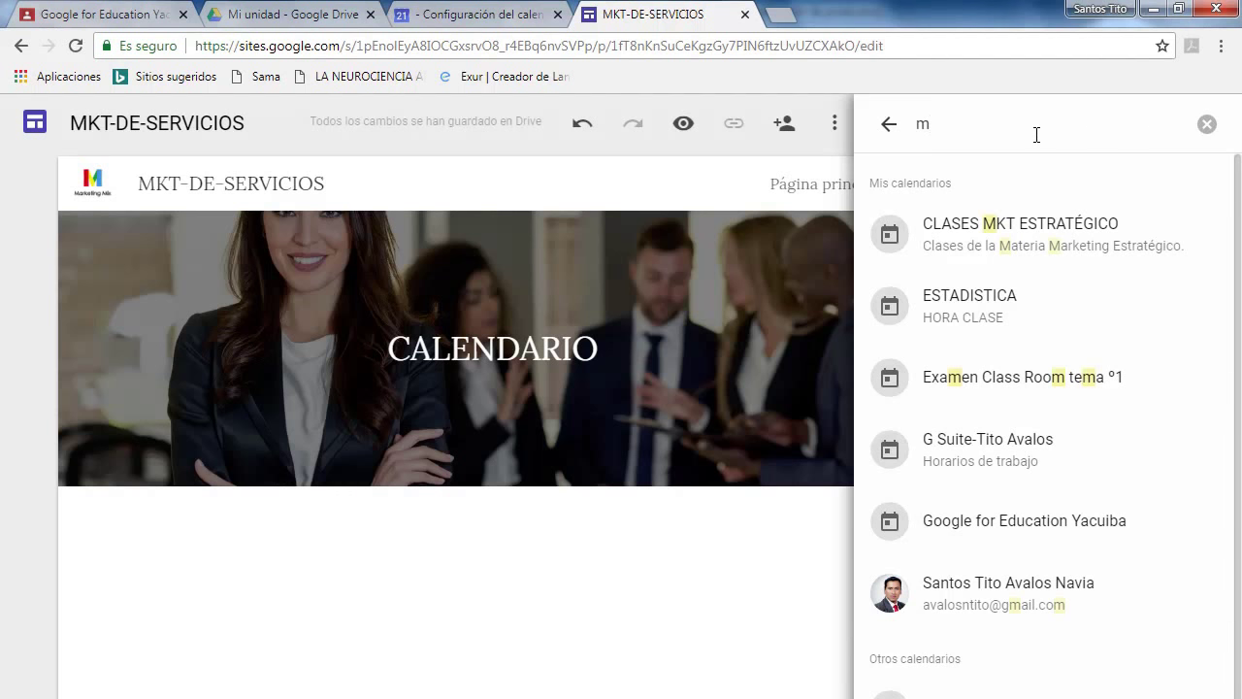
key(BackSpace)
text(MKT)
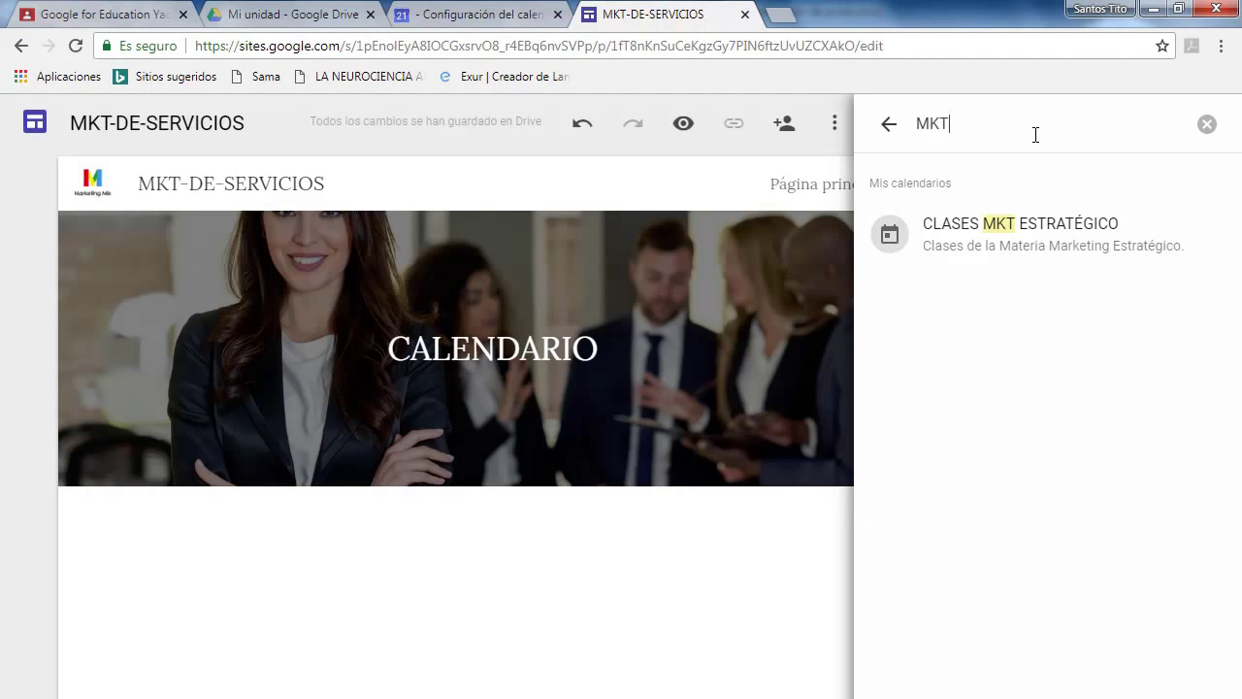
click(888, 128)
click(1206, 123)
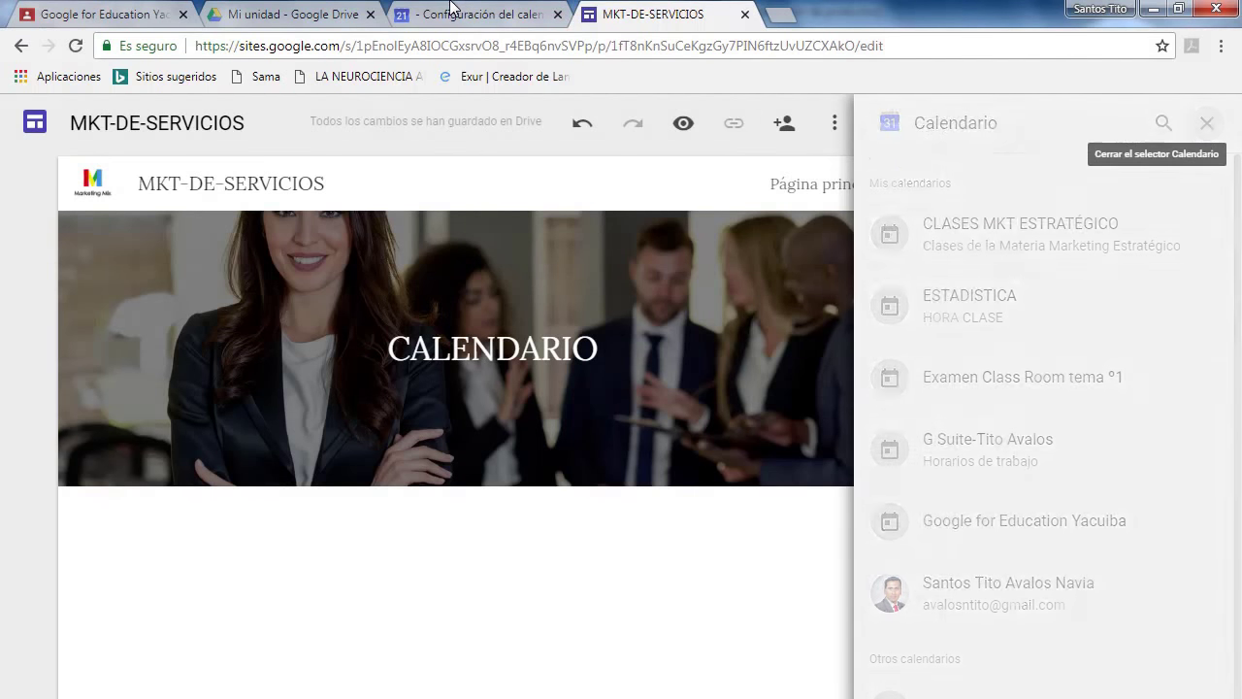
Reload the Google Calendar settings page and the MKT-DE-SERVICIOS site editor to refresh the list of insertable calendars.
click(451, 14)
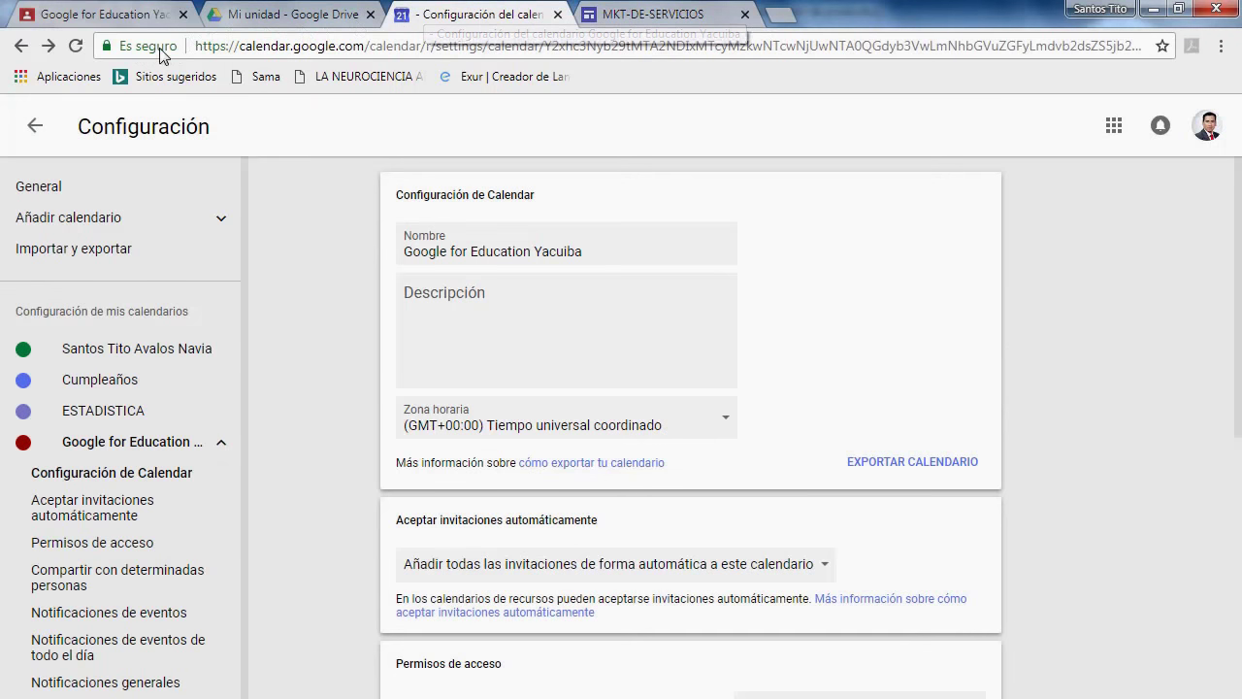
click(75, 47)
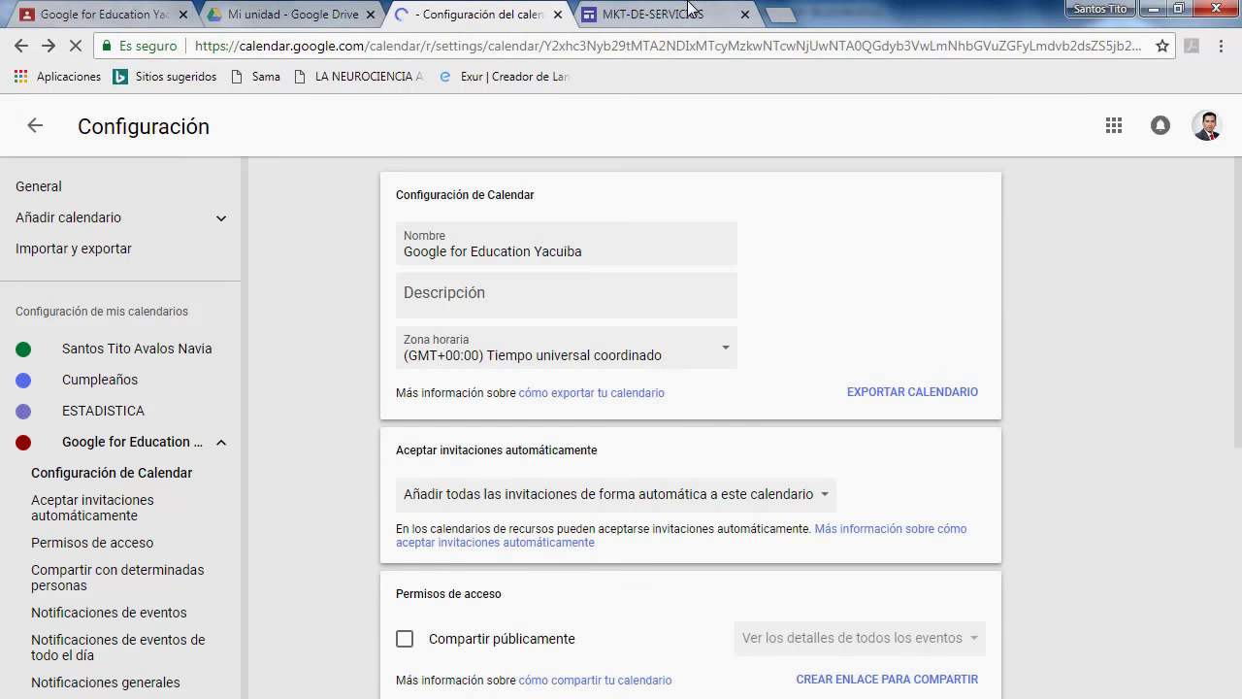
click(670, 14)
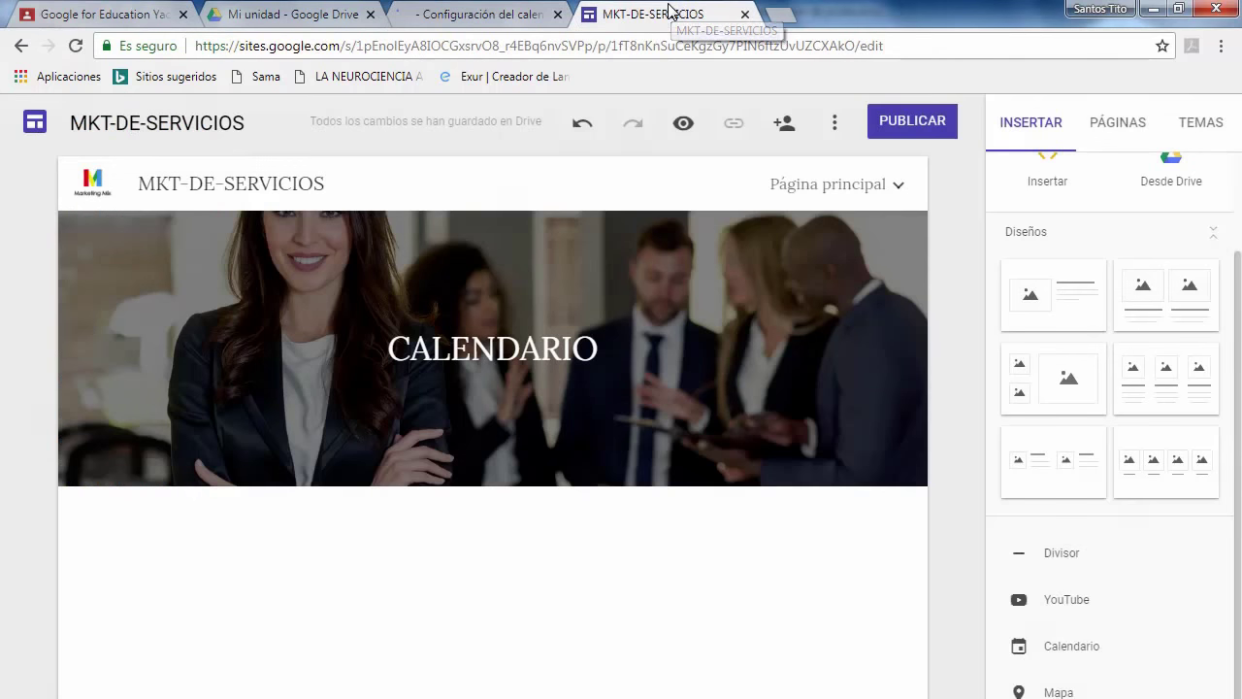
click(75, 46)
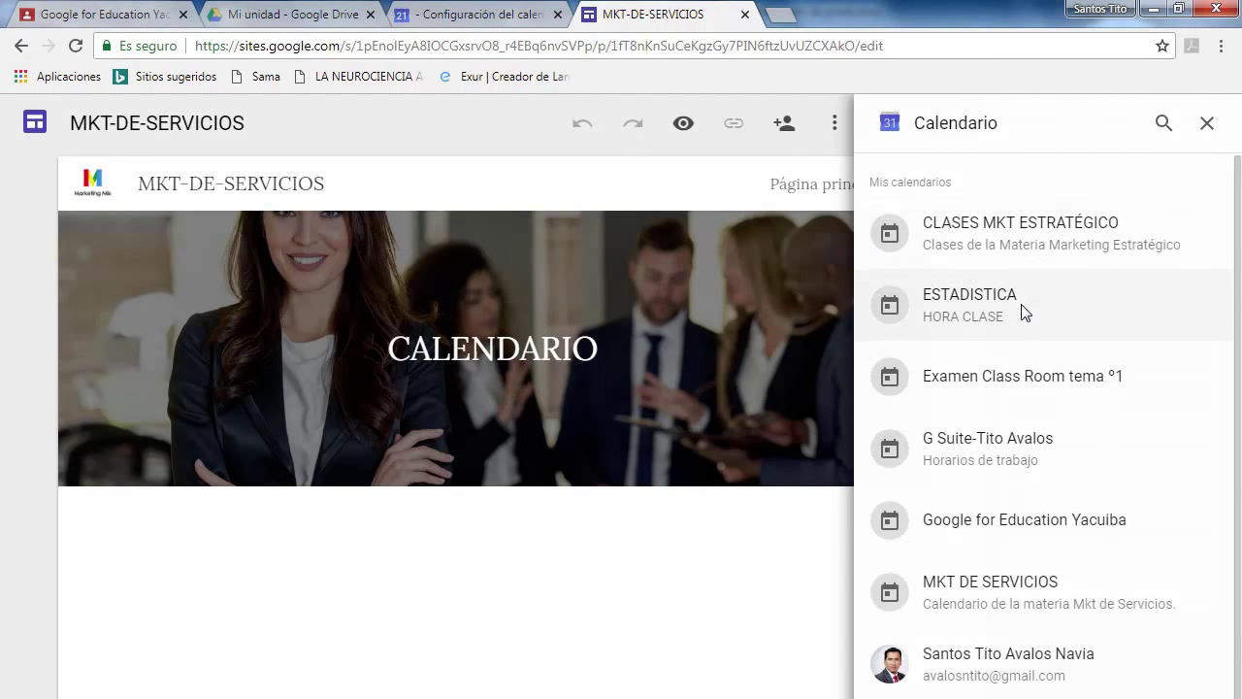
Insert the MKT DE SERVICIOS calendar below the CALENDARIO header and widen it to the full content width.
scroll(1019, 333, down, 2)
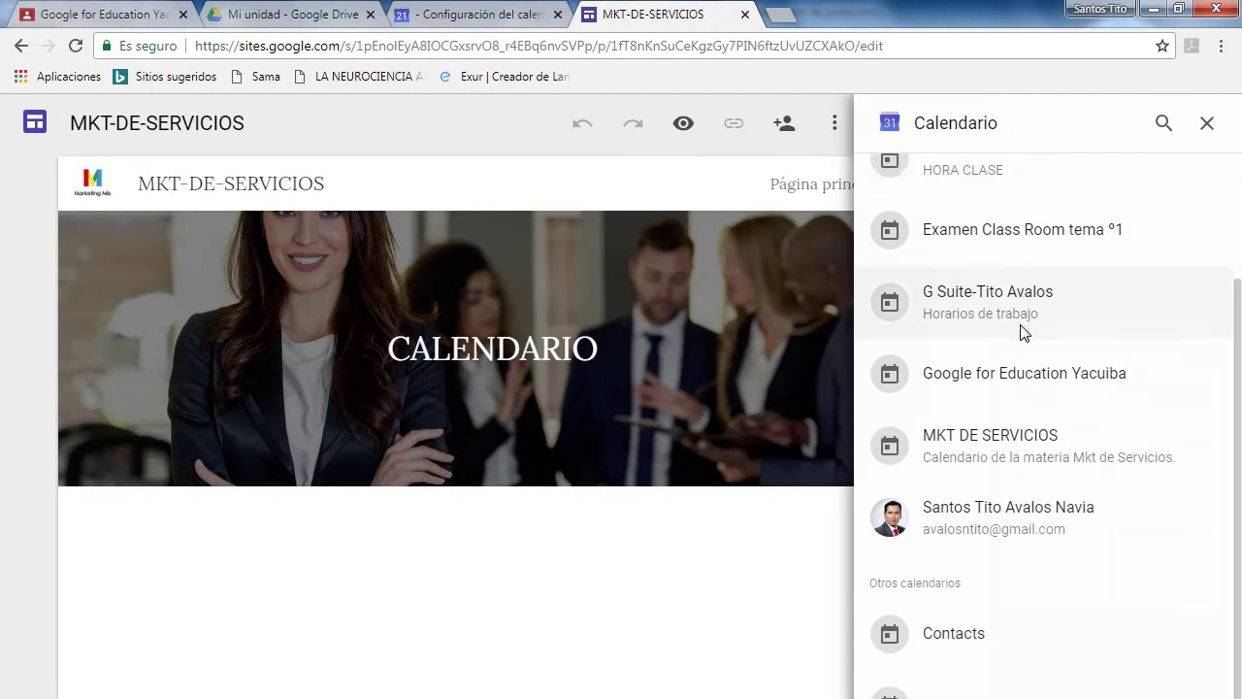
click(965, 446)
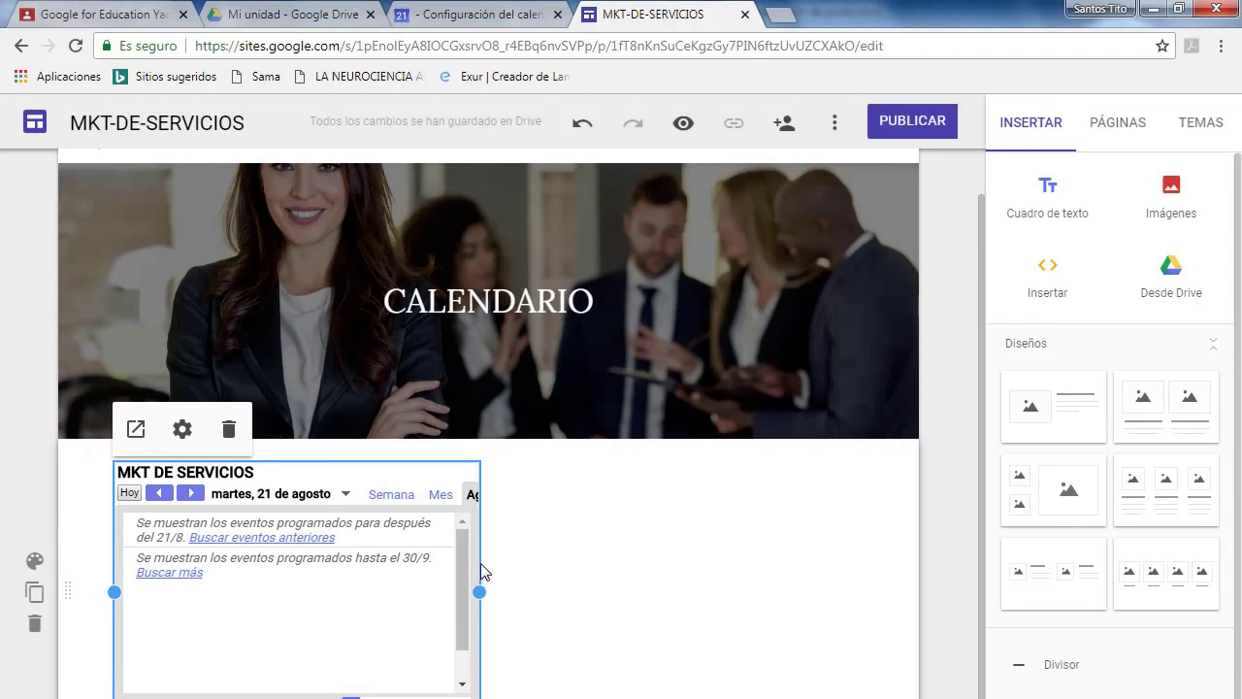
drag(479, 586, 864, 605)
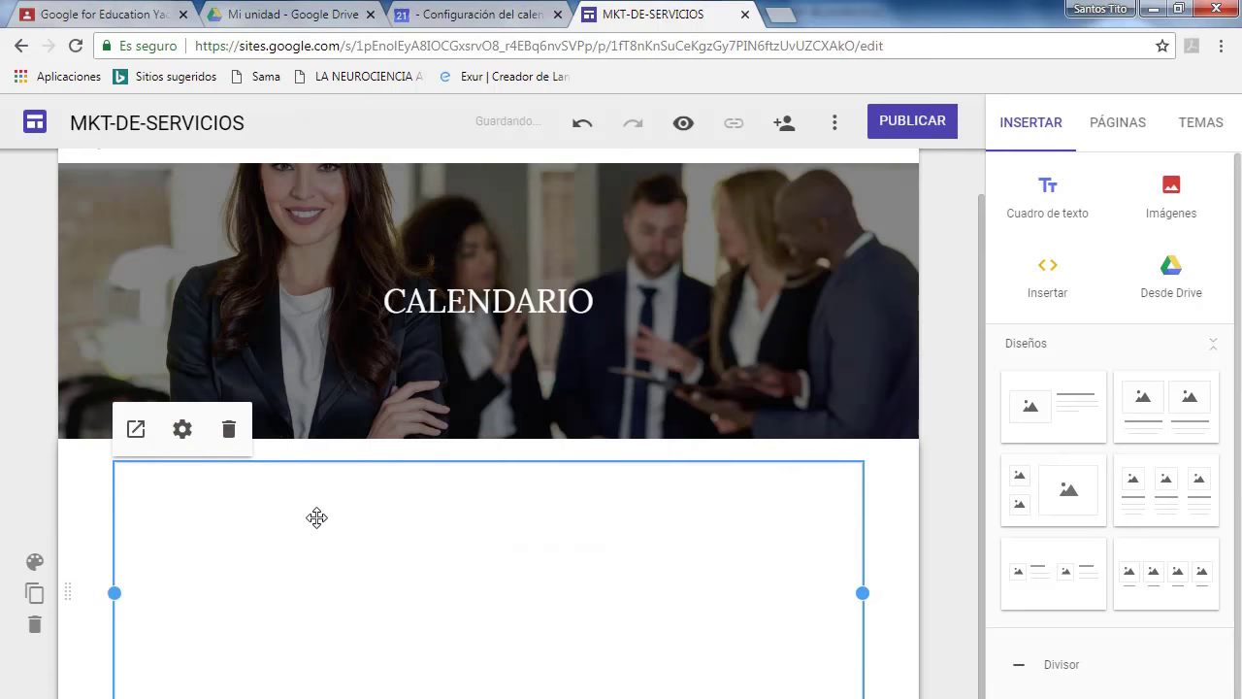
Set the view mode of the embedded MKT DE SERVICIOS calendar to Mes.
click(182, 430)
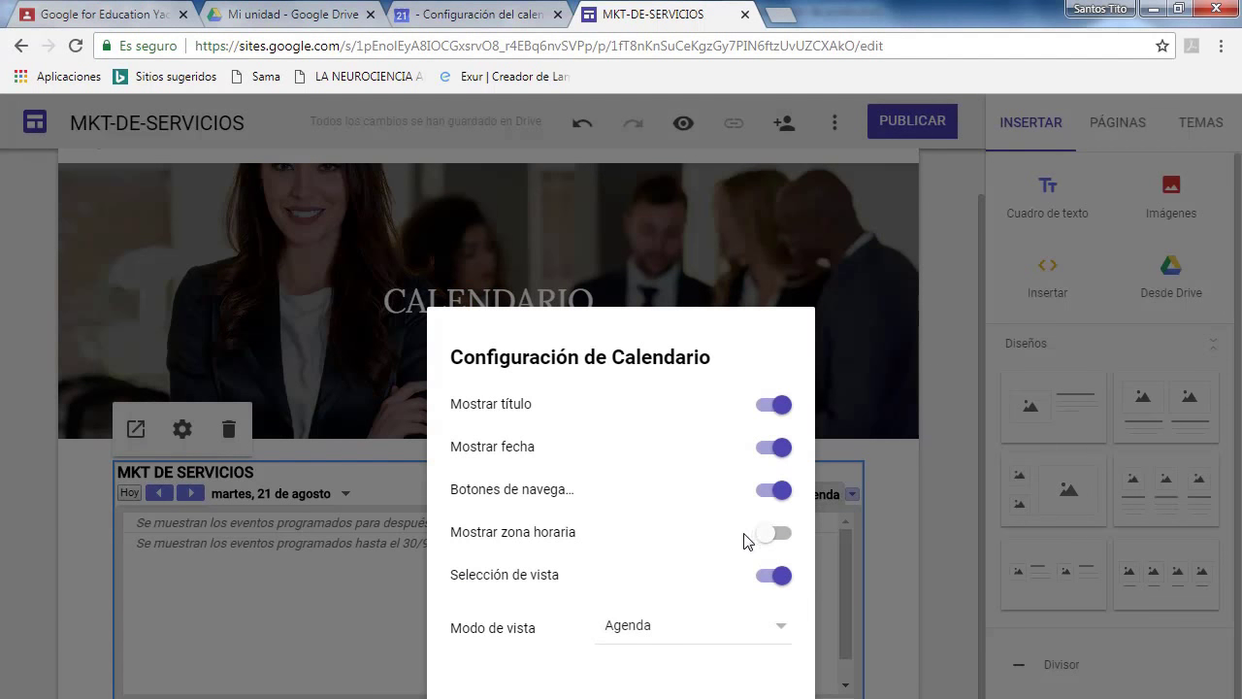
click(779, 636)
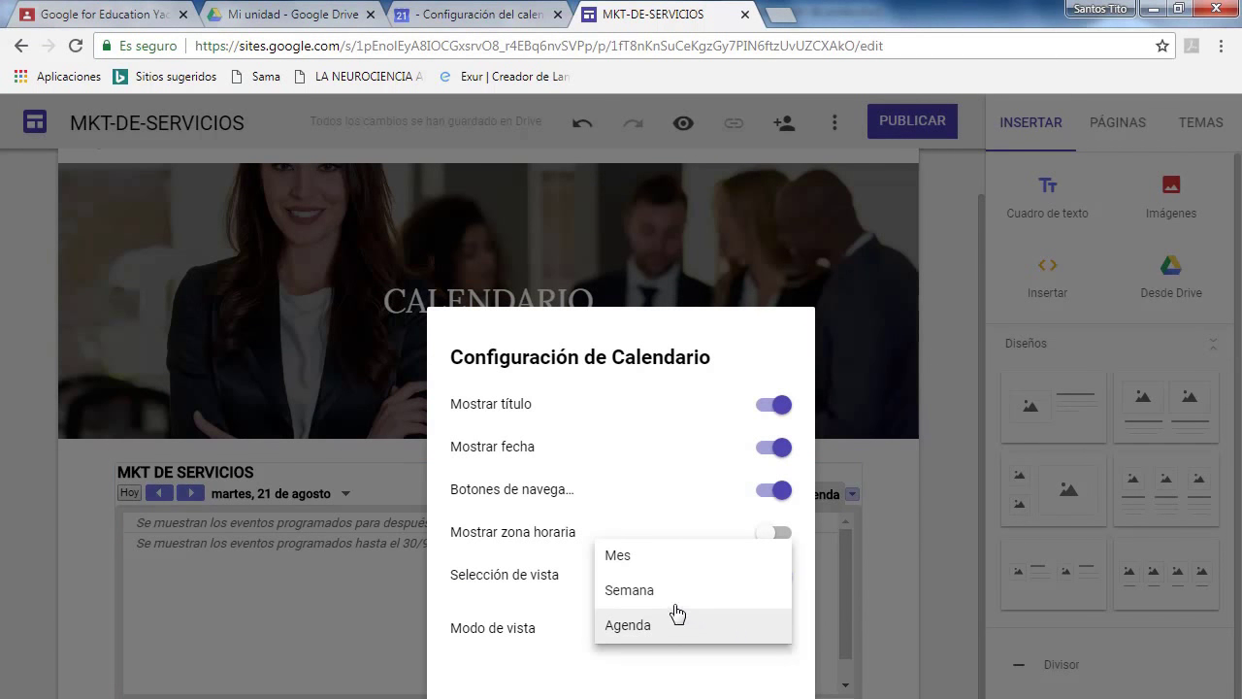
click(635, 560)
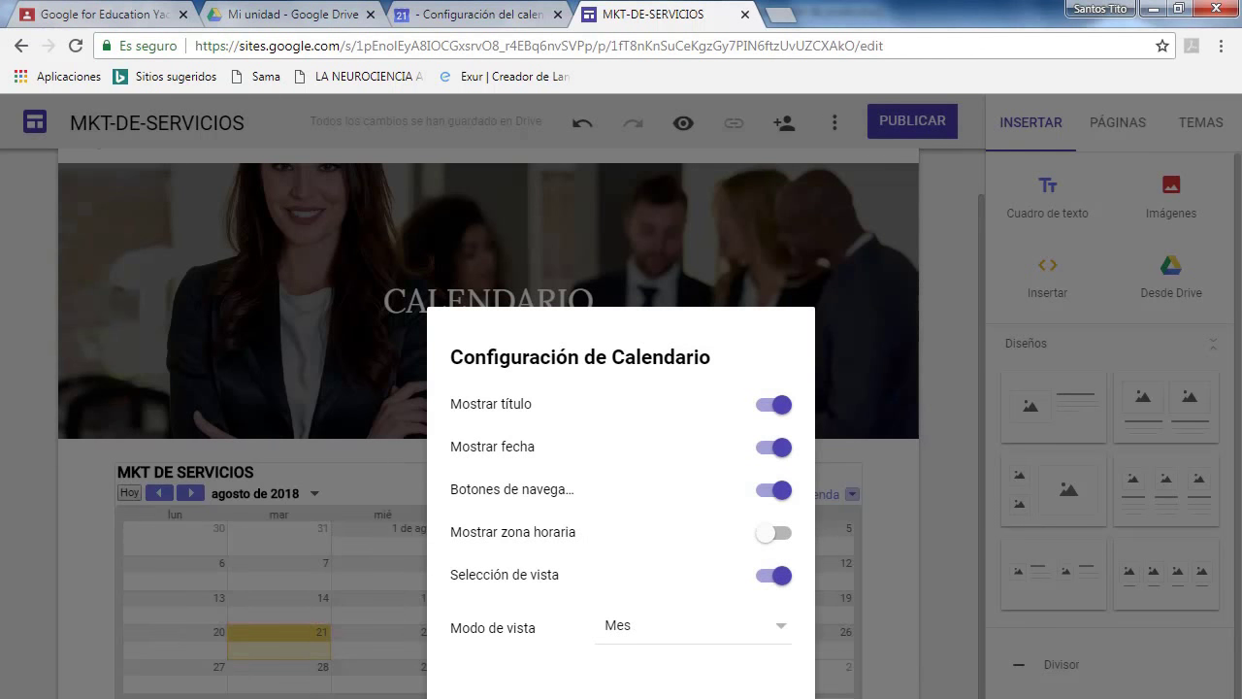
click(744, 687)
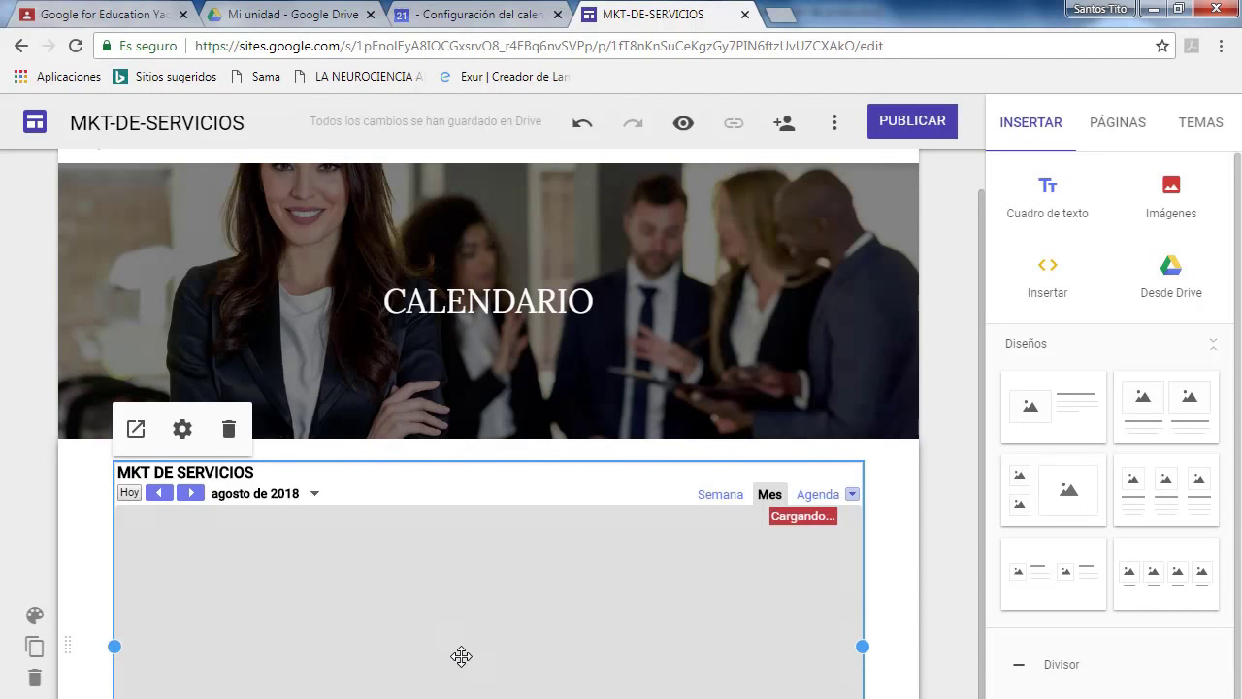
Make the embedded calendar taller and look over its August 2018 month view on the page.
scroll(478, 645, down, 1)
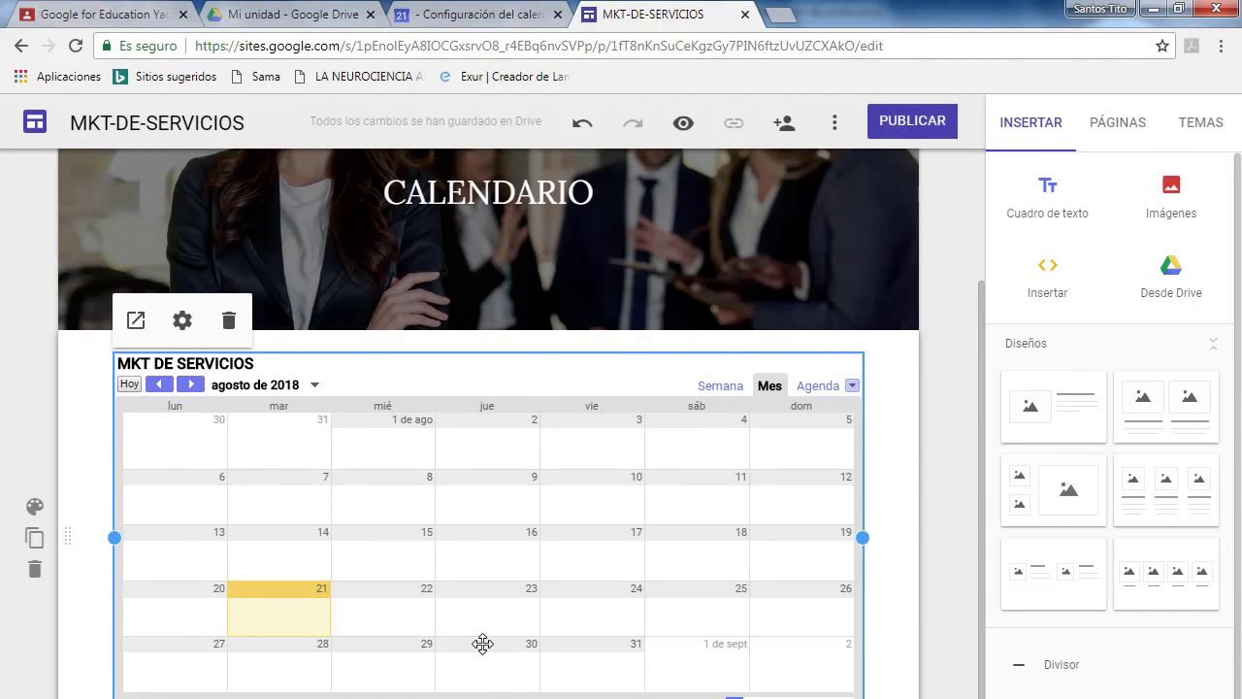
scroll(496, 647, up, 2)
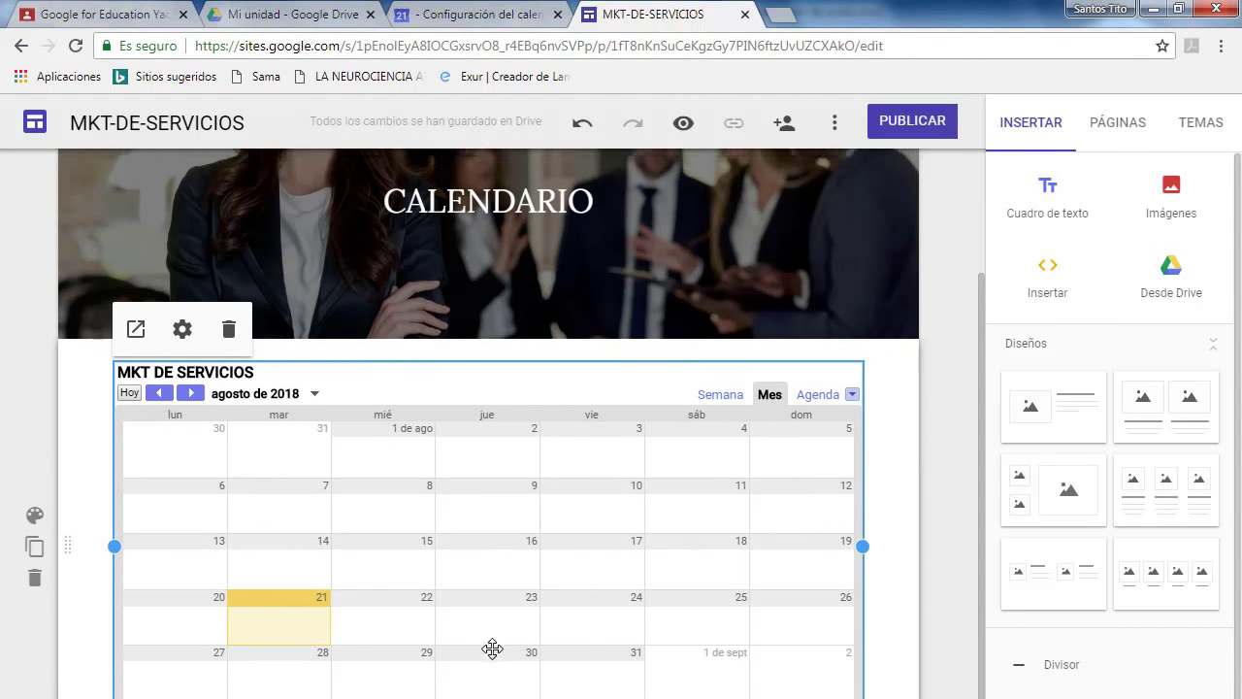
scroll(466, 659, down, 2)
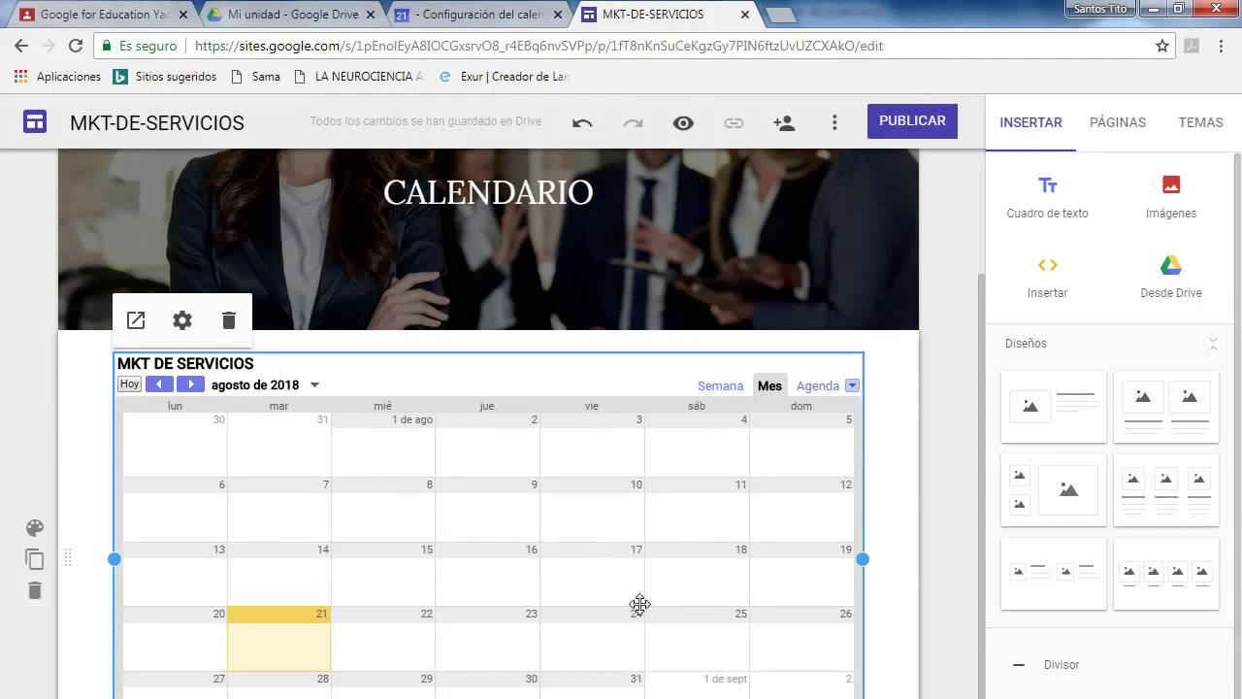
scroll(632, 648, up, 2)
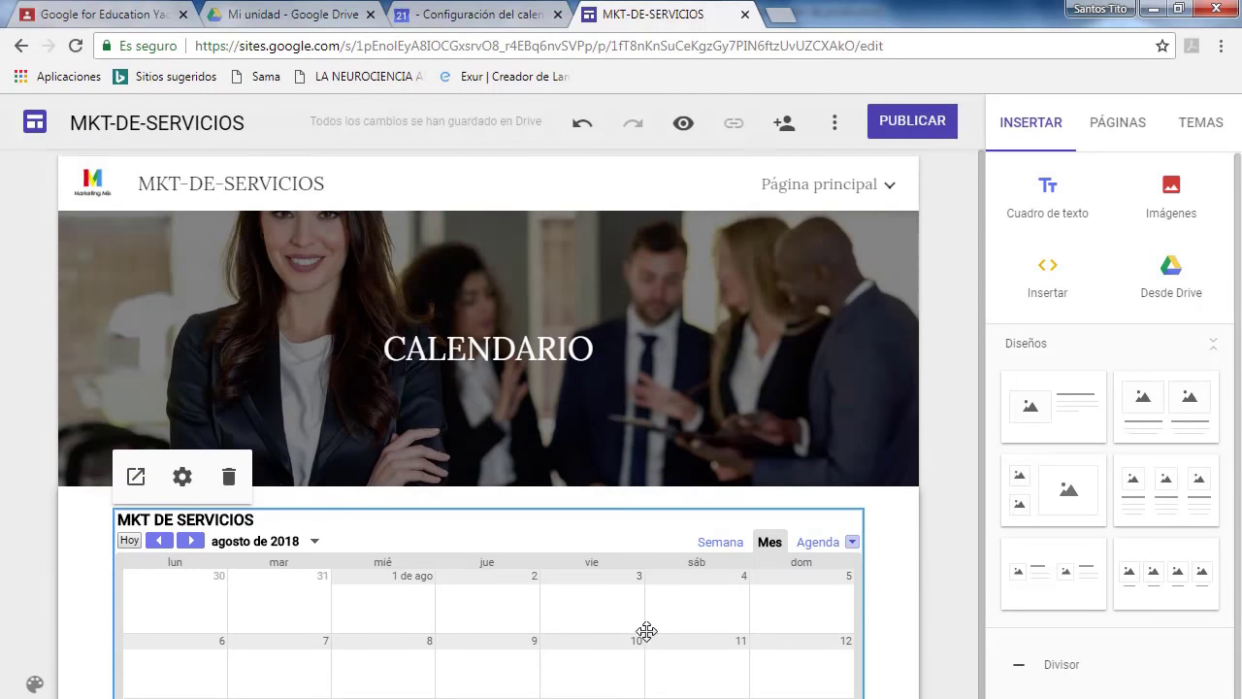
scroll(647, 632, down, 2)
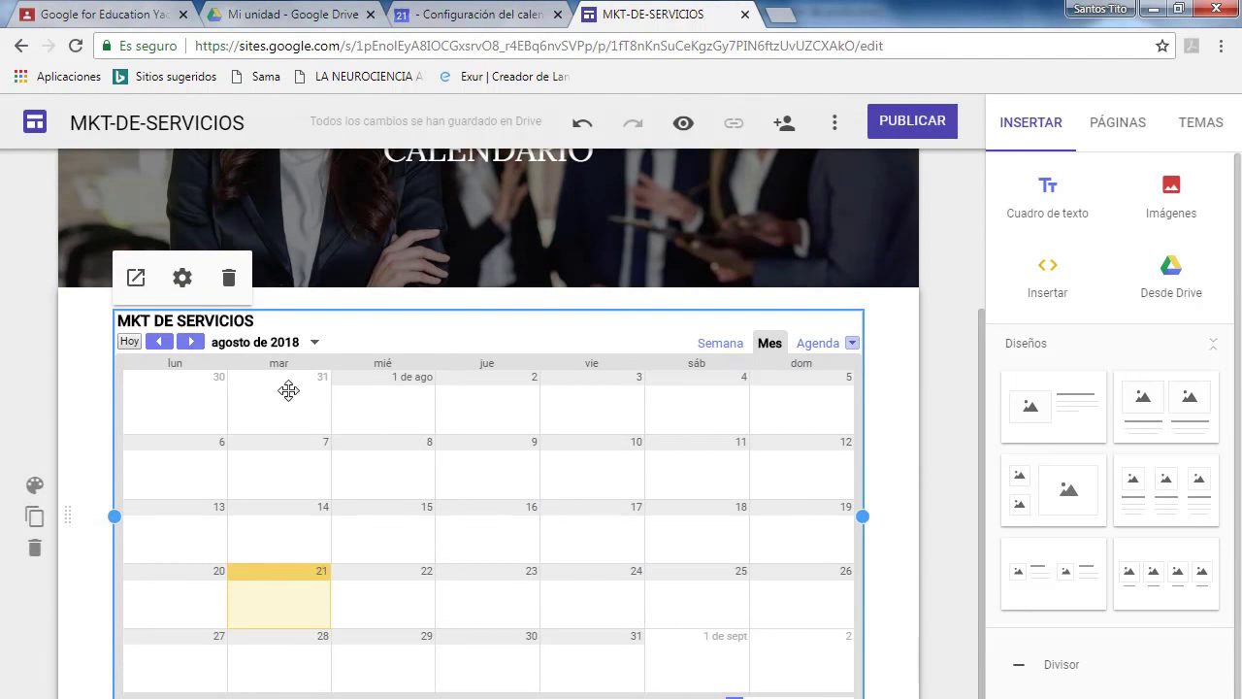
Recheck the embedded calendar's settings, confirm Mes as its view mode, and review the page.
click(181, 278)
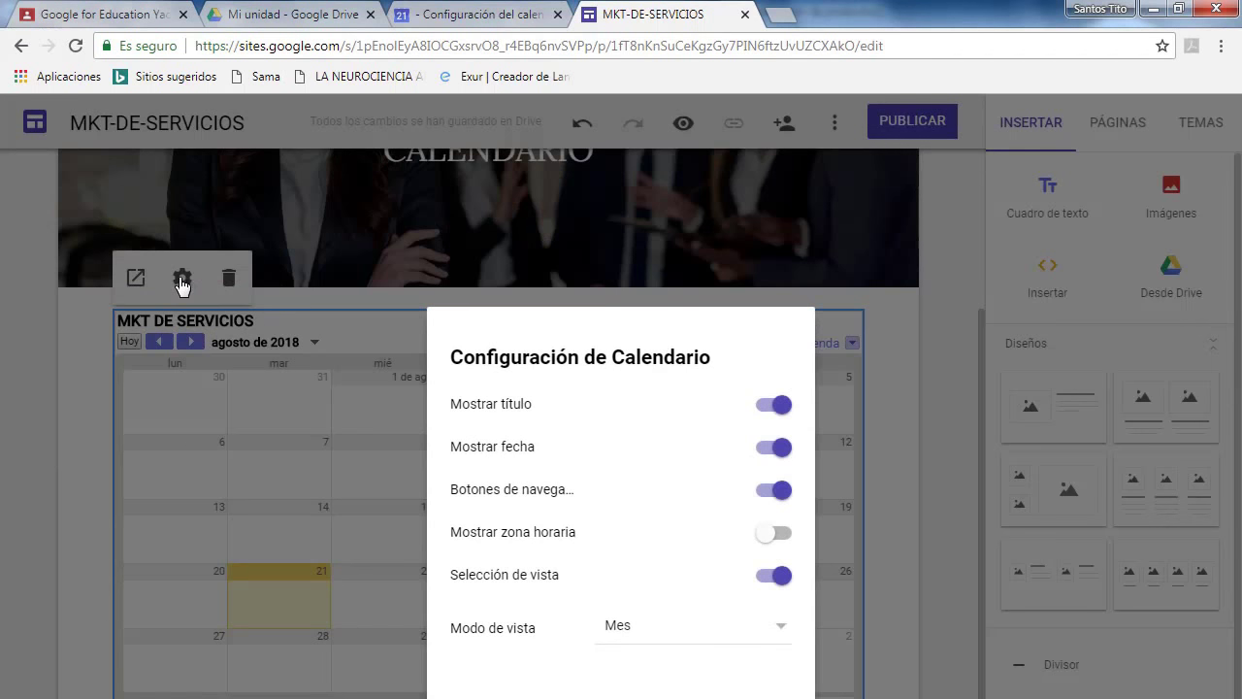
click(779, 633)
click(665, 626)
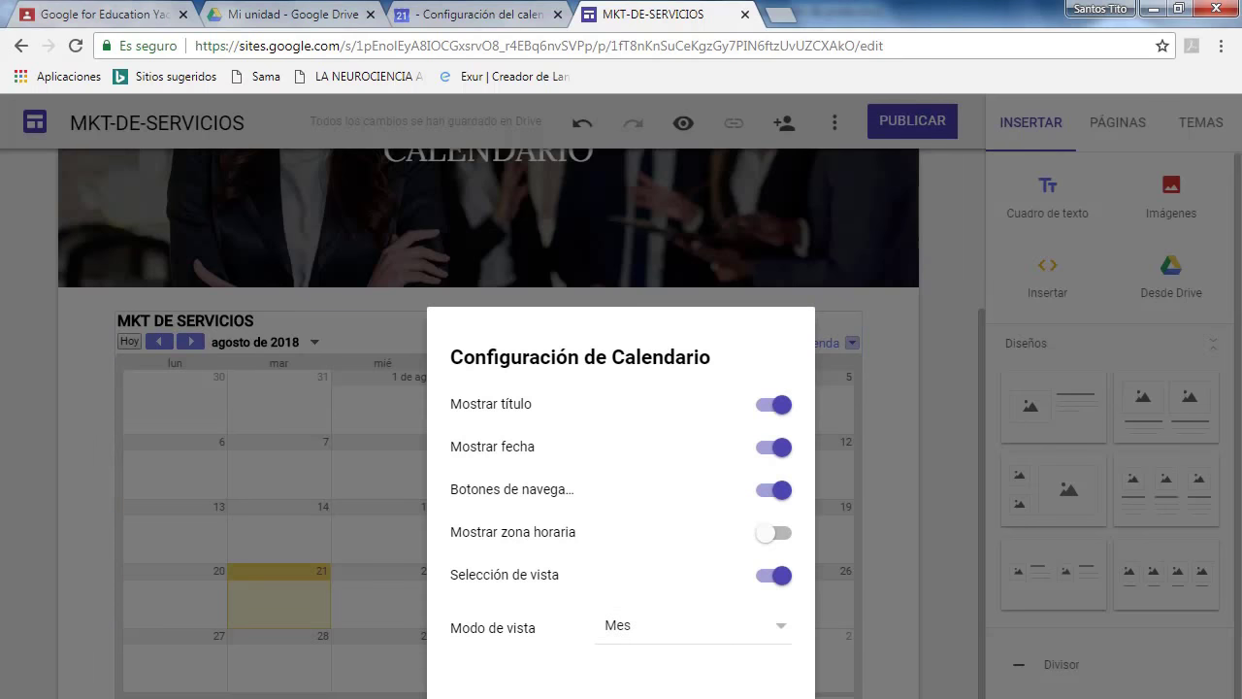
click(761, 692)
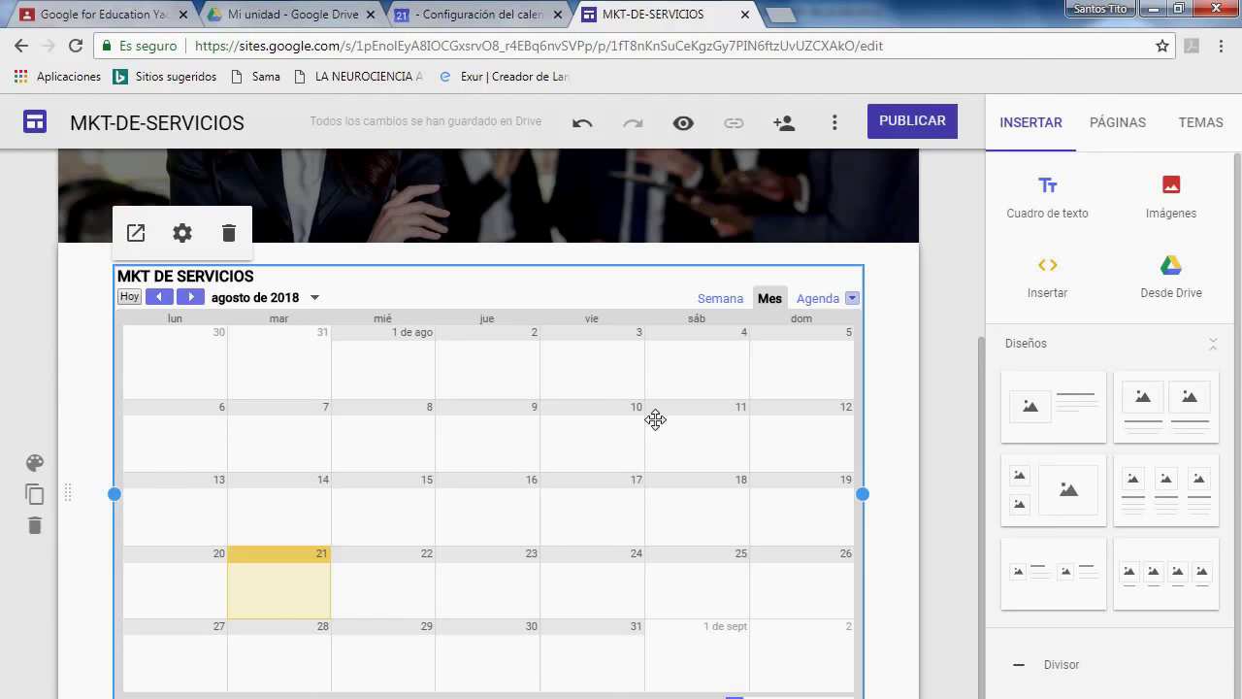
scroll(845, 518, up, 2)
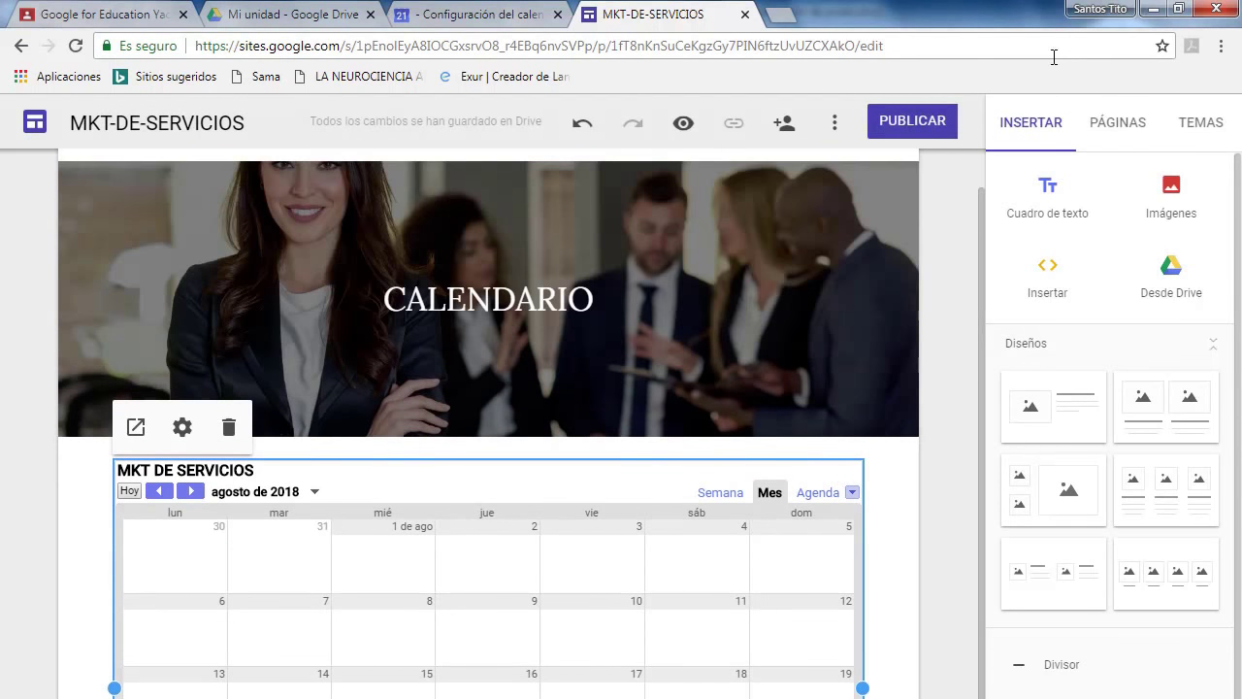
Open the BIBLIOGRAFIA page and set its header title to the Encabezado text style.
click(1121, 126)
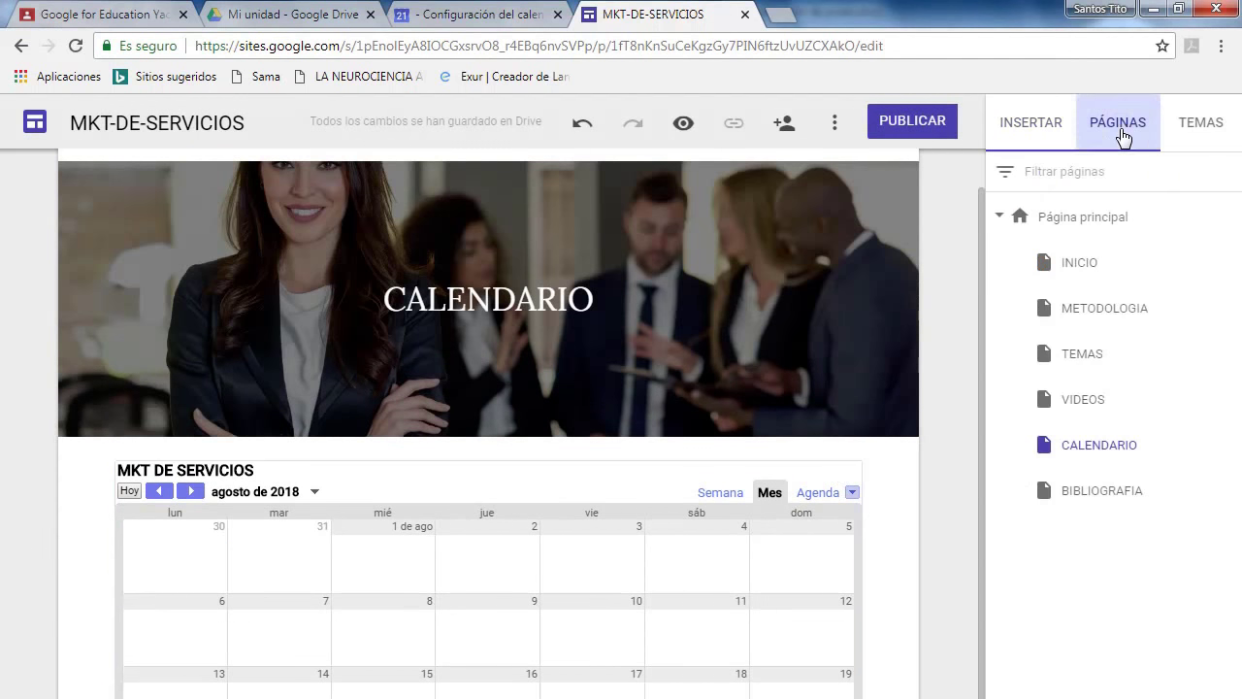
click(1101, 495)
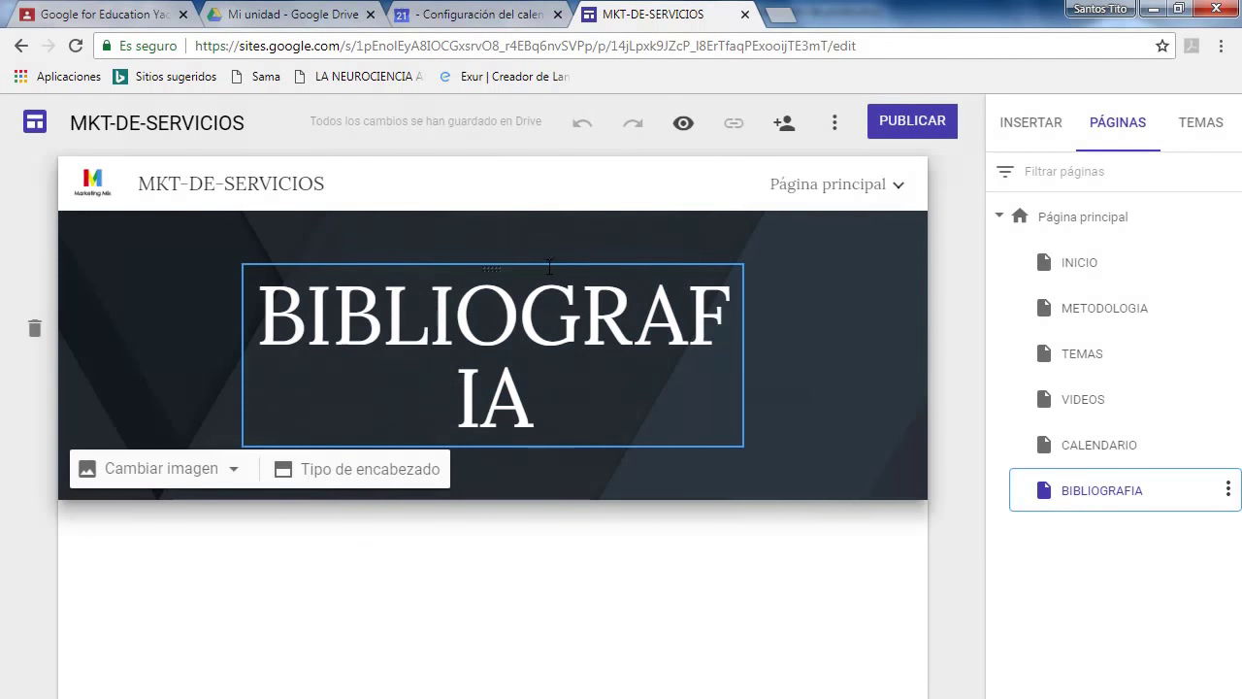
double_click(404, 335)
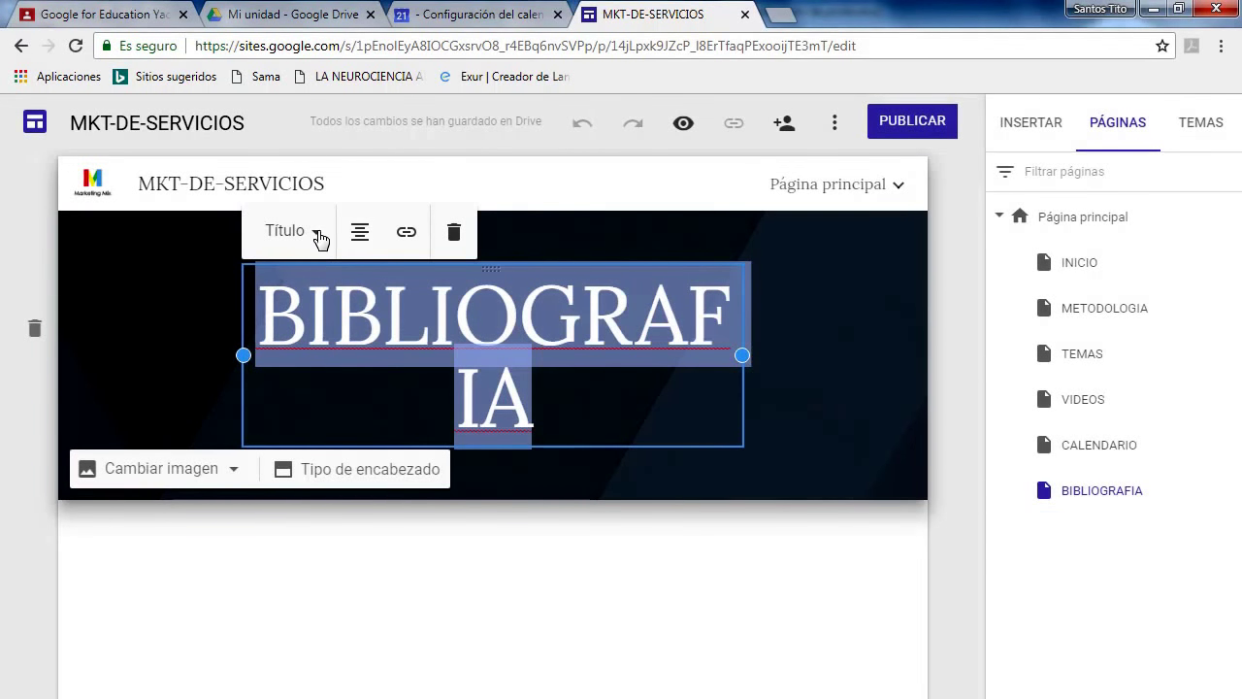
click(318, 235)
click(317, 341)
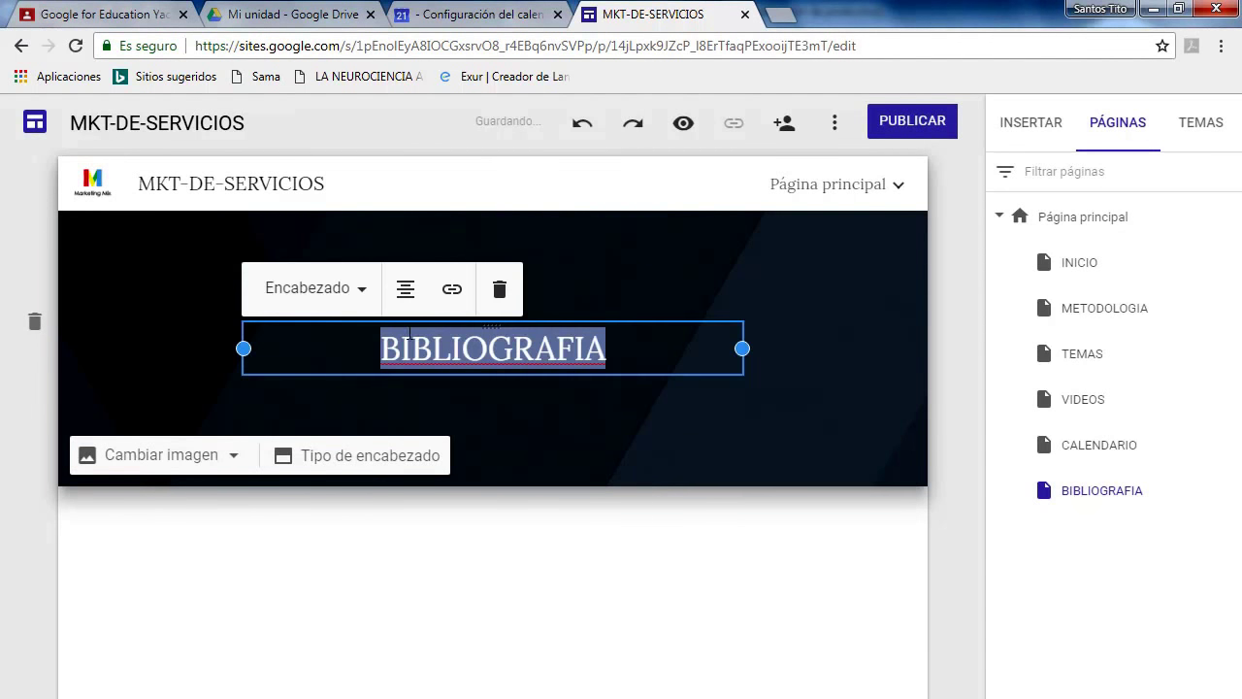
click(522, 419)
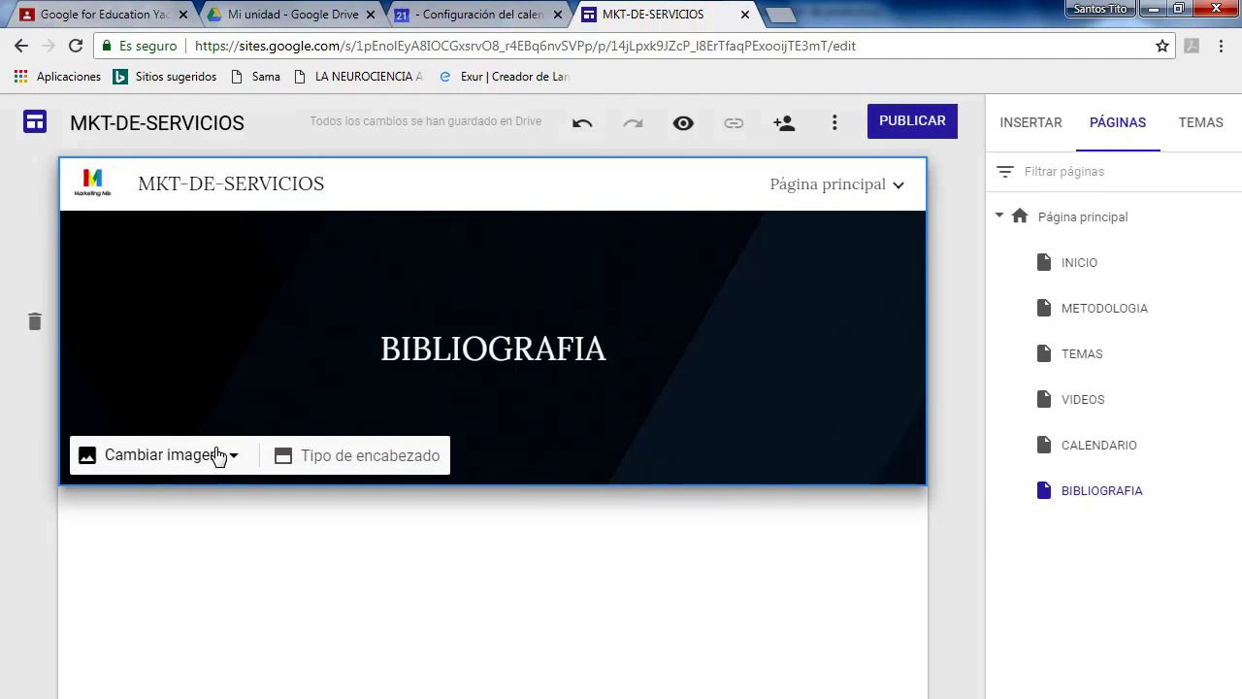
Replace the BIBLIOGRAFIA header image with 11.jpg from the MKT SERVICIOS folder in Google Drive.
click(217, 454)
click(200, 567)
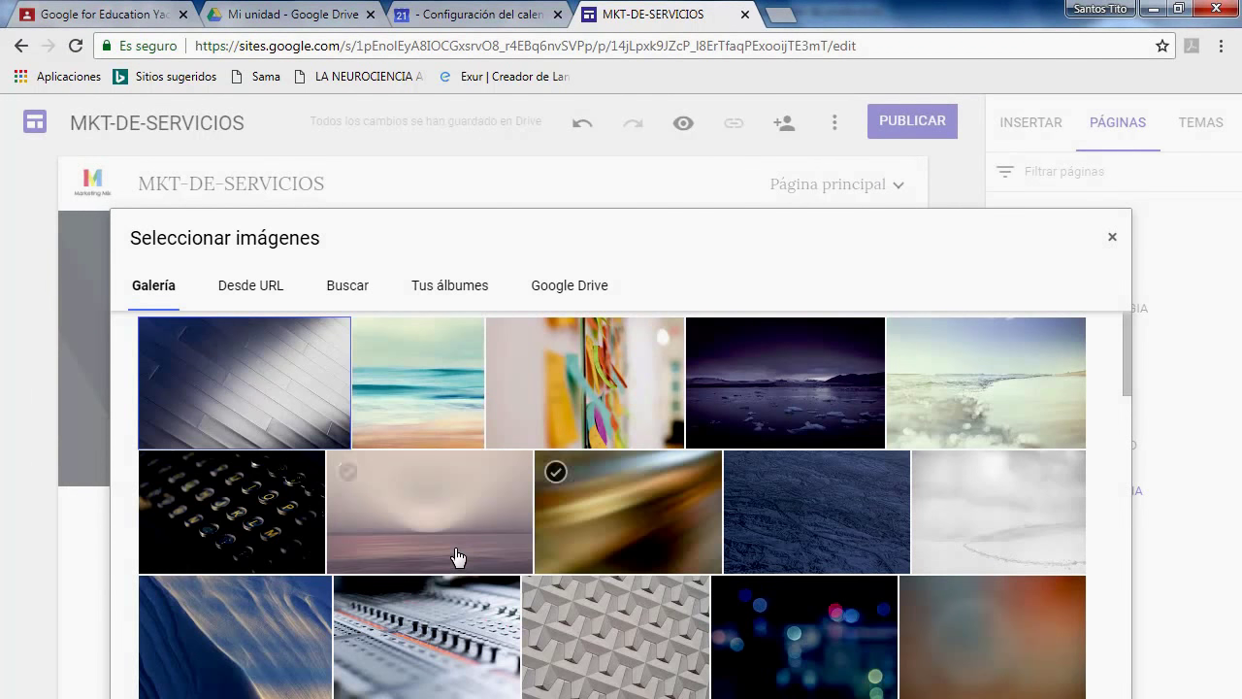
click(563, 296)
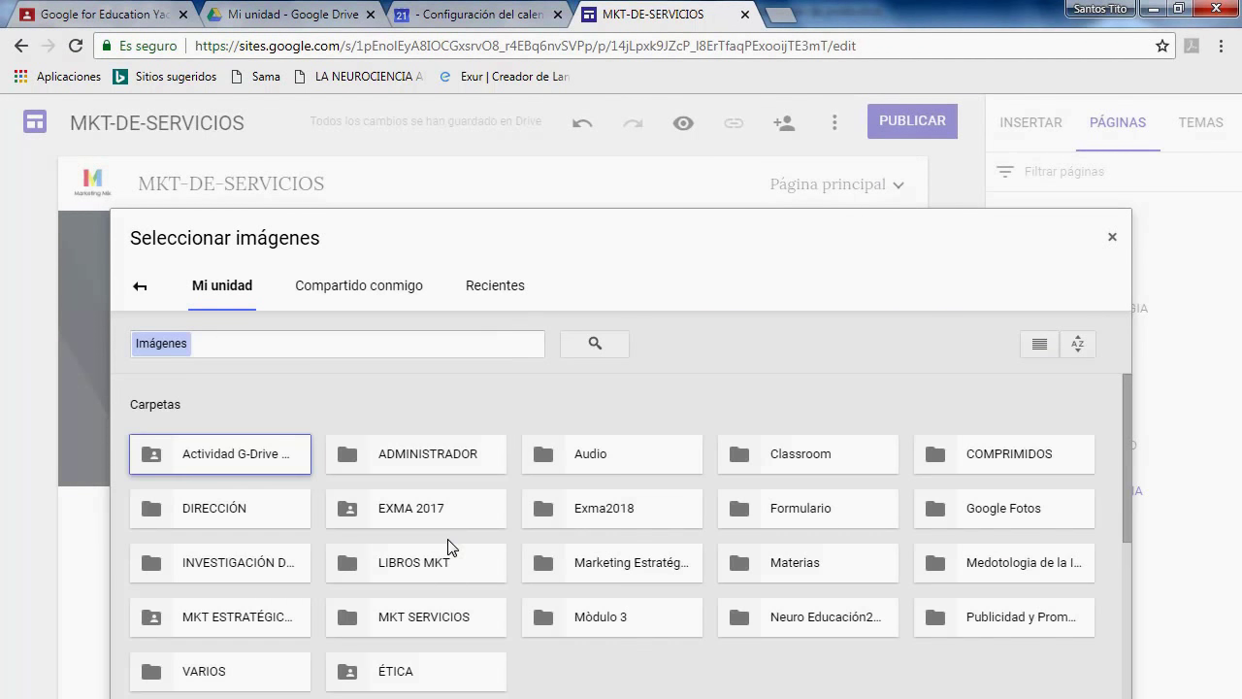
click(431, 623)
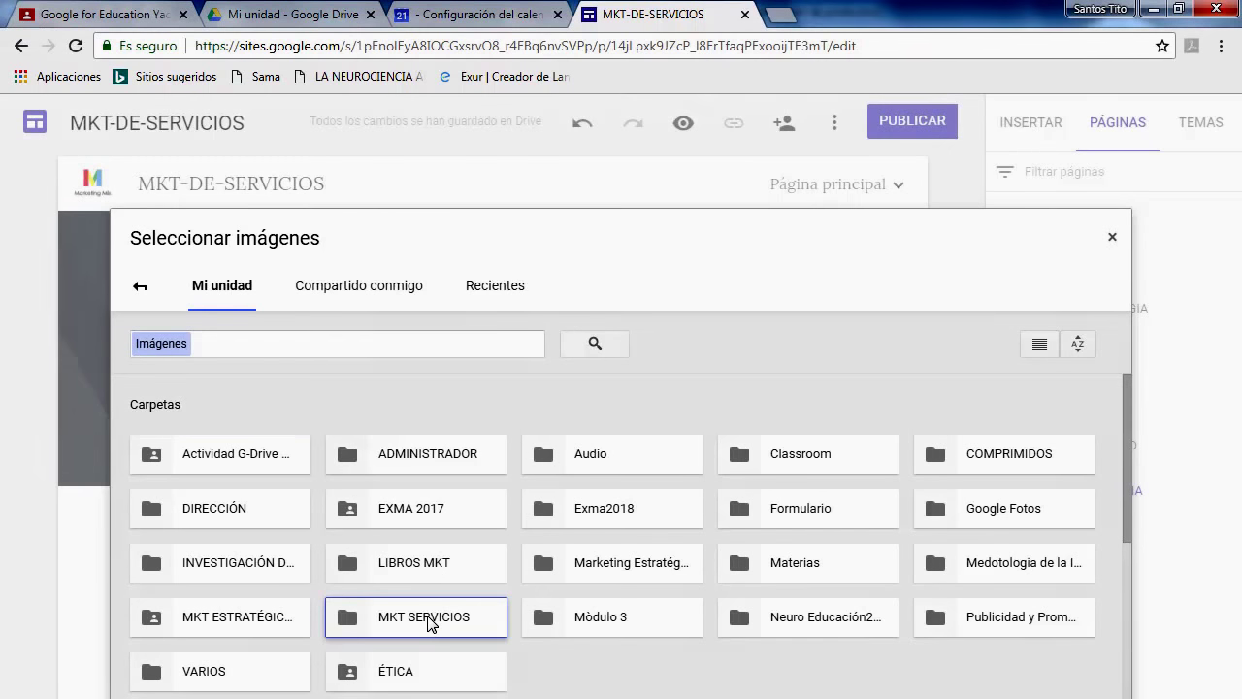
double_click(348, 621)
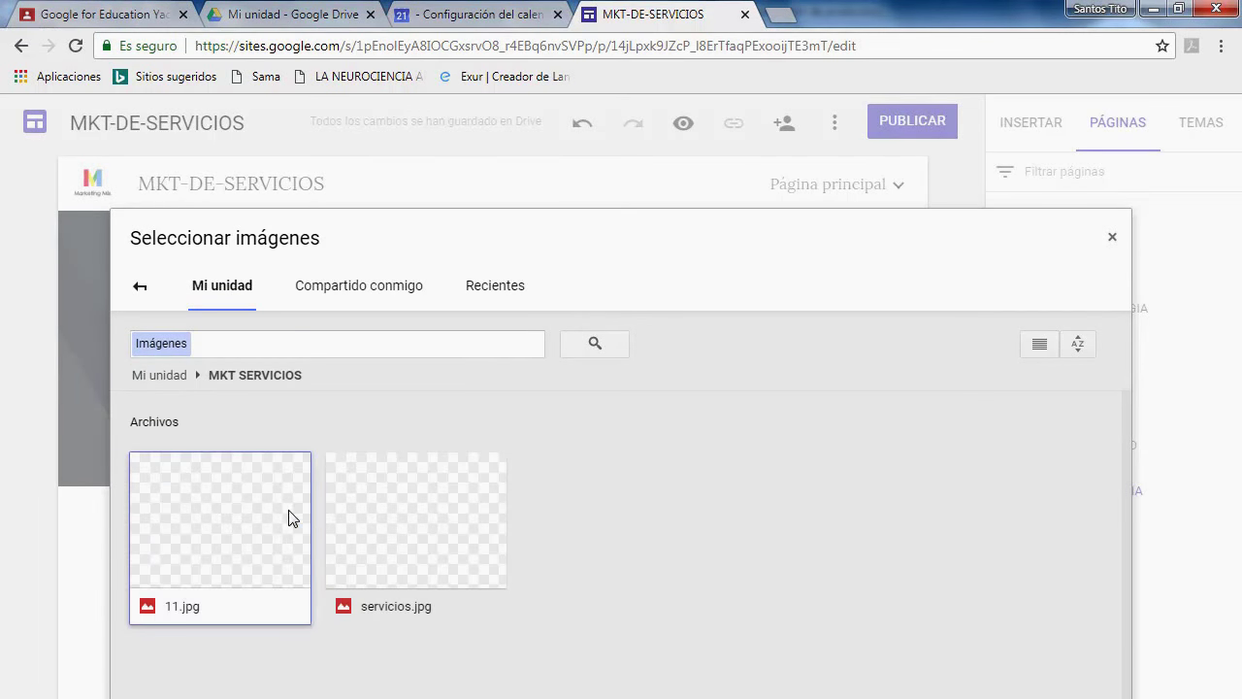
click(249, 515)
click(332, 675)
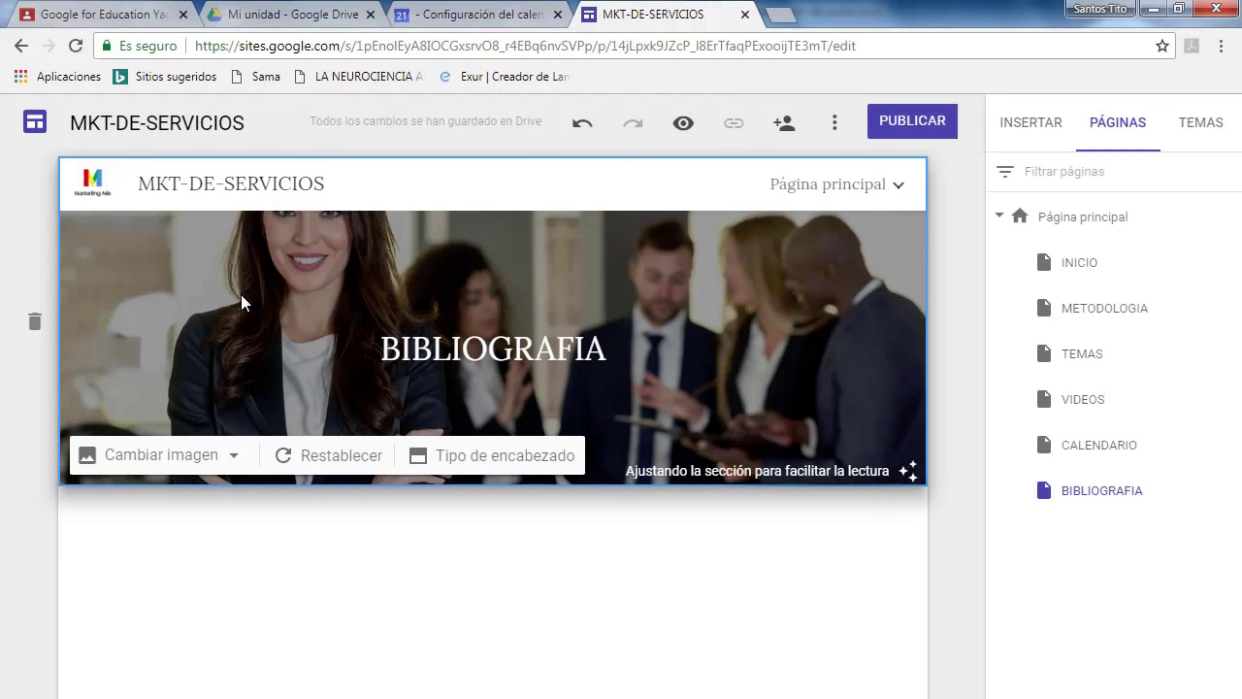
click(359, 588)
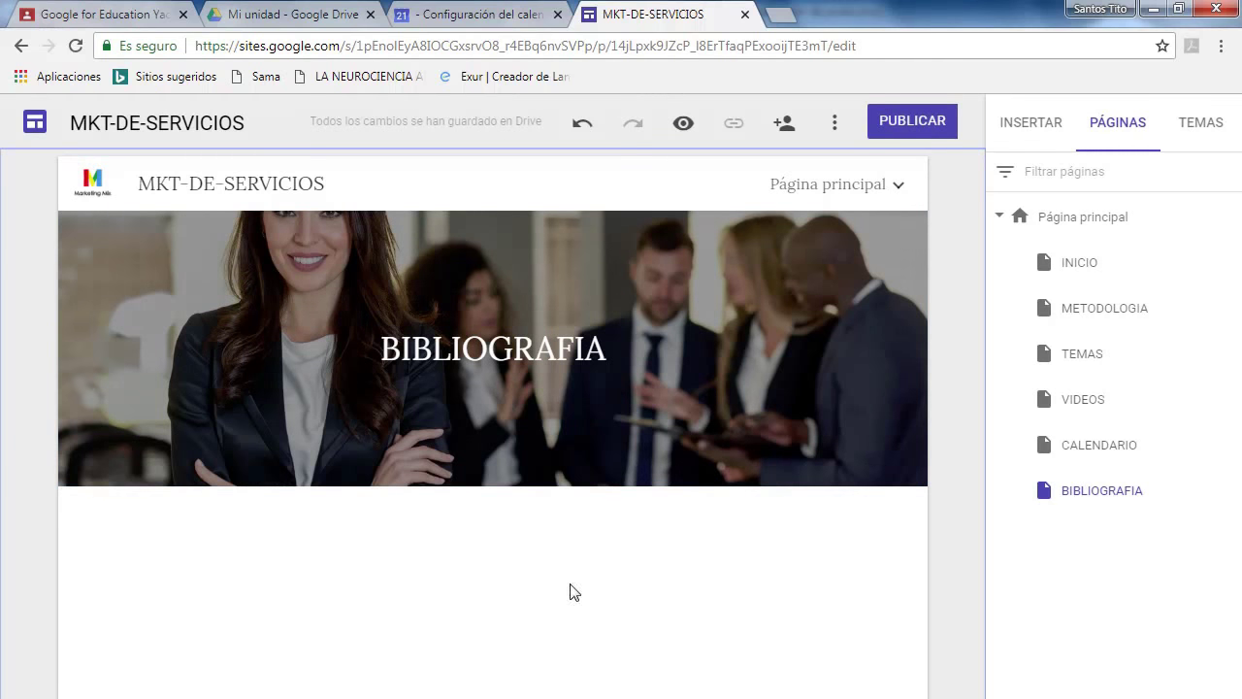
Insert the Excelencia en Servicio PDF from the MKT SERVICIOS folder in Drive below the BIBLIOGRAFIA header.
click(1015, 136)
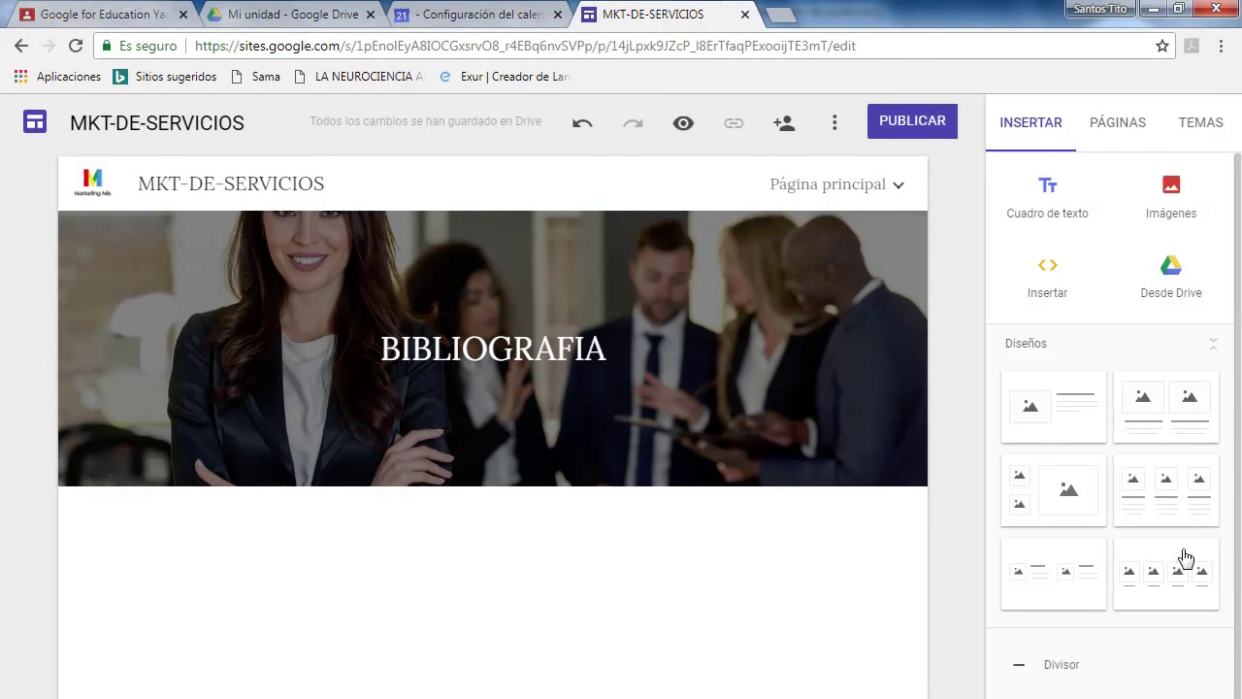
scroll(1182, 561, down, 1)
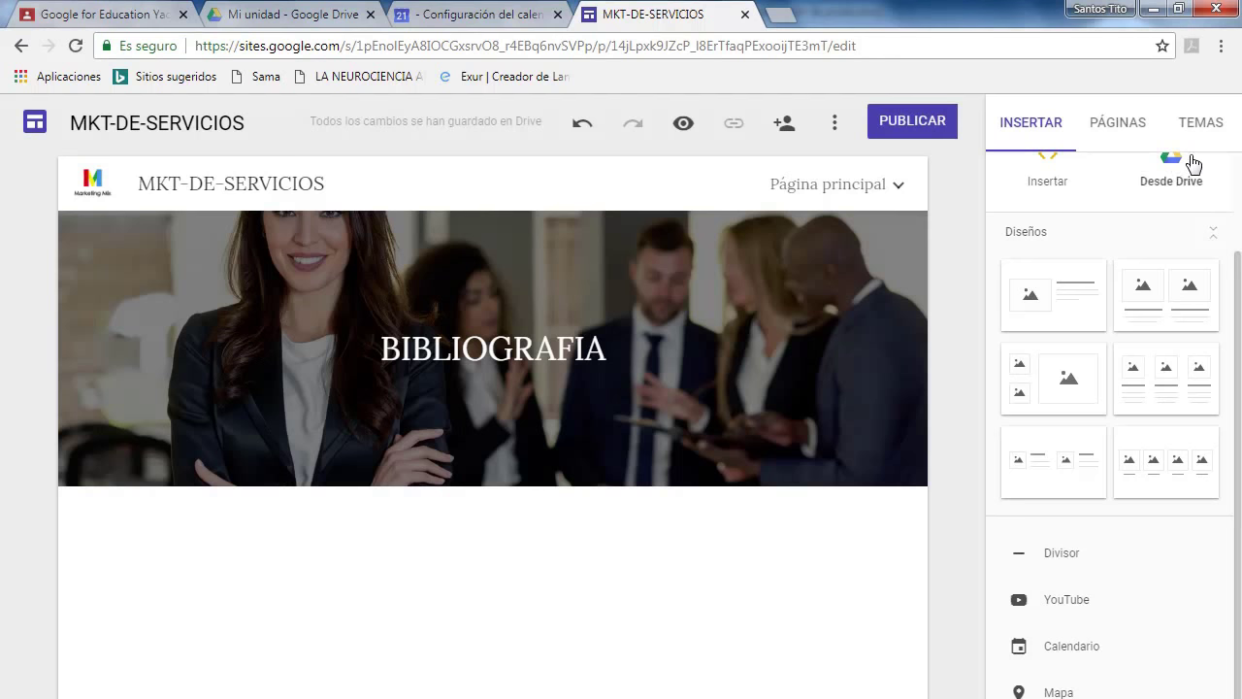
scroll(1188, 356, up, 2)
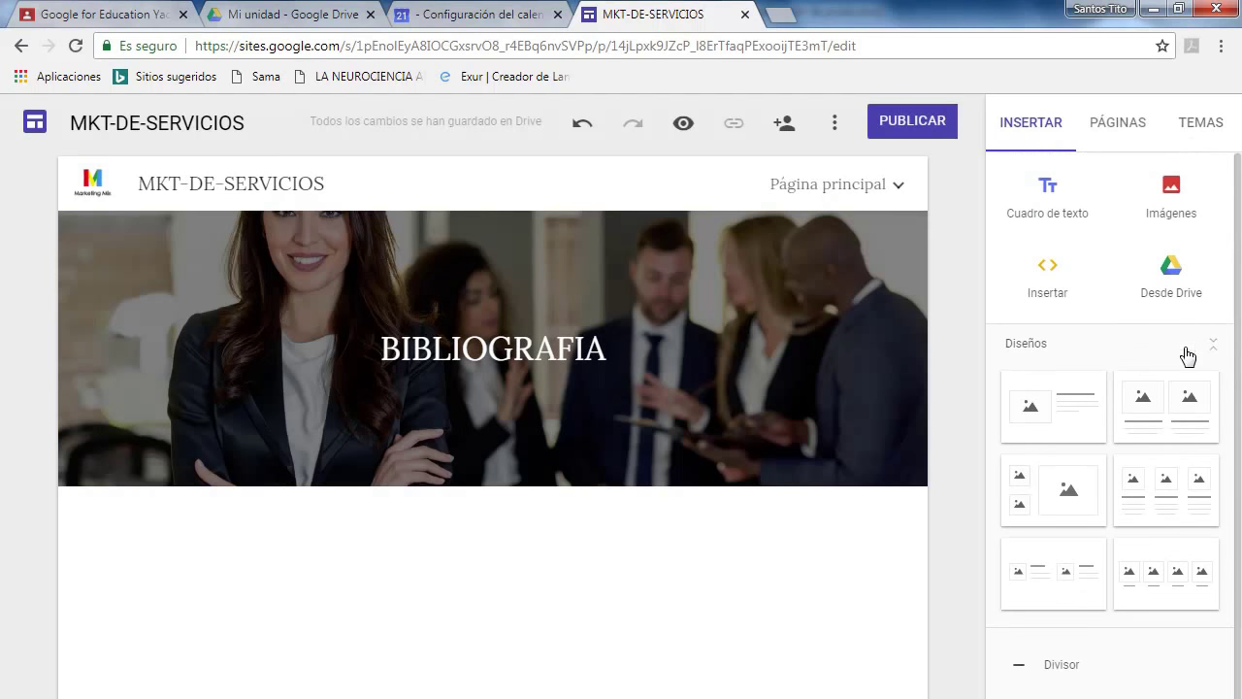
click(1170, 283)
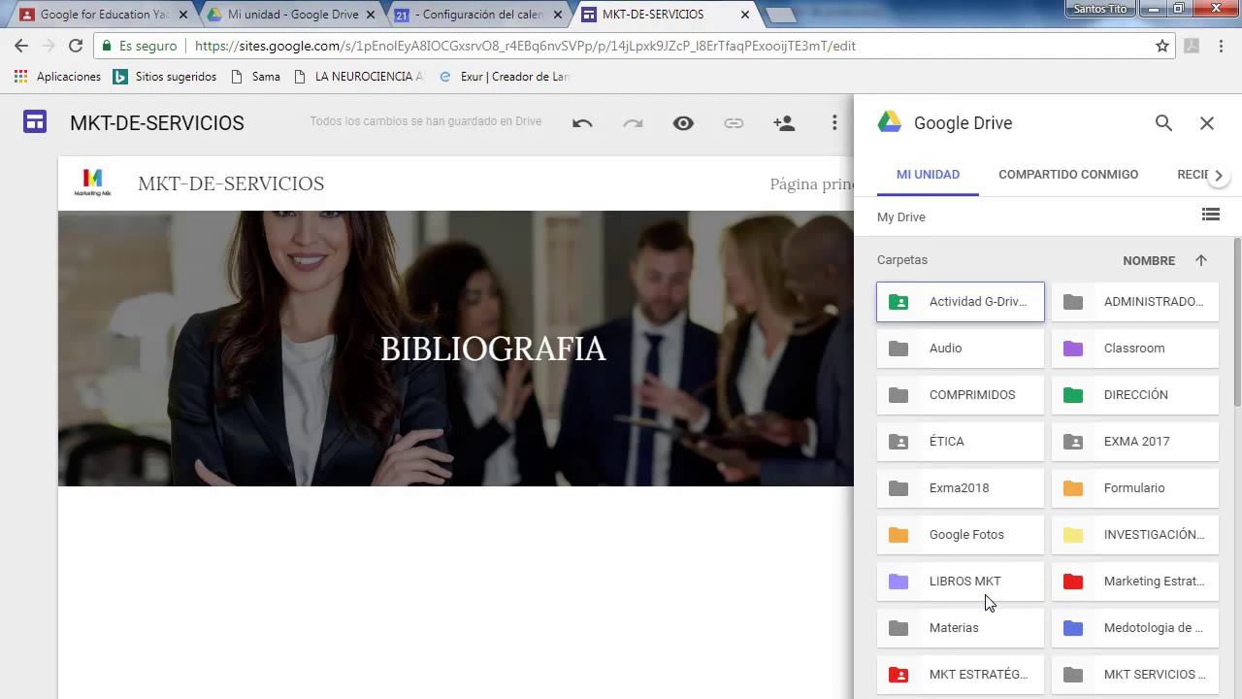
double_click(1138, 679)
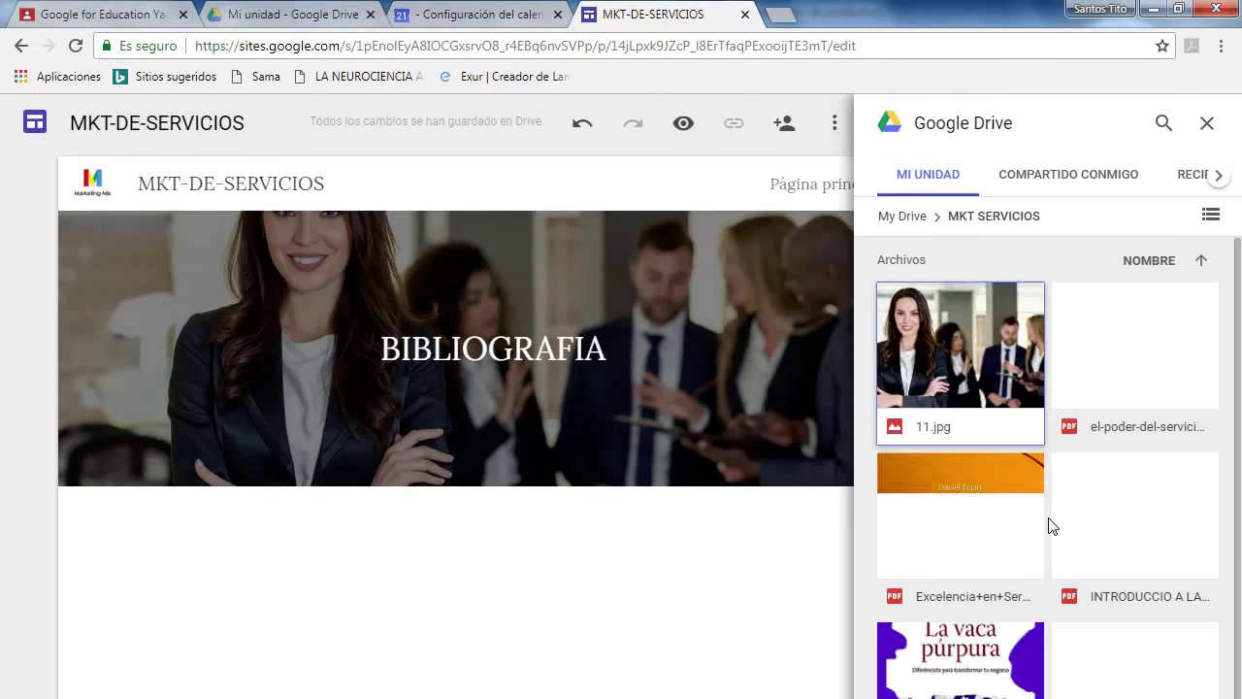
click(963, 540)
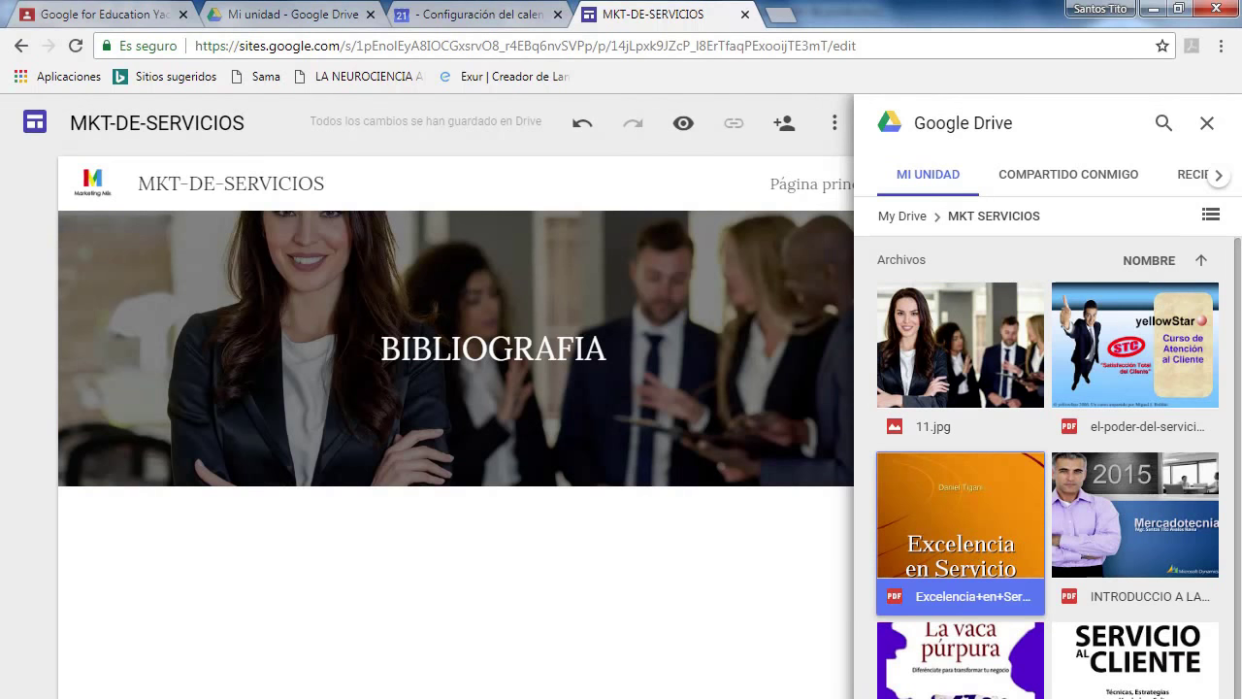
double_click(963, 540)
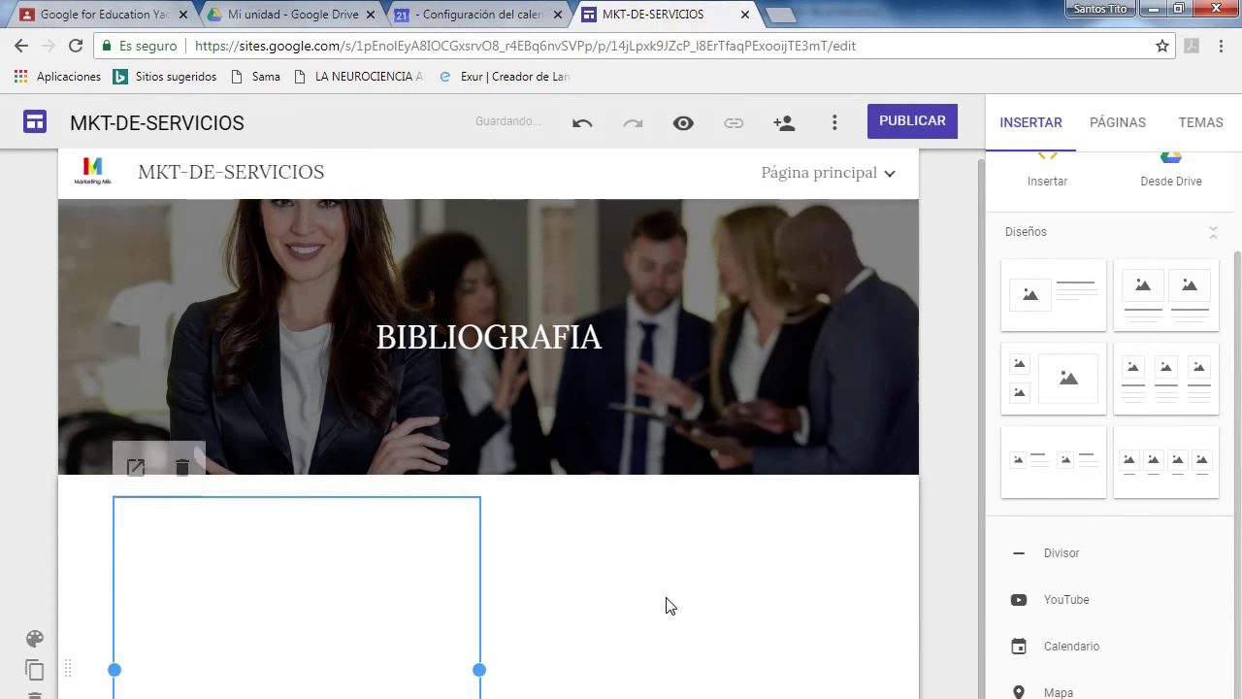
Make the embedded Excelencia en Servicio PDF taller to show its cover.
scroll(650, 607, down, 1)
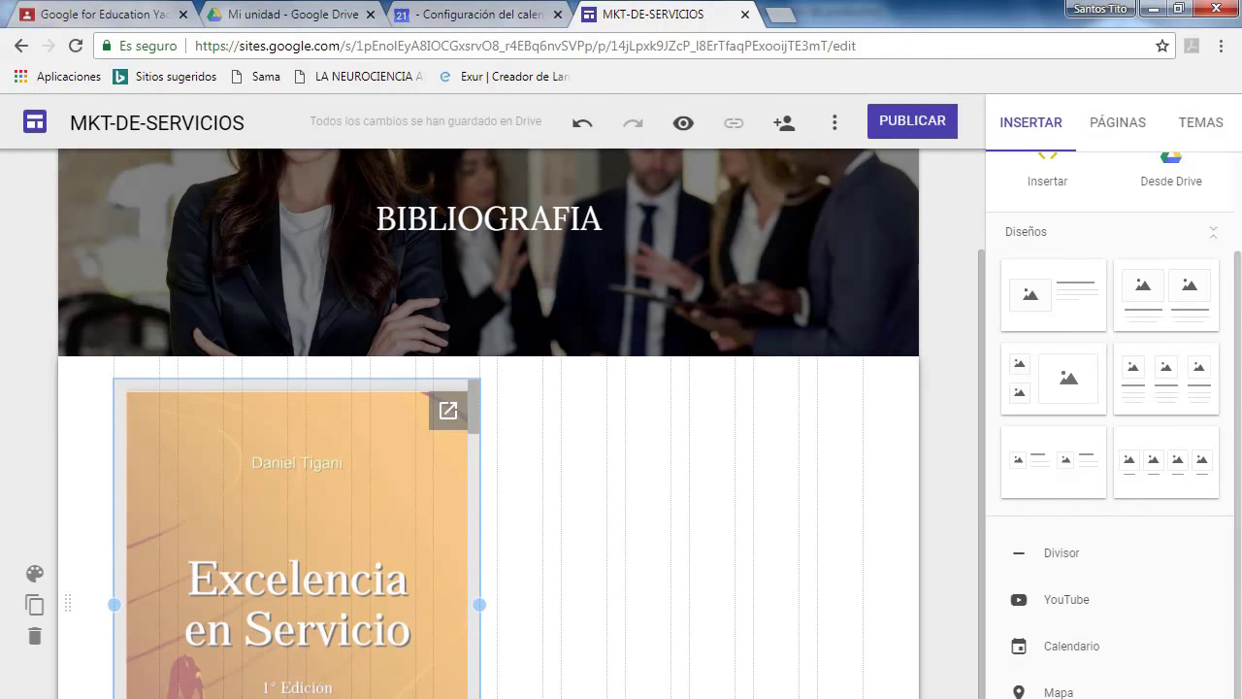
key(ctrl+z)
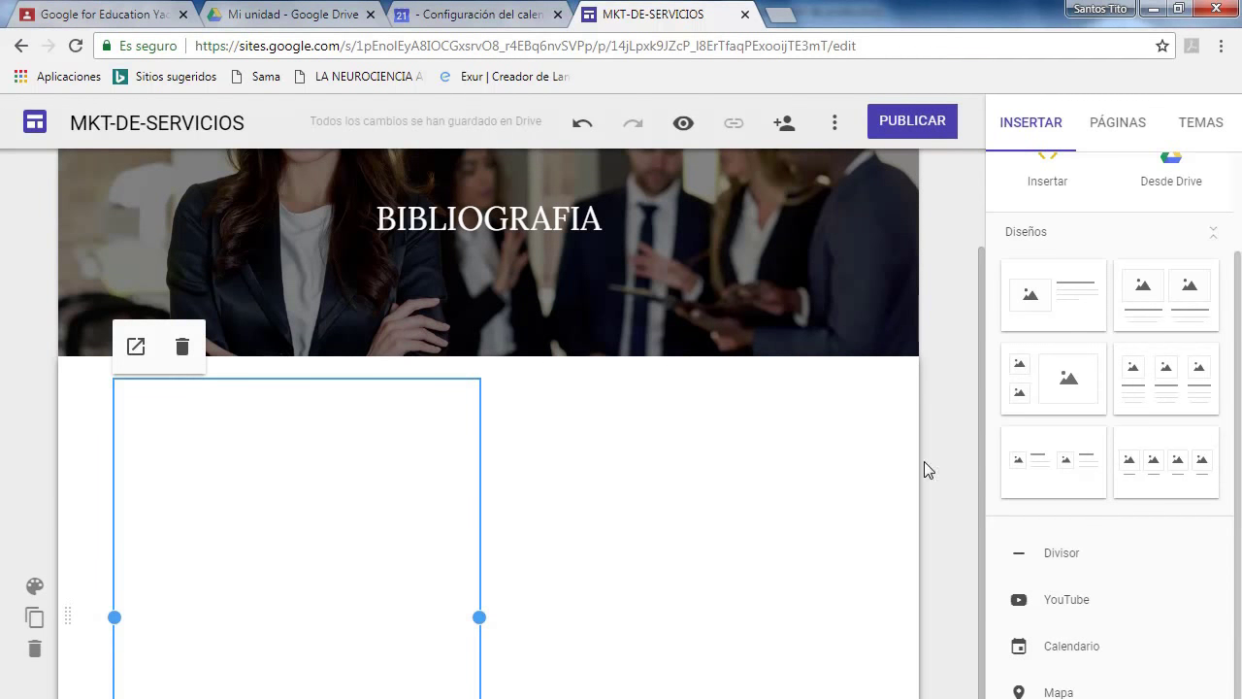
scroll(909, 556, down, 1)
Insert the Servicio al Cliente PDF from the MKT SERVICIOS folder in Drive onto the BIBLIOGRAFIA page.
scroll(909, 557, up, 2)
scroll(1158, 227, up, 1)
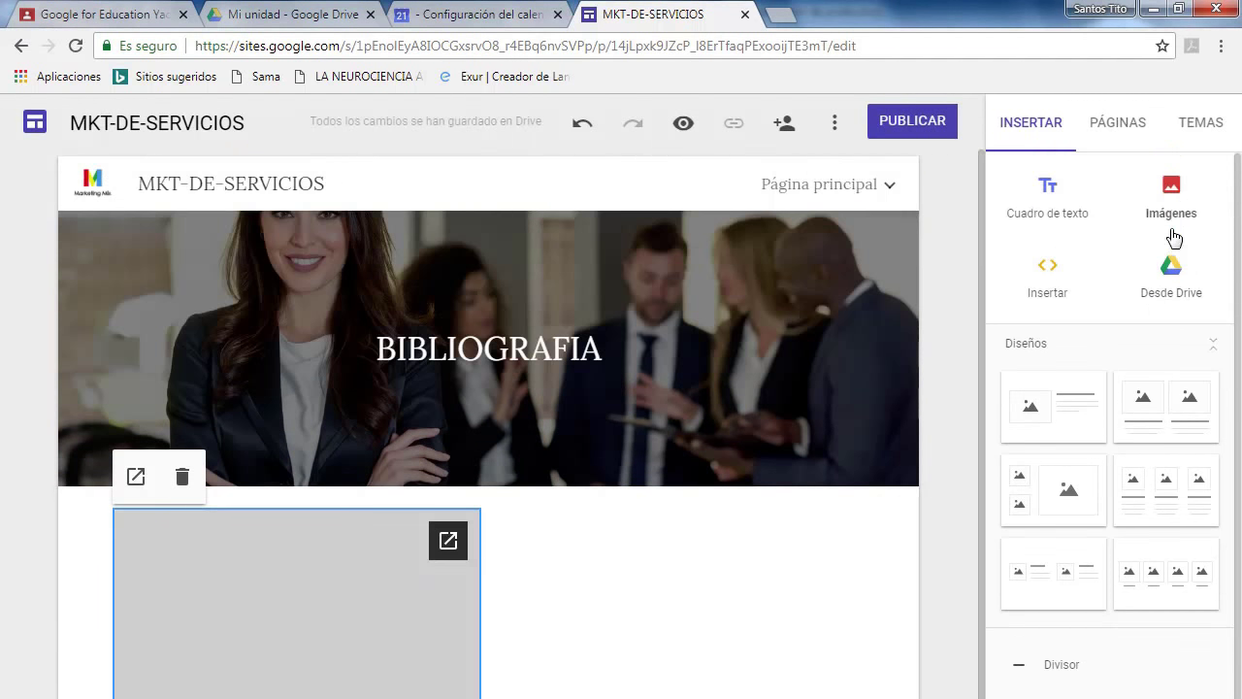
click(1172, 276)
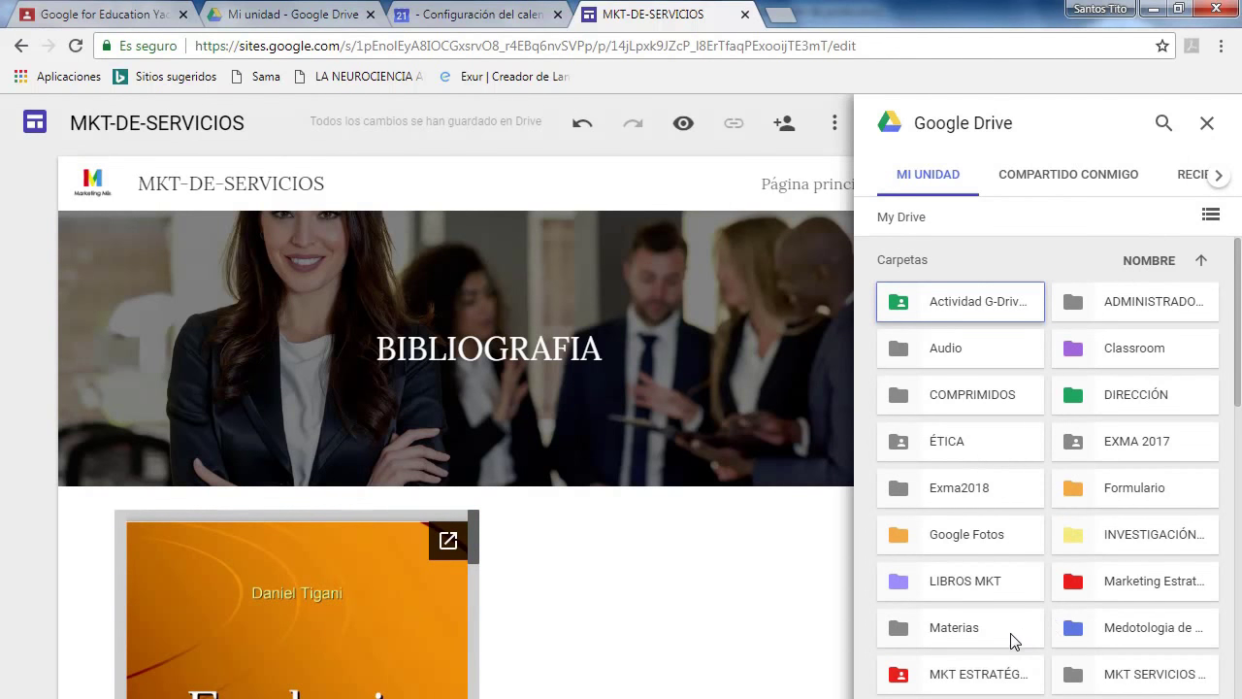
double_click(1145, 673)
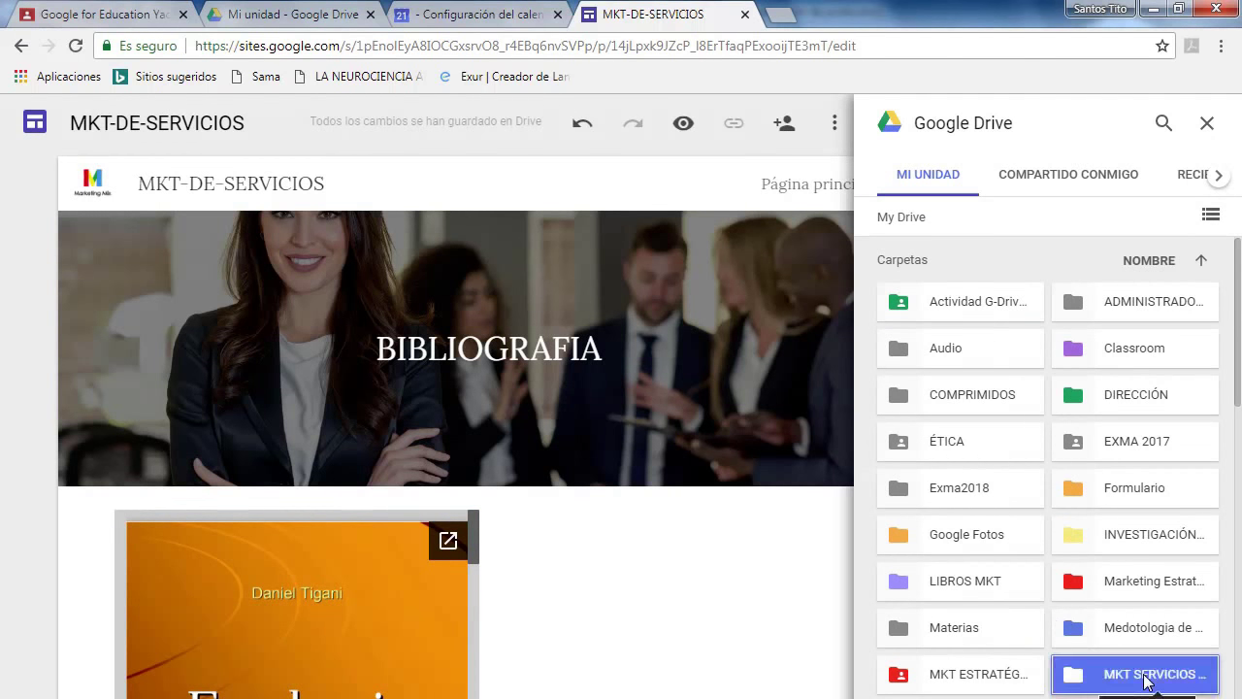
scroll(1036, 619, down, 3)
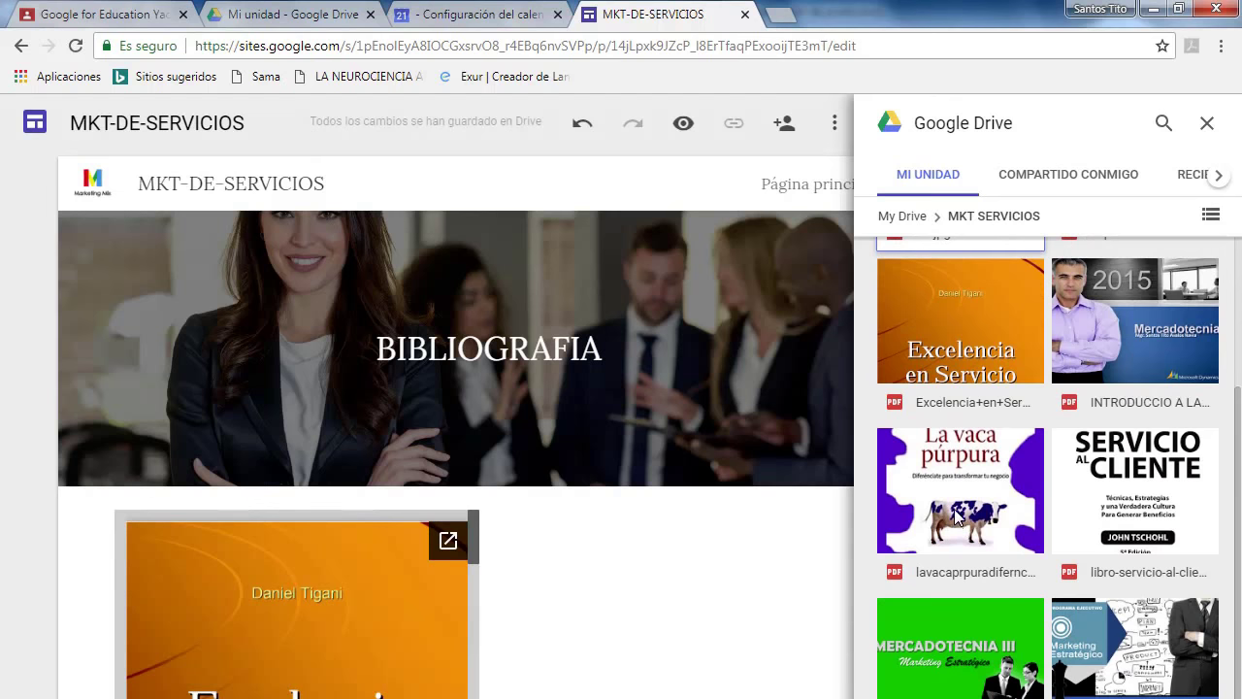
scroll(959, 517, down, 1)
scroll(962, 517, up, 3)
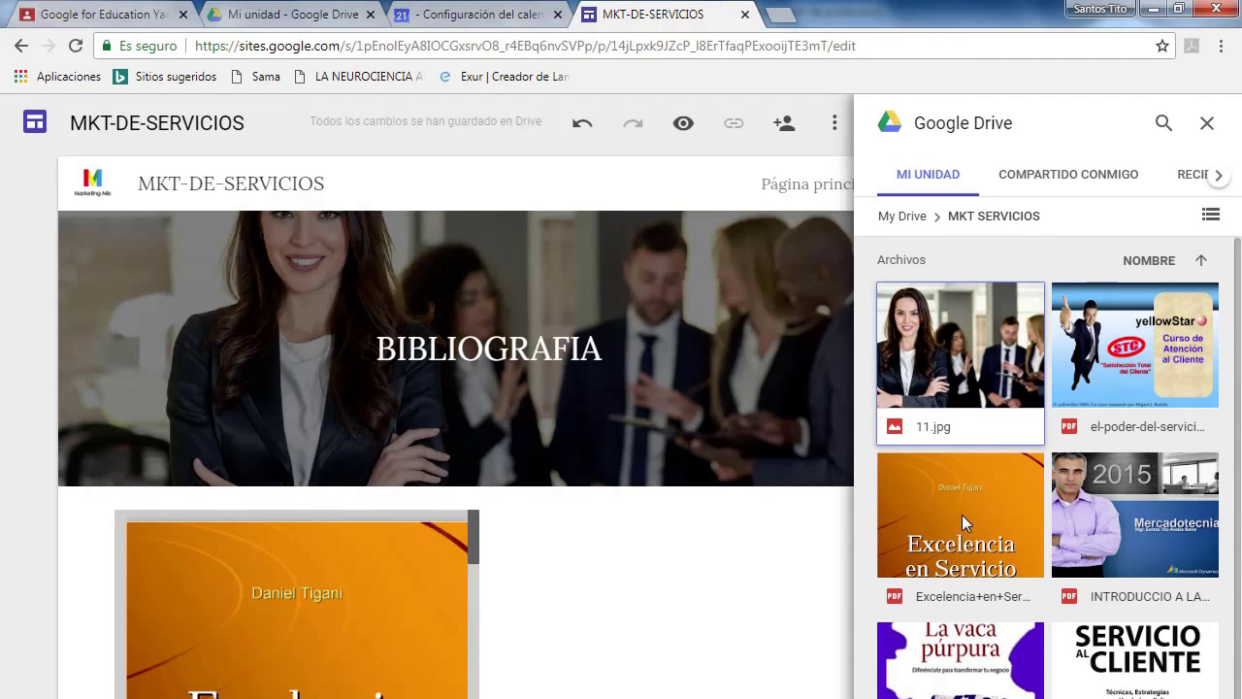
click(1133, 664)
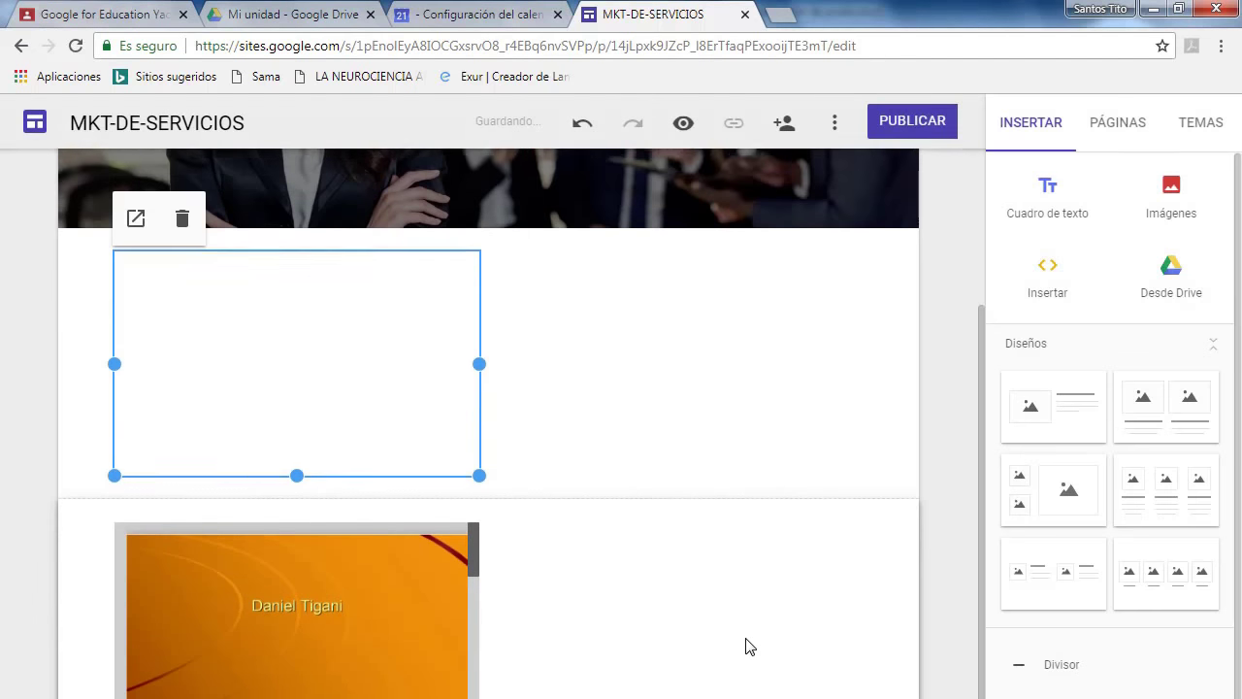
Make the embedded Servicio al Cliente PDF taller to show its cover.
scroll(696, 612, up, 3)
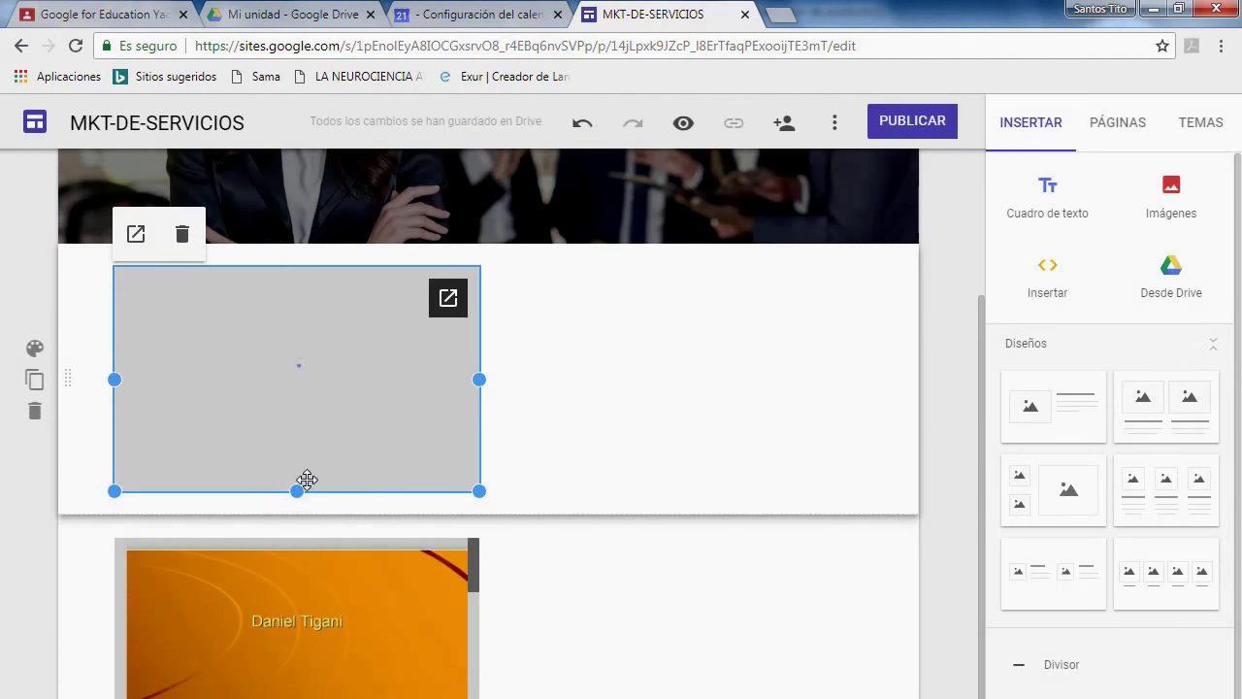
drag(296, 490, 308, 689)
mouse_move(387, 676)
mouse_down()
mouse_move(374, 669)
mouse_move(373, 691)
mouse_up()
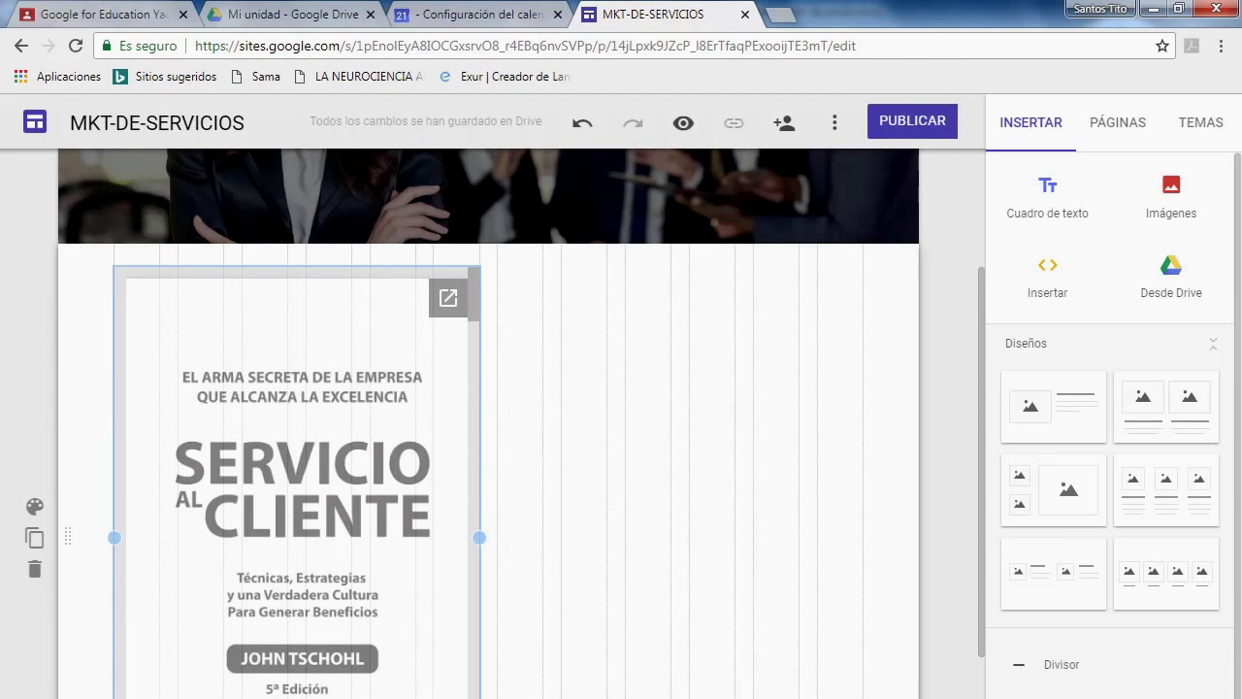
drag(297, 698, 297, 685)
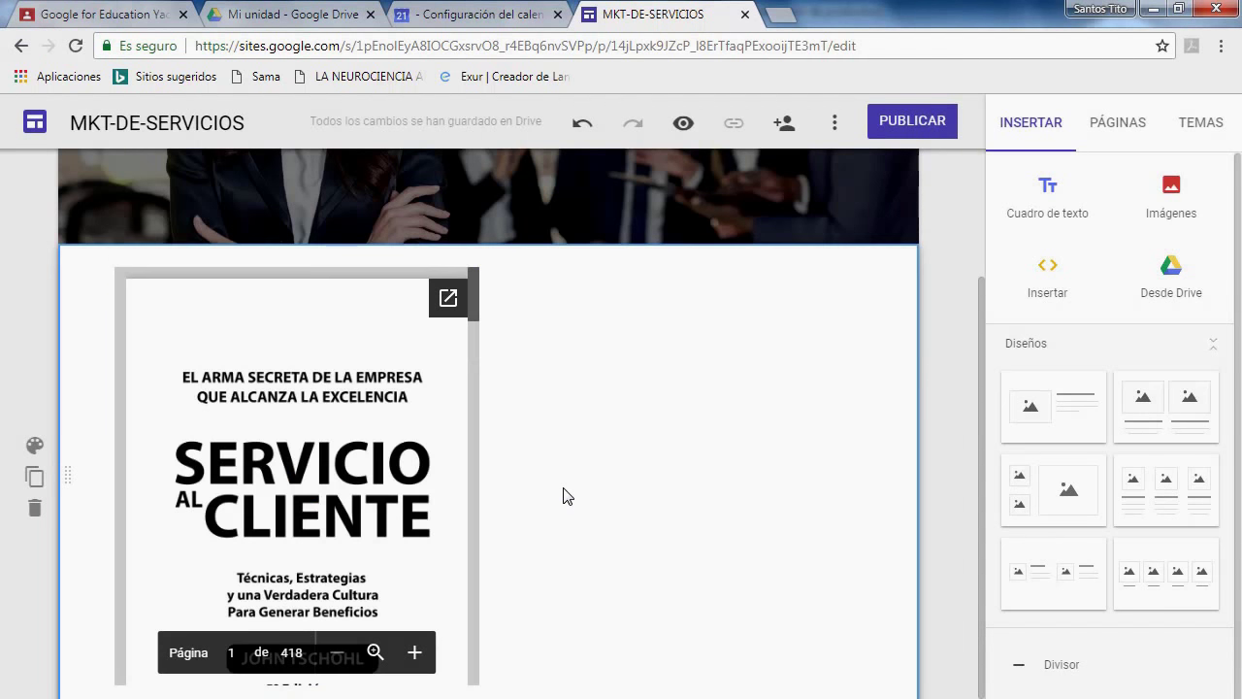
click(291, 682)
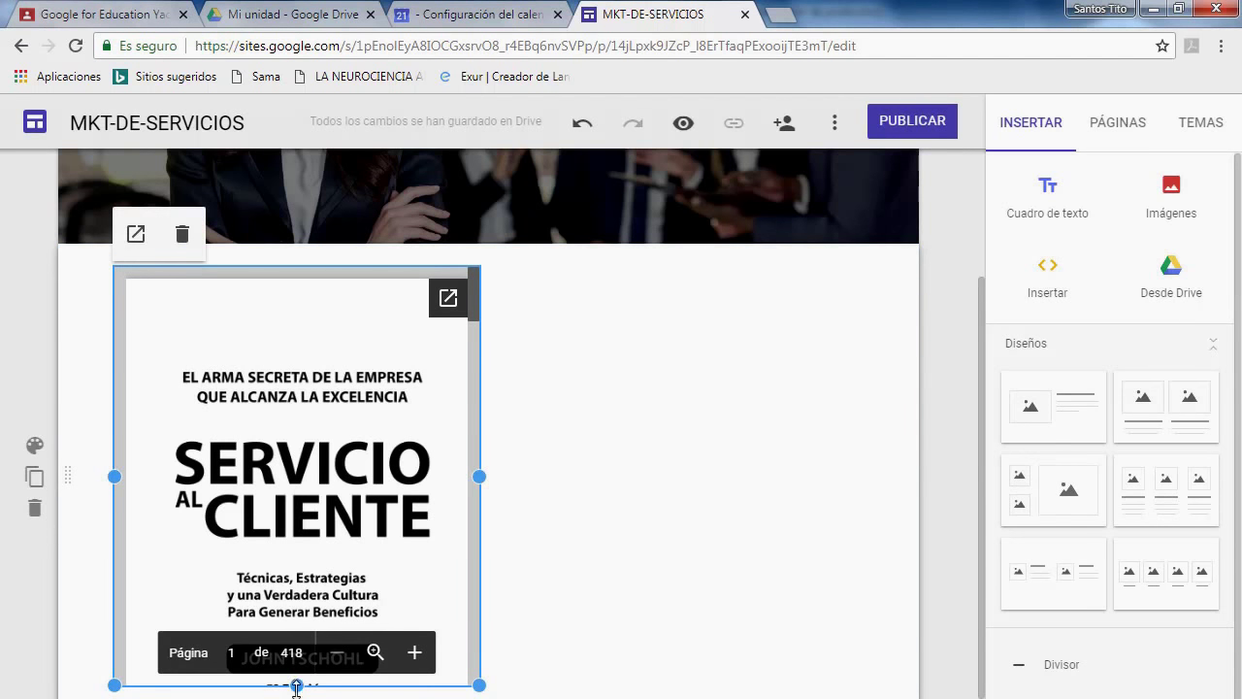
drag(296, 687, 388, 694)
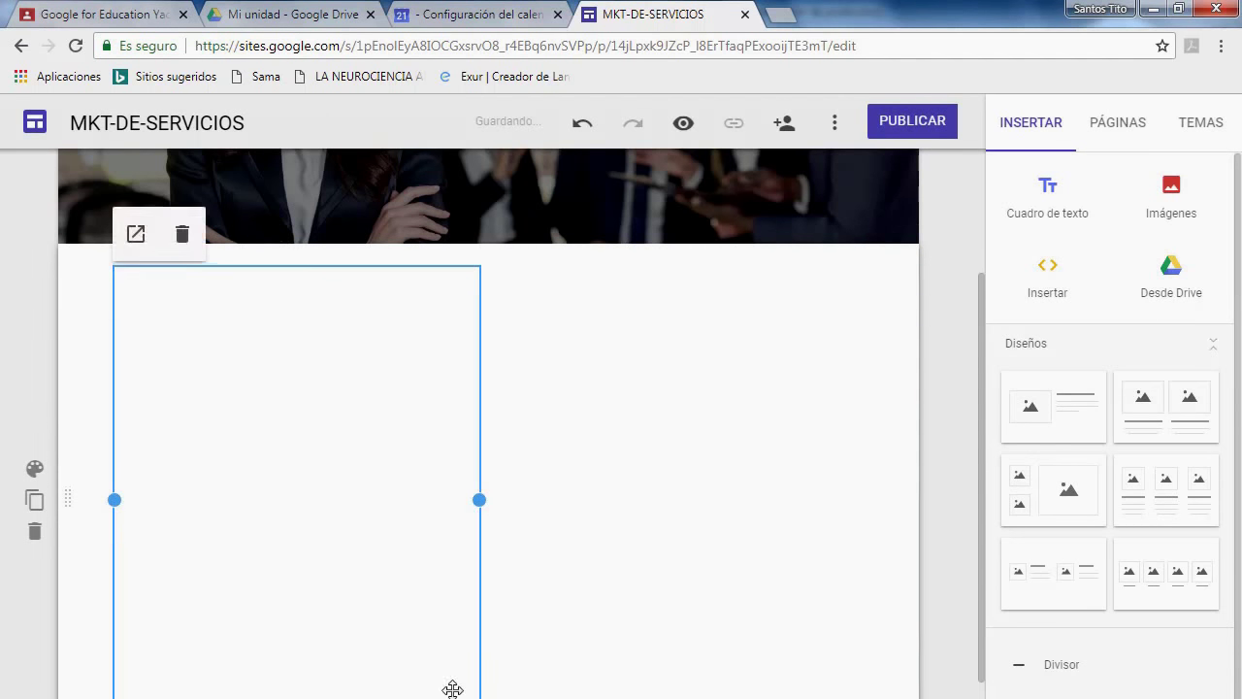
click(565, 582)
Insert the La vaca púrpura PDF from the MKT SERVICIOS folder in Drive onto the BIBLIOGRAFIA page.
scroll(507, 571, down, 2)
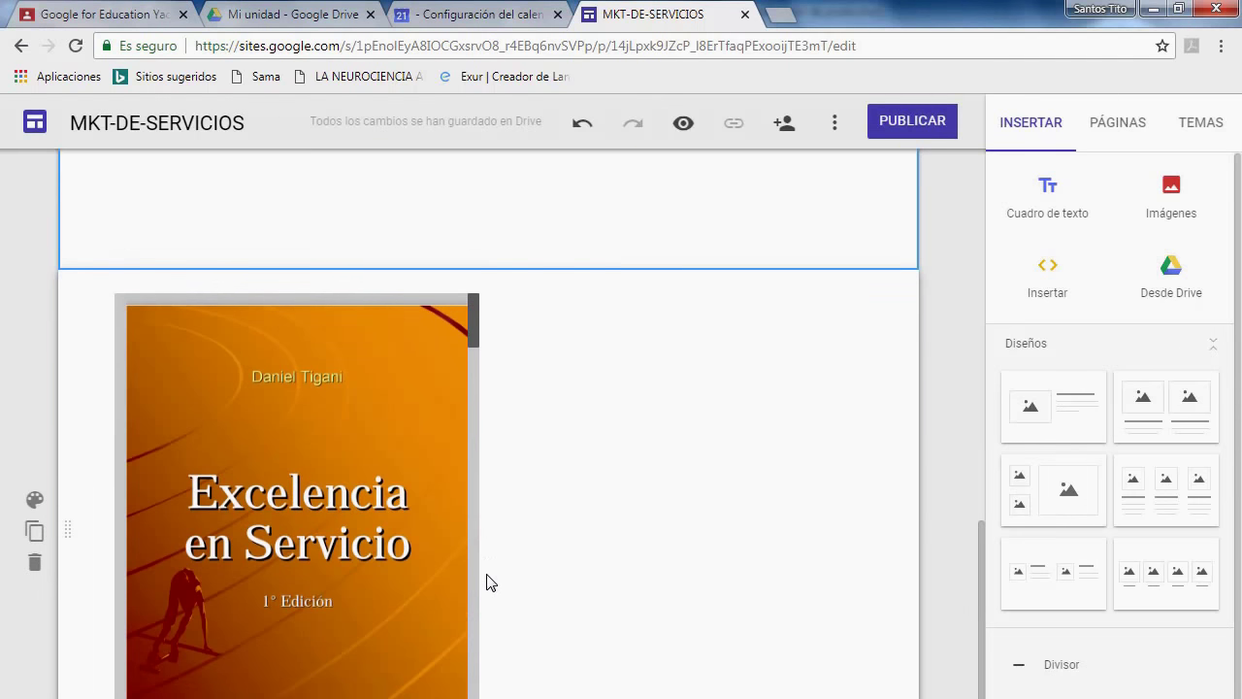
scroll(493, 589, down, 1)
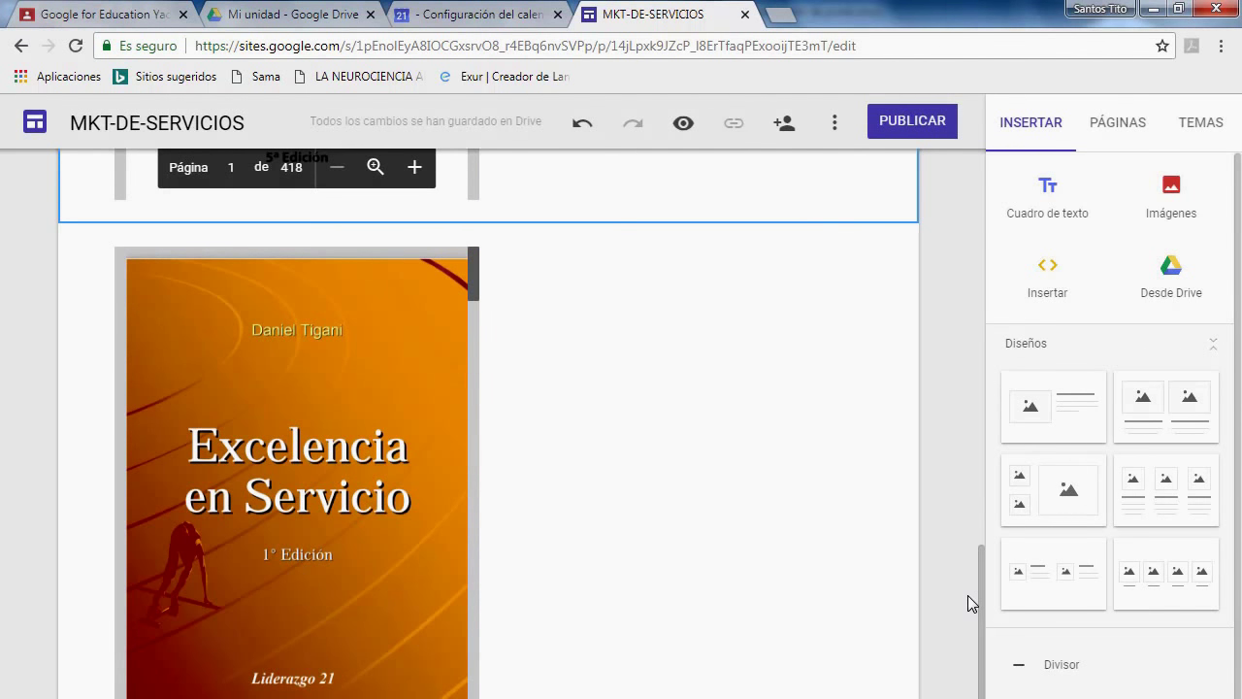
click(1169, 268)
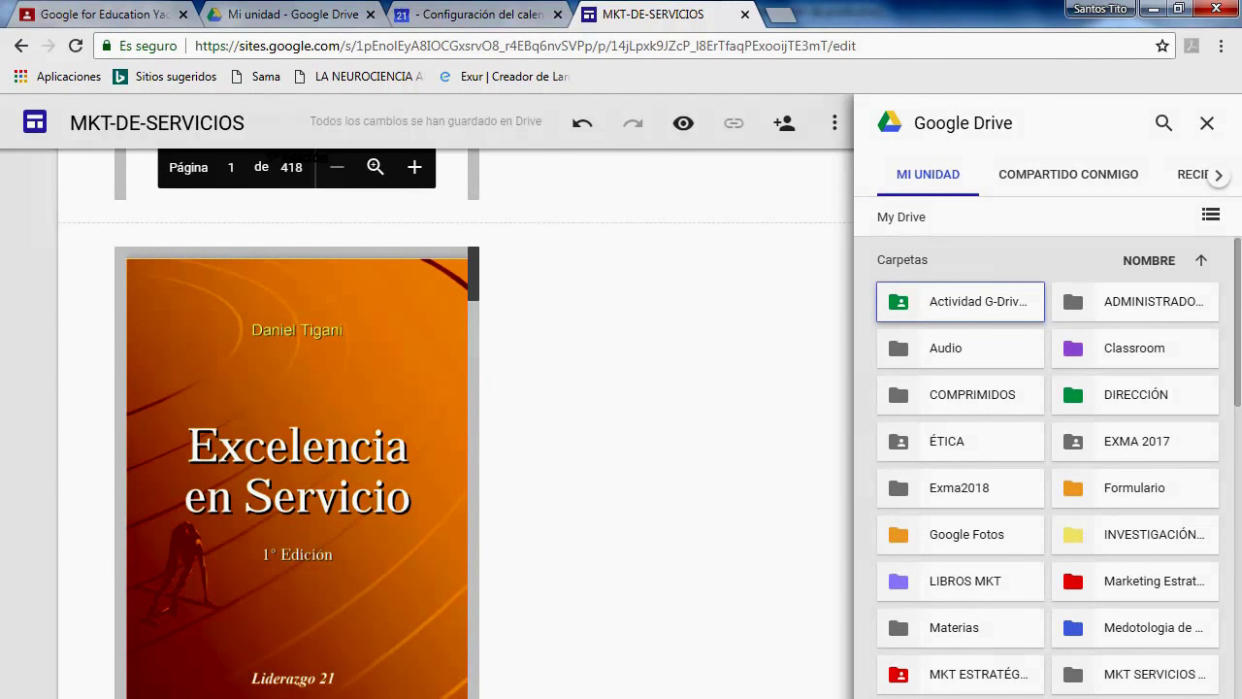
double_click(1150, 679)
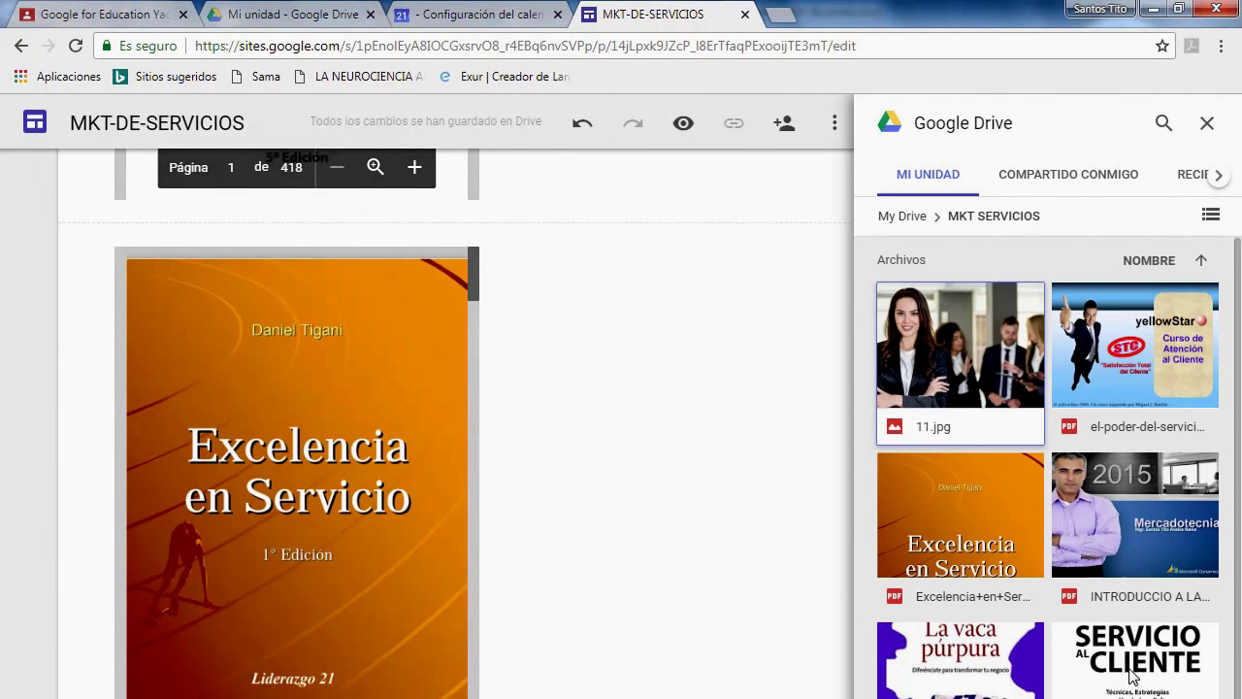
scroll(1064, 613, down, 2)
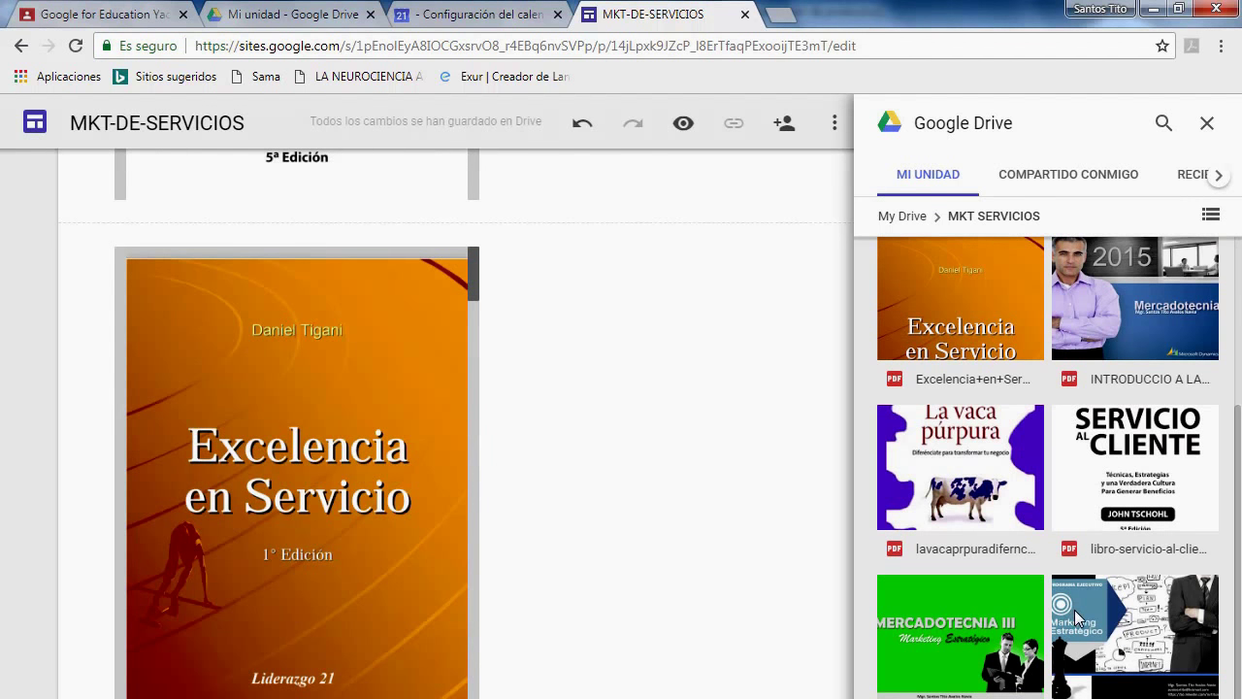
scroll(1125, 641, up, 2)
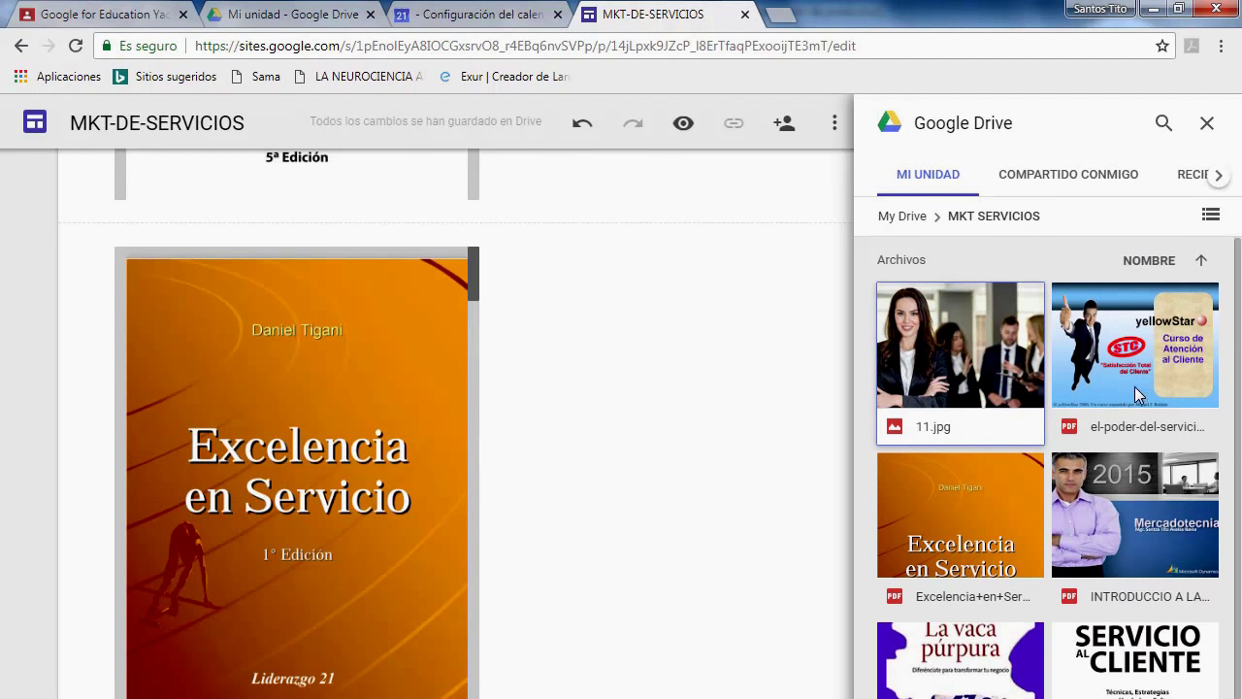
scroll(990, 461, down, 2)
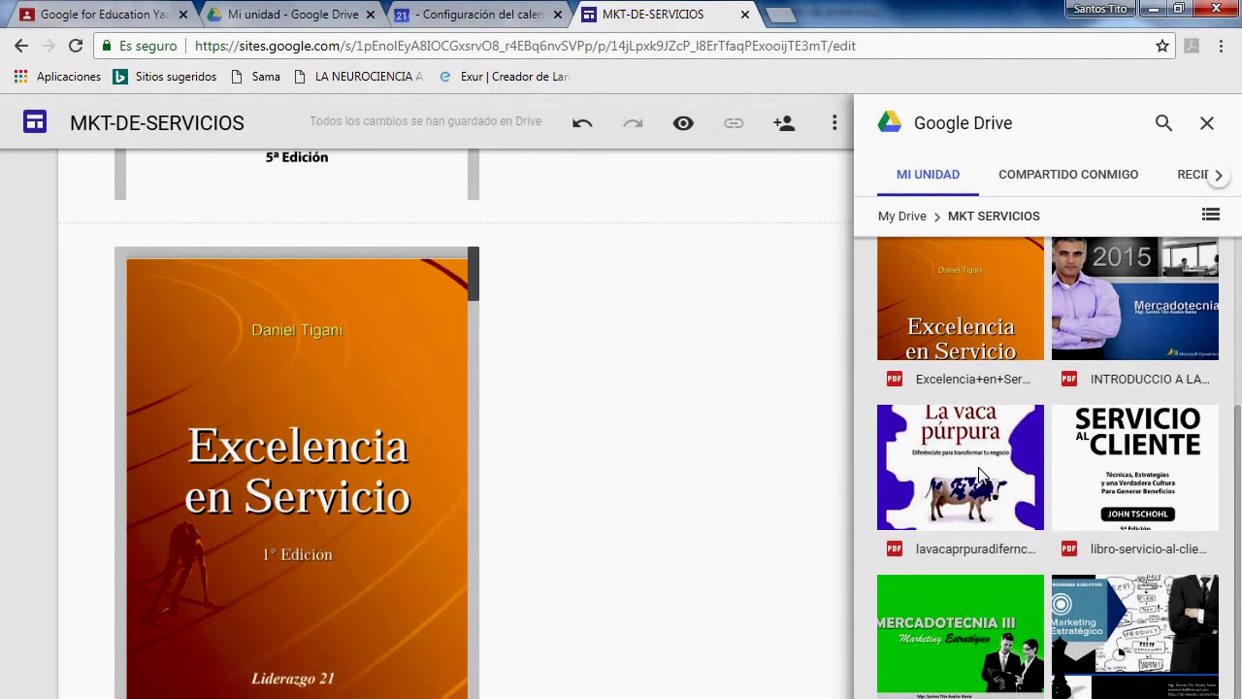
click(974, 461)
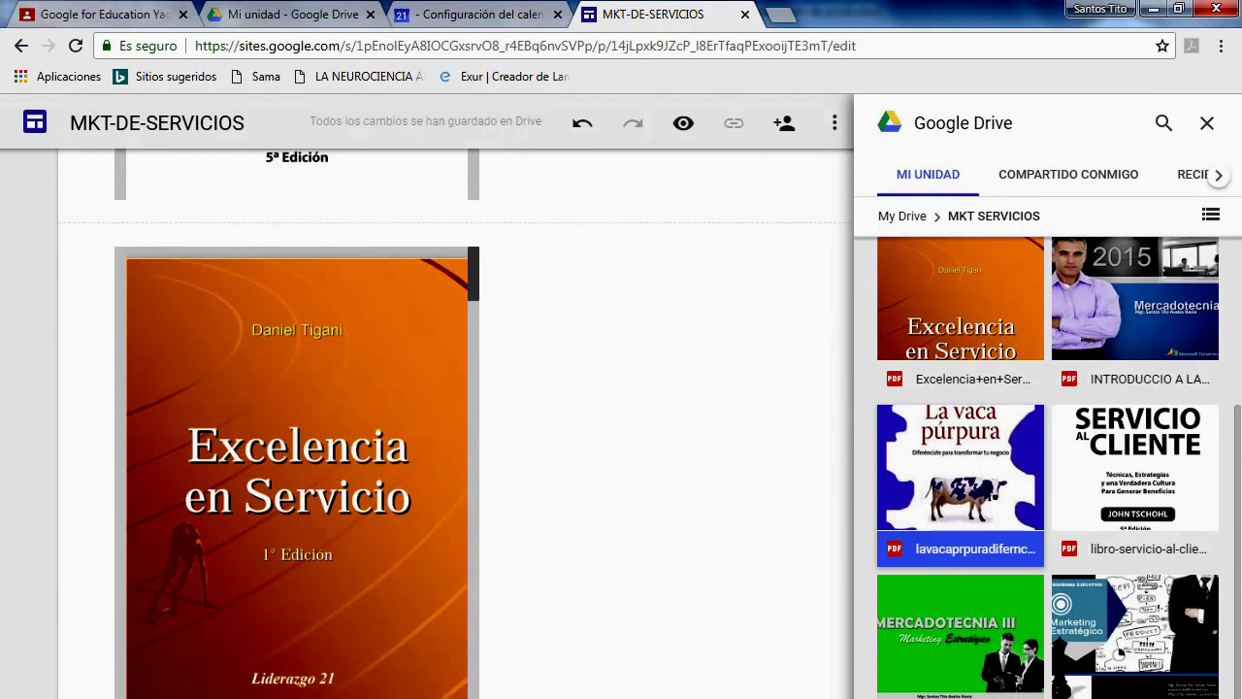
key(Return)
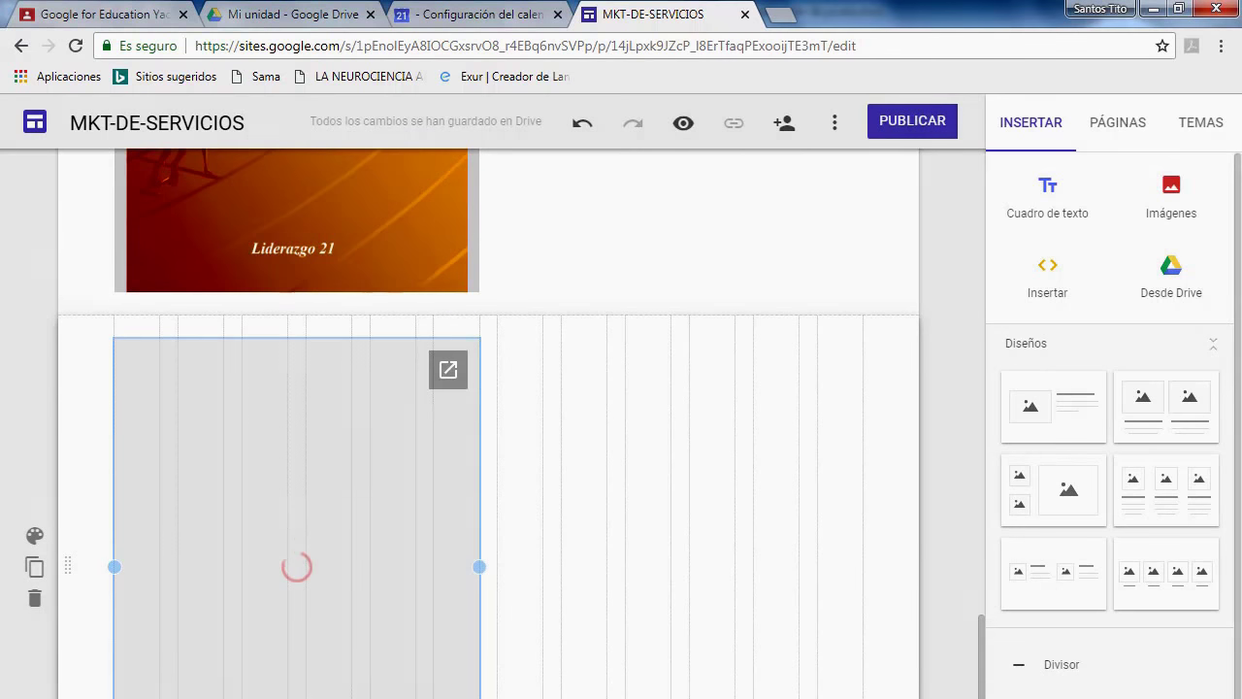
Check the header and embedded books on the BIBLIOGRAFIA page, and switch the editor to the INICIO page.
scroll(549, 596, down, 1)
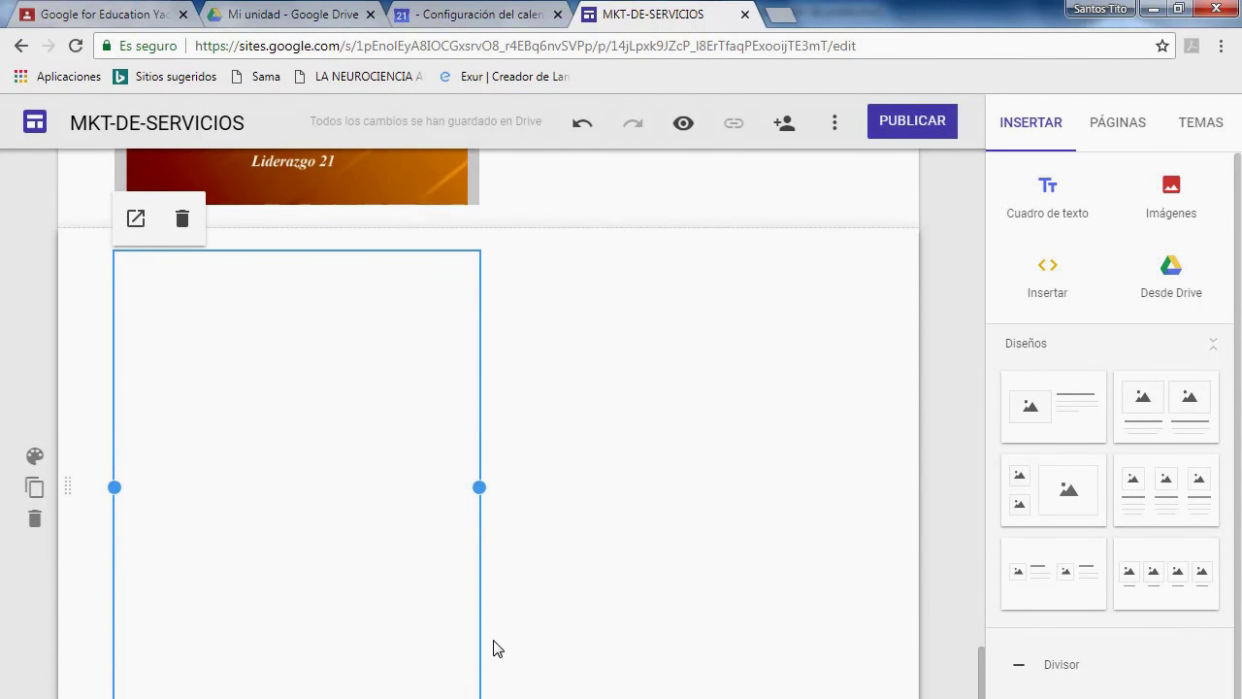
scroll(569, 657, up, 12)
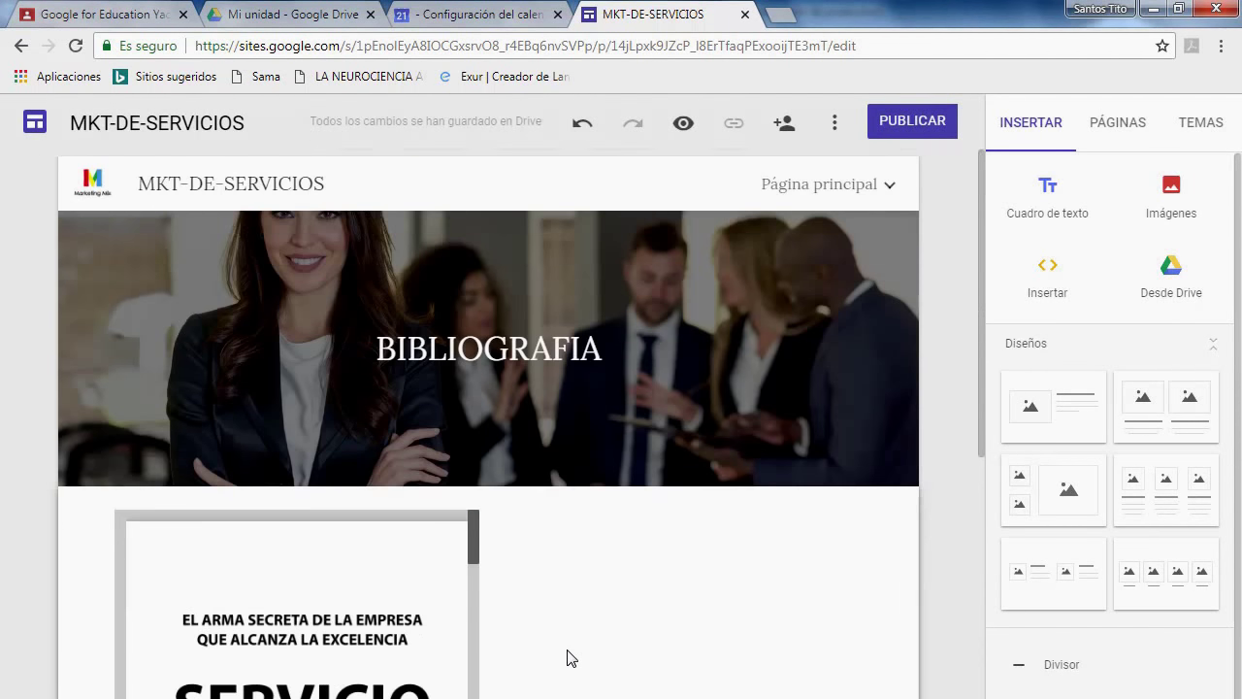
scroll(568, 657, down, 12)
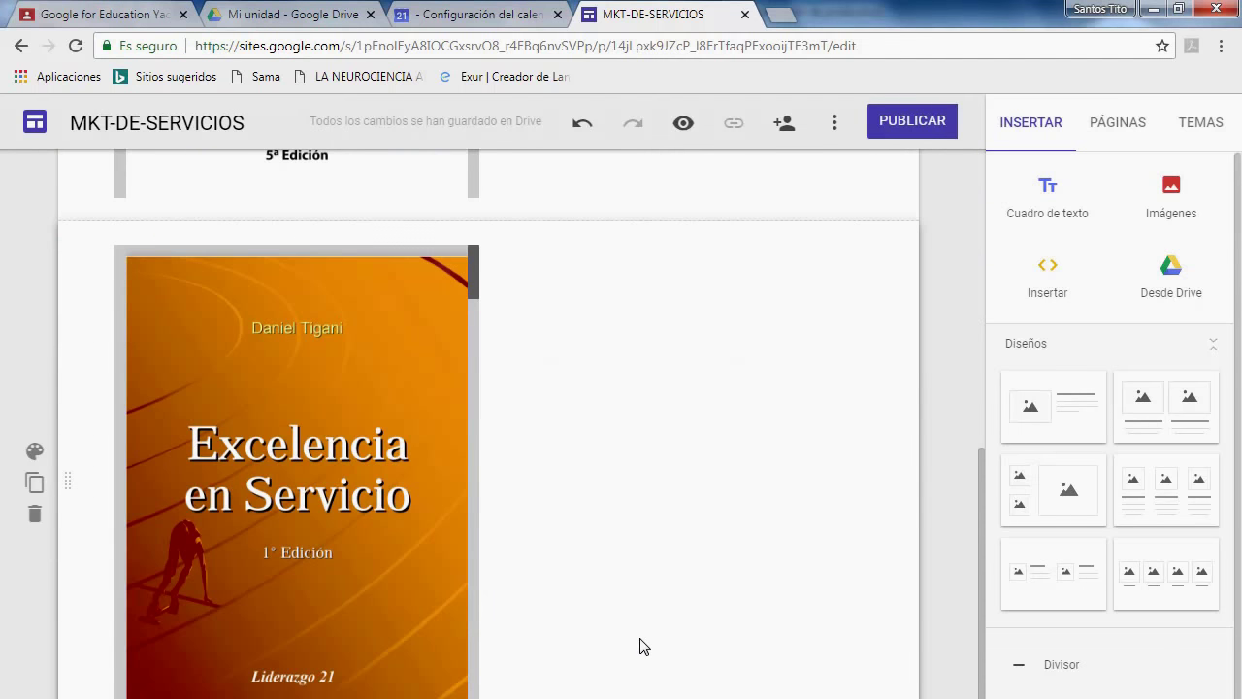
scroll(726, 682, up, 12)
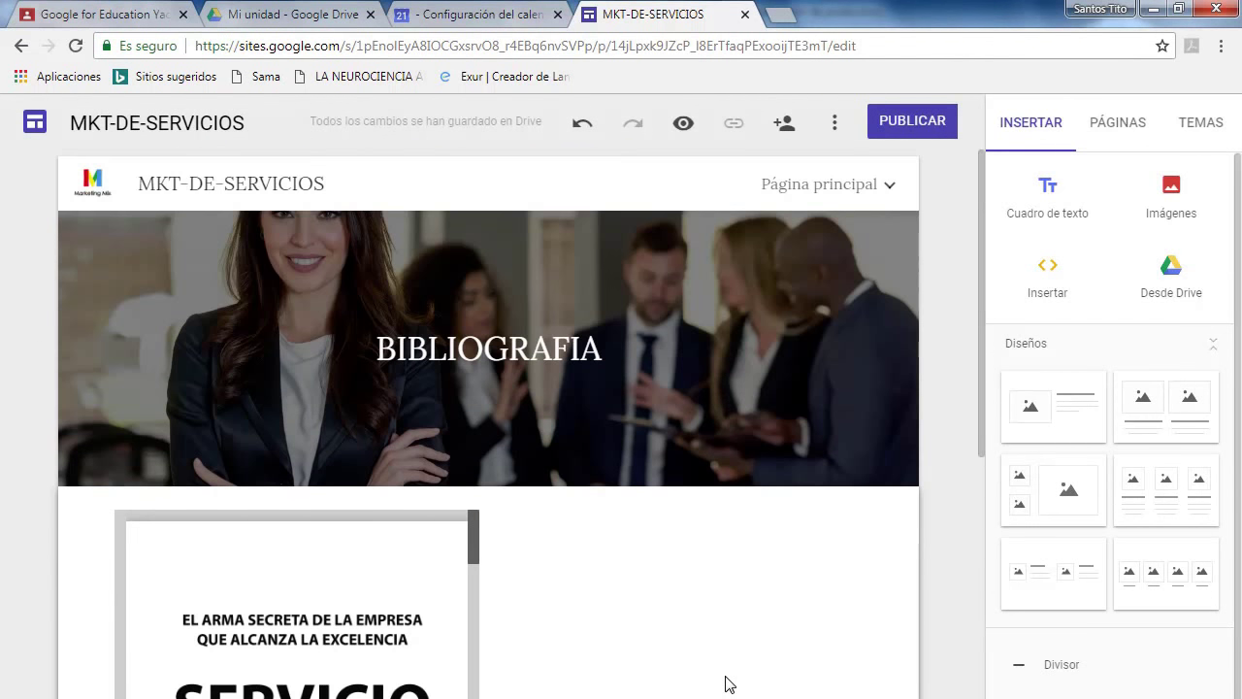
click(1129, 133)
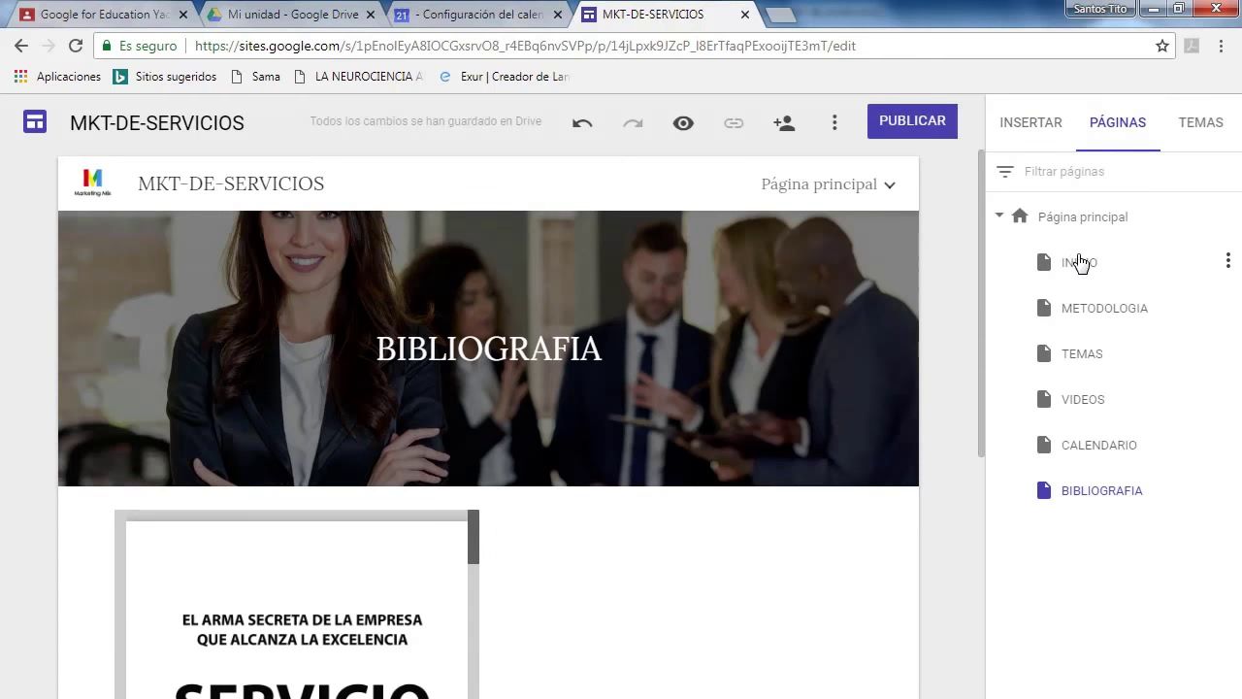
drag(1077, 263, 1085, 269)
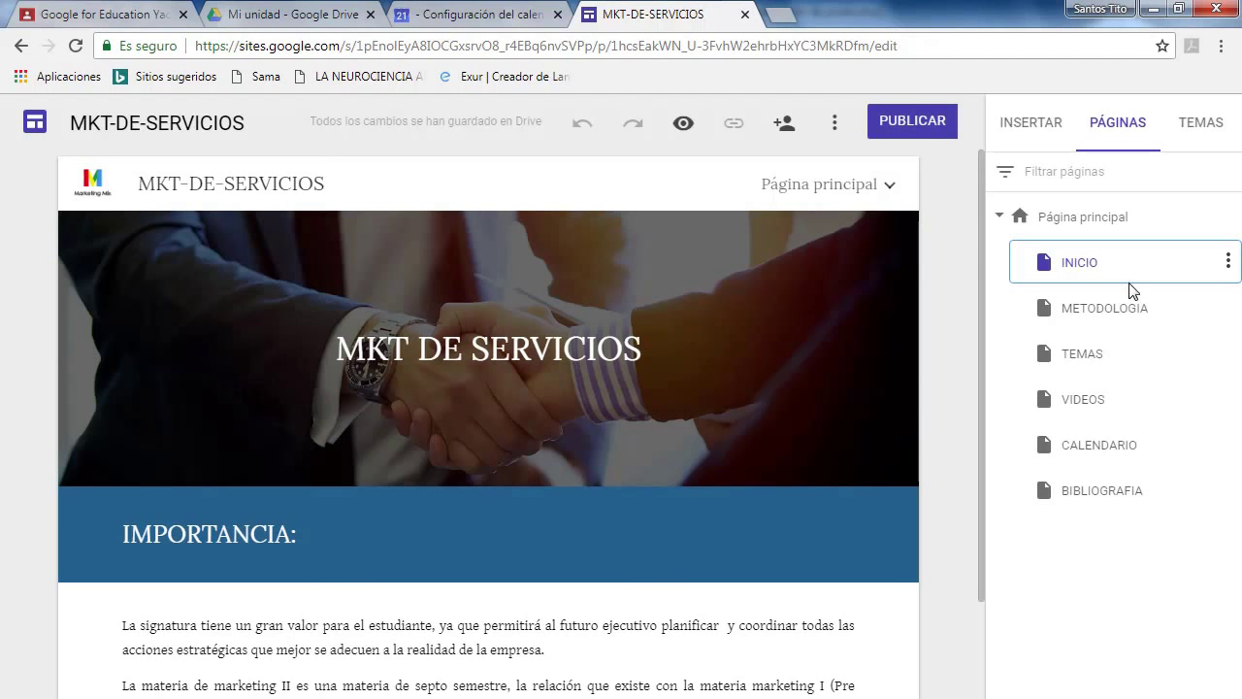
Preview the site and review the INICIO page's IMPORTANCIA and PROPÓSITOS DE ENSEÑANZA sections.
click(683, 125)
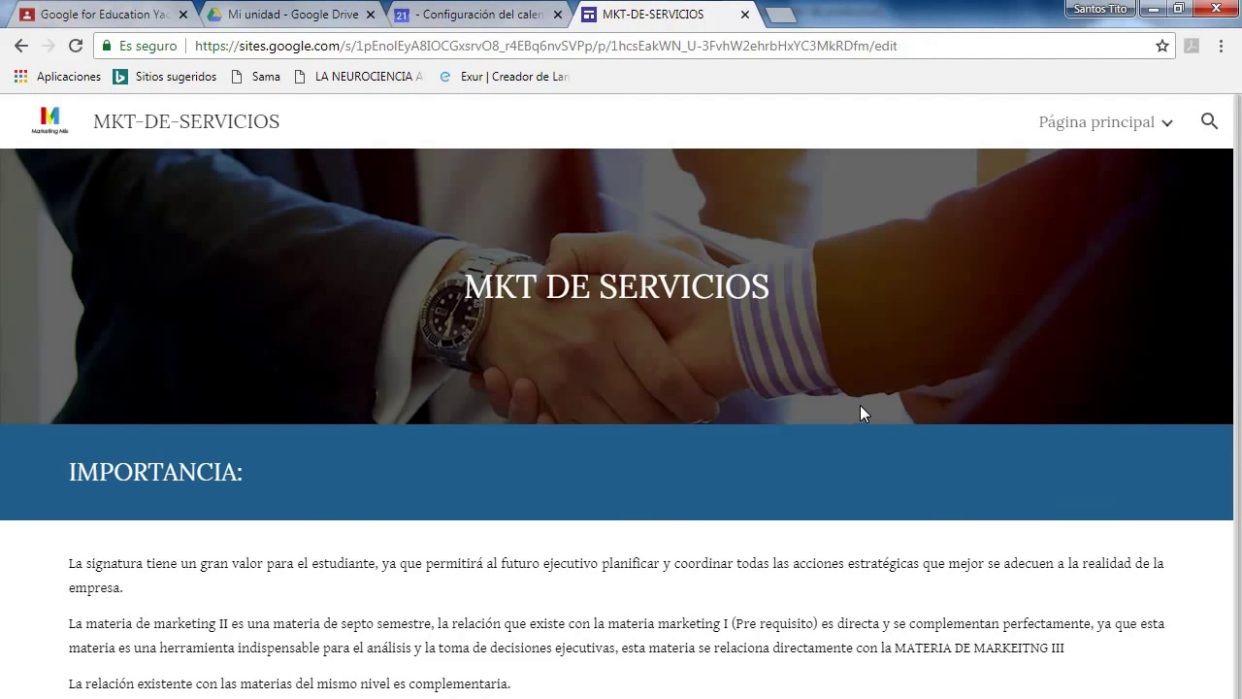
scroll(553, 220, down, 1)
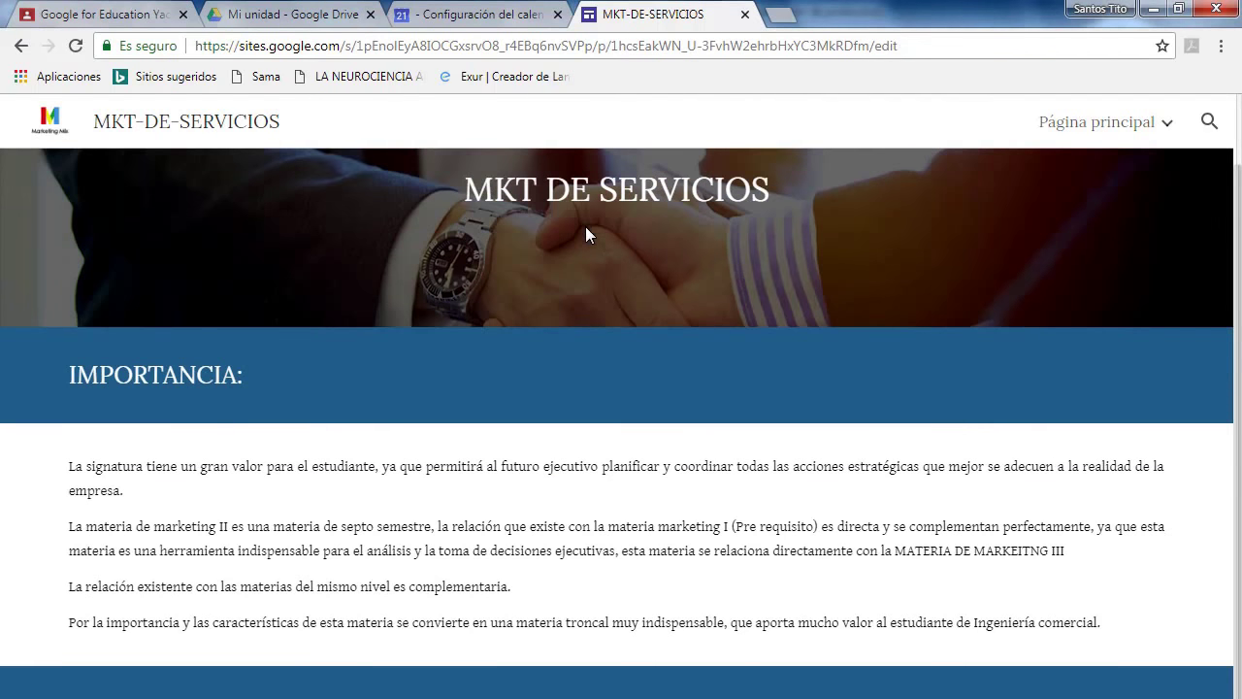
scroll(769, 291, down, 2)
scroll(772, 300, down, 1)
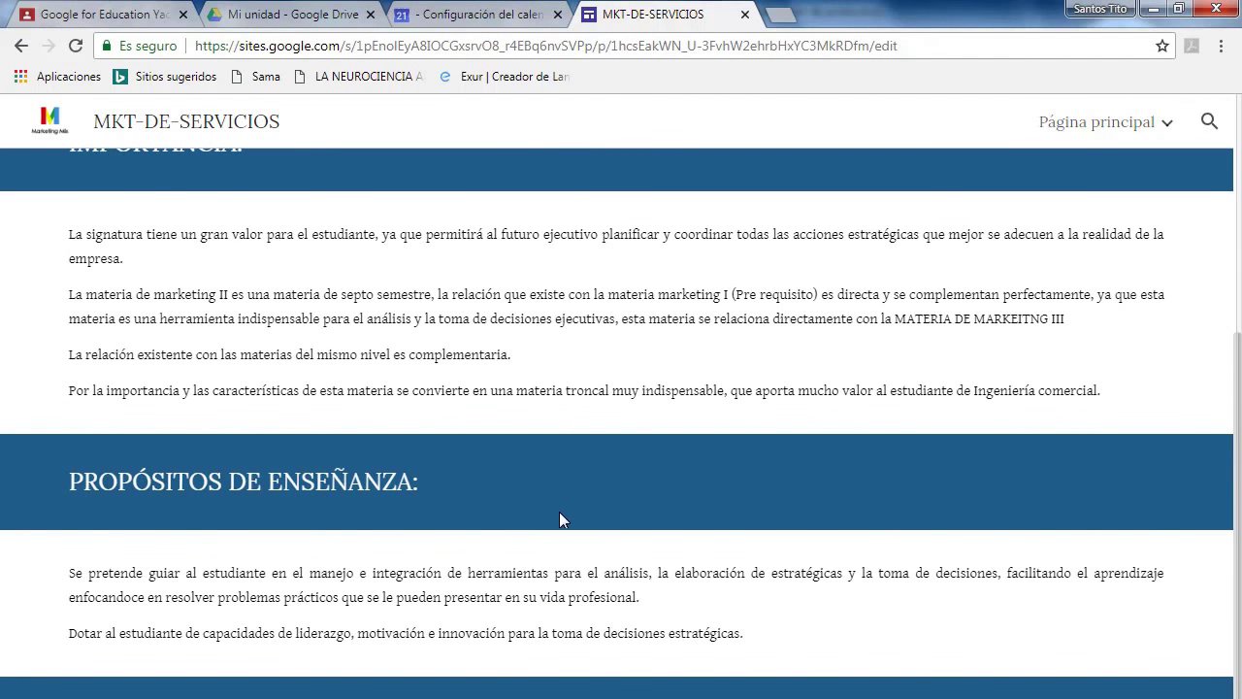
scroll(637, 590, up, 3)
View the METODOLOGIA page and the embedded documents on the TEMAS page in the preview.
mouse_move(1123, 144)
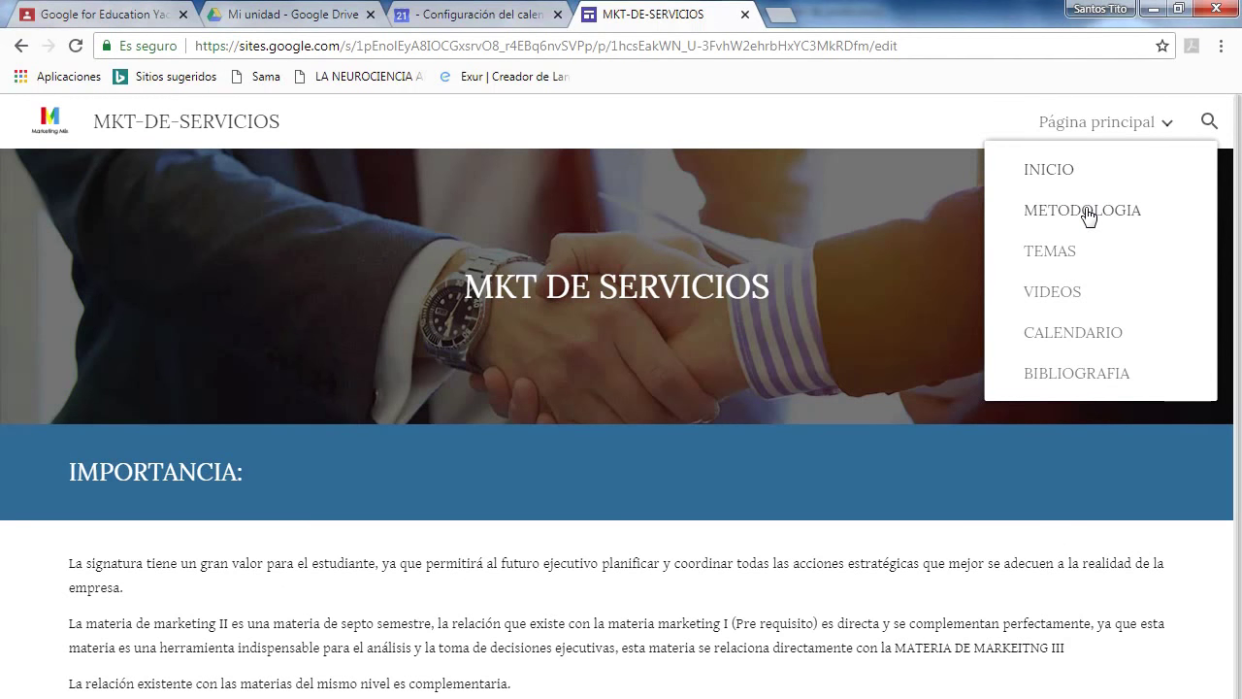
click(1084, 211)
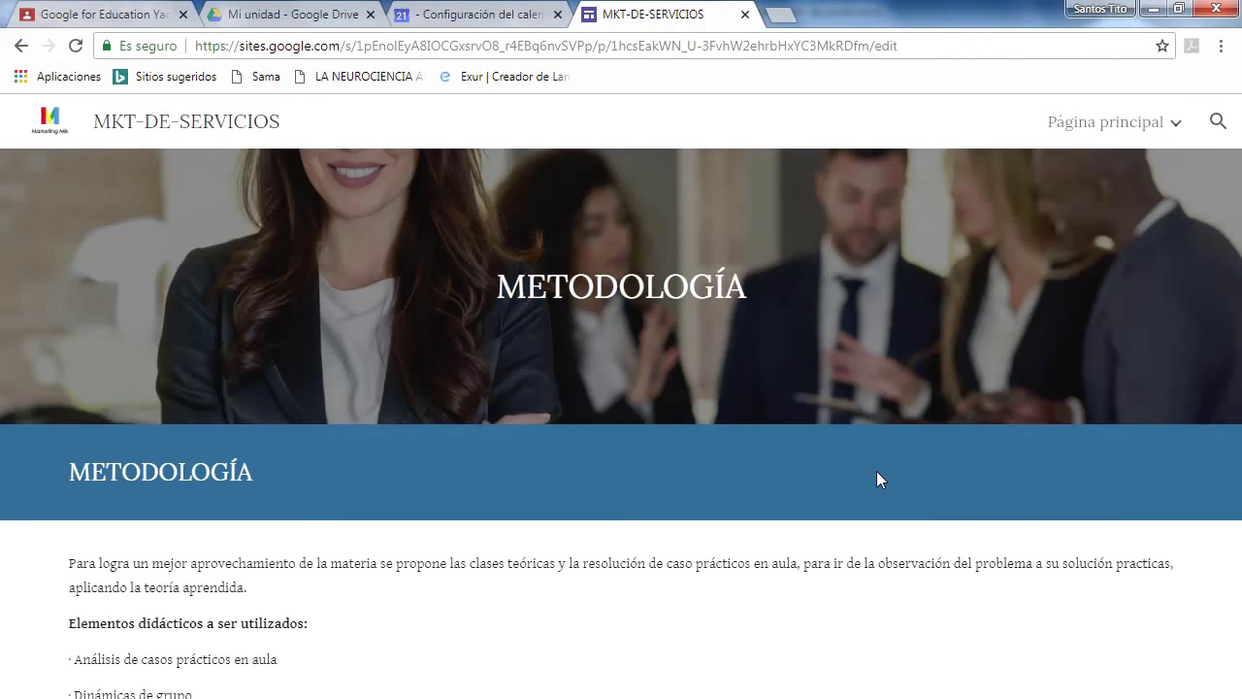
click(1177, 126)
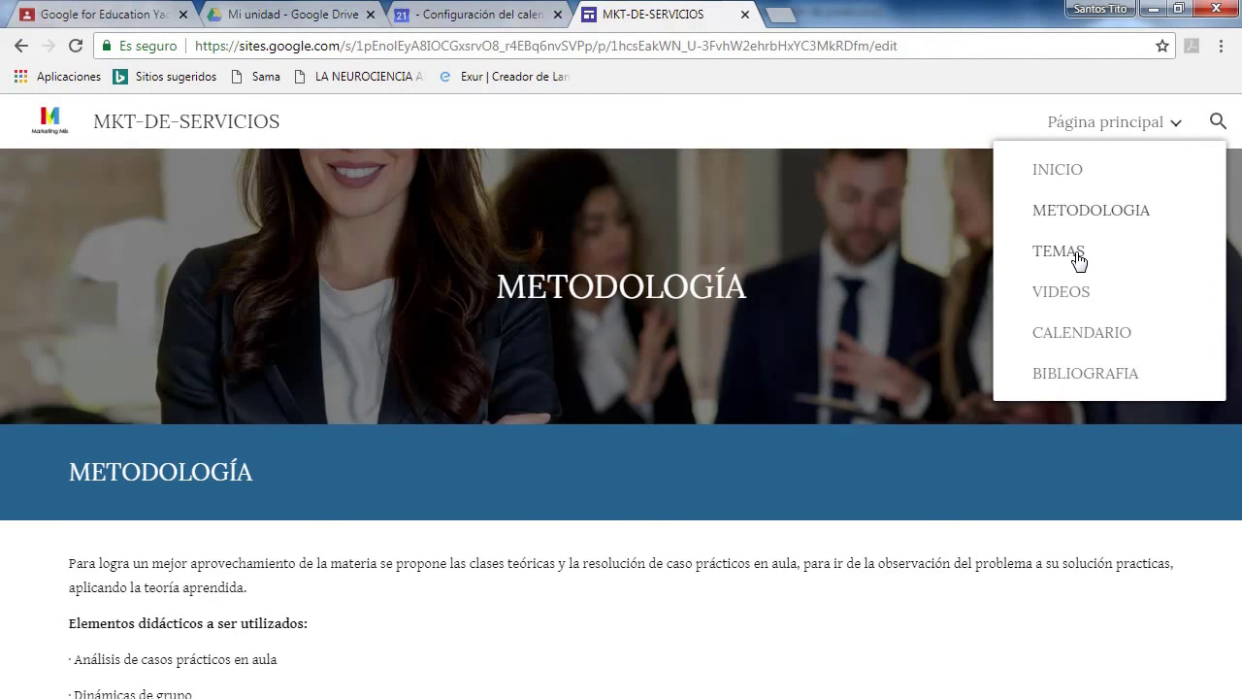
click(1077, 254)
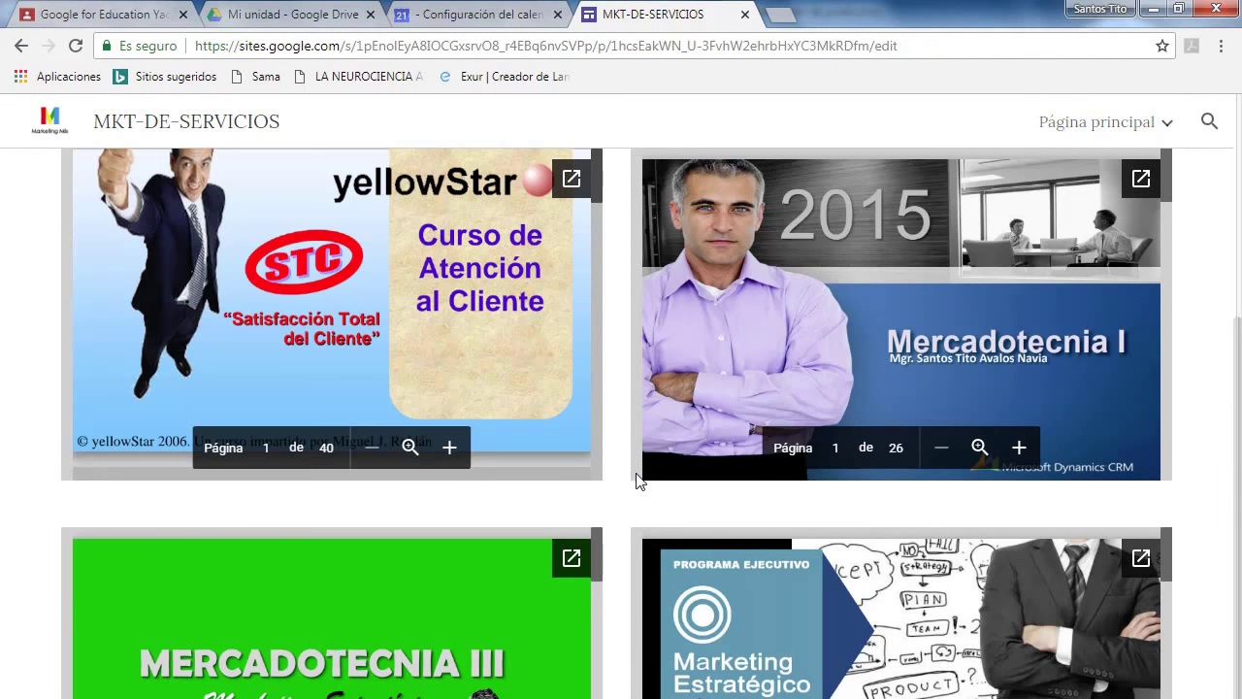
scroll(612, 456, up, 2)
scroll(708, 554, down, 1)
scroll(823, 666, up, 2)
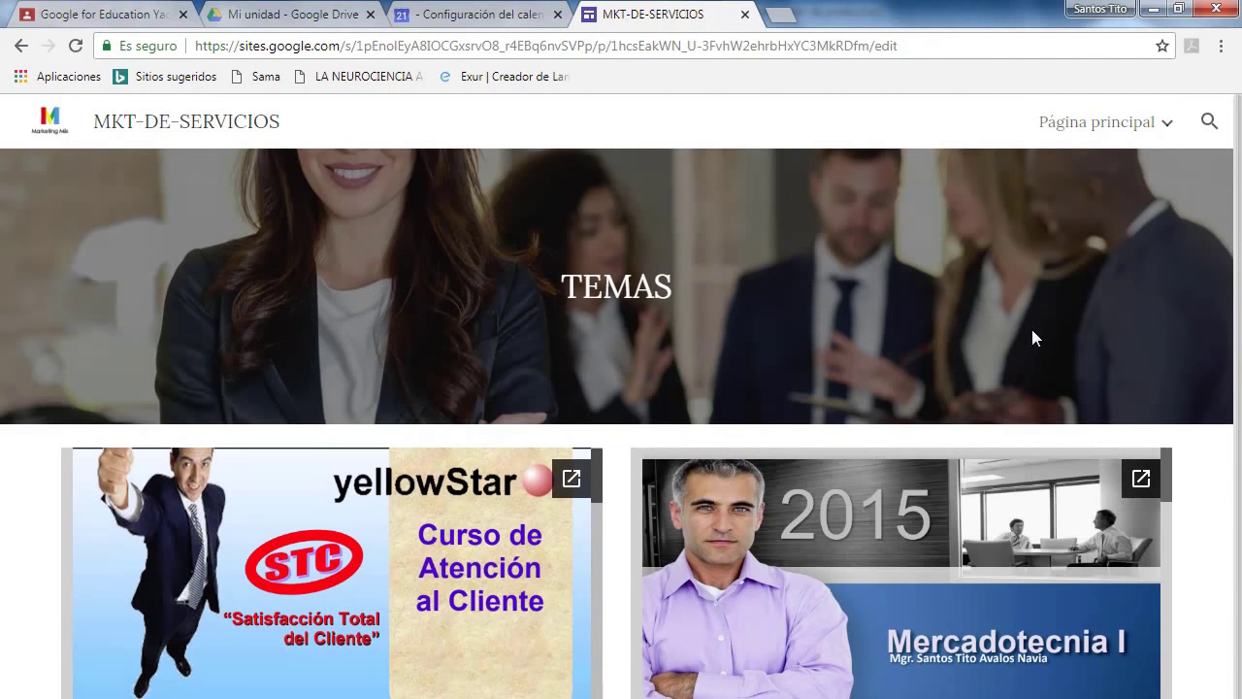
View the VIDEOS page and the embedded calendar on the CALENDARIO page in the preview.
click(1167, 126)
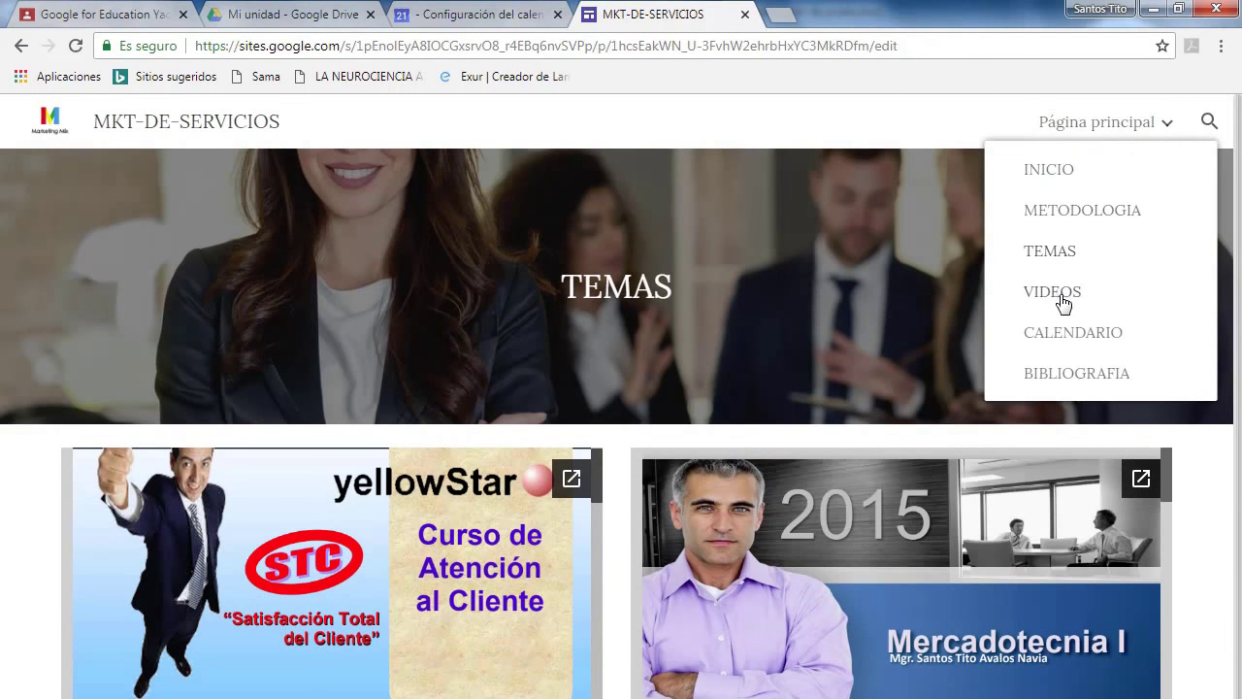
click(1021, 296)
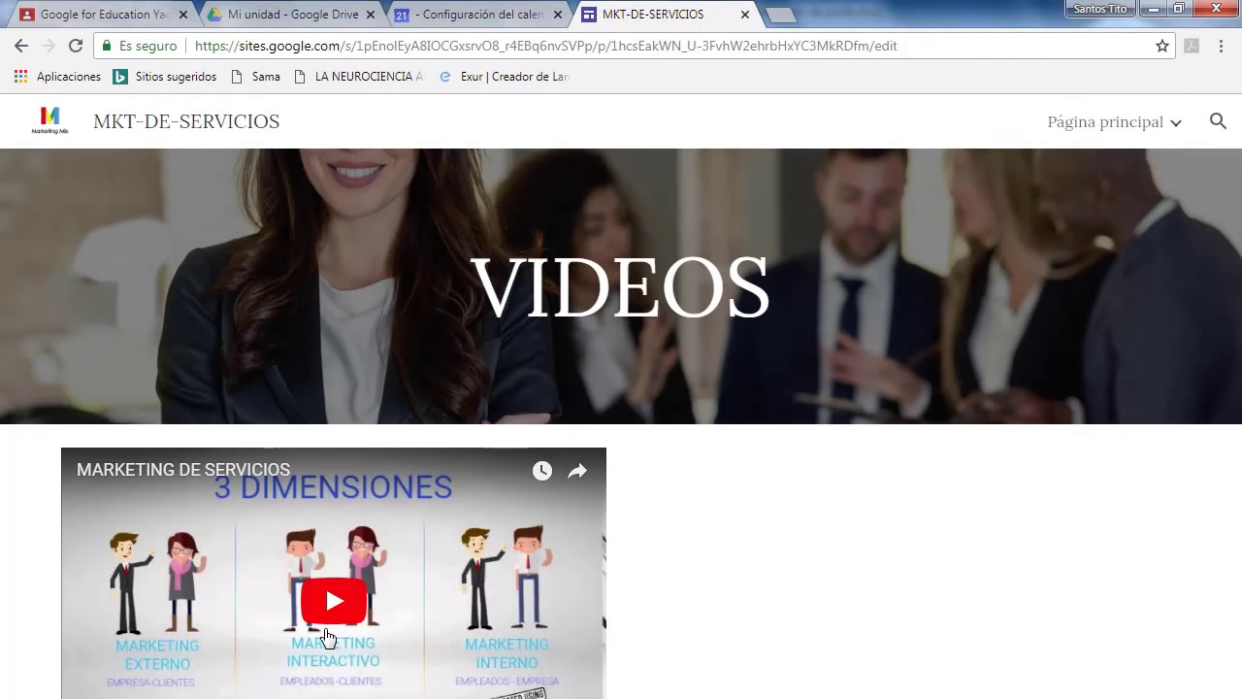
mouse_move(1152, 114)
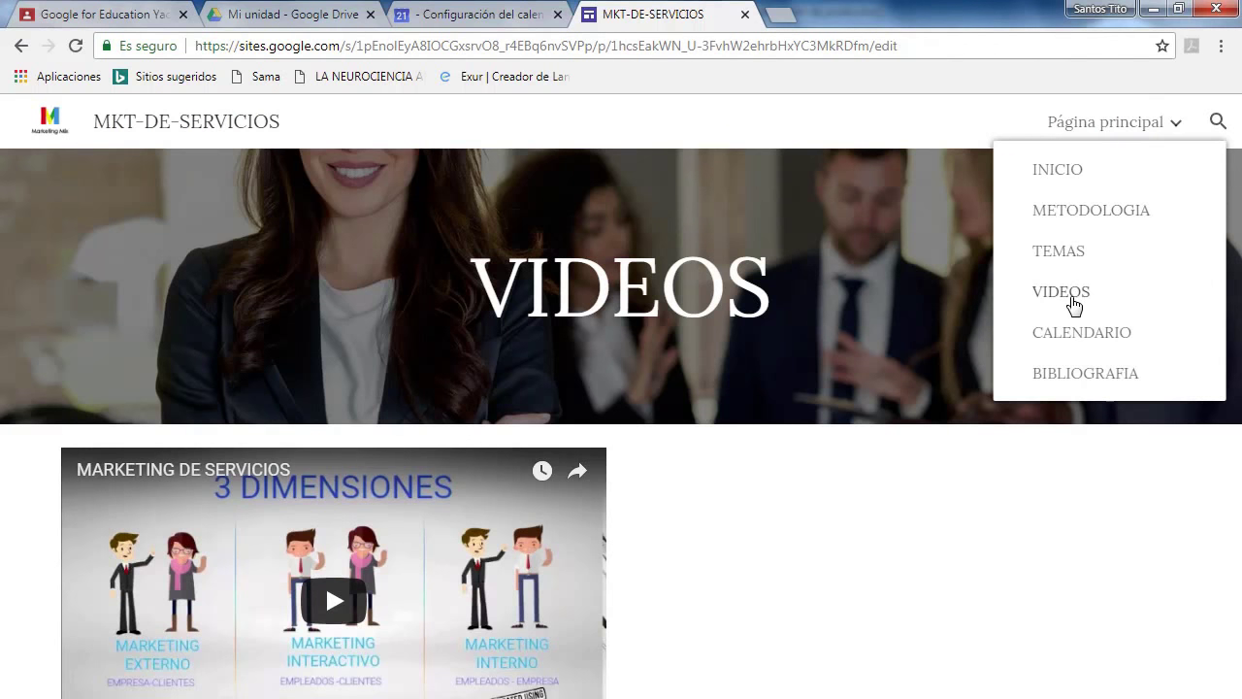
click(1070, 338)
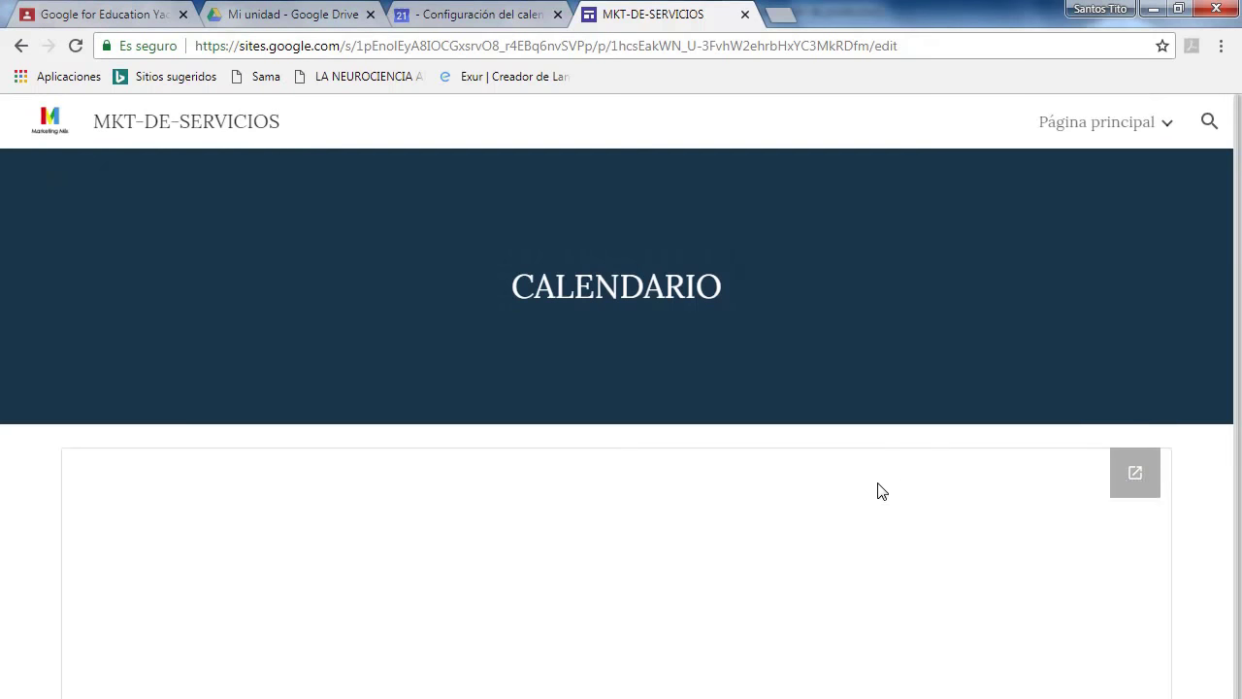
scroll(878, 473, down, 3)
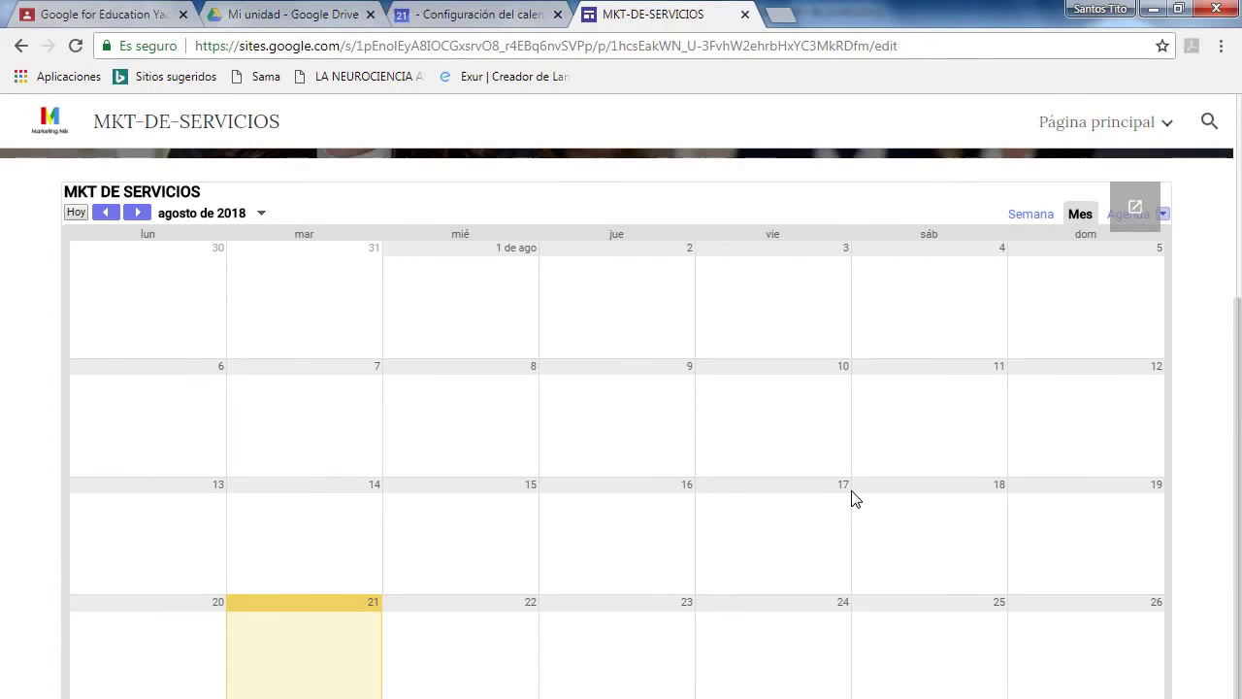
scroll(851, 499, up, 3)
Review the BIBLIOGRAFIA page and its embedded books in the preview, including the tablet and phone layouts.
mouse_move(1123, 105)
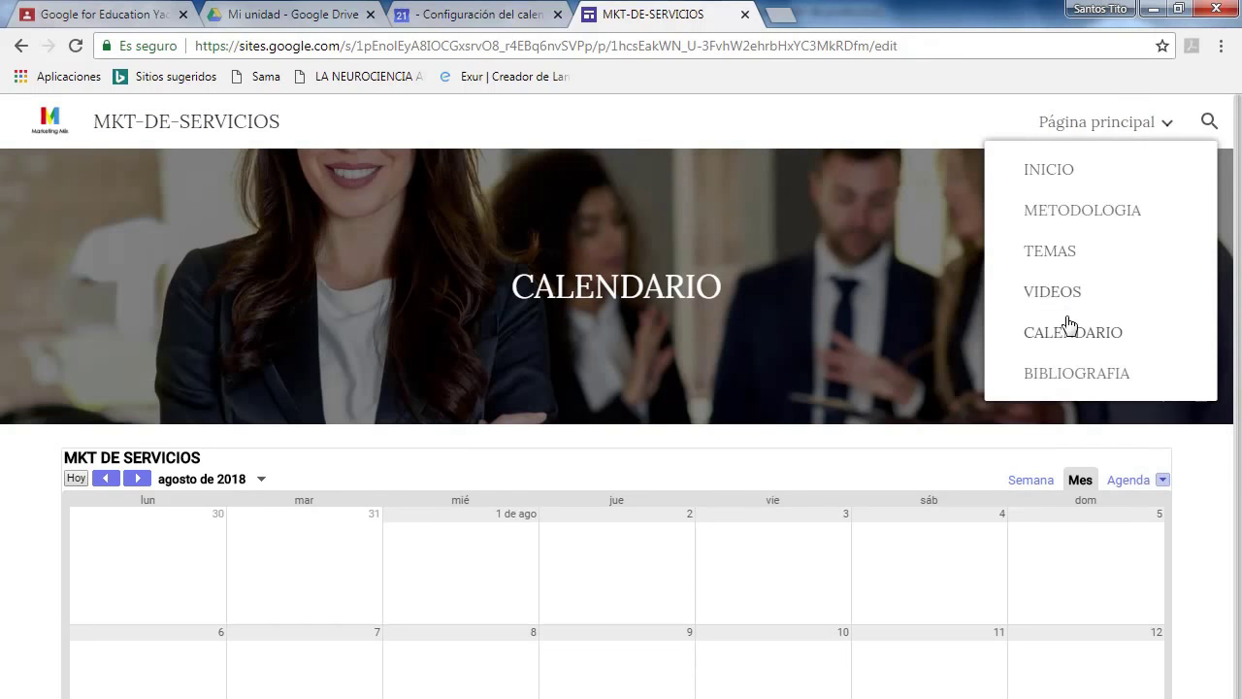
click(1067, 375)
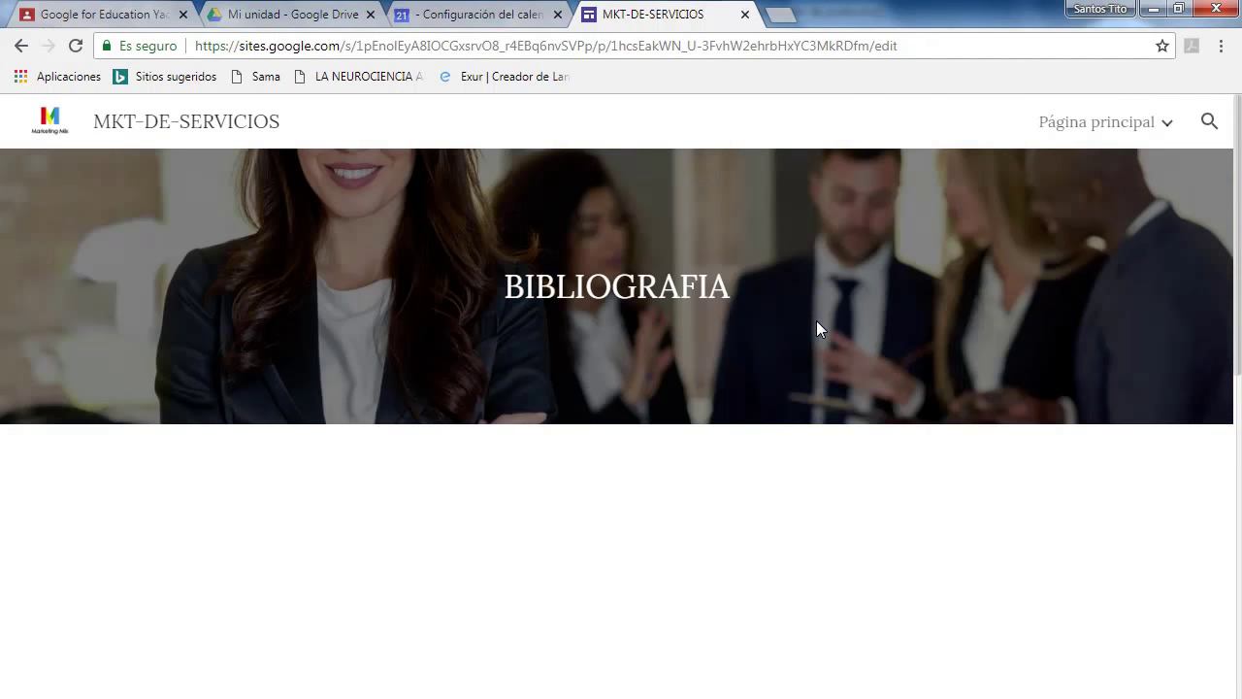
scroll(728, 378, down, 5)
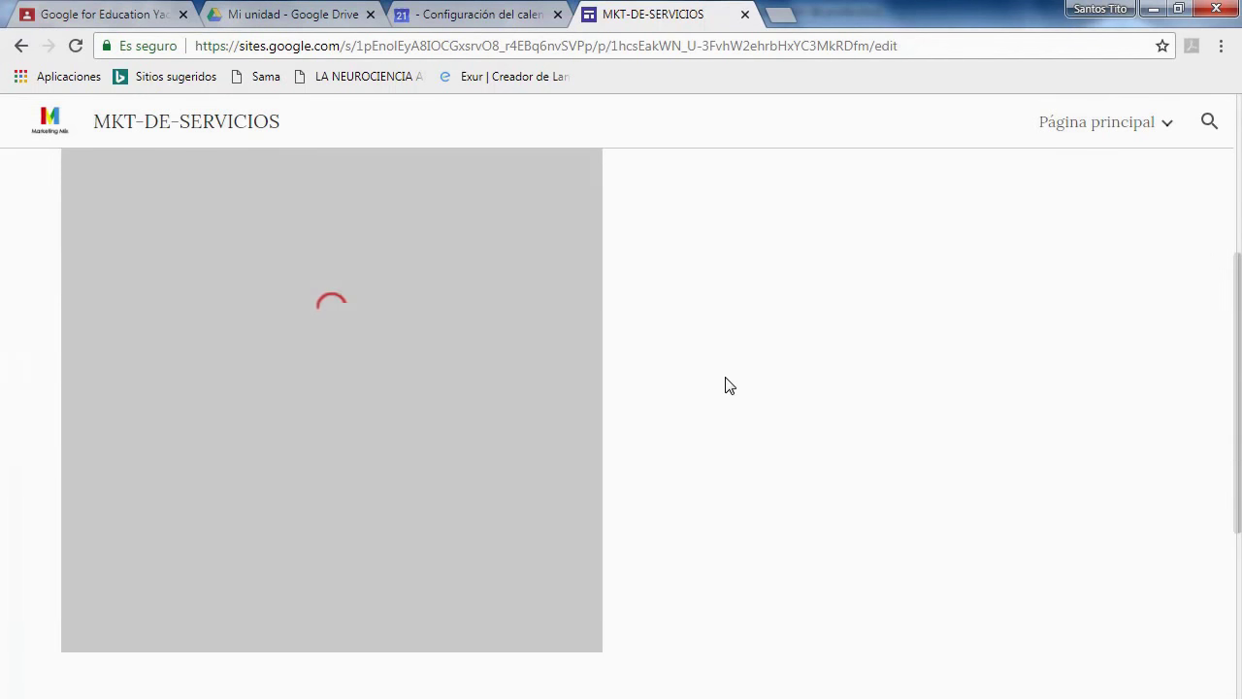
scroll(723, 388, up, 3)
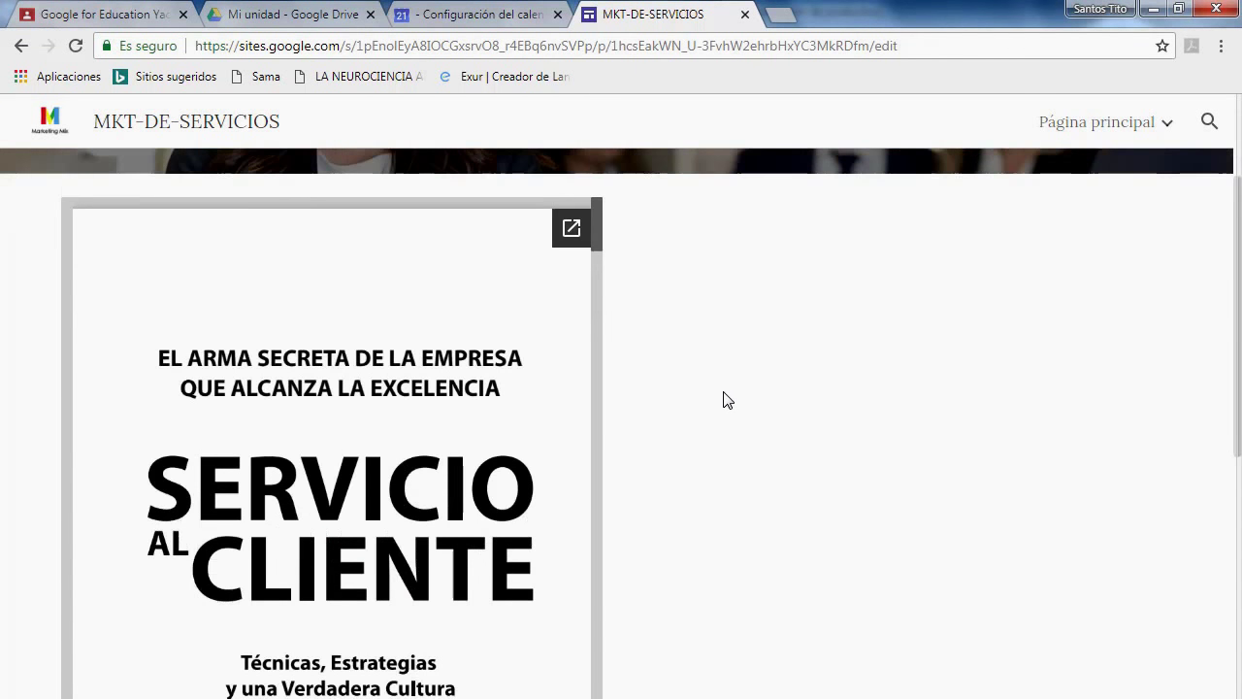
scroll(723, 396, down, 8)
scroll(724, 398, down, 6)
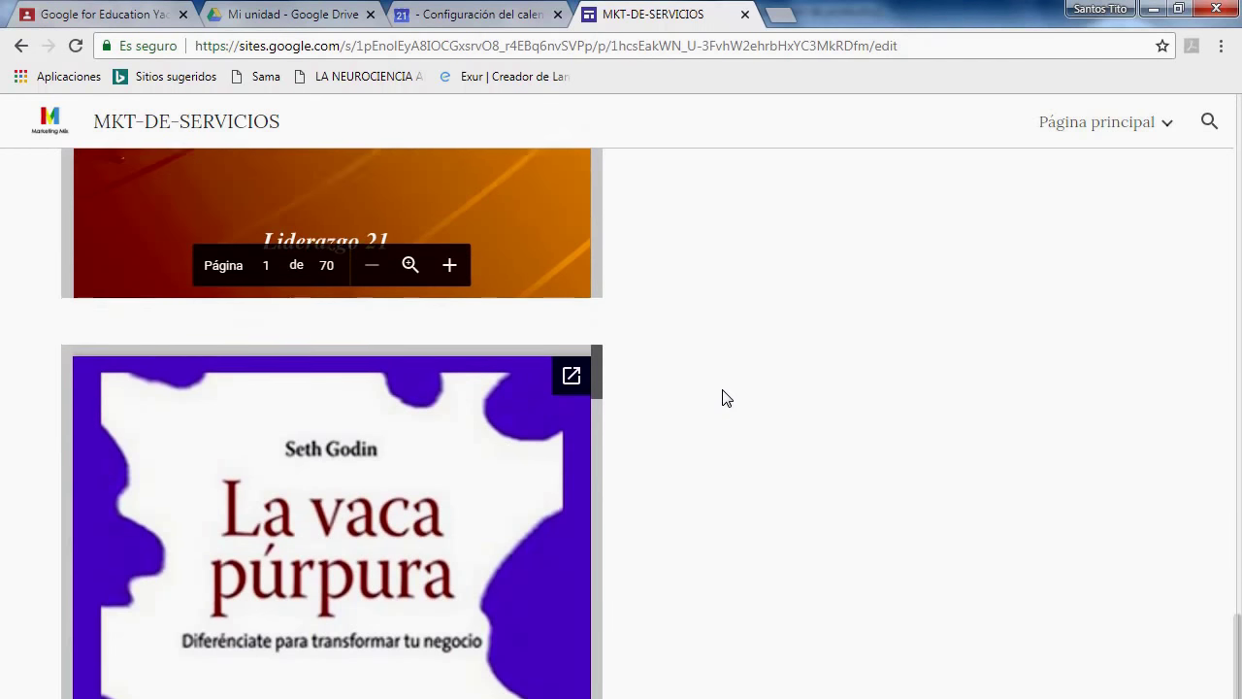
scroll(730, 403, up, 10)
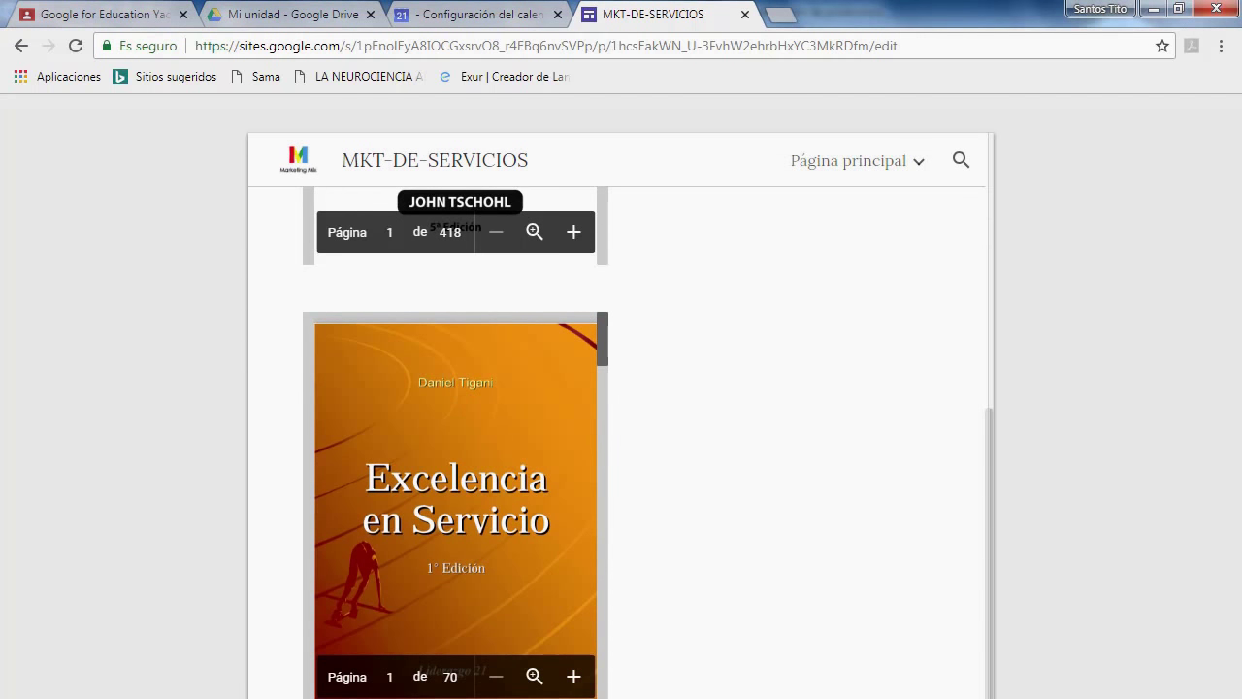
scroll(781, 601, up, 10)
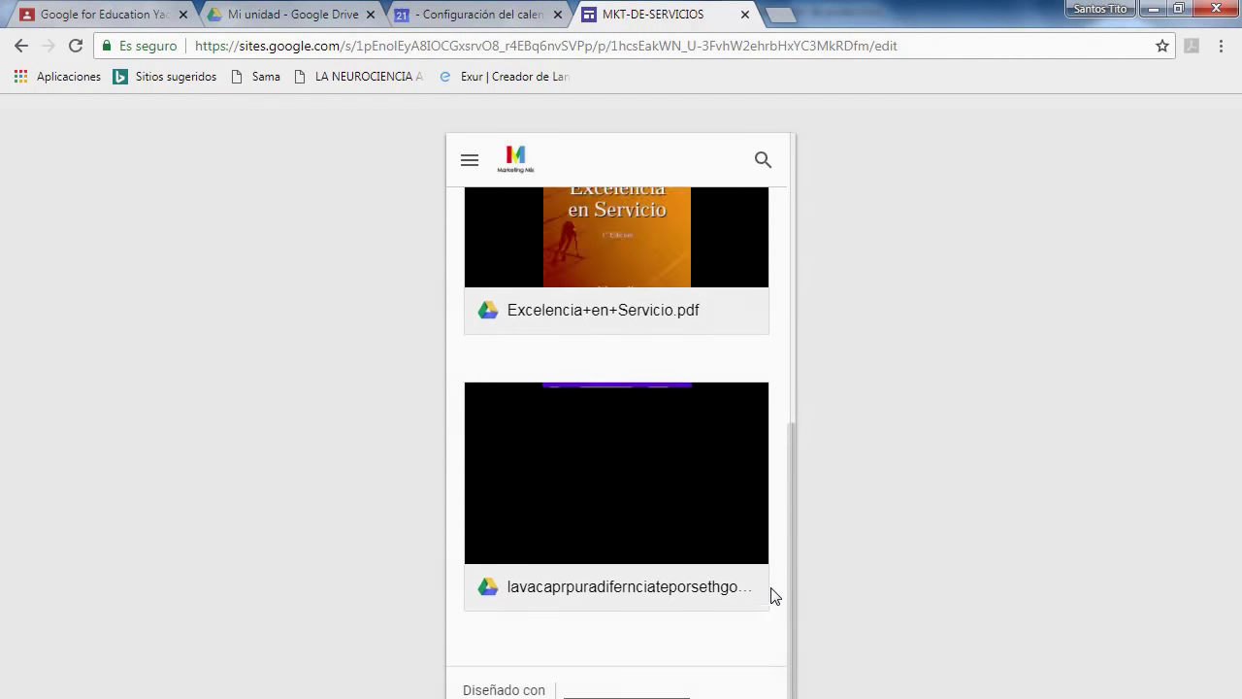
Review the end of the BIBLIOGRAFIA page and the whole INICIO page in the phone preview.
scroll(782, 586, down, 3)
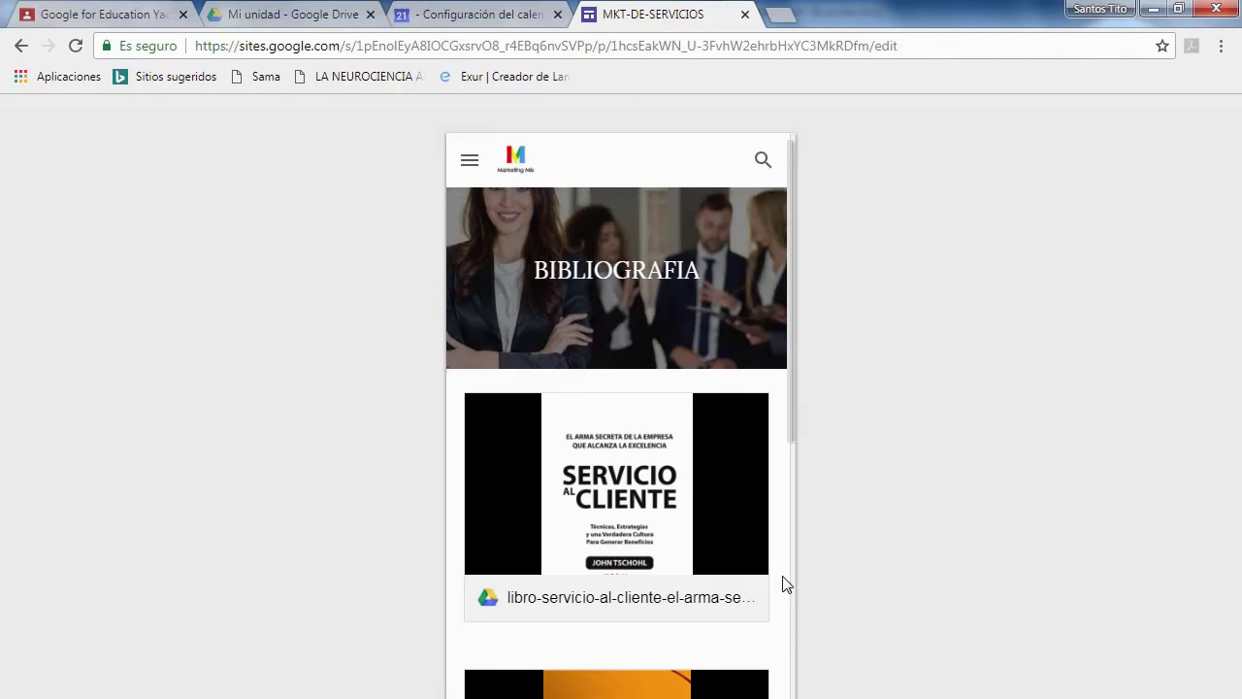
scroll(770, 573, up, 3)
click(469, 165)
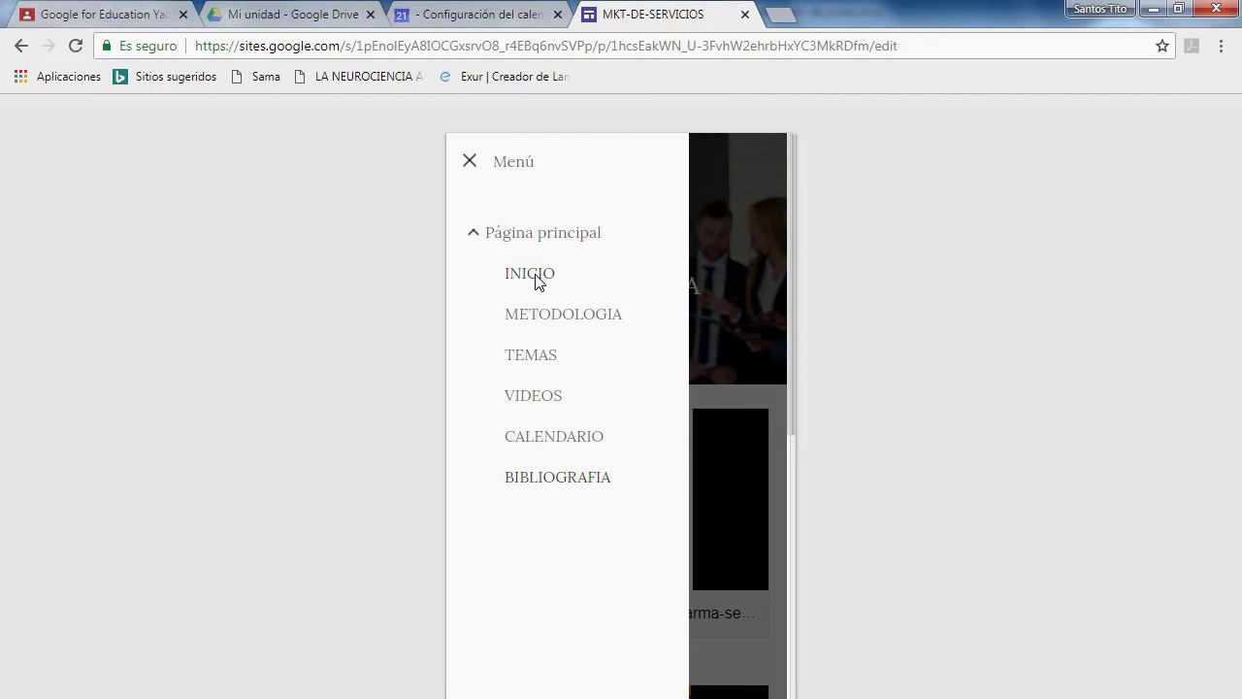
click(534, 274)
scroll(592, 466, down, 7)
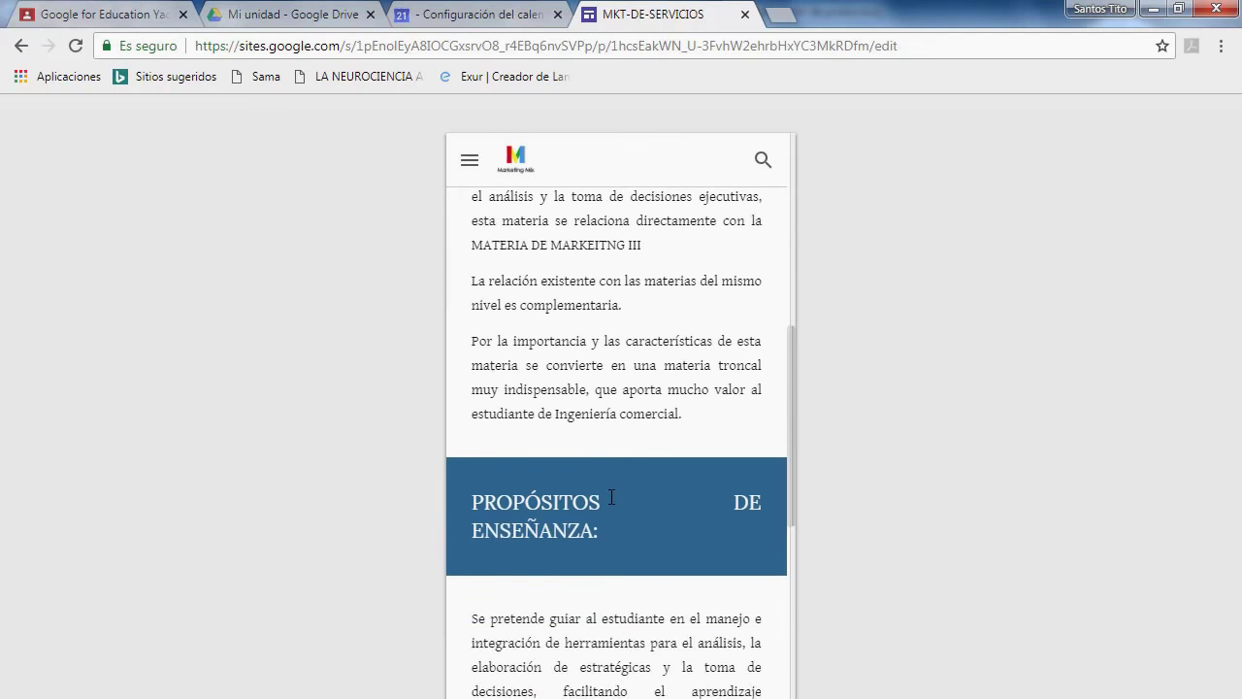
scroll(611, 497, up, 8)
scroll(627, 443, down, 10)
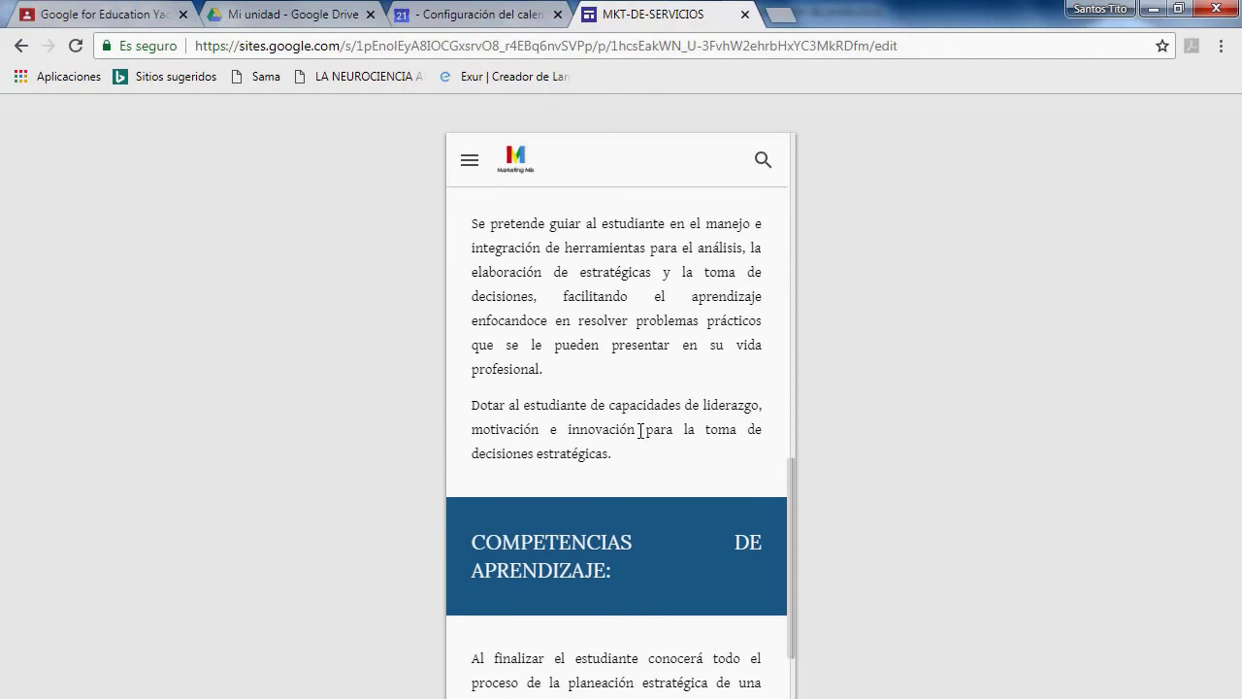
scroll(637, 433, down, 3)
scroll(634, 446, up, 12)
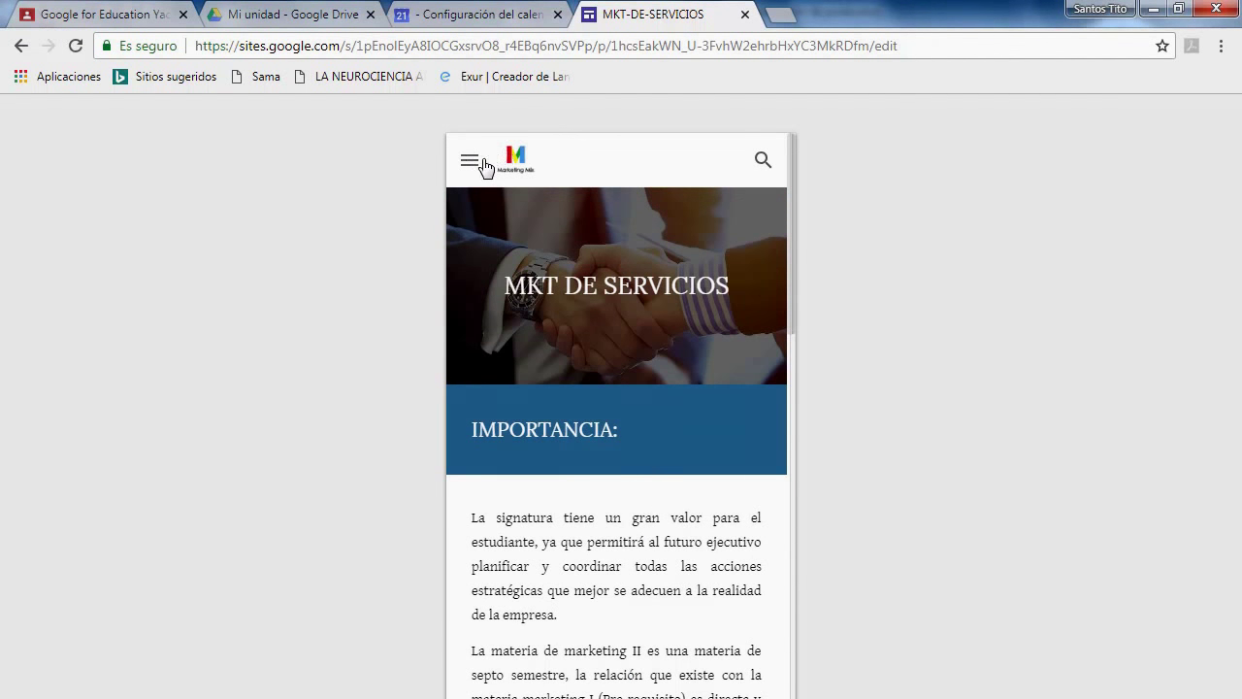
View the METODOLOGIA page's text in the phone preview.
click(484, 161)
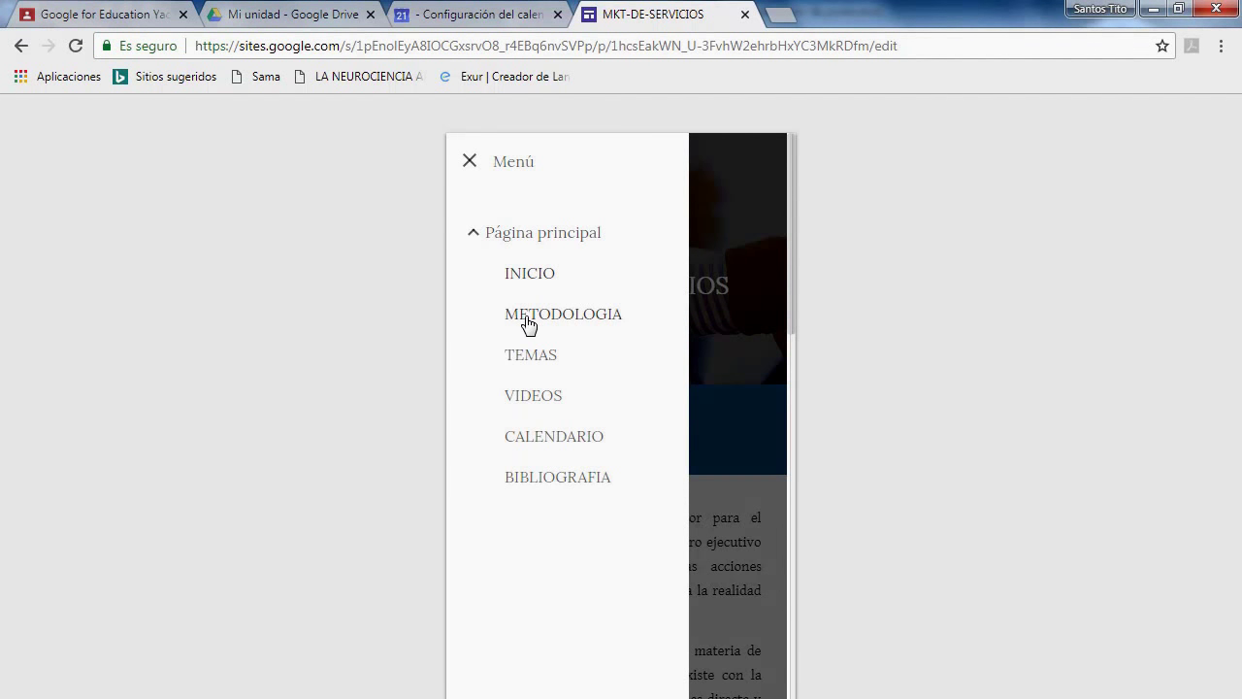
click(528, 324)
scroll(709, 344, down, 3)
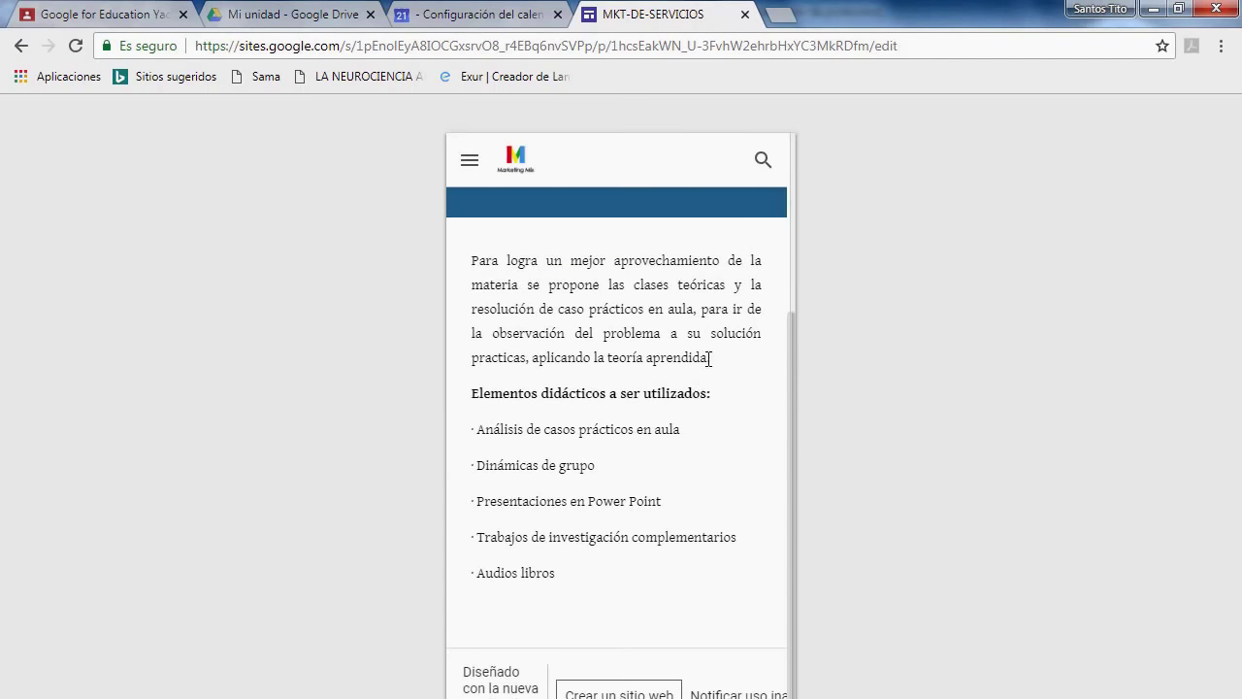
scroll(670, 487, up, 3)
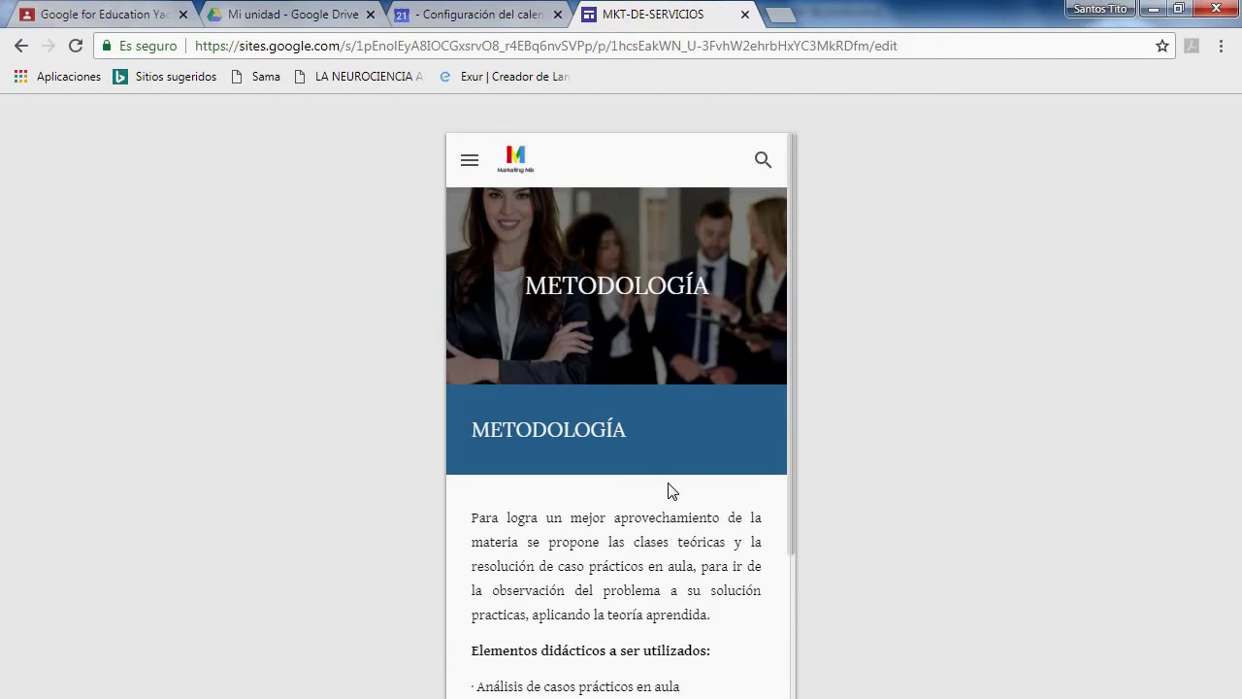
Check how the embedded documents on the TEMAS page look in the phone preview.
click(472, 163)
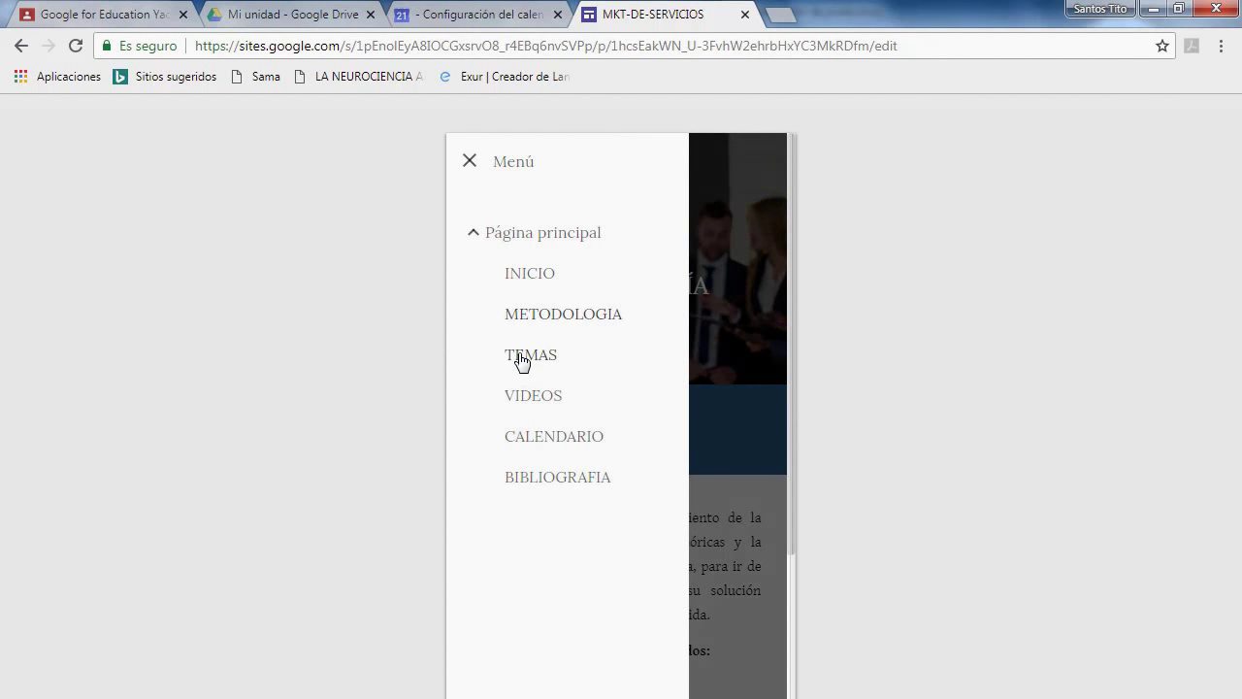
click(521, 357)
scroll(697, 340, down, 4)
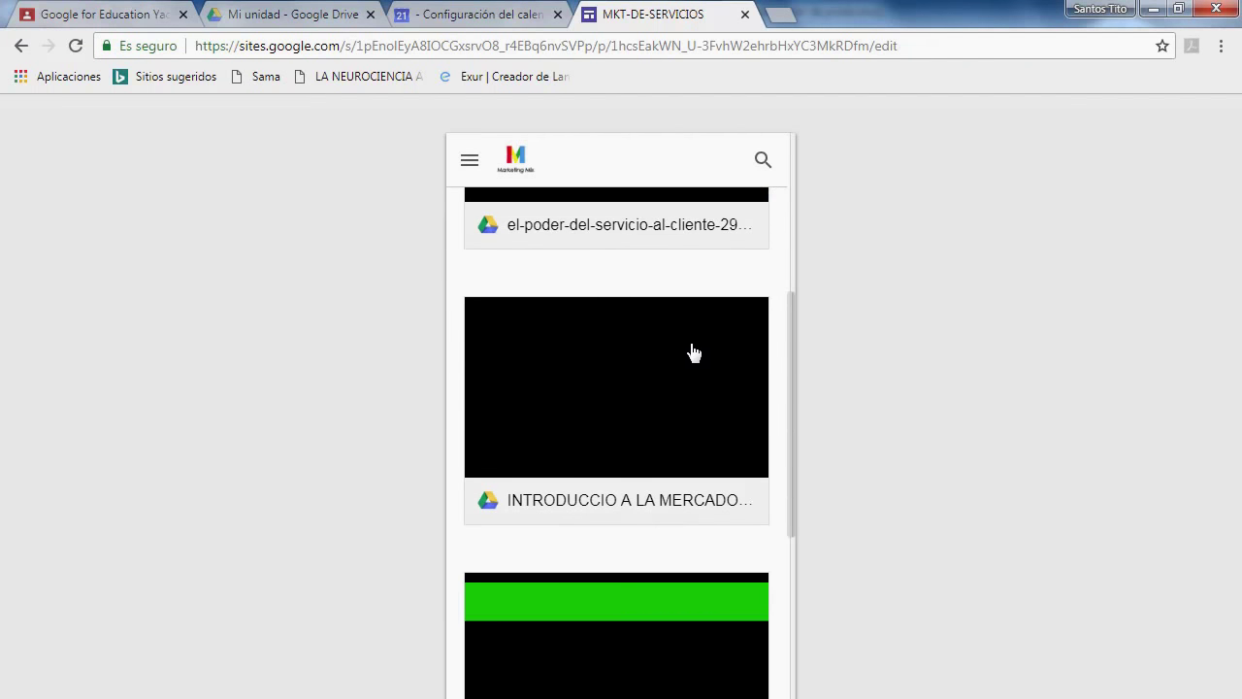
scroll(694, 352, down, 5)
scroll(667, 436, up, 3)
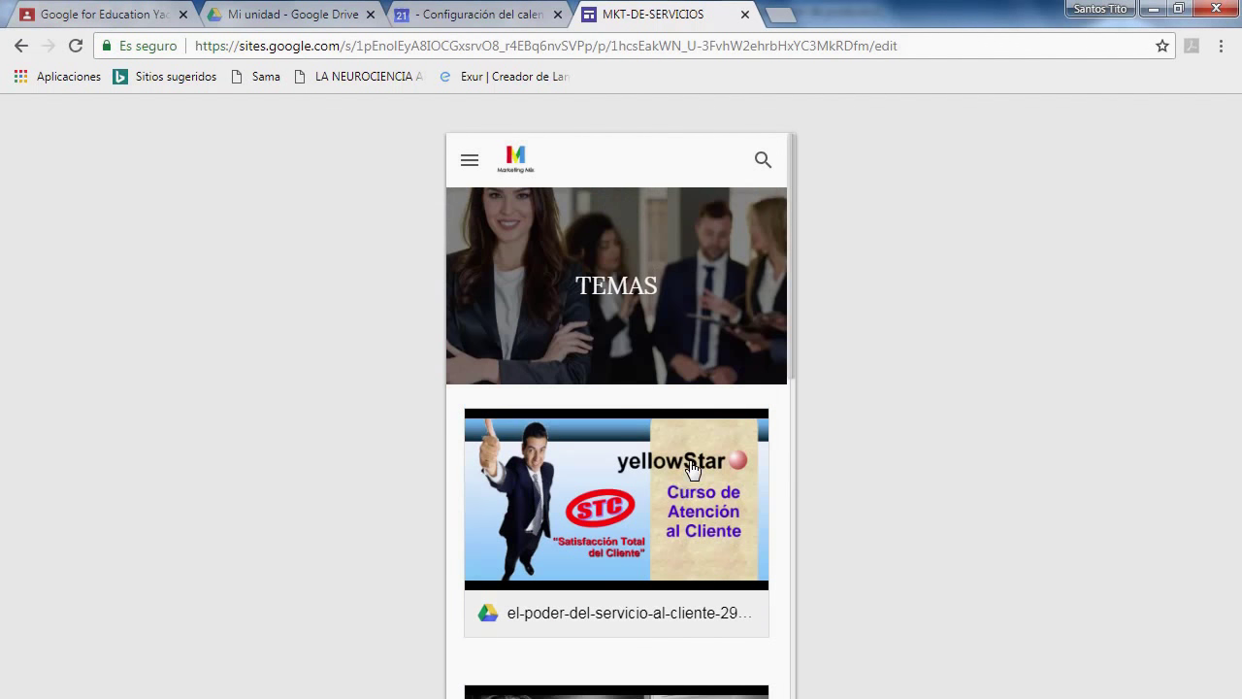
View the CALENDARIO page in the phone preview and return to the site editor.
click(471, 163)
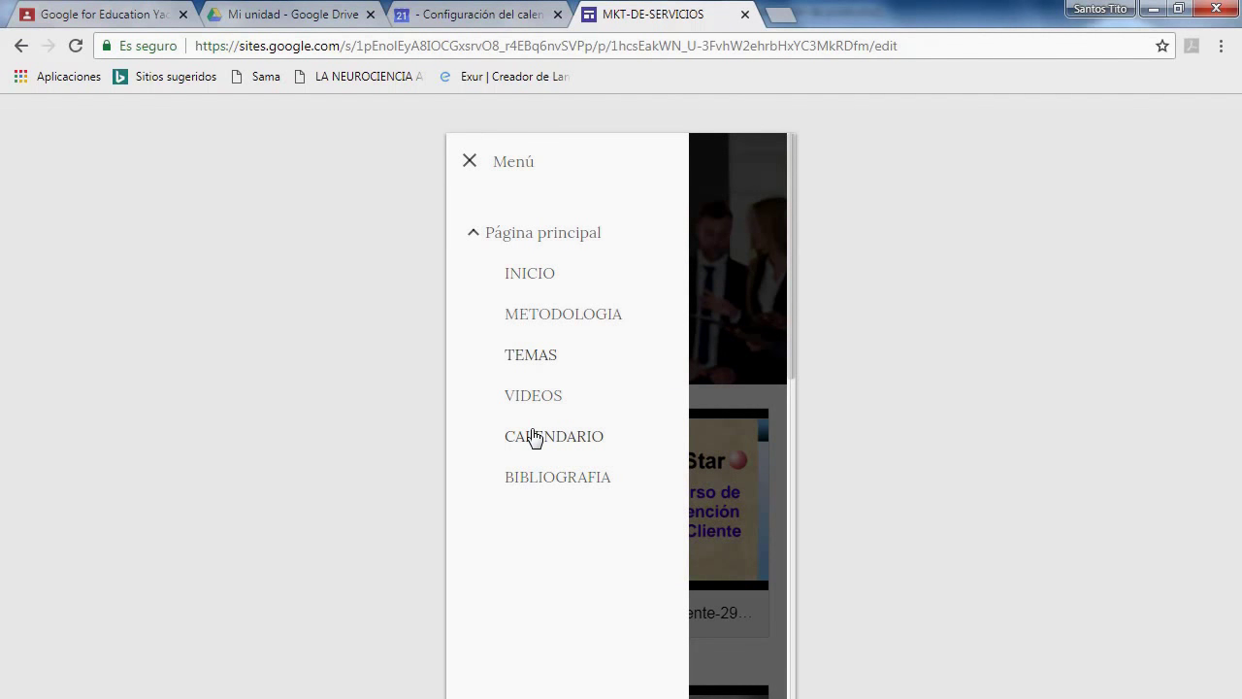
click(533, 439)
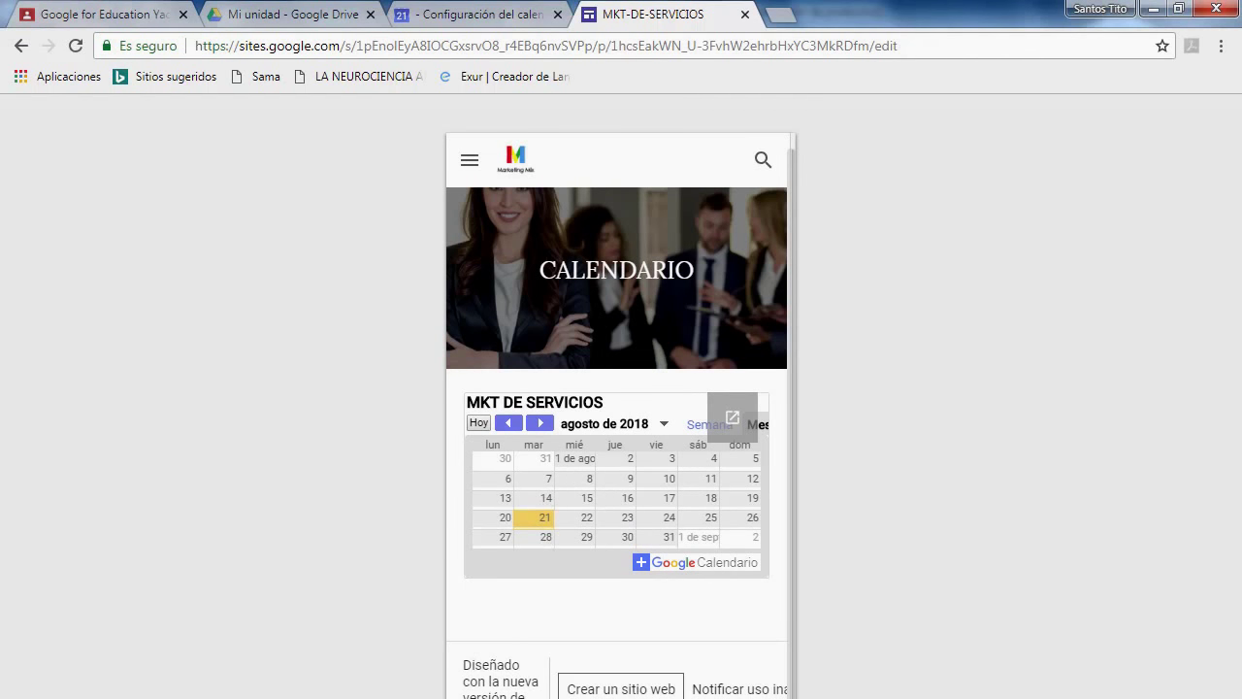
key(ctrl+shift+p)
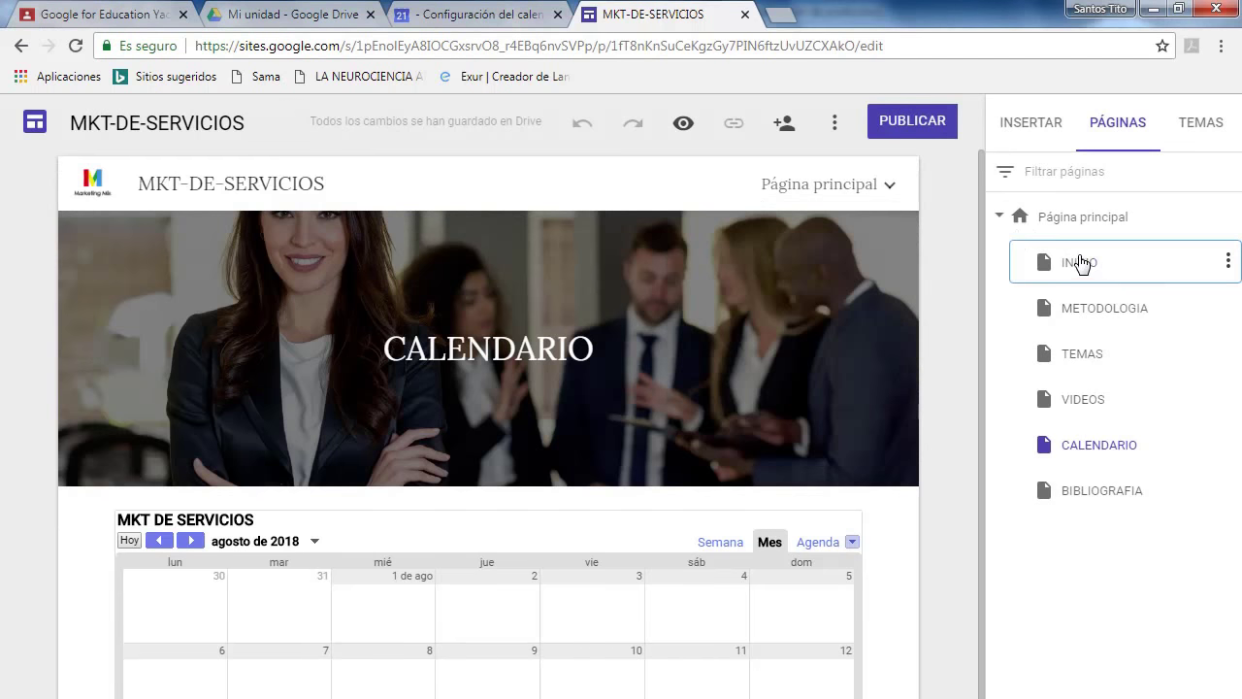
Go to the INICIO page and publish the site with the web address mkt-de-servicios.
click(1082, 264)
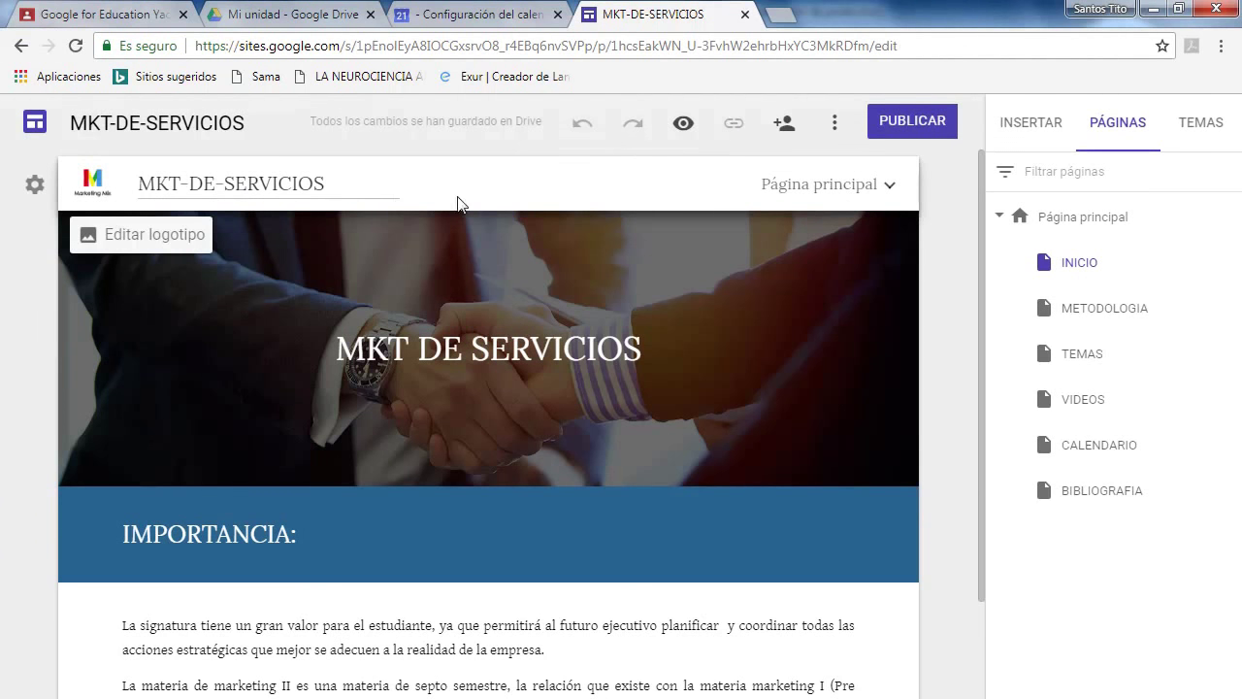
mouse_move(354, 221)
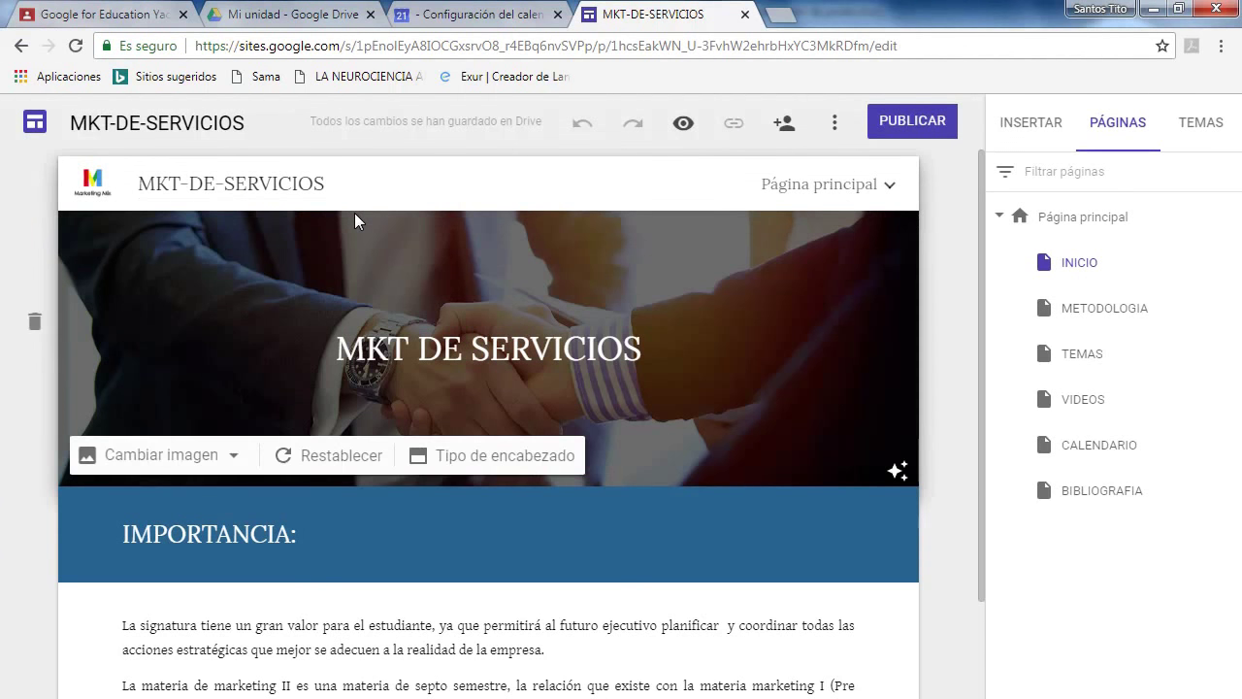
click(185, 123)
click(193, 183)
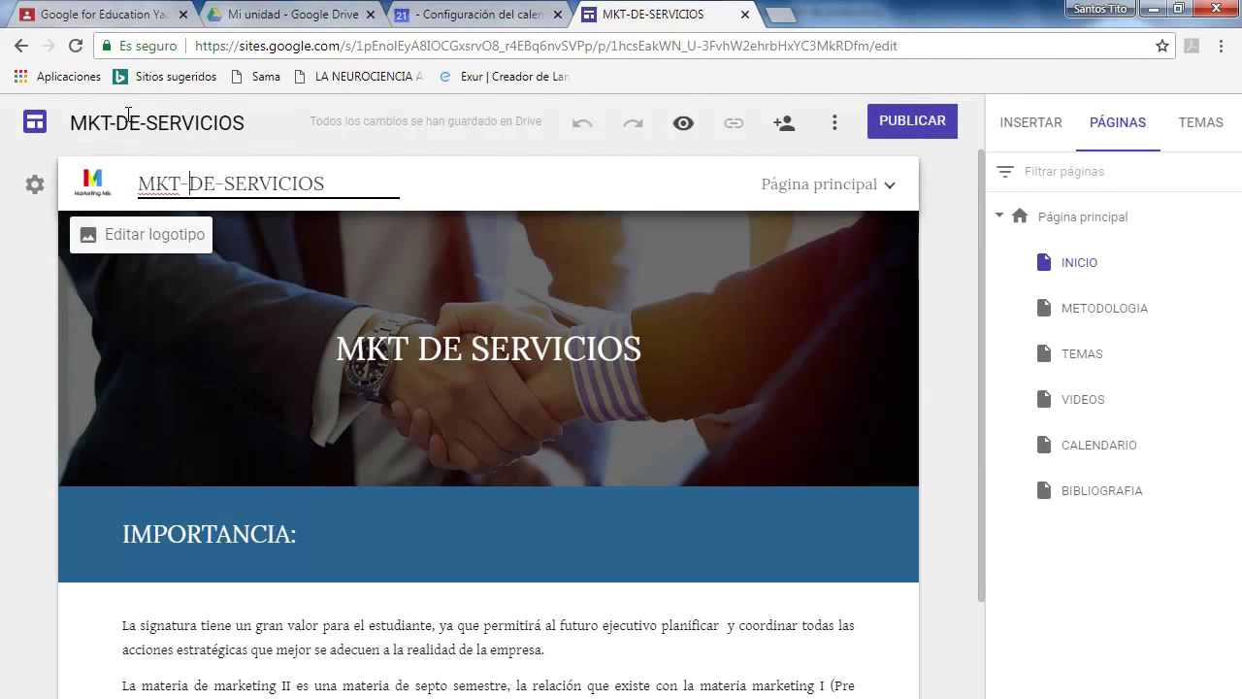
click(910, 124)
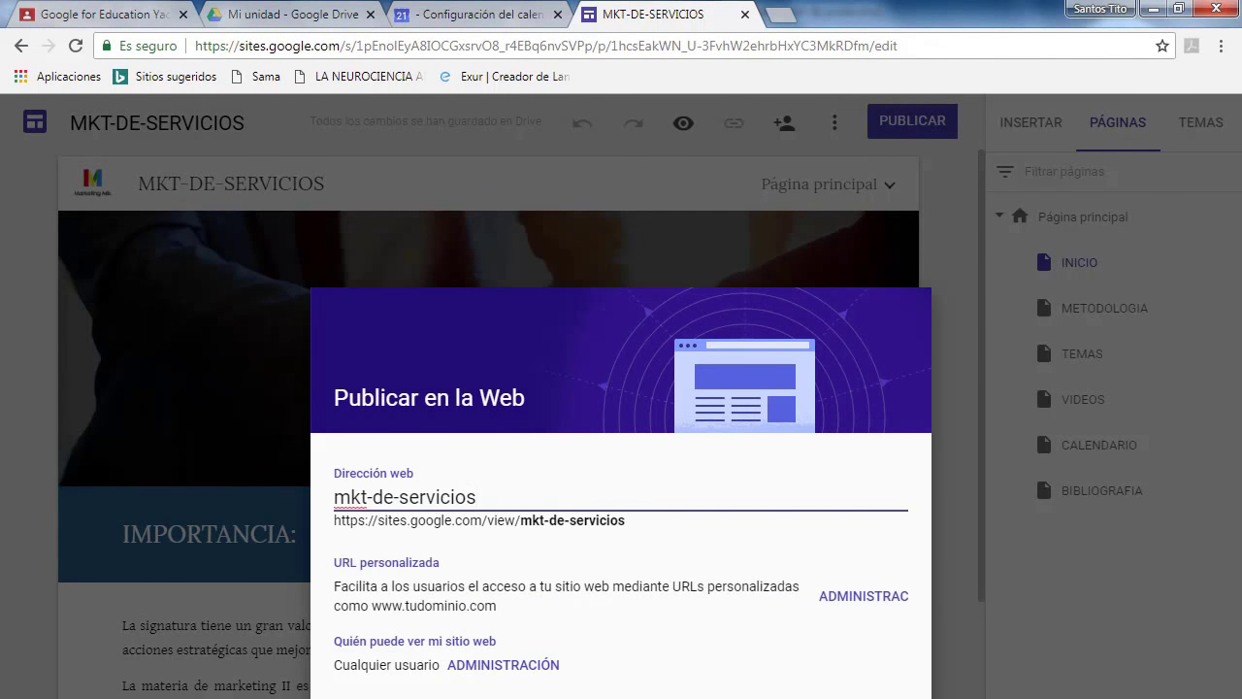
key(Return)
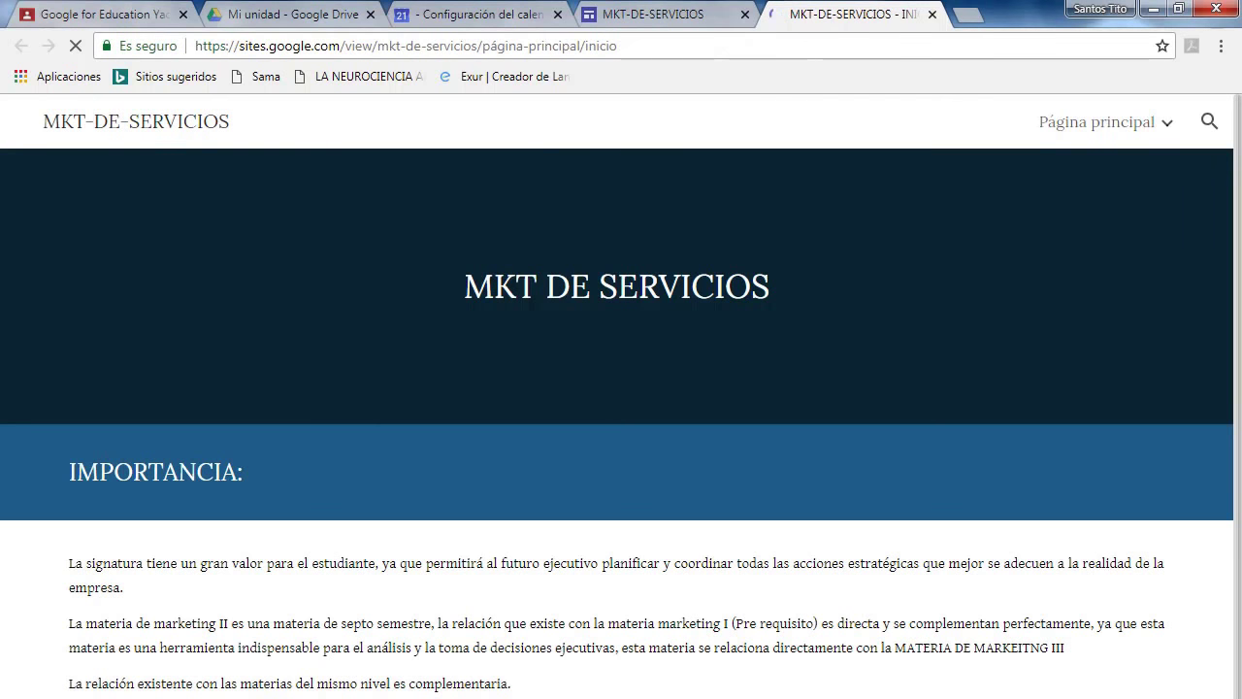
Review the published INICIO page's banner, IMPORTANCIA and PROPÓSITOS DE ENSEÑANZA sections.
scroll(928, 561, down, 3)
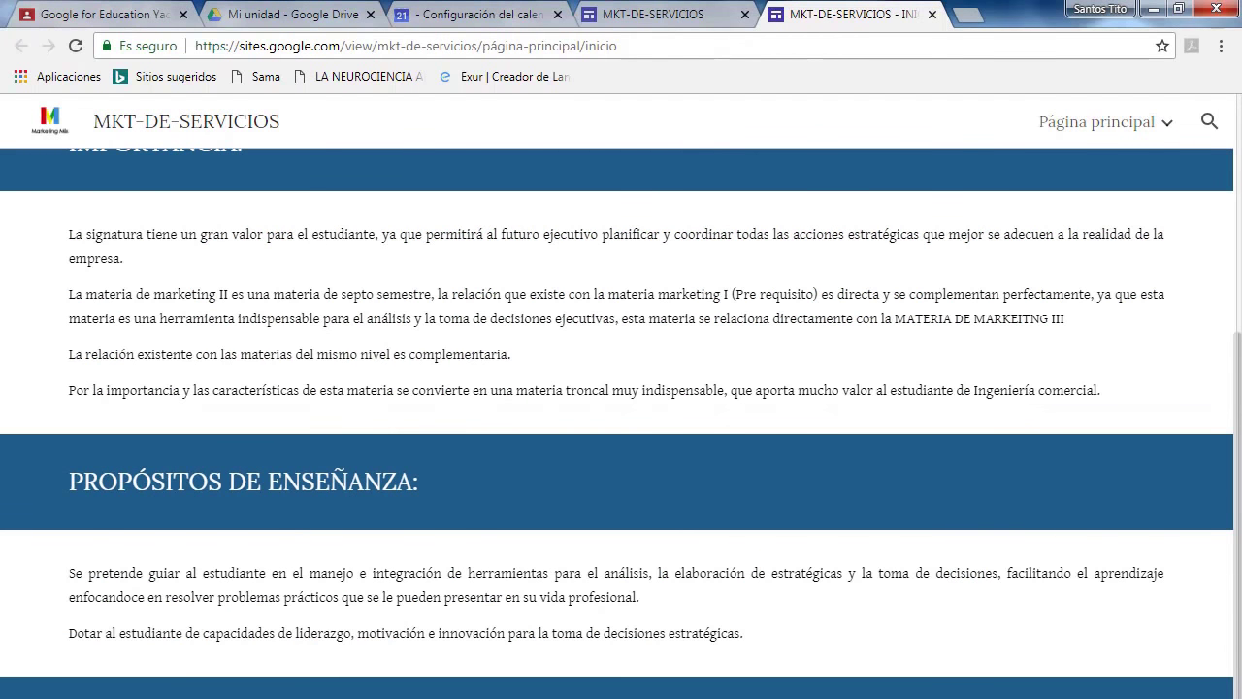
scroll(621, 423, up, 3)
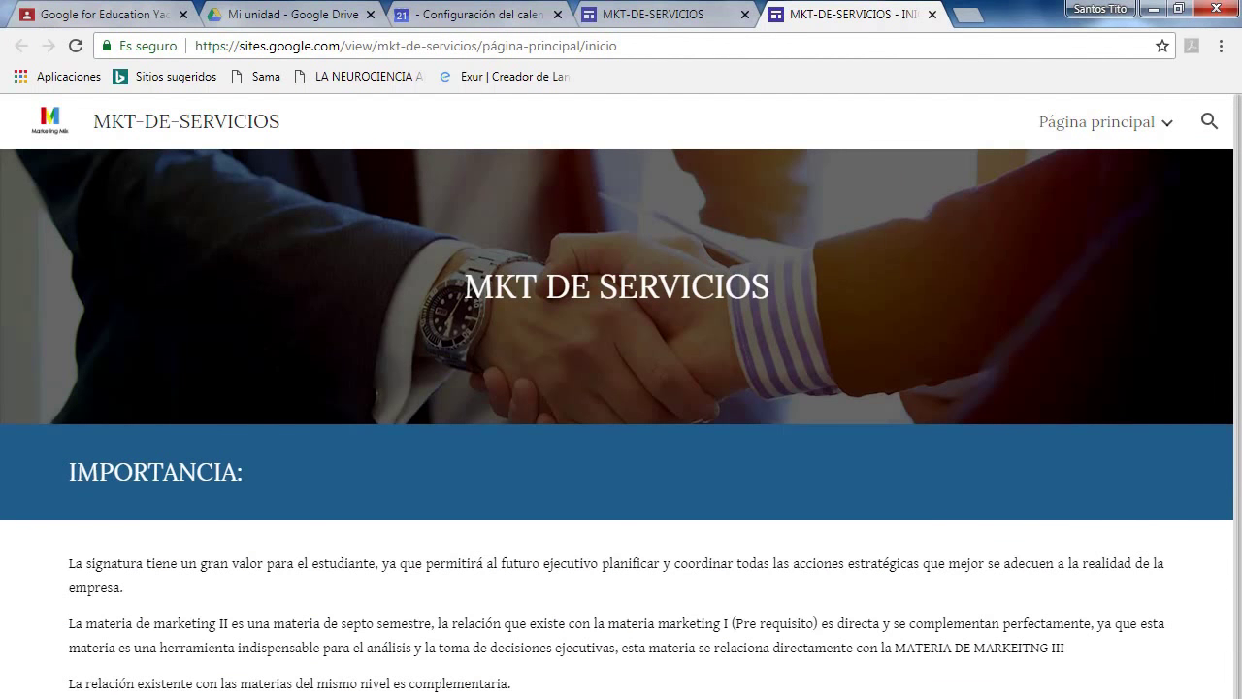
scroll(621, 423, down, 3)
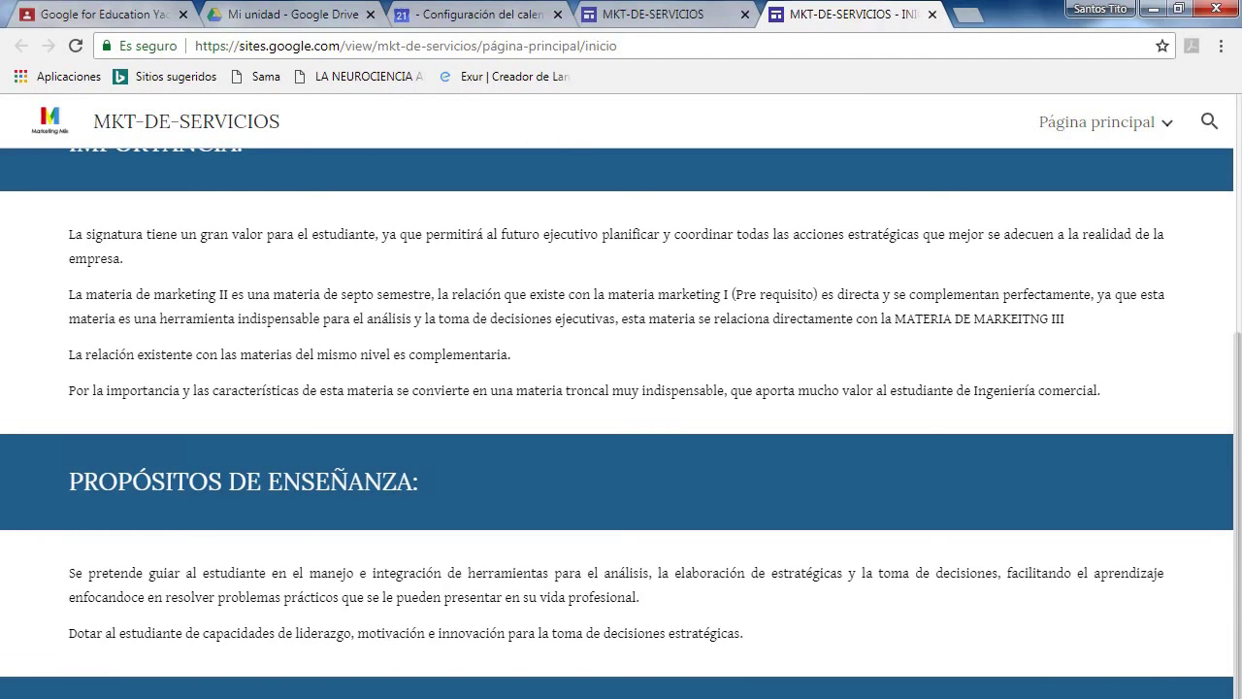
scroll(621, 423, up, 3)
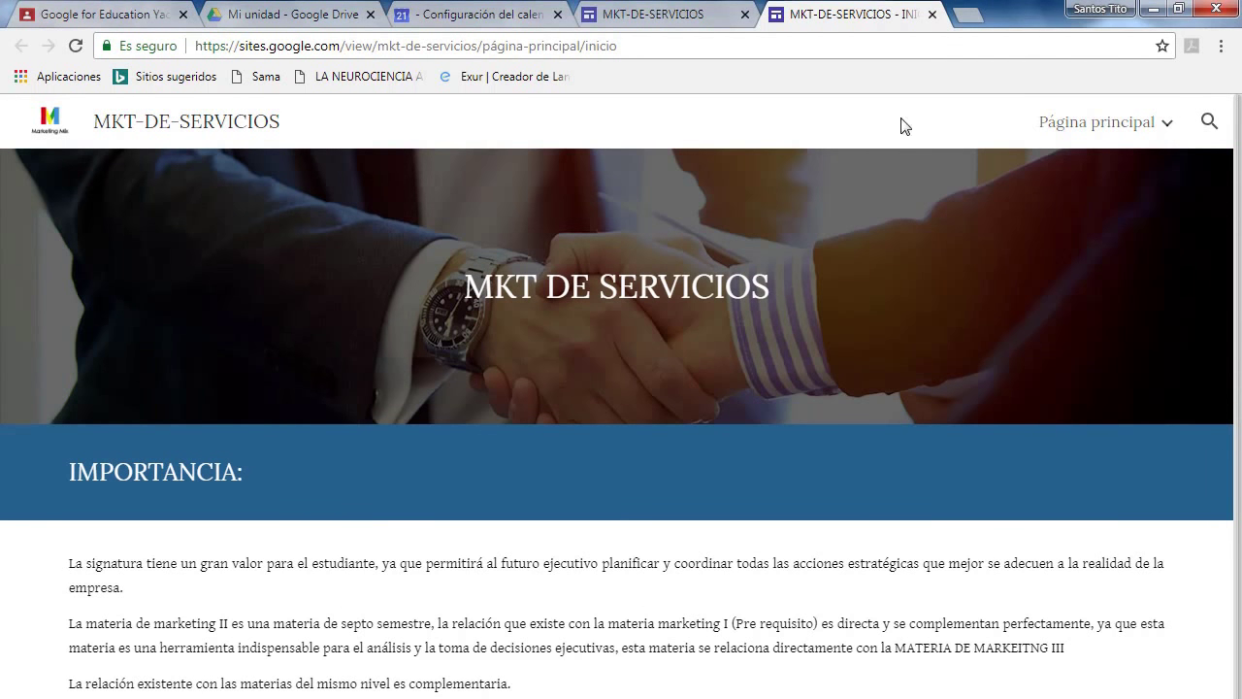
Close the published site and copy its link from the site editor.
click(931, 13)
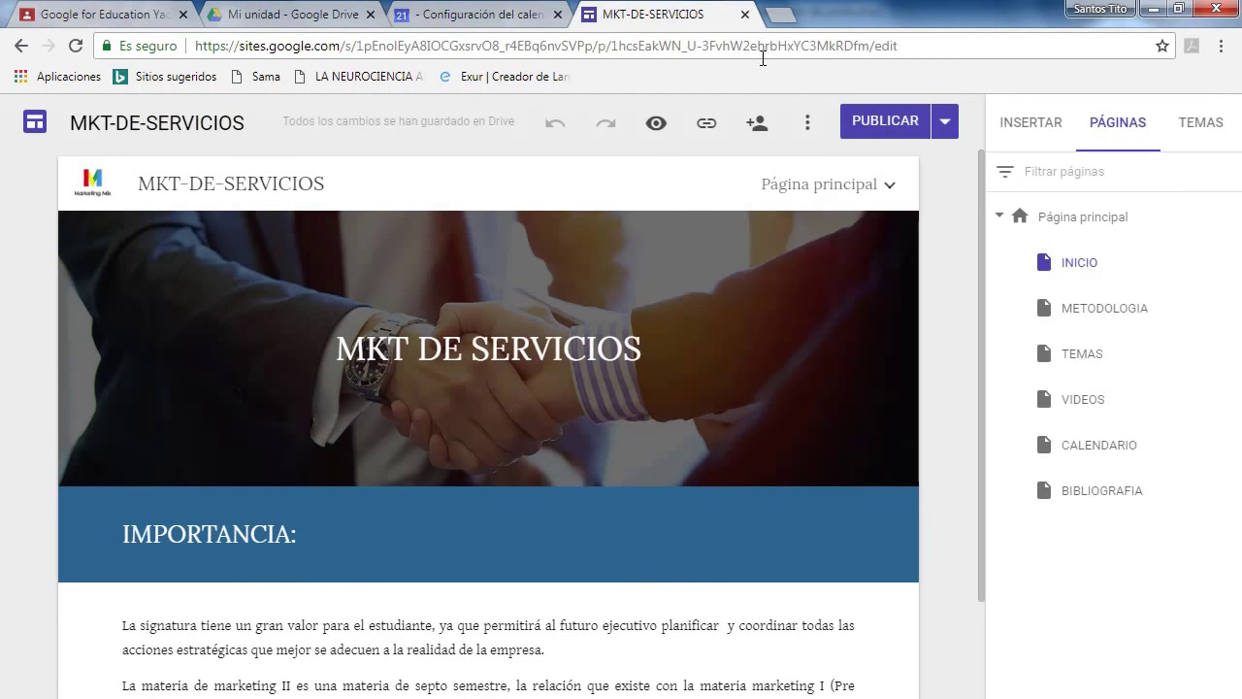
click(711, 124)
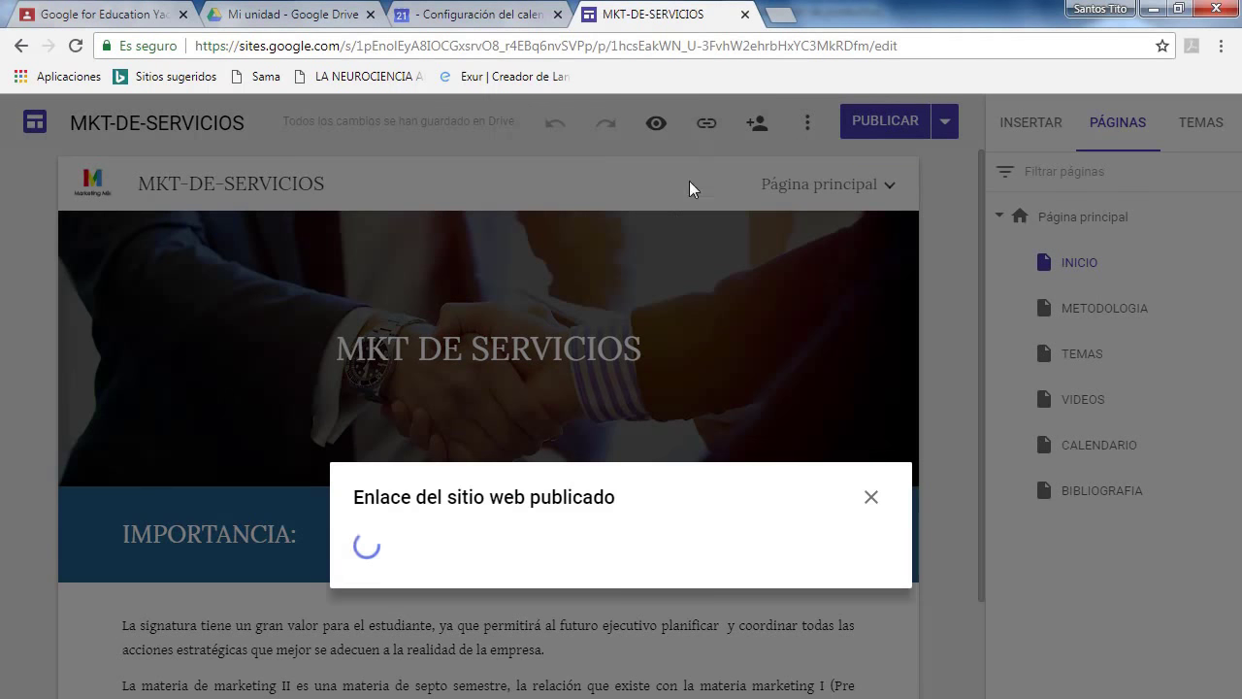
click(412, 584)
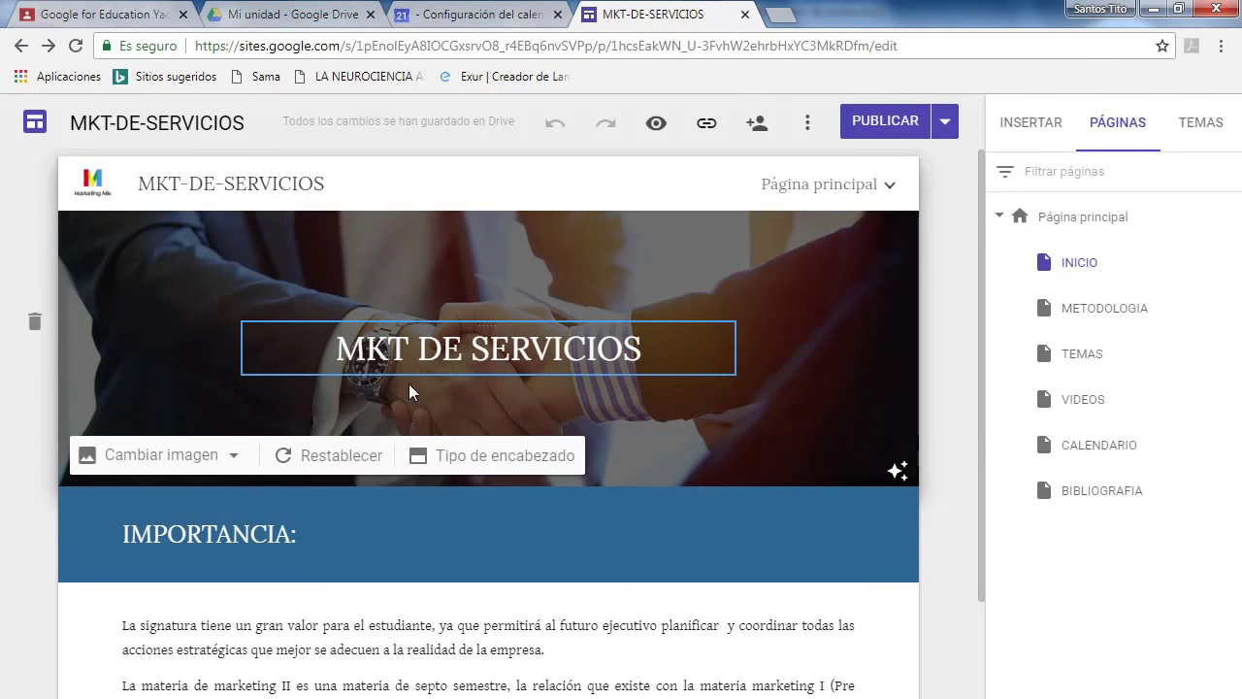
Switch to the Google for Education Yacuiba class in Google Classroom and create an announcement reading "VER PAGINA WEB DE LA MATERIA".
click(139, 15)
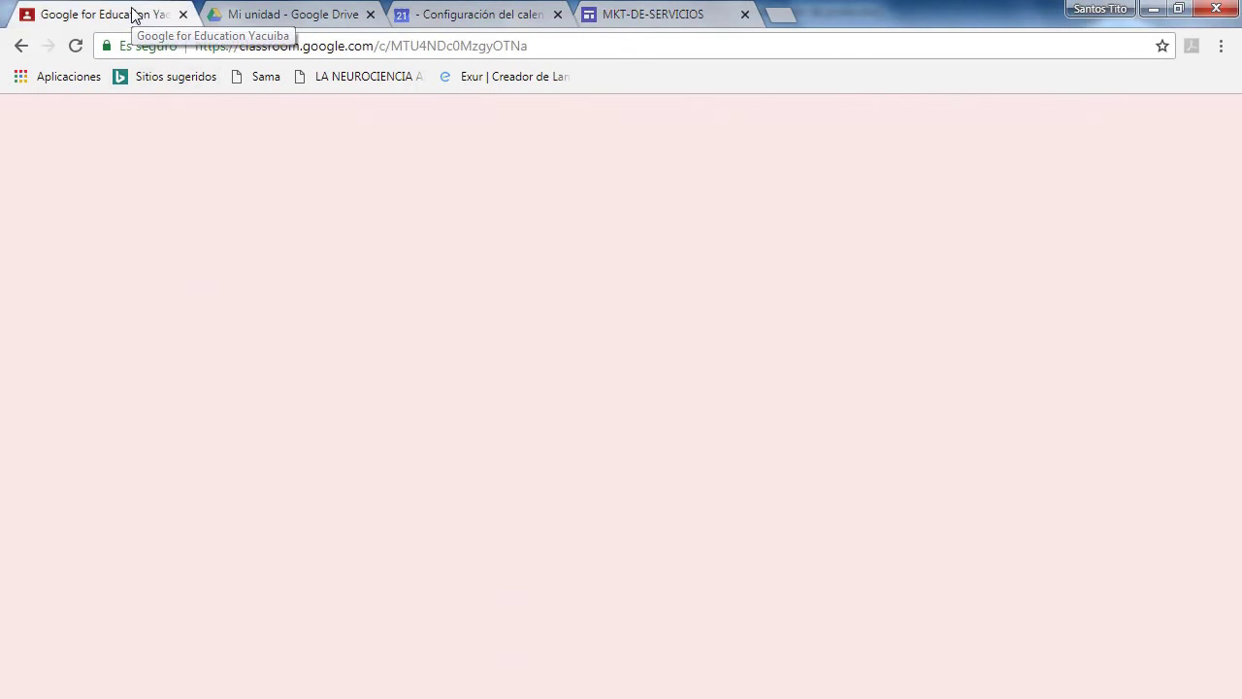
scroll(798, 615, down, 2)
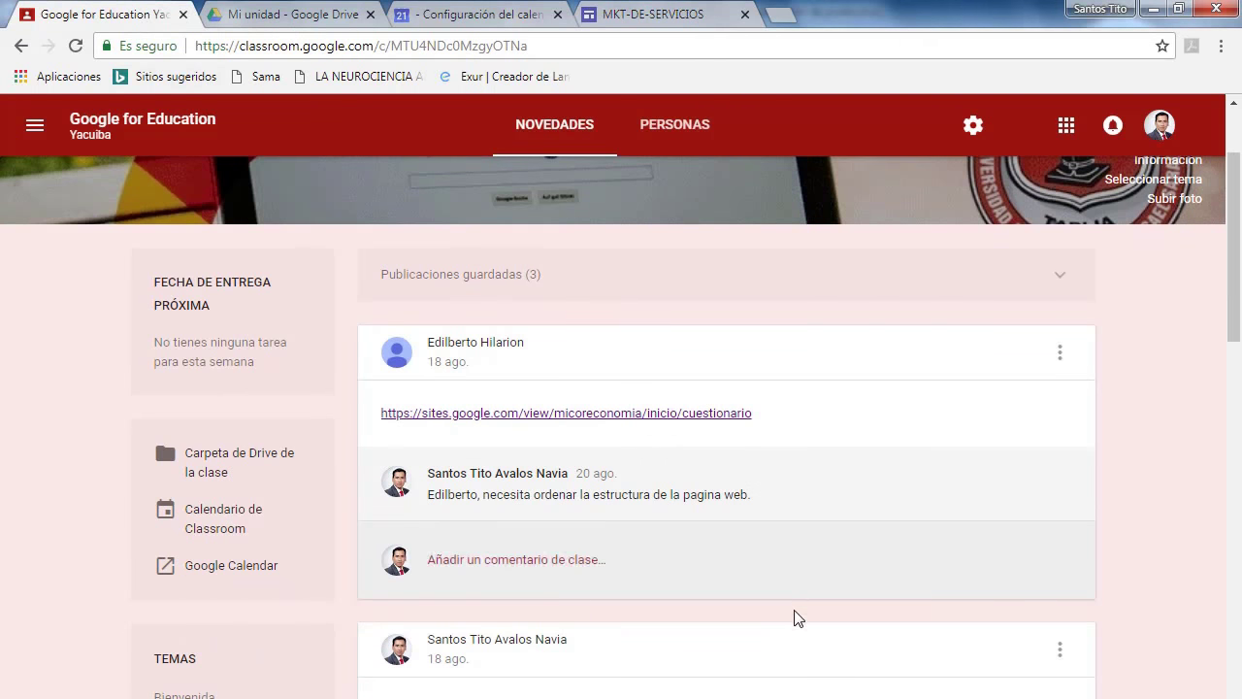
scroll(806, 624, up, 2)
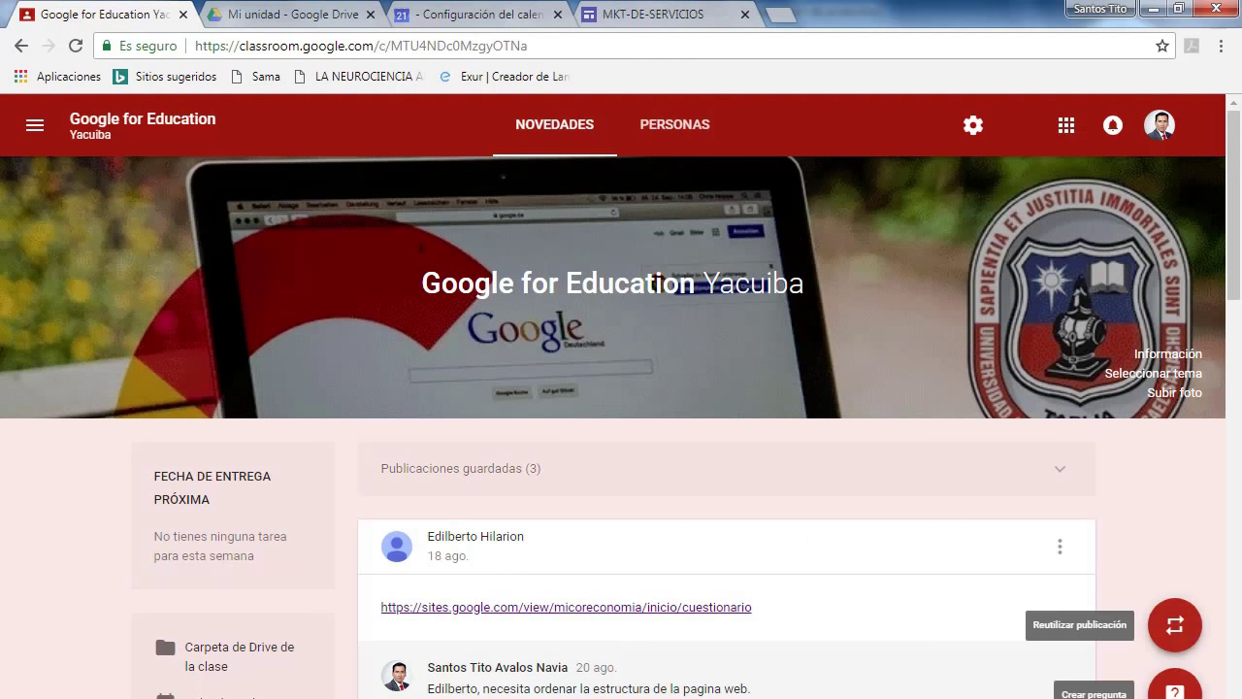
click(1175, 697)
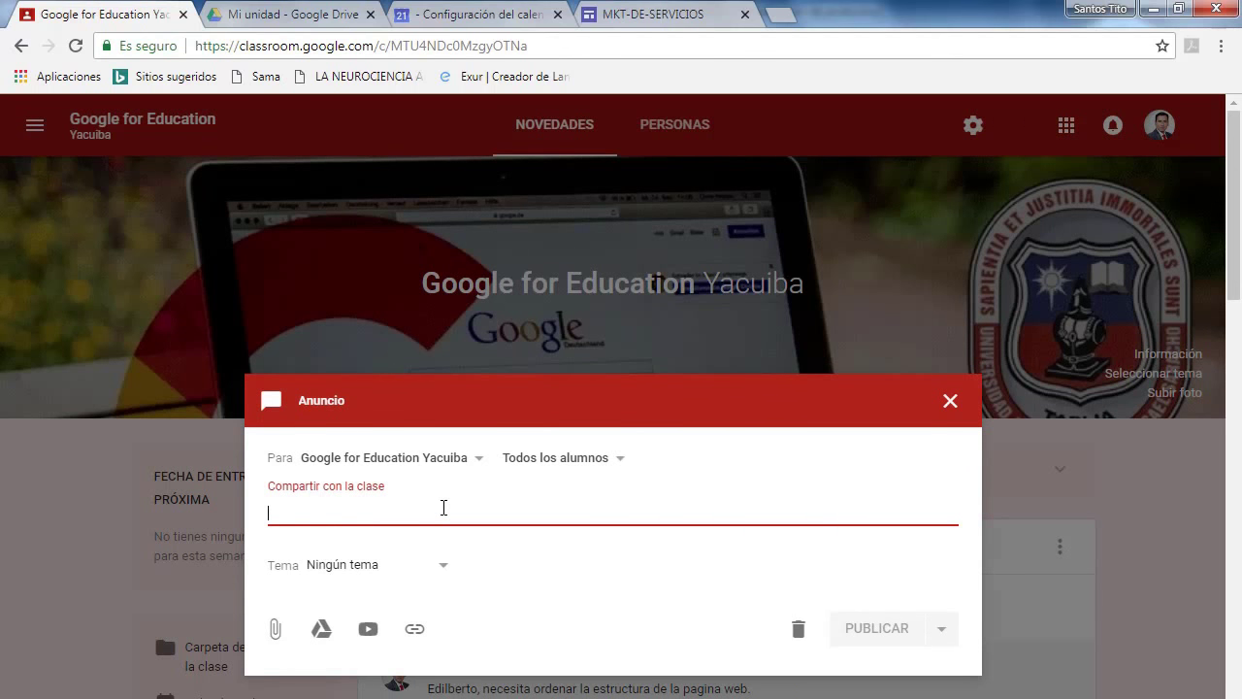
text(VER)
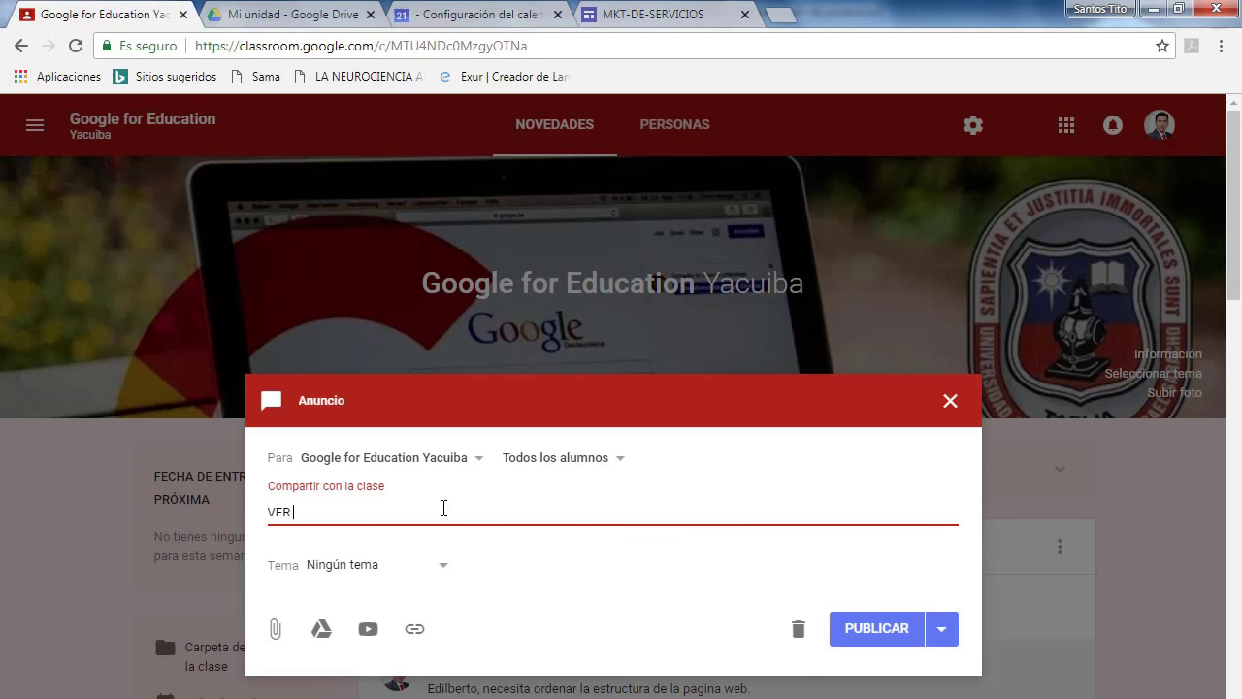
text(NA WEB DE LA MATERIA)
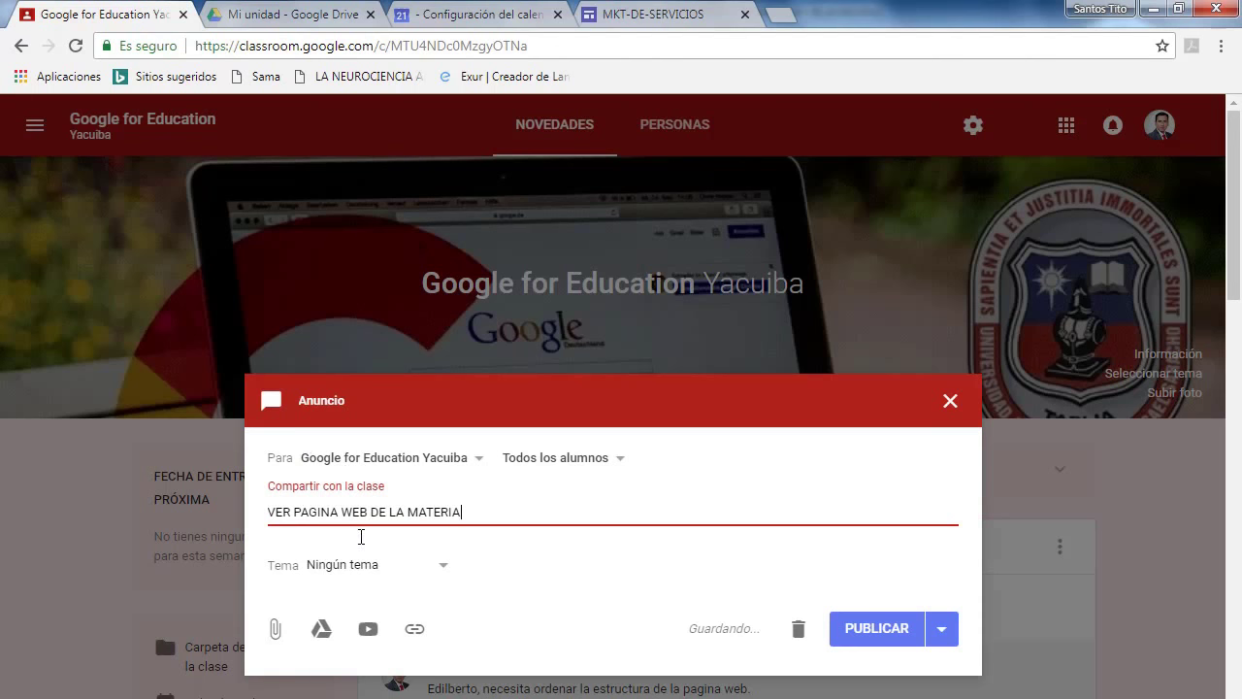
click(446, 572)
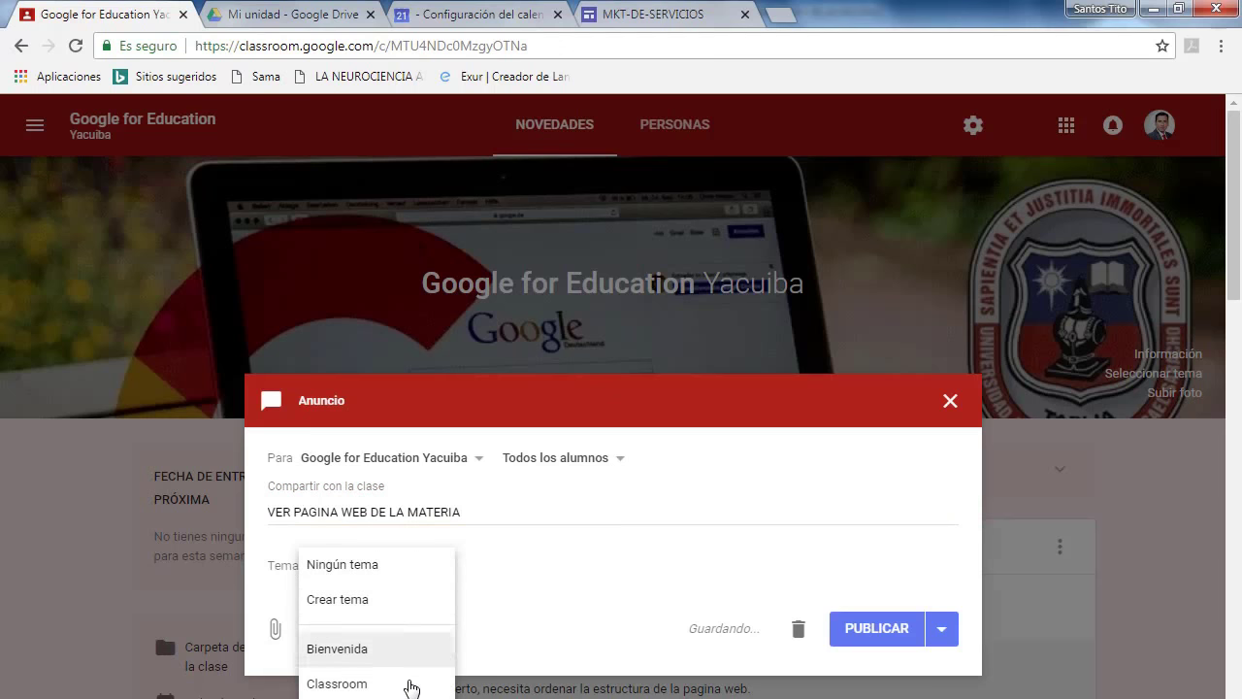
scroll(407, 619, down, 5)
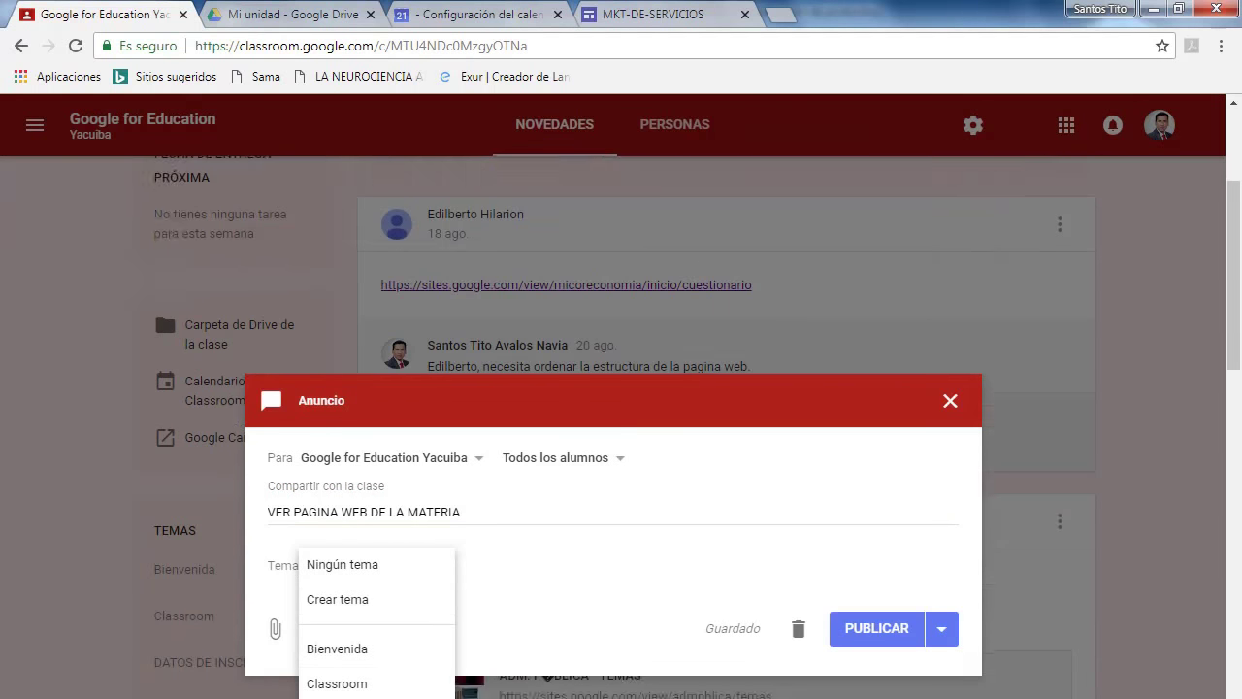
scroll(475, 652, up, 3)
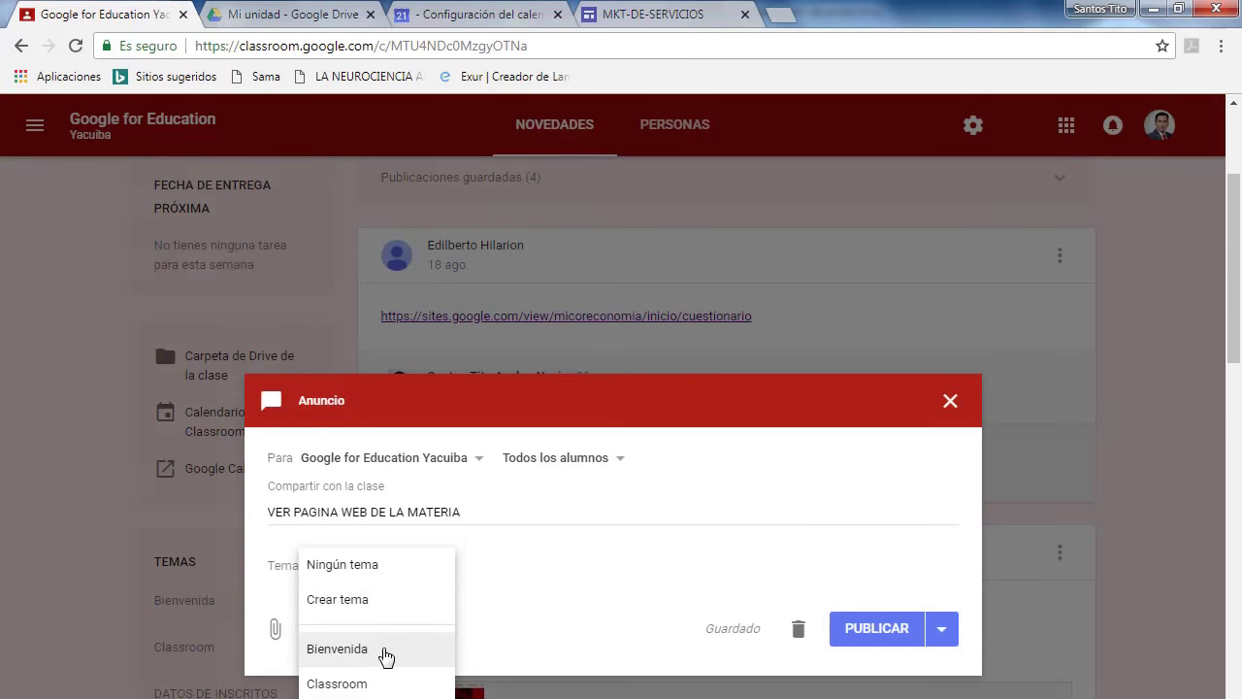
scroll(384, 679, down, 2)
scroll(377, 680, down, 5)
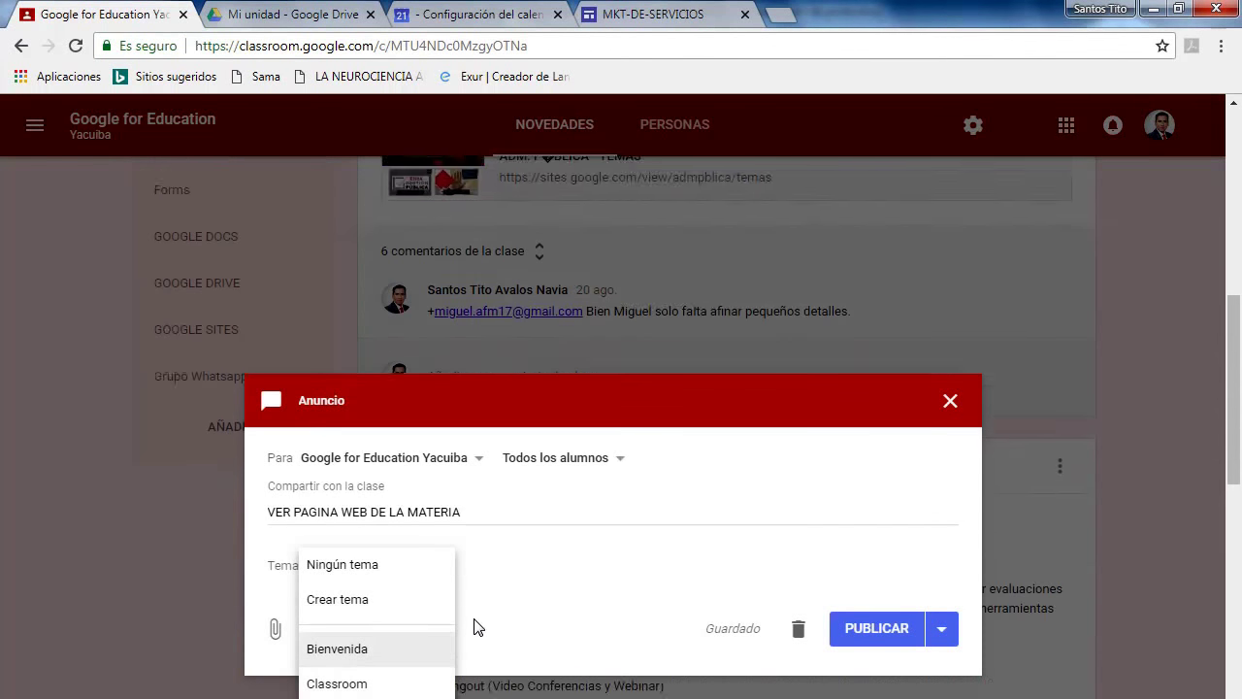
click(640, 432)
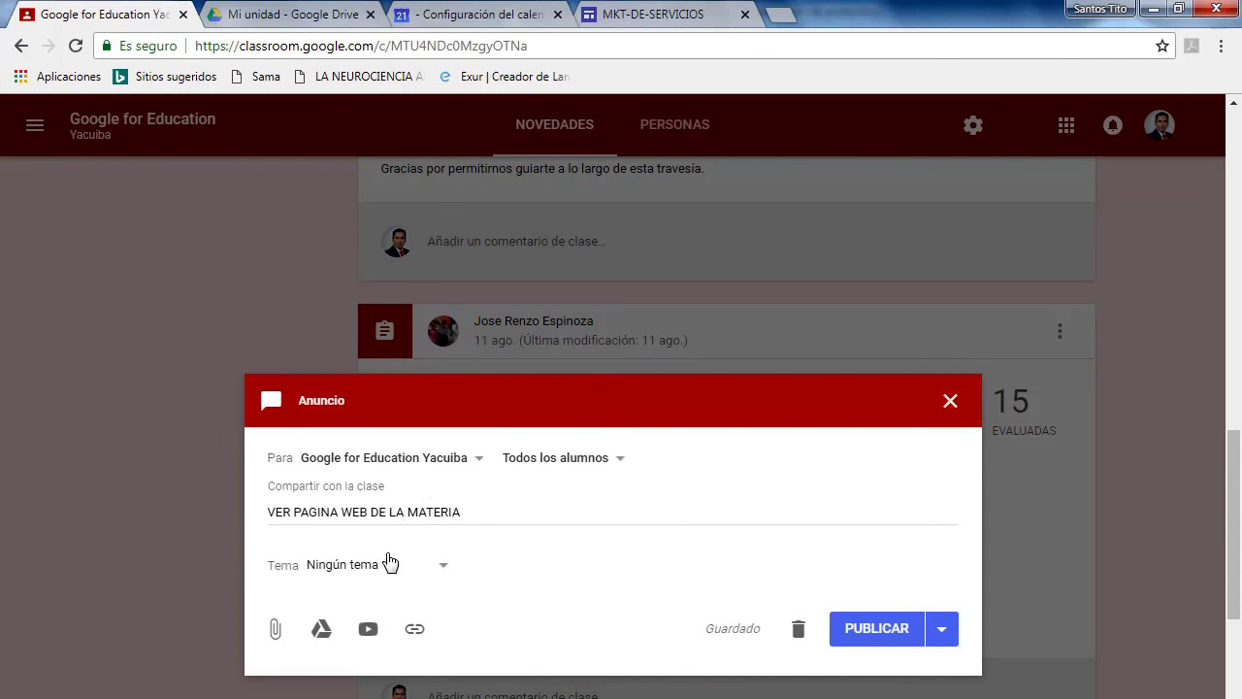
click(443, 567)
scroll(385, 608, down, 5)
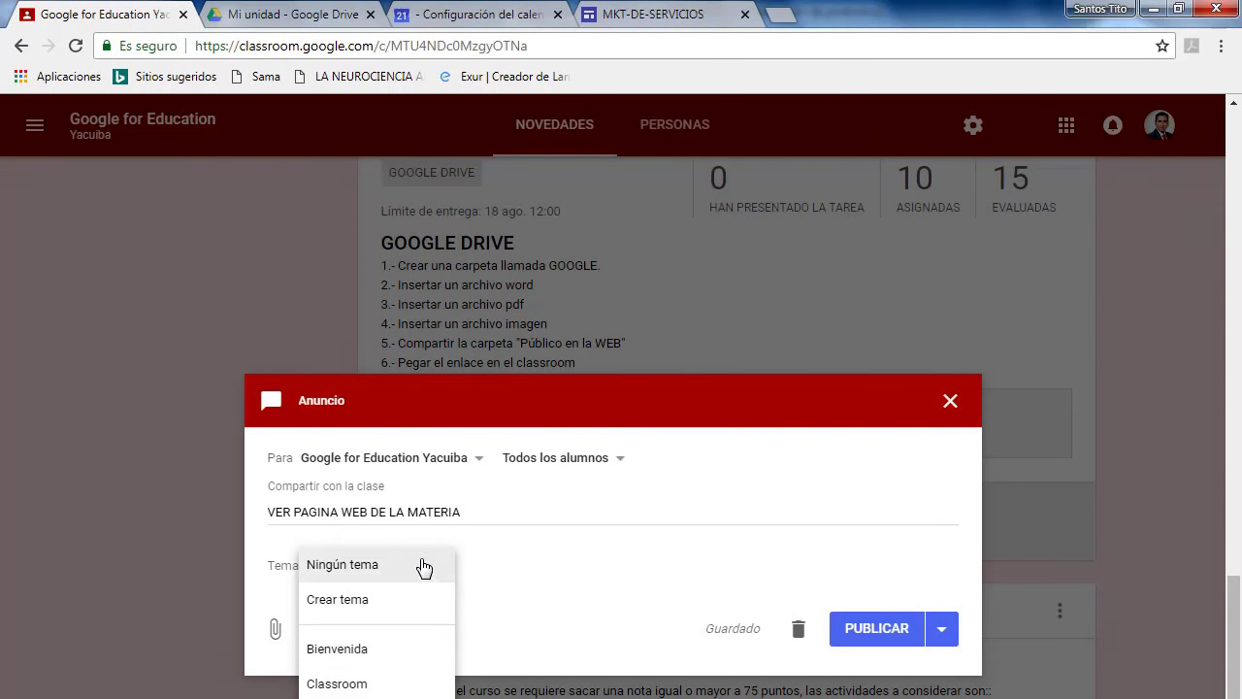
click(386, 601)
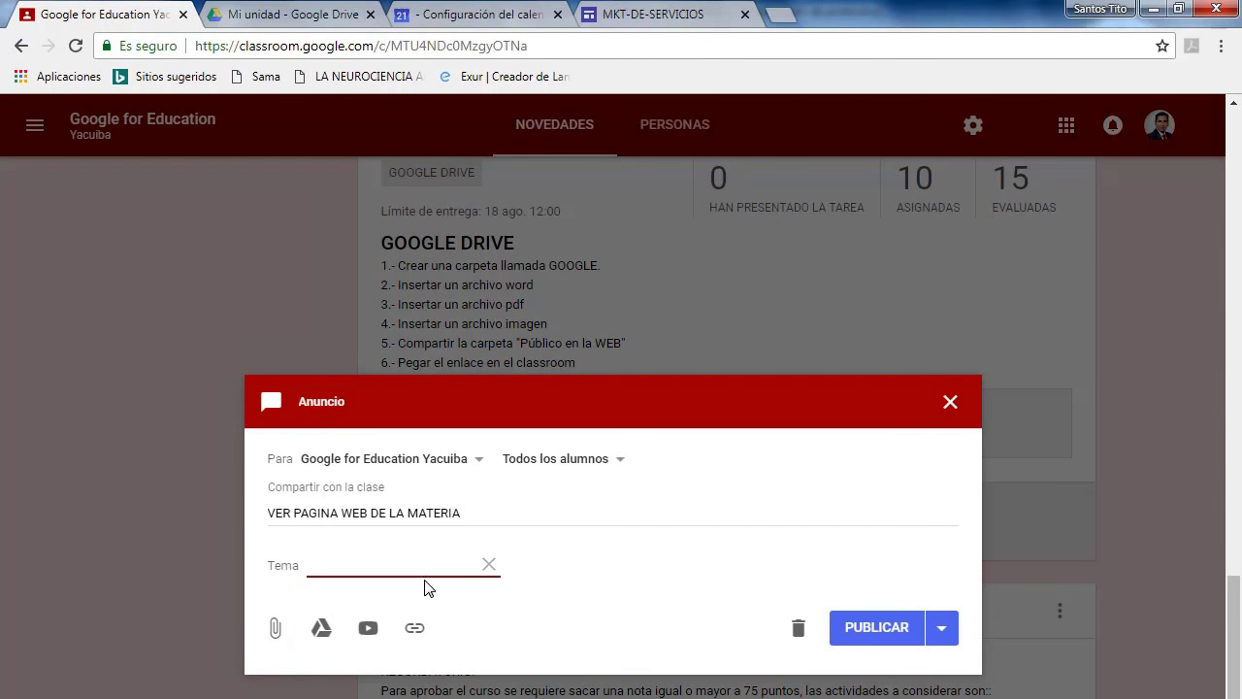
click(489, 564)
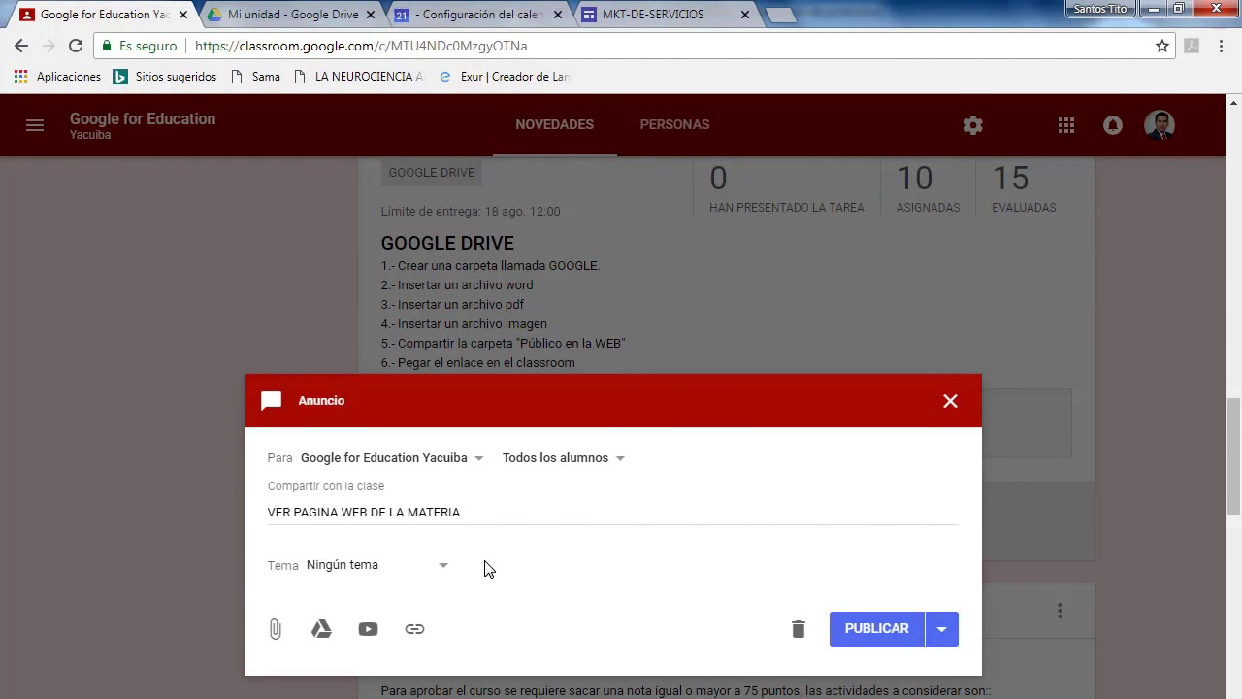
click(415, 629)
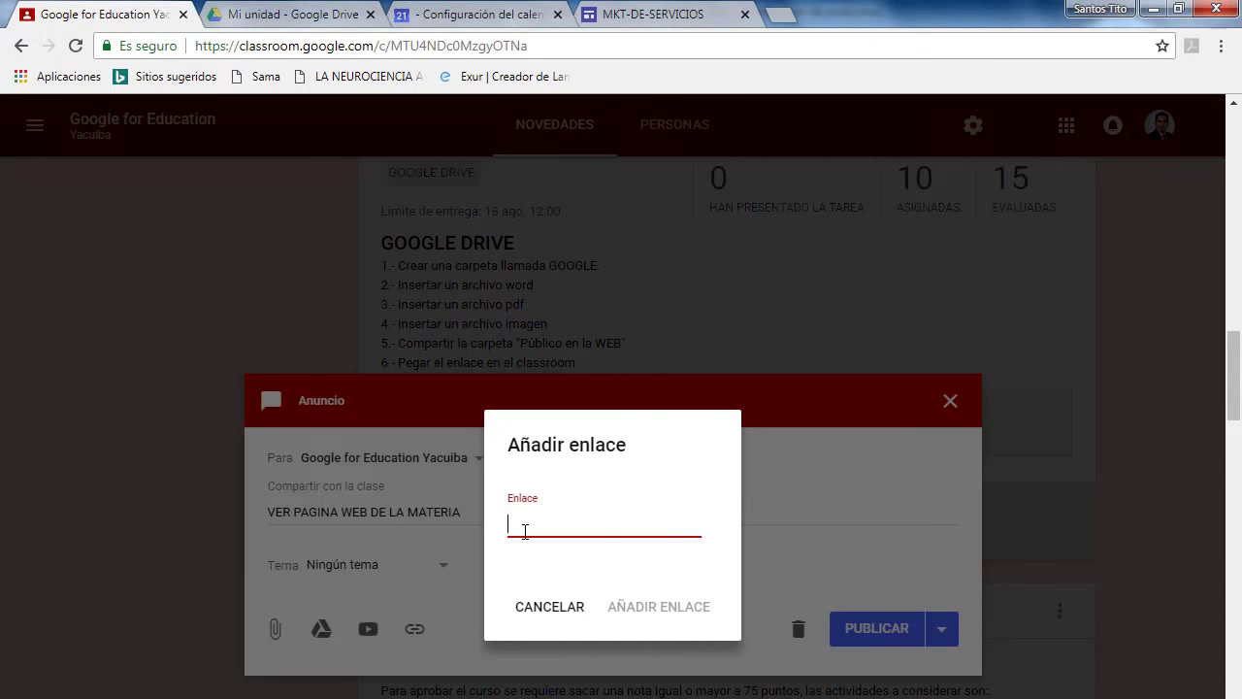
text(https://sites.google.com/view/mkt-de-servicios/p%C3%A1gina-principal/inicio)
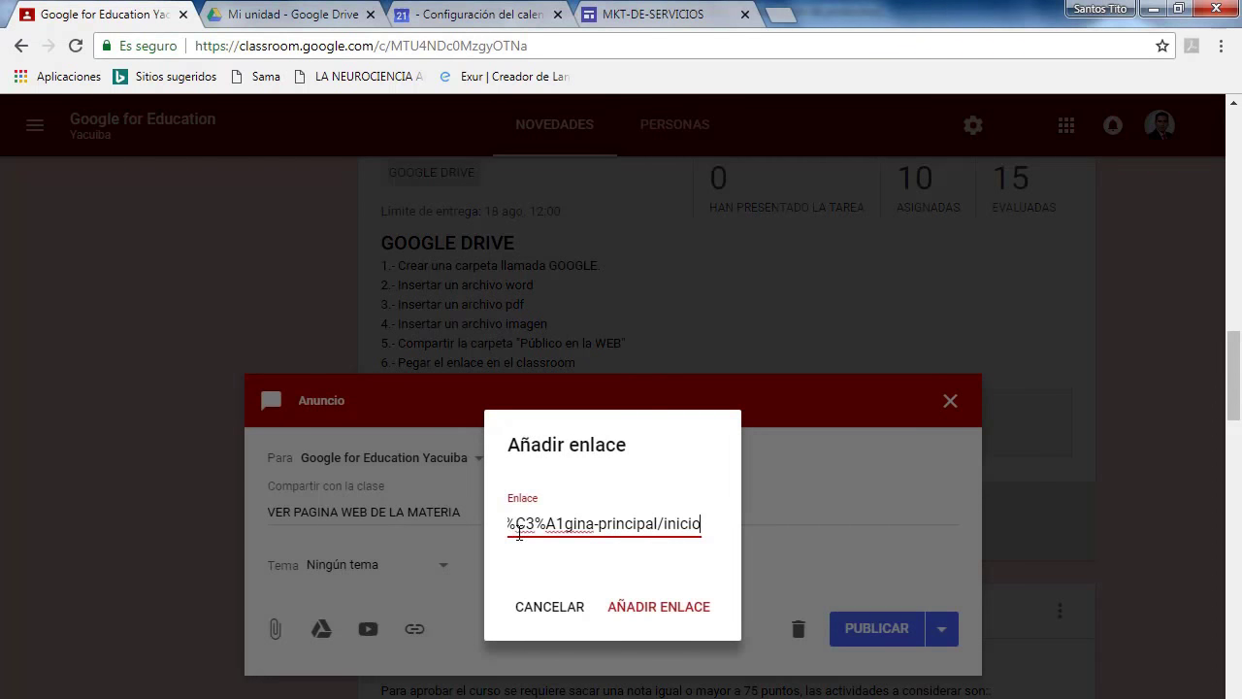
click(642, 607)
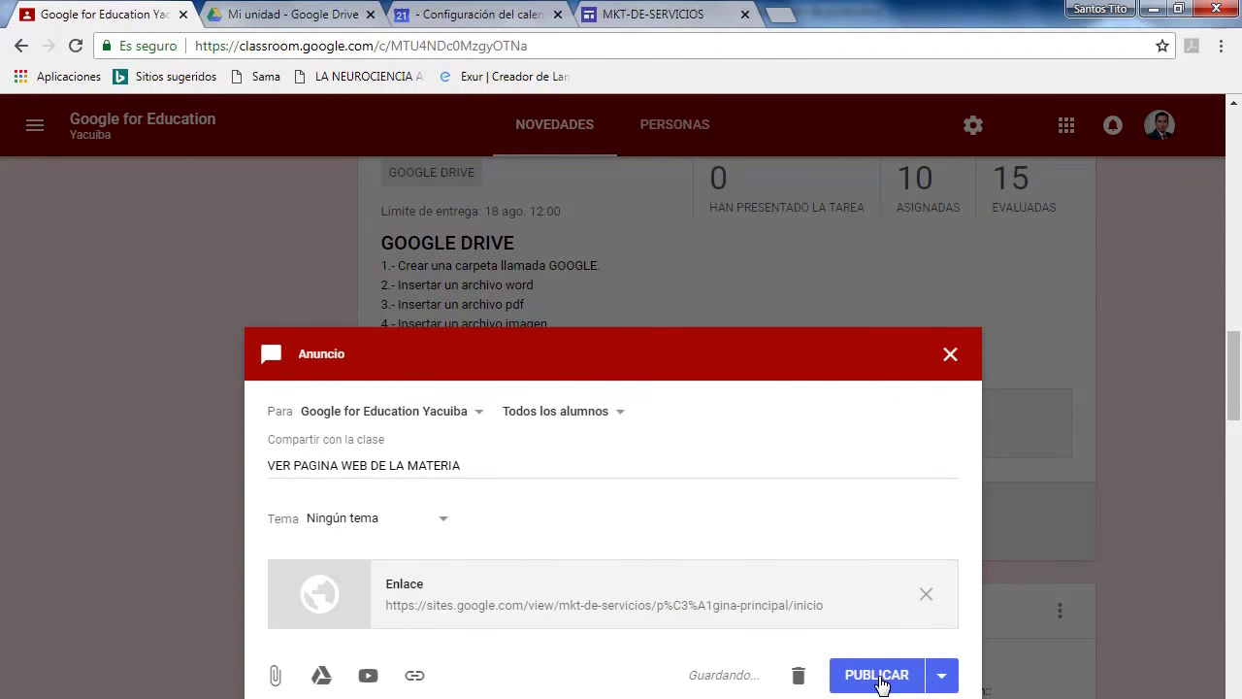
click(880, 683)
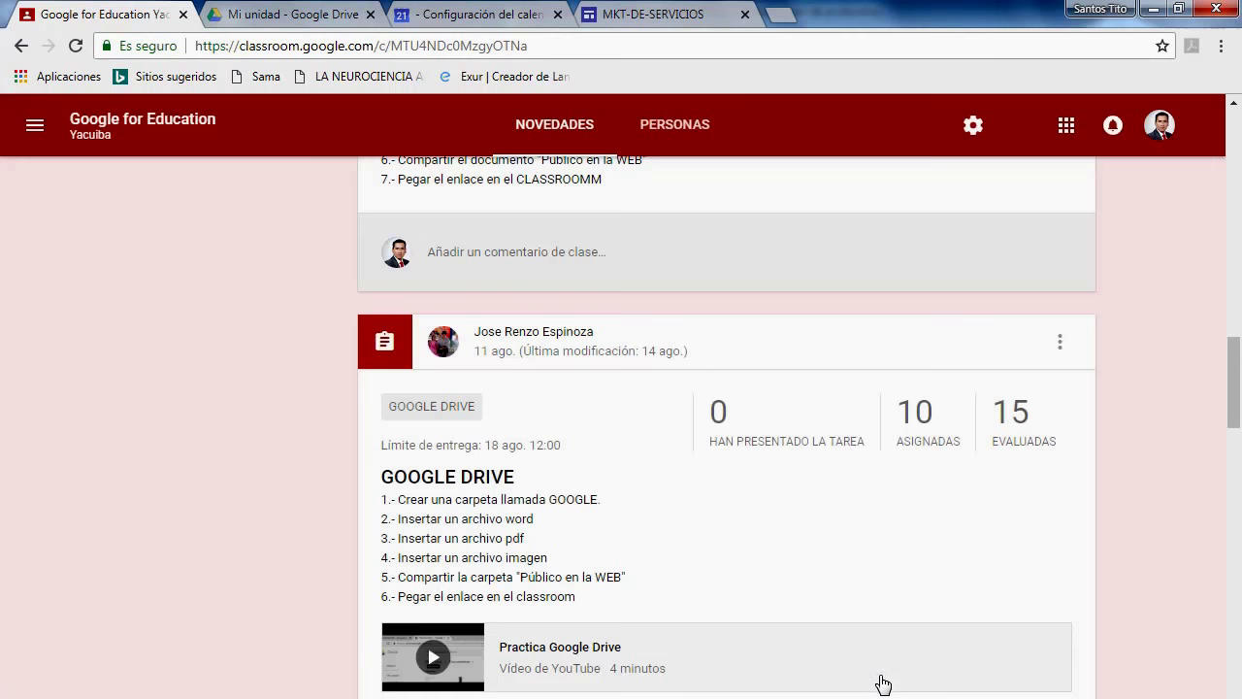
Open the MKT-DE-SERVICIOS - INICIO link from the published announcement in the class stream and look over the INICIO page.
scroll(894, 687, up, 15)
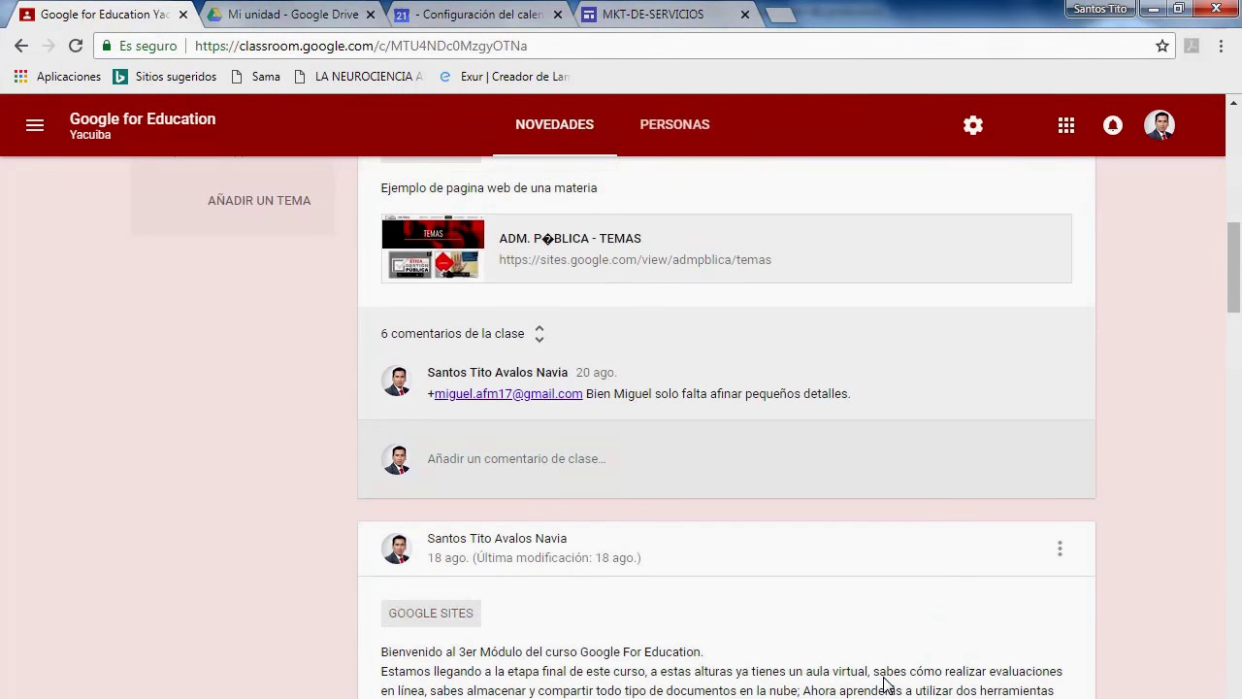
scroll(885, 679, up, 10)
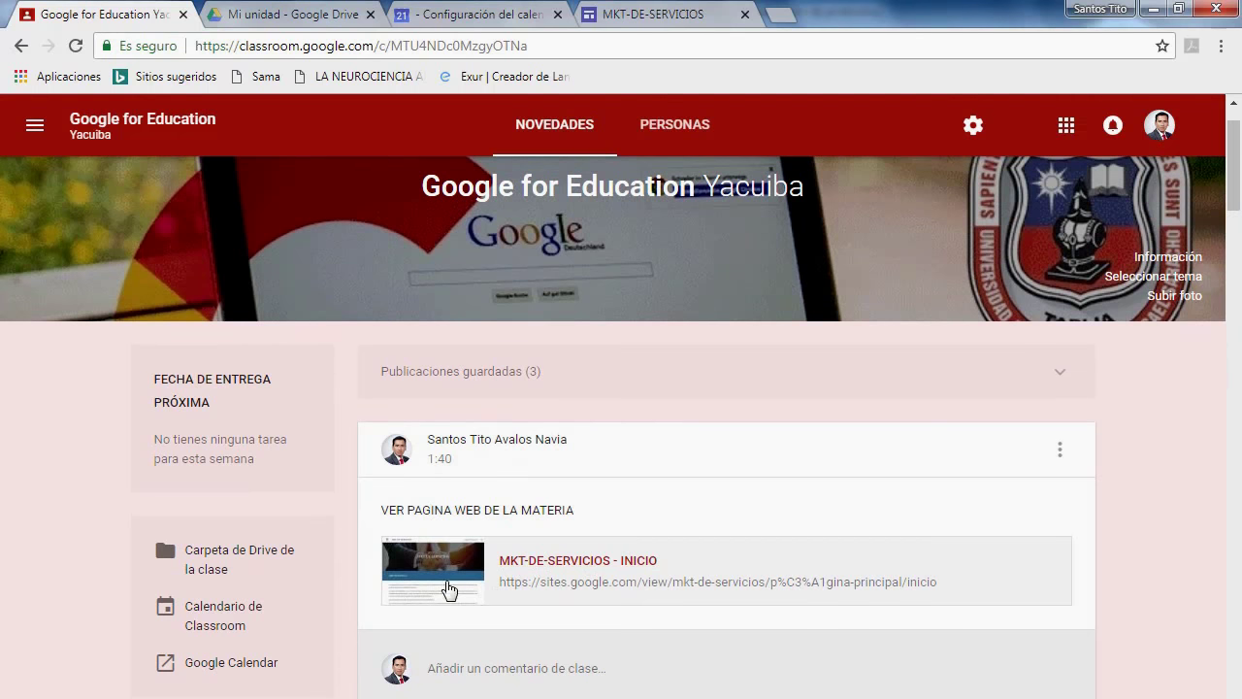
click(619, 567)
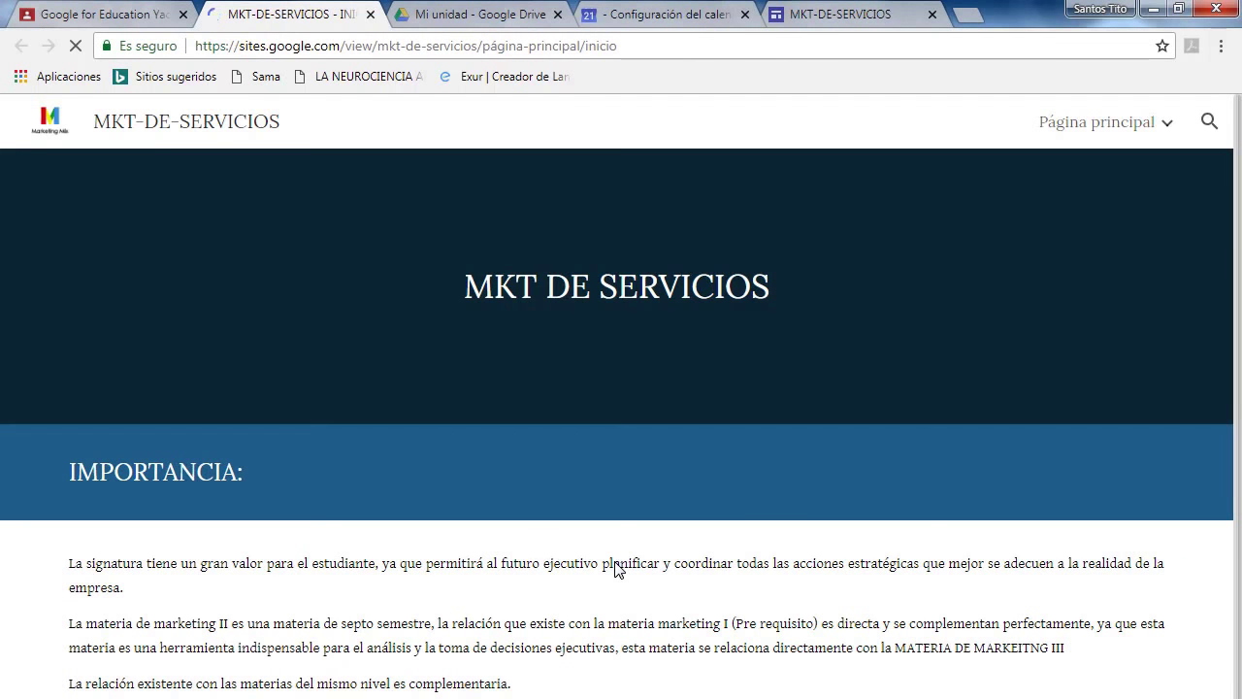
scroll(902, 462, down, 3)
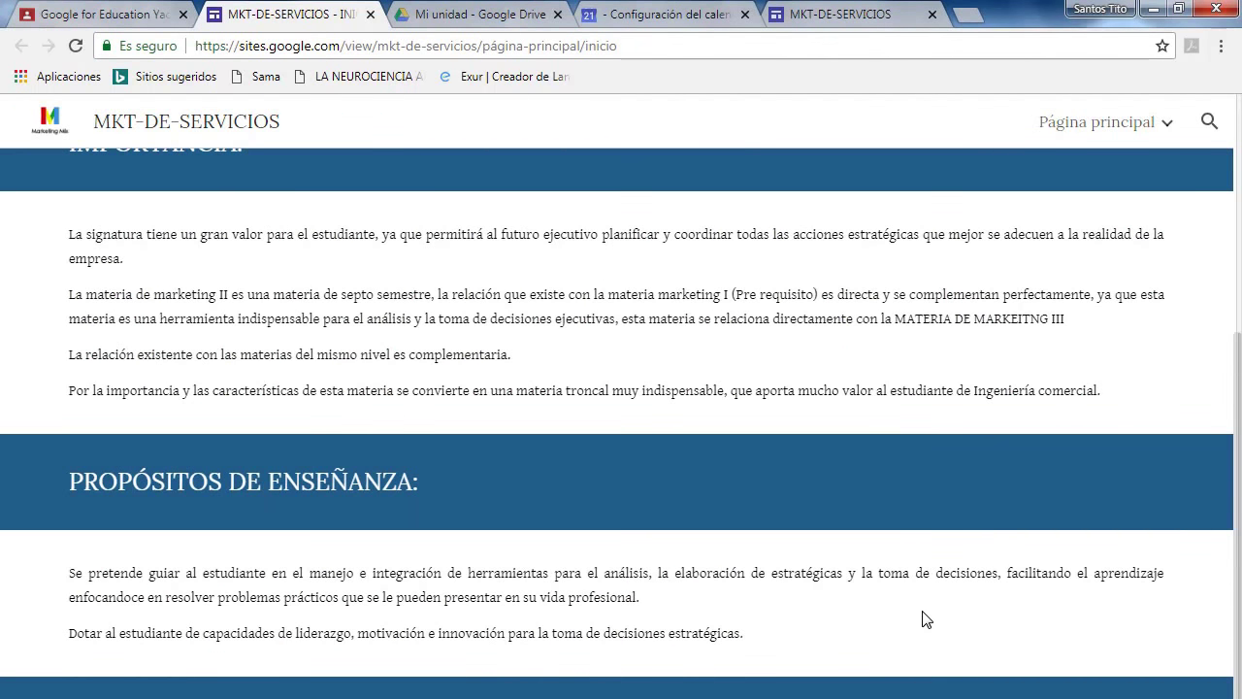
scroll(923, 615, up, 3)
View the published site's METODOLOGIA page and the embedded documents on its TEMAS page.
mouse_move(1126, 128)
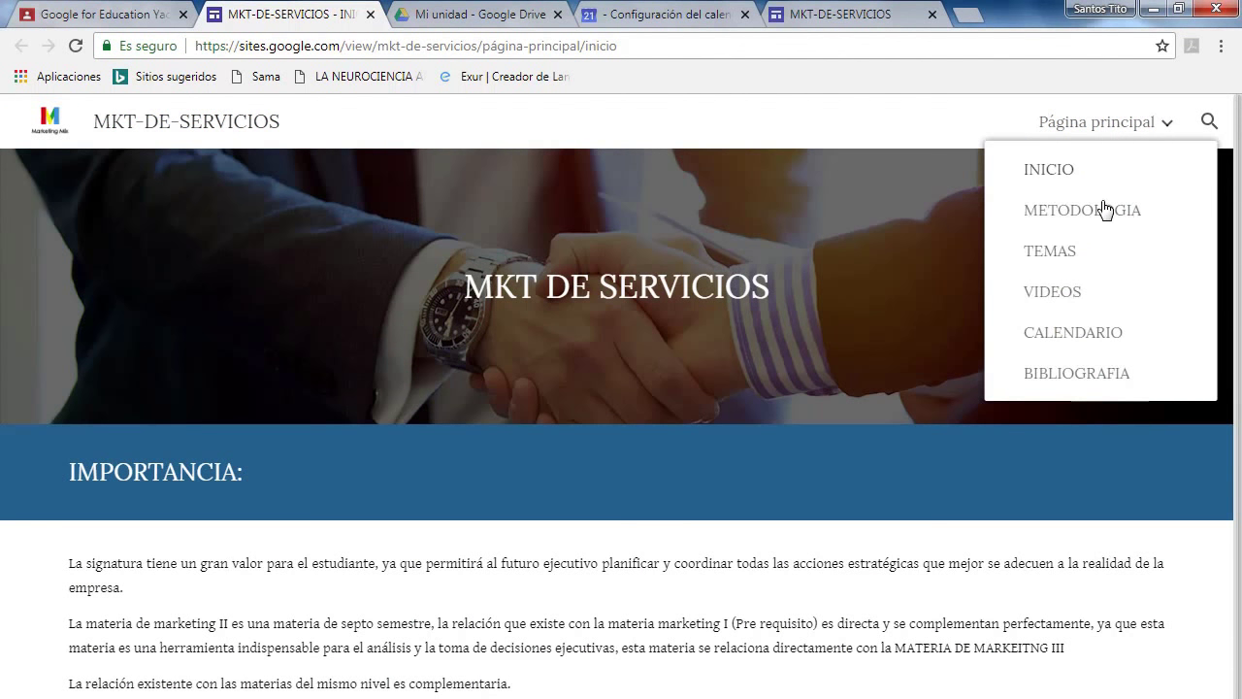
click(1100, 215)
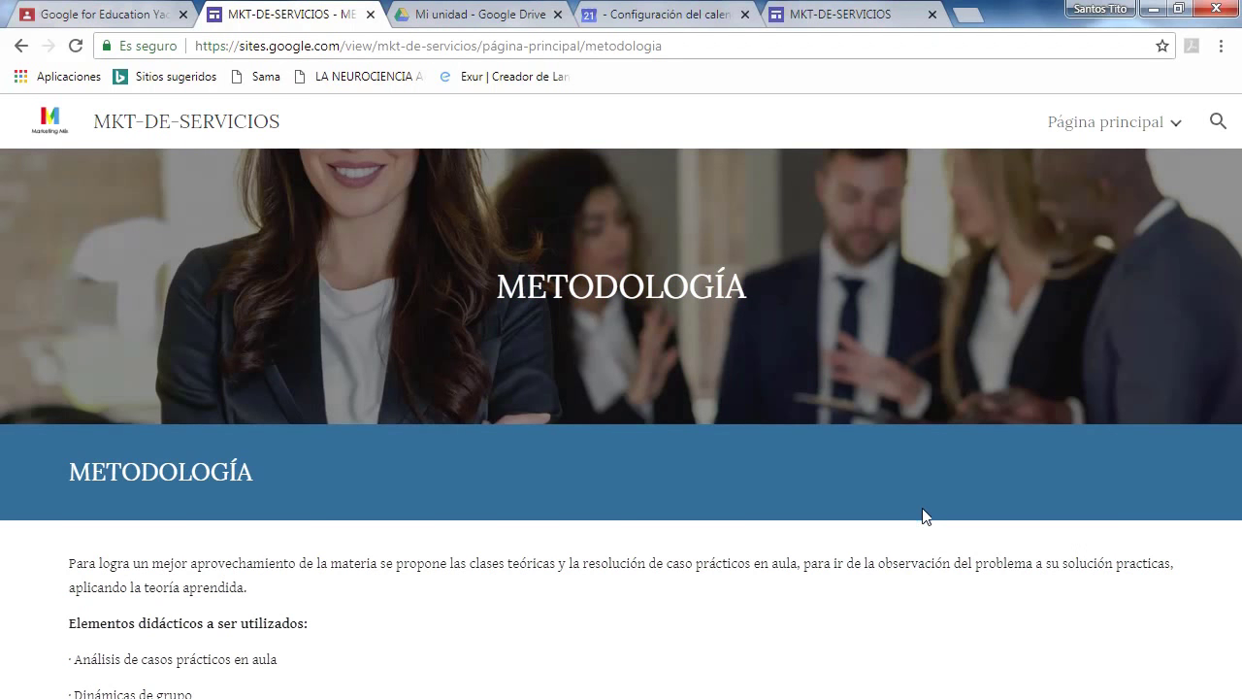
mouse_move(1116, 121)
click(1074, 255)
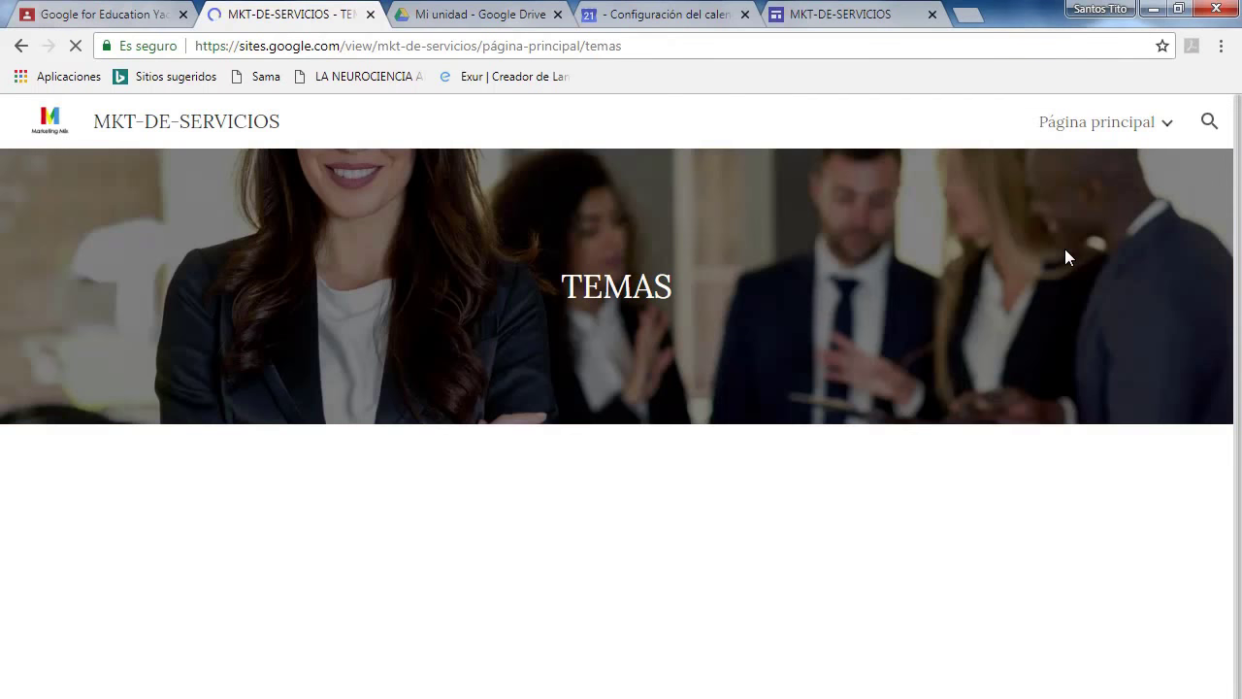
scroll(995, 377, down, 3)
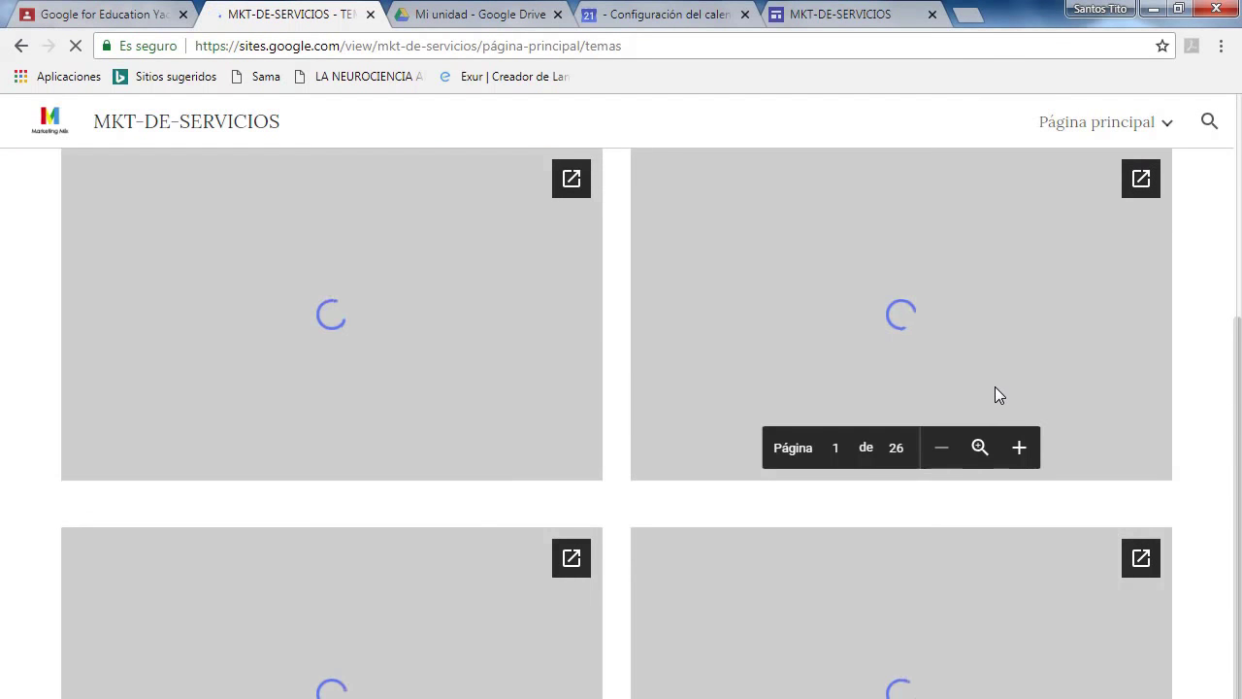
scroll(994, 386, up, 3)
Go to the published site's CALENDARIO page and view the embedded MKT DE SERVICIOS calendar.
mouse_move(1162, 139)
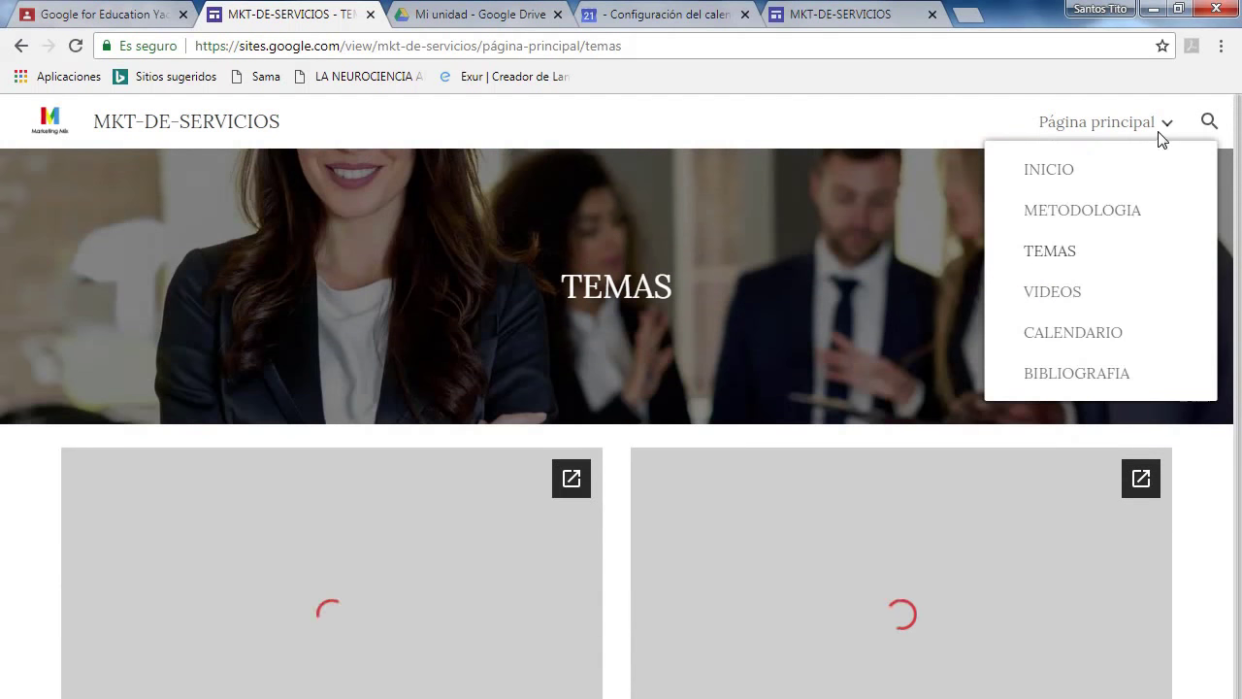
click(1071, 332)
scroll(970, 330, down, 3)
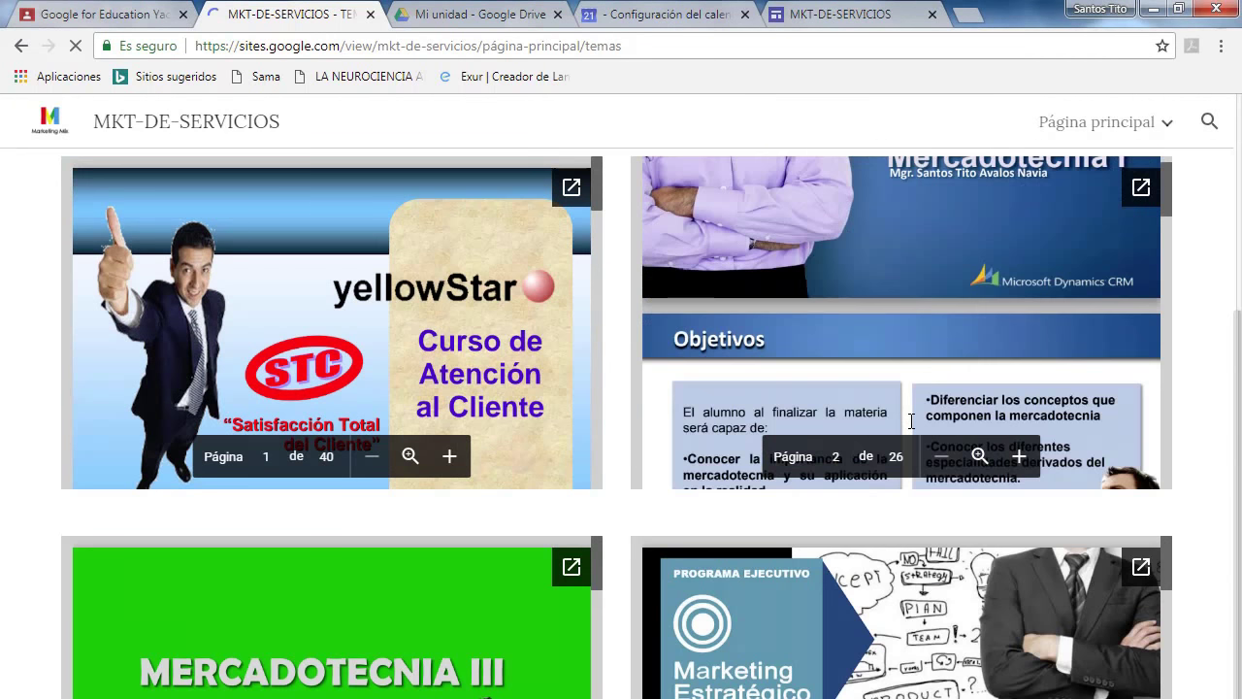
scroll(1048, 322, down, 3)
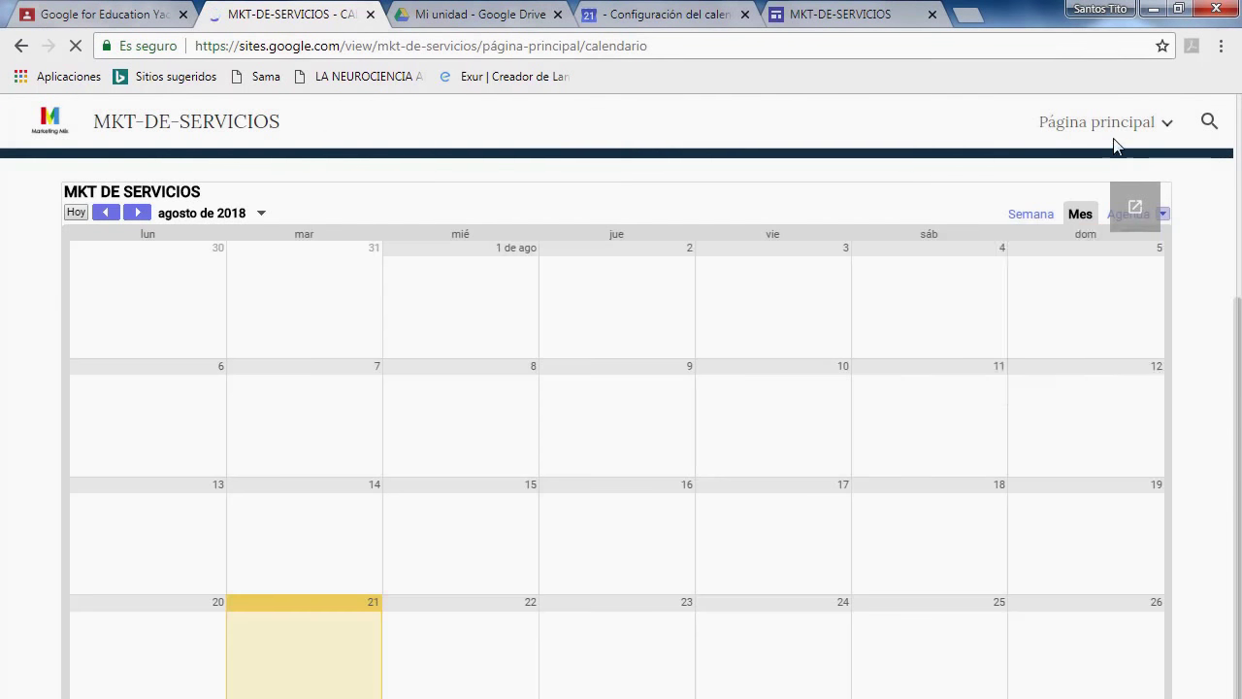
View the published site's BIBLIOGRAFIA page and return to the INICIO page.
mouse_move(1117, 143)
click(1071, 375)
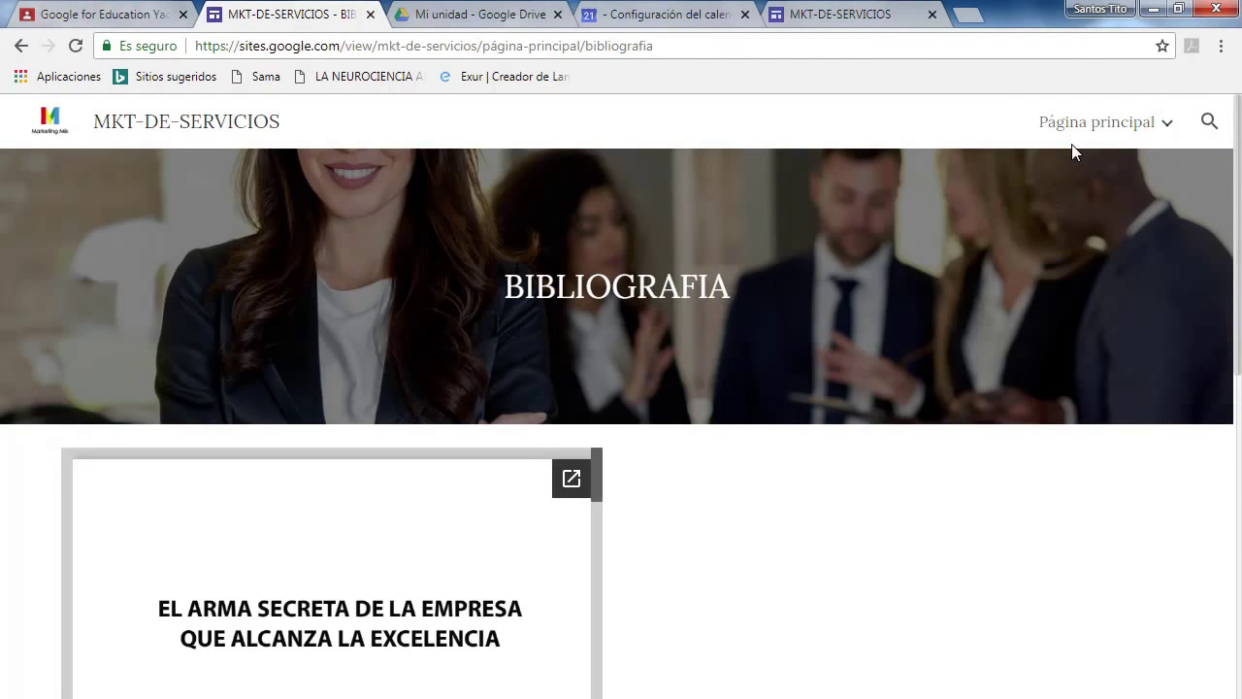
mouse_move(1080, 136)
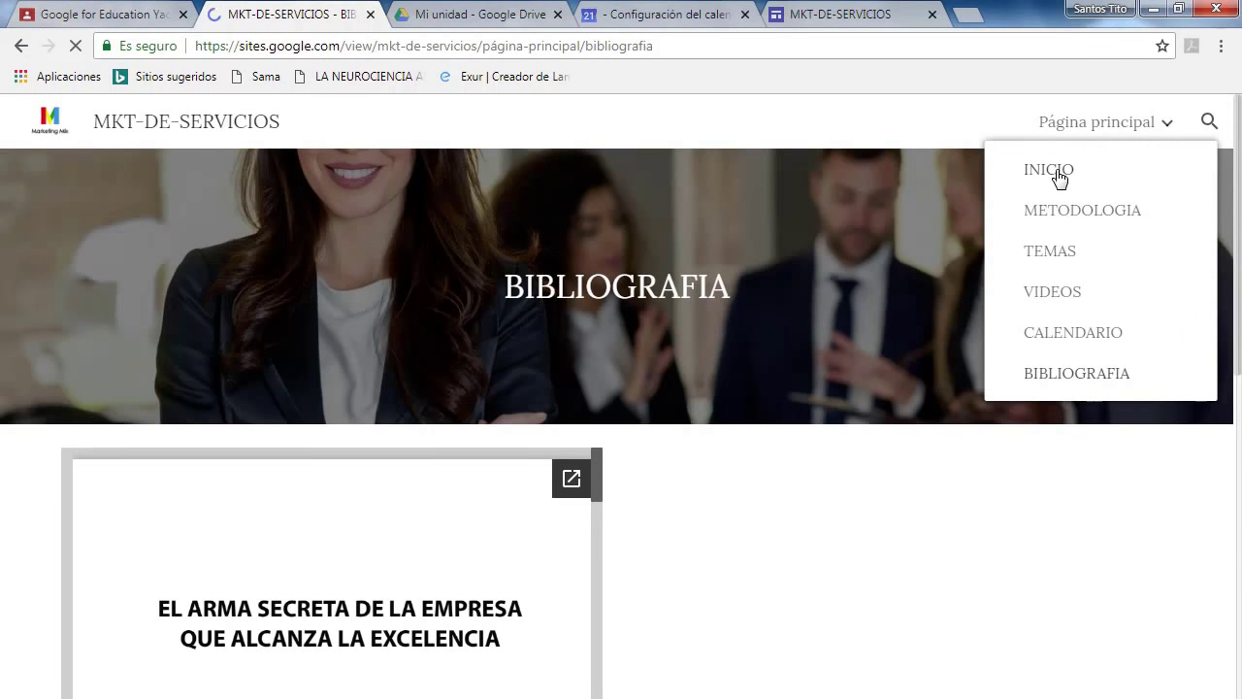
click(1059, 177)
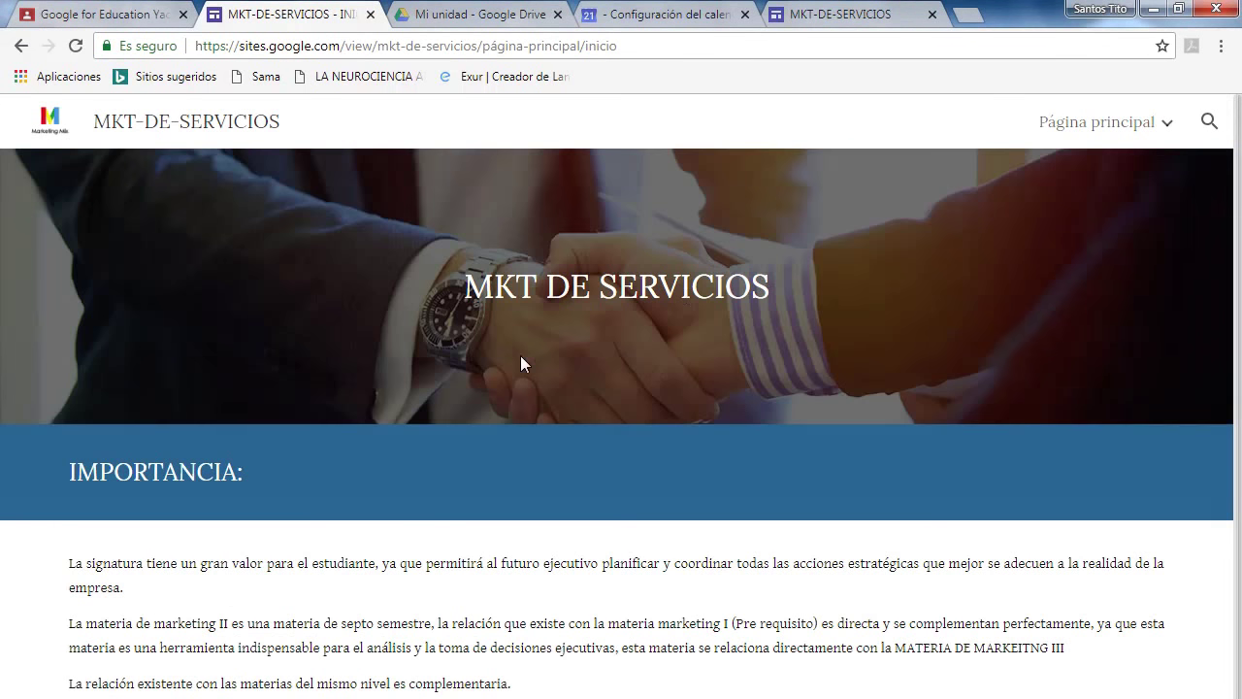